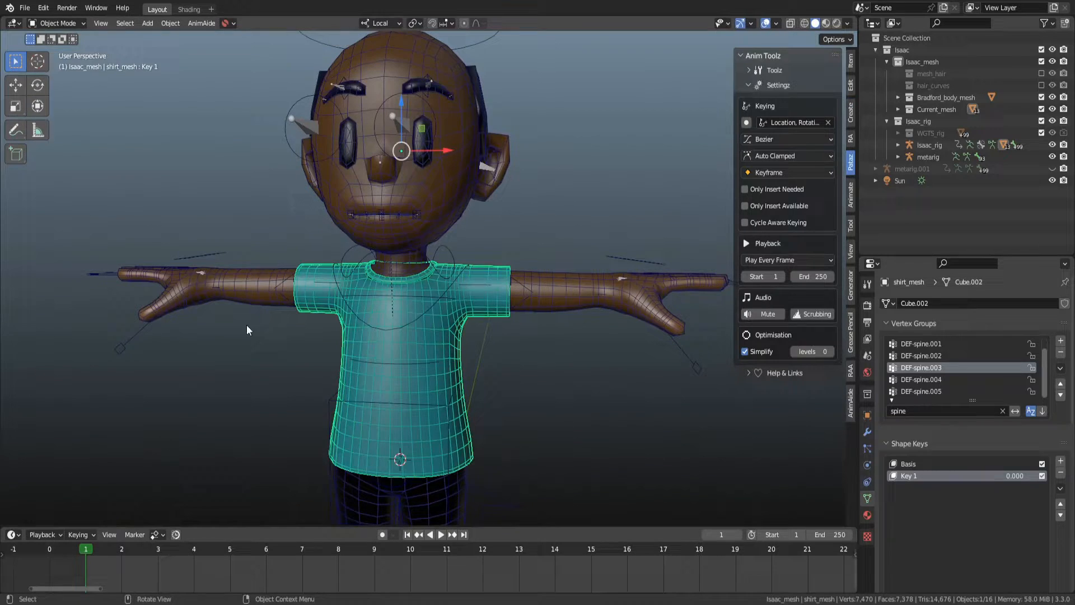
Turn off the wireframe overlay in the viewport overlays and zoom out on the character.
left_click(547, 362)
key("shift+alt+z")
key("shift+z")
key("shift+alt+z")
key("z")
left_click(720, 179)
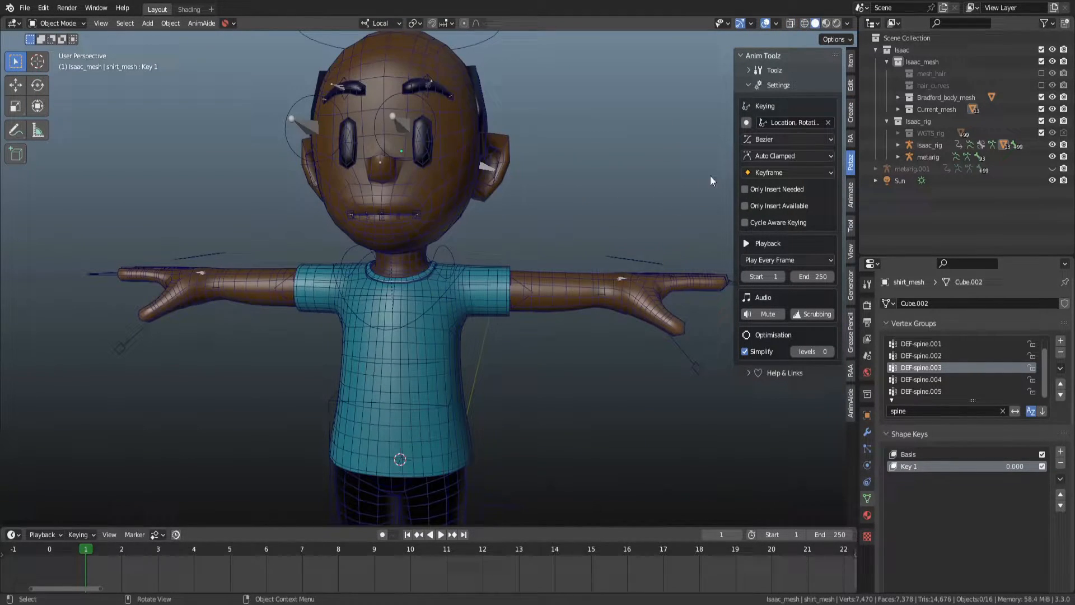
left_click(776, 24)
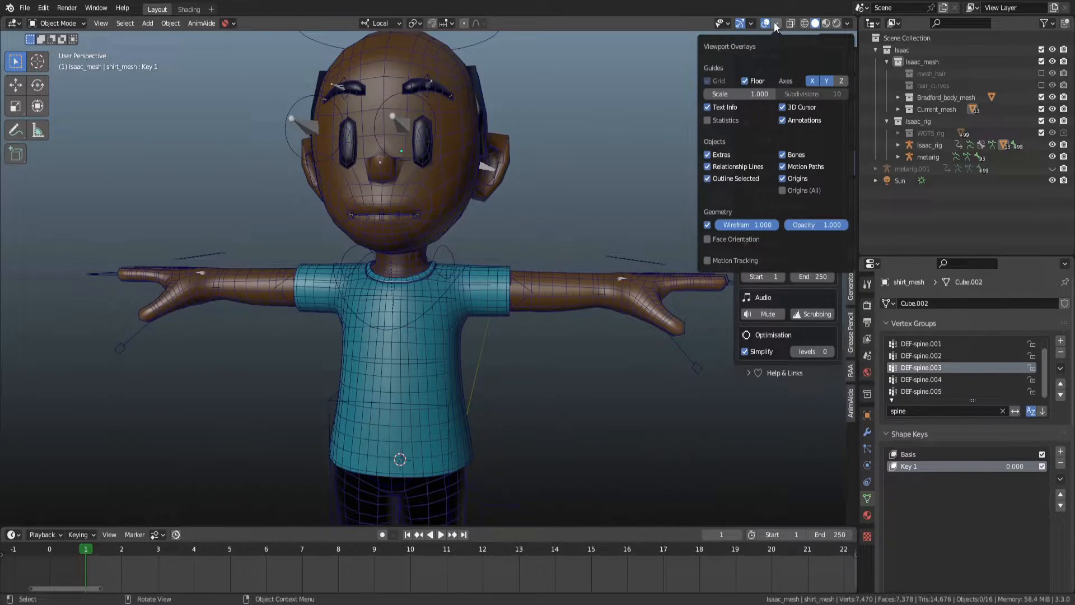
left_click(750, 22)
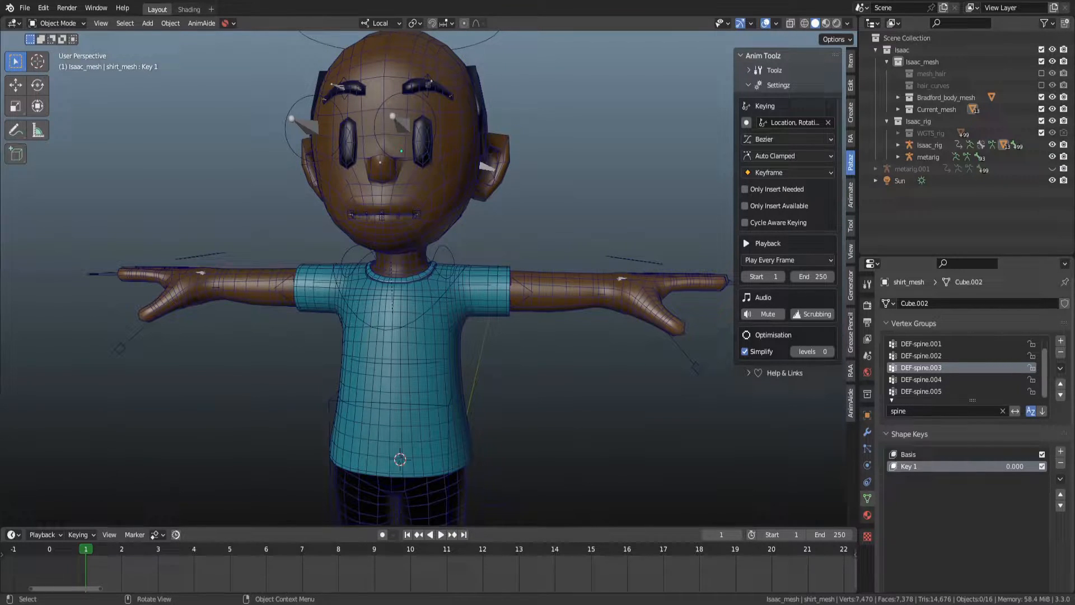
left_click(776, 24)
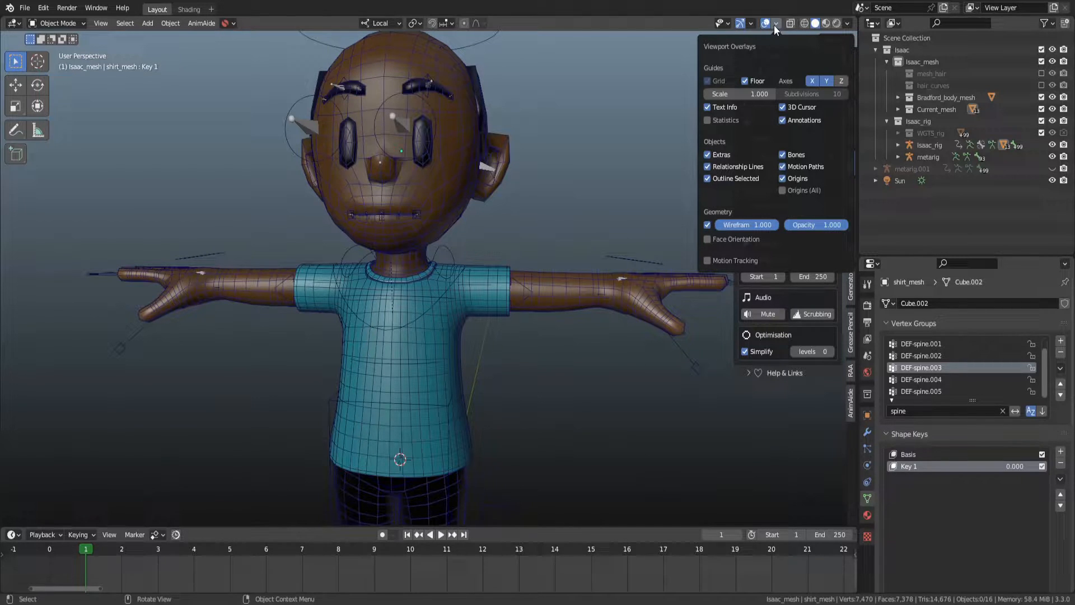
left_click(708, 224)
scroll(345, 221, "down", 2)
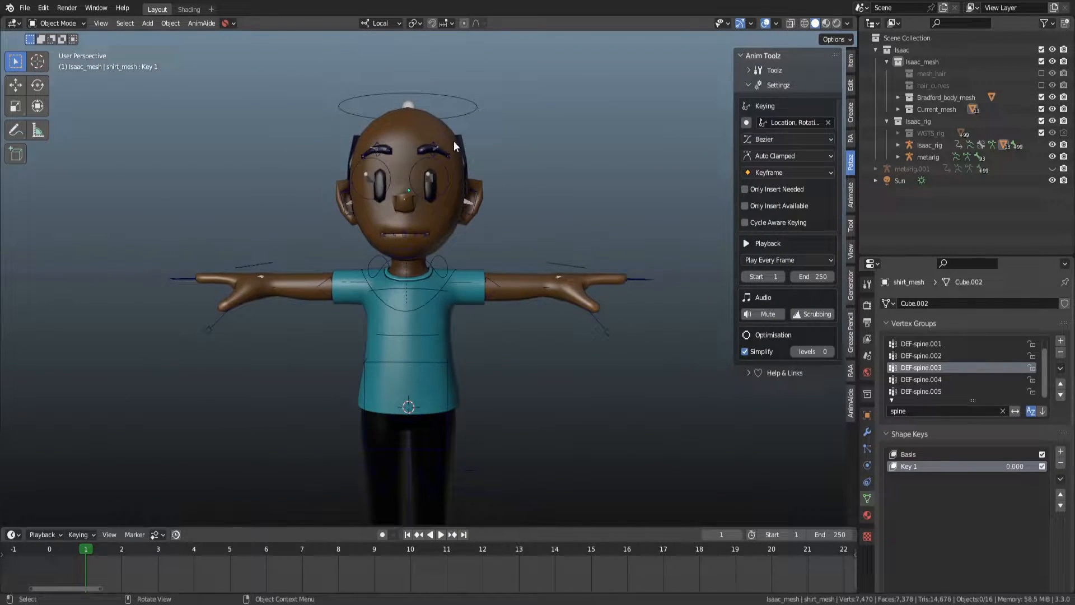
Select the Isaac rig and switch it into Pose Mode.
left_click(459, 110)
key("ctrl+Tab")
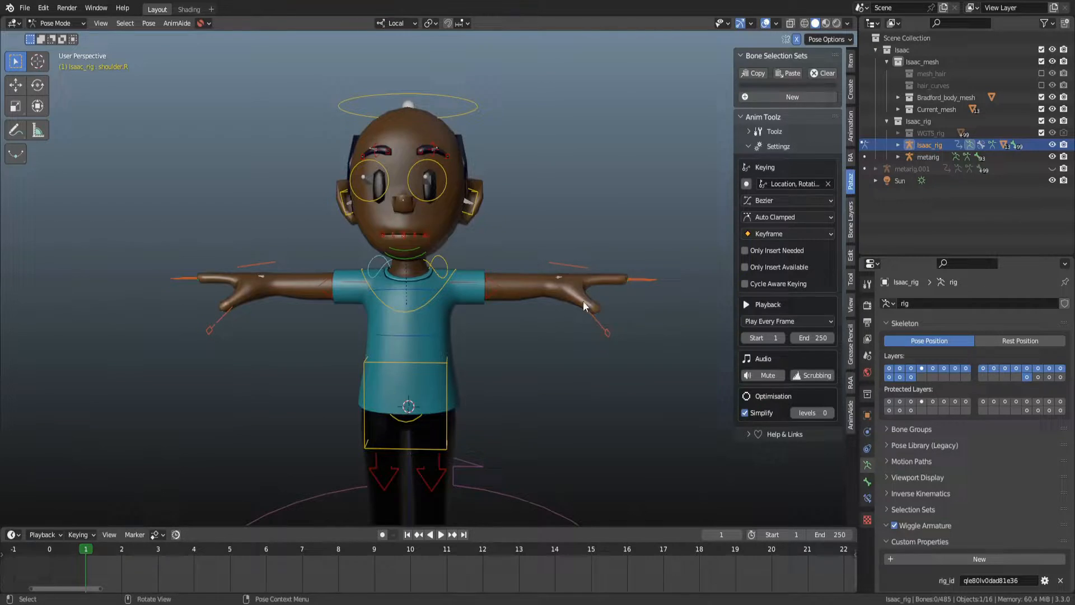
Switch the viewport to wireframe shading and select the left hand IK control.
key("shift+z")
left_click(547, 301)
key("z")
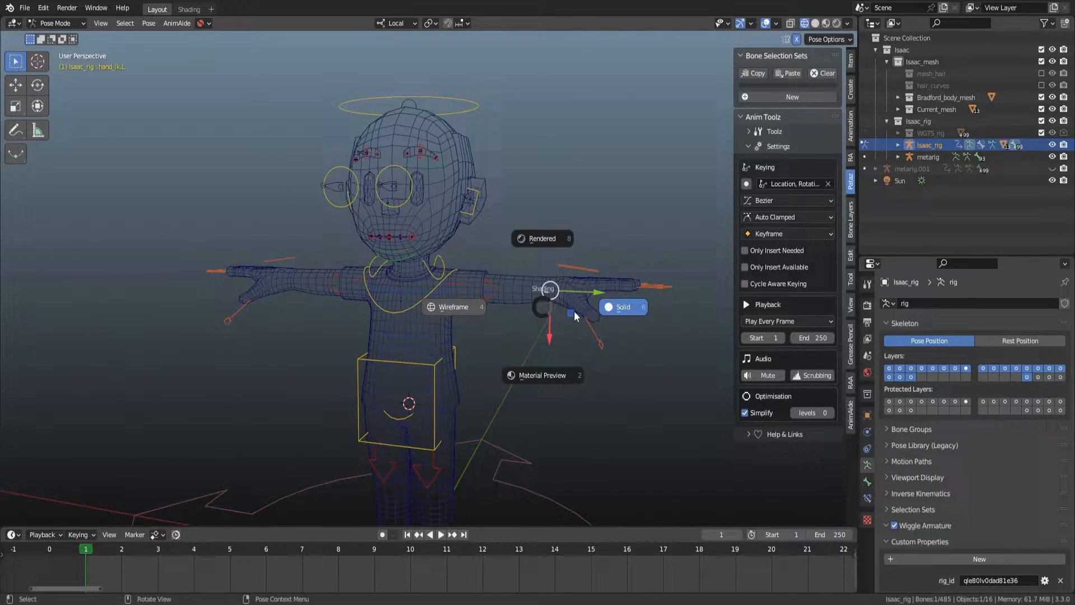
left_click(619, 307)
key("z")
left_click(532, 308)
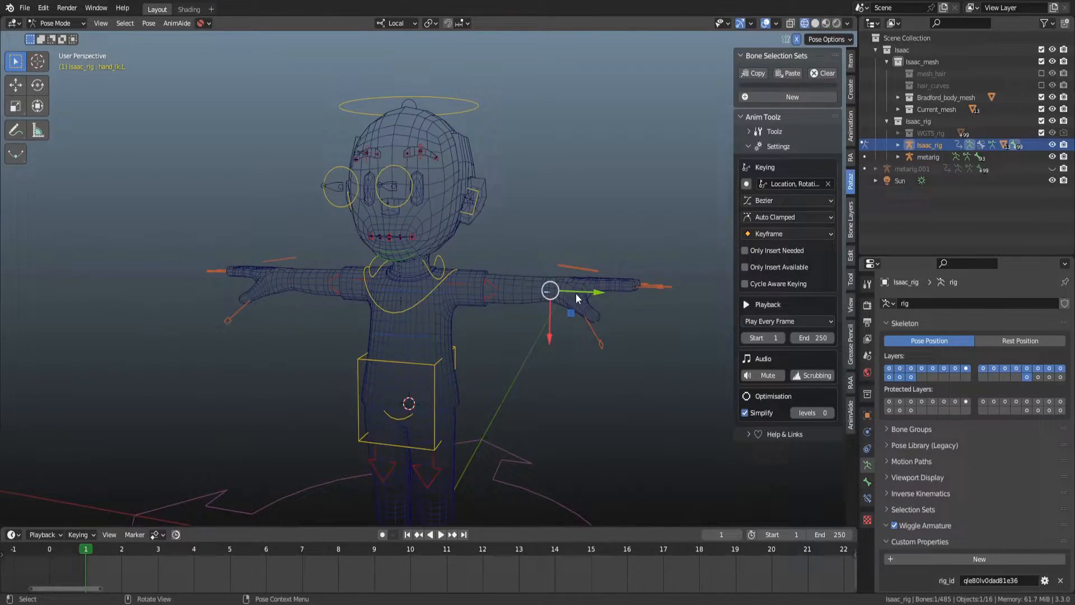
Test-move the left hand IK control to check the arm deformation, cancelling each move.
key("g")
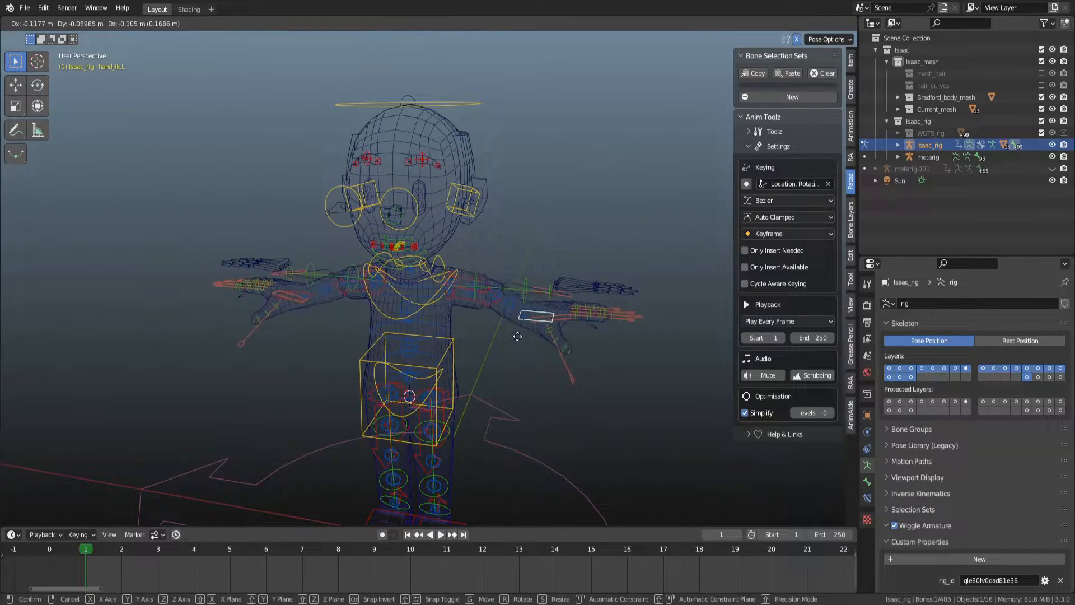
right_click(481, 354)
middle_click_drag(482, 351, 571, 319)
key("g")
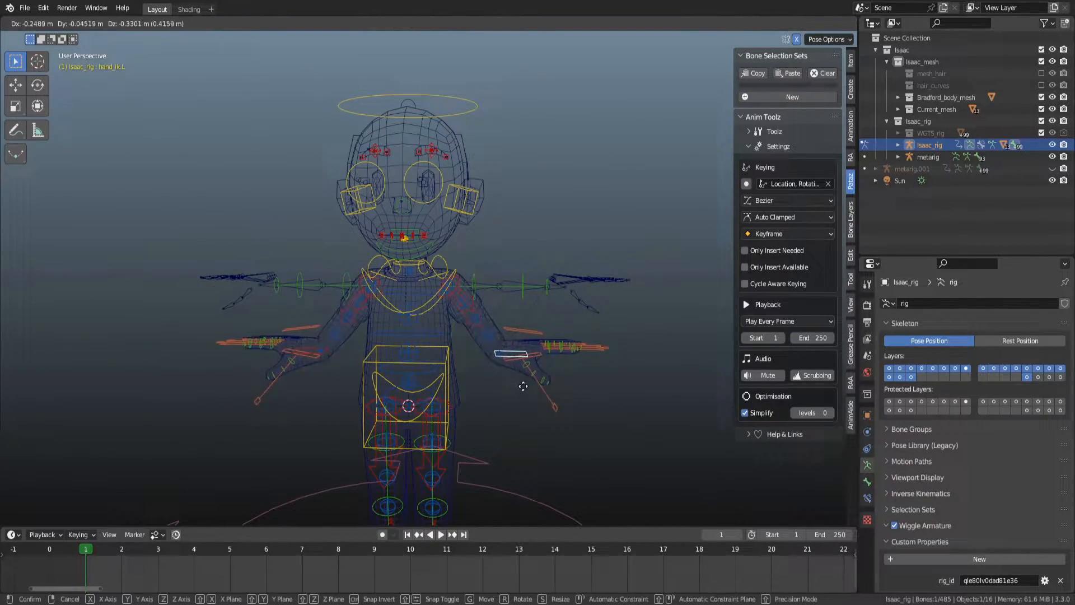
right_click(538, 404)
middle_click_drag(520, 375, 430, 312)
Select the torso control, frame it and test-move it, cancelling the move.
left_click(493, 430)
key("g")
right_click(523, 424)
left_click(481, 301)
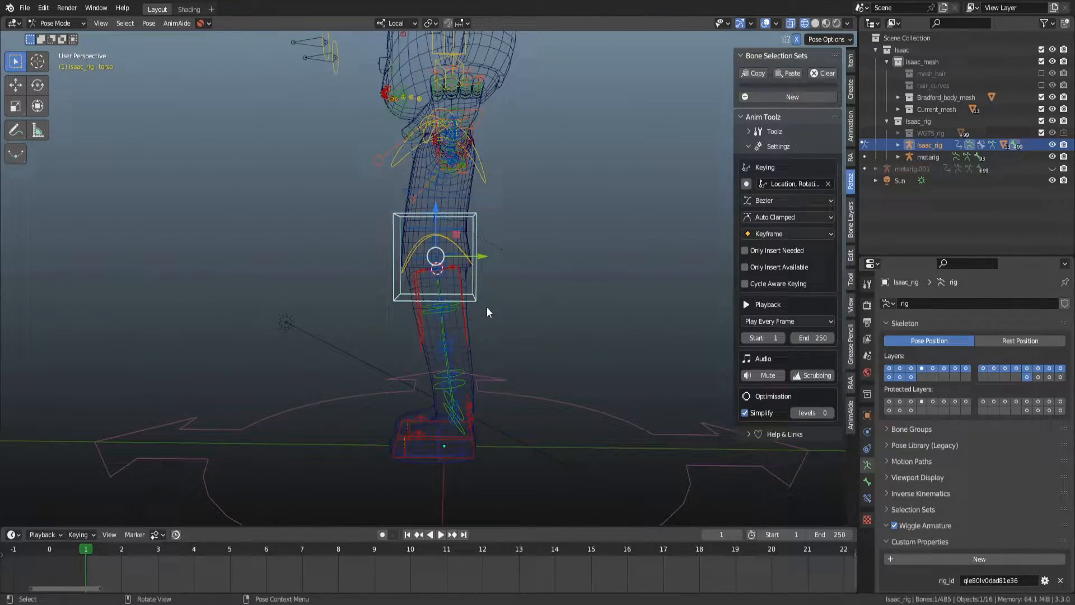
key("KP_Decimal")
scroll(519, 337, "down", 7)
key("g")
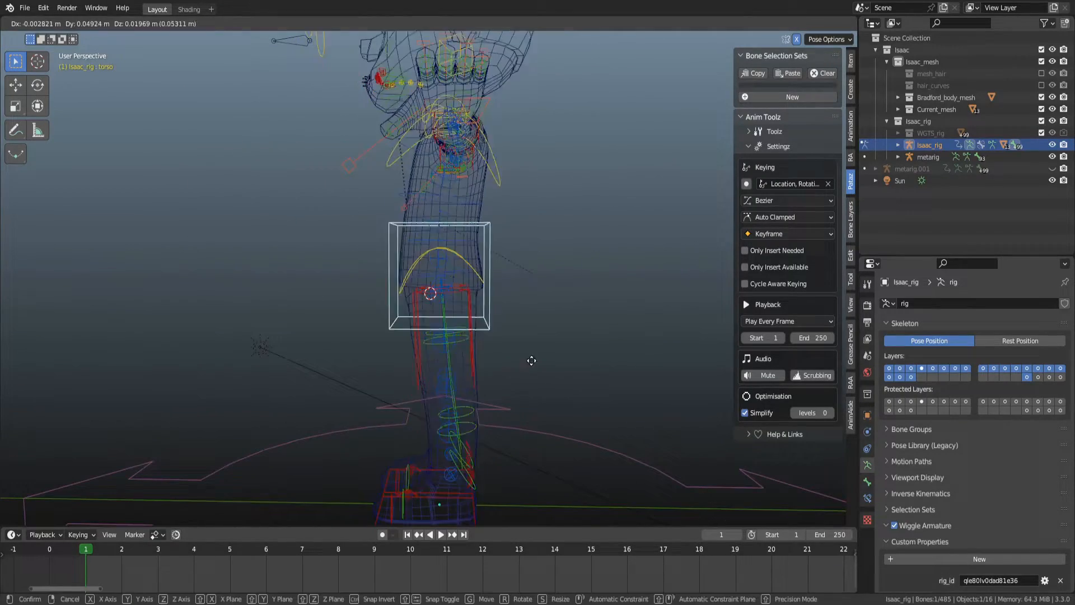
right_click(516, 372)
Test-move the torso control again in wireframe while orbiting to inspect the body deformation.
key("shift+z")
key("g")
right_click(547, 333)
middle_click_drag(482, 270, 526, 275)
key("shift+z")
middle_click_drag(491, 224, 503, 287)
Cycle through the viewport shading modes, ending in solid shading with X-ray off.
key("z")
left_click(639, 294)
key("z")
left_click(309, 283)
key("z")
left_click(629, 299)
key("z")
left_click(334, 277)
key("z")
left_click(608, 278)
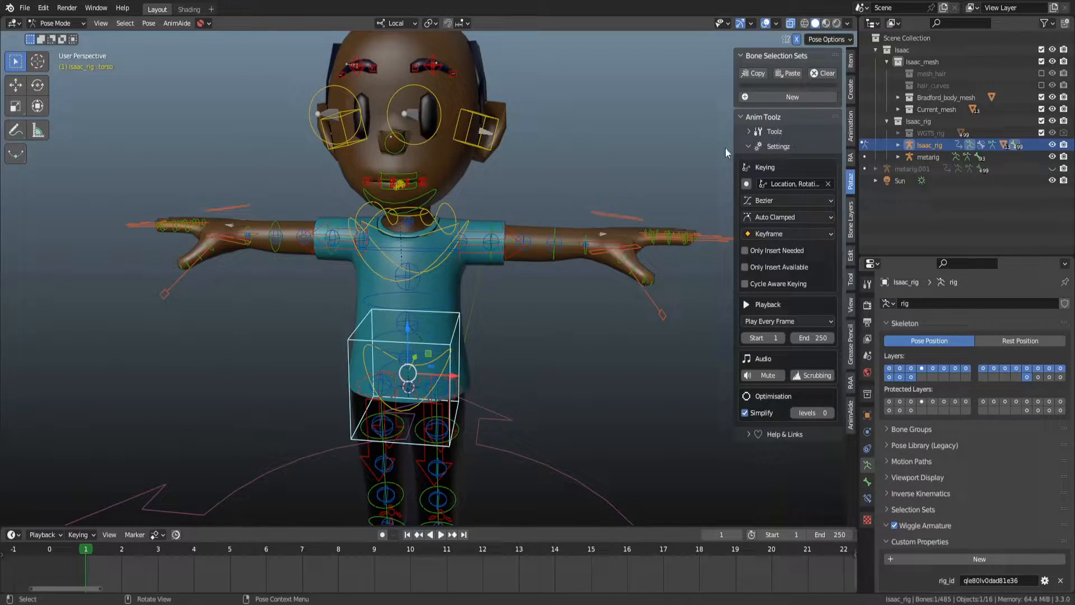
left_click(803, 24)
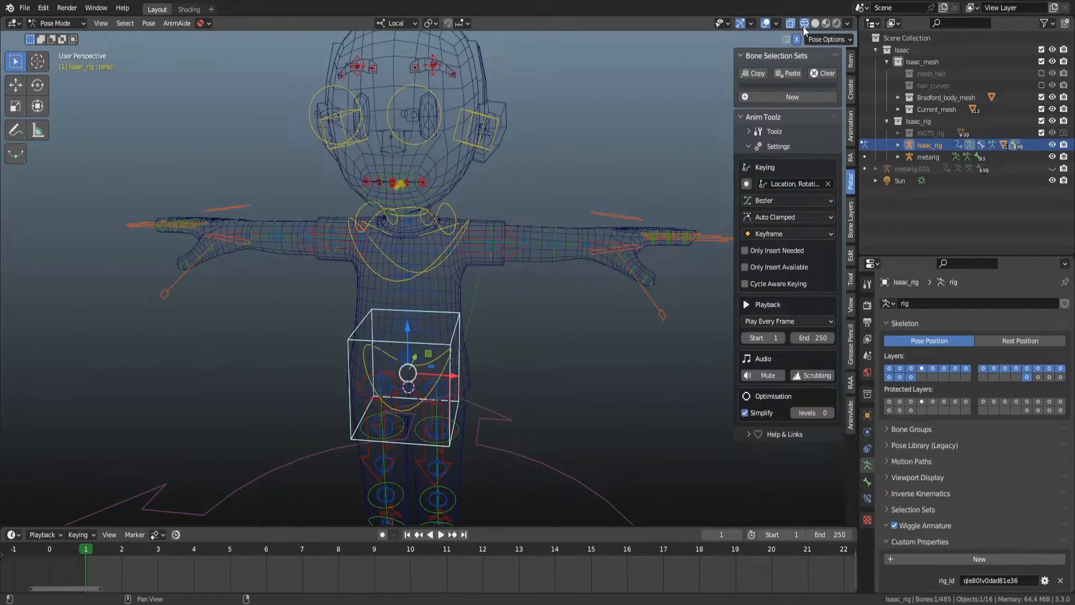
left_click(815, 24)
left_click(790, 25)
Select the jaw control and test-rotate it around X, cancelling the rotation.
middle_click_drag(504, 193, 449, 247)
left_click(412, 221)
key("g")
right_click(442, 199)
middle_click_drag(449, 247, 419, 246)
key("r")
key("x")
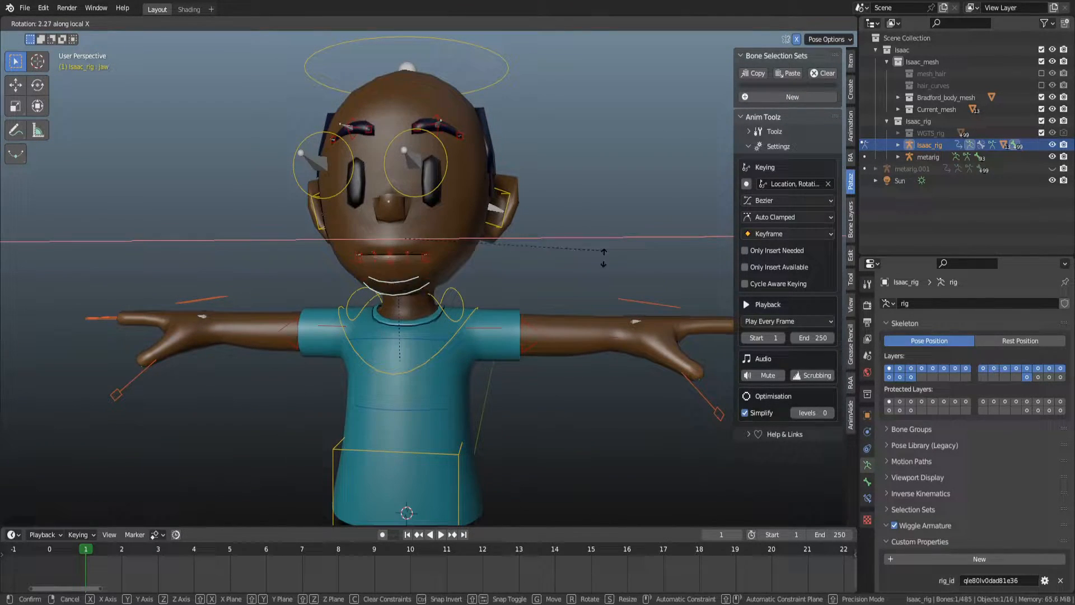
right_click(598, 217)
scroll(480, 266, "up", 4)
middle_click_drag(480, 268, 532, 303, "shift")
middle_click_drag(532, 300, 440, 274)
Return to Object Mode, select the body mesh and filter its vertex groups for jaw.
key("ctrl+Tab")
left_click(469, 282)
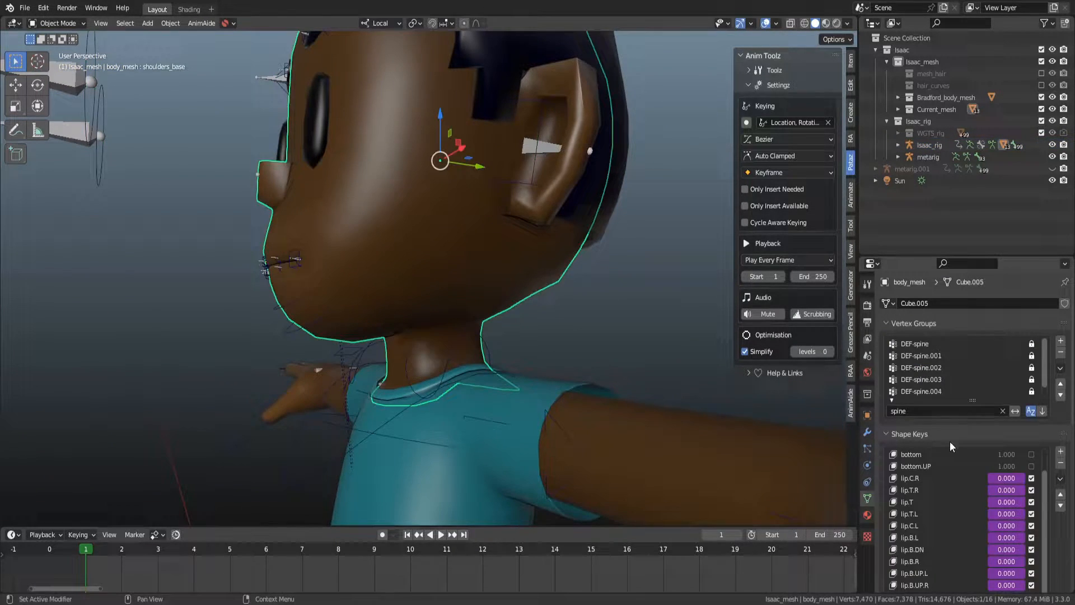
left_click(926, 415)
type("jaw")
key("Return")
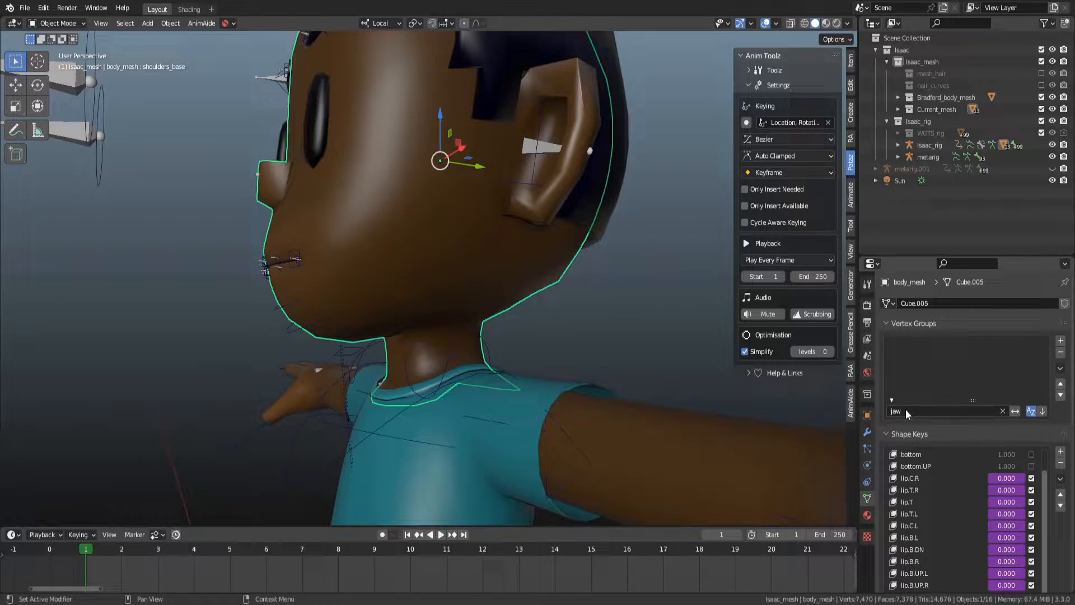
Switch to wireframe shading and orbit around the head to inspect the jaw area.
left_click(588, 330)
key("shift+z")
middle_click_drag(327, 241, 299, 264)
middle_click_drag(475, 181, 612, 99)
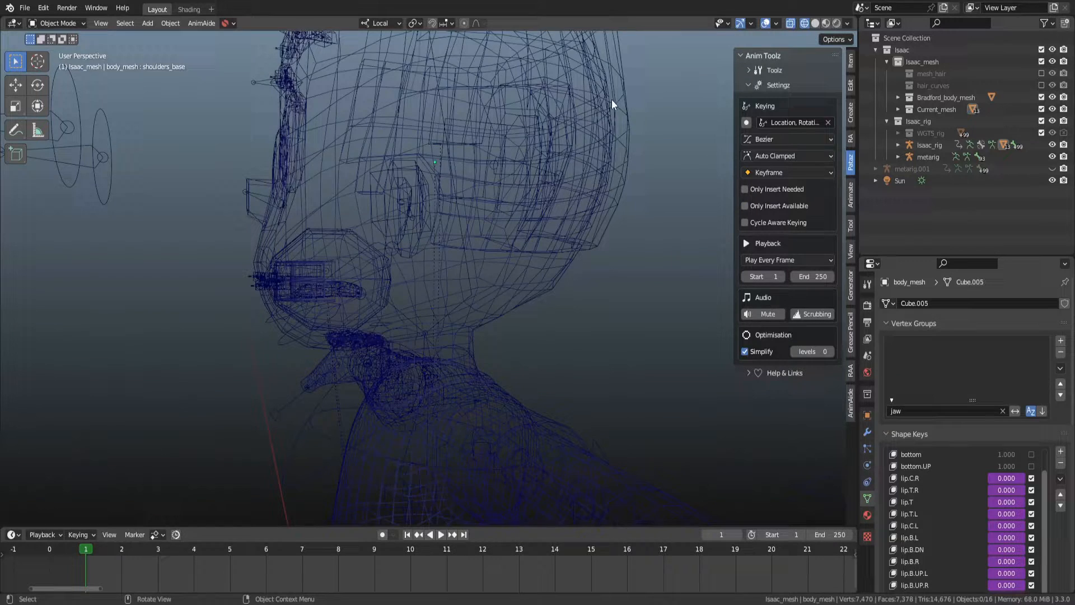
Close the current file without saving and open a recent project file.
key("ctrl+n")
left_click(468, 250)
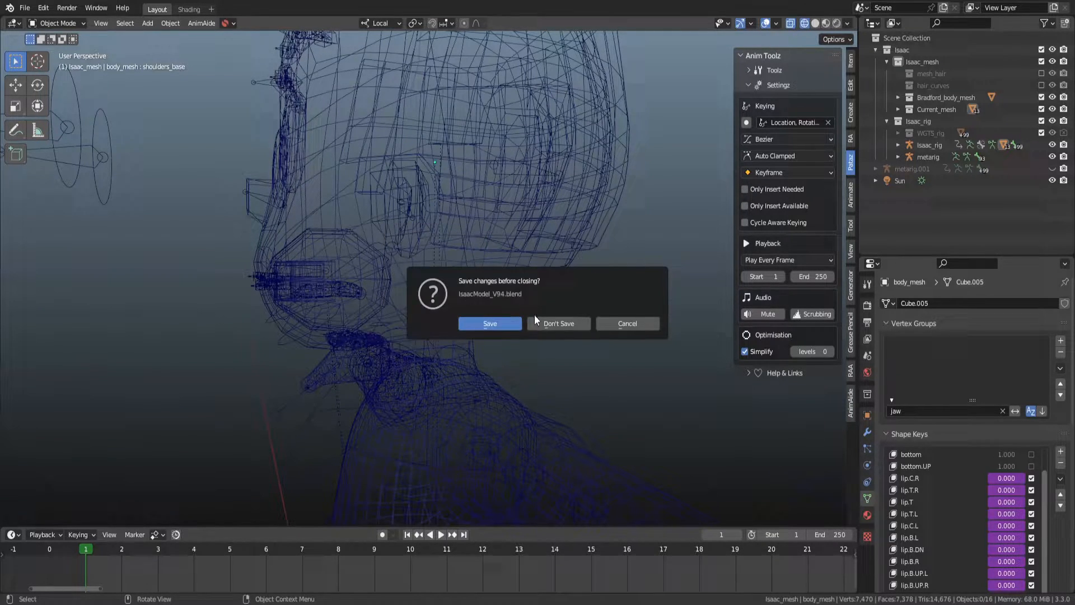
left_click(545, 320)
key("ctrl+shift+o")
left_click(545, 318)
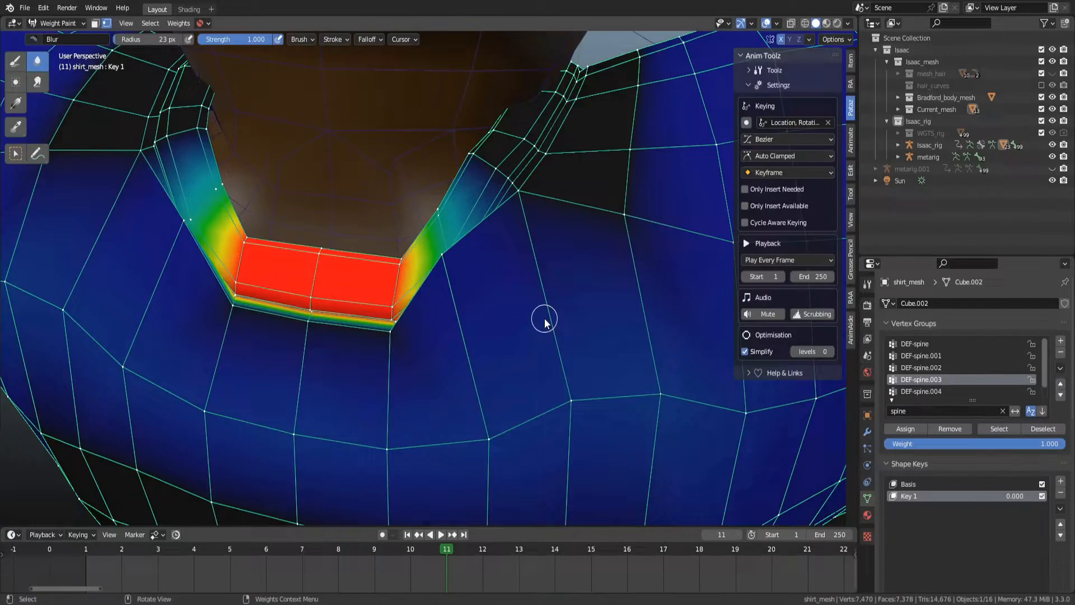
Leave Weight Paint mode on the shirt mesh, returning to Object Mode.
scroll(541, 318, "down", 3)
left_click_drag(501, 243, 651, 229, "alt")
left_click_drag(550, 232, 313, 229, "alt")
key("ctrl+Tab")
scroll(428, 228, "up", 1)
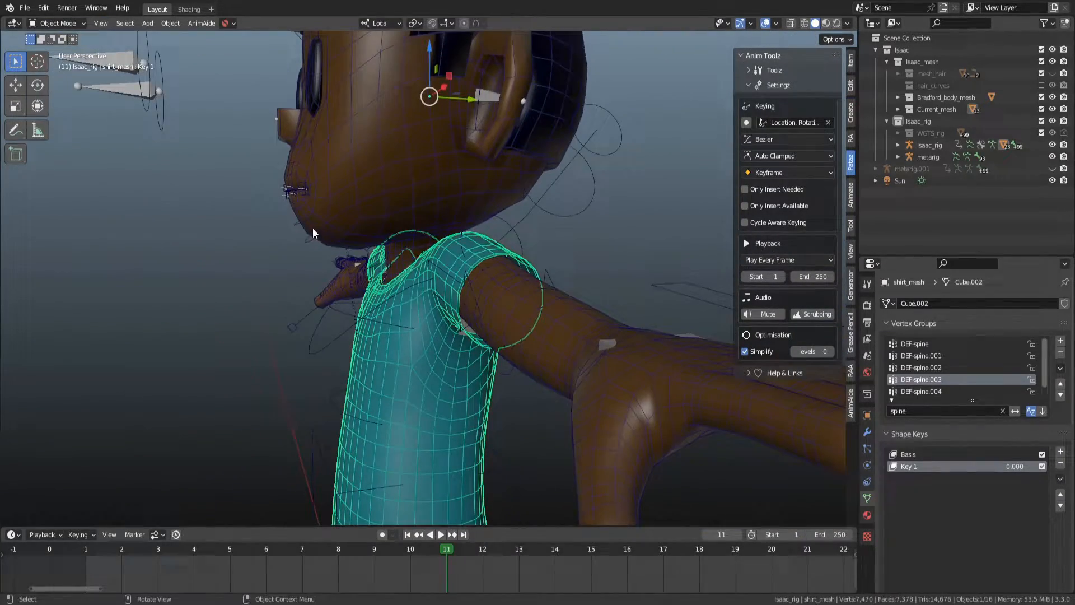
Enter Pose Mode on the rig, select the jaw control and switch to wireframe shading.
left_click(297, 226)
key("ctrl+Tab")
left_click(325, 231)
key("z")
left_click(102, 267)
Test-rotate the jaw control around X and cancel the rotation.
left_click_drag(551, 230, 489, 223, "alt")
key("r")
key("x")
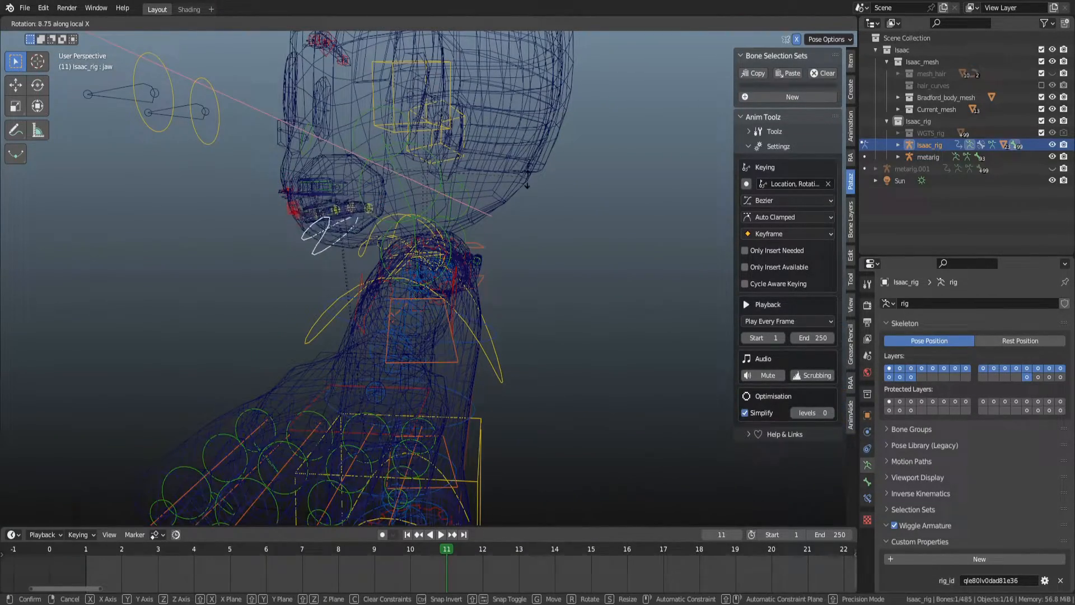
right_click(425, 205)
mouse_move(305, 224)
left_mouse_down("alt")
mouse_move(392, 236)
mouse_move(414, 212)
mouse_move(479, 210)
mouse_move(461, 215)
left_mouse_up("alt")
Switch to solid shading and test-move the lip master controls, cancelling each move.
key("z")
left_click(584, 216)
scroll(478, 210, "up", 2)
left_click(550, 205)
key("g")
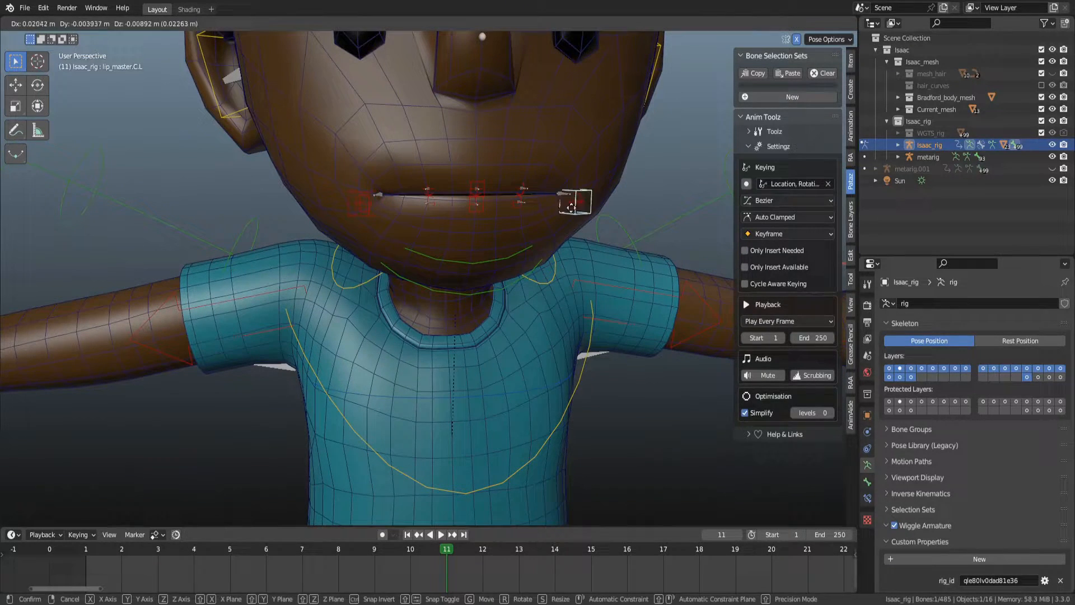
right_click(568, 204)
left_click(484, 182)
key("g")
right_click(488, 203)
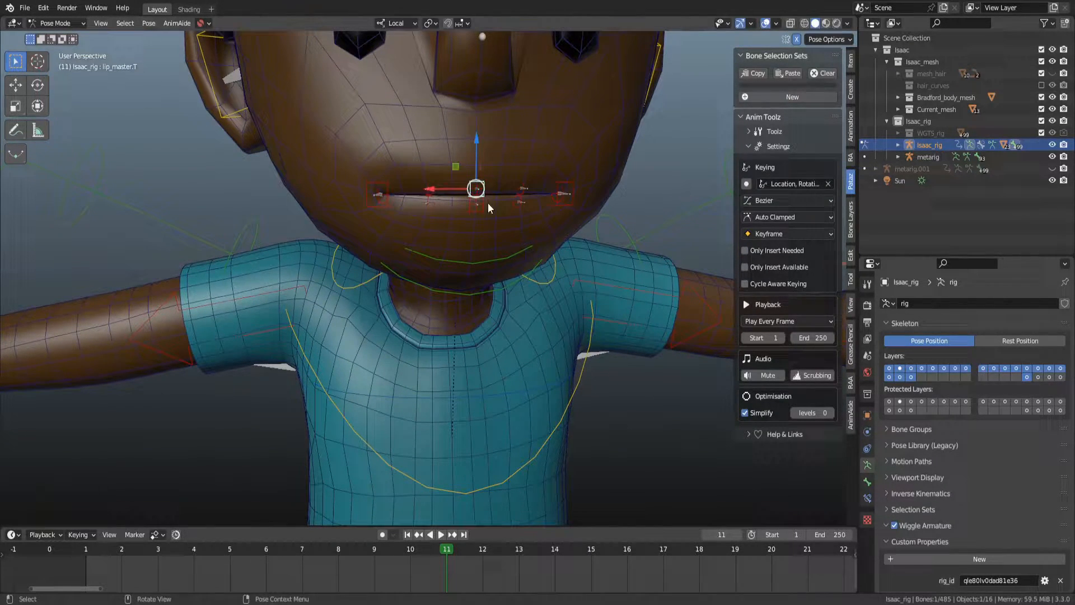
Test-move the bottom lip master control, cancel it and return to Object Mode.
left_click(480, 209)
key("g")
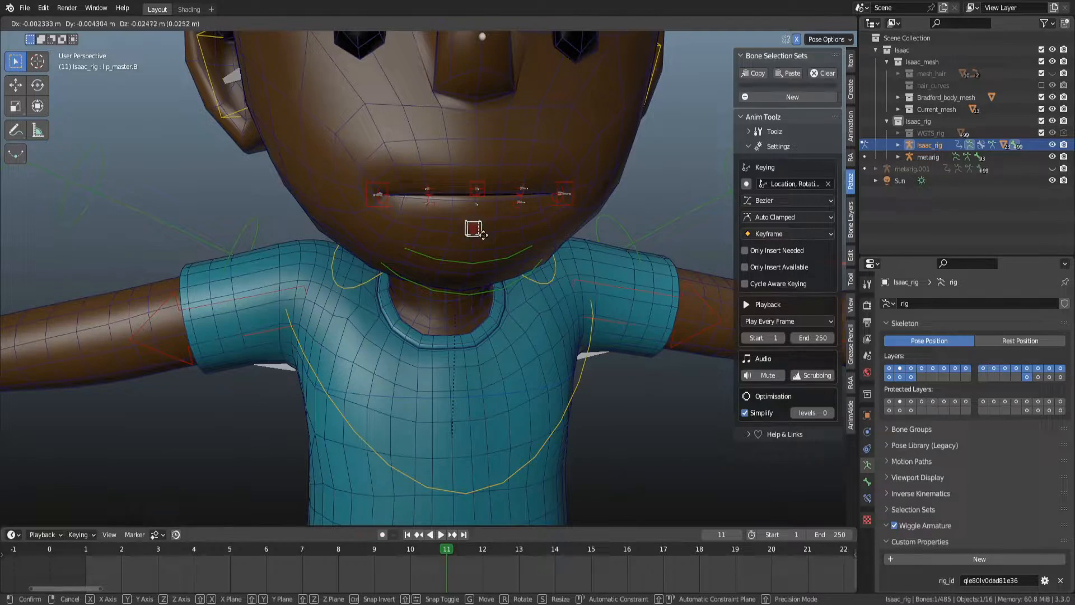
right_click(473, 223)
left_click_drag(531, 269, 514, 252, "alt")
scroll(493, 260, "down", 1)
key("ctrl+Tab")
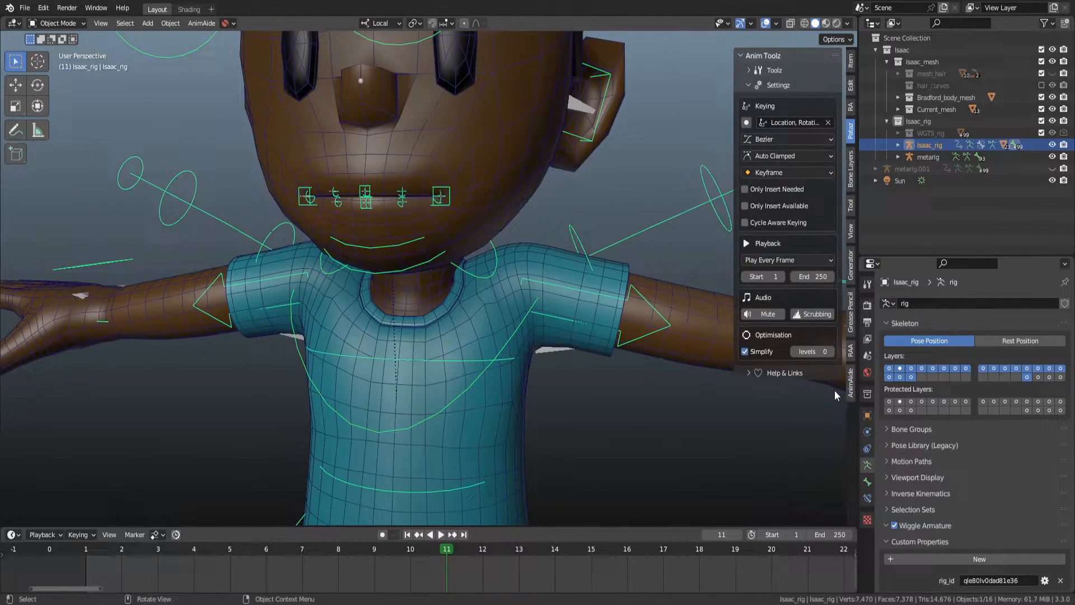
Select the body mesh and clear the vertex group name filter.
left_click(476, 162)
scroll(476, 162, "down", 2)
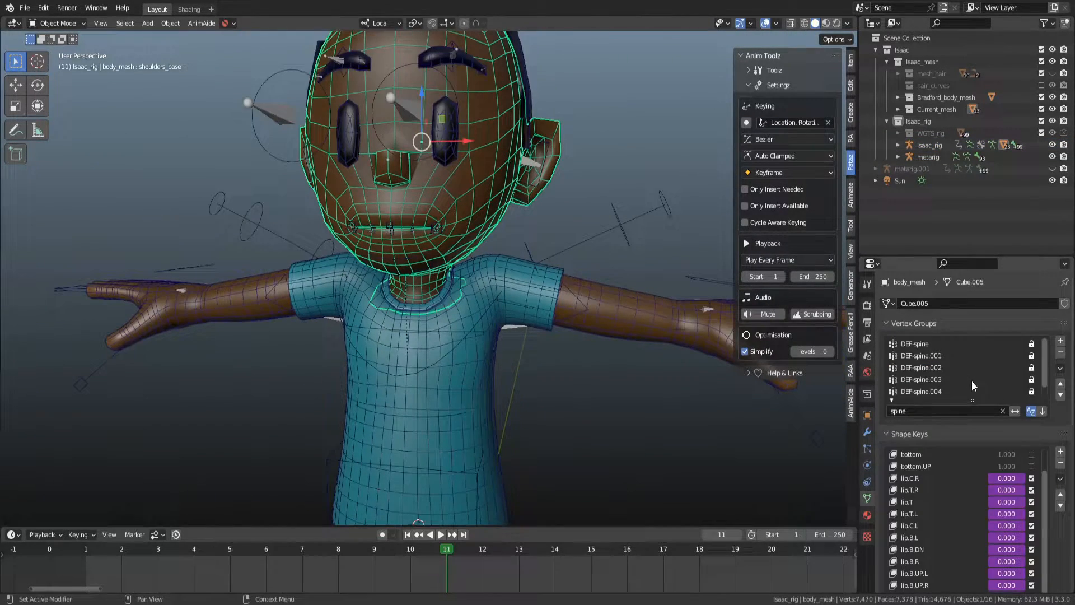
scroll(988, 391, "down", 5)
scroll(988, 390, "up", 5)
left_click(998, 412)
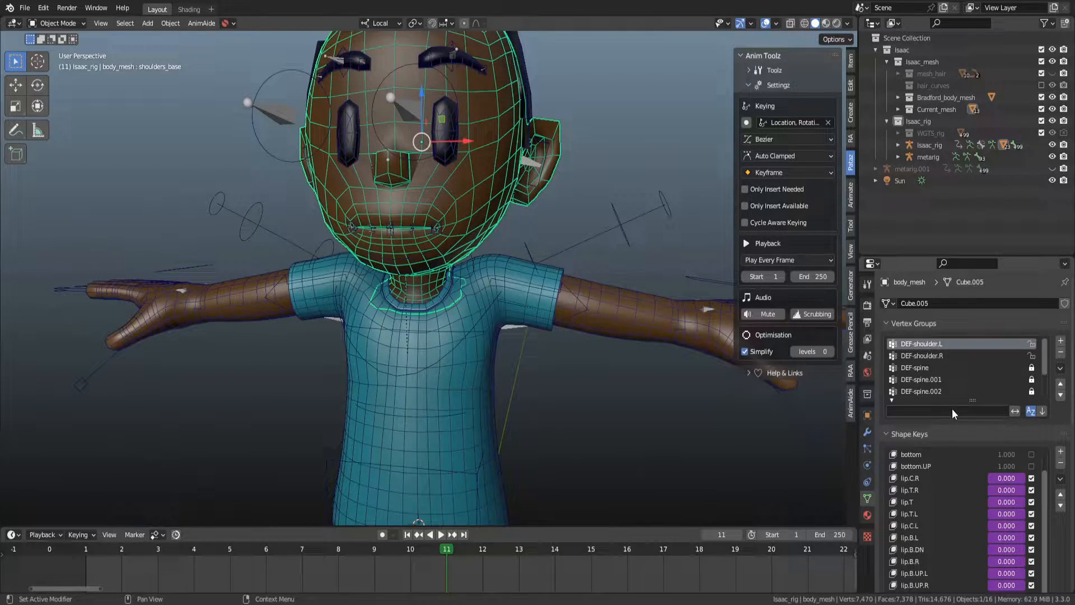
type("lip")
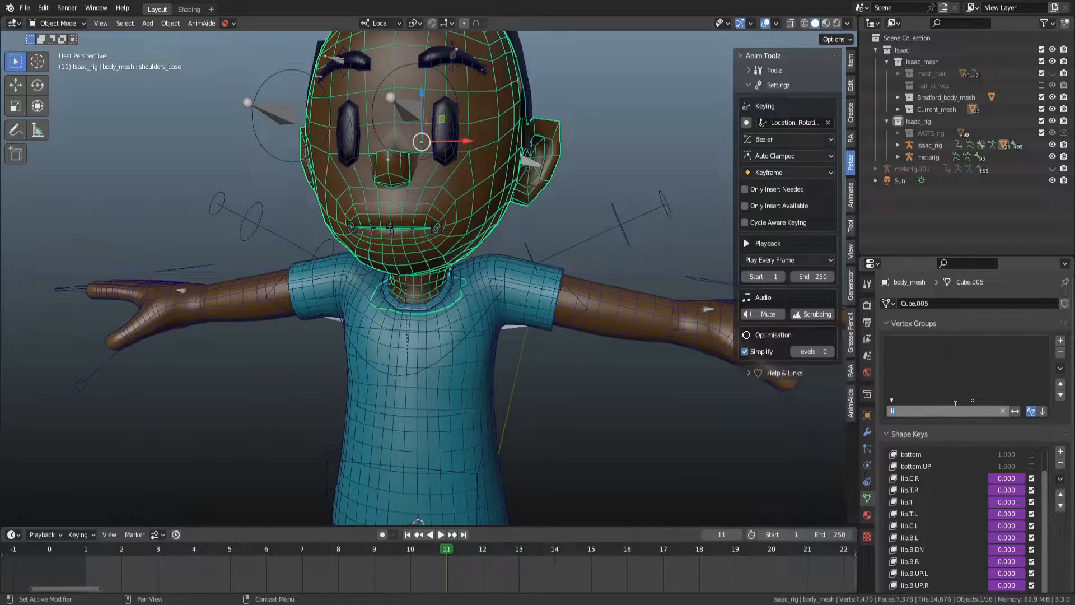
key("Escape")
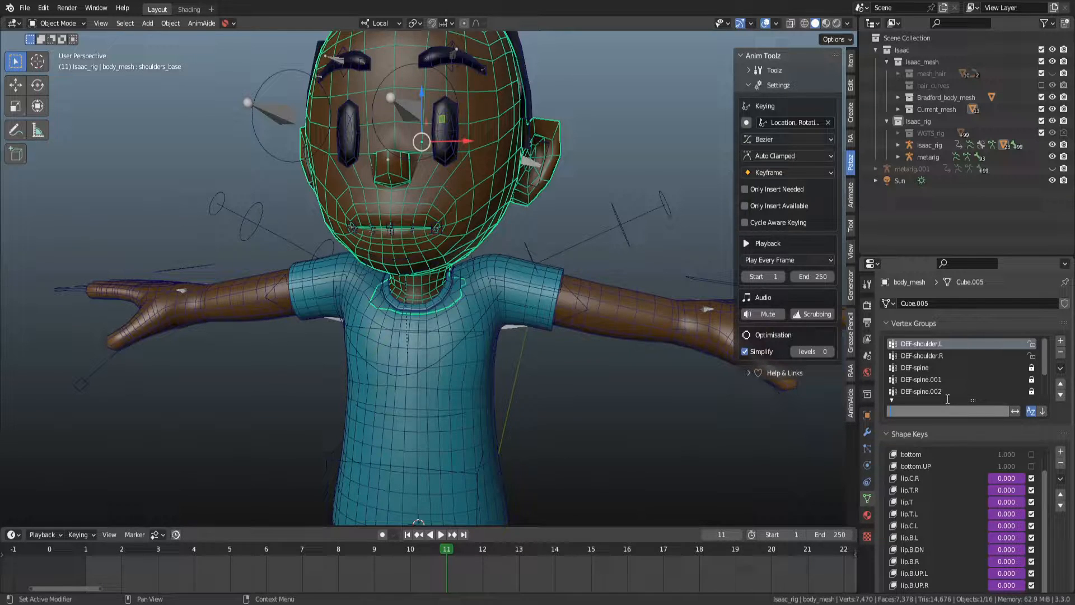
Enter Pose Mode on the rig and test-move the chest control, cancelling the move.
middle_click_drag(711, 231, 462, 340)
left_click(533, 186)
key("ctrl+Tab")
left_click(462, 341)
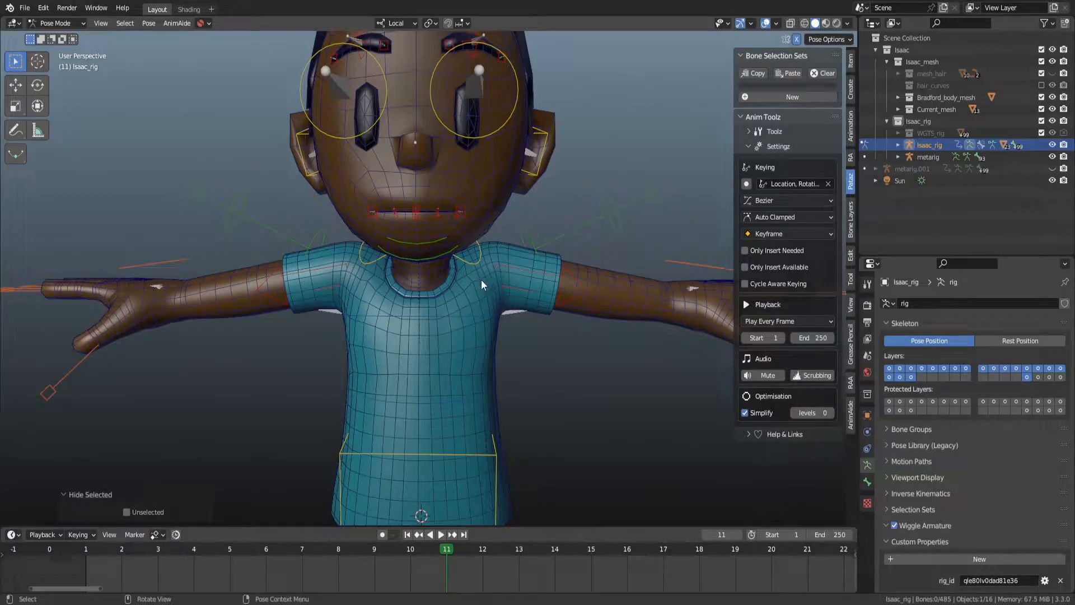
key("g")
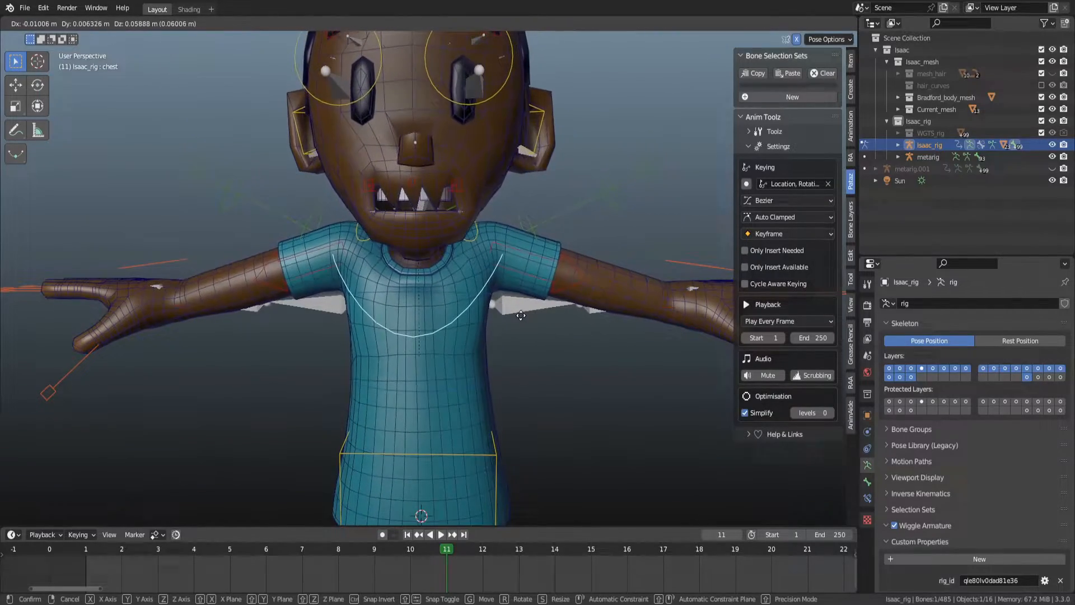
right_click(524, 313)
Zoom in and test-move the chest control again, cancelling the move.
scroll(523, 302, "up", 4)
key("g")
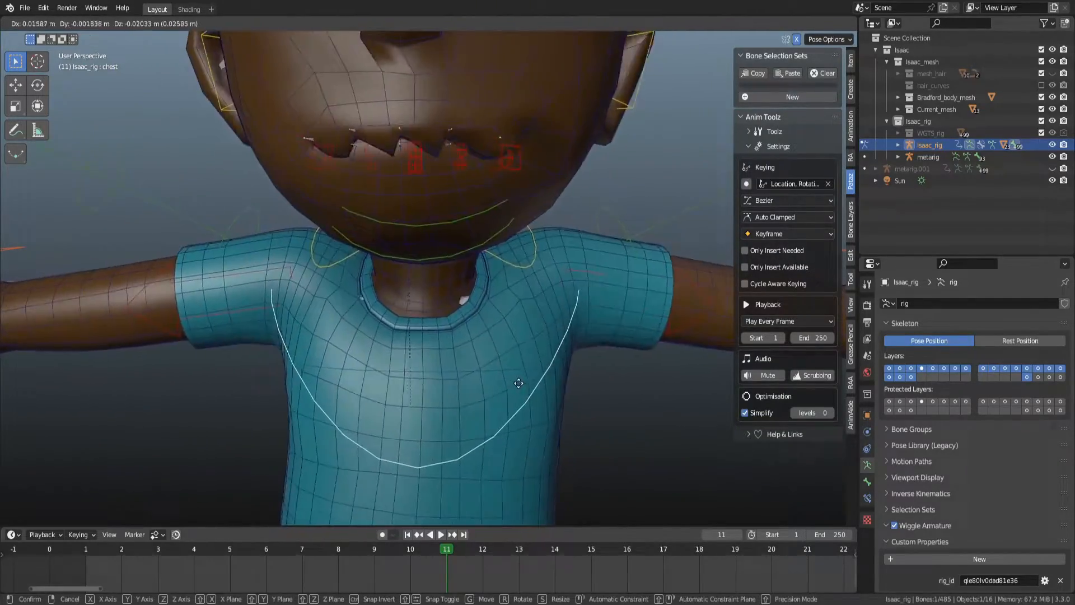
right_click(451, 276)
scroll(403, 354, "down", 3)
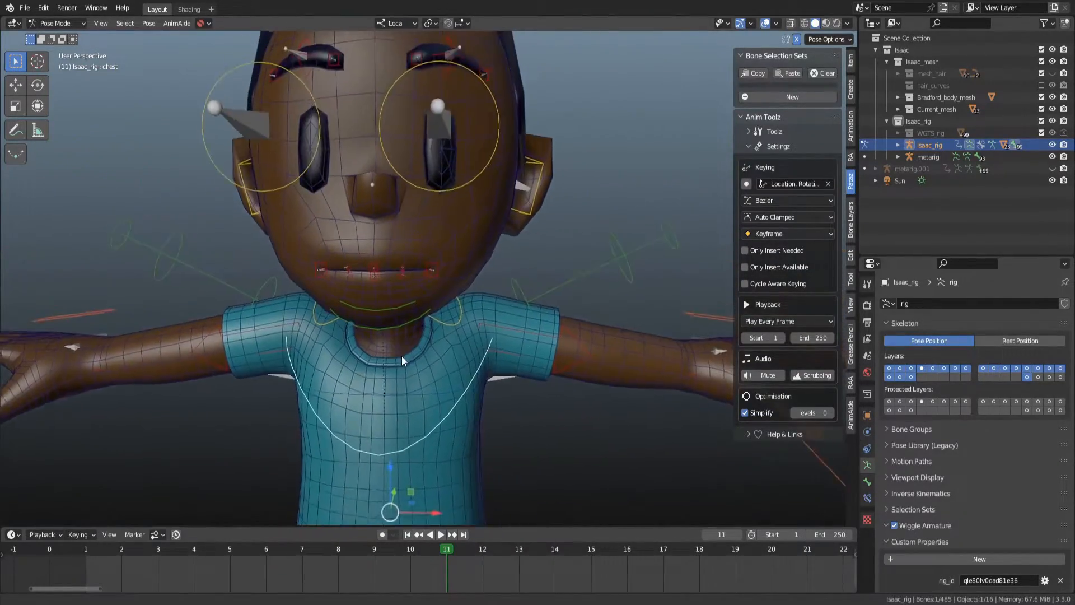
Test-rotate the left ear control and cancel the rotation.
left_click(520, 229)
key("r")
key("r")
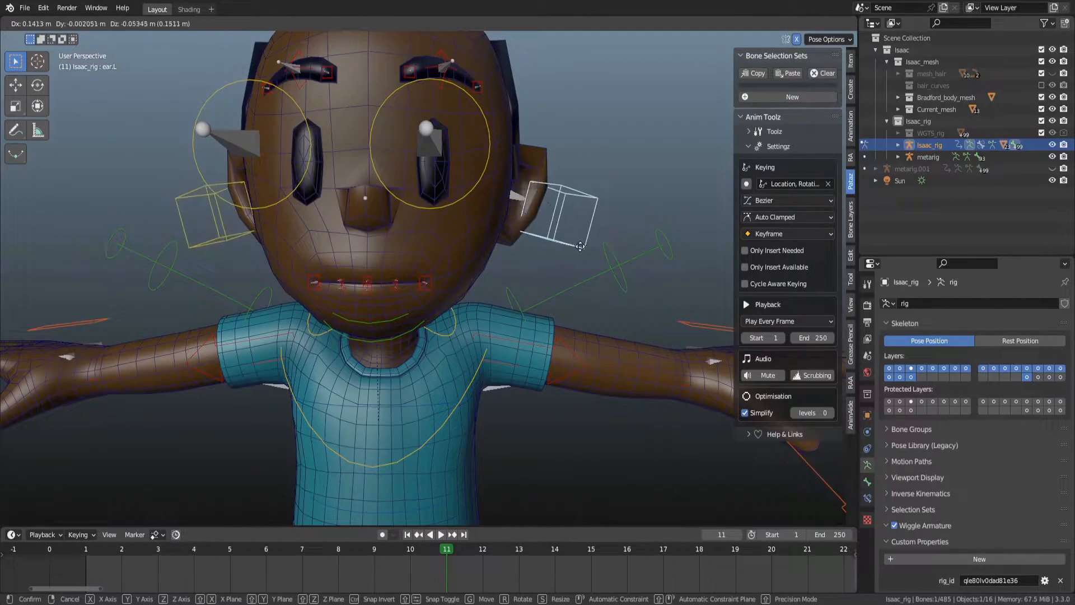
right_click(506, 237)
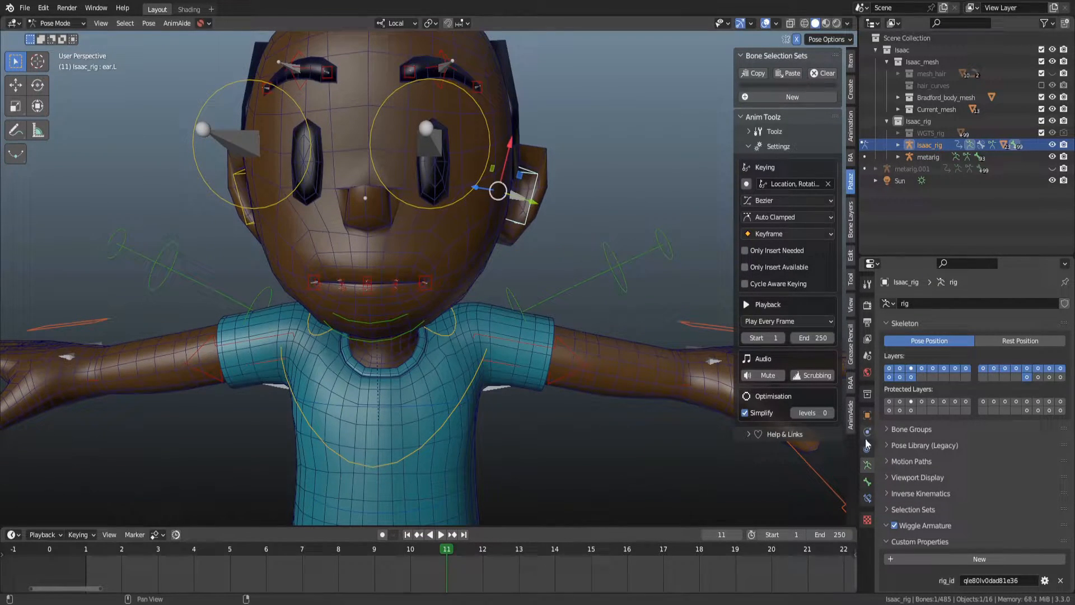
Inspect the left ear bone's properties and reselect the ear control.
left_click(867, 480)
scroll(961, 496, "down", 8)
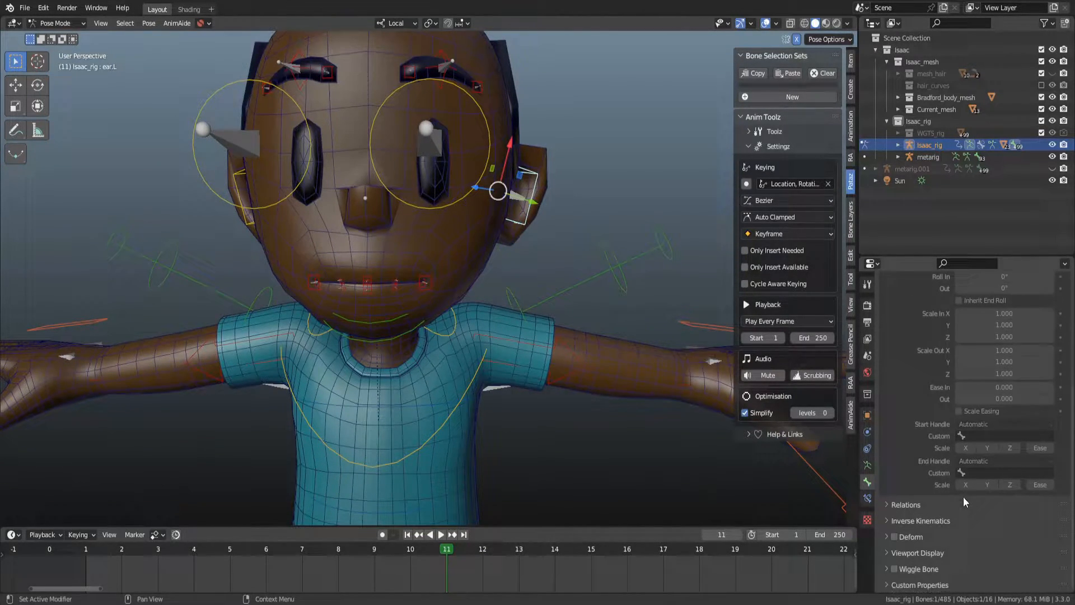
left_click(566, 205)
left_click(531, 202)
scroll(617, 207, "down", 4)
scroll(618, 210, "up", 4)
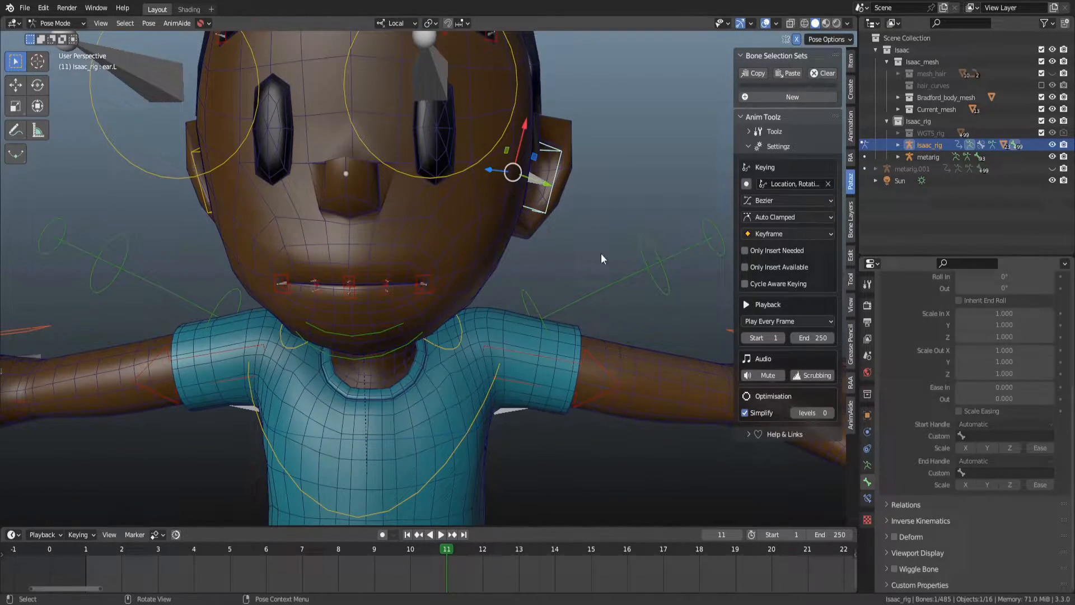
Return to Object Mode, select the body mesh and test-move it, cancelling the move.
key("ctrl+Tab")
left_click(543, 181)
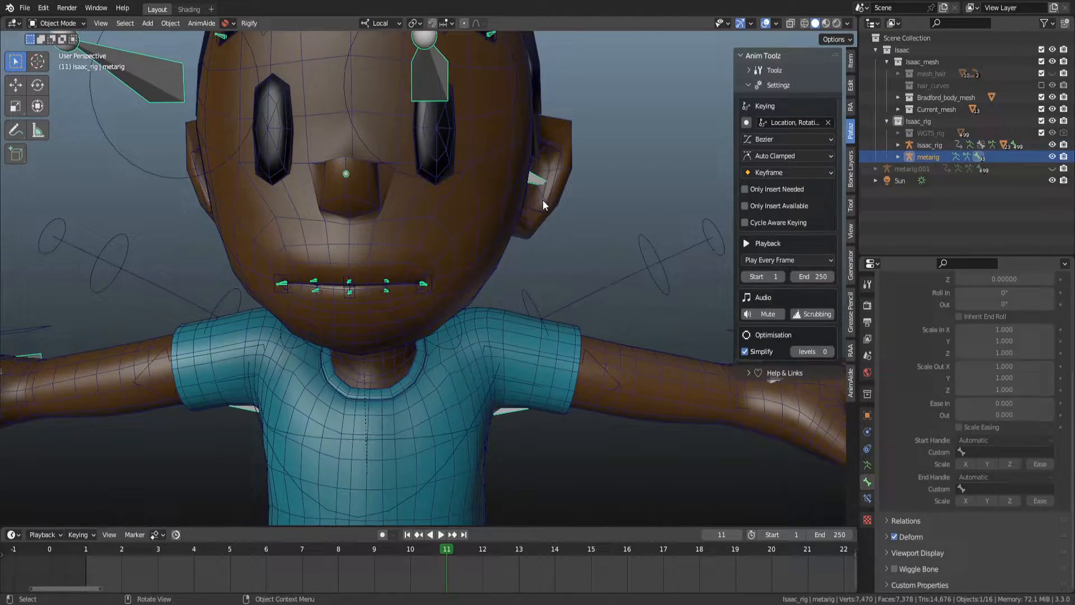
left_click(543, 205)
key("g")
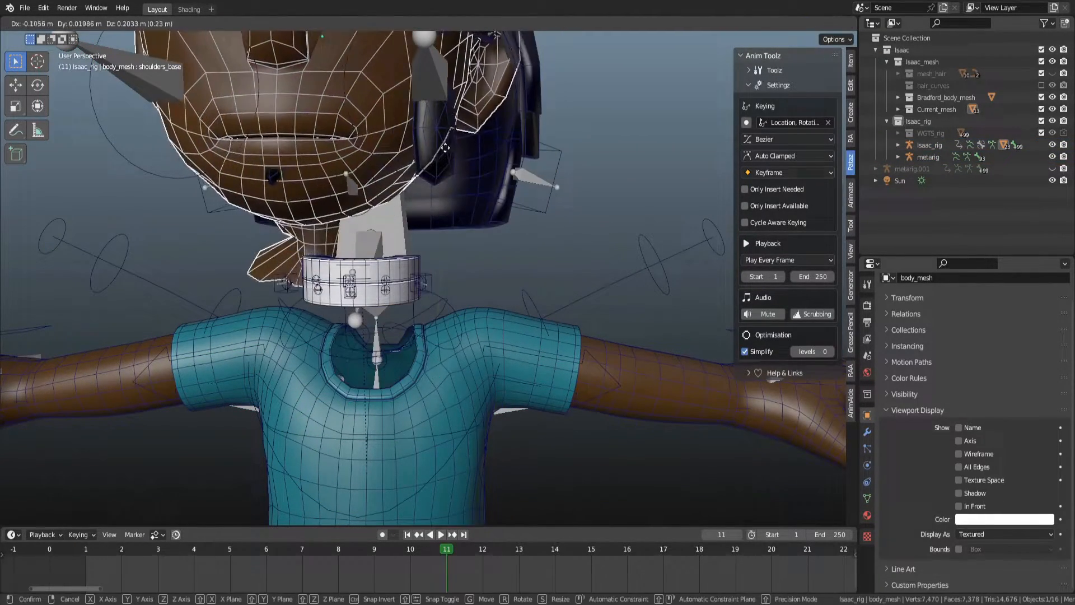
key("Escape")
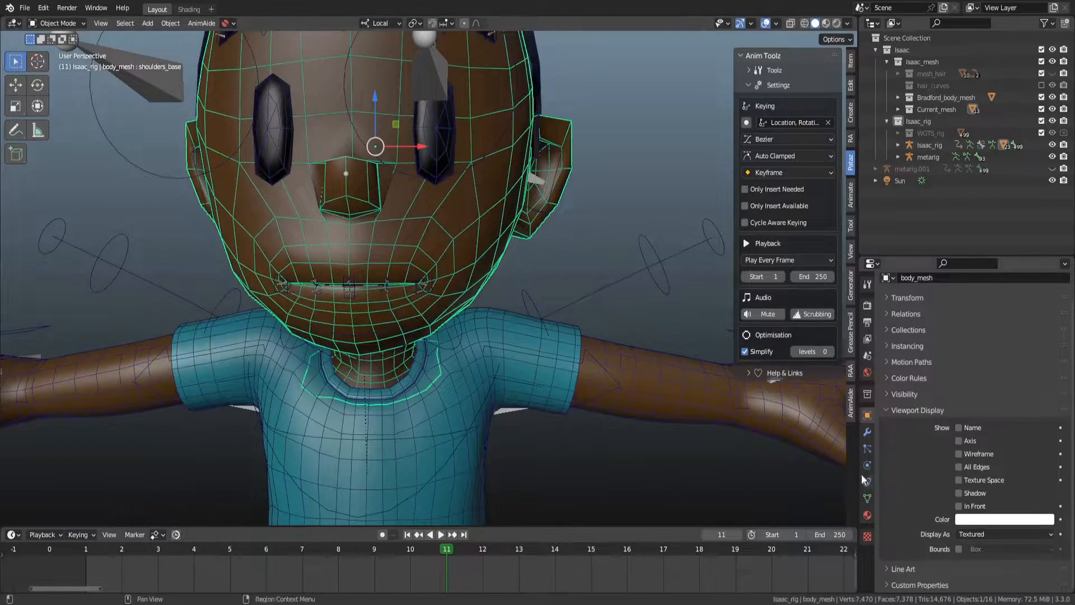
Remove the Armature modifier from the body mesh.
left_click(867, 431)
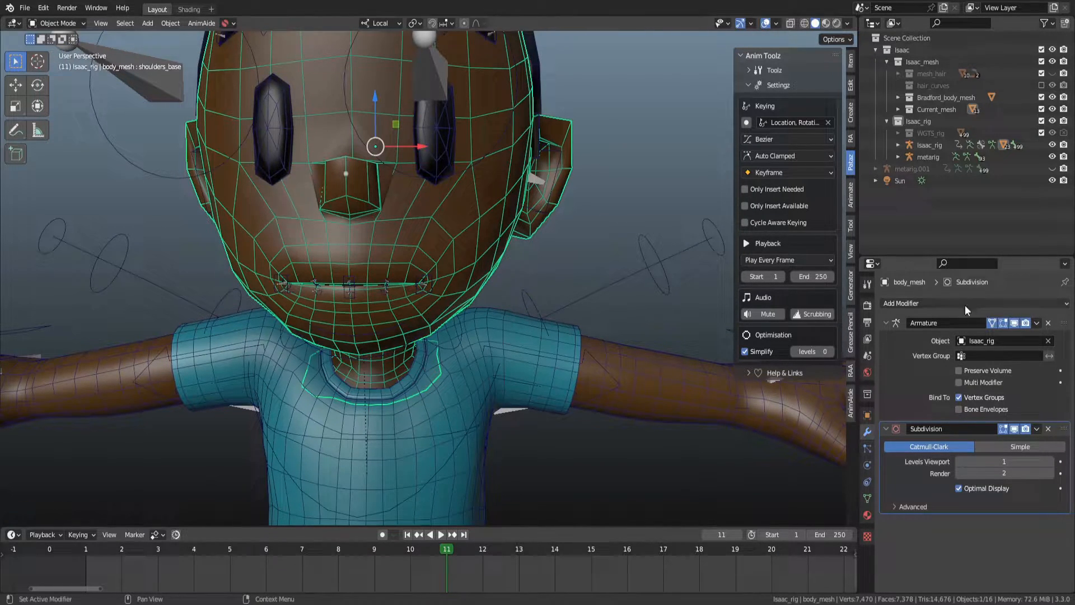
left_click(1048, 323)
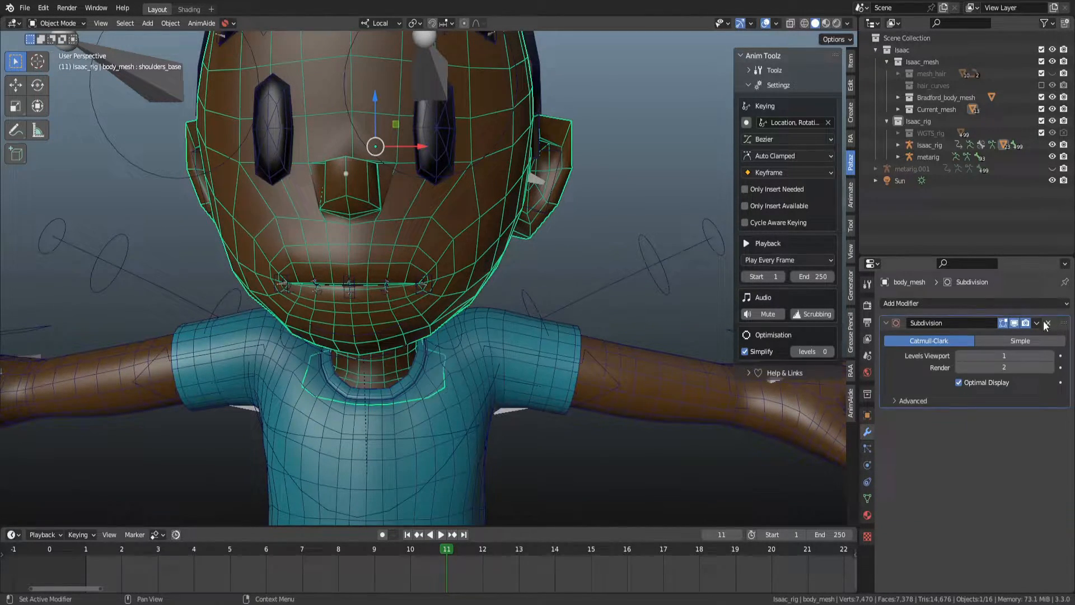
key("ctrl+z")
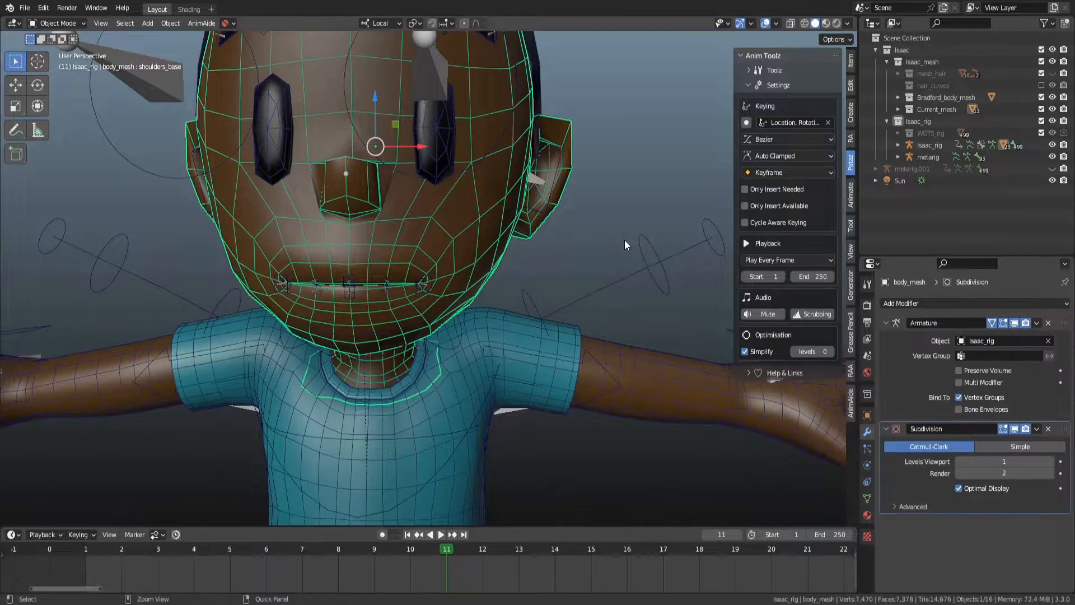
left_click(1048, 341)
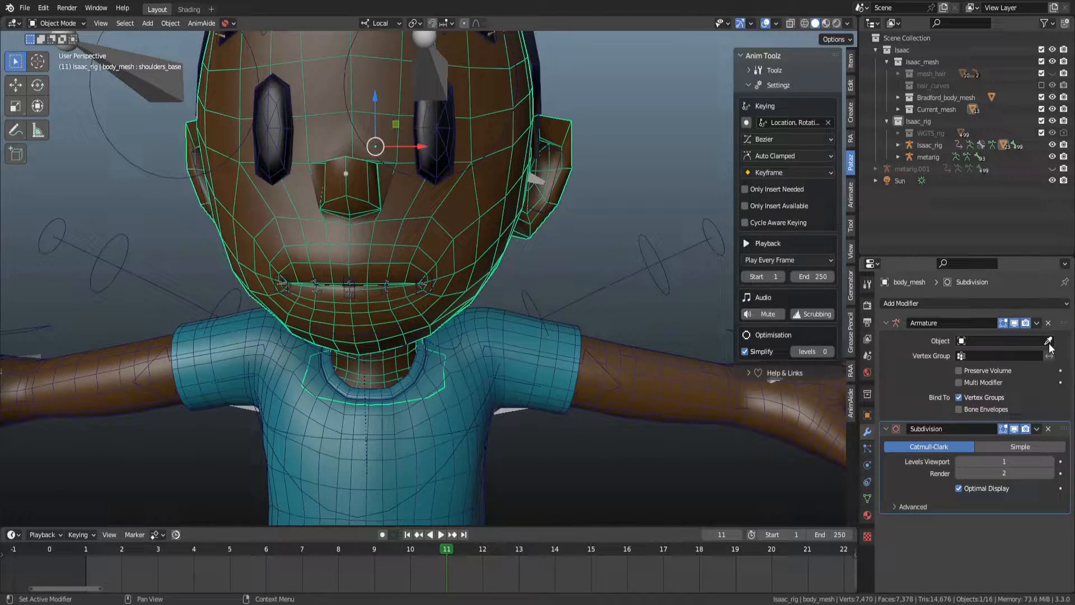
left_click(1048, 323)
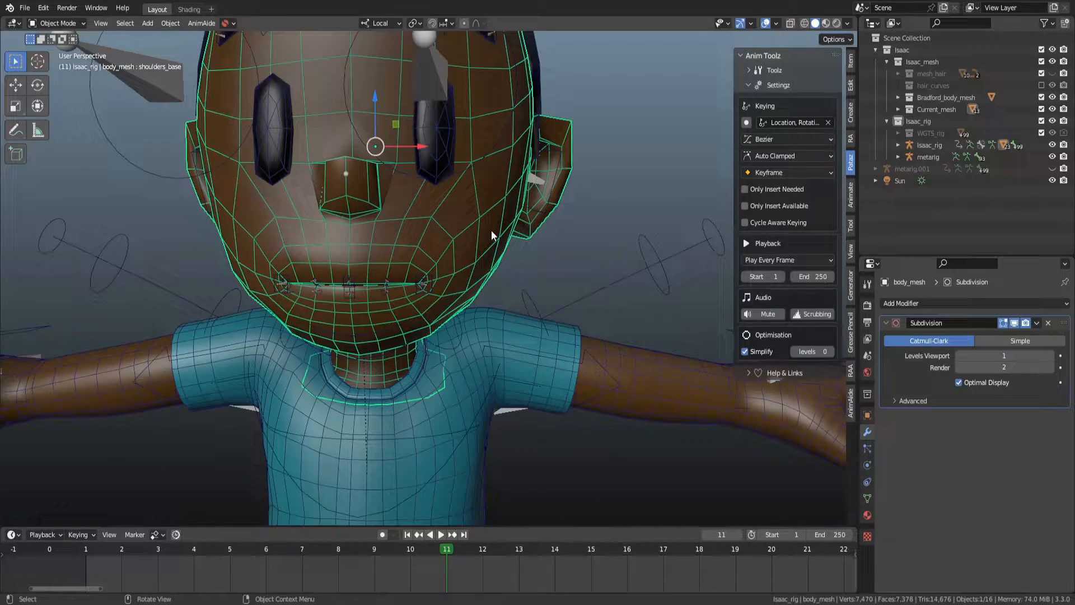
Select the rig and clear all pose locations and rotations in Pose Mode, then return to Object Mode.
left_click(607, 283, "shift")
scroll(499, 341, "down", 2)
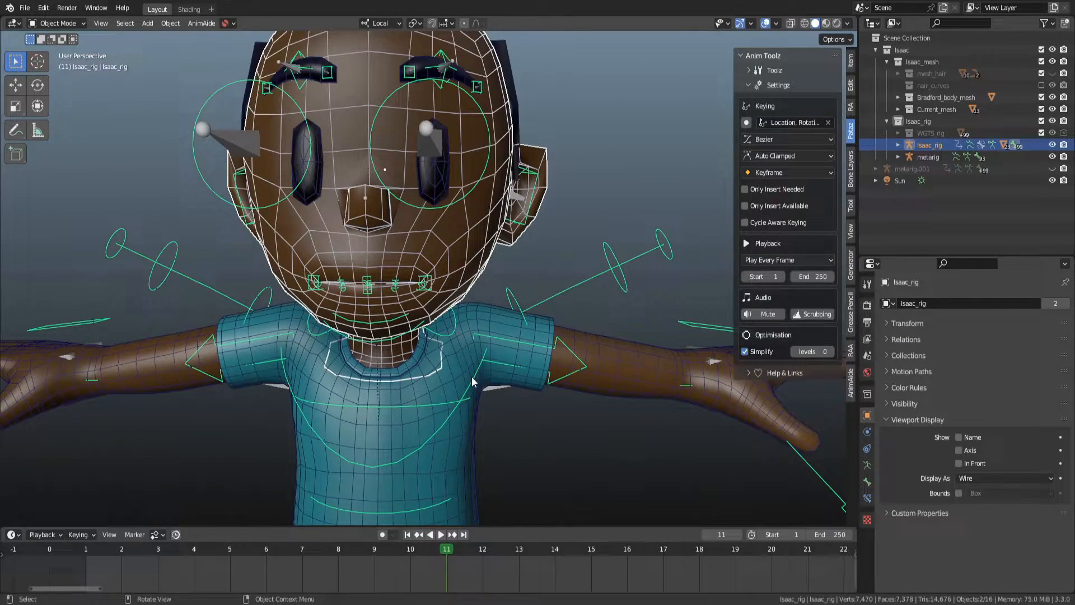
key("ctrl+Tab")
key("alt+g")
key("alt+r")
key("ctrl+Tab")
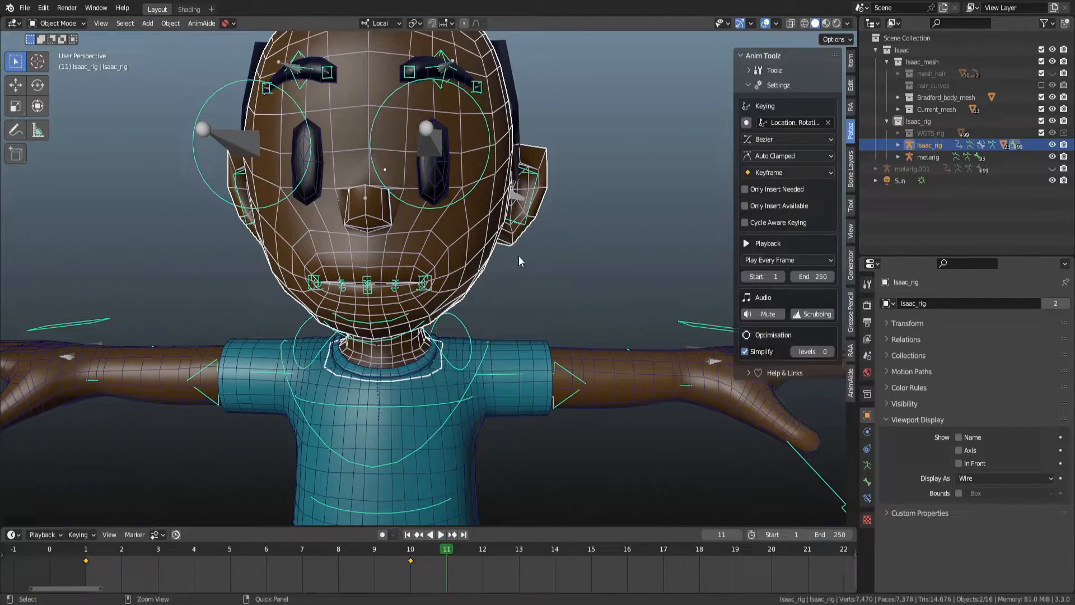
Parent the body mesh to the Isaac_rig armature With Automatic Weights.
left_click(473, 246)
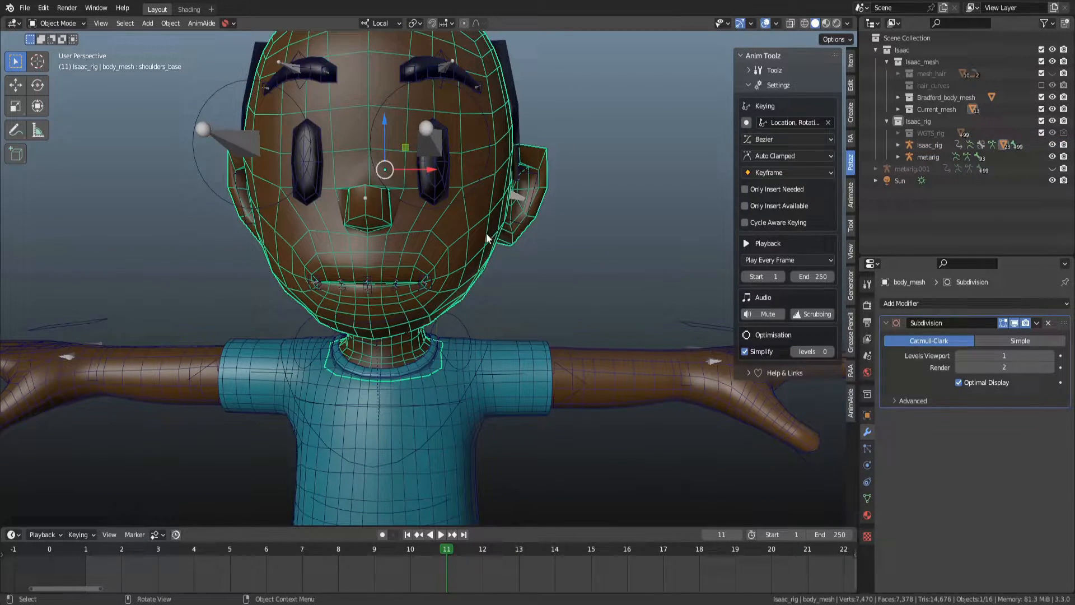
scroll(520, 253, "down", 1)
left_click_drag(495, 285, 428, 161, "alt")
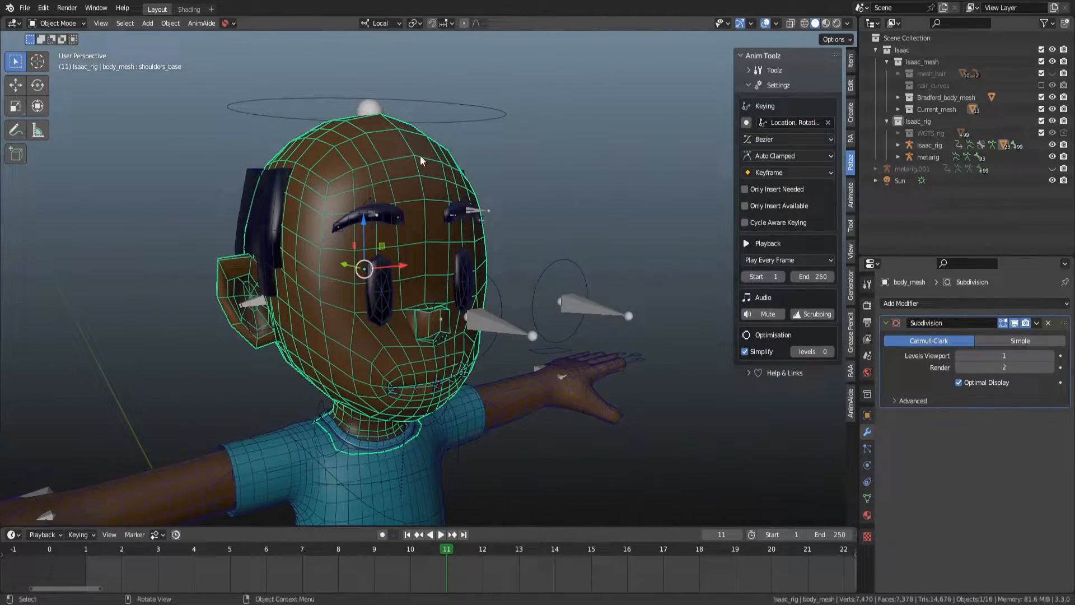
left_click(472, 122)
left_click_drag(478, 133, 479, 157, "alt")
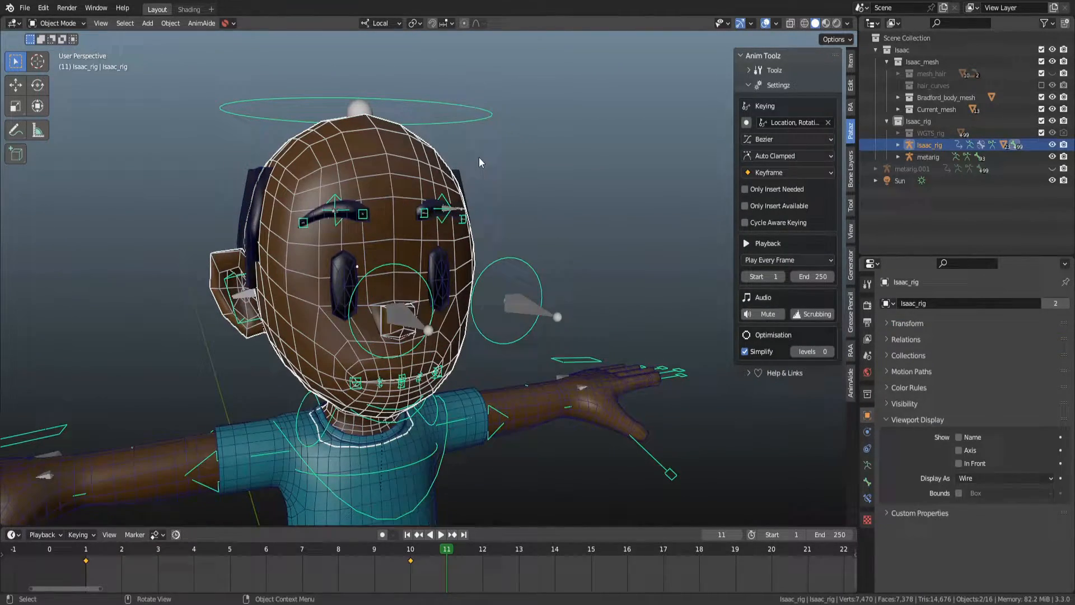
key("ctrl+p")
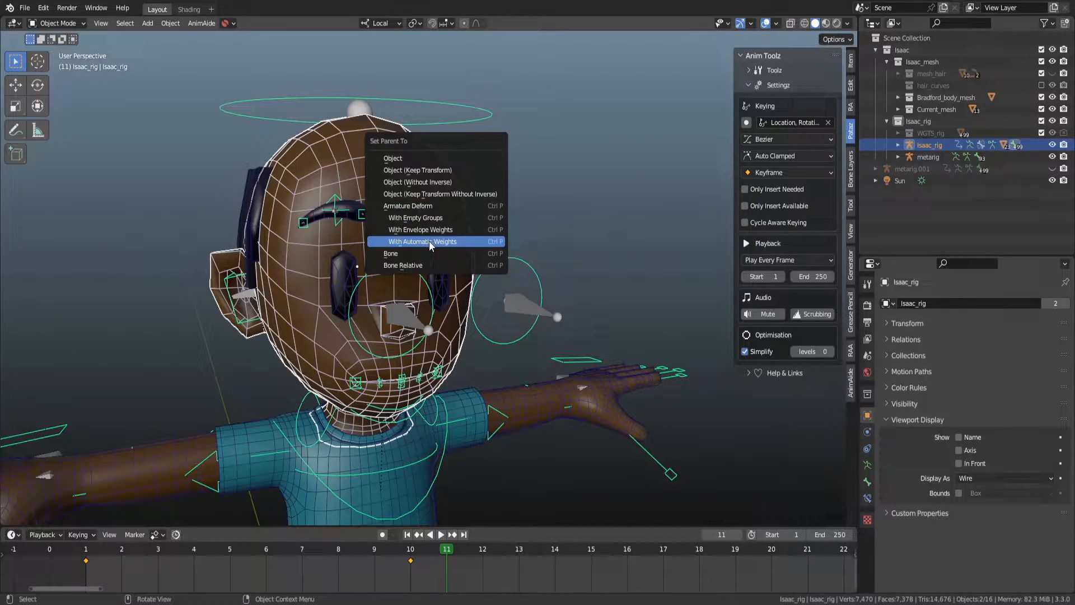
left_click(431, 242)
middle_click_drag(545, 183, 493, 203)
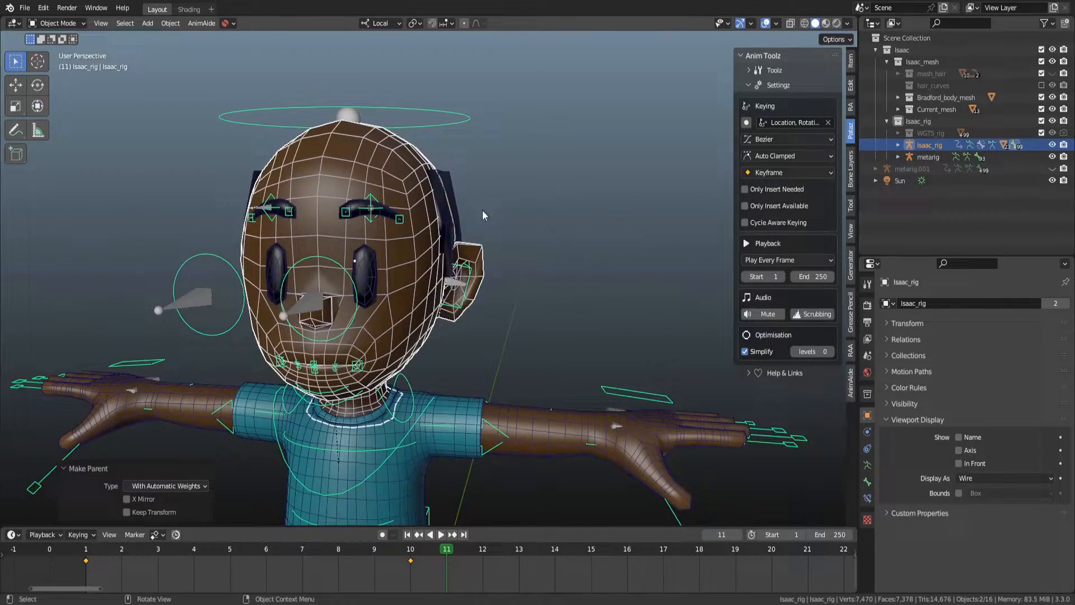
In Pose Mode, test-move the middle, right and left brow controls, cancelling each move.
key("ctrl+Tab")
left_click_drag(376, 193, 384, 163)
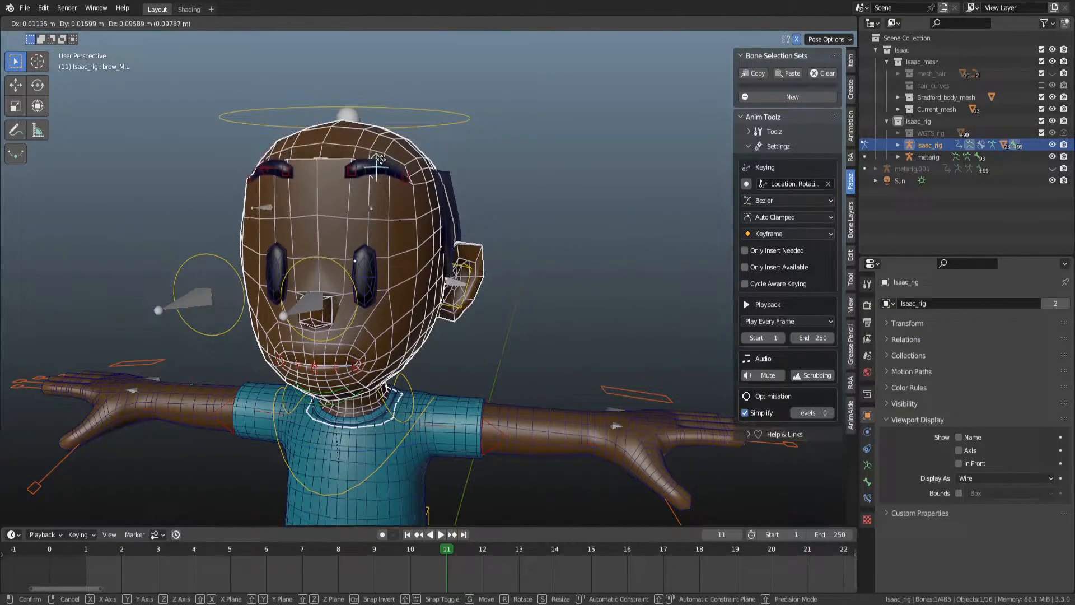
right_click(372, 208)
left_click(348, 217)
key("g")
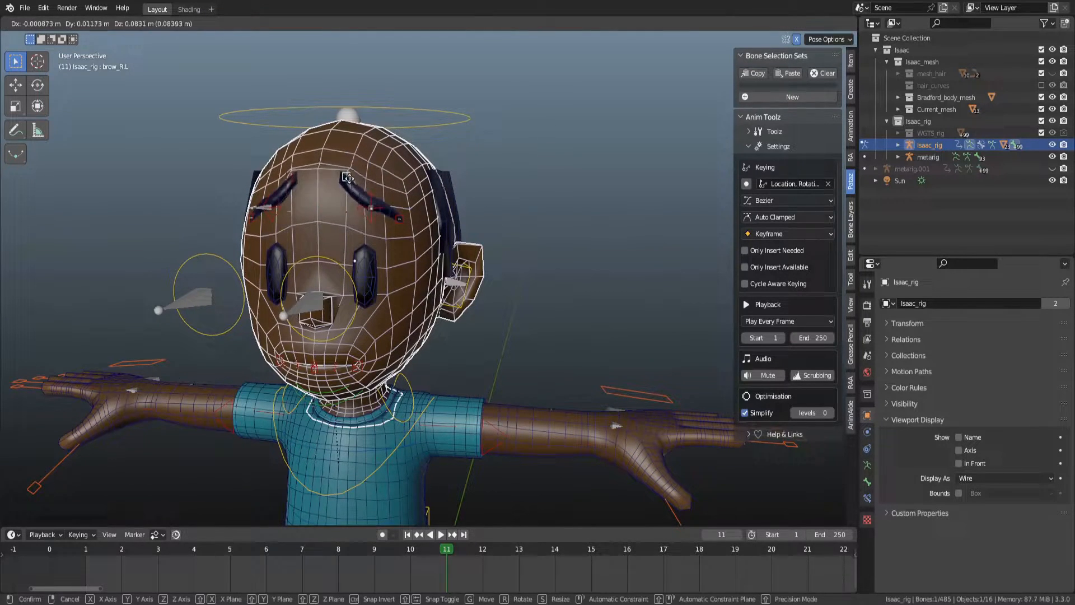
right_click(352, 220)
left_click(405, 219)
key("g")
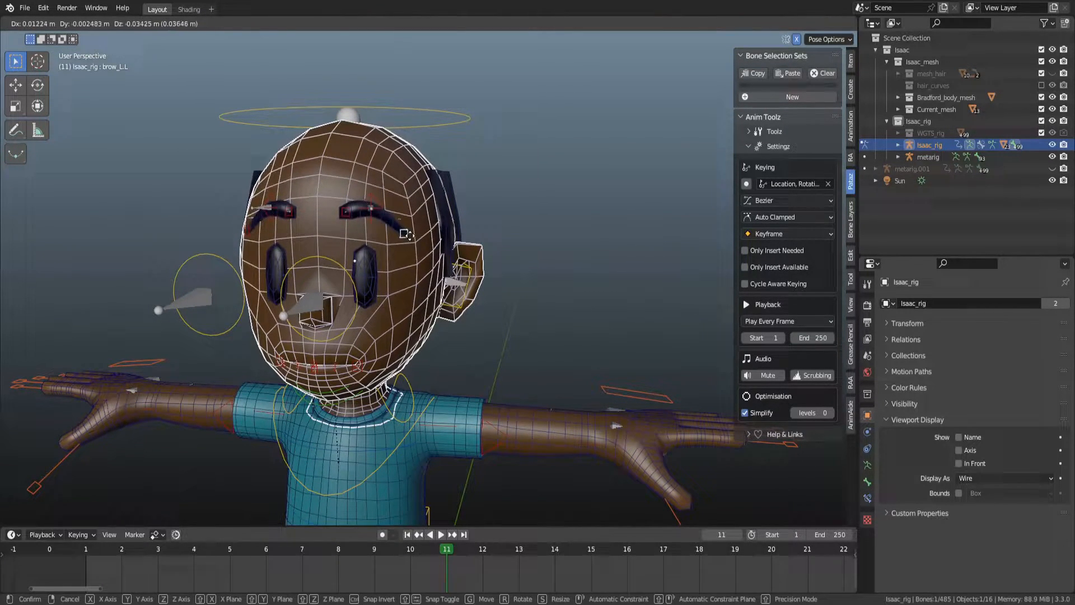
right_click(417, 204)
Test-move the left ear control and the left brow control to check the head deformation.
scroll(488, 269, "up", 2)
left_click(473, 321)
key("g")
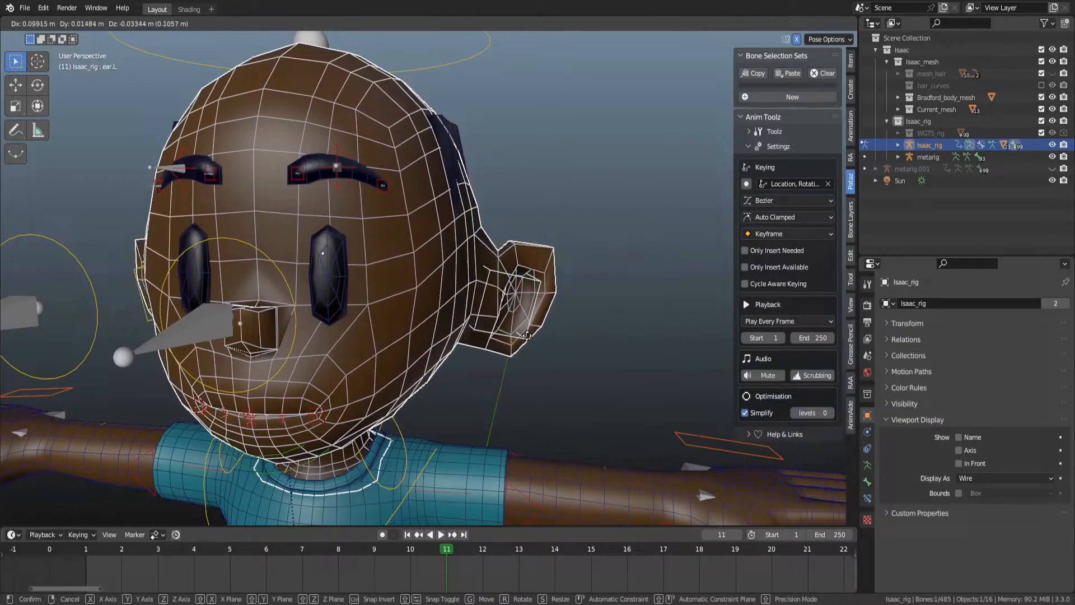
left_click(387, 191)
key("g")
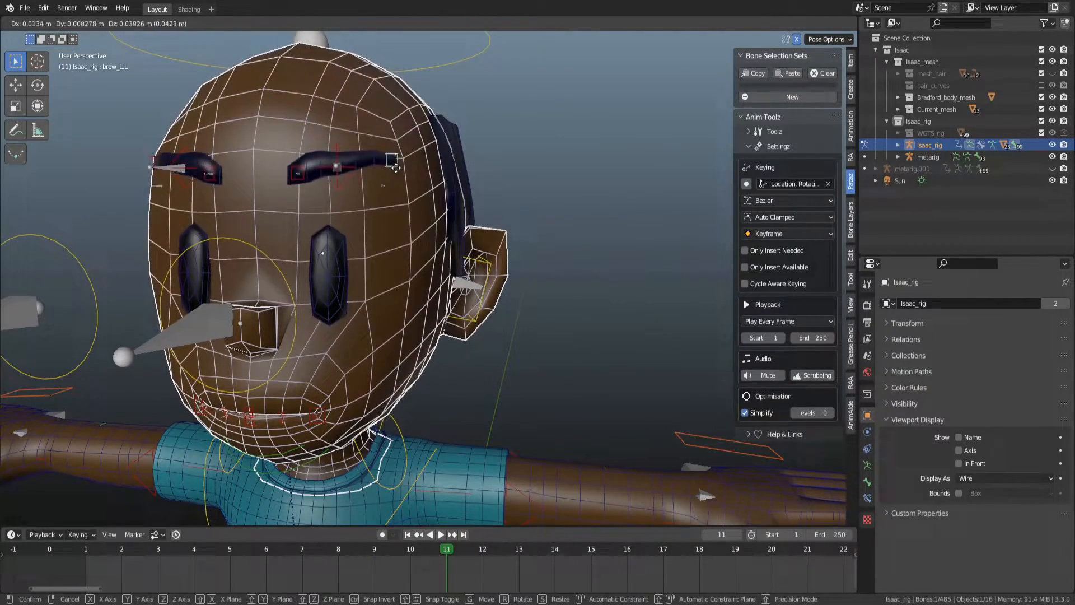
key("Escape")
middle_click_drag(384, 145, 411, 239)
Move the central lip master control about 0.04 m along Z.
left_click(382, 285)
key("g")
key("z")
left_click(378, 243)
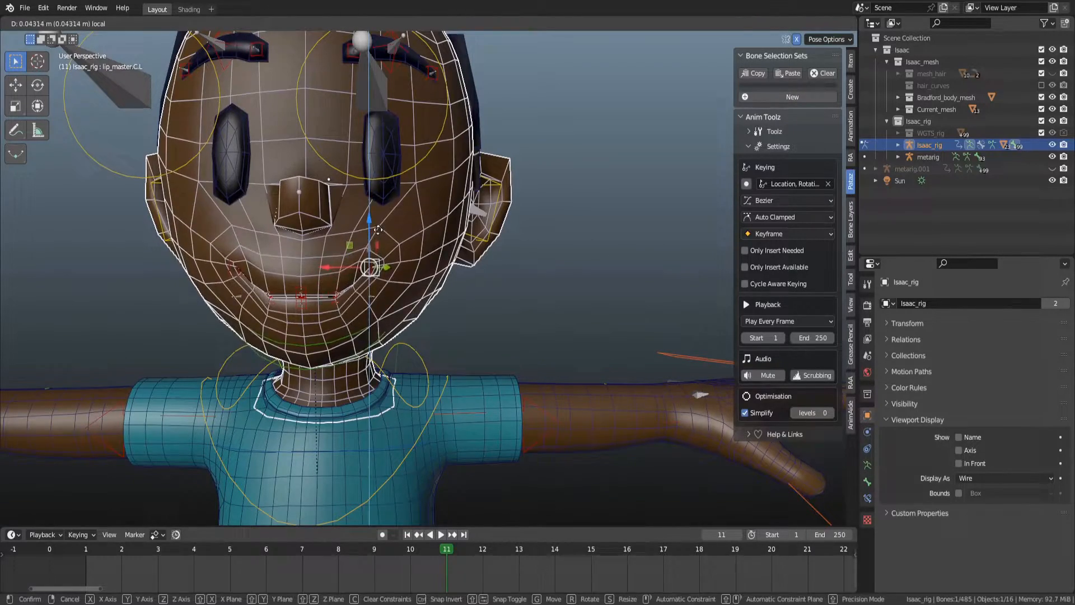
Test-move a lip corner control and test-move and rotate the left ear control, cancelling each.
scroll(336, 269, "up", 3)
left_click(286, 291)
key("g")
right_click(306, 208)
left_click(533, 222)
key("g")
right_click(541, 278)
key("r")
key("r")
right_click(496, 261)
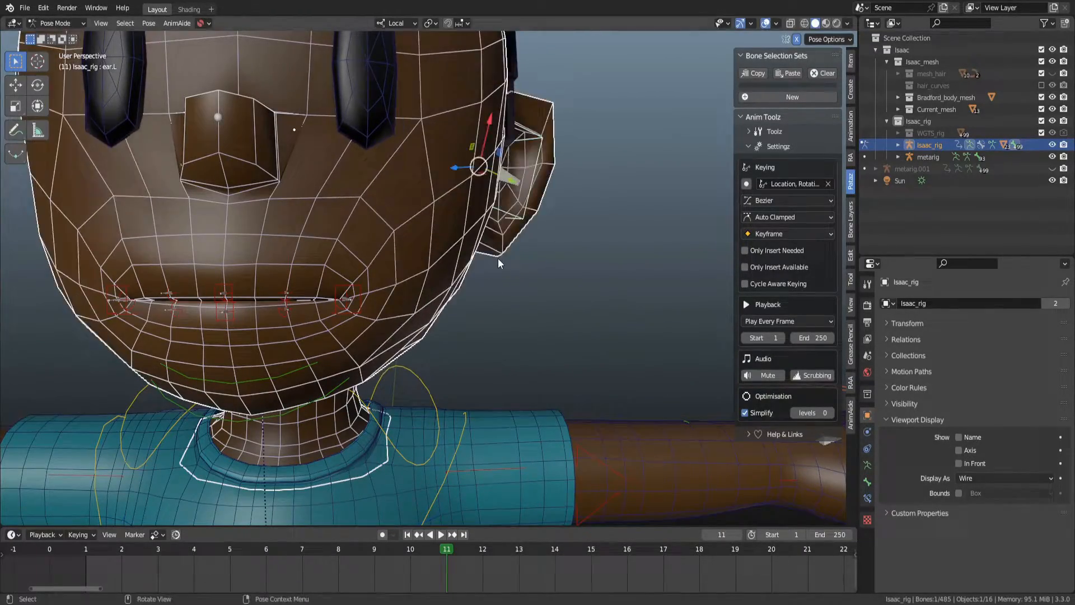
Save the file.
scroll(496, 261, "down", 4)
middle_click_drag(498, 263, 512, 298, "shift")
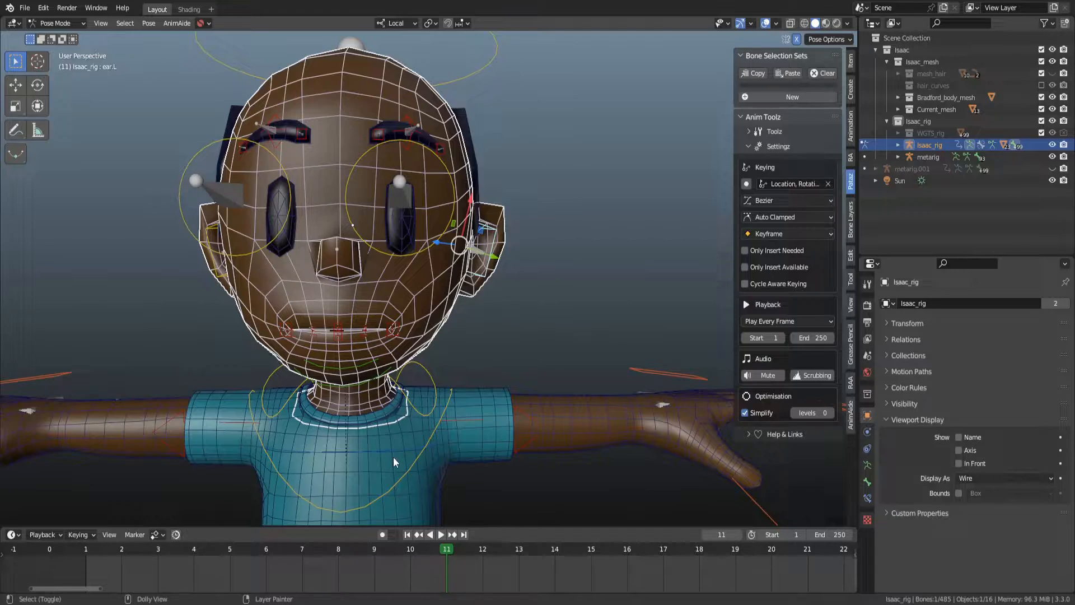
key("ctrl+s")
Select the body mesh and switch it to Weight Paint mode.
mouse_move(455, 346)
middle_mouse_down()
mouse_move(525, 302)
mouse_move(440, 309)
mouse_move(489, 314)
middle_mouse_up()
scroll(473, 310, "up", 2)
key("ctrl+Tab")
left_click(412, 329)
key("ctrl+Tab")
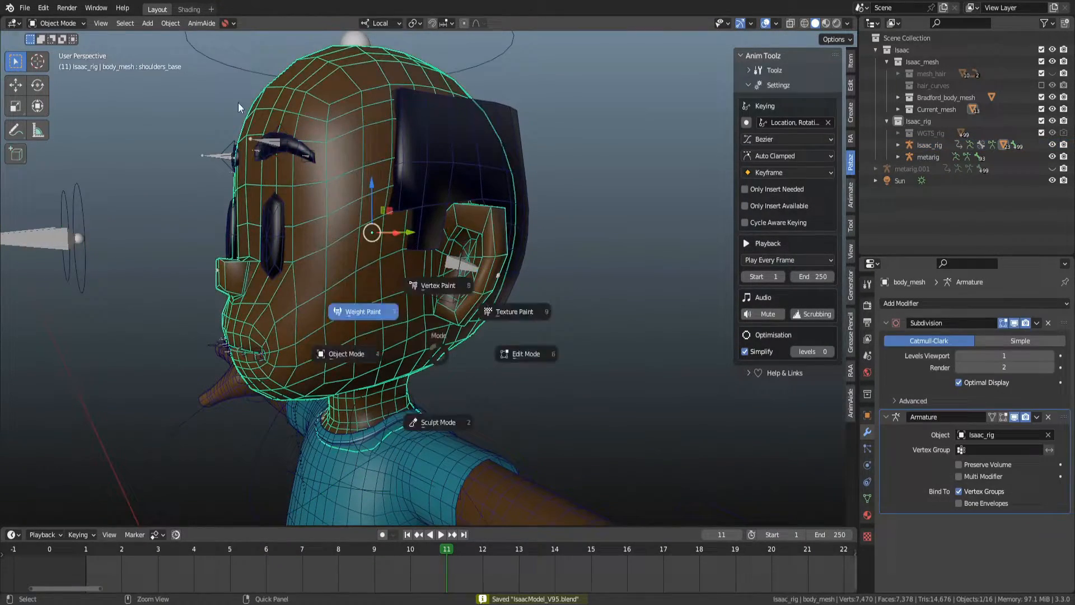
left_click(238, 107)
Hide the sidebar and turn off Lock-Relative in the weight paint options.
mouse_move(456, 257)
middle_mouse_down()
mouse_move(482, 220)
mouse_move(538, 220)
middle_mouse_up()
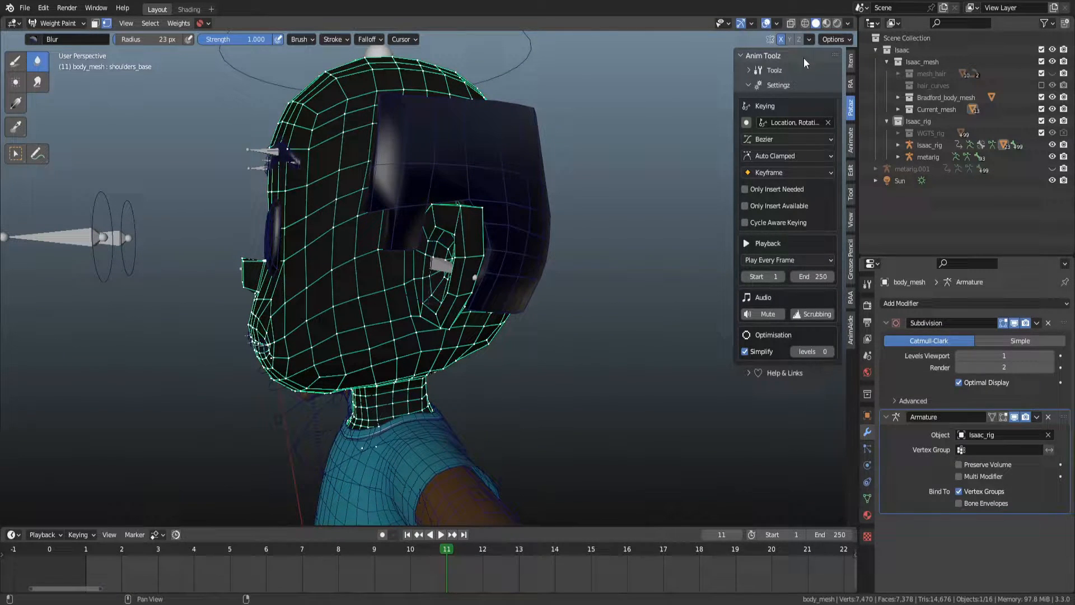
key("n")
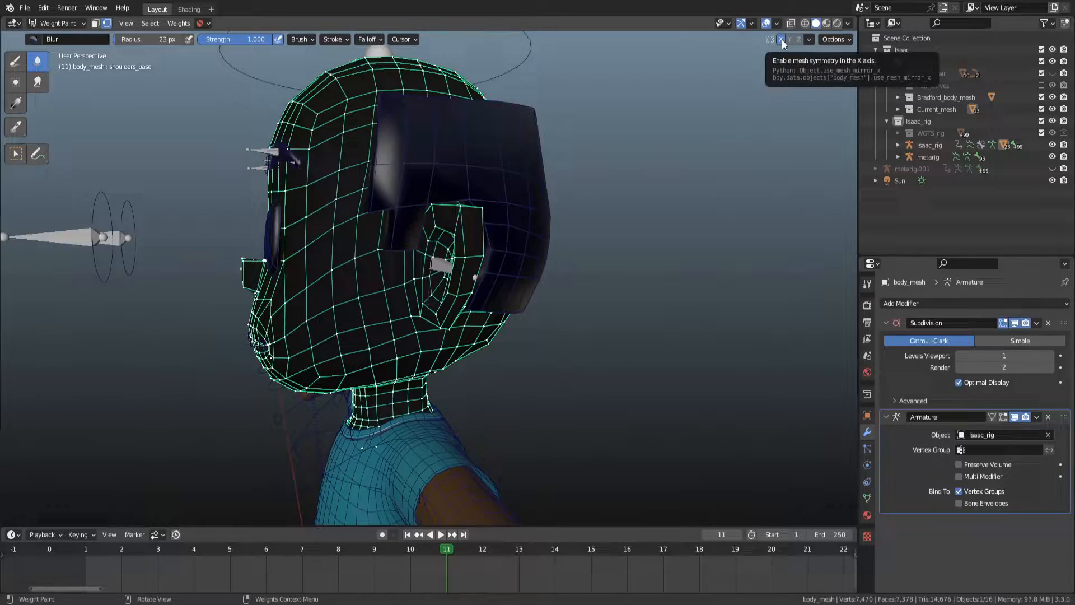
left_click(827, 39)
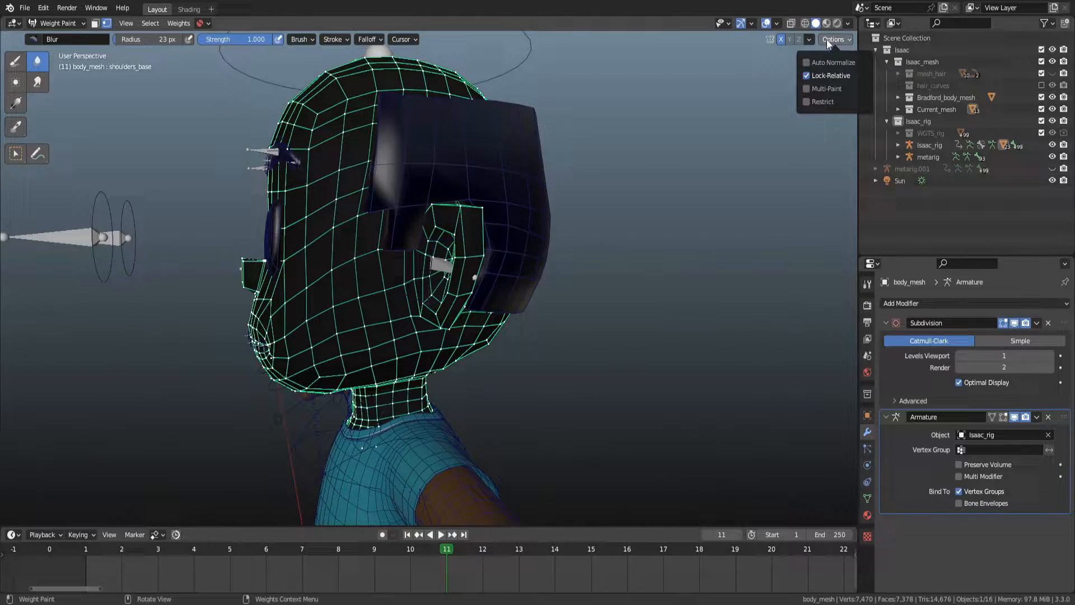
left_click(827, 74)
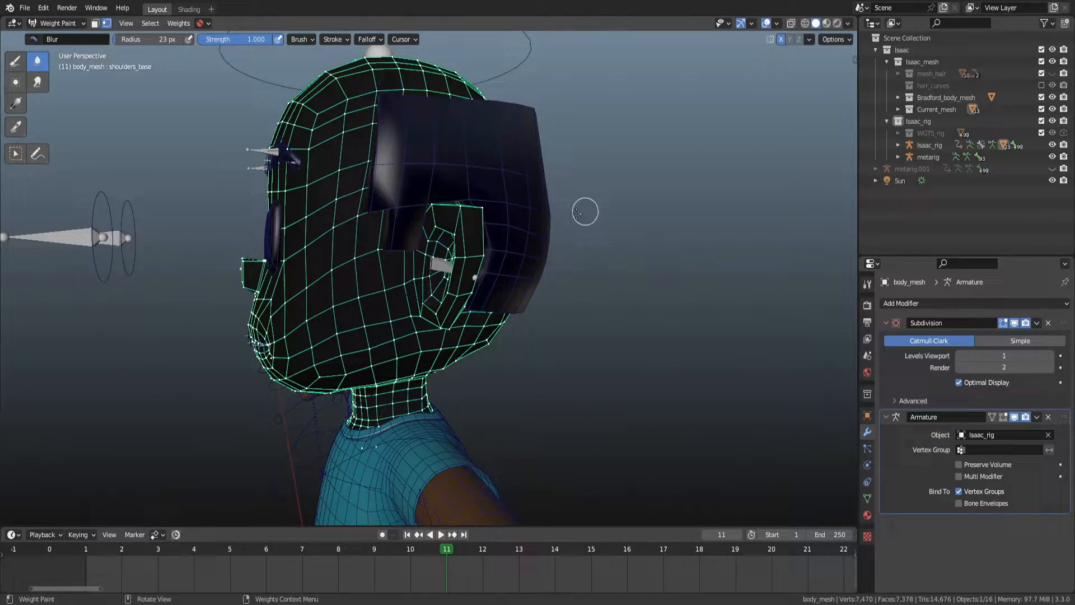
Filter the body mesh's vertex groups by "ear" and select DEF-ear.L to display its weights.
middle_click_drag(639, 192, 583, 247)
left_click(866, 498)
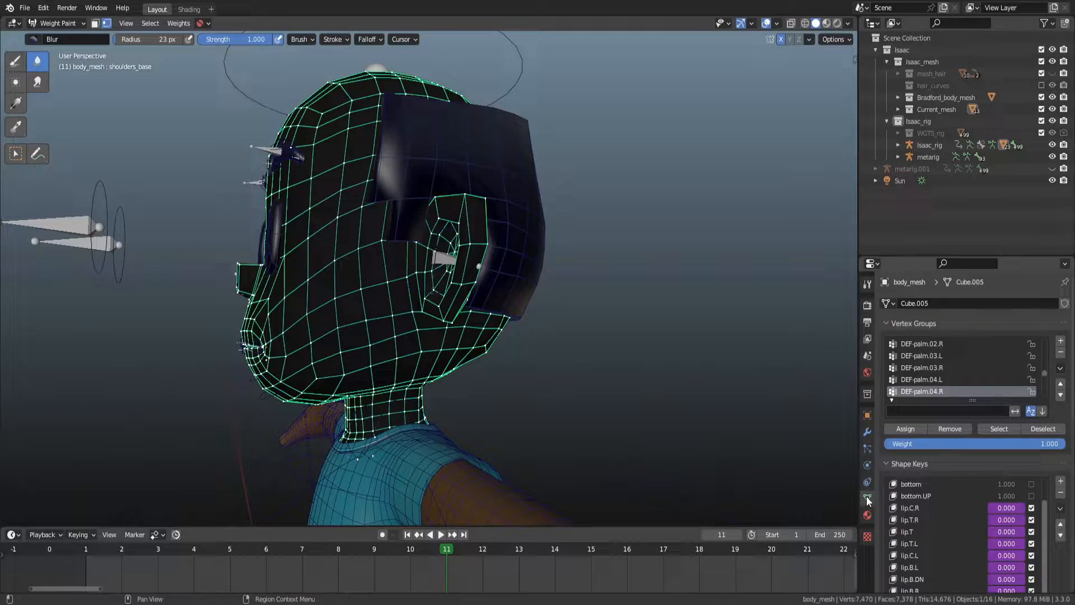
type("ear")
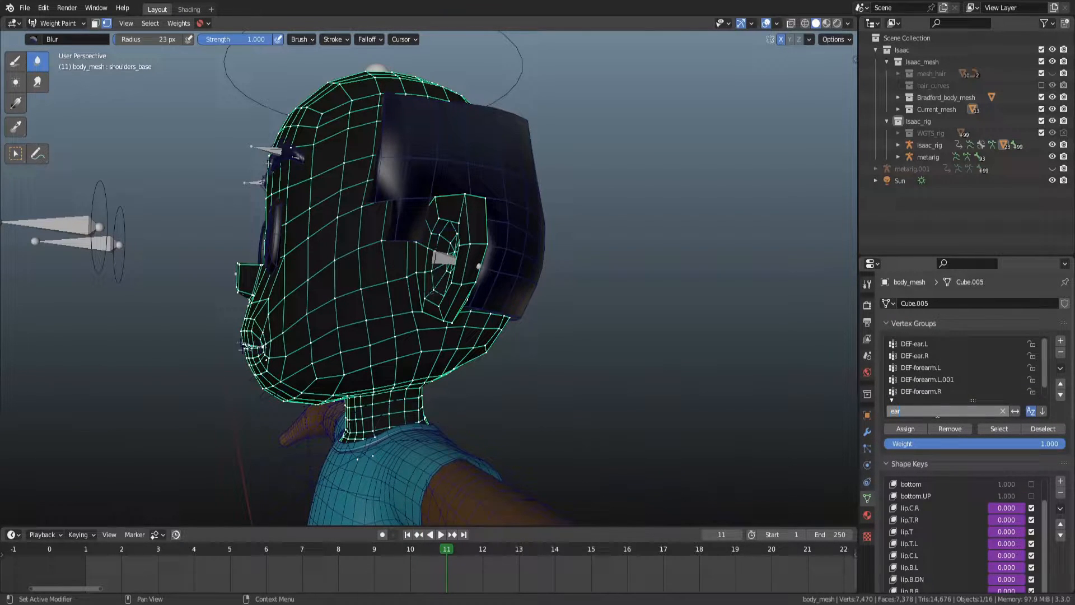
left_click(925, 342)
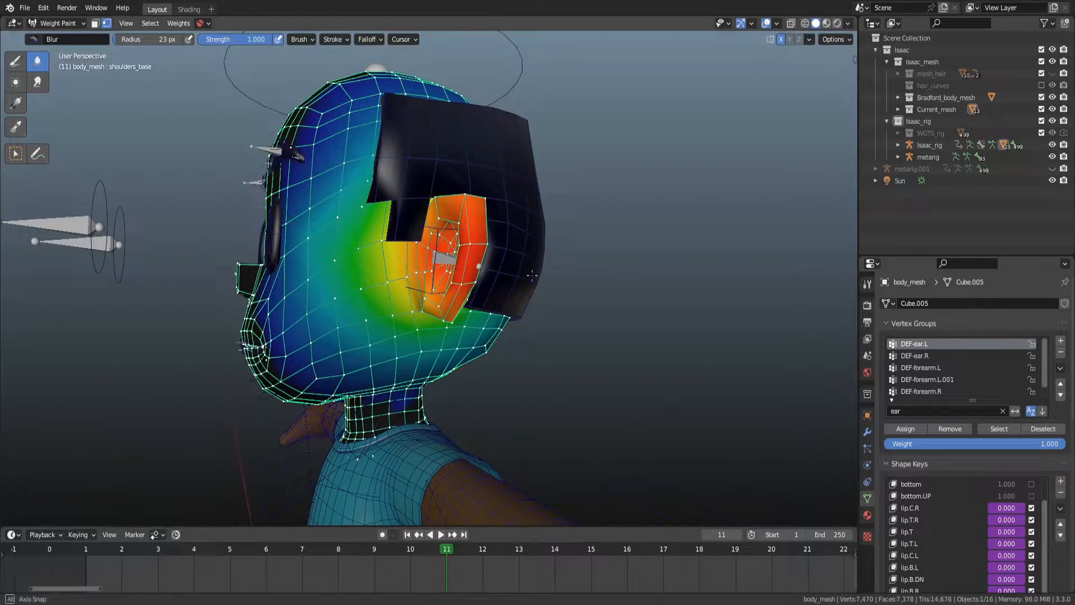
Display the DEF-ear.R weights and switch to the Draw brush with a 104 px radius.
scroll(534, 275, "up", 2)
middle_click_drag(535, 273, 632, 271)
left_click(937, 356)
scroll(425, 246, "down", 2)
mouse_move(357, 235)
left_mouse_down("alt")
mouse_move(389, 233)
mouse_move(361, 247)
left_mouse_up("alt")
scroll(390, 233, "down", 2)
key("d")
key("f")
left_click(461, 274)
mouse_move(437, 266)
left_mouse_down()
mouse_move(448, 244)
mouse_move(424, 269)
left_mouse_up()
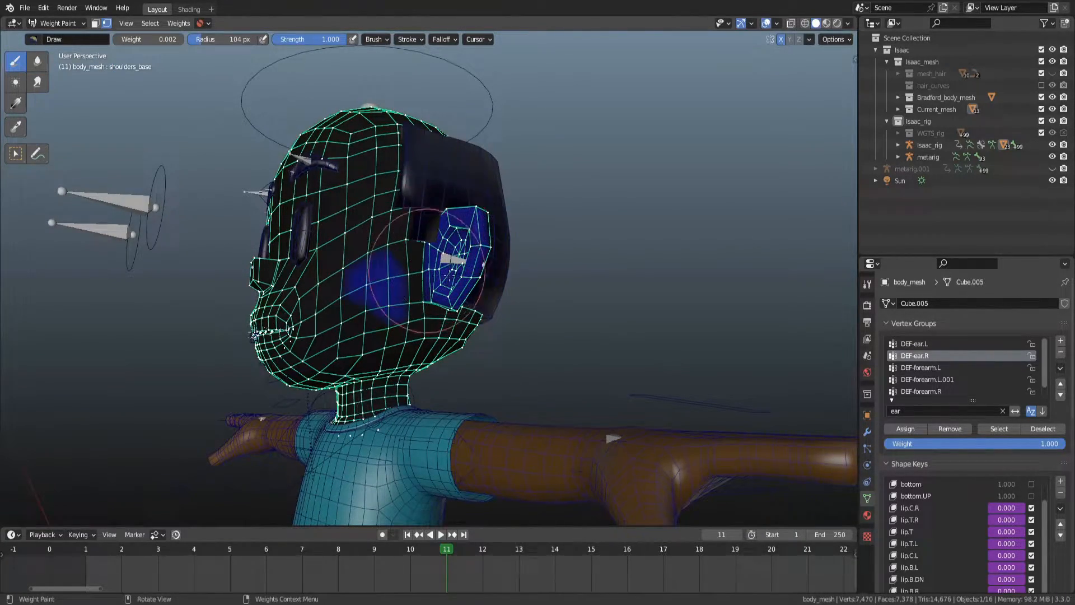
Sample a weight of 0.447 from the head and paint over the ear with it.
right_click(367, 204)
left_click_drag(321, 205, 365, 205)
mouse_move(464, 259)
middle_mouse_down()
mouse_move(524, 250)
mouse_move(341, 180)
middle_mouse_up()
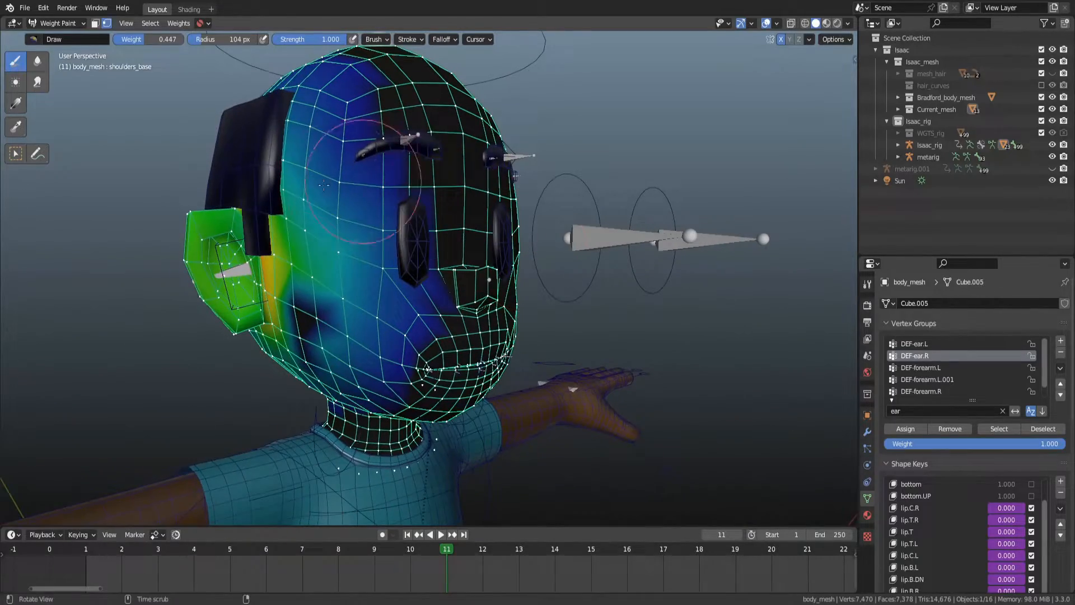
middle_click_drag(263, 284, 559, 305)
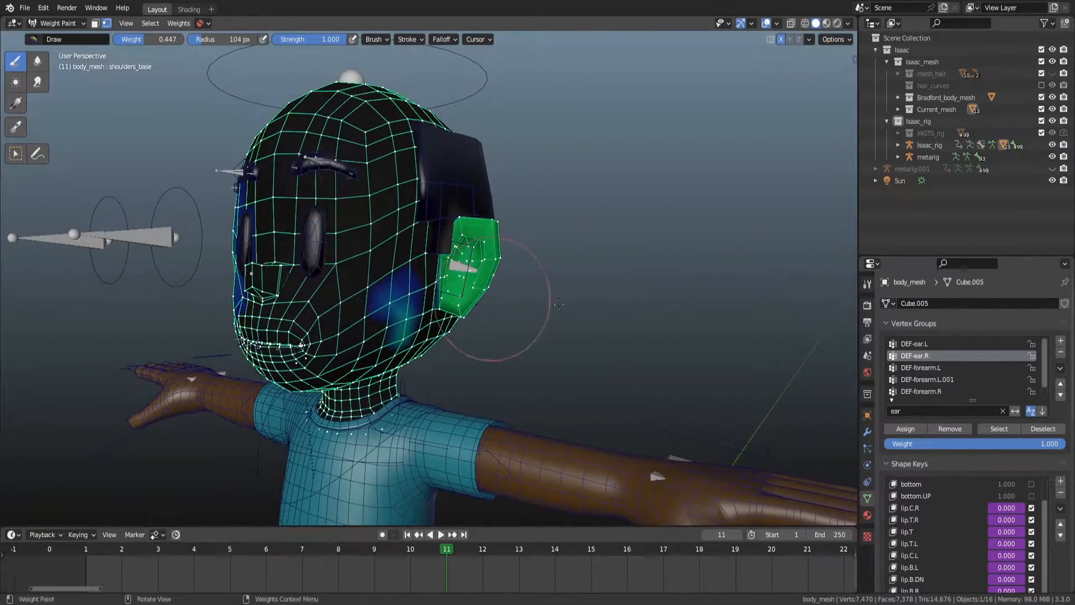
Display the DEF-ear.L weights and inspect both ears around the head.
left_click(935, 342)
middle_click_drag(336, 252, 449, 248)
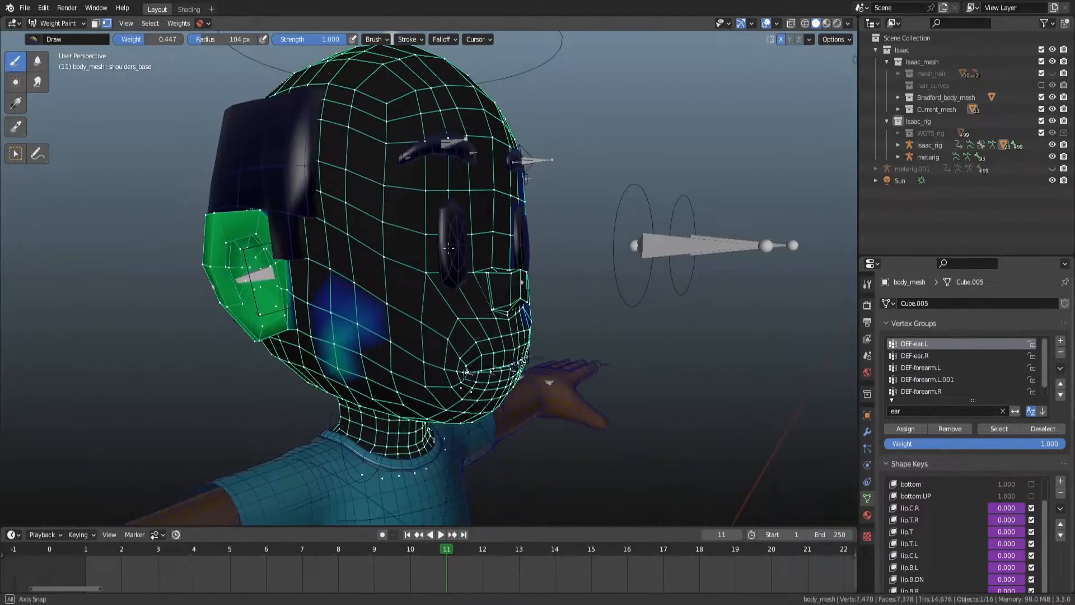
mouse_move(314, 232)
middle_mouse_down()
mouse_move(437, 242)
mouse_move(393, 246)
middle_mouse_up()
middle_click_drag(486, 254, 387, 246)
middle_click_drag(316, 275, 396, 274, "shift")
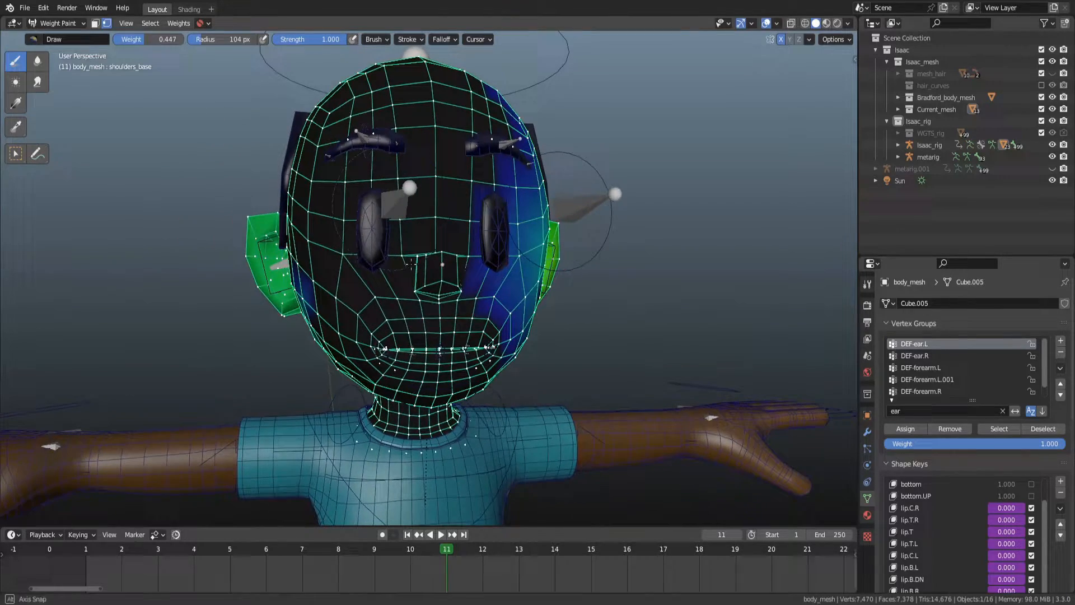
Undo the recent weight strokes and reselect the DEF-ear.L vertex group.
key("ctrl+z")
key("ctrl+shift+z")
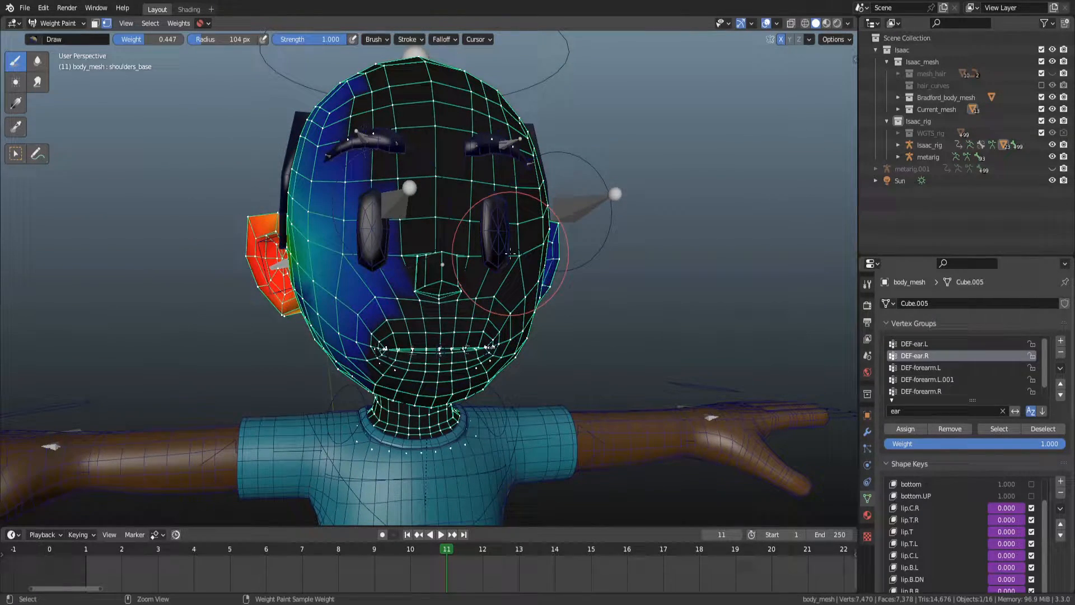
key("ctrl+z")
key("ctrl+shift+z")
middle_click_drag(544, 249, 479, 236)
key("ctrl+z")
left_click(932, 340)
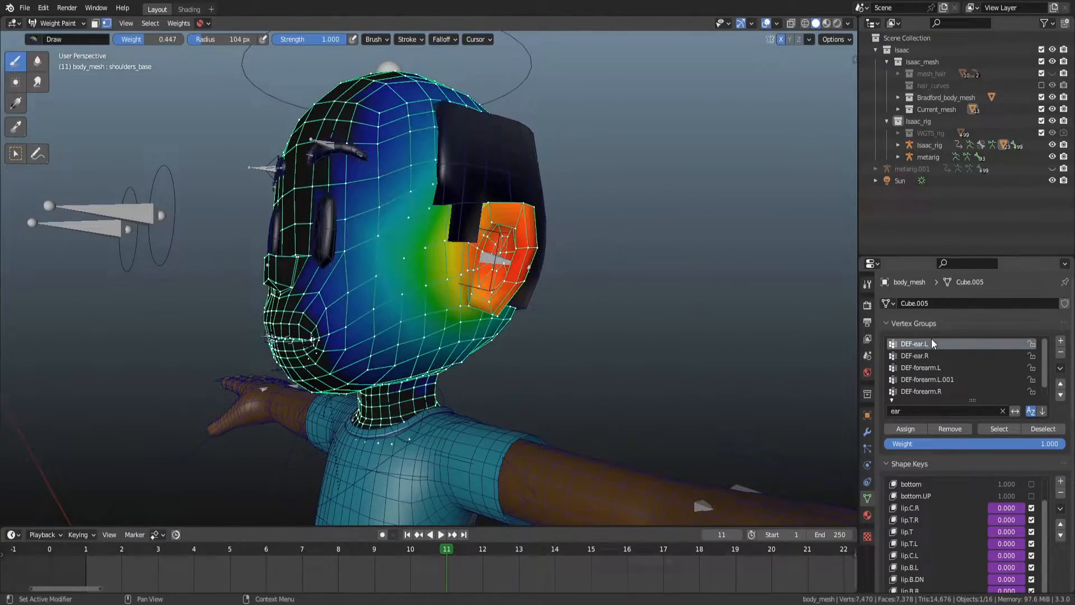
Hide the hair mesh in Object Mode and return to Weight Paint mode on the body mesh.
mouse_move(792, 358)
middle_mouse_down()
mouse_move(569, 245)
mouse_move(402, 249)
middle_mouse_up()
key("ctrl+Tab")
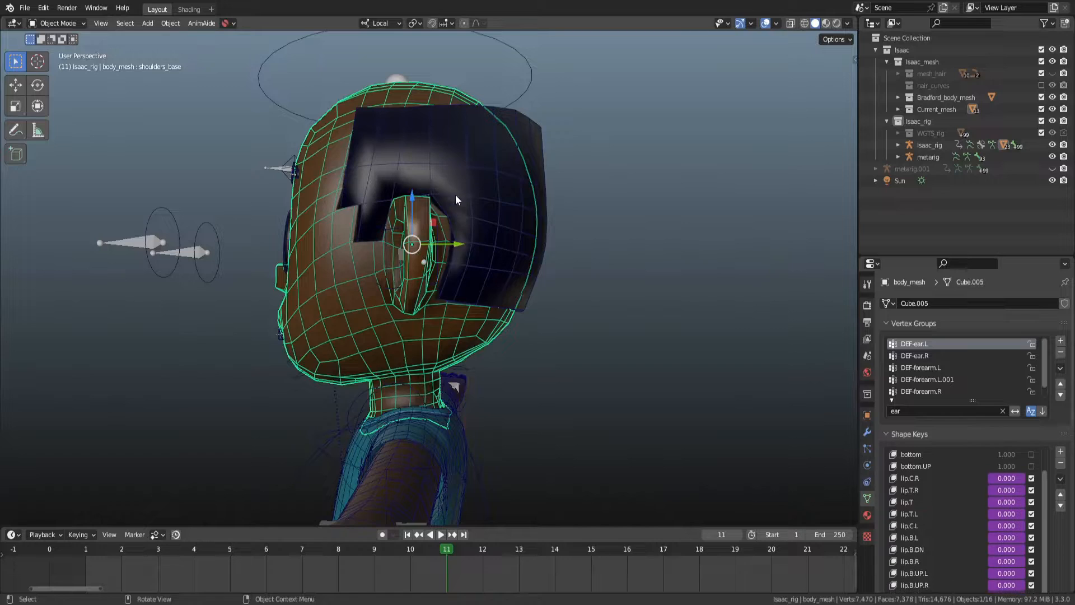
left_click(525, 186)
key("h")
left_click(514, 262)
key("ctrl+Tab")
scroll(489, 254, "up", 1)
scroll(489, 253, "up", 1)
middle_click_drag(489, 254, 522, 279)
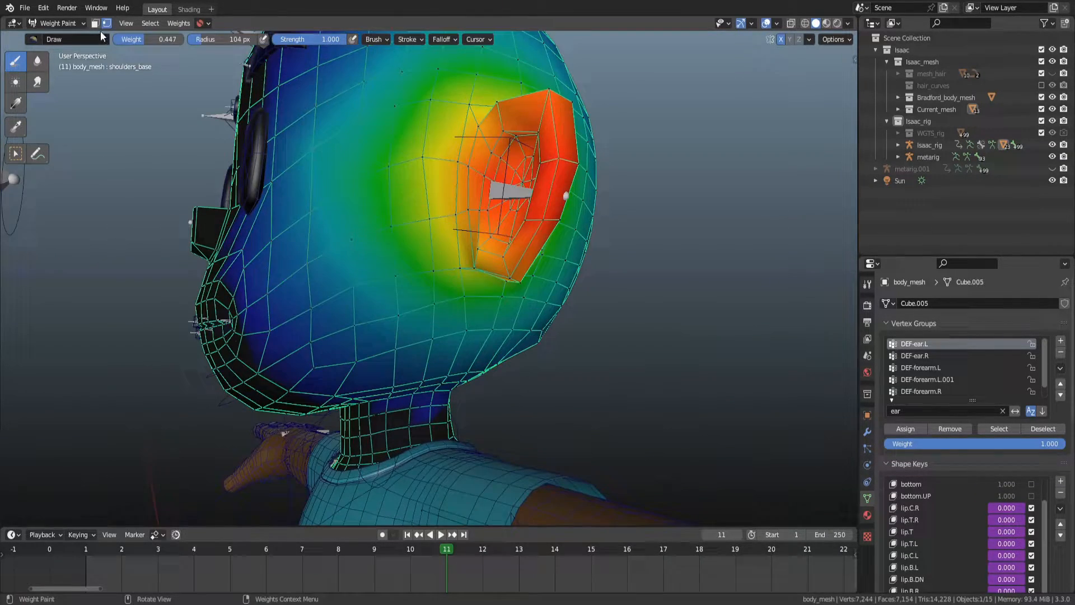
Enable face selection masking and, in Edit Mode with face select, begin selecting the left ear's faces.
left_click(95, 23)
left_click(108, 23)
mouse_move(533, 261)
middle_mouse_down()
mouse_move(614, 272)
mouse_move(588, 243)
mouse_move(575, 247)
middle_mouse_up()
key("Tab")
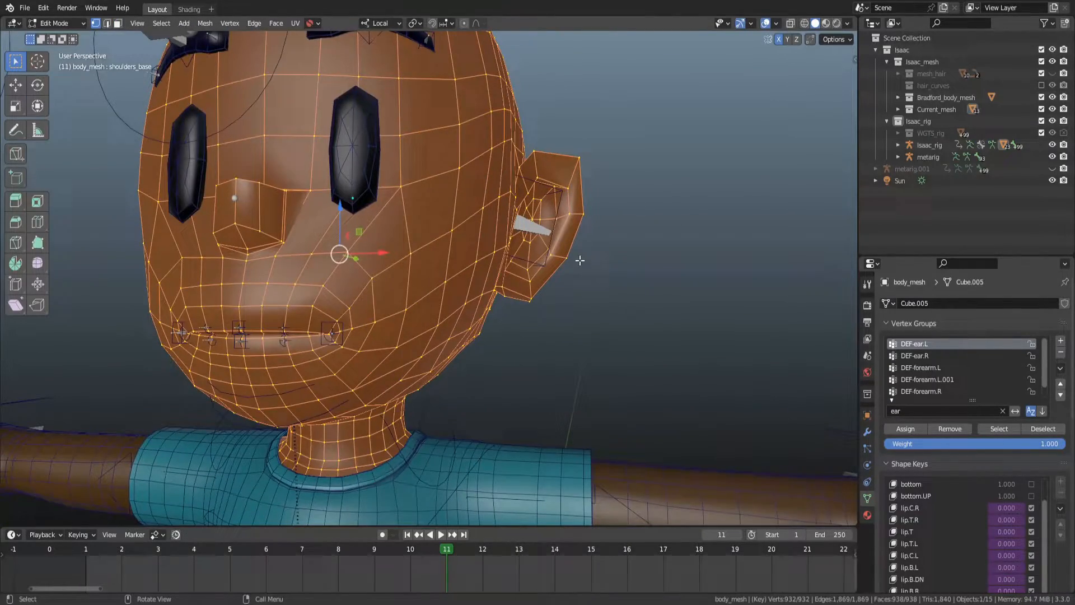
key("3")
left_click_drag(557, 288, 523, 292, "alt")
left_click(511, 284)
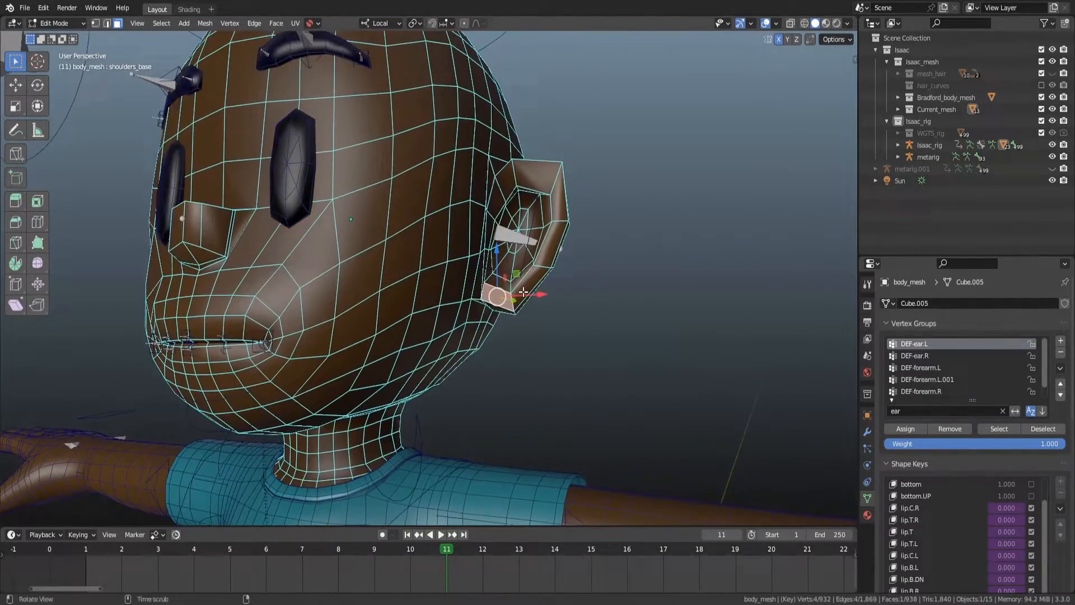
scroll(551, 241, "up", 2)
left_click(576, 127, "ctrl")
left_click_drag(576, 127, 539, 205, "alt")
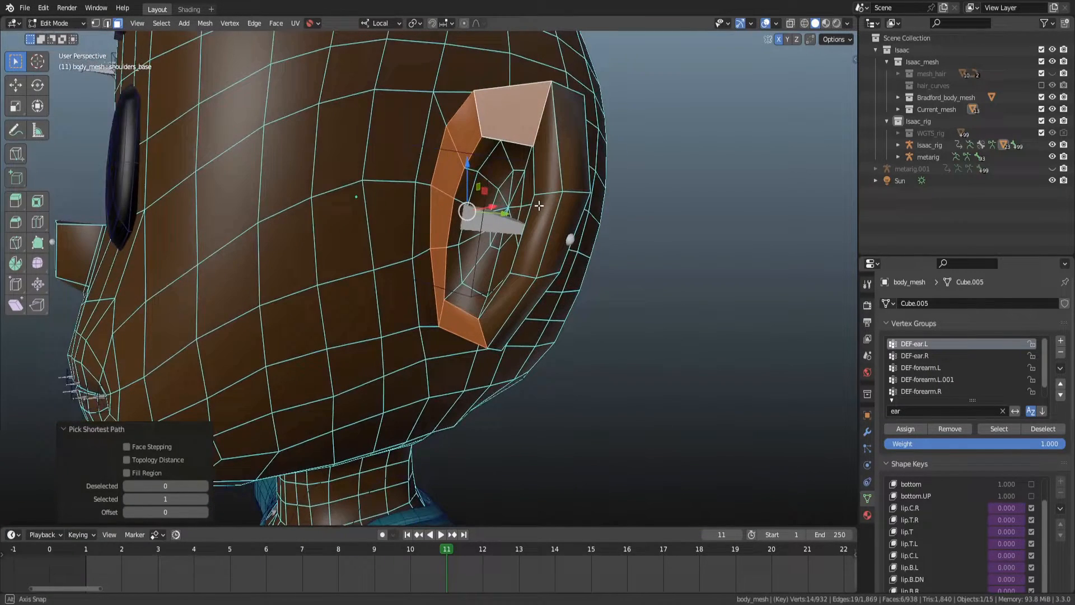
Add the remaining faces of the left ear to the selection using circle select.
left_click(478, 157, "shift")
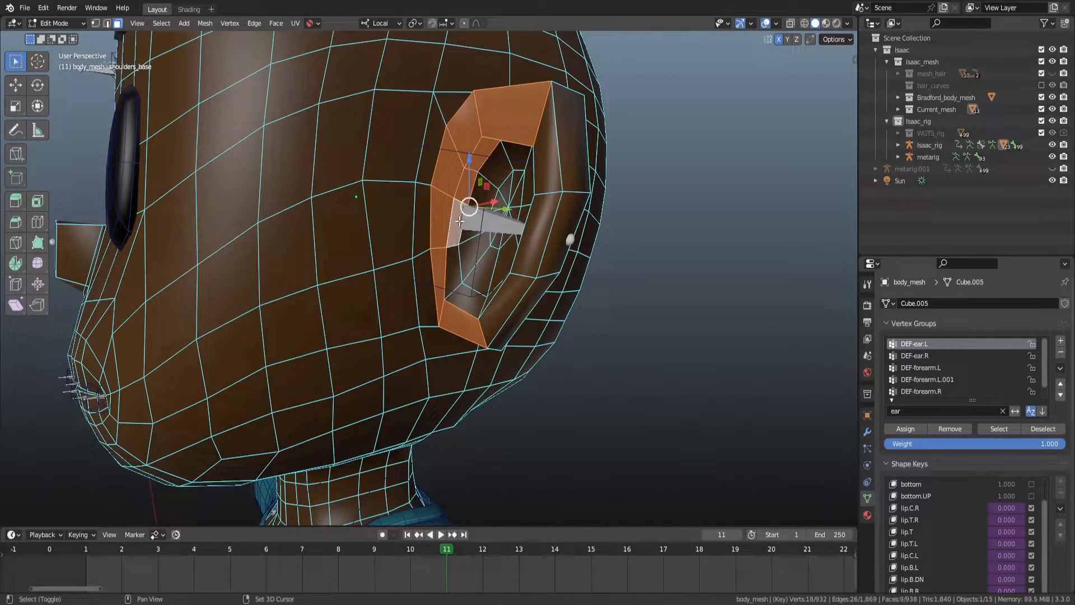
left_click(470, 271, "ctrl")
left_click(505, 302, "ctrl")
left_click_drag(502, 257, 567, 252, "alt")
key("c")
mouse_move(569, 210)
left_mouse_down()
mouse_move(560, 277)
mouse_move(586, 175)
left_mouse_up()
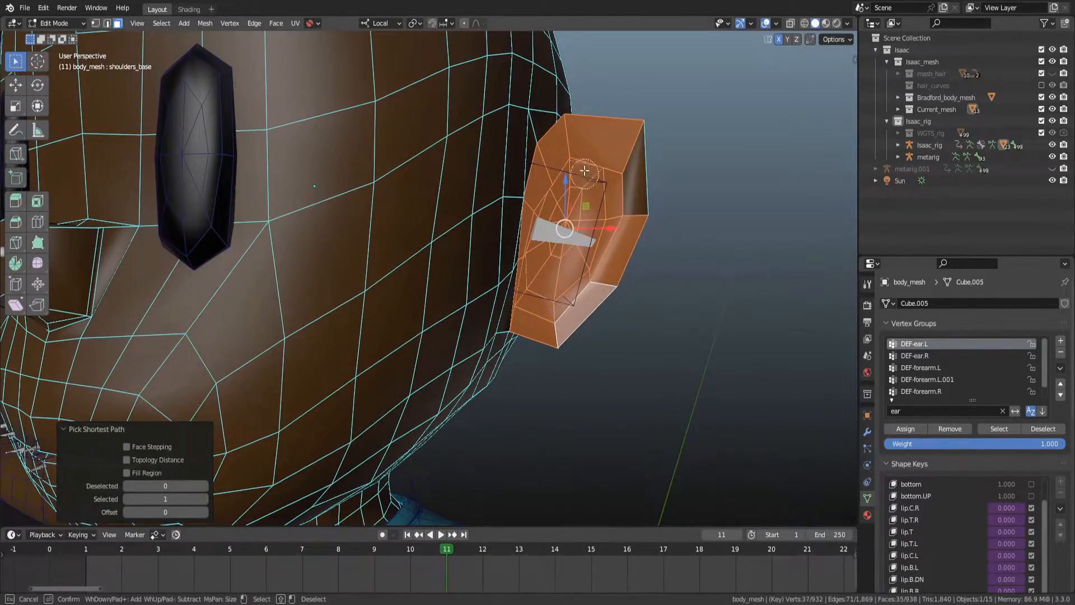
key("Escape")
mouse_move(660, 202)
middle_mouse_down()
mouse_move(512, 211)
mouse_move(418, 235)
middle_mouse_up()
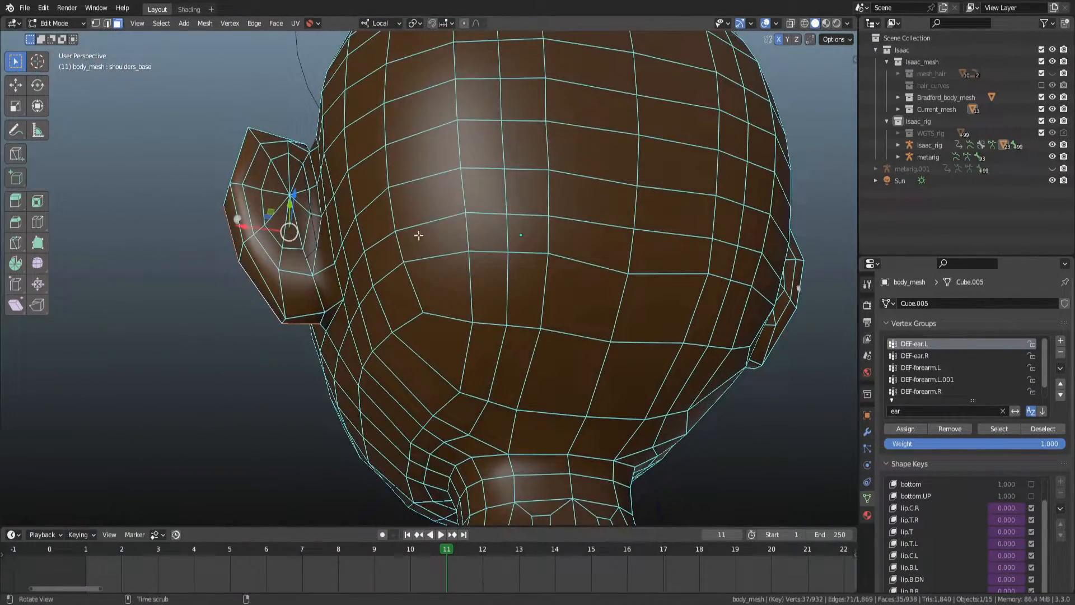
left_click(327, 317, "shift")
middle_click_drag(327, 317, 347, 190)
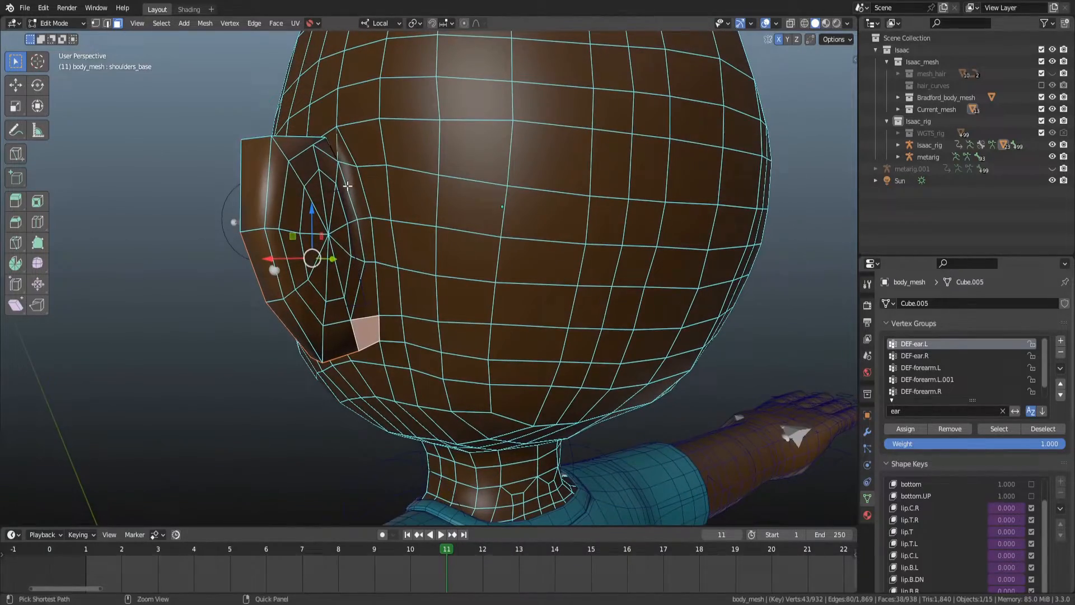
left_click(334, 139, "ctrl")
middle_click_drag(334, 138, 309, 205)
key("c")
mouse_move(309, 205)
left_mouse_down()
mouse_move(288, 314)
mouse_move(328, 364)
mouse_move(364, 356)
mouse_move(334, 232)
left_mouse_up()
key("Escape")
mouse_move(334, 233)
middle_mouse_down()
mouse_move(487, 280)
mouse_move(426, 262)
middle_mouse_up()
middle_click_drag(474, 91, 462, 192)
left_click(525, 246, "shift")
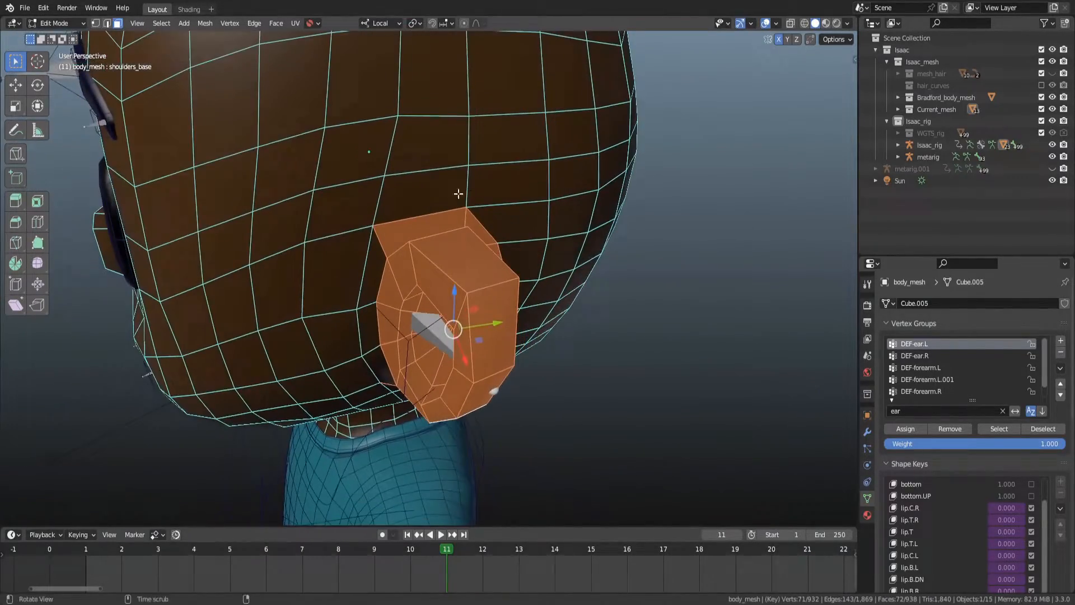
Adjust the ear face selection and return to Weight Paint mode.
left_click(450, 220, "shift")
middle_click_drag(503, 234, 421, 204)
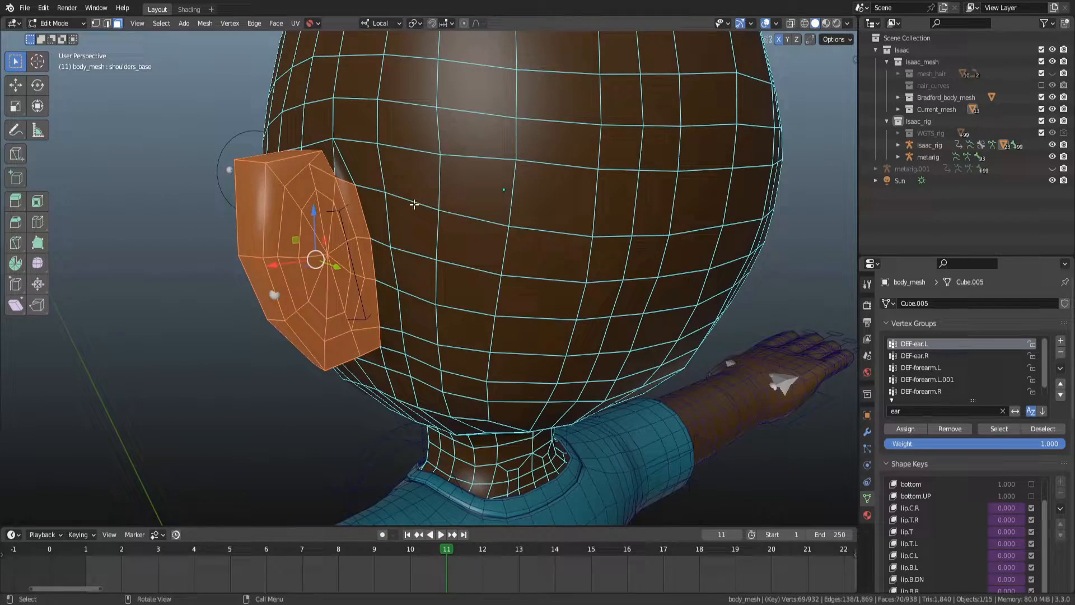
left_click(365, 340, "ctrl")
key("ctrl+z")
left_click(365, 339, "ctrl")
key("ctrl+z")
mouse_move(374, 345)
middle_mouse_down()
mouse_move(451, 268)
mouse_move(457, 292)
mouse_move(508, 333)
middle_mouse_up()
key("ctrl+Tab")
left_click(466, 292)
mouse_move(488, 194)
middle_mouse_down()
mouse_move(477, 250)
mouse_move(532, 241)
mouse_move(429, 244)
mouse_move(481, 241)
middle_mouse_up()
scroll(477, 250, "up", 1)
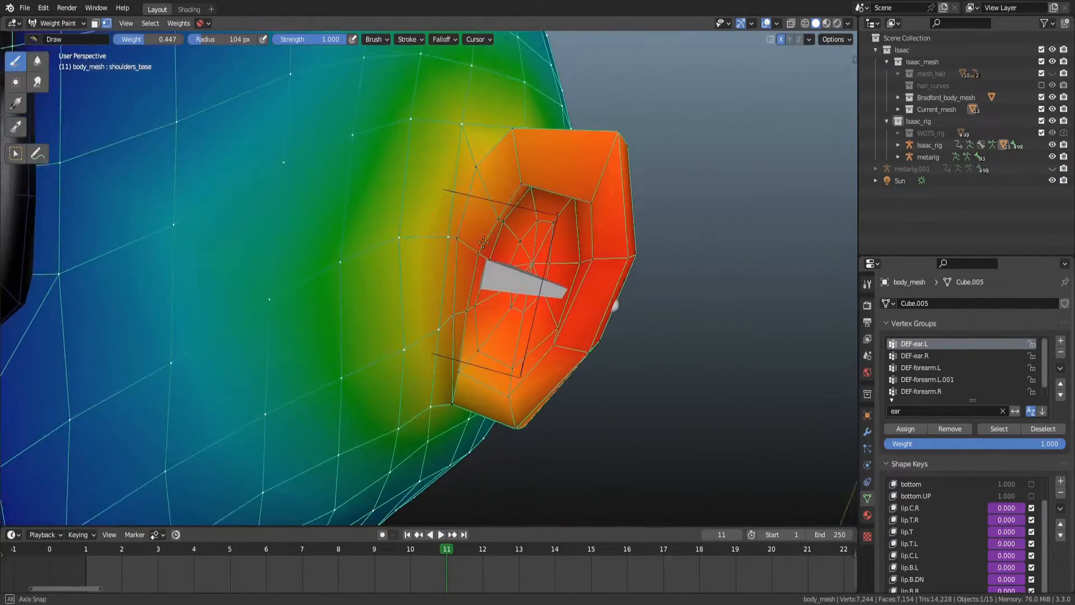
Set the brush weight to 1.000 and fill the masked ear faces with it in DEF-ear.L.
right_click(480, 240)
left_click_drag(469, 240, 380, 242)
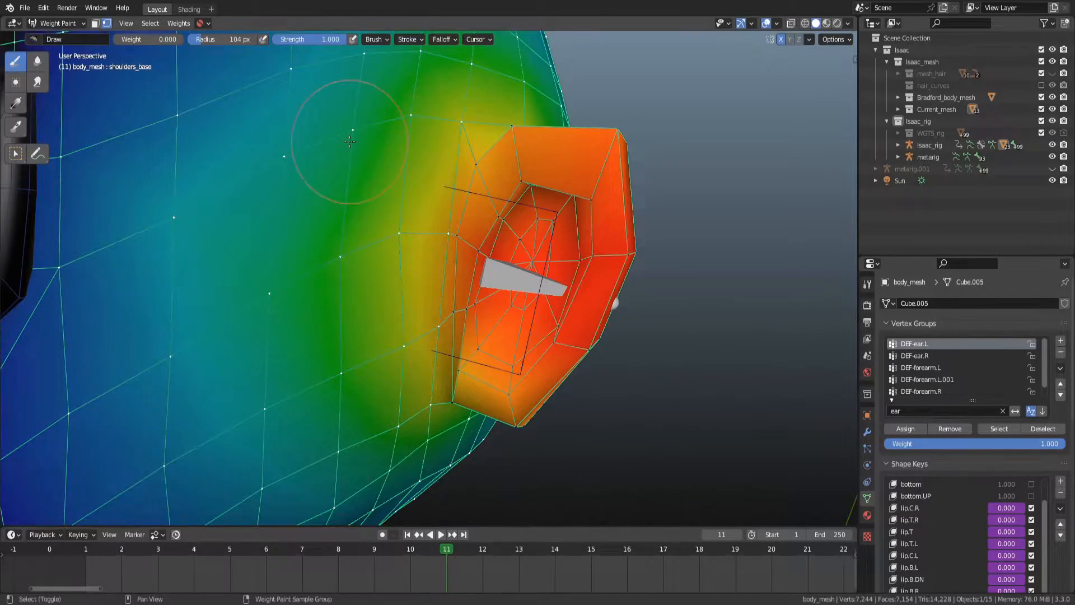
key("shift+k")
scroll(431, 140, "down", 3)
mouse_move(384, 168)
middle_mouse_down()
mouse_move(458, 166)
mouse_move(384, 166)
middle_mouse_up()
scroll(455, 179, "up", 2)
middle_click_drag(454, 178, 525, 229)
right_click(525, 233)
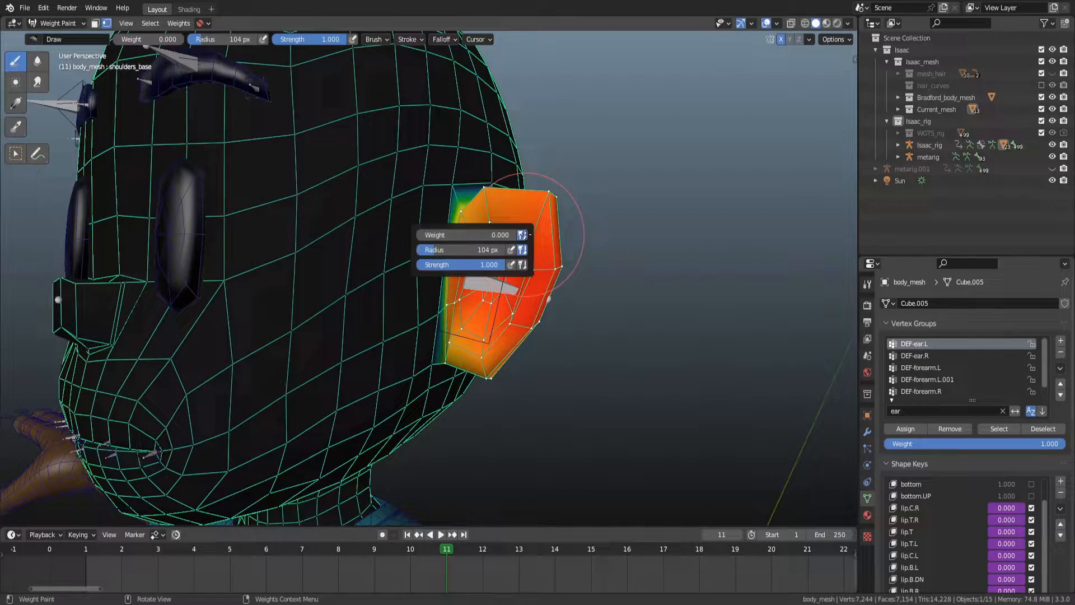
left_click_drag(476, 233, 823, 256)
key("ctrl+x")
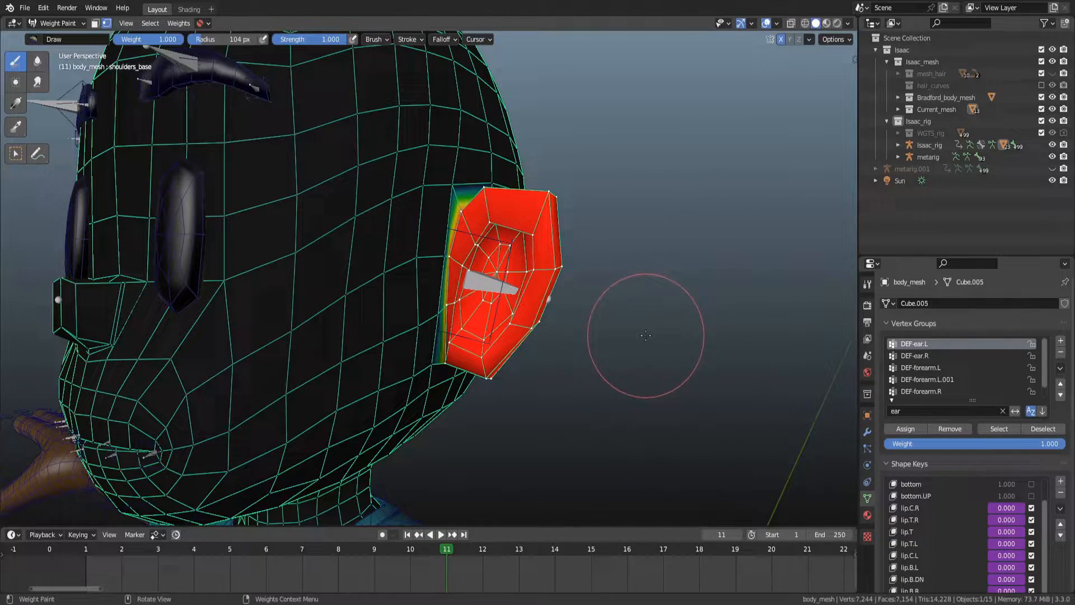
Switch to Pose Mode and rotate the ear.L bone to test the ear's deformation.
left_click(177, 23)
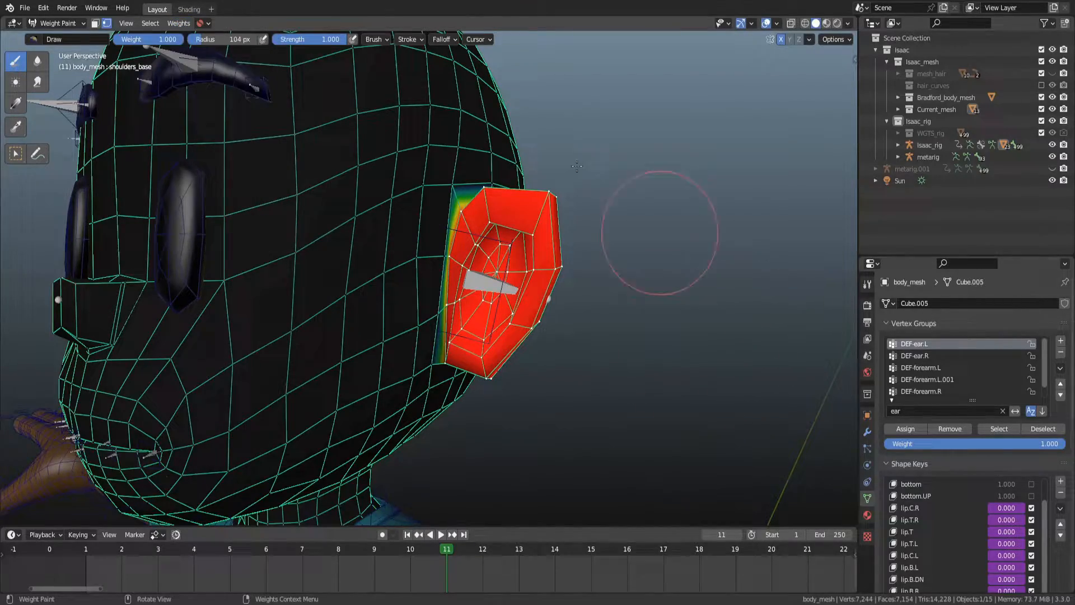
middle_click_drag(524, 214, 546, 223)
scroll(436, 212, "up", 2)
key("ctrl+Tab")
middle_click_drag(381, 225, 470, 235)
scroll(599, 249, "down", 2)
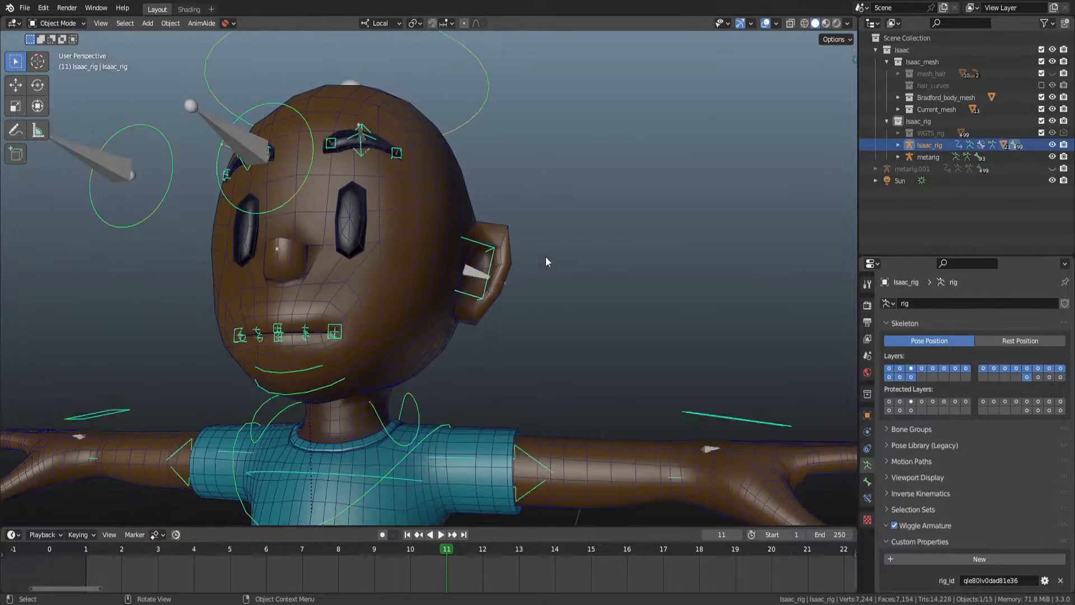
middle_click_drag(546, 257, 532, 297)
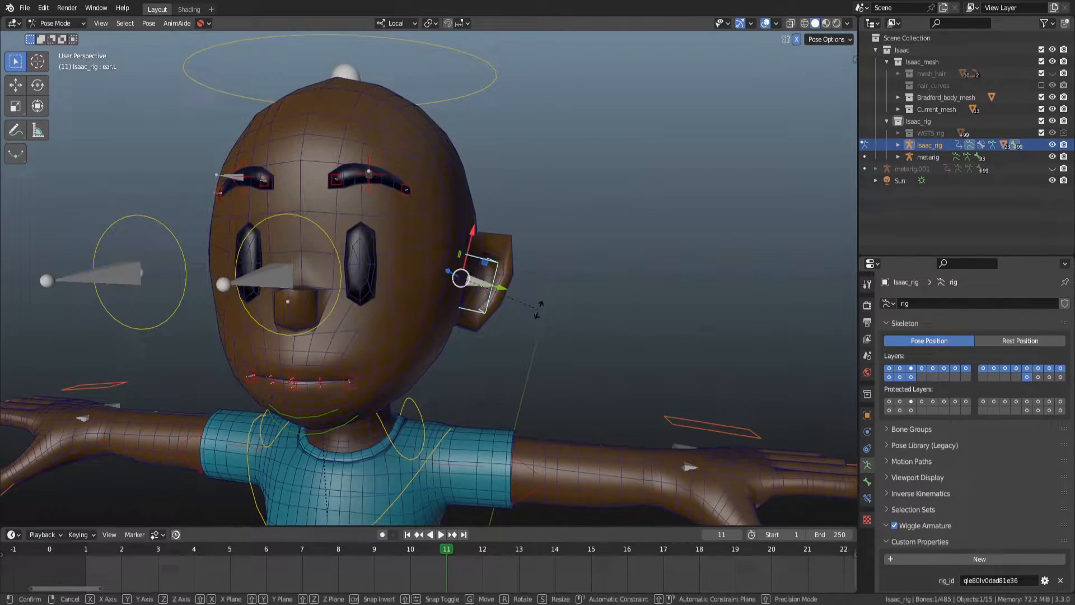
key("r")
key("r")
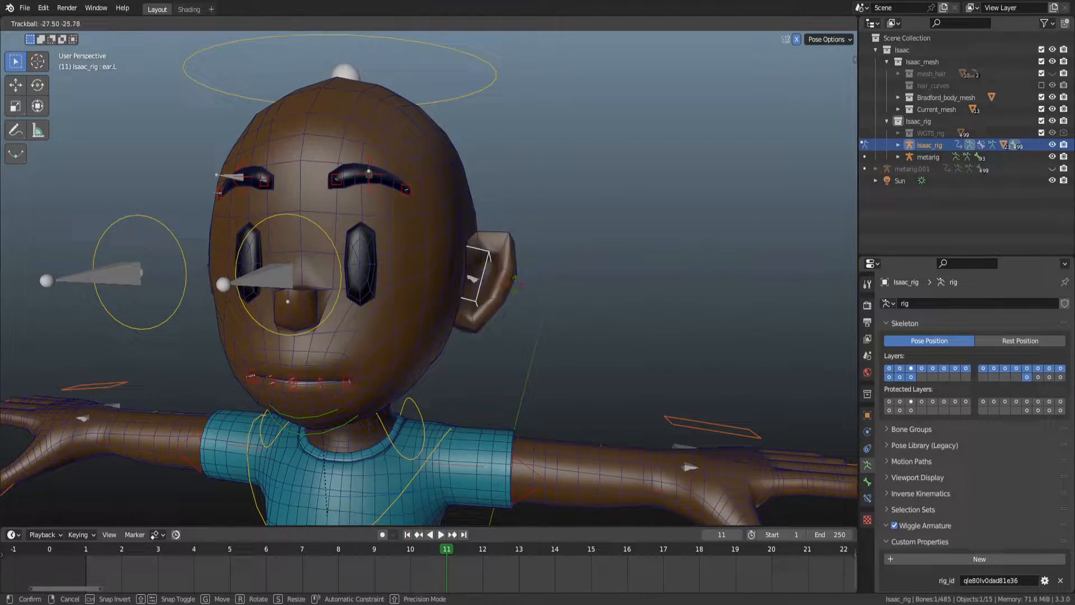
left_click(486, 324)
left_click(492, 74)
key("r")
key("Escape")
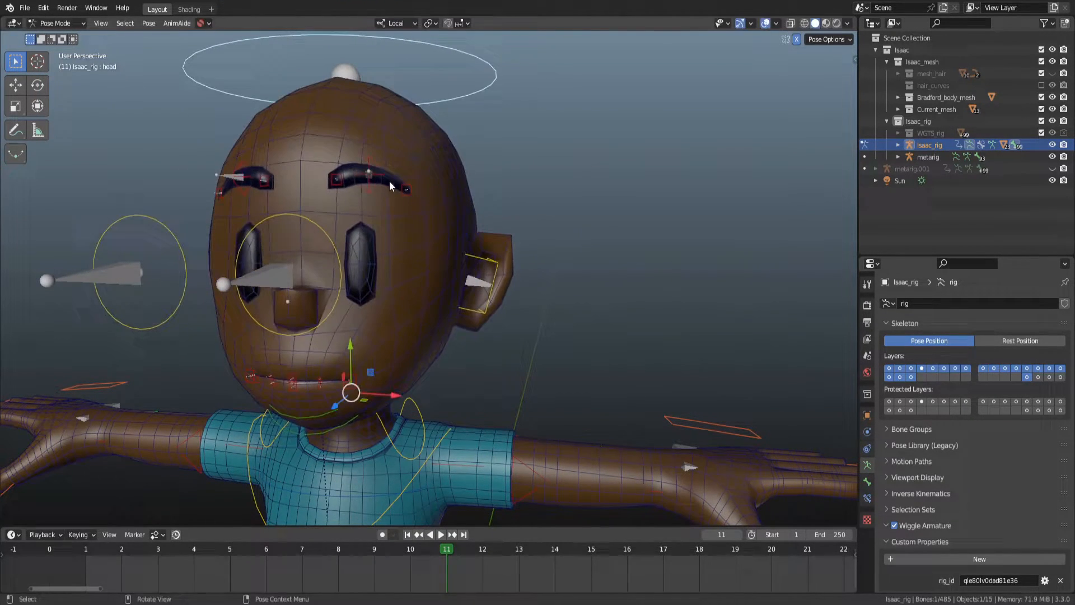
Test moving the brow bones, cancelling each move.
left_click(380, 170)
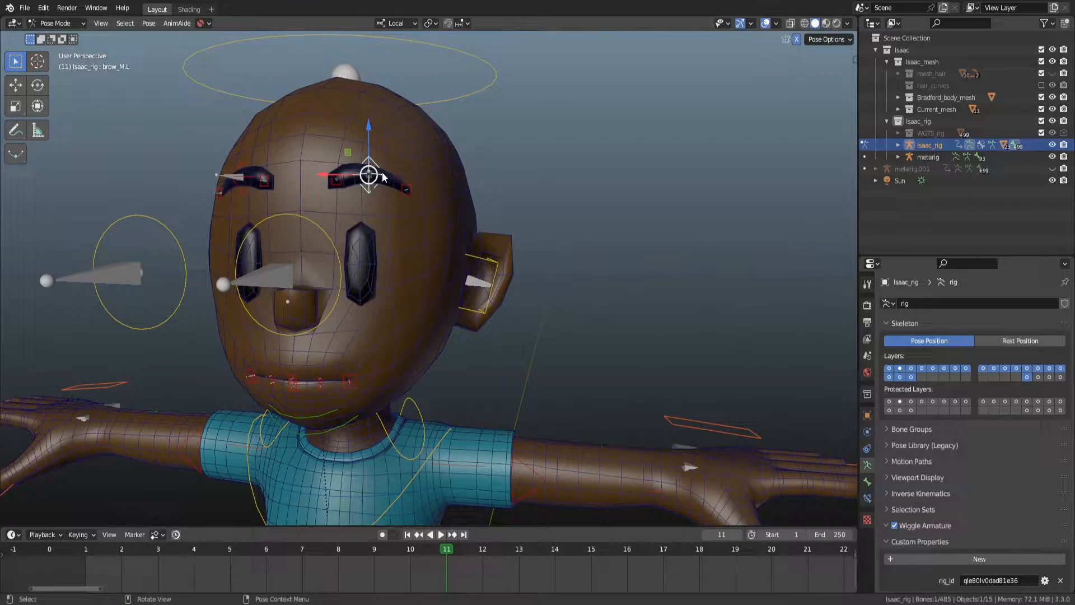
key("g")
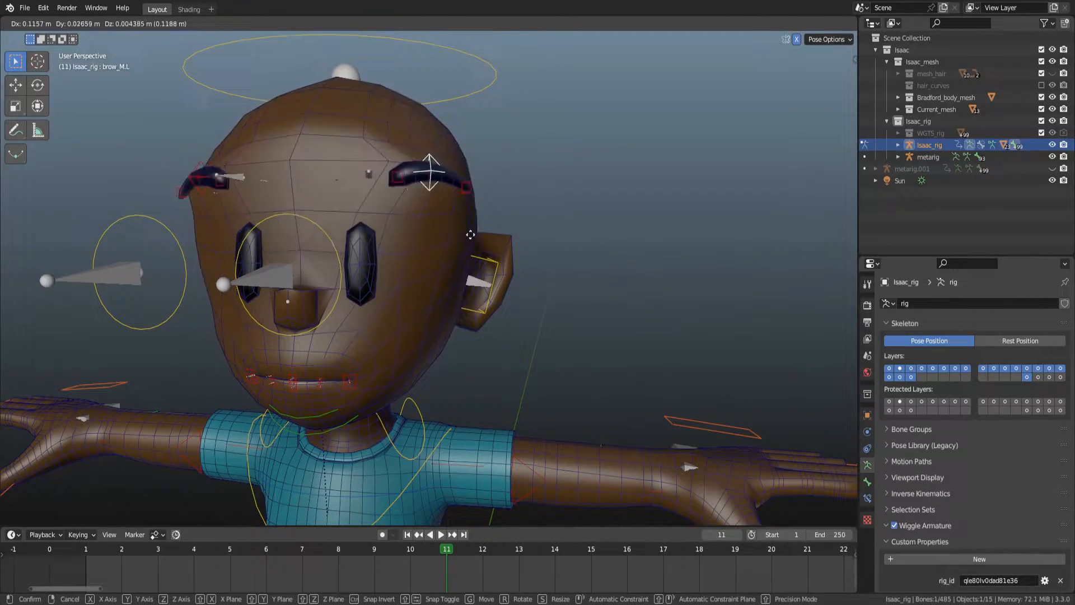
key("Escape")
left_click(406, 191)
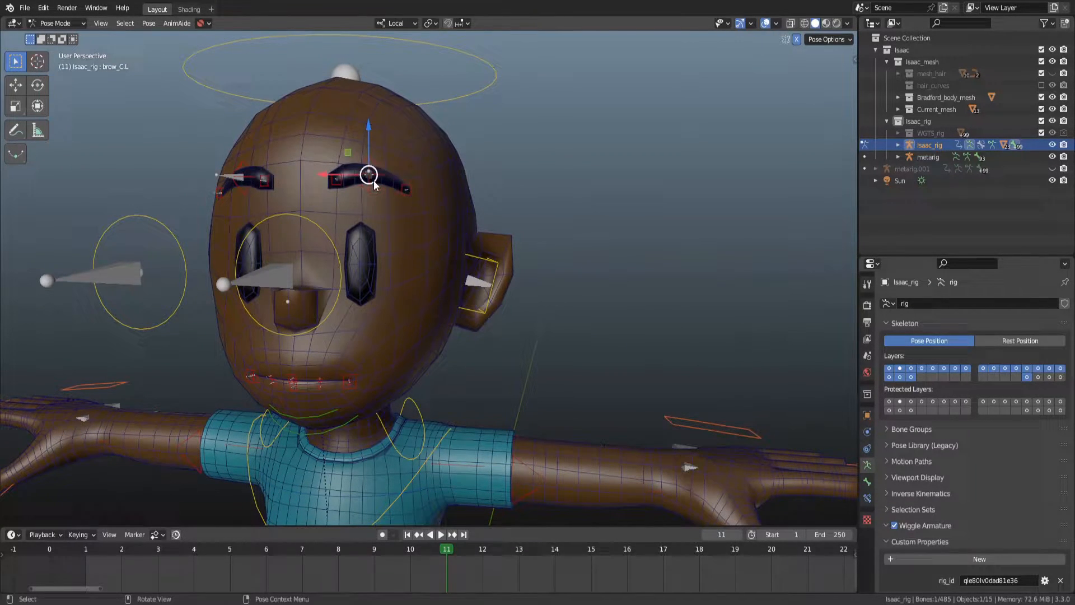
key("g")
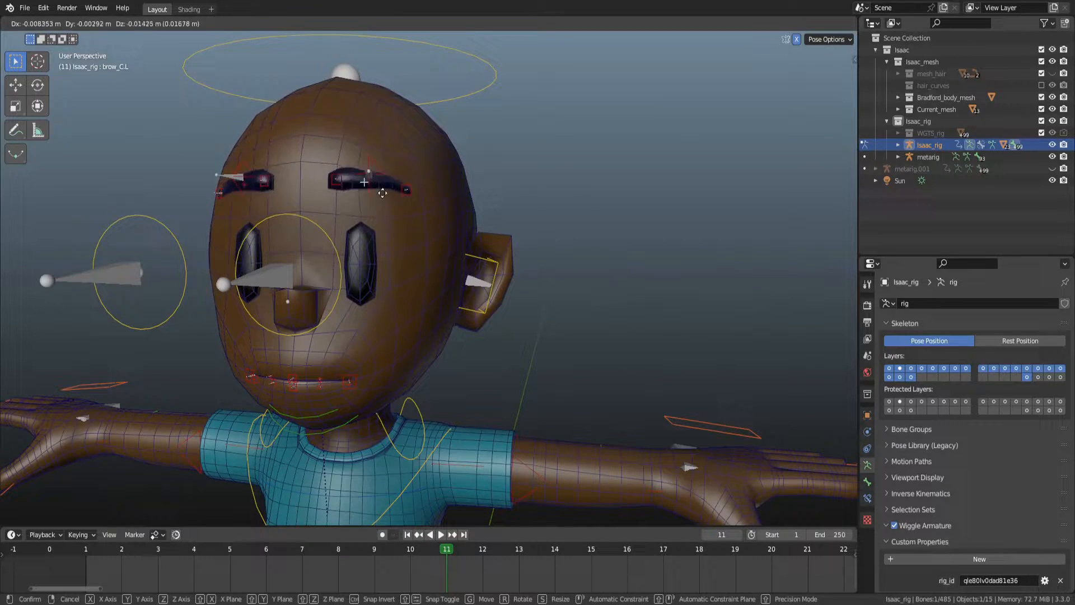
right_click(375, 192)
left_click(370, 158)
key("g")
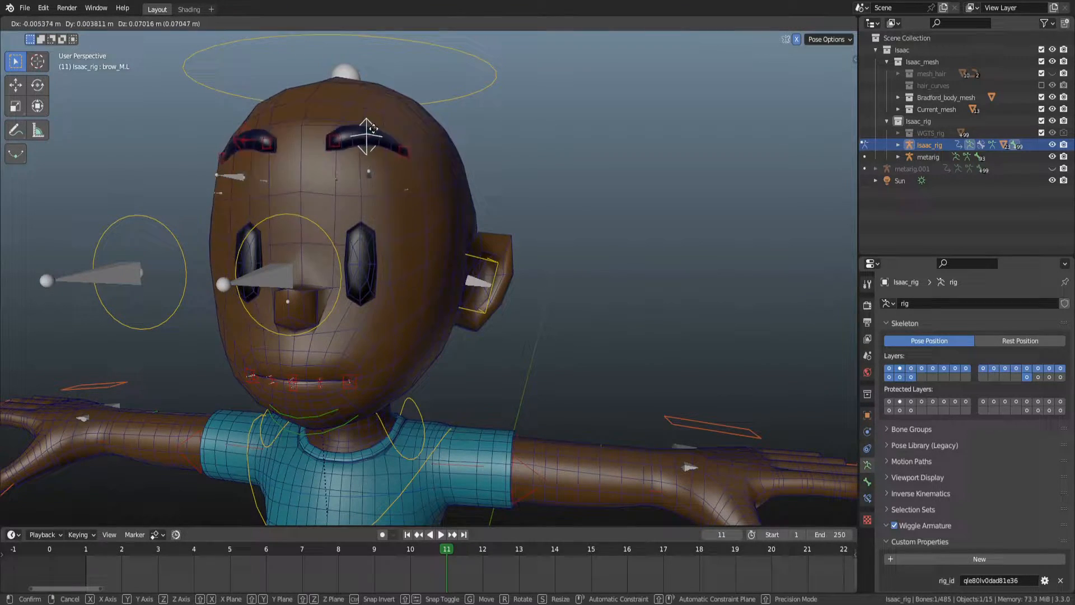
right_click(409, 172)
middle_click_drag(417, 215, 433, 222)
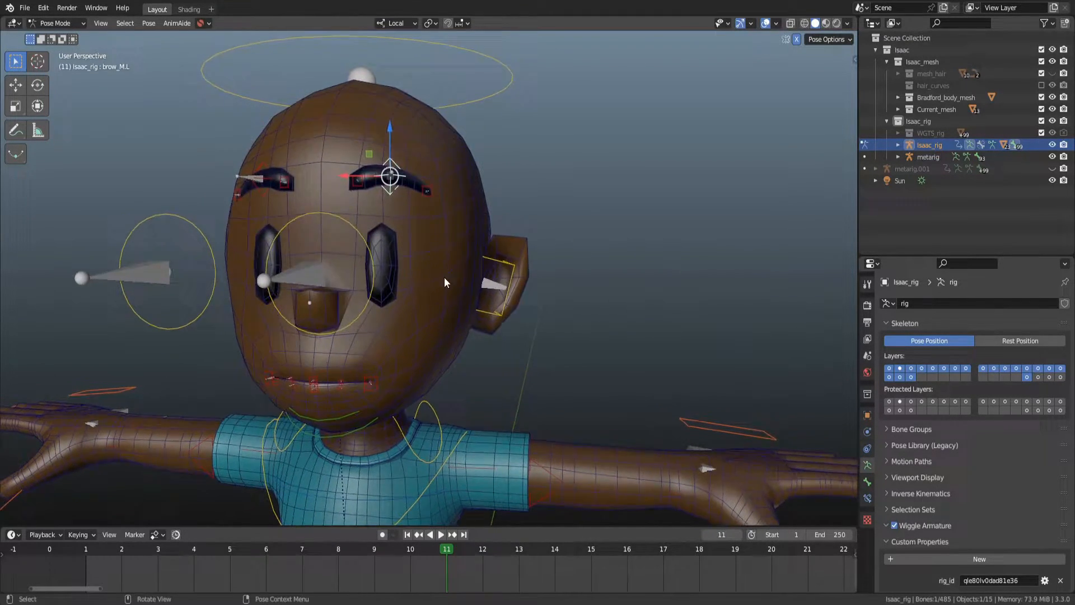
Return to Weight Paint mode on the body mesh and view the head from the front.
scroll(445, 275, "down", 1)
key("ctrl+Tab")
left_click(449, 257)
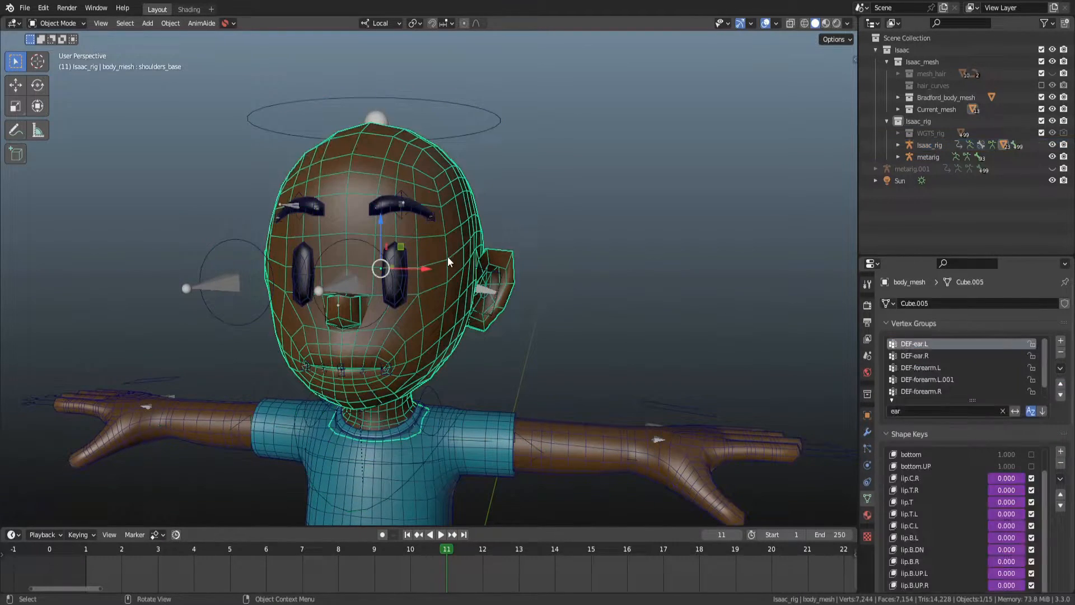
key("ctrl+Tab")
scroll(446, 235, "up", 3)
middle_click_drag(445, 207, 449, 205)
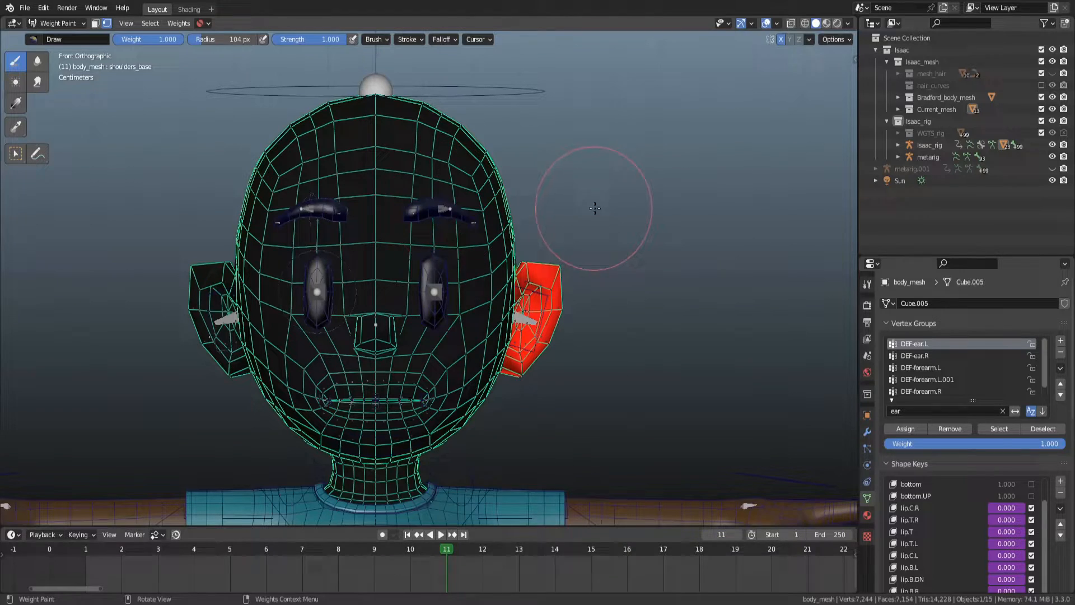
Switch to wireframe shading with the selection tool and circle-select vertices around the upper head.
left_click(16, 154)
left_click_drag(193, 236, 585, 56)
key("z")
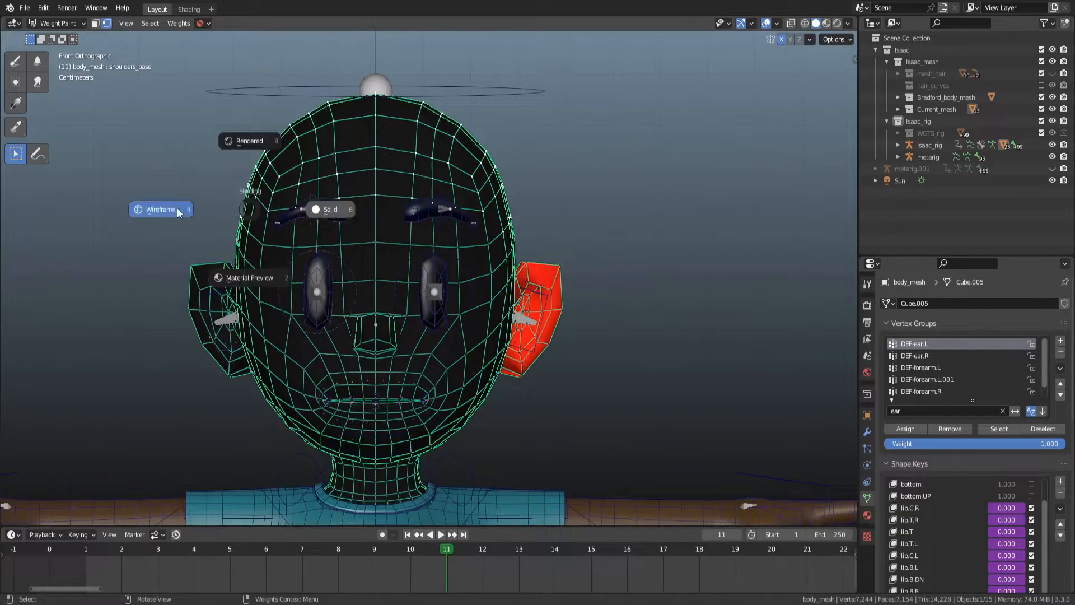
left_click(183, 207)
left_click_drag(220, 227, 560, 73)
key("c")
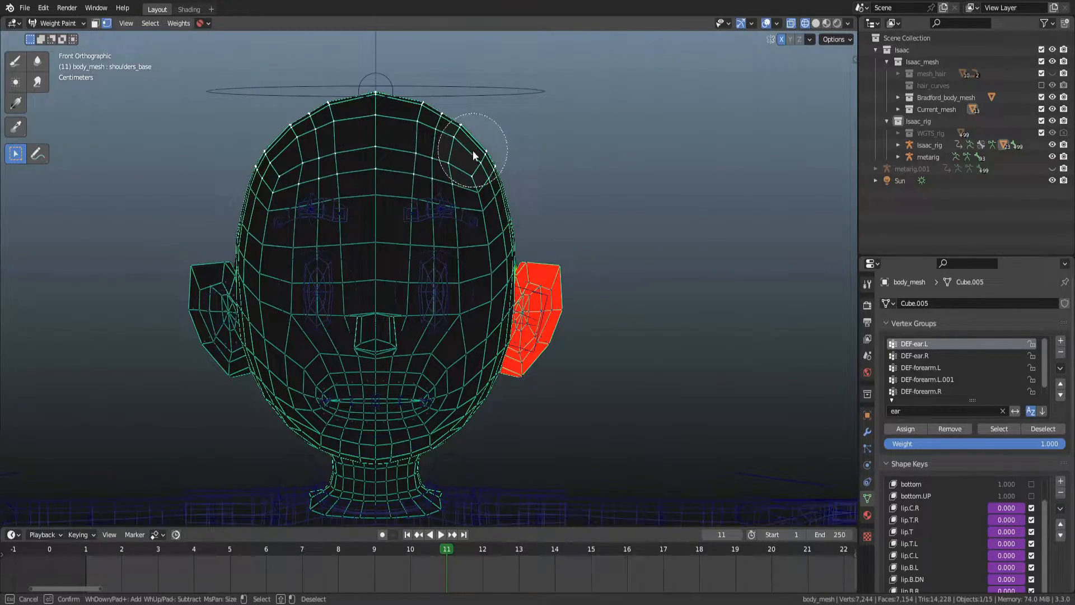
key("Escape")
scroll(474, 149, "up", 2)
key("c")
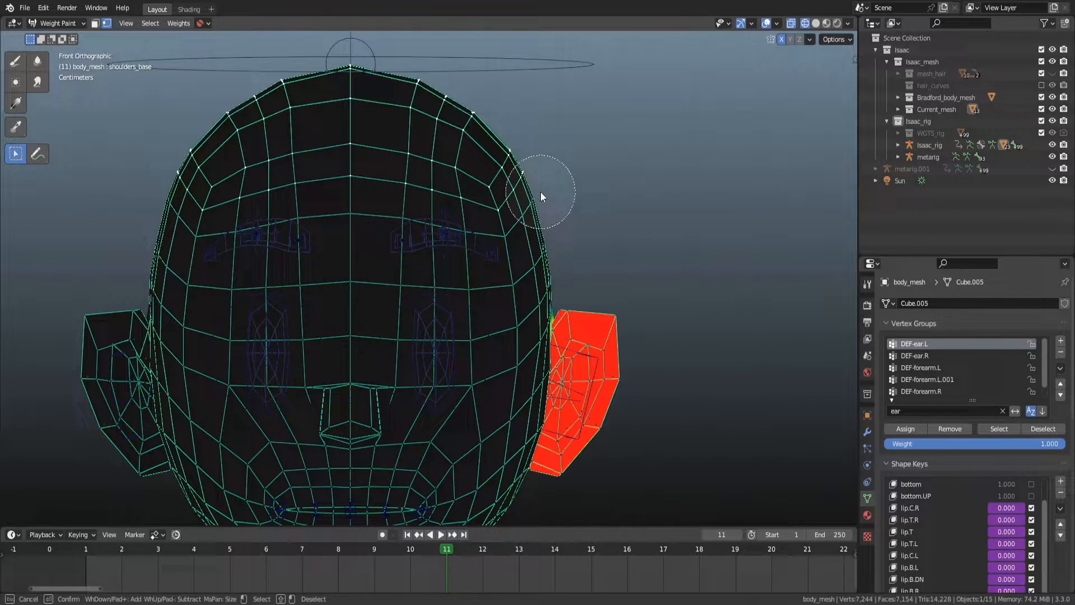
mouse_move(548, 197)
left_mouse_down()
mouse_move(552, 185)
mouse_move(541, 223)
mouse_move(503, 253)
left_mouse_up()
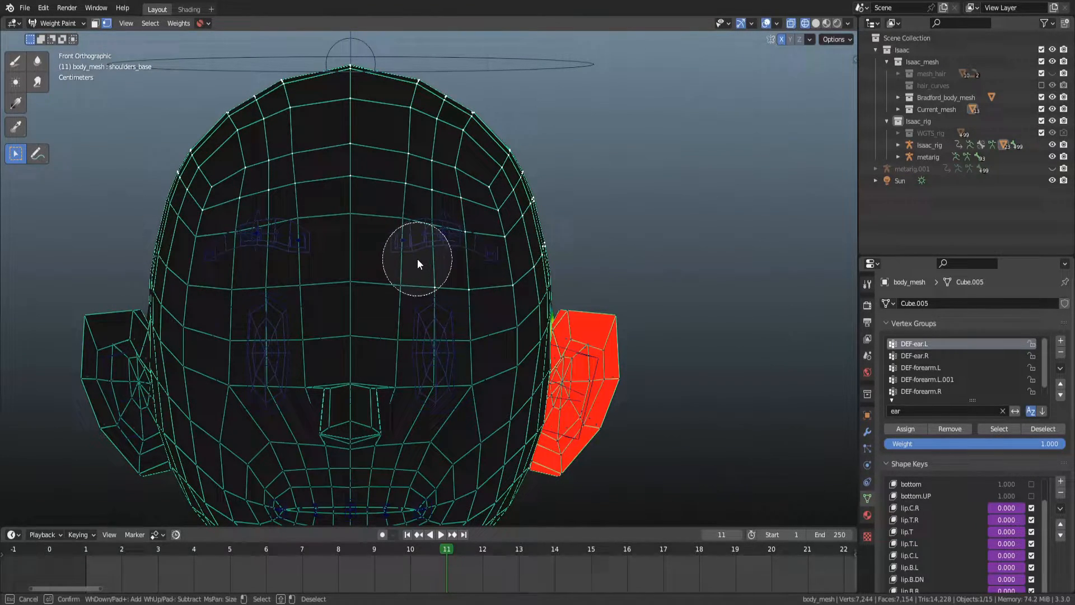
mouse_move(453, 257)
left_mouse_down("shift")
mouse_move(497, 255)
mouse_move(568, 217)
left_mouse_up("shift")
key("Escape")
middle_click_drag(600, 199, 582, 228)
Filter the vertex groups for head and spine, make DEF-spine.005 active and inspect its weights on the head.
left_click(955, 409)
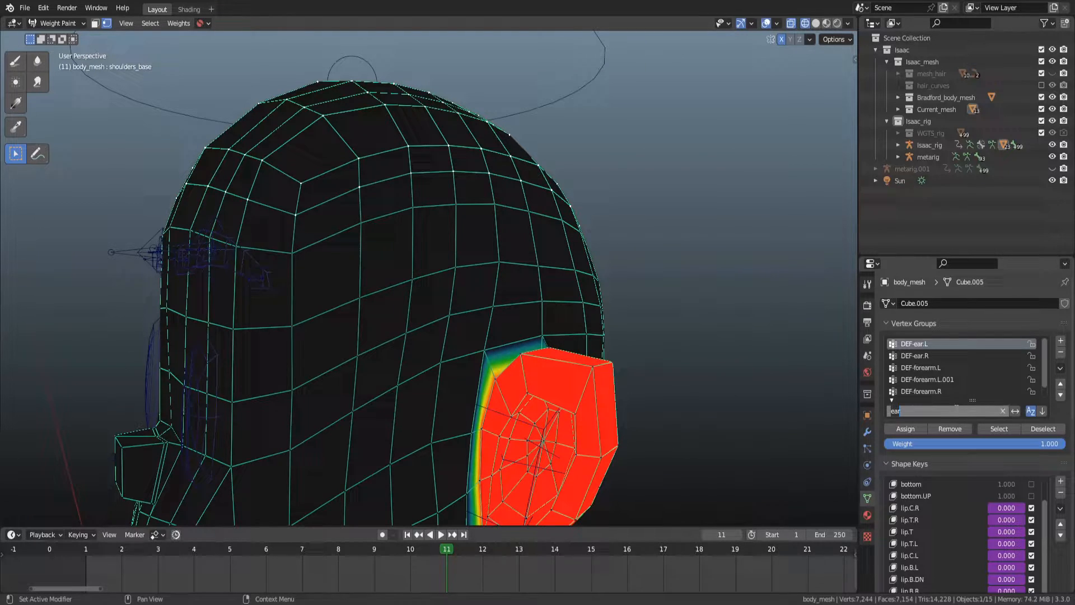
type("head")
key("Return")
left_click(956, 408)
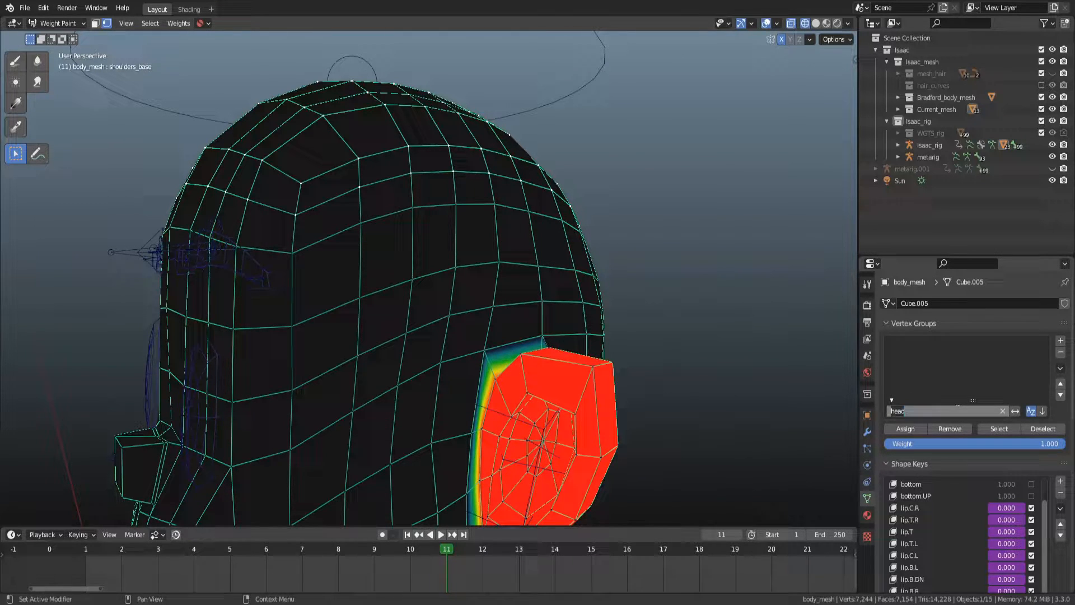
type("spin")
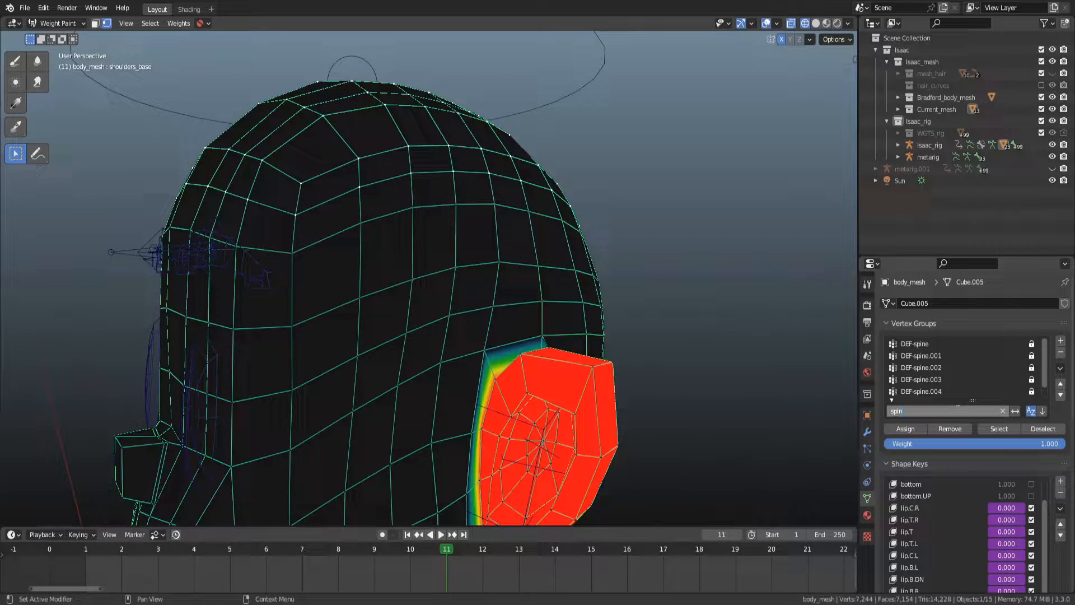
key("Return")
scroll(951, 361, "down", 1)
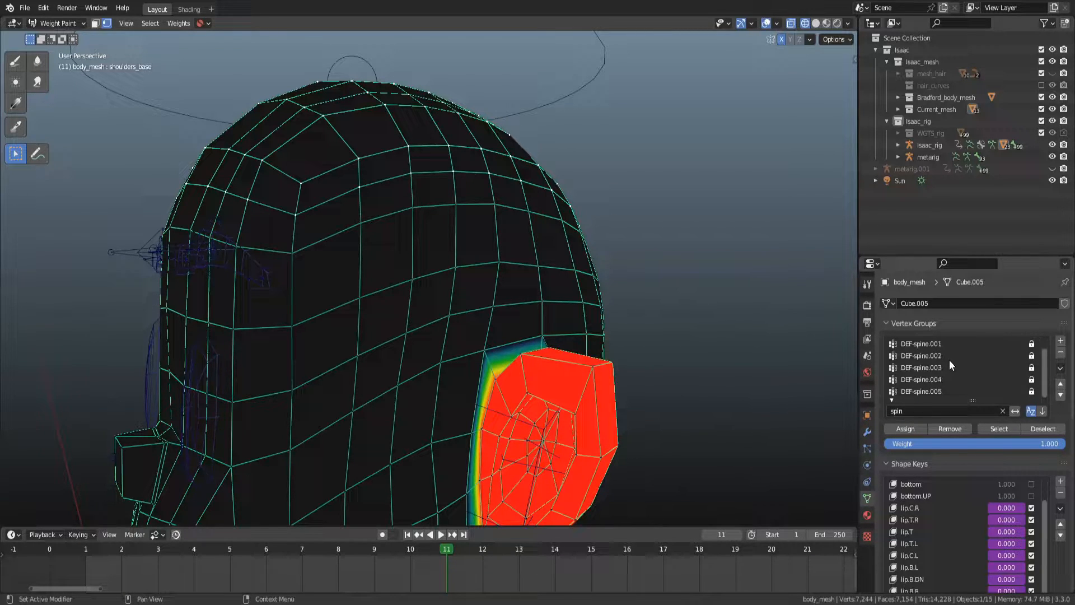
left_click(945, 392)
middle_click_drag(540, 244, 597, 232)
scroll(597, 232, "down", 2)
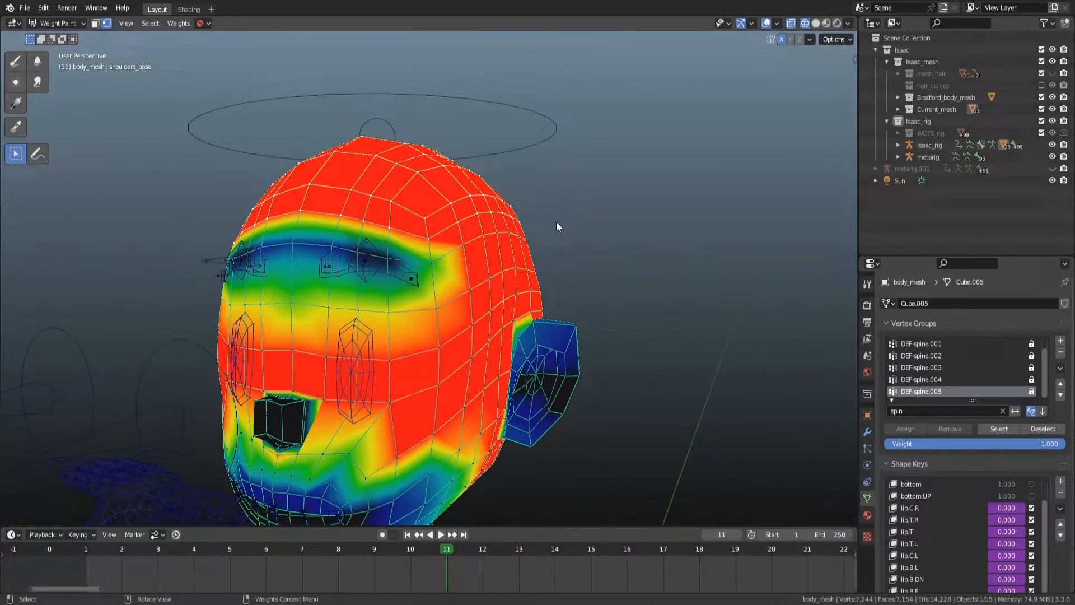
middle_click_drag(524, 226, 557, 230)
scroll(569, 224, "up", 5)
scroll(557, 230, "down", 2)
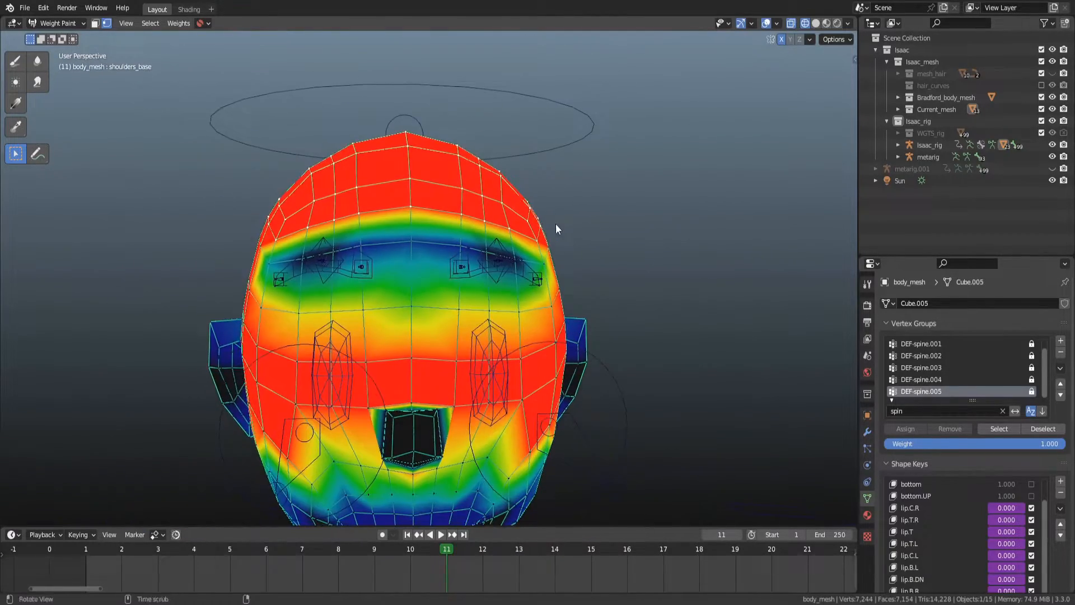
Make DEF-ear.R the active vertex group and normalize all vertex groups.
left_click(929, 411)
type("ear")
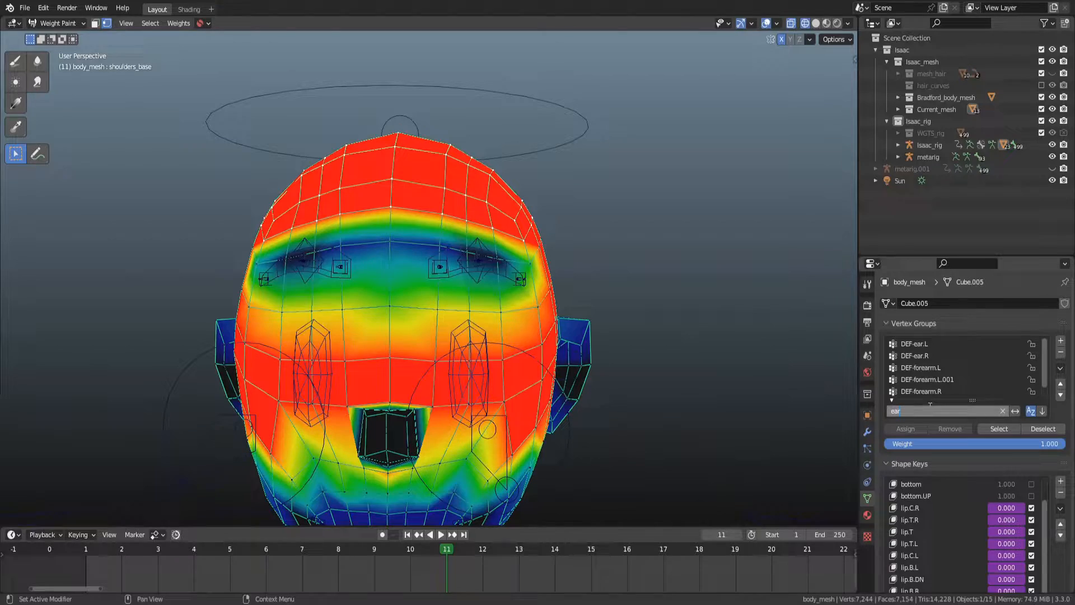
left_click(914, 356)
middle_click_drag(350, 132, 253, 78)
middle_click_drag(371, 253, 291, 240)
left_click(178, 23)
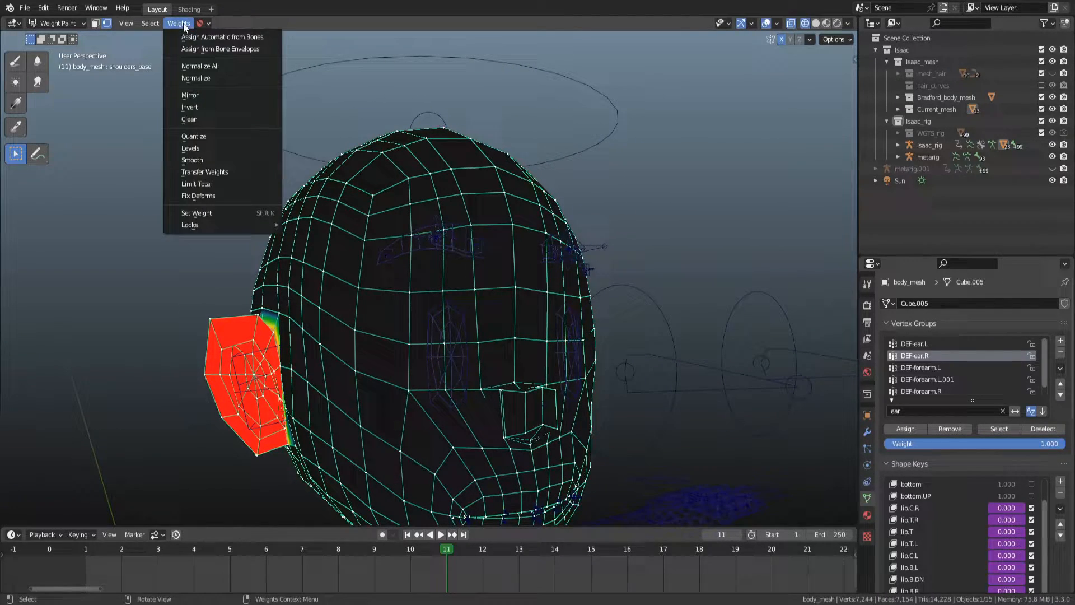
left_click(191, 65)
middle_click_drag(201, 84, 488, 209)
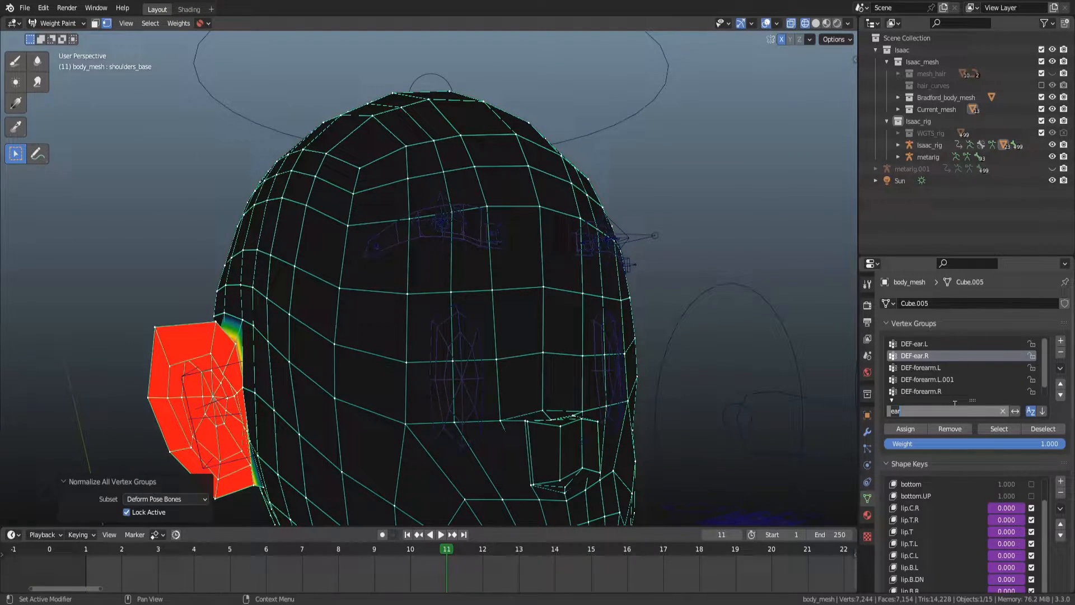
Filter the vertex groups for spine and step through the spine groups to inspect their head weights.
type("spine")
key("Return")
scroll(947, 391, "down", 1)
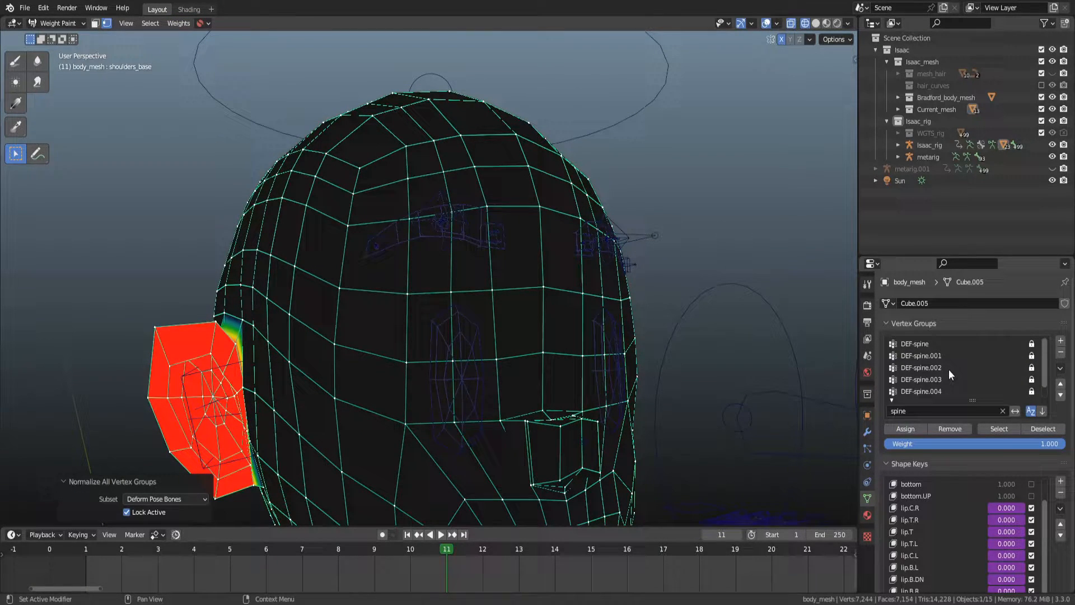
left_click(947, 390)
mouse_move(845, 361)
middle_mouse_down()
mouse_move(506, 286)
mouse_move(488, 272)
mouse_move(324, 313)
mouse_move(251, 364)
mouse_move(368, 357)
mouse_move(600, 308)
middle_mouse_up()
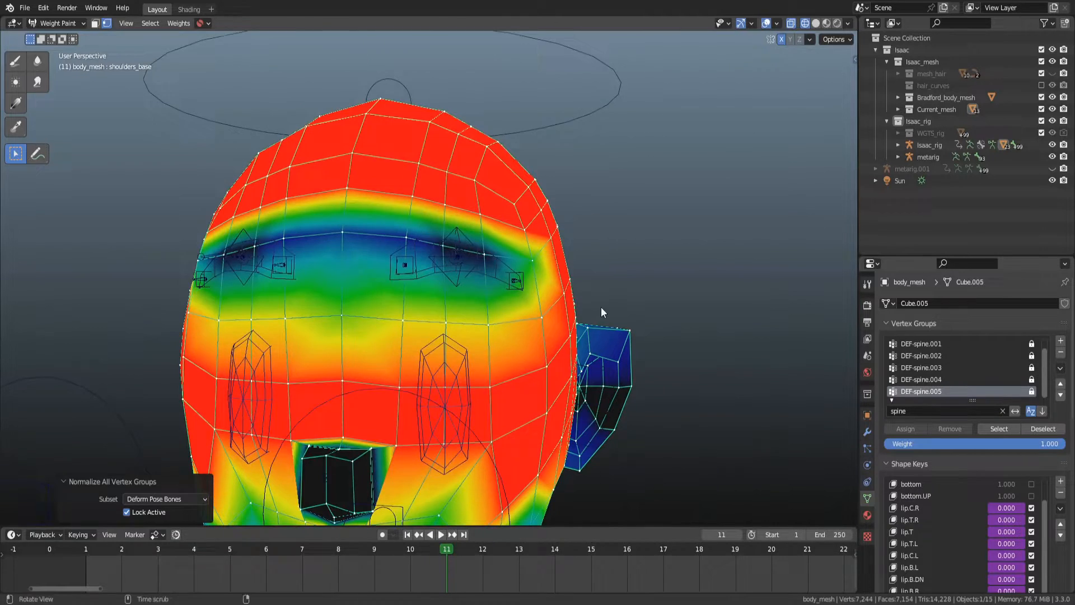
scroll(604, 304, "down", 5)
scroll(930, 376, "up", 1)
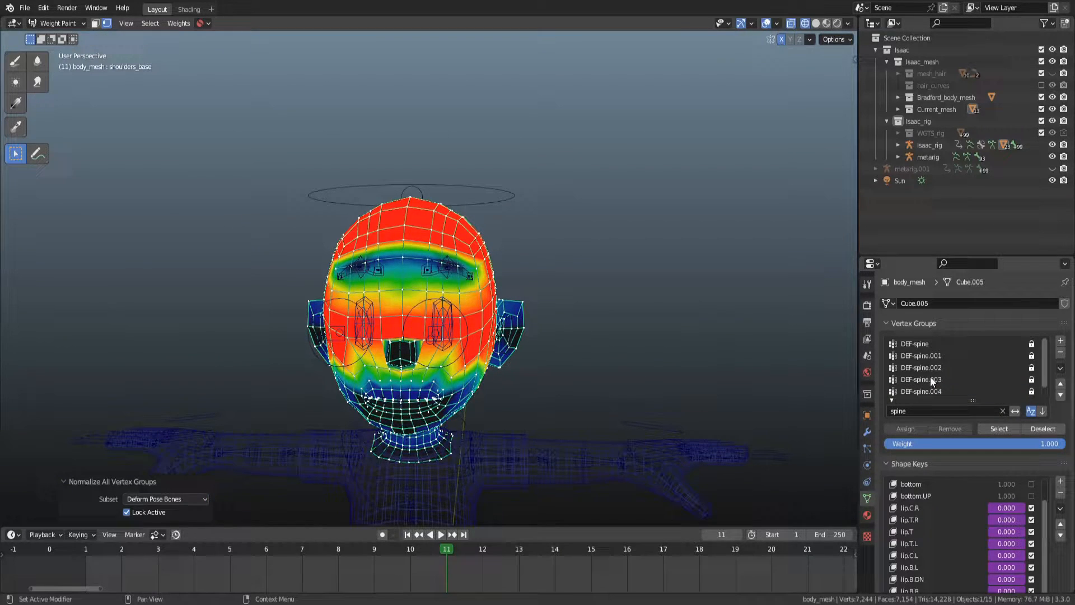
left_click(936, 341)
key("Down")
key("Down")
key("Down")
key("Down")
key("Down")
key("Up")
key("Up")
key("Down")
key("Down")
key("Up")
key("Down")
scroll(640, 293, "up", 2)
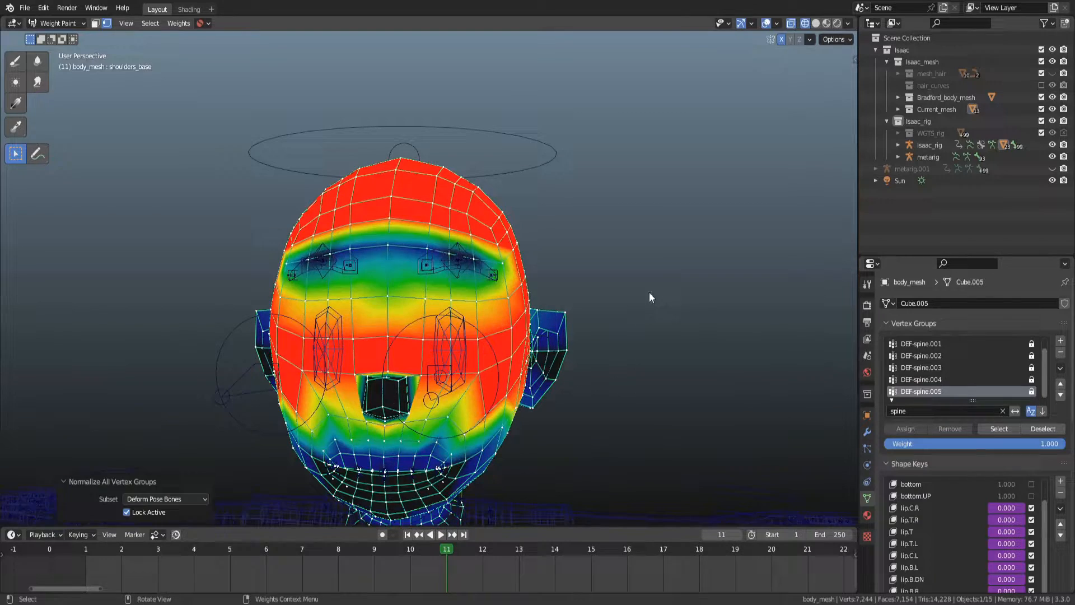
Move the body mesh's Armature modifier above the Subdivision modifier and save the file.
key("ctrl+Tab")
left_click(551, 322)
left_click(867, 431)
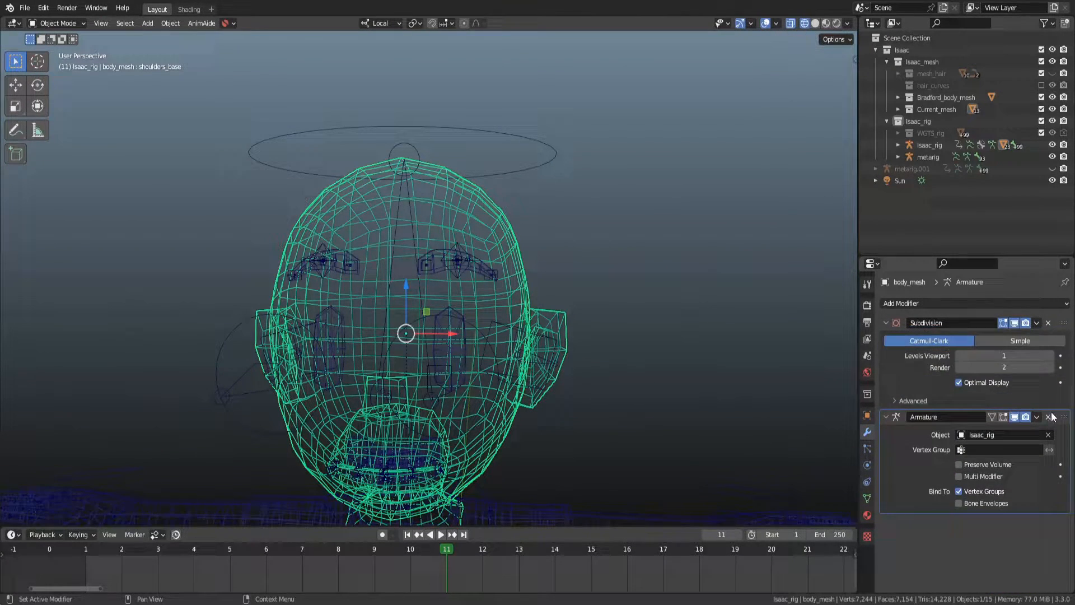
left_click_drag(1051, 415, 1067, 336)
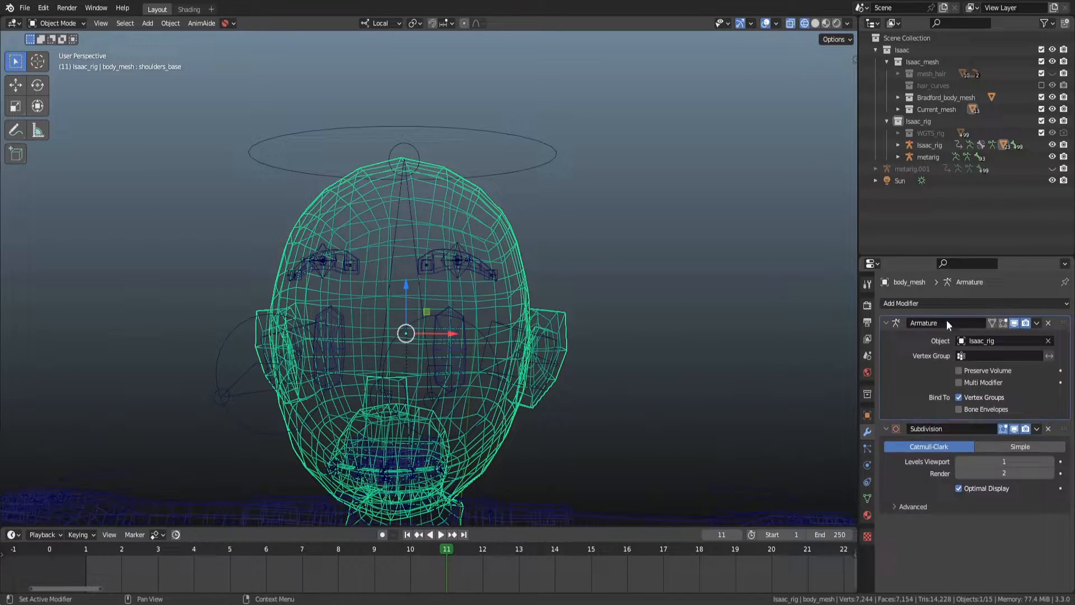
scroll(663, 261, "up", 1)
key("ctrl+s")
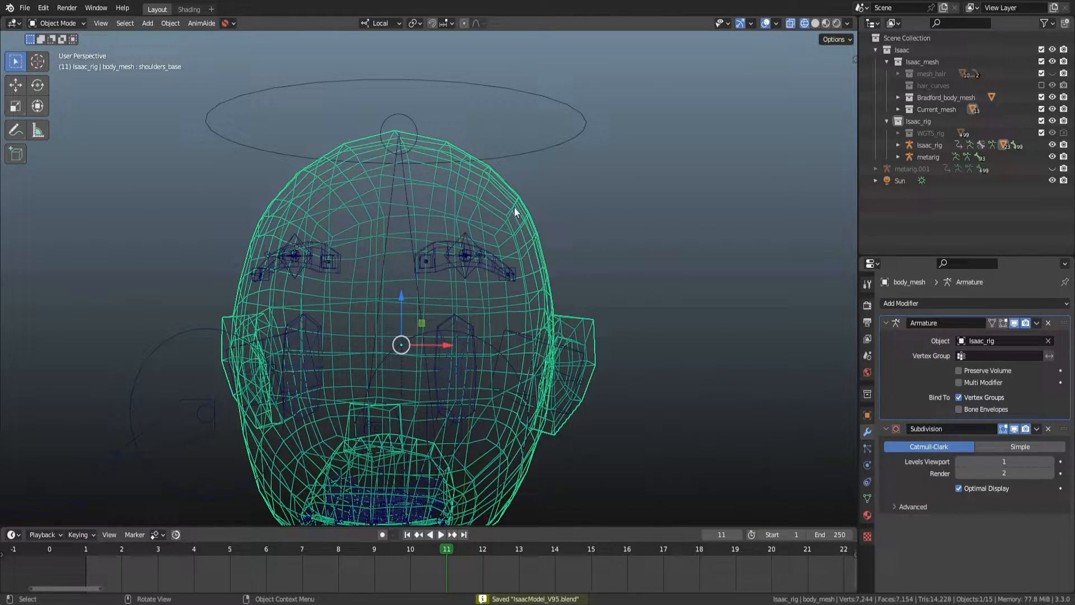
Select the rig in Pose Mode and try moving each brow bone, cancelling every test move.
key("ctrl+Tab")
key("ctrl+Tab")
left_click(434, 263)
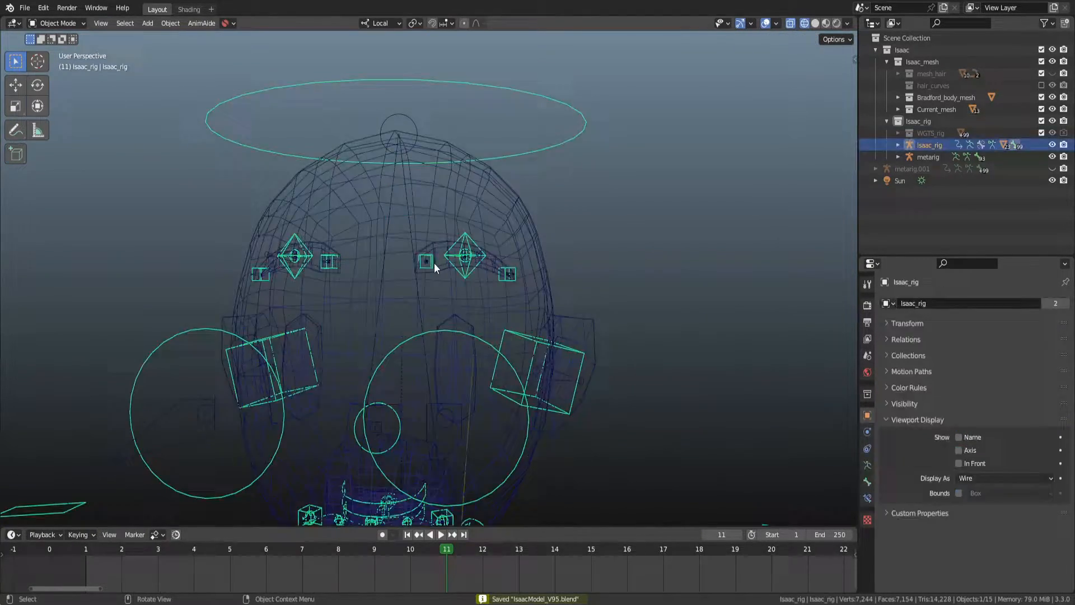
key("ctrl+Tab")
left_click(431, 264)
left_click(468, 262)
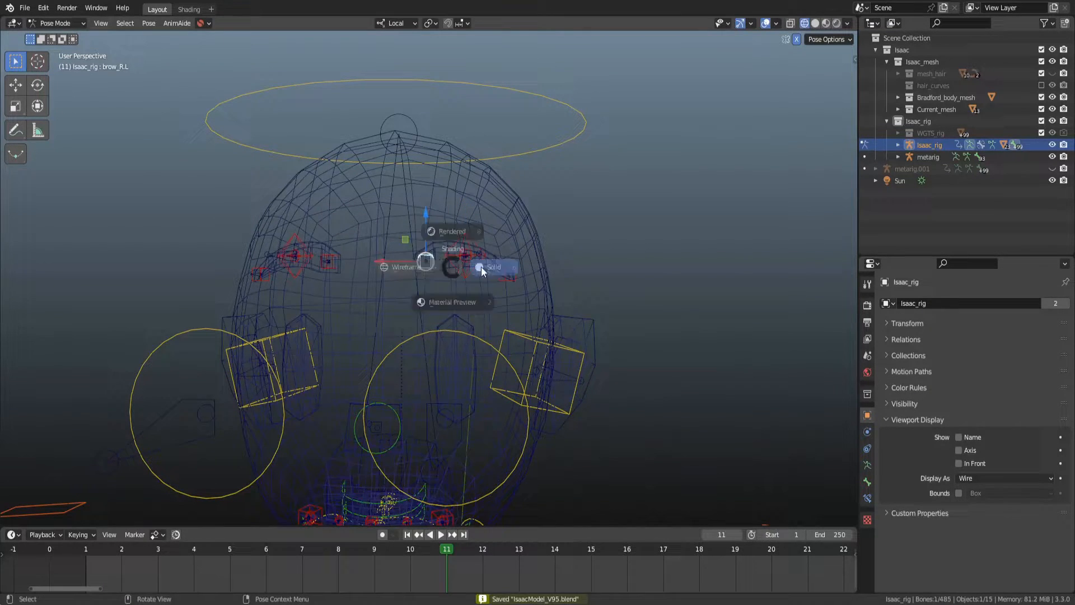
key("shift+z")
key("g")
left_click(465, 220)
middle_click_drag(464, 219, 450, 256)
left_click(408, 268)
key("g")
right_click(423, 257)
key("g")
right_click(335, 248)
key("shift+z")
middle_click_drag(367, 255, 421, 264)
scroll(394, 267, "up", 2)
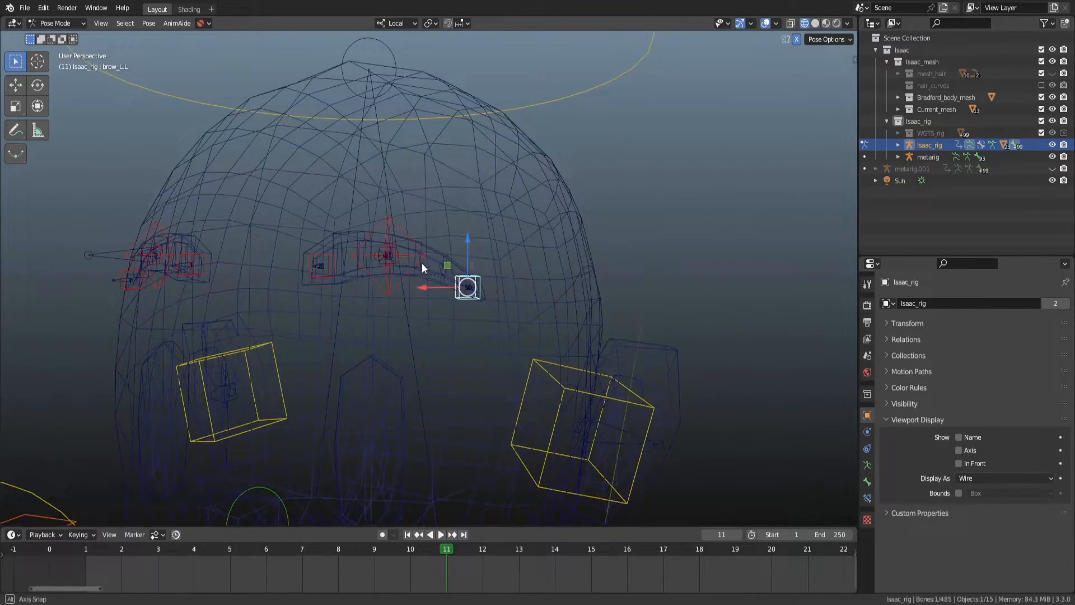
left_click(398, 263)
key("g")
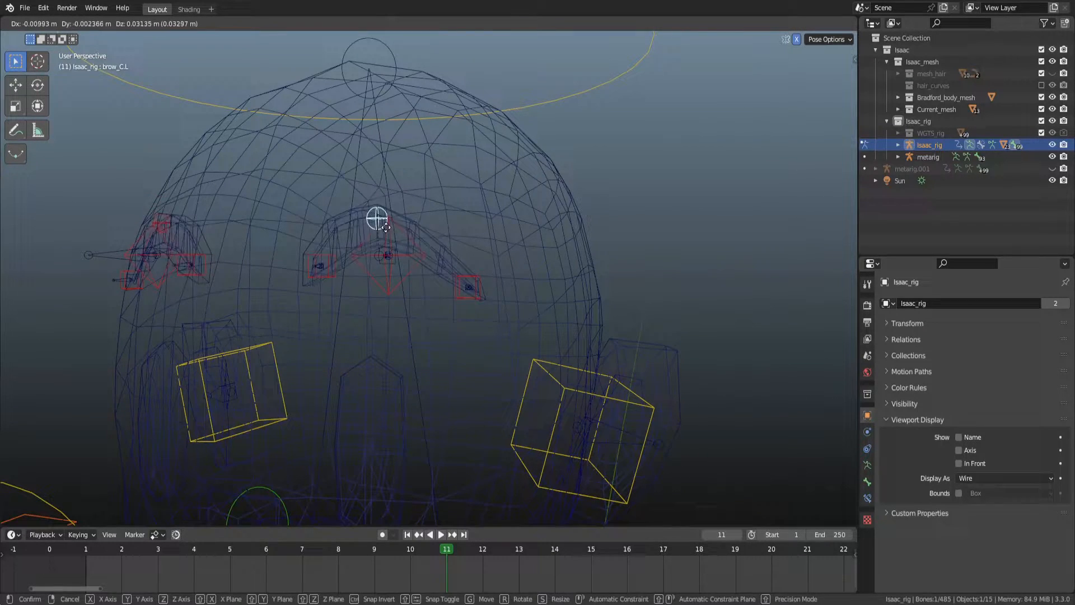
right_click(387, 225)
key("shift+z")
middle_click_drag(378, 207, 482, 196)
scroll(334, 210, "down", 3)
scroll(432, 244, "up", 3)
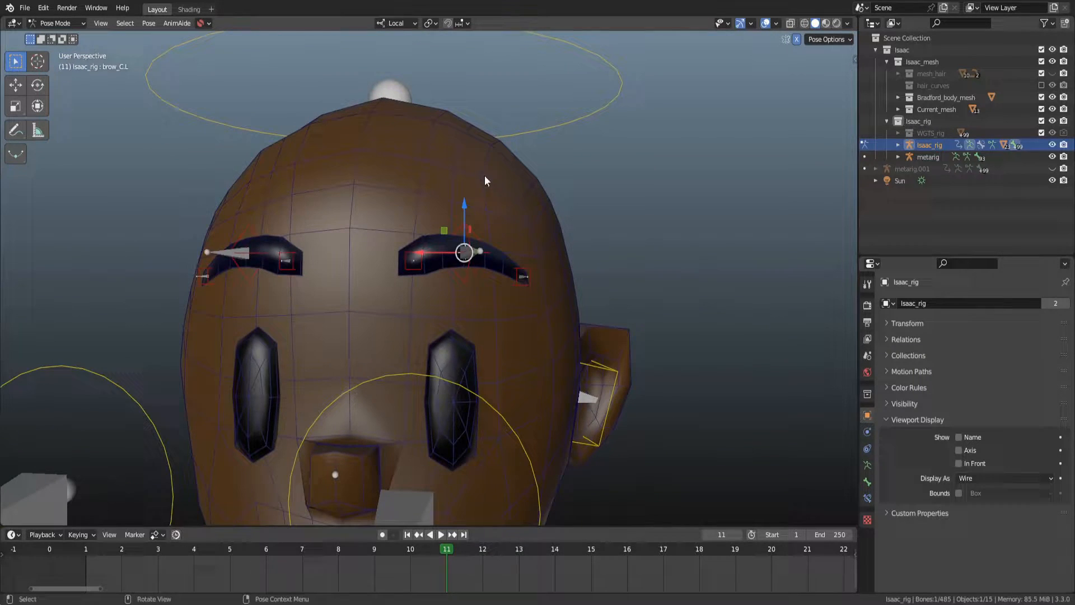
left_click(468, 278)
key("g")
right_click(415, 276)
scroll(415, 276, "down", 3)
scroll(414, 276, "down", 1)
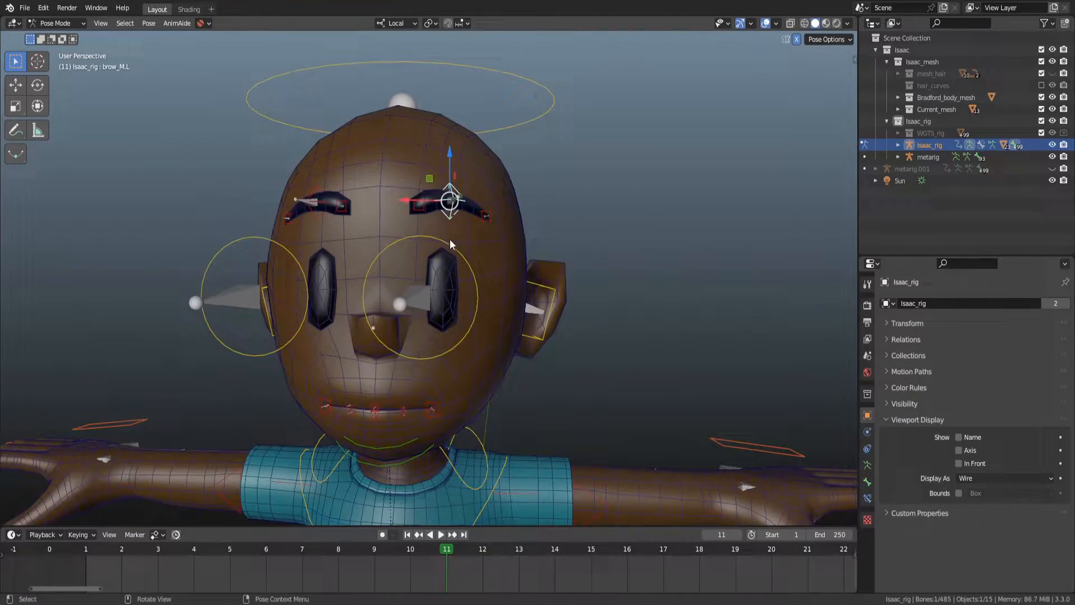
key("g")
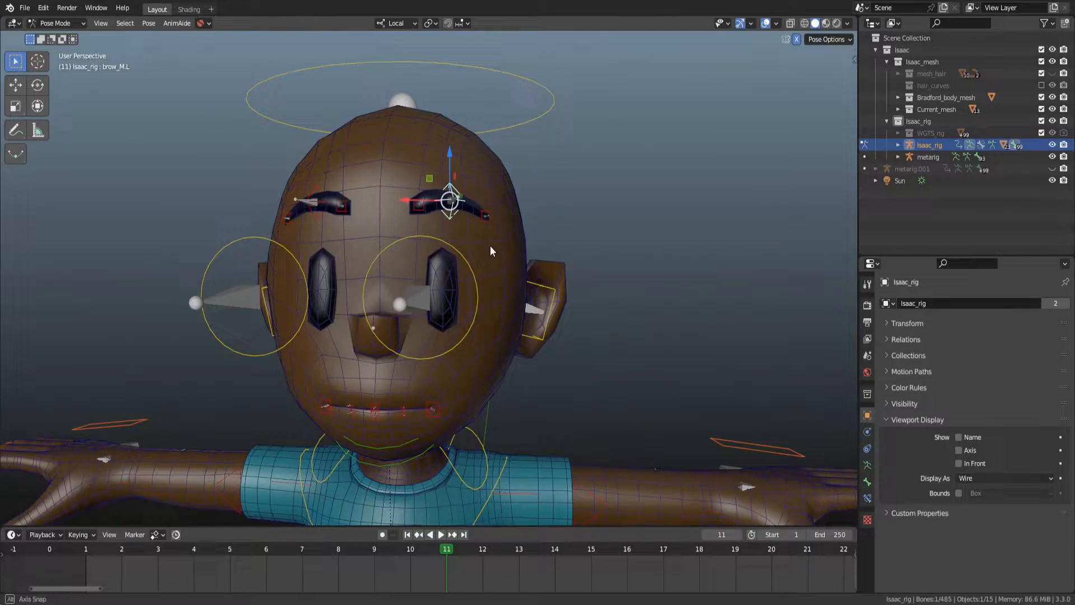
right_click(502, 247)
key("g")
middle_click_drag(502, 248, 478, 274)
right_click(456, 251)
Return to Weight Paint on the body mesh, filter the vertex groups for brow and make DEF-brow_C.L active.
key("ctrl+Tab")
left_click(467, 338)
key("ctrl+Tab")
left_click(533, 280)
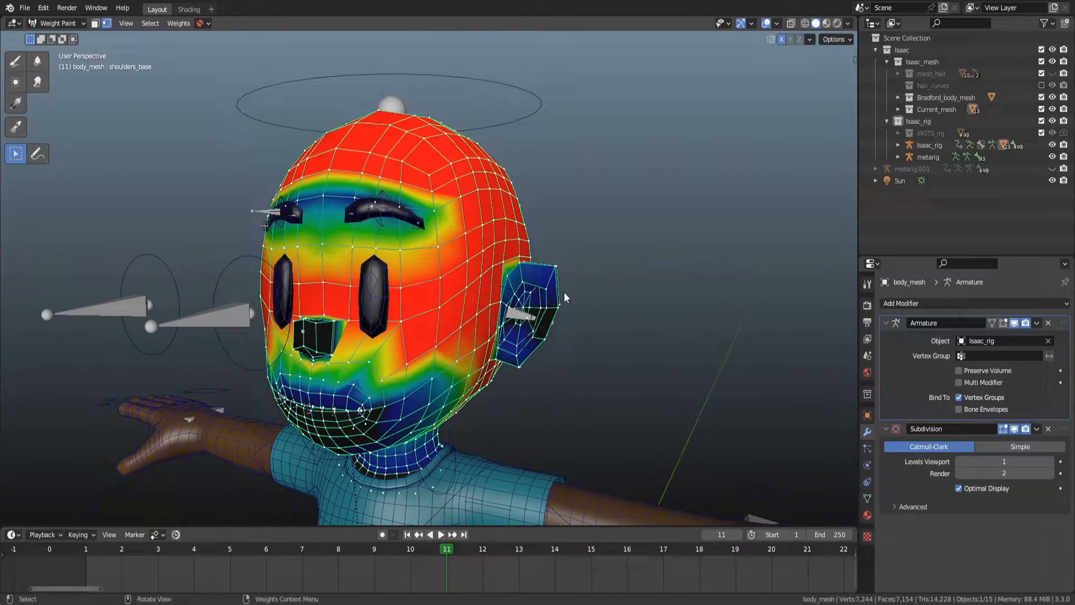
left_click(868, 498)
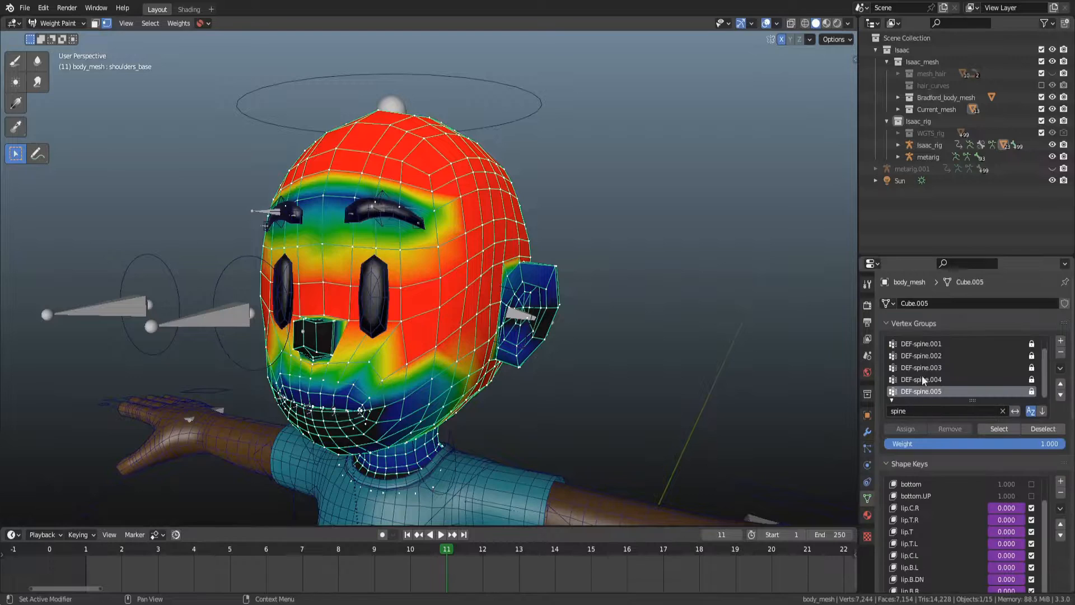
left_click(941, 409)
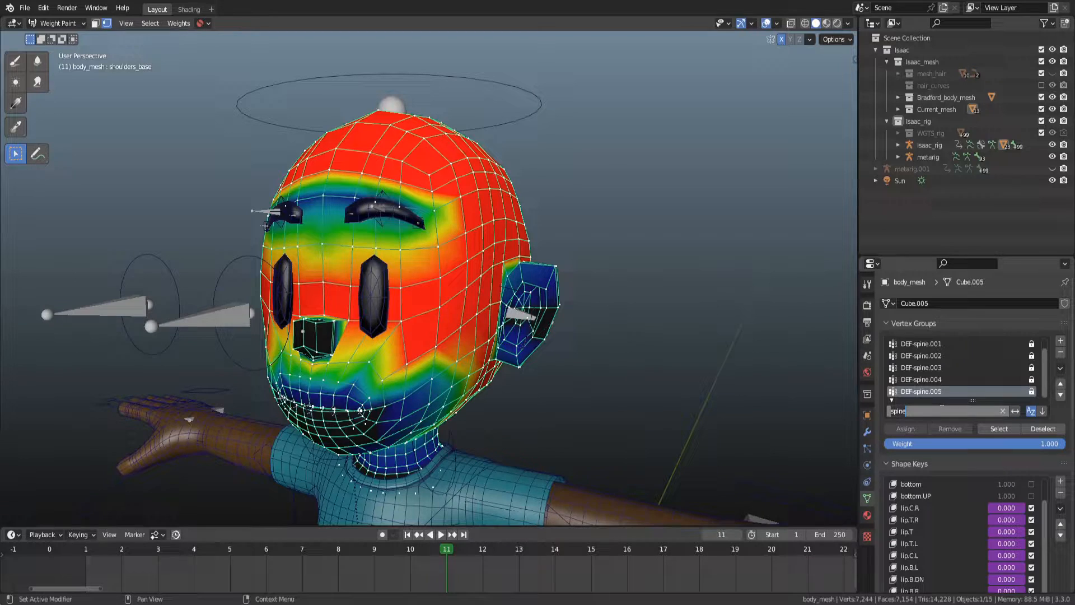
type("eay")
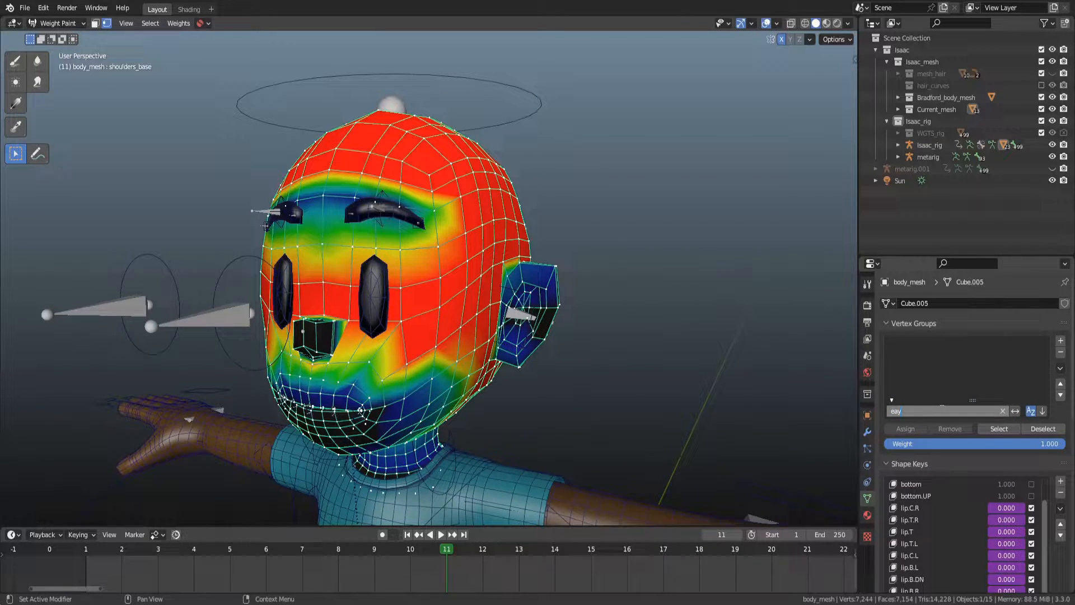
key("BackSpace")
key("BackSpace")
type("y")
key("BackSpace")
key("BackSpace")
type("brow")
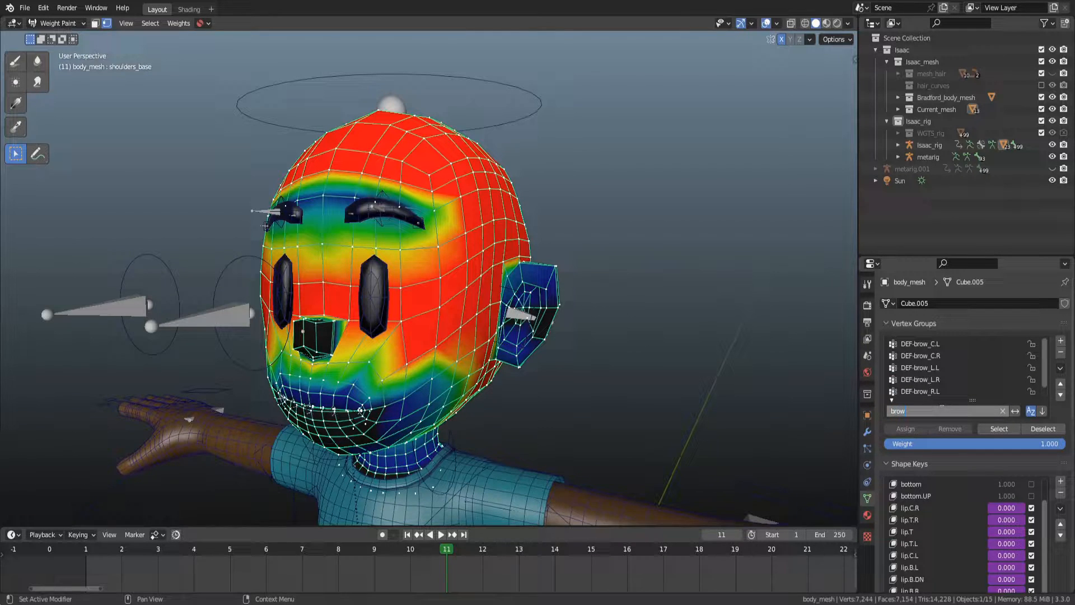
left_click(940, 341)
double_click(939, 340)
left_click(940, 341)
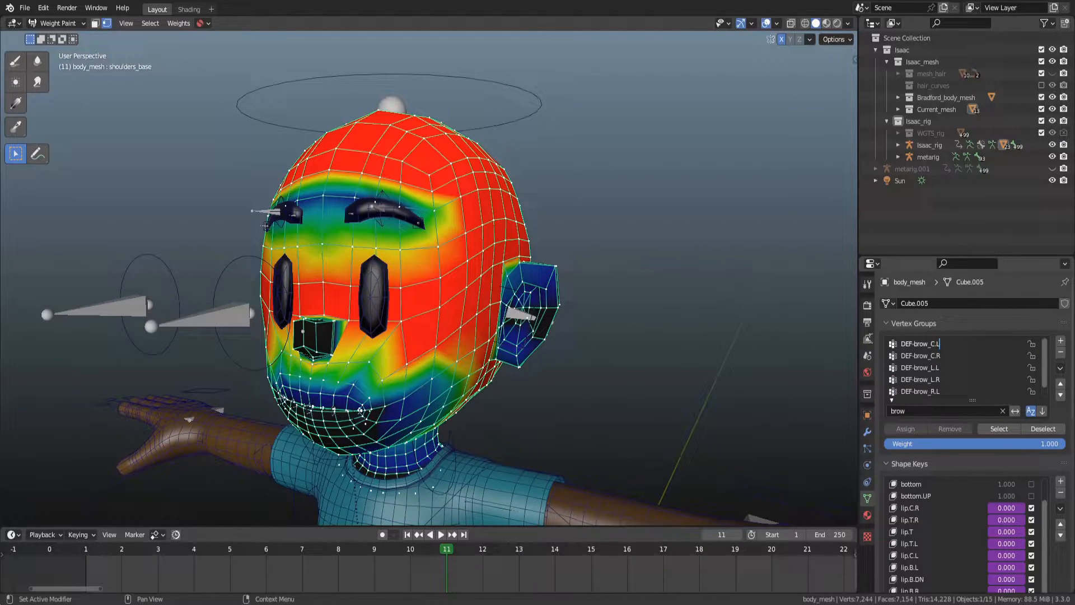
key("Escape")
left_click(933, 344)
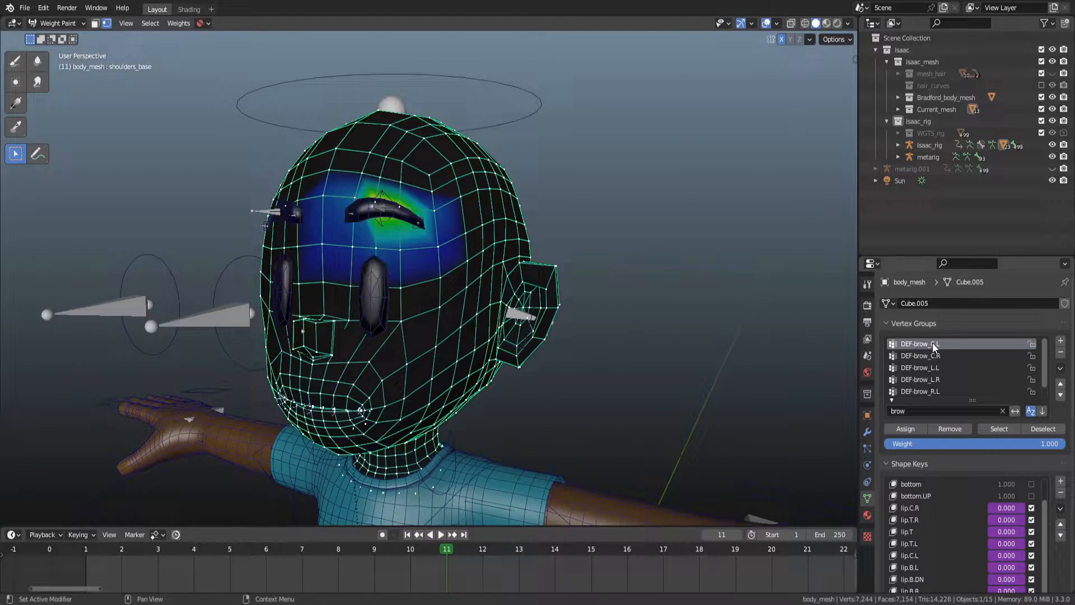
Make DEF-brow_L.L the active vertex group and inspect its weights on the face.
key("Down")
key("Down")
middle_click_drag(326, 384, 505, 294)
scroll(505, 293, "up", 1)
key("d")
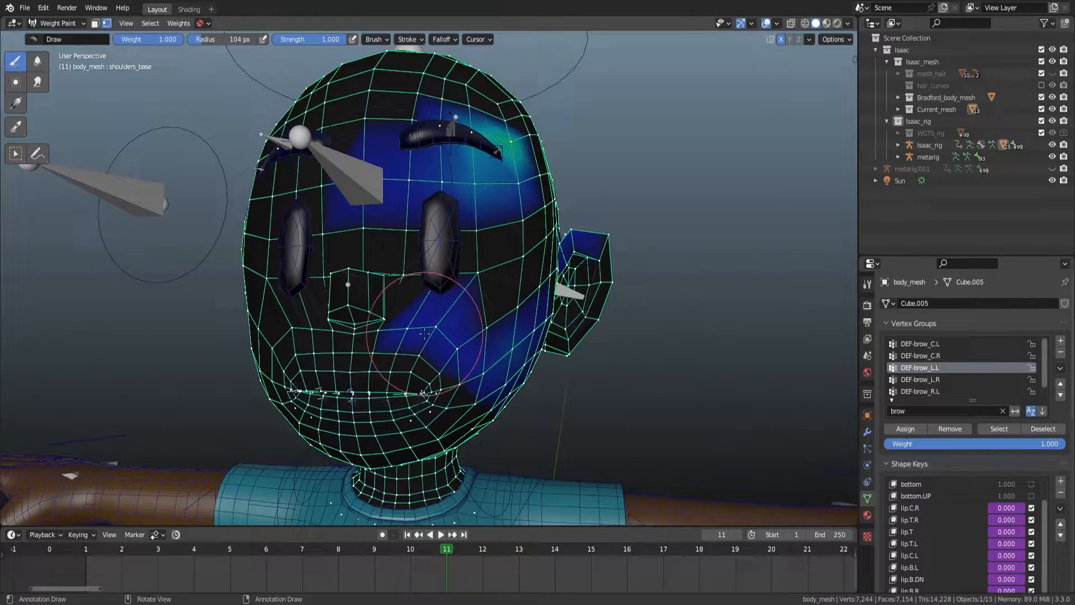
Paint weight 0 over the stray DEF-brow_L.L weights on the cheek and save the file.
right_click(424, 338)
left_click_drag(402, 339, 271, 341)
mouse_move(533, 324)
left_mouse_down()
mouse_move(428, 336)
mouse_move(460, 394)
mouse_move(554, 337)
left_mouse_up()
middle_click_drag(555, 336, 459, 343)
mouse_move(514, 284)
middle_mouse_down()
mouse_move(409, 288)
mouse_move(482, 259)
mouse_move(437, 263)
mouse_move(540, 266)
mouse_move(594, 299)
middle_mouse_up()
key("ctrl+s")
scroll(526, 264, "up", 1)
left_click_drag(403, 262, 369, 259)
middle_click_drag(369, 258, 409, 263)
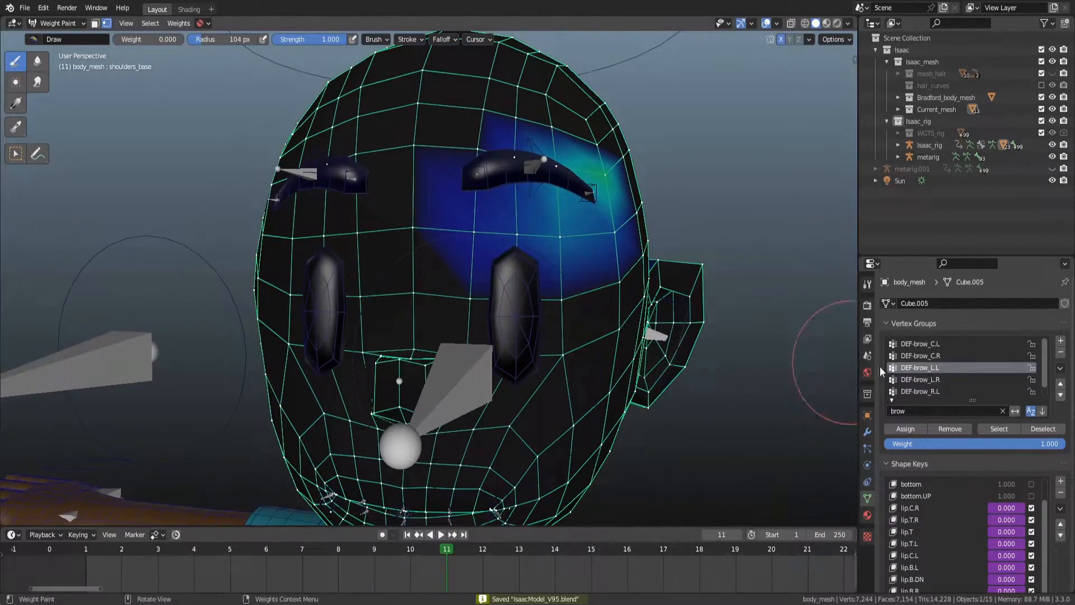
Switch between the brow vertex groups to compare their weights on the forehead, ending on DEF-brow_C.L.
left_click(960, 357)
left_click(953, 339)
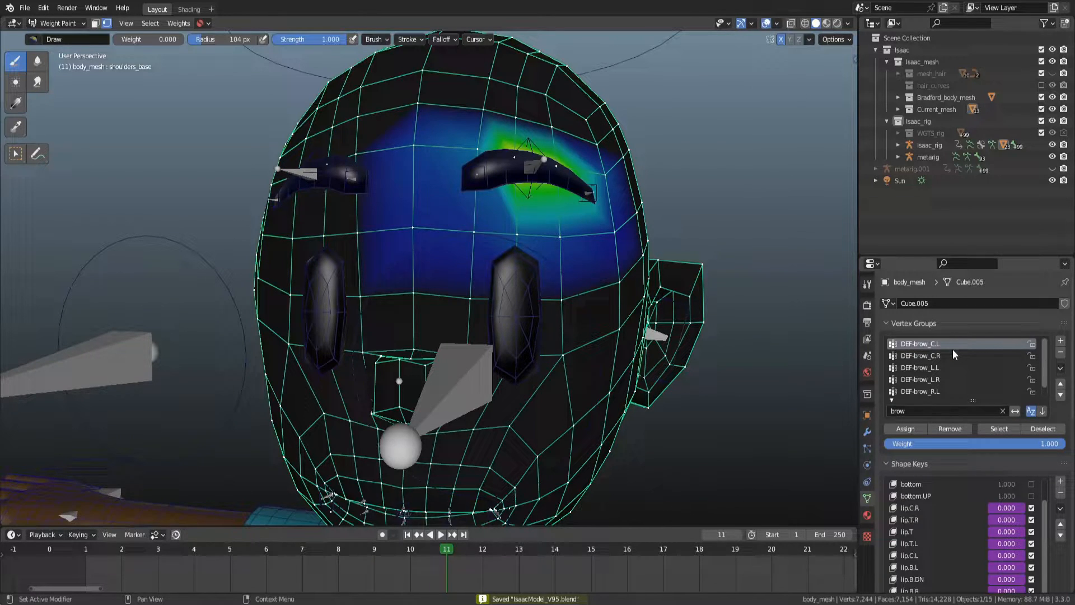
left_click(952, 352)
left_click(948, 368)
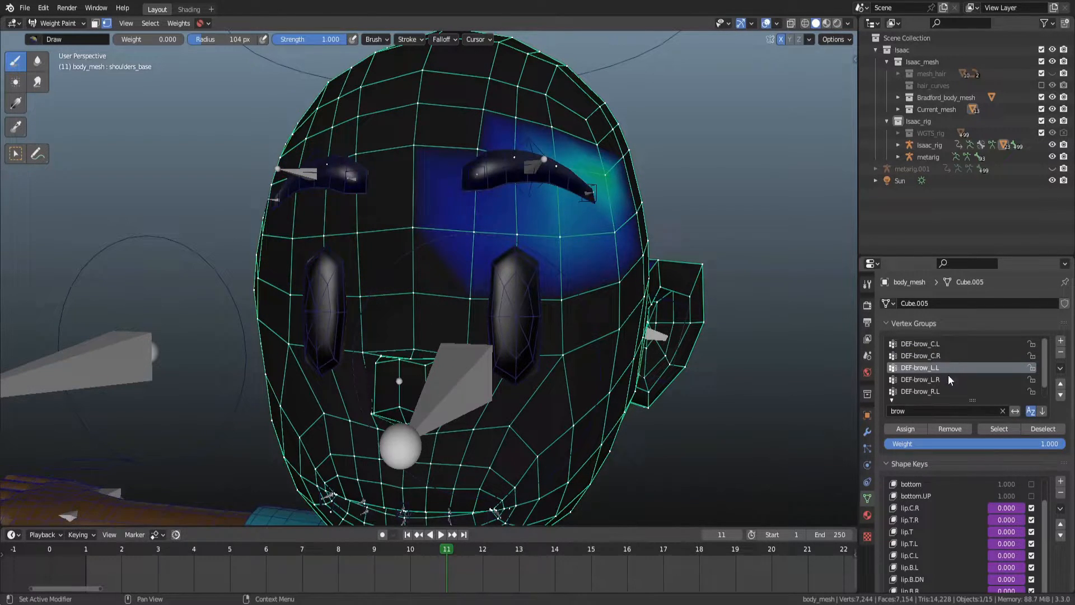
left_click(948, 376)
left_click(949, 366)
left_click(946, 355)
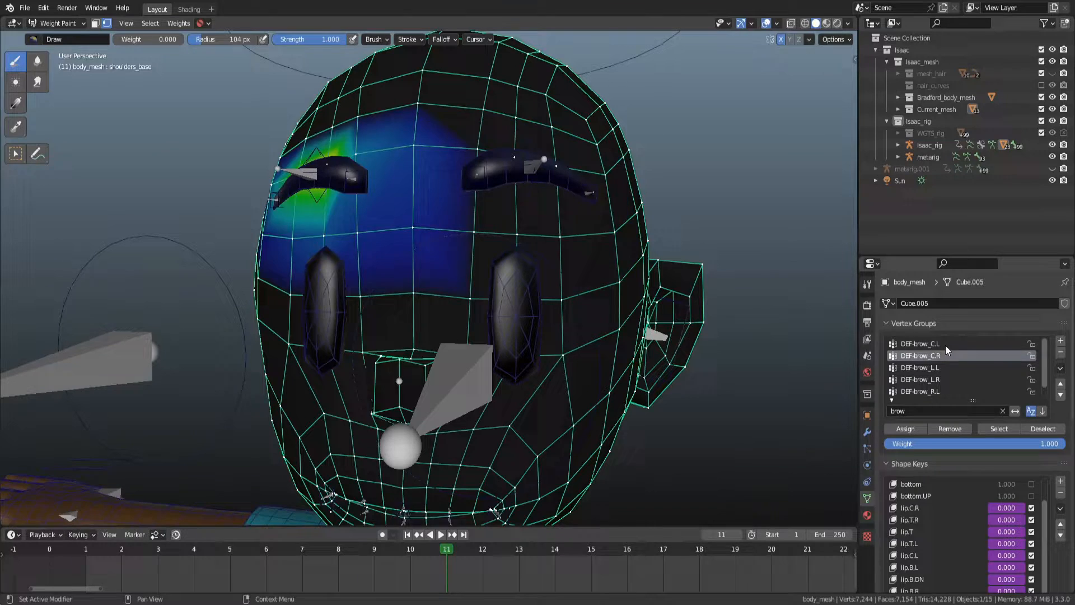
left_click(945, 345)
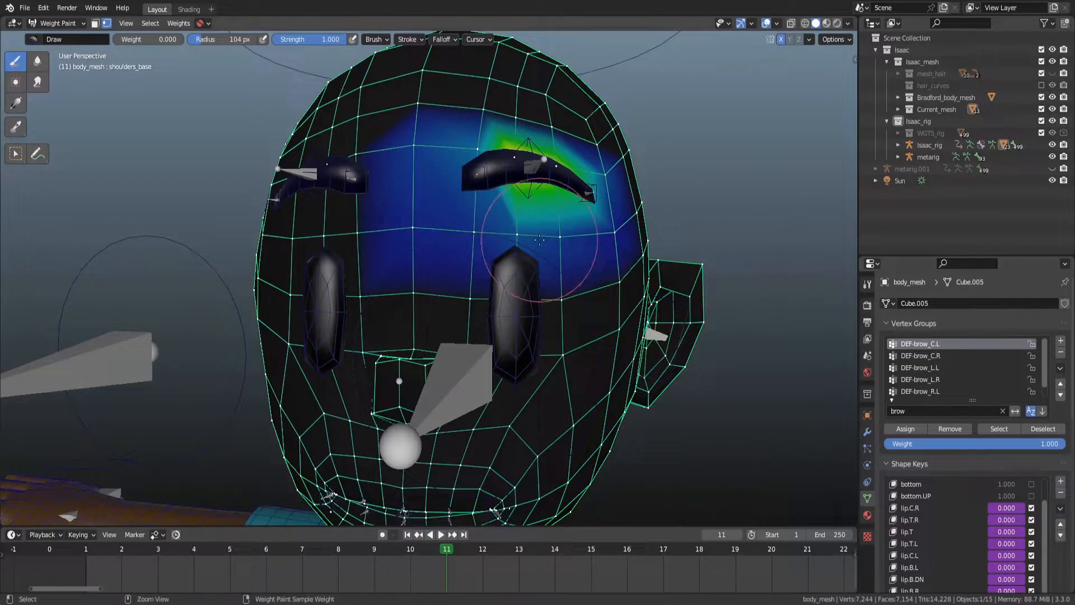
Test-move the brow bones in Pose Mode again, cancelling each move.
key("ctrl+Tab")
left_click(531, 142)
key("ctrl+Tab")
left_click_drag(526, 123, 538, 95)
right_click(538, 95)
scroll(586, 165, "down", 4)
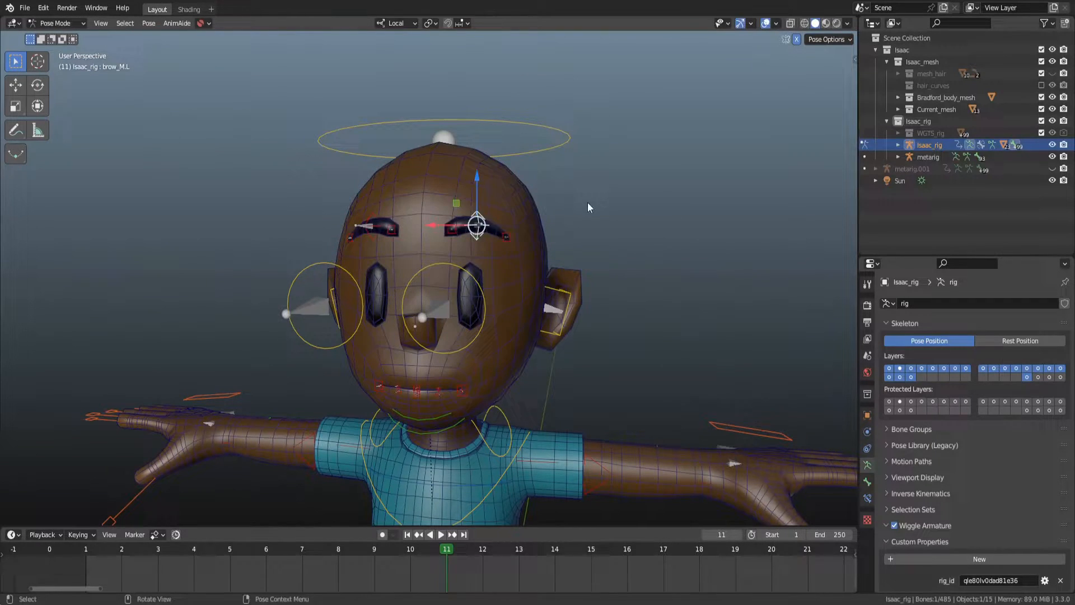
right_click(564, 199)
middle_click_drag(603, 212, 643, 224)
key("g")
right_click(599, 230)
scroll(442, 212, "up", 4)
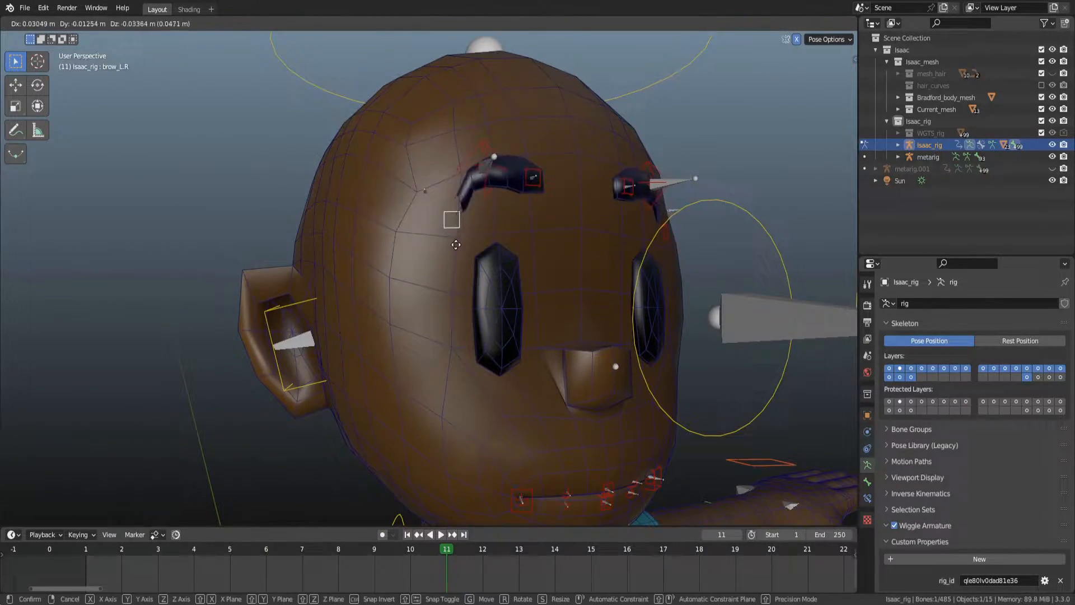
left_click(426, 192)
left_click(489, 177)
key("g")
right_click(496, 177)
left_click(534, 183)
key("g")
right_click(539, 159)
scroll(552, 167, "down", 4)
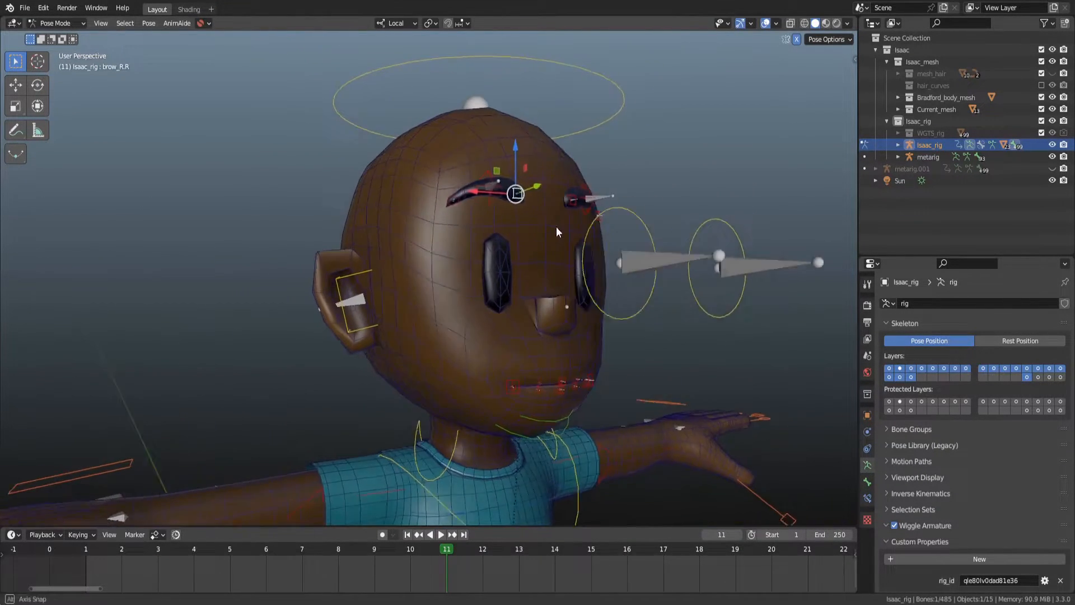
Select the right ear bone and test-rotate it, cancelling the rotation.
middle_click_drag(553, 227, 531, 242)
left_click(374, 316)
key("r")
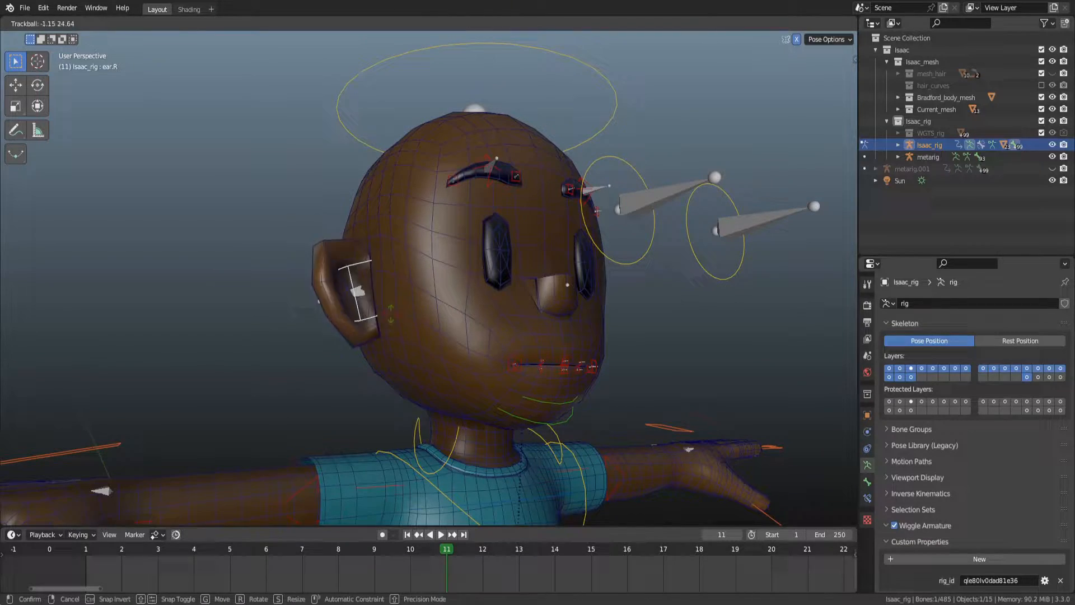
right_click(493, 301)
middle_click_drag(492, 302, 522, 294)
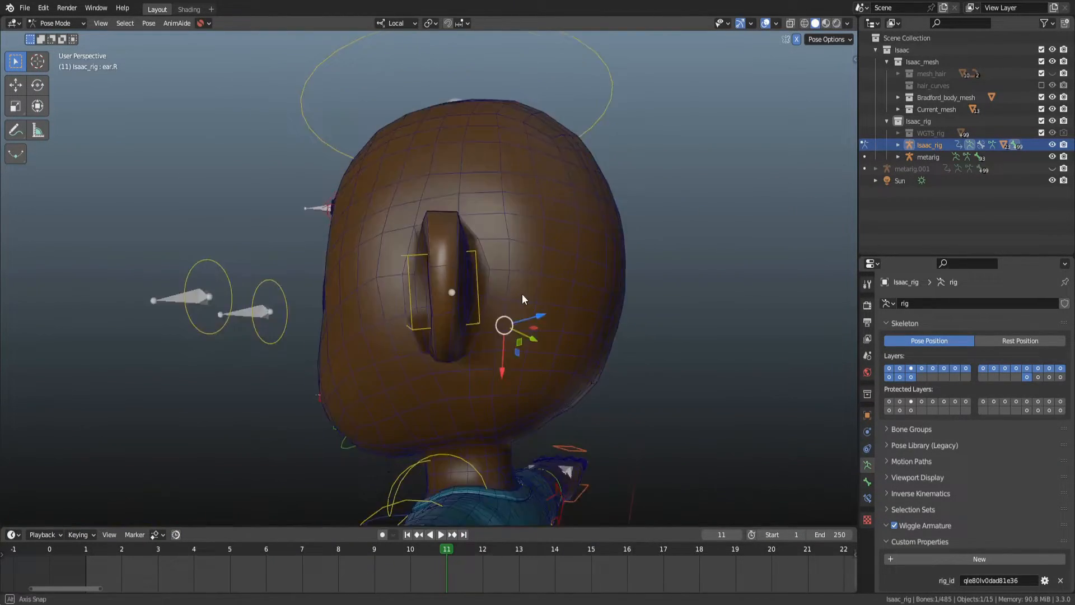
Return to Weight Paint on the body mesh and filter the vertex groups for ear.
scroll(537, 303, "up", 5)
key("ctrl+Tab")
left_click(492, 149)
key("ctrl+Tab")
left_click(468, 126)
middle_click_drag(518, 208, 553, 219)
left_click(937, 409)
type("ear")
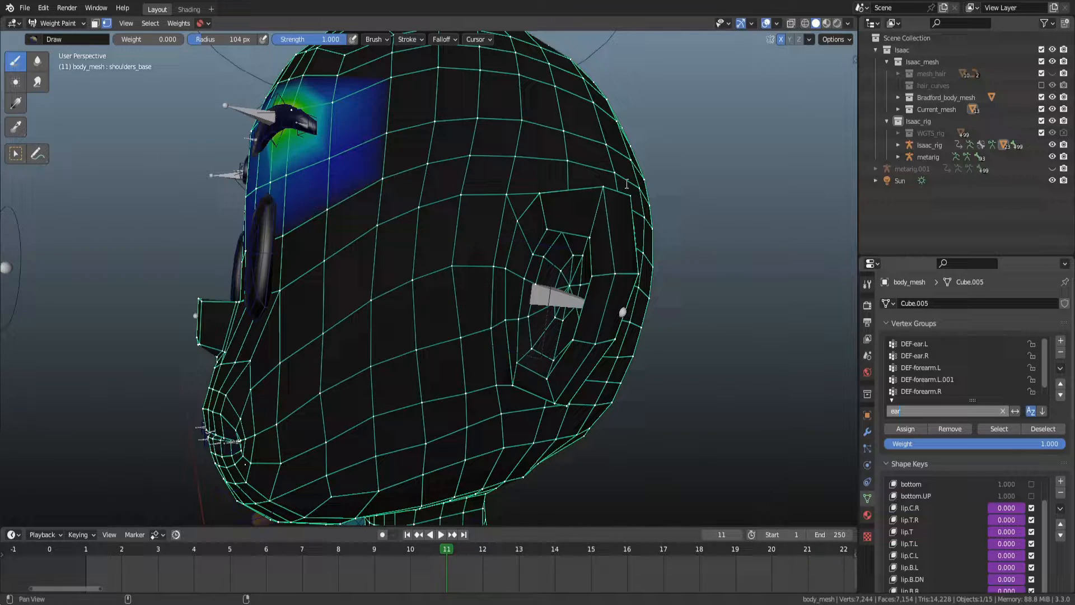
Save the file and make DEF-ear.L the active vertex group to inspect the ear weights.
mouse_move(610, 234)
middle_mouse_down()
mouse_move(678, 252)
mouse_move(665, 223)
middle_mouse_up()
key("ctrl+s")
key("ctrl+Tab")
left_click(588, 254)
key("ctrl+Tab")
left_click(565, 228)
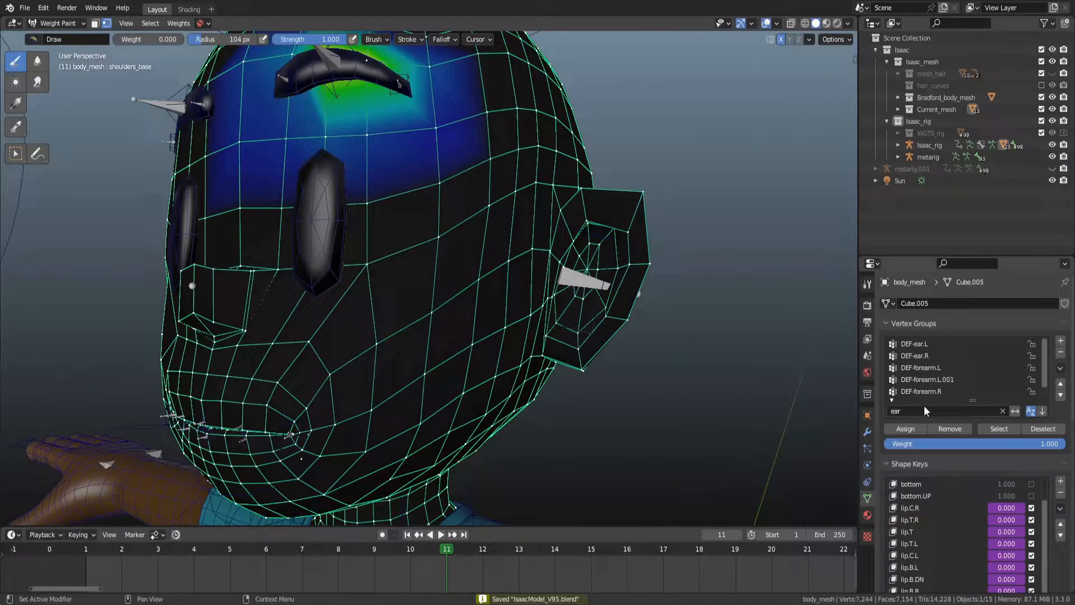
left_click(926, 407)
left_click(940, 346)
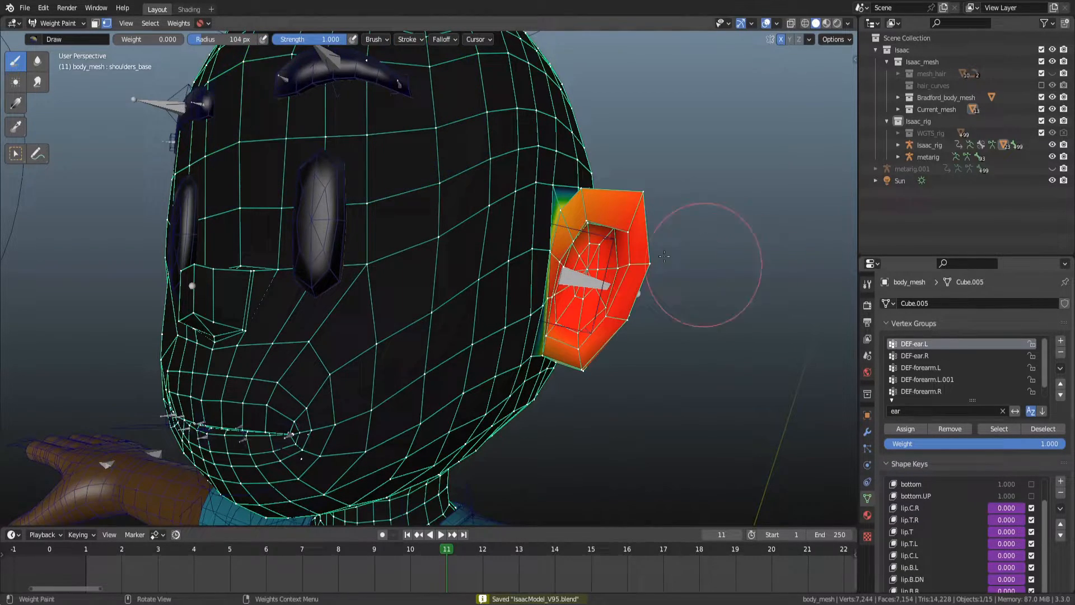
scroll(558, 220, "up", 5)
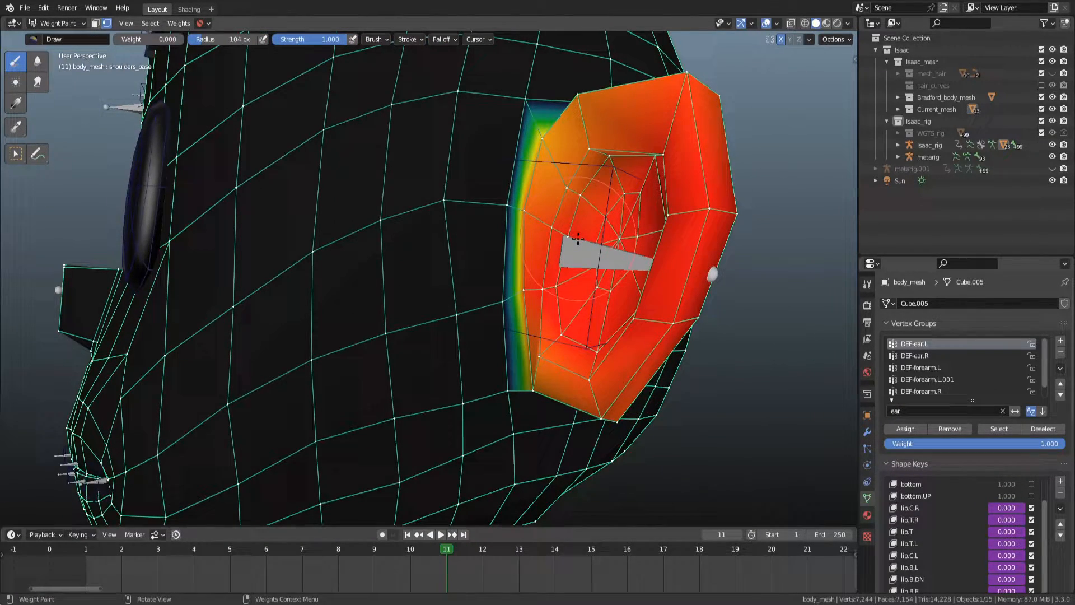
In Edit Mode, select the edges around the base of the left ear.
key("Tab")
key("3")
left_click(534, 163)
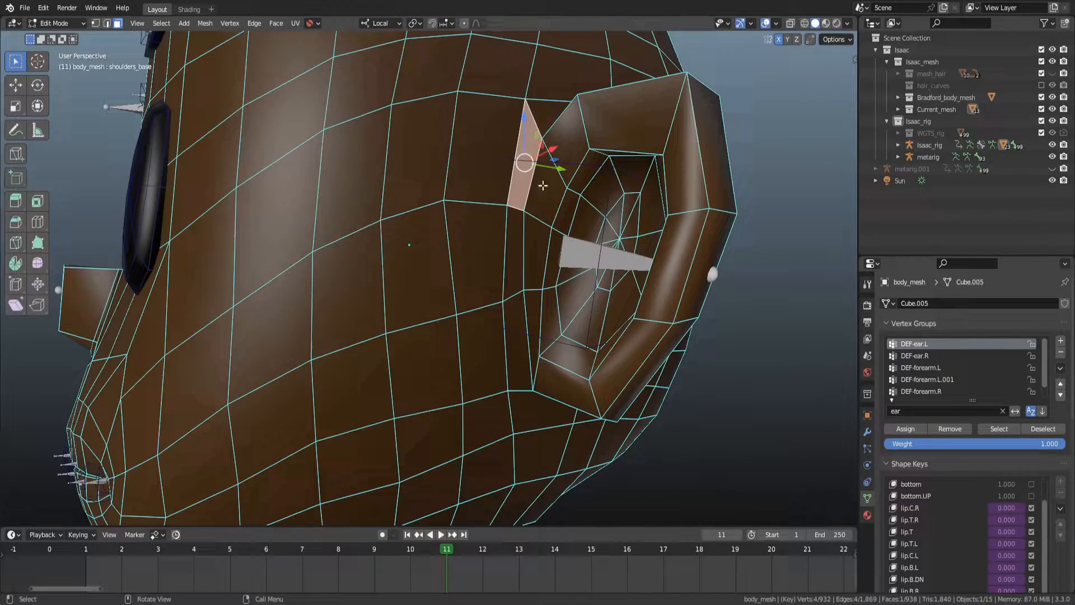
key("2")
left_click(525, 253)
left_click(535, 352)
middle_click_drag(547, 162, 338, 315)
left_click(574, 214, "ctrl")
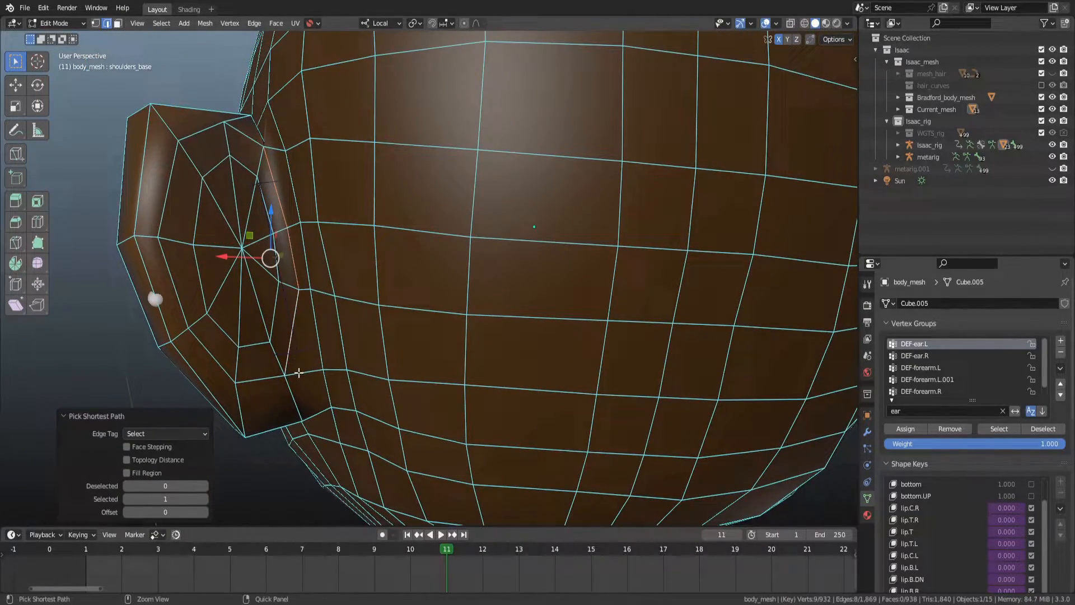
left_click(298, 373, "shift")
middle_click_drag(321, 401, 367, 362)
key("ctrl+z")
scroll(437, 283, "up", 1)
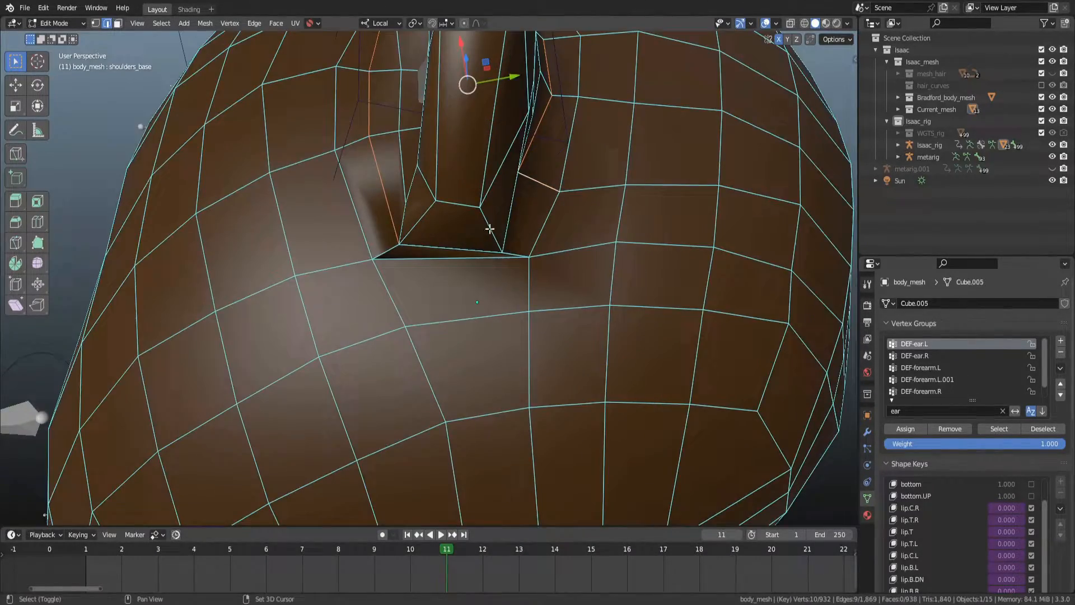
middle_click_drag(487, 233, 477, 213)
left_click(389, 225, "ctrl")
middle_click_drag(384, 235, 434, 235)
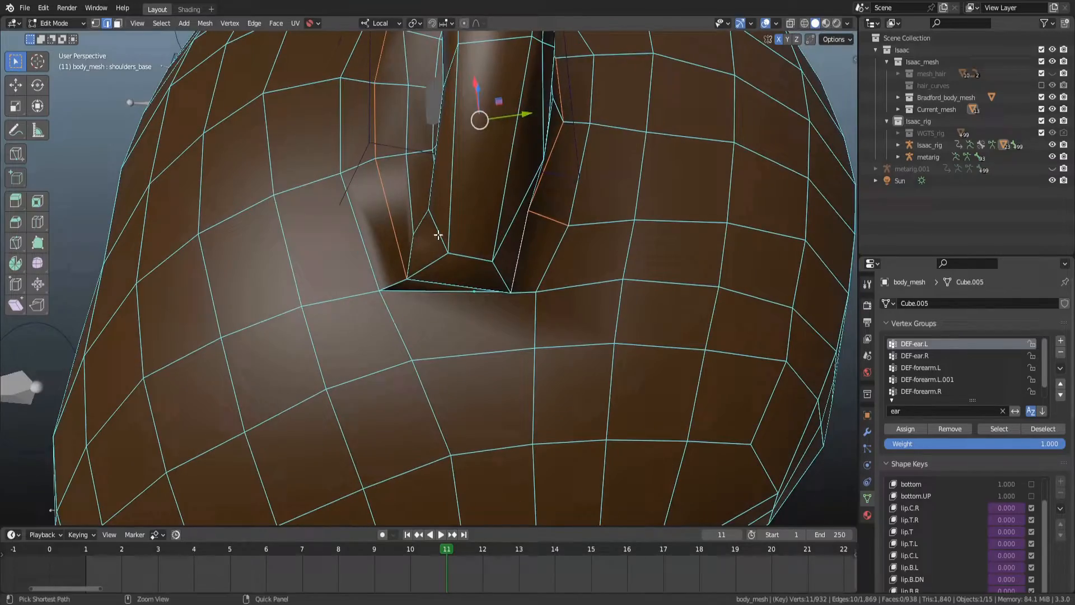
middle_click_drag(454, 275, 487, 289)
mouse_move(565, 275)
middle_mouse_down()
mouse_move(571, 284)
mouse_move(454, 300)
mouse_move(503, 334)
mouse_move(569, 300)
mouse_move(538, 237)
mouse_move(460, 243)
mouse_move(506, 259)
middle_mouse_up()
Set the selected ear-base vertices to a DEF-ear.L weight of 0.5 in Weight Paint.
key("ctrl+Tab")
scroll(437, 234, "up", 3)
middle_click_drag(315, 244, 359, 187)
right_click(353, 188)
left_click(350, 188)
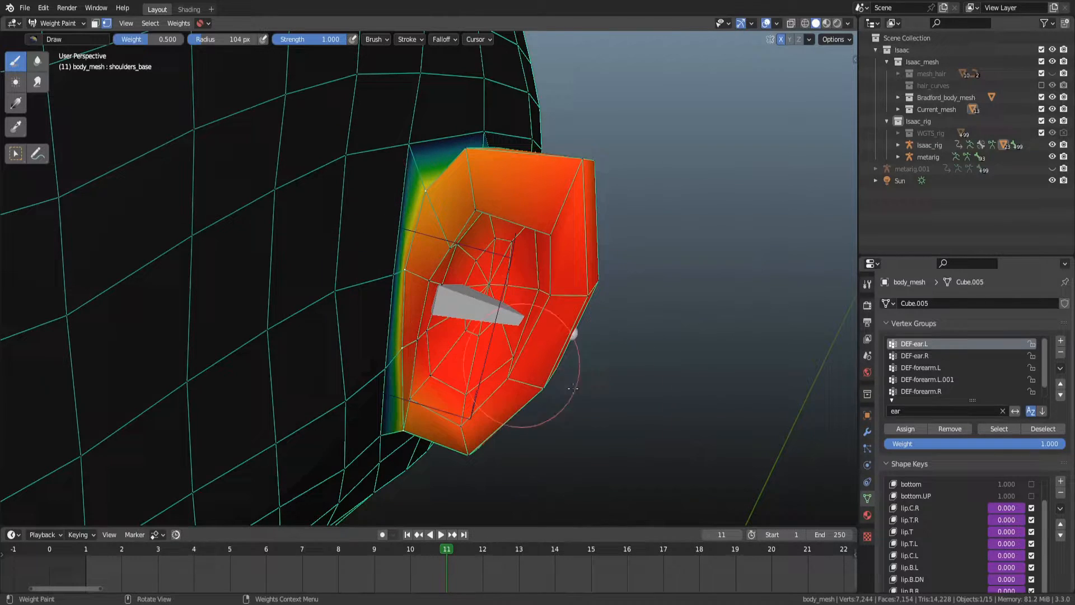
key("shift+k")
mouse_move(641, 292)
left_mouse_down("alt")
mouse_move(640, 266)
mouse_move(535, 313)
left_mouse_up("alt")
Test-rotate both ear bones in Pose Mode with trackball rotation, cancelling each rotation.
key("ctrl+Tab")
scroll(596, 284, "down", 2)
left_click(476, 307)
key("ctrl+Tab")
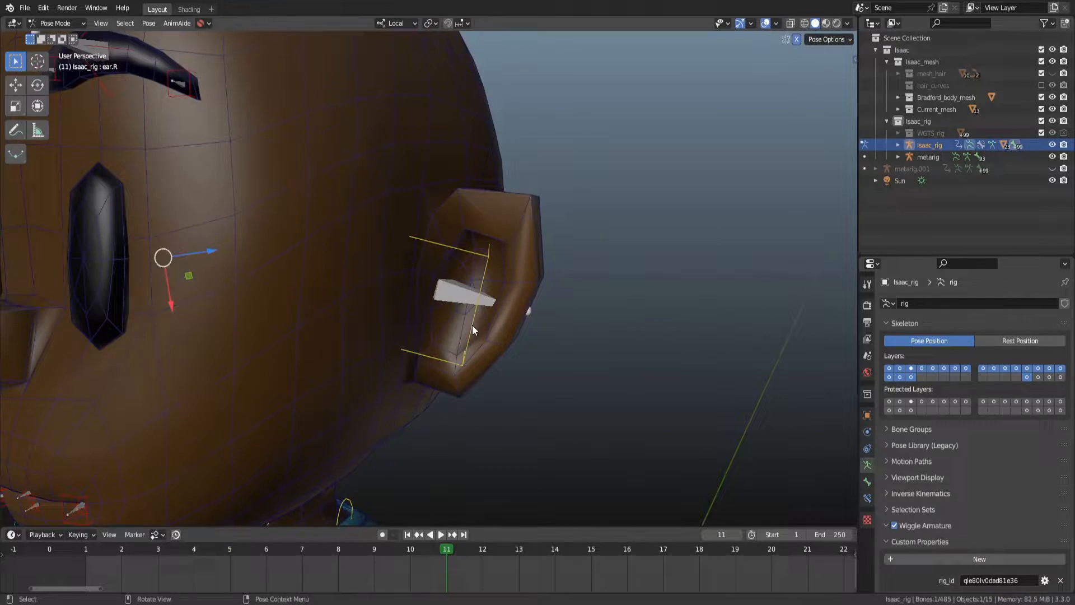
key("r")
key("r")
right_click(526, 316)
key("r")
key("r")
right_click(490, 264)
left_click(490, 271)
key("r")
key("r")
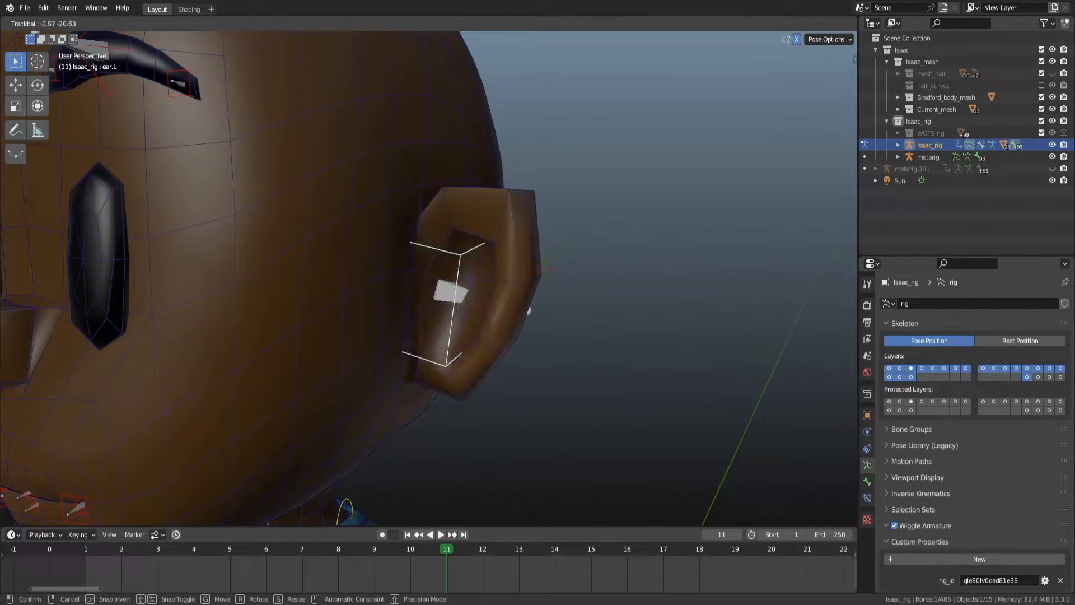
right_click(560, 285)
scroll(566, 301, "down", 3)
Open the sidebar, set the Simplify levels to 1, and select the left ear bone in Pose Mode.
key("ctrl+Tab")
left_click(429, 202)
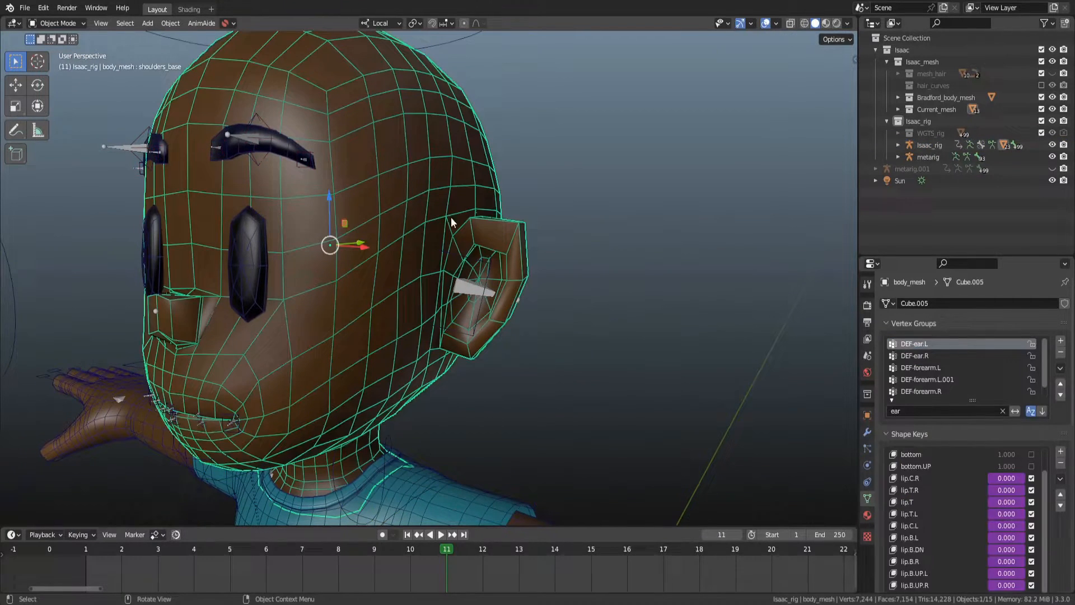
key("n")
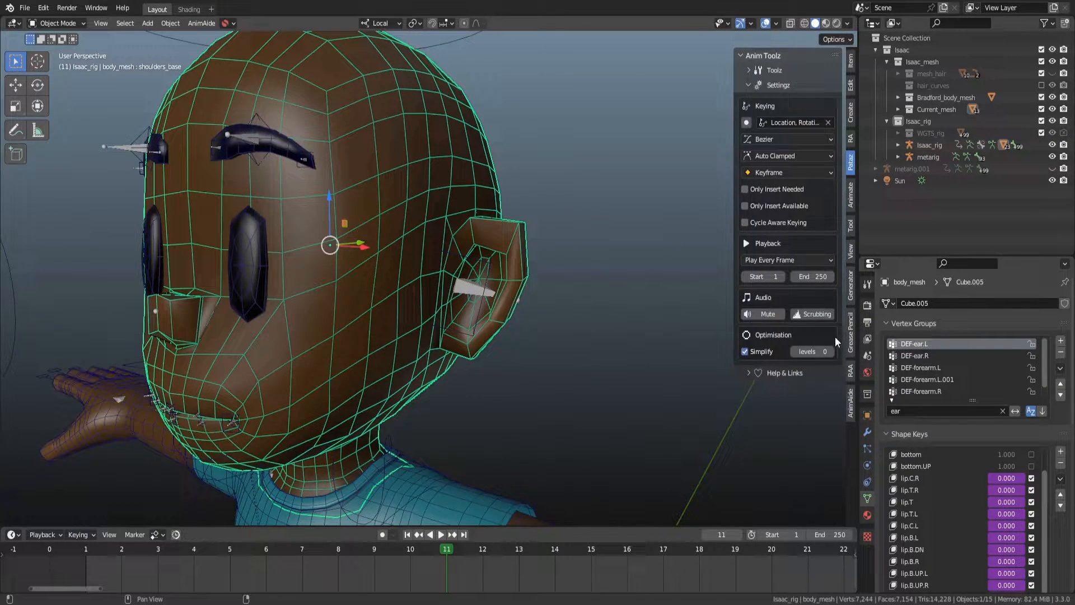
left_click(833, 351)
scroll(522, 273, "up", 3)
left_click(520, 256)
key("ctrl+Tab")
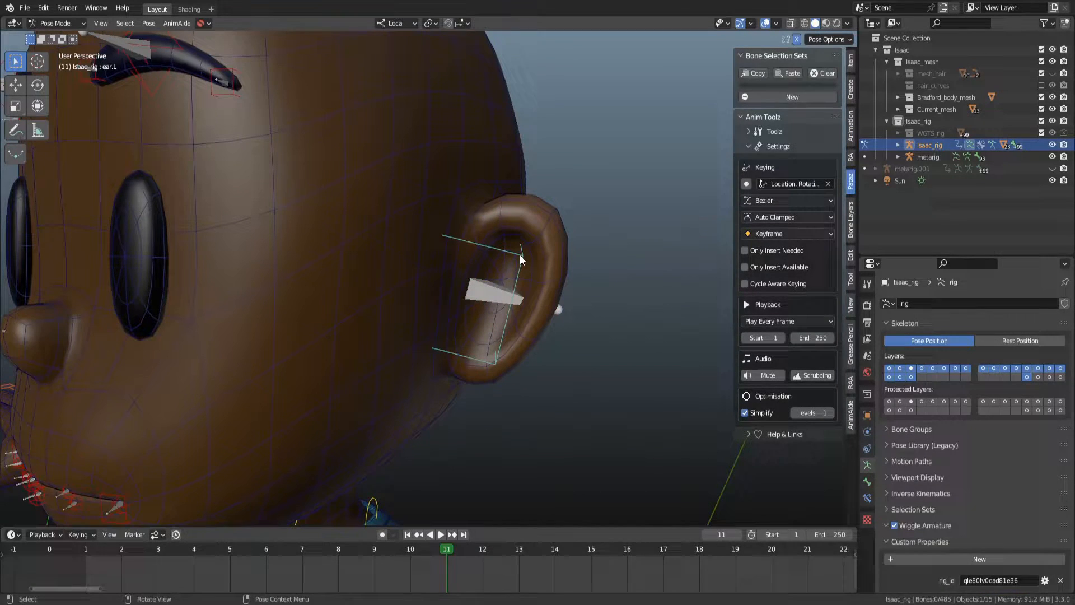
Rotate the left ear bone about 18 degrees along its local X axis to test the ear deformation.
key("r")
key("r")
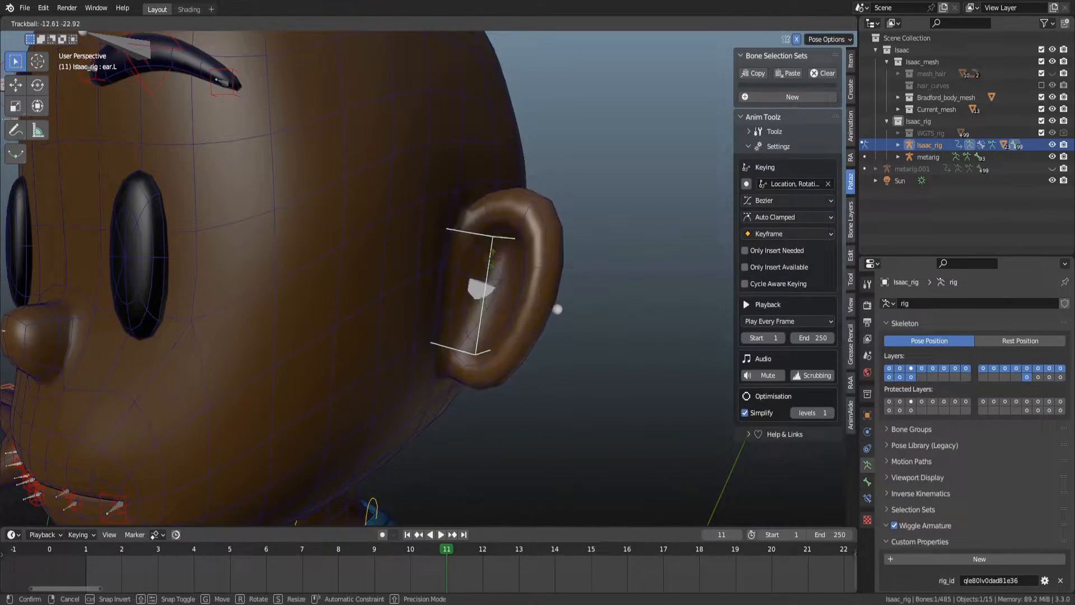
key("x")
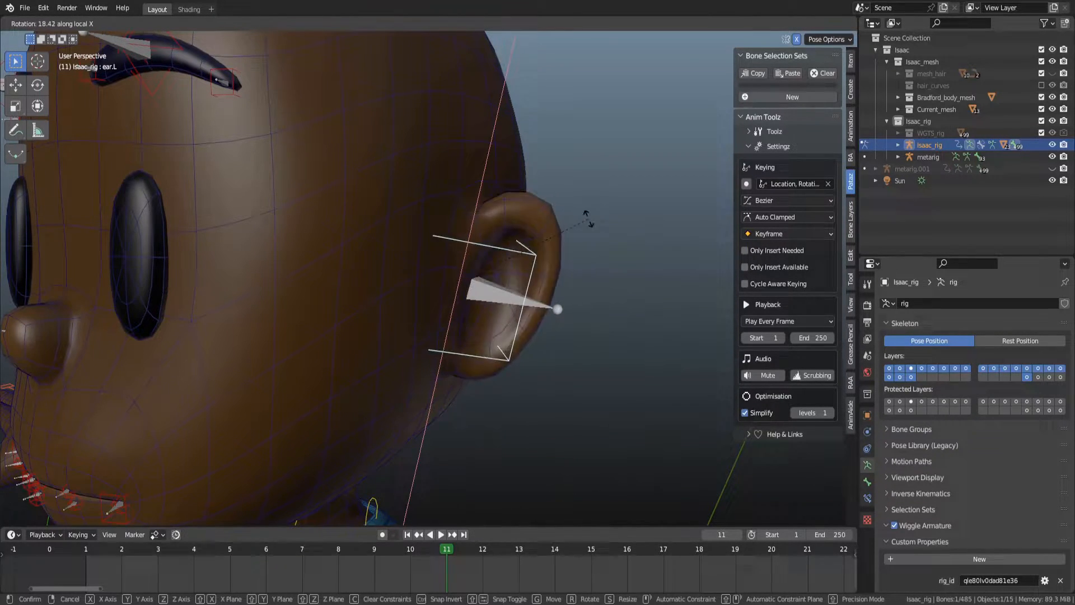
left_click(550, 258)
middle_click_drag(550, 257, 499, 317)
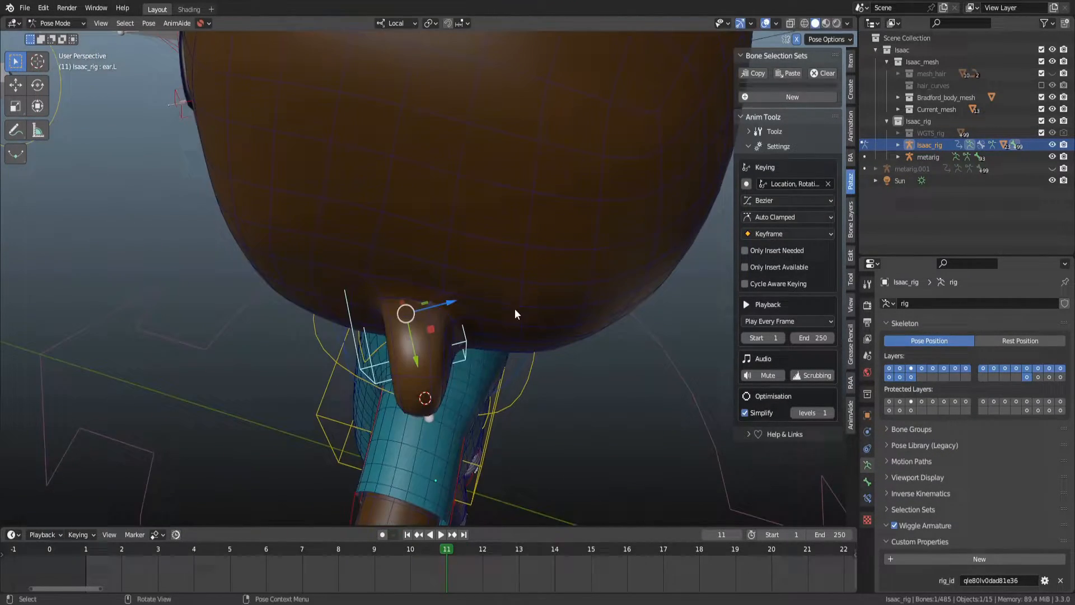
key("r")
key("x")
right_click(532, 392)
mouse_move(532, 392)
middle_mouse_down()
mouse_move(466, 280)
mouse_move(491, 236)
mouse_move(514, 241)
mouse_move(502, 267)
mouse_move(526, 286)
mouse_move(471, 287)
mouse_move(496, 270)
mouse_move(483, 292)
middle_mouse_up()
Adjust the metarig's ear bone in wireframe view and regenerate the Isaac rig.
key("ctrl+Tab")
key("shift+z")
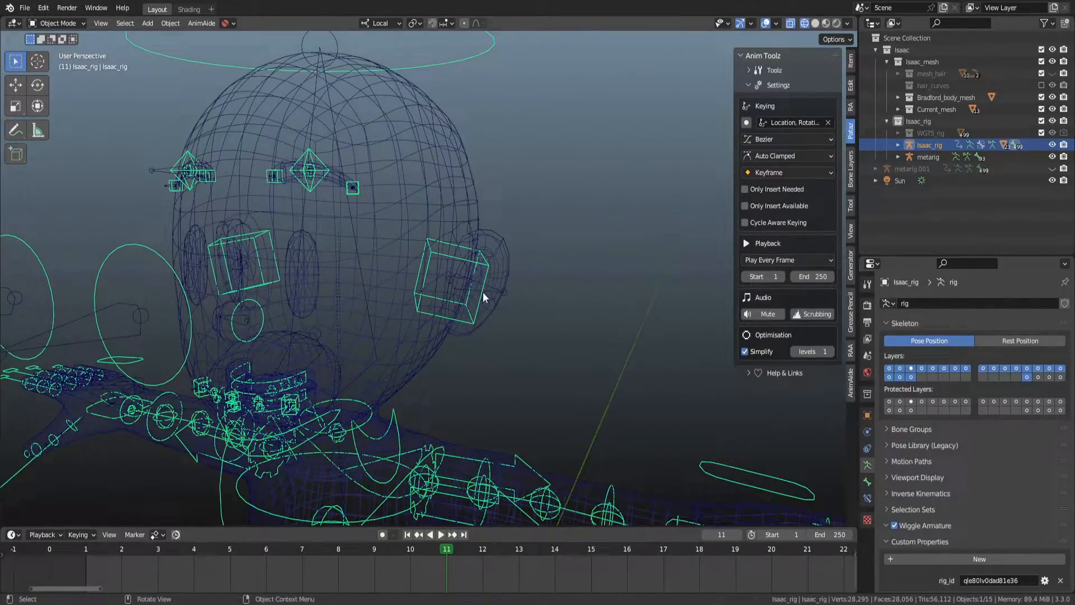
left_click(495, 287)
scroll(496, 287, "up", 2)
left_click(530, 296)
scroll(542, 300, "up", 2)
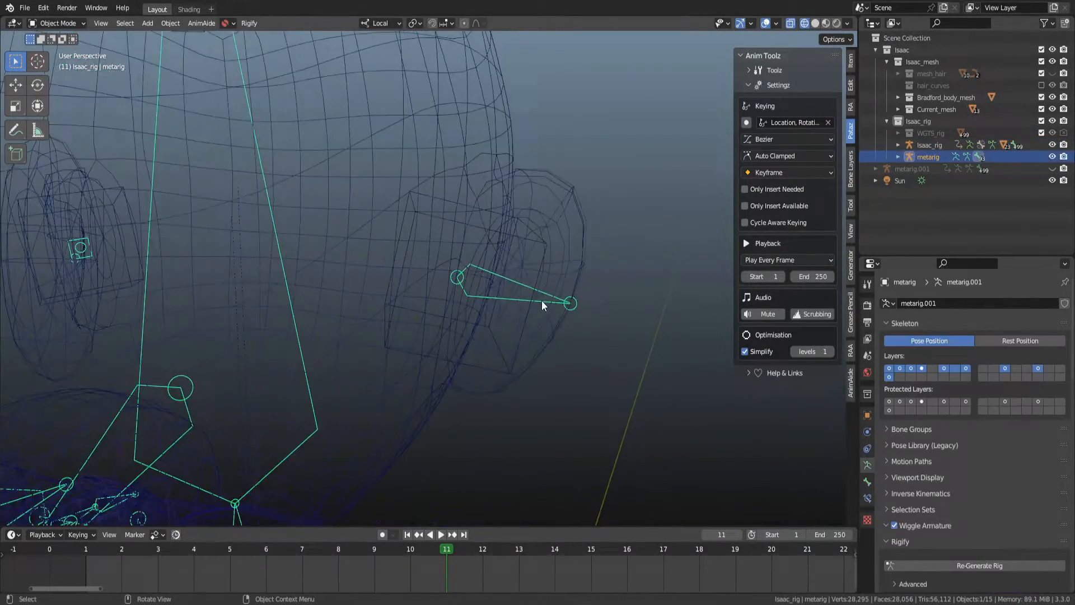
key("ctrl+Tab")
mouse_move(482, 291)
middle_mouse_down()
mouse_move(462, 280)
mouse_move(494, 294)
middle_mouse_up()
scroll(446, 284, "up", 2)
left_click_drag(493, 292, 520, 301)
mouse_move(540, 288)
middle_mouse_down()
mouse_move(606, 249)
mouse_move(570, 284)
middle_mouse_up()
key("shift+z")
left_click_drag(530, 274, 519, 271)
left_click(531, 276)
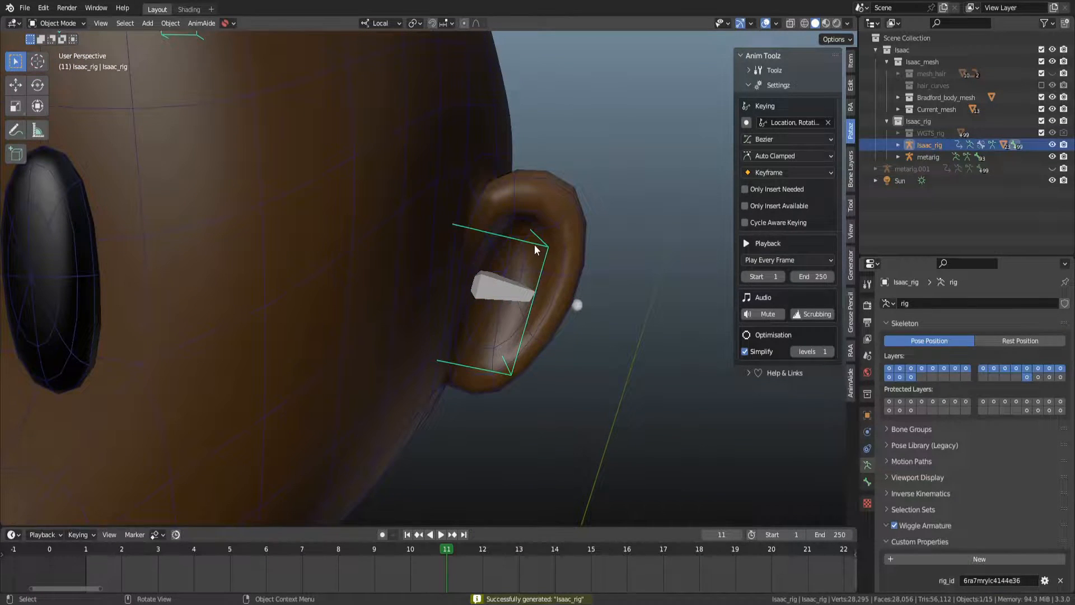
Test-rotate the regenerated left ear bone with trackball rotation, cancelling each rotation.
key("ctrl+Tab")
left_click(535, 247)
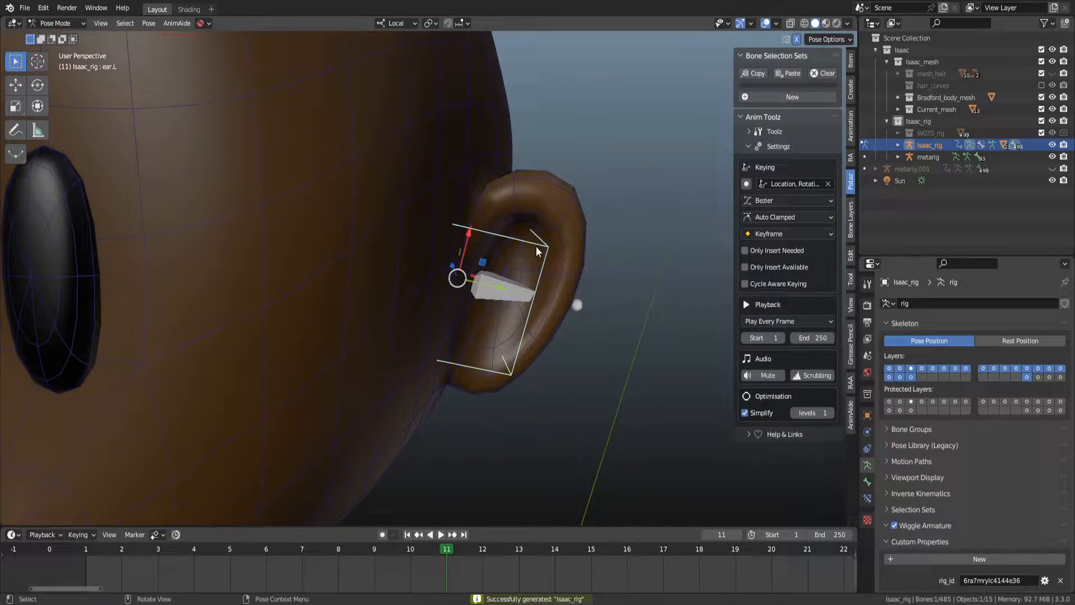
key("r")
key("r")
right_click(549, 254)
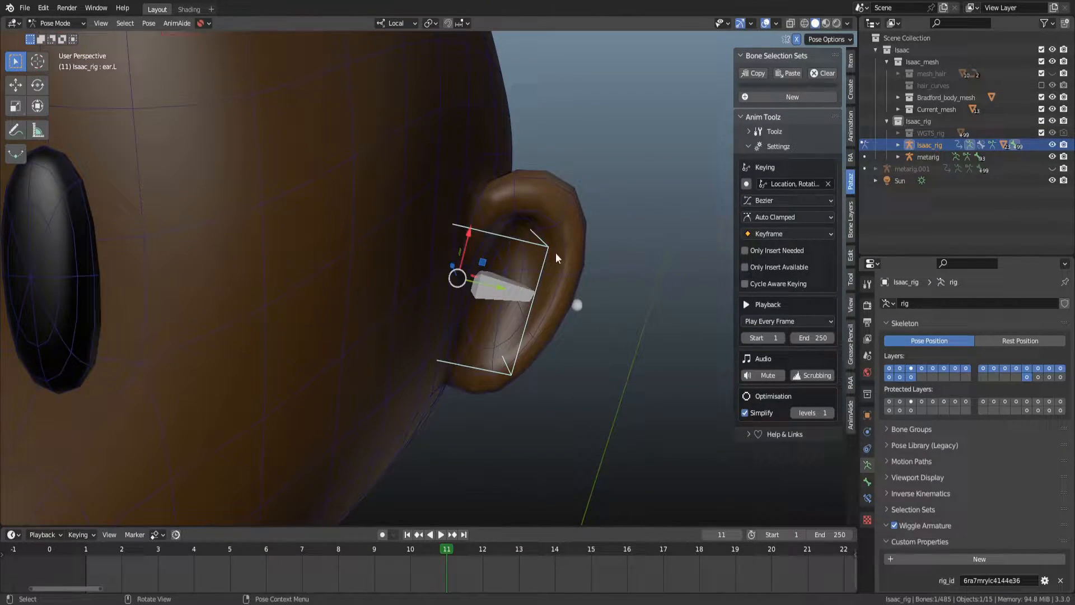
key("r")
key("r")
right_click(579, 263)
Select the metarig's left ear bone in Pose Mode with X-ray on and move it about -0.10, -0.017, 0.30 m.
key("ctrl+Tab")
scroll(582, 288, "down", 5)
left_click(489, 302)
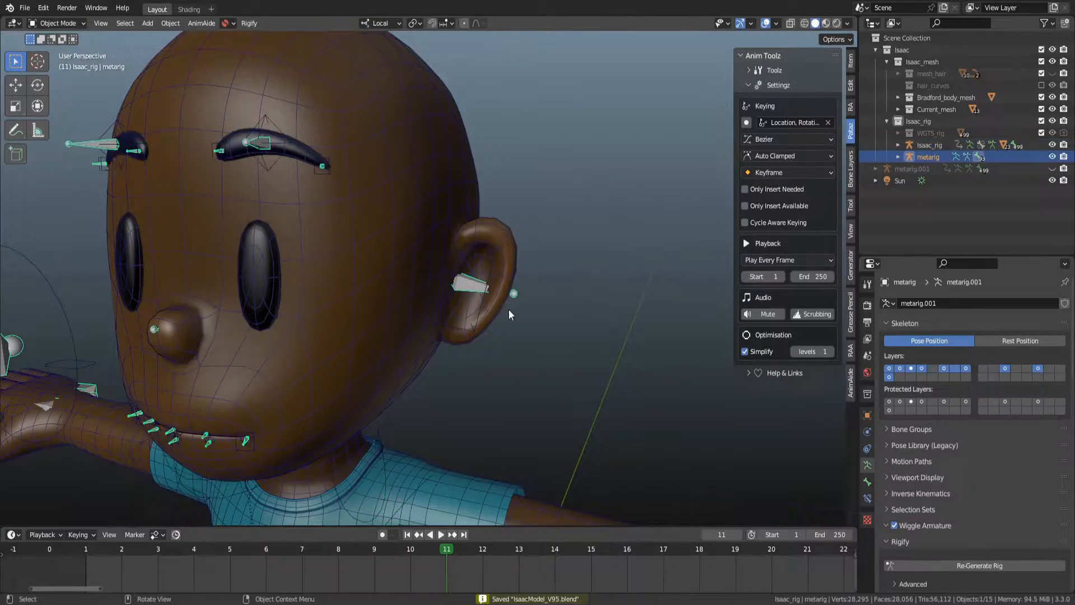
scroll(521, 306, "up", 4)
key("ctrl+Tab")
key("alt+z")
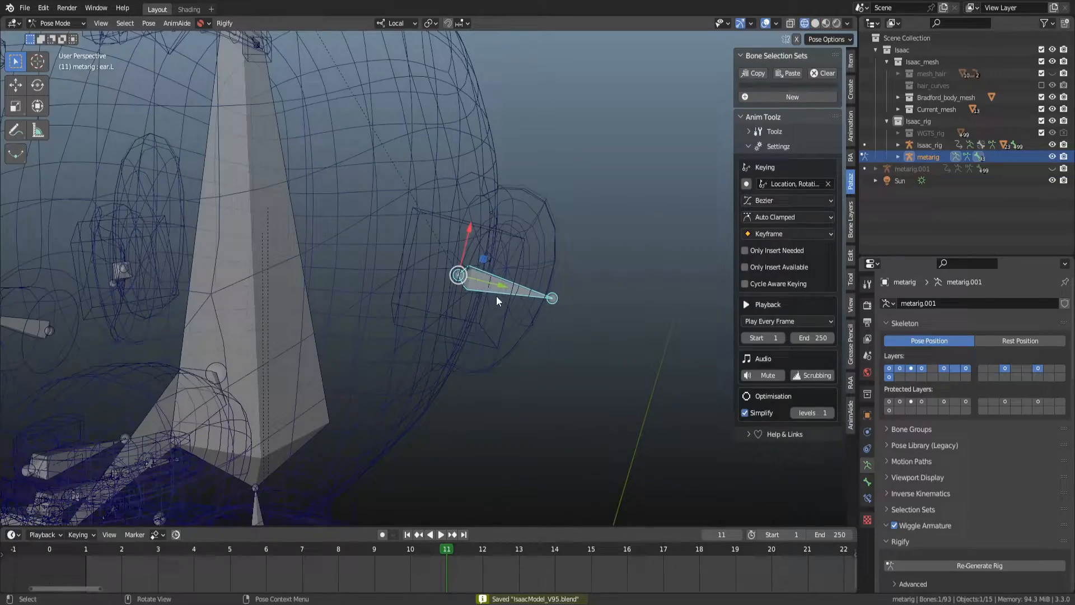
scroll(497, 298, "down", 5)
middle_click_drag(492, 296, 443, 276)
key("g")
left_click(402, 144)
middle_click_drag(475, 189, 501, 207)
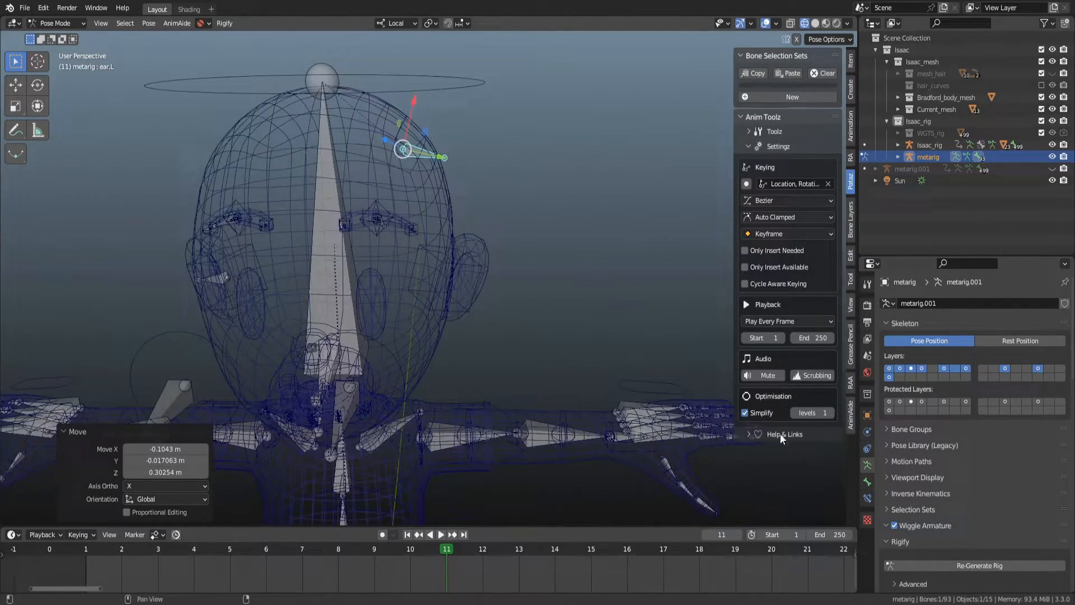
Regenerate the Isaac rig from the metarig.
key("ctrl+space")
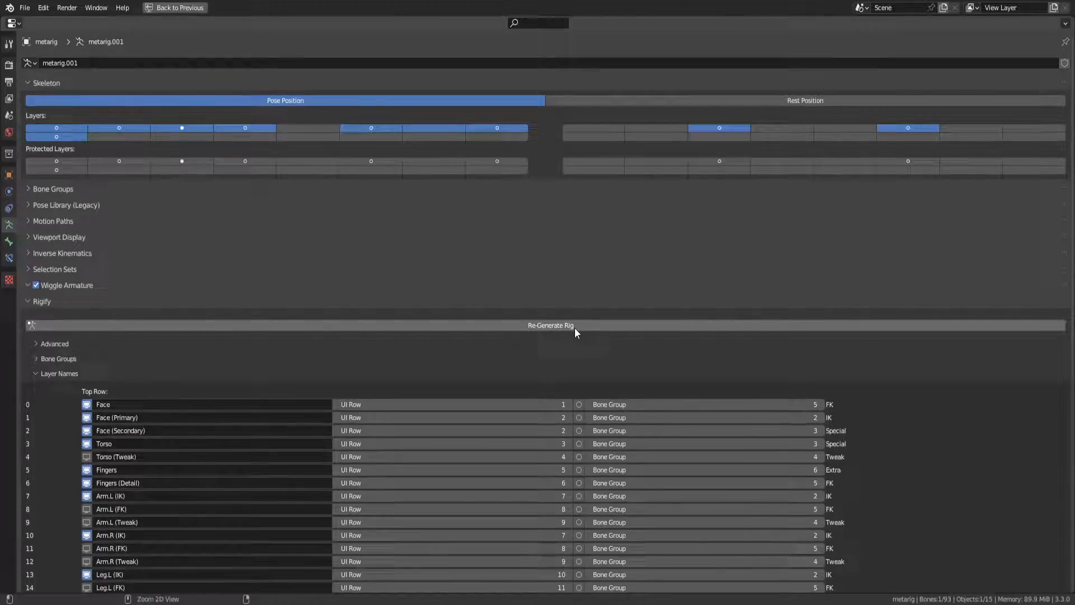
key("ctrl+space")
left_click(1006, 565)
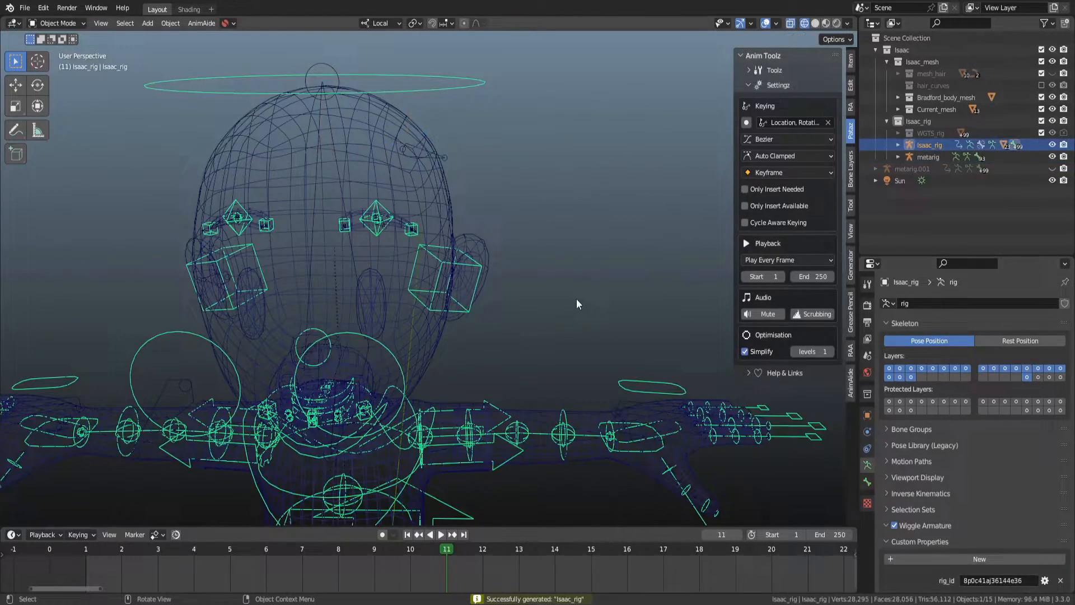
Undo back to the metarig, adjust its left ear bone in Edit Mode and regenerate the rig.
middle_click_drag(529, 223, 497, 223)
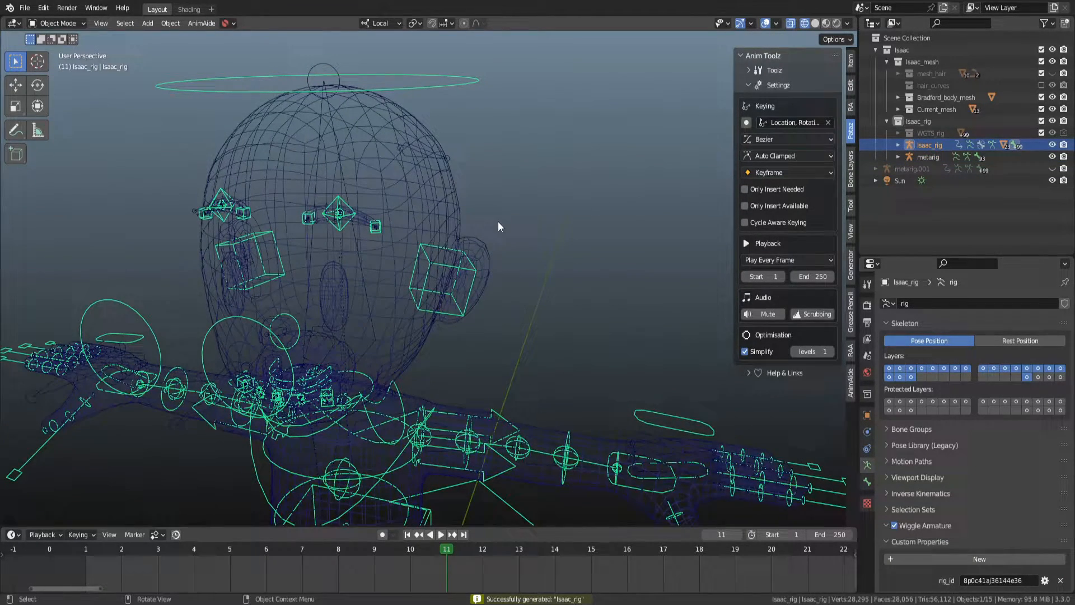
key("ctrl+z")
key("ctrl+z")
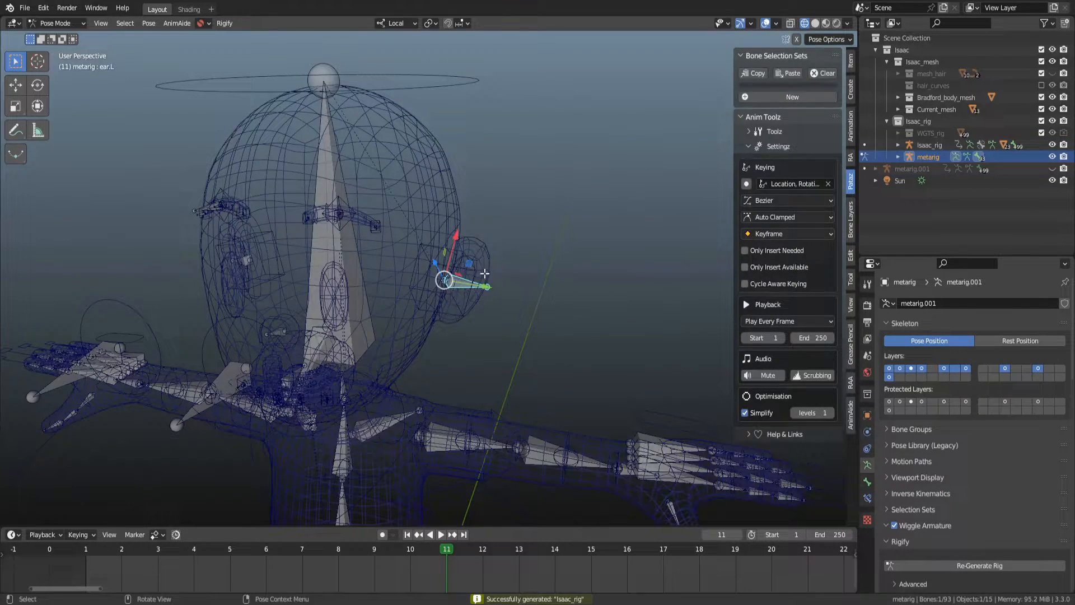
key("Tab")
left_click_drag(454, 284, 426, 147)
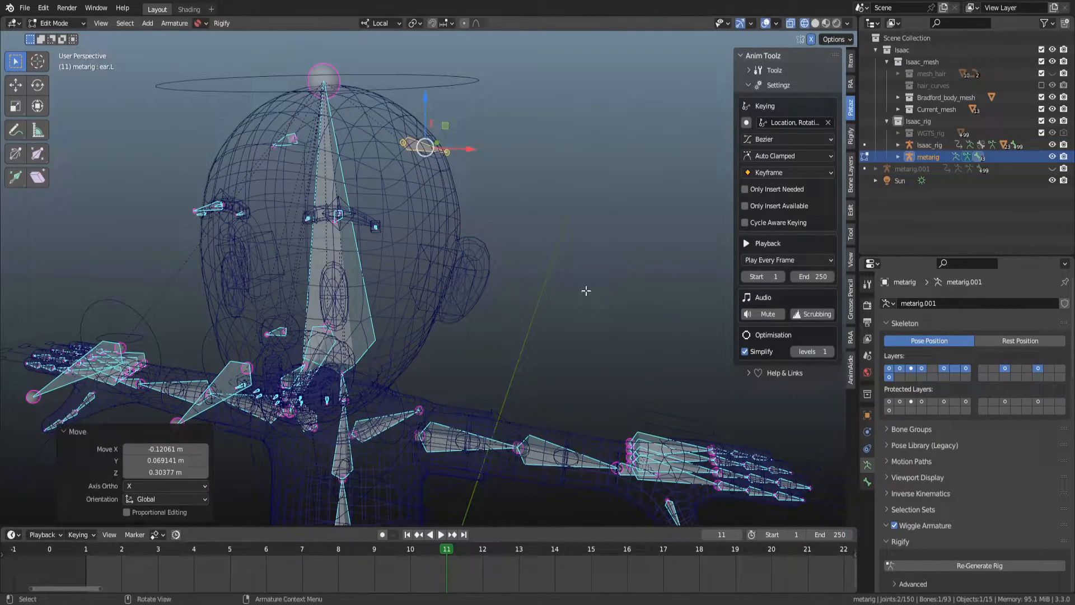
key("ctrl+Tab")
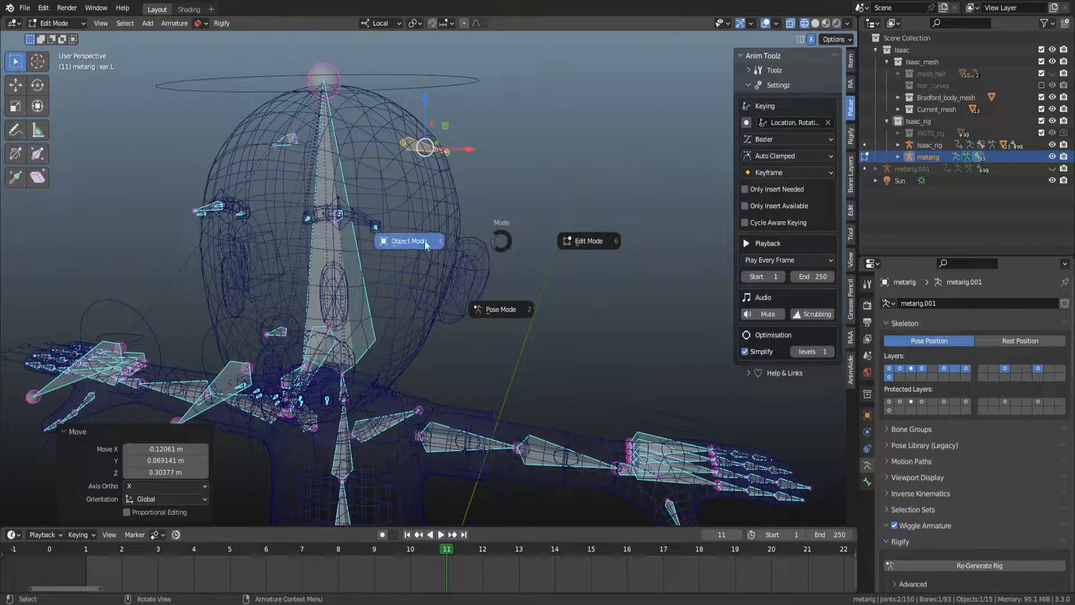
left_click(456, 260)
left_click(979, 565)
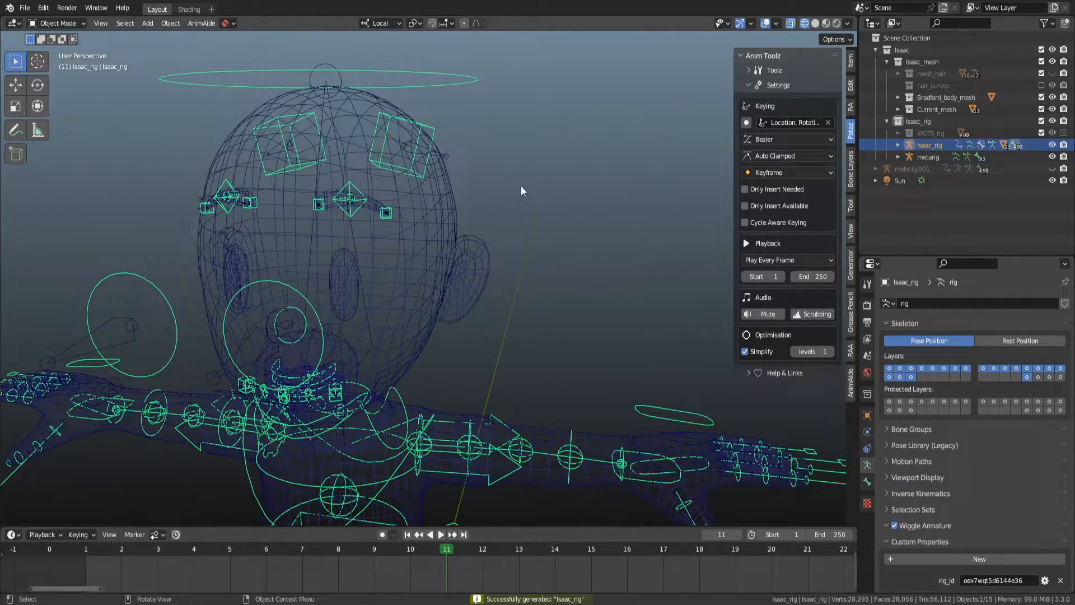
Toggle the shading and test-rotate and move the regenerated left ear control, cancelling each transform.
key("shift+z")
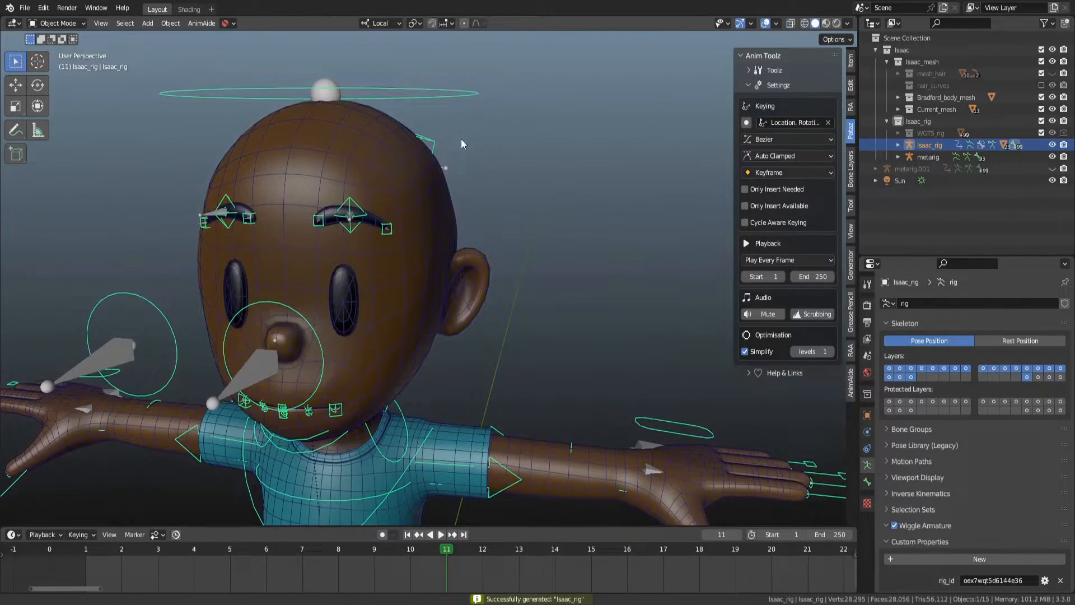
key("shift+z")
key("ctrl+Tab")
left_click(434, 147)
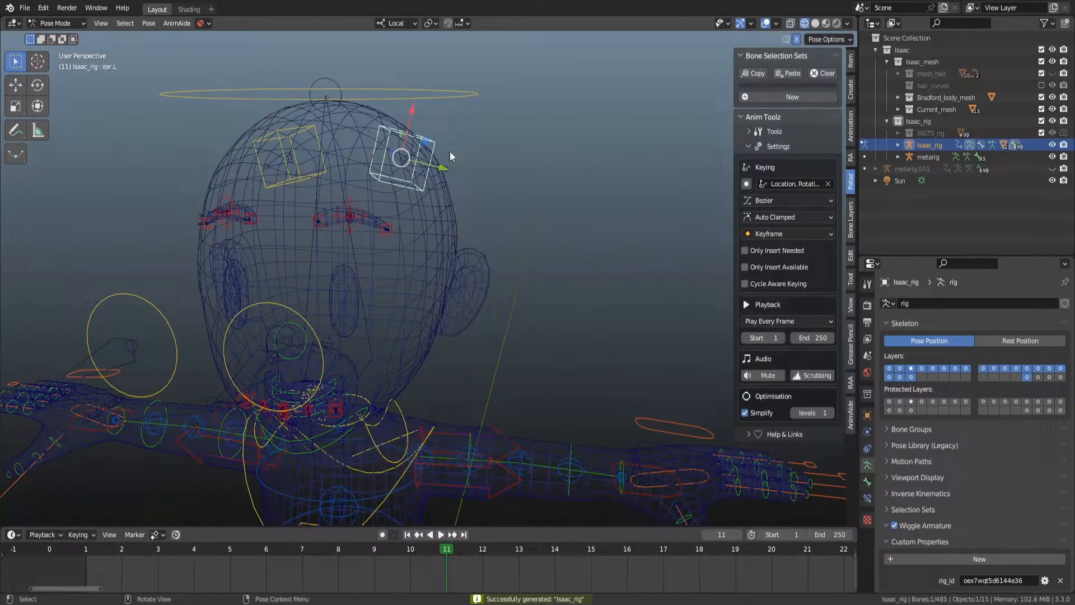
key("r")
key("Escape")
left_click(448, 90)
key("g")
key("Escape")
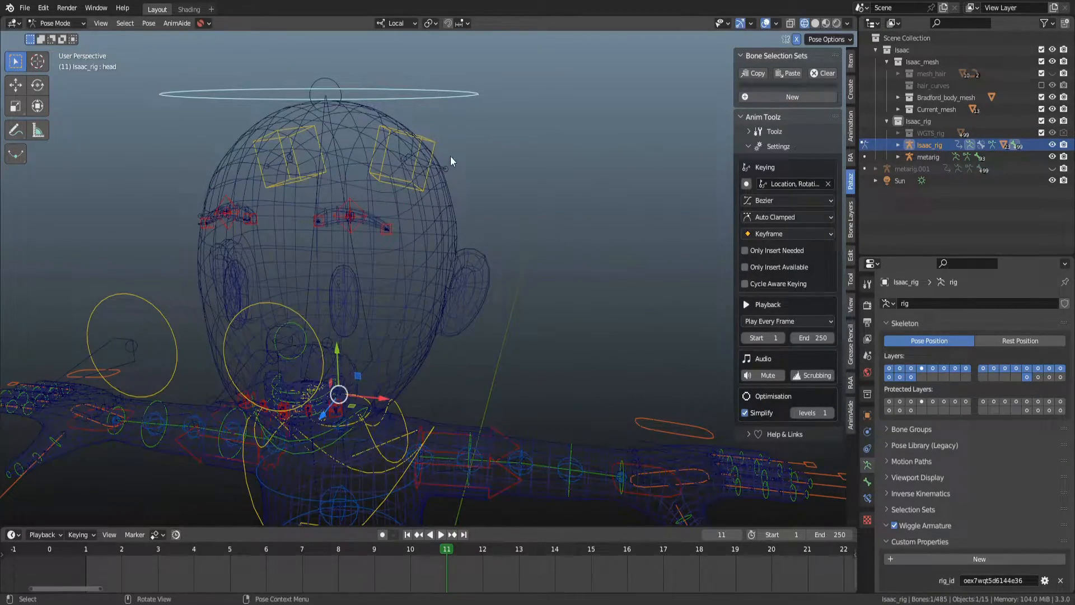
Undo back to the metarig's left ear bone in Pose Mode.
key("ctrl+z")
key("ctrl+z")
key("ctrl+z")
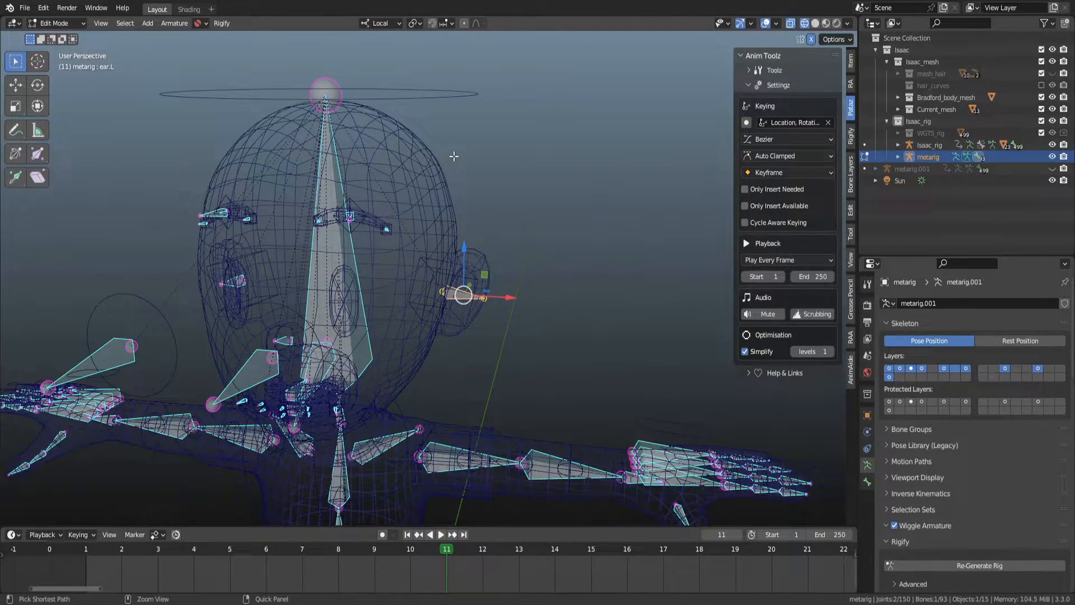
key("ctrl+z")
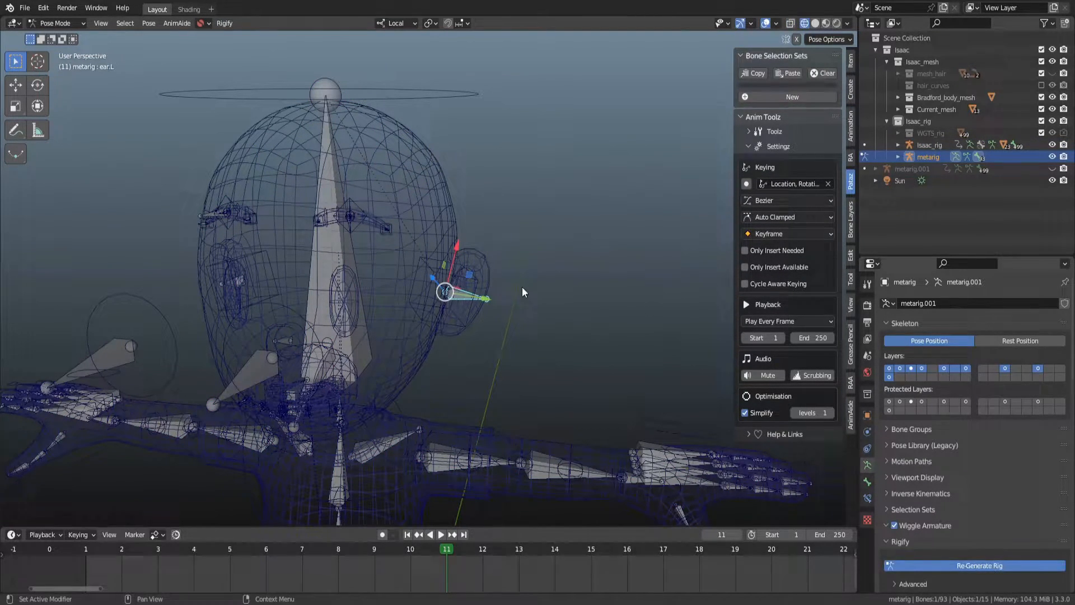
Regenerate the Isaac rig and test-rotate the left ear control with trackball rotation, cancelling it.
left_click(595, 267)
key("r")
key("r")
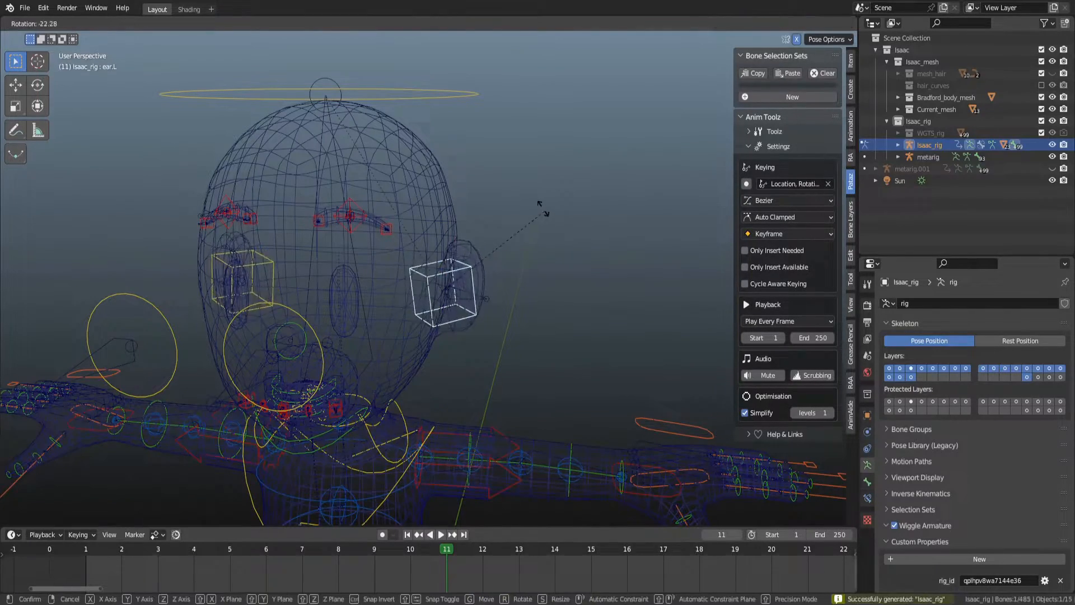
scroll(542, 294, "up", 4)
right_click(498, 320)
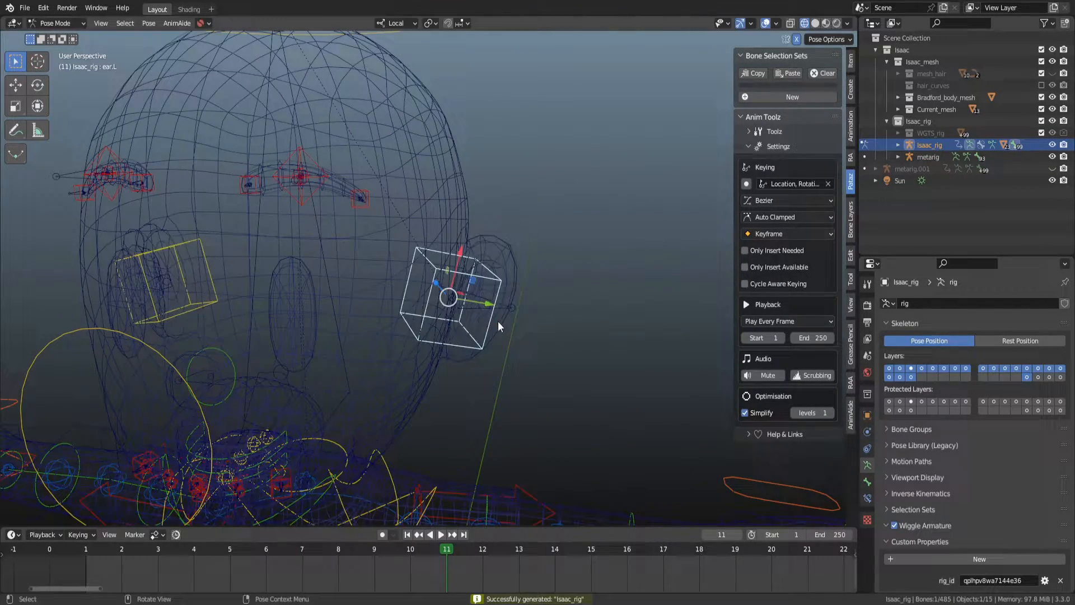
Switch to solid shading, inspect the ear from another angle and save the file.
key("z")
scroll(506, 344, "down", 3)
middle_click_drag(506, 344, 488, 335)
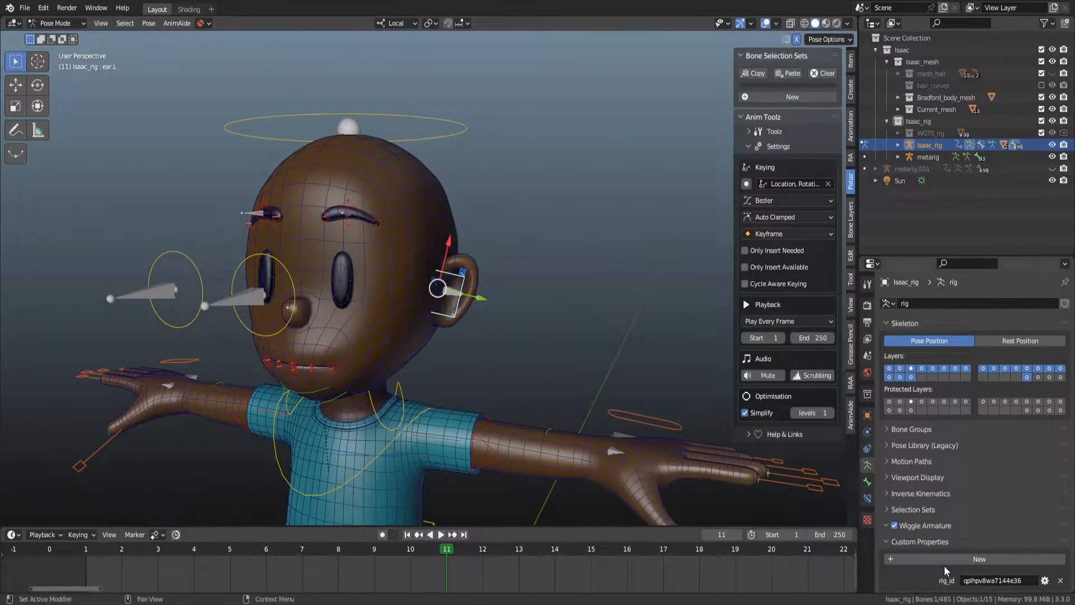
middle_click_drag(477, 344, 452, 296)
scroll(448, 267, "up", 4)
key("ctrl+s")
Add a Copy Location constraint to the lip.T.L bone targeting the lip_master.C.L bone.
scroll(452, 297, "up", 4)
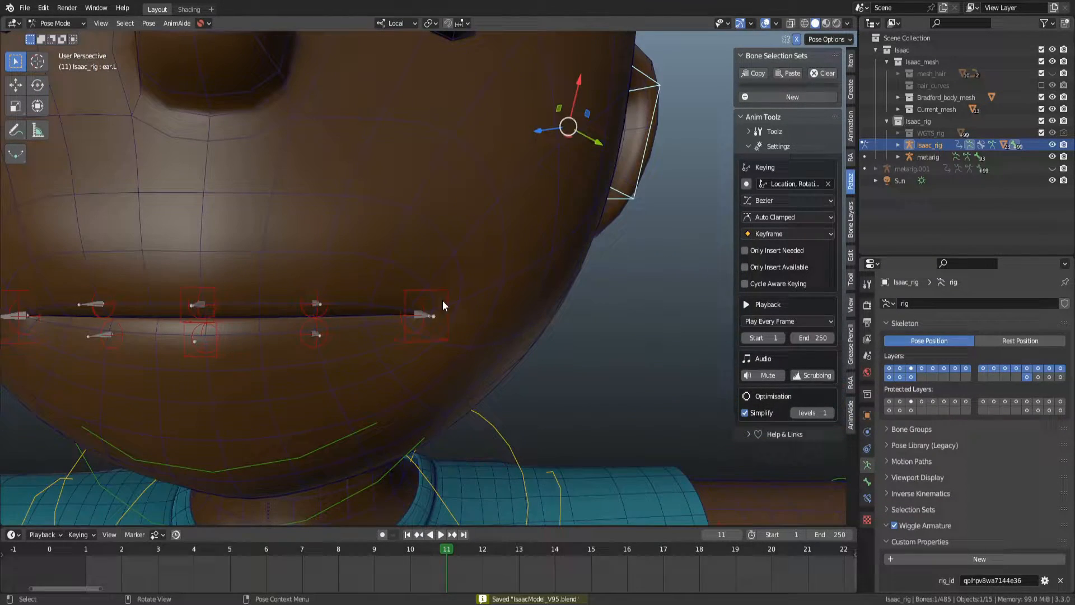
left_click(431, 342)
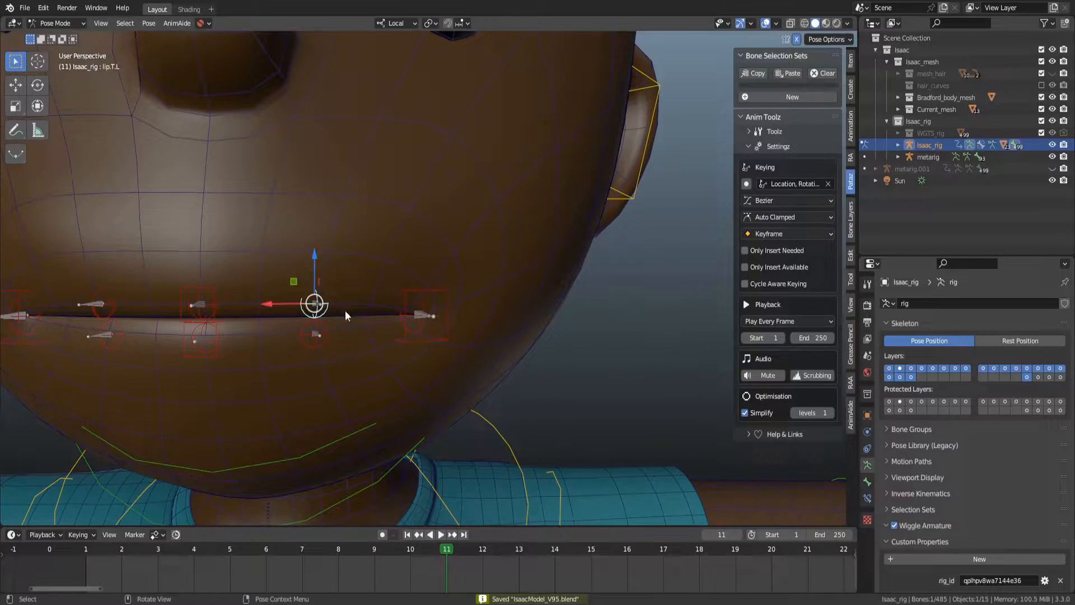
left_click(868, 497)
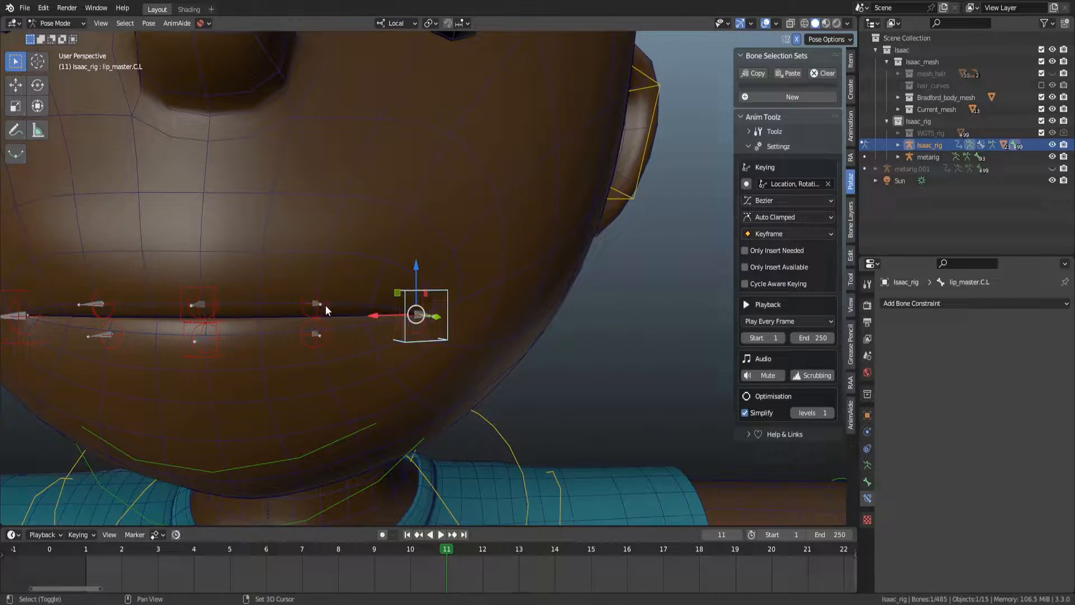
key("ctrl+shift+c")
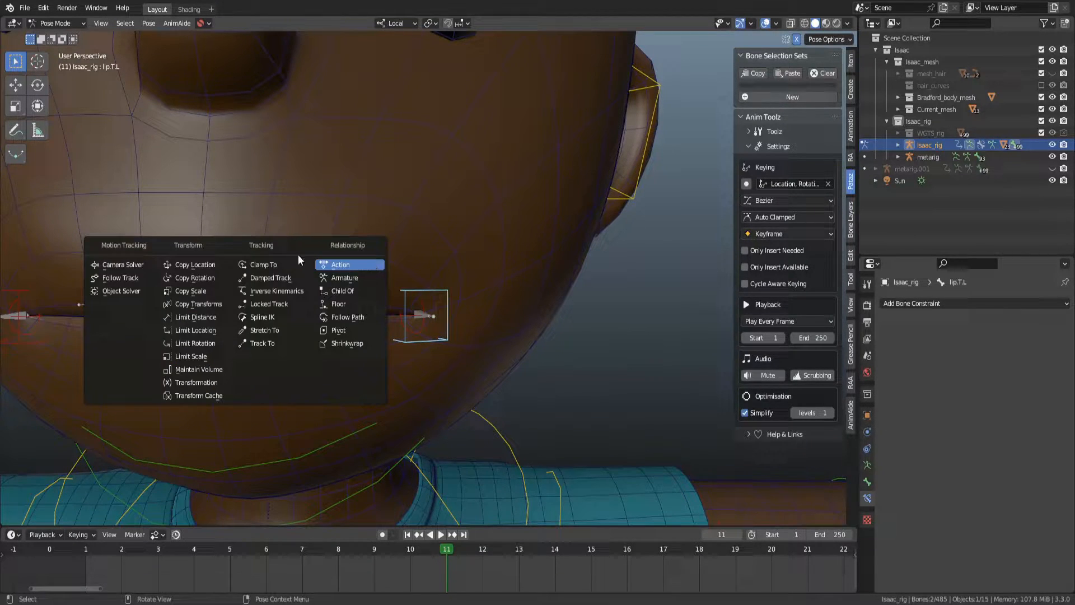
left_click(189, 266)
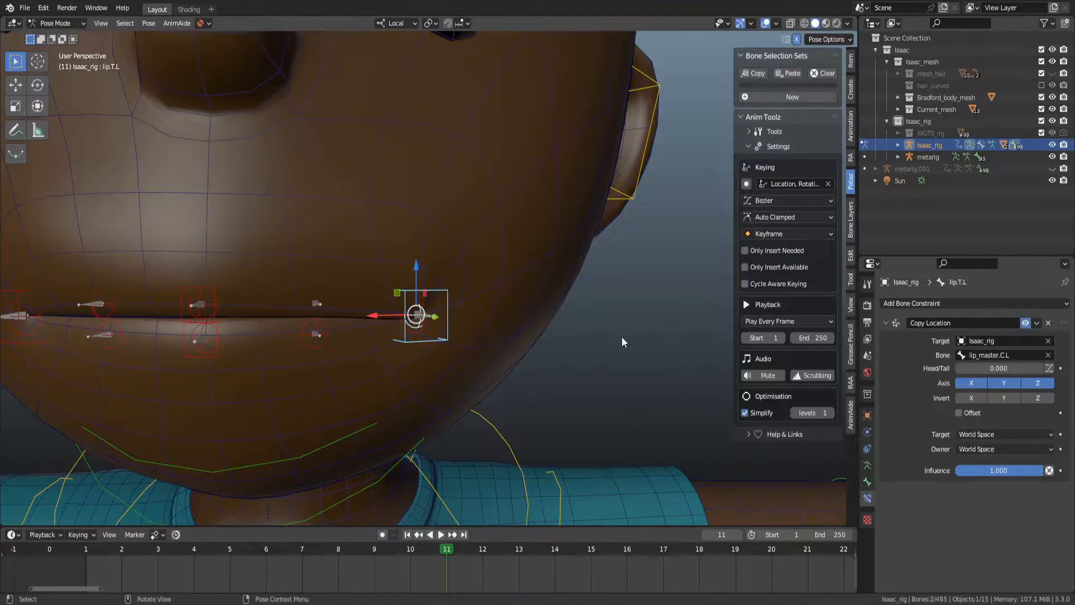
Set the constraint's target and owner spaces to Local Space and enable Offset.
left_click(995, 432)
left_click(978, 506)
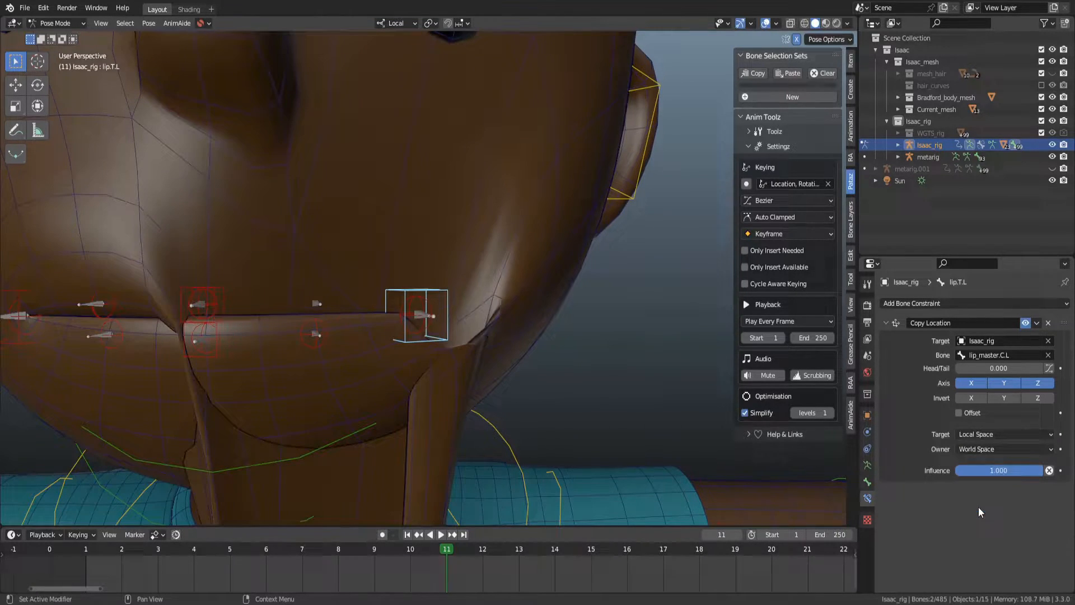
left_click(985, 450)
left_click(990, 520)
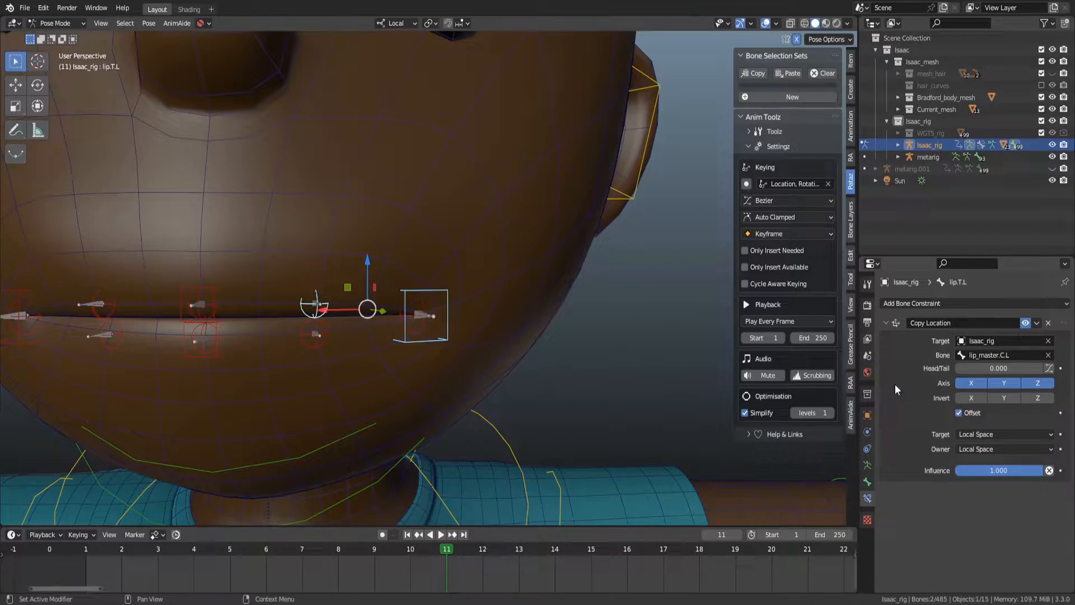
left_click(1027, 472)
Move the lip_master.C.L bone up along Z about 0.039 m to test the lip constraint.
left_click(435, 290)
key("g")
key("z")
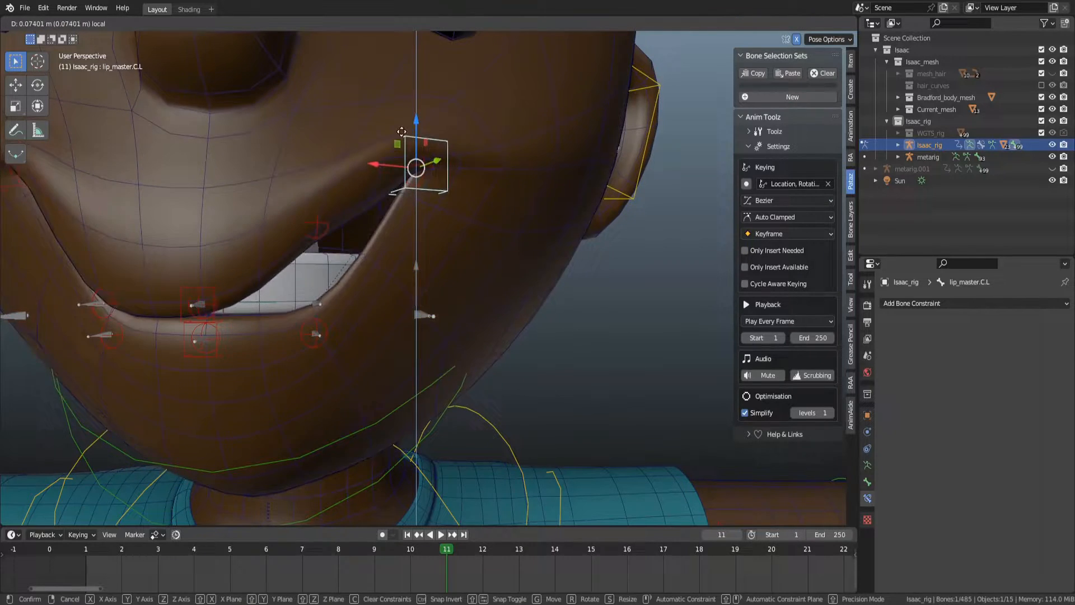
key("Escape")
key("g")
key("z")
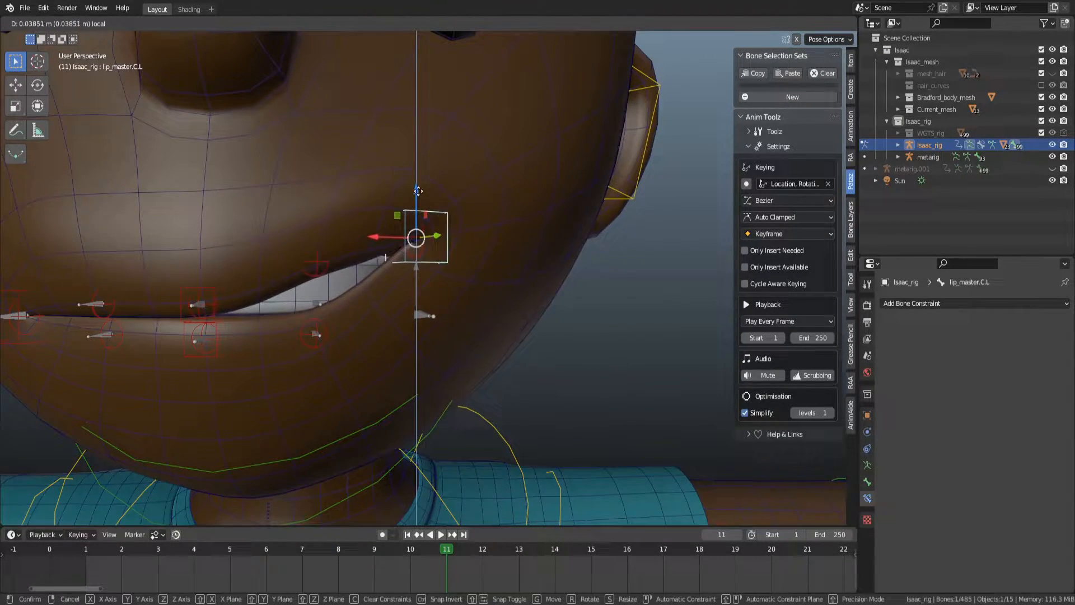
left_click(417, 171)
scroll(516, 258, "down", 4)
Switch to the metarig, regenerate the Isaac rig, and select the lip.T.L bone.
key("ctrl+Tab")
left_click(535, 197)
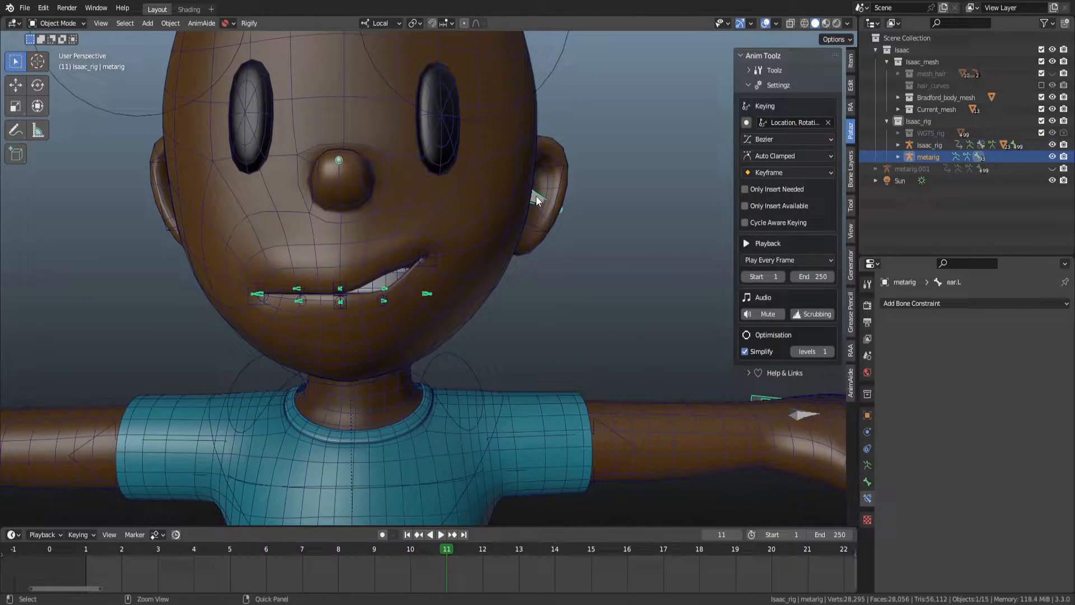
left_click(868, 466)
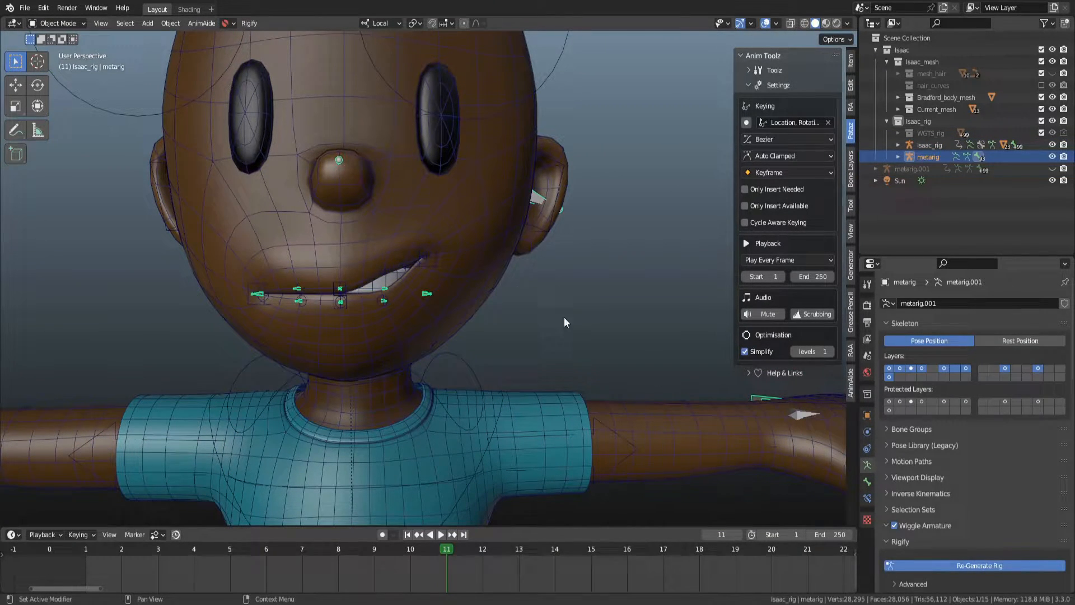
scroll(482, 263, "up", 3)
key("ctrl+Tab")
left_click(355, 294)
scroll(358, 303, "up", 2)
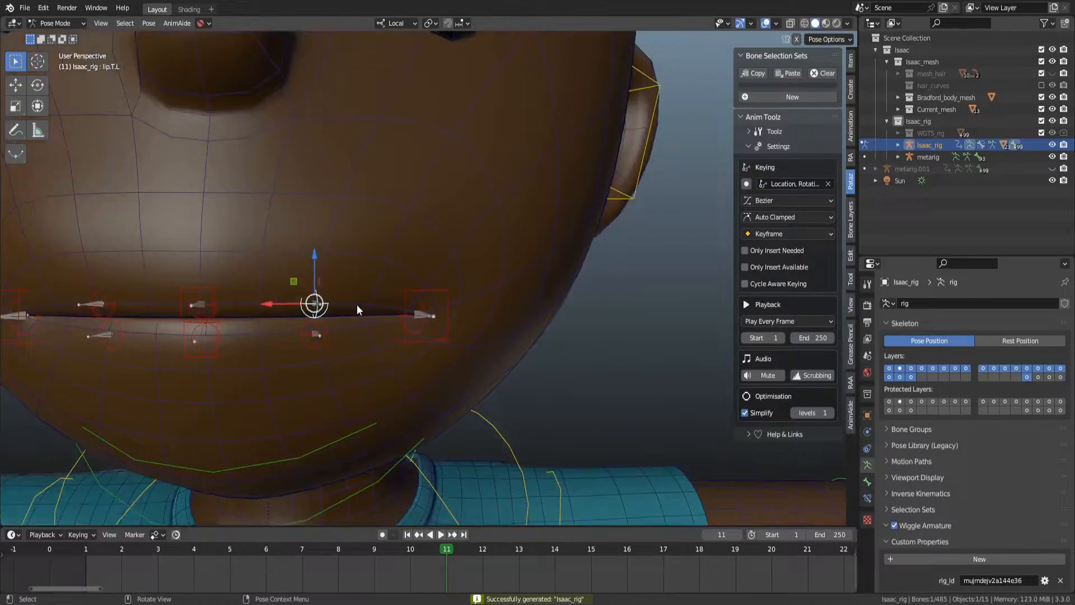
scroll(357, 303, "up", 2)
Check the lip.T.L bone's constraints, test-move it with the move cancelled, and save the file.
left_click(867, 498)
scroll(515, 358, "down", 4)
scroll(380, 308, "down", 2)
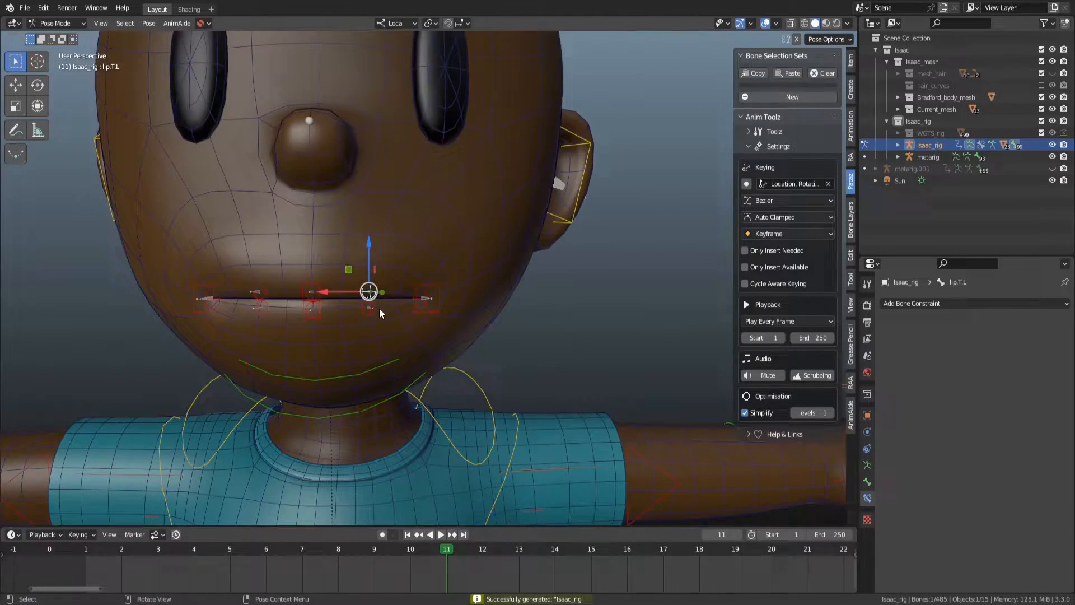
key("g")
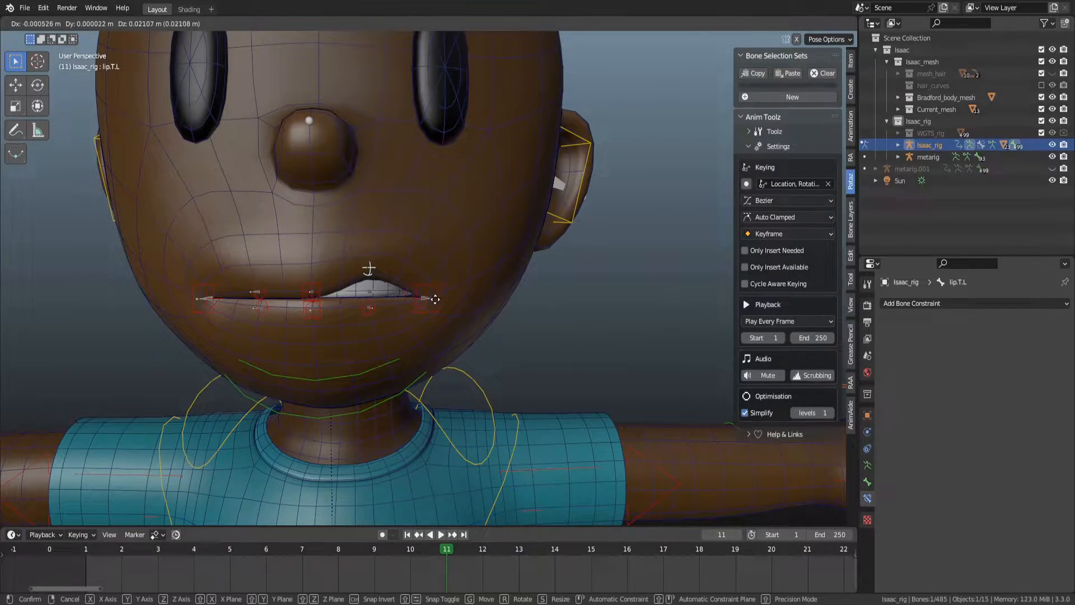
right_click(445, 285)
middle_click_drag(445, 285, 291, 137)
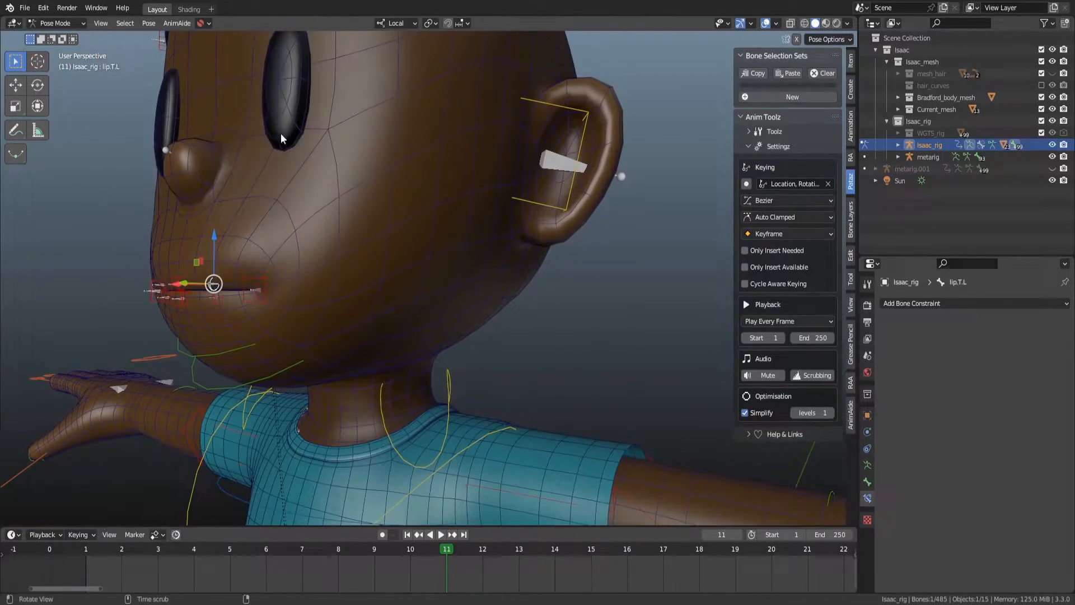
middle_click_drag(314, 184, 506, 240)
left_click_drag(506, 241, 495, 236, "alt")
scroll(501, 252, "down", 2)
key("ctrl+s")
Select the left palm control in Pose Mode and test-rotate it about Z, cancelling the rotation.
key("ctrl+Tab")
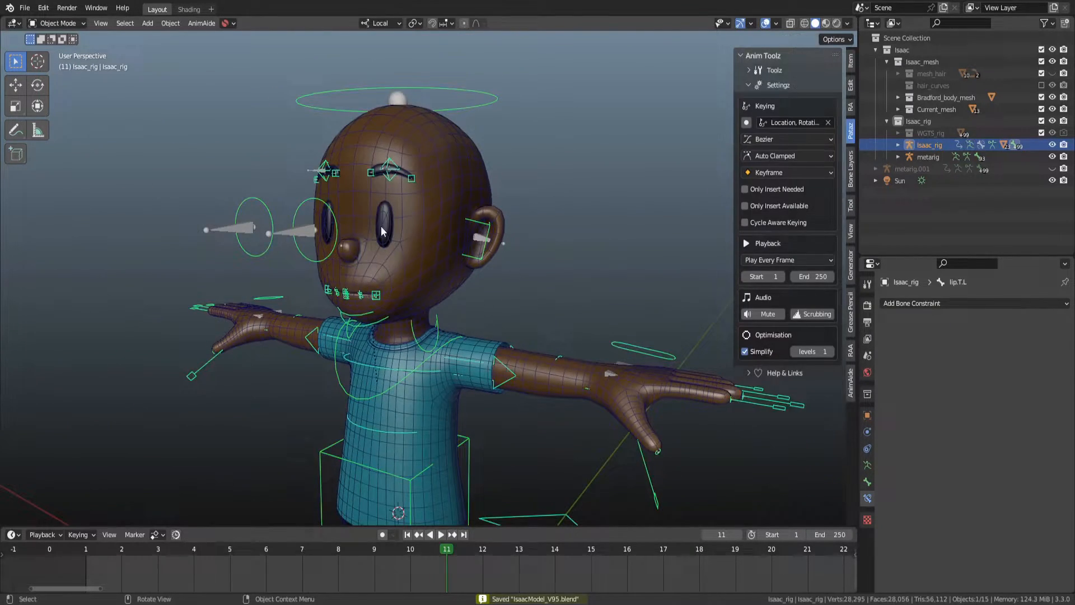
left_click(465, 280)
middle_click_drag(469, 282, 553, 327, "shift")
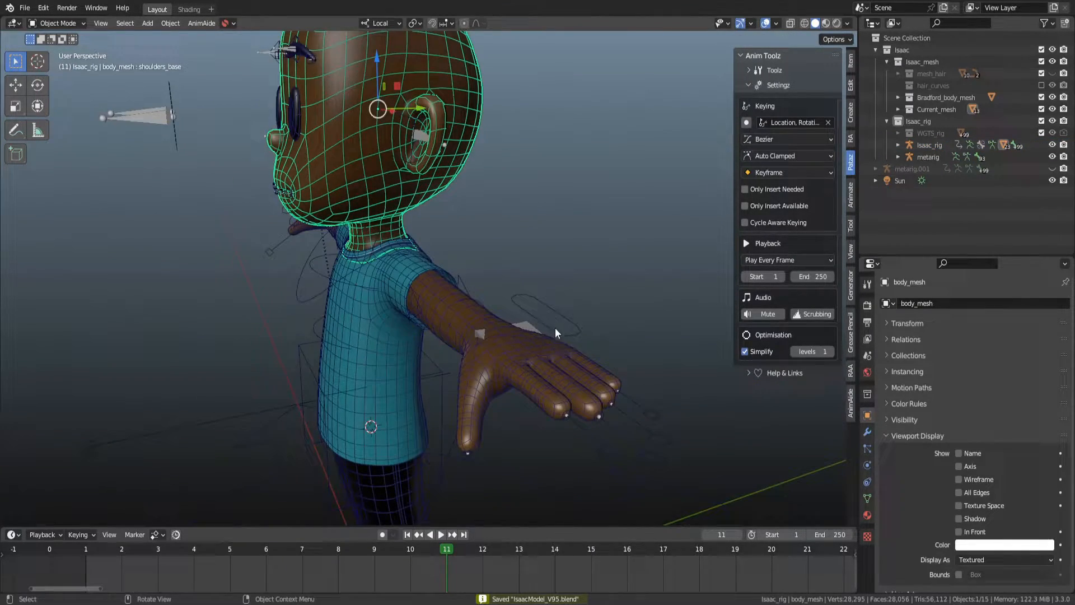
left_click(570, 334)
key("ctrl+Tab")
left_click(574, 334)
key("r")
key("z")
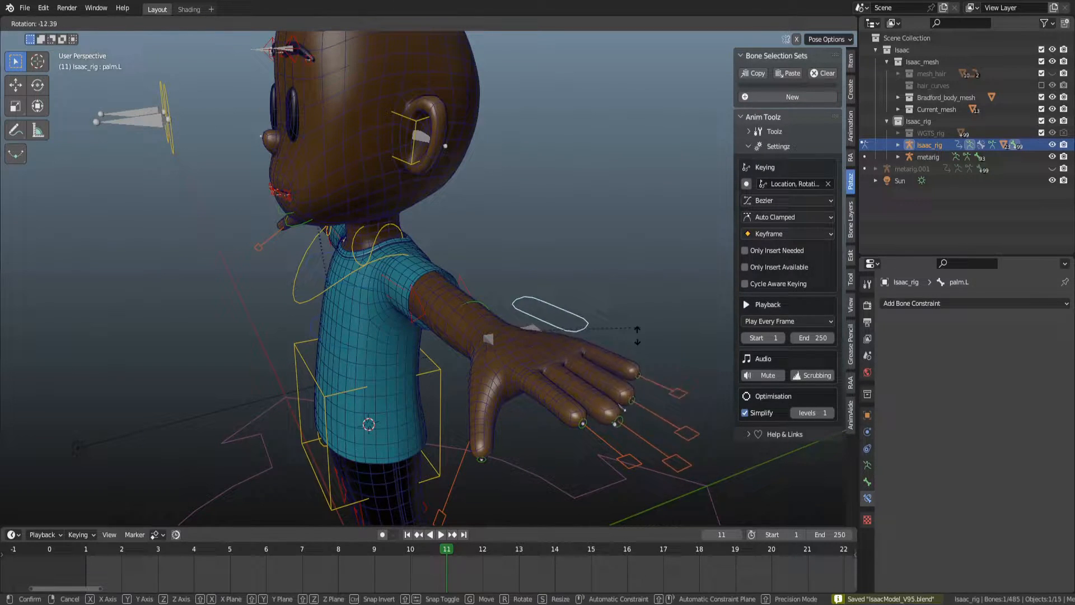
right_click(644, 275)
Test-rotate the left palm control about X and test-scale it, cancelling both.
middle_click_drag(644, 279, 655, 214)
key("r")
key("x")
right_click(580, 376)
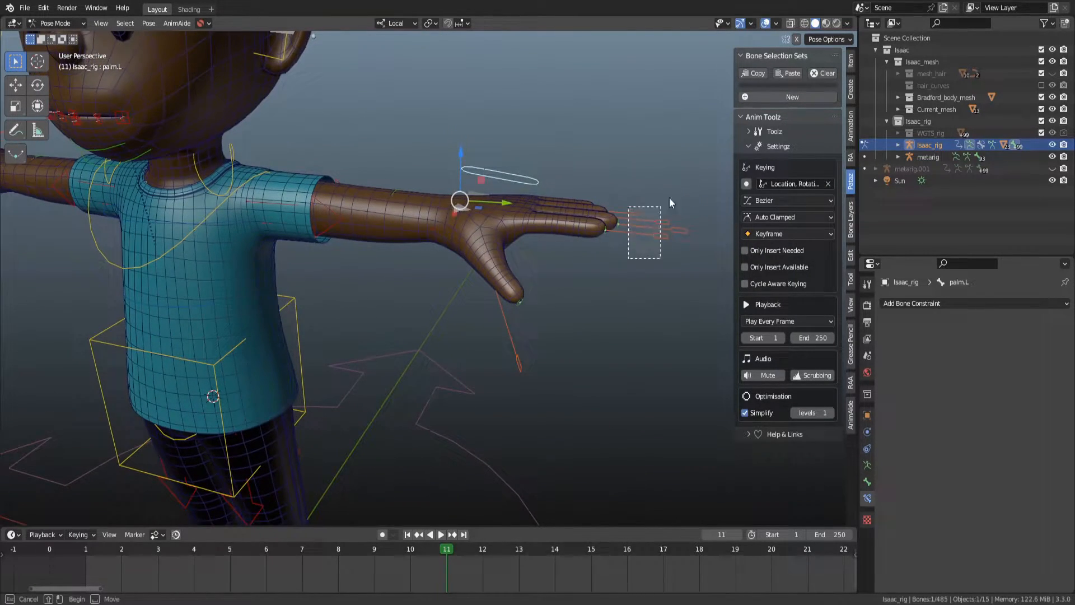
key("s")
right_click(638, 186)
Switch the transform orientation, then test-scale and test-rotate the left palm control about X, cancelling both.
key("comma")
left_click(615, 314)
key("comma")
left_click(563, 227)
key("comma")
left_click(598, 316)
key("s")
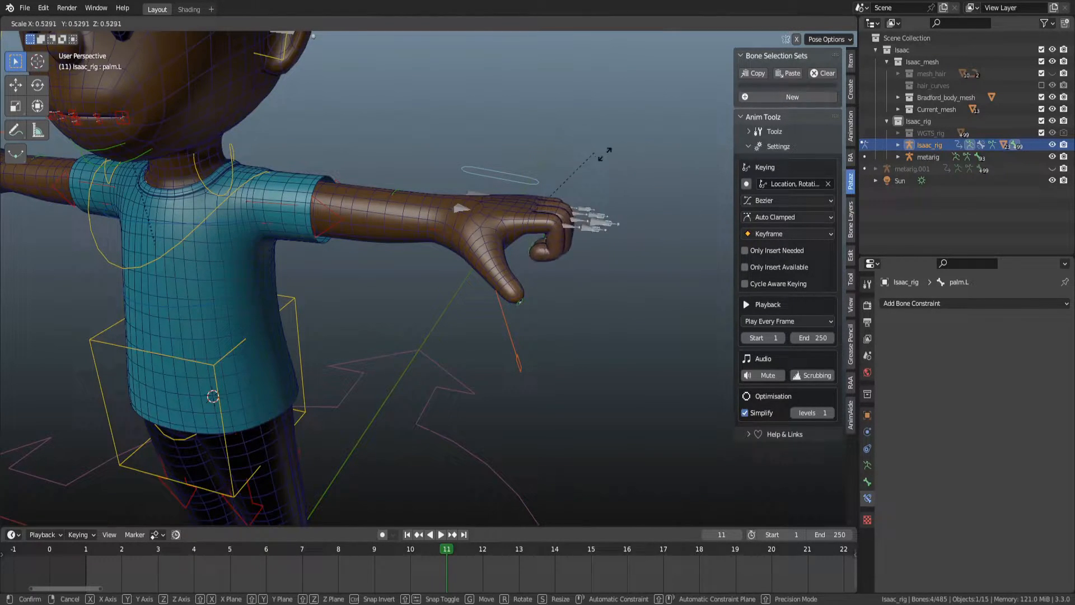
key("x")
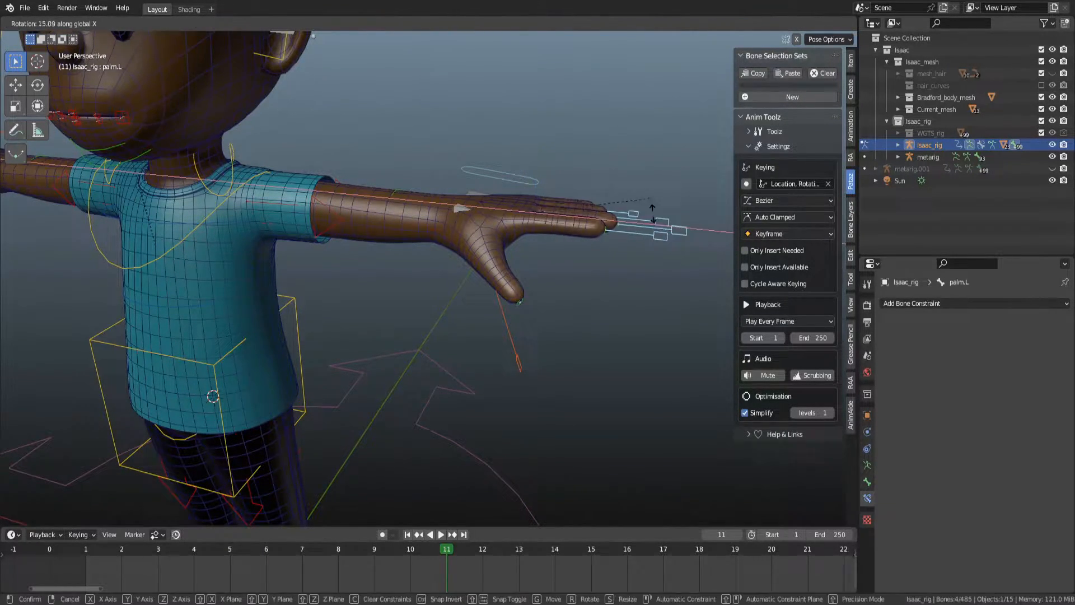
right_click(651, 203)
Change the transform orientation again and test-rotate the left palm control, undoing the rotation.
key("comma")
left_click(722, 225)
key("r")
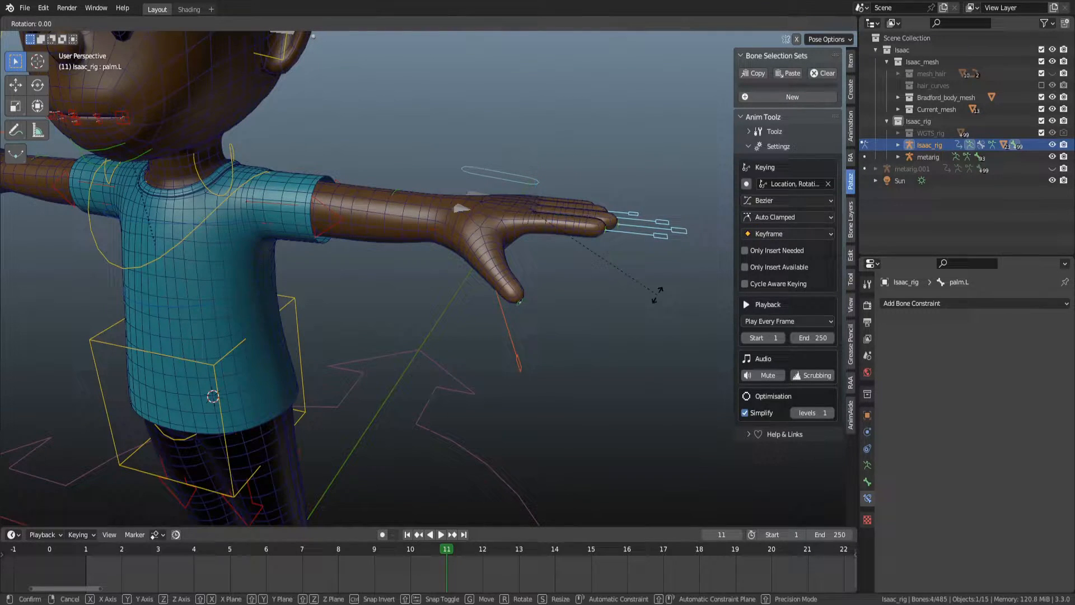
right_click(664, 363)
key("shift+z")
key("shift+z")
key("z")
left_click(731, 352)
key("ctrl+z")
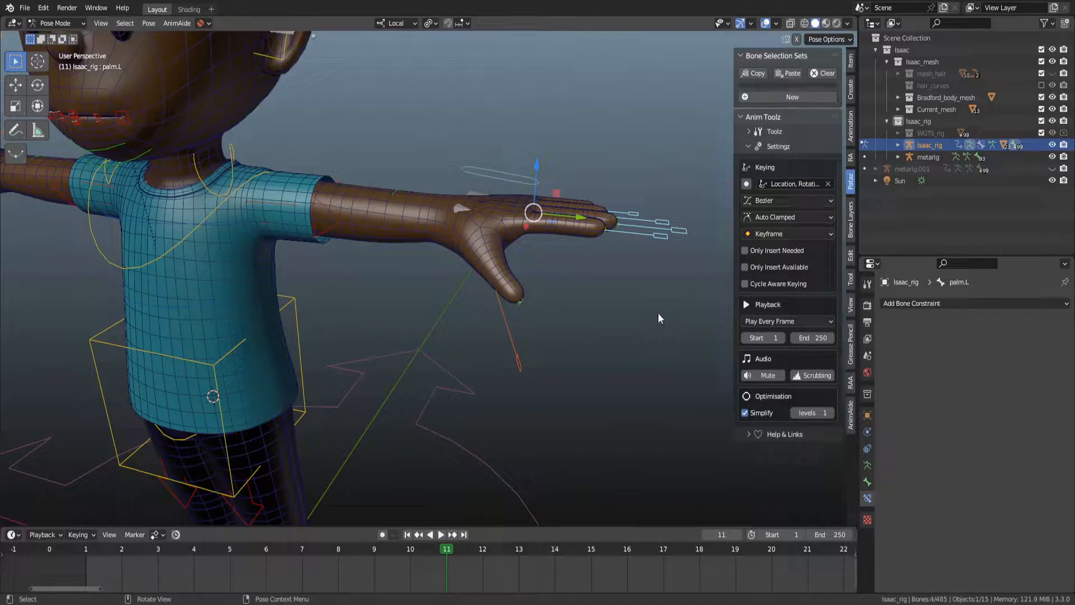
Test-scale the left palm control, then select the left thumb master control and test-scale it, cancelling both.
key("s")
right_click(572, 287)
middle_click_drag(527, 313, 579, 293)
left_click(593, 287)
key("z")
left_click(616, 337)
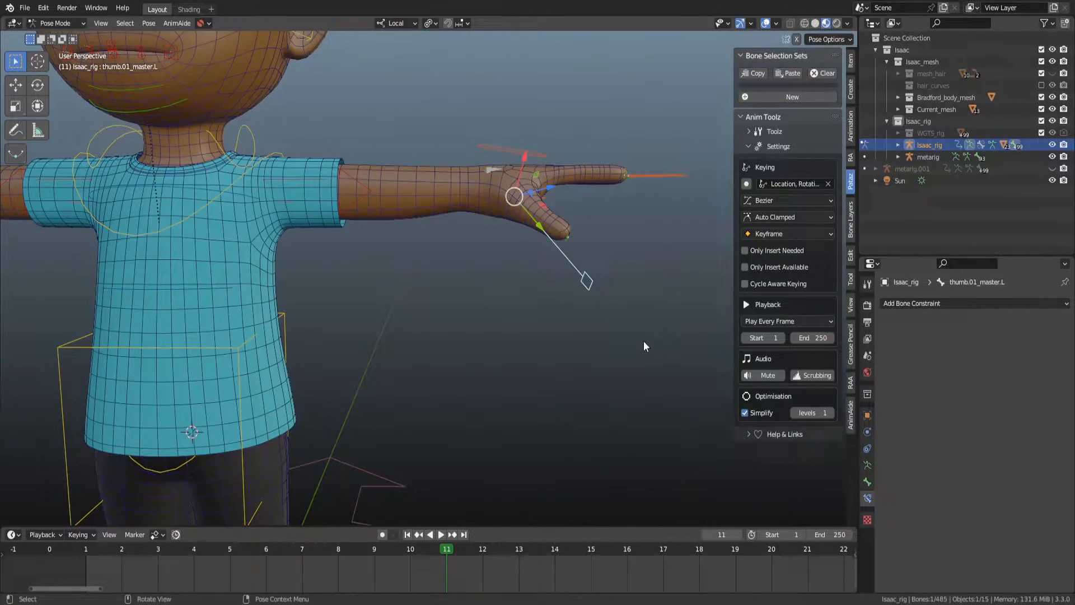
key("s")
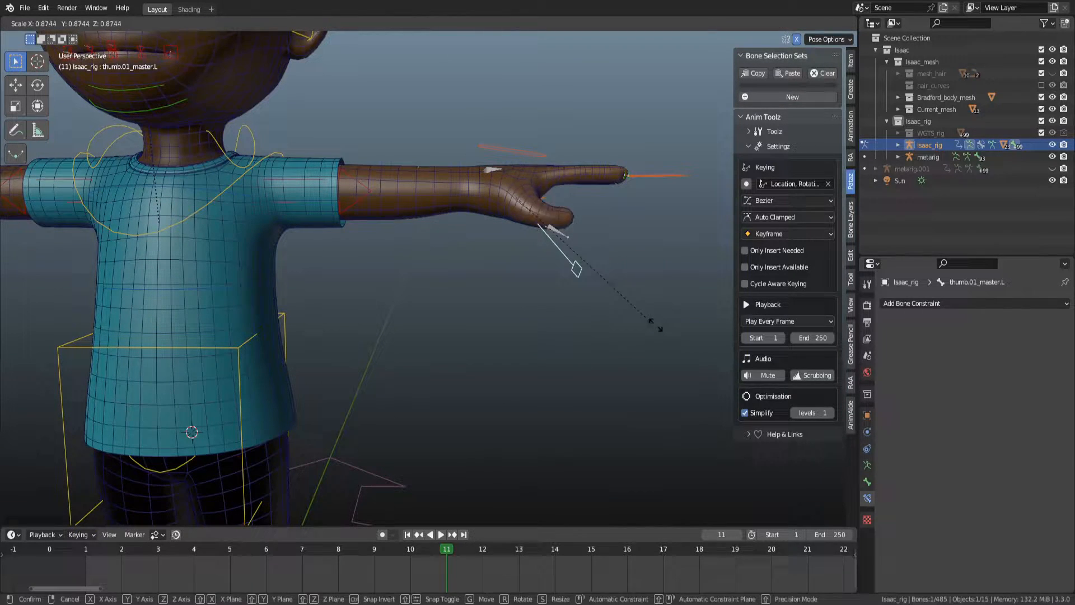
right_click(626, 316)
Switch the rig to Object Mode and save the file.
scroll(374, 275, "down", 2)
middle_click_drag(374, 274, 546, 308, "shift")
key("ctrl+Tab")
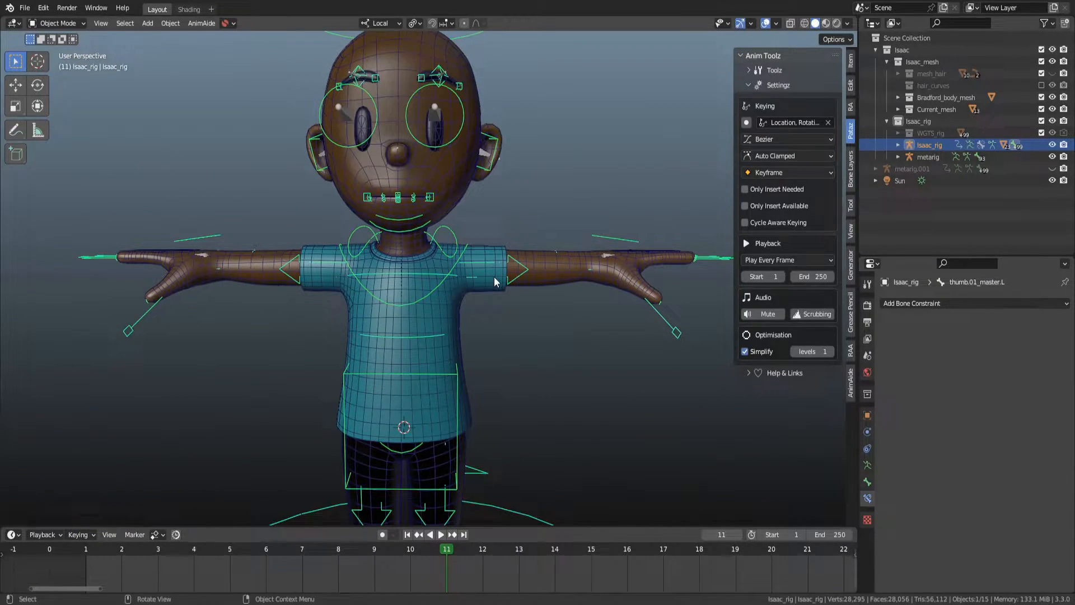
scroll(492, 276, "down", 3)
key("ctrl+s")
Return the rig to Pose Mode and test-move the eye controls, cancelling each move.
scroll(488, 242, "up", 5)
middle_click_drag(489, 241, 519, 281, "shift")
scroll(519, 281, "up", 6, "alt")
scroll(508, 279, "down", 16, "alt")
scroll(473, 289, "up", 2, "alt")
scroll(473, 289, "up", 1, "alt")
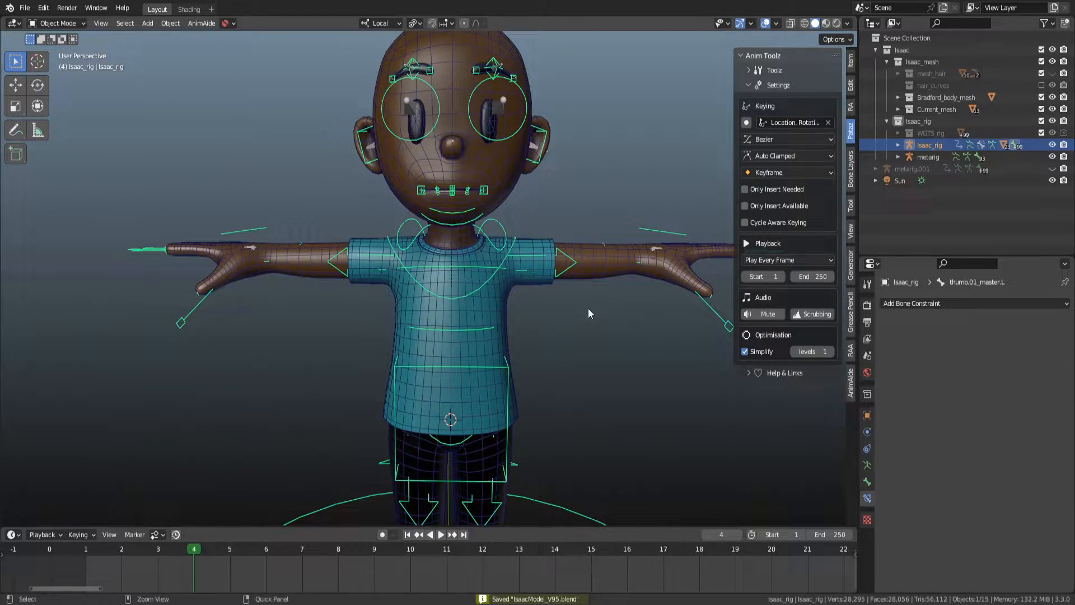
key("ctrl+Tab")
left_click(502, 223)
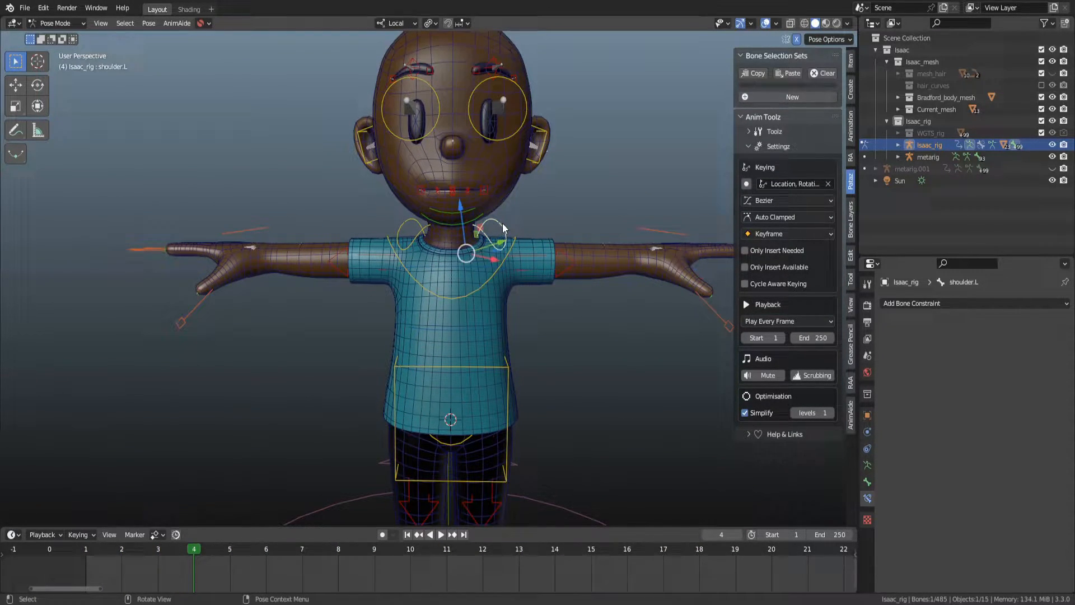
scroll(549, 238, "down", 1)
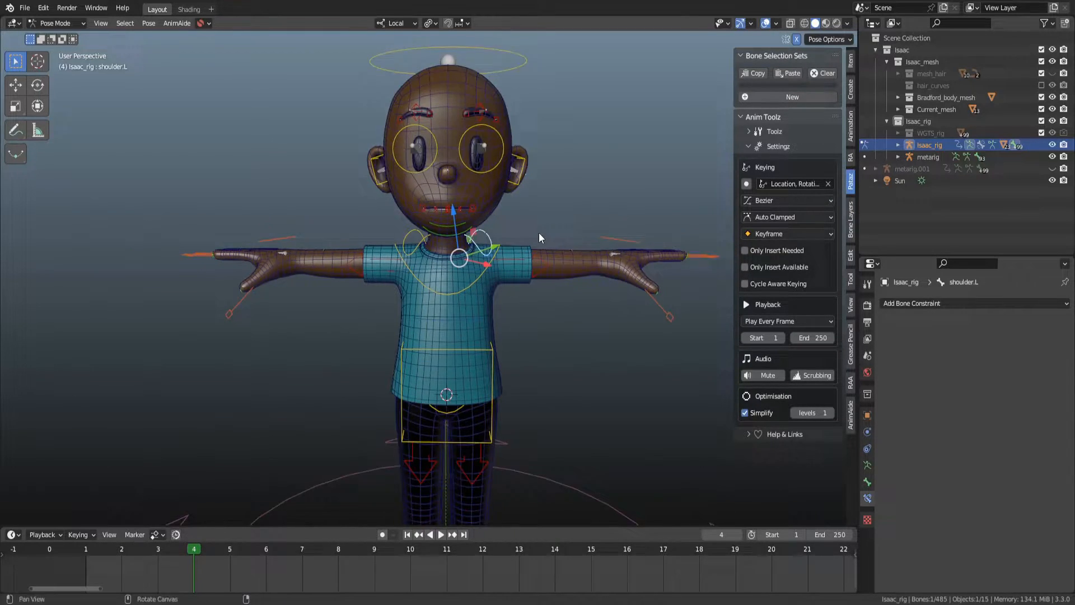
scroll(535, 247, "down", 1)
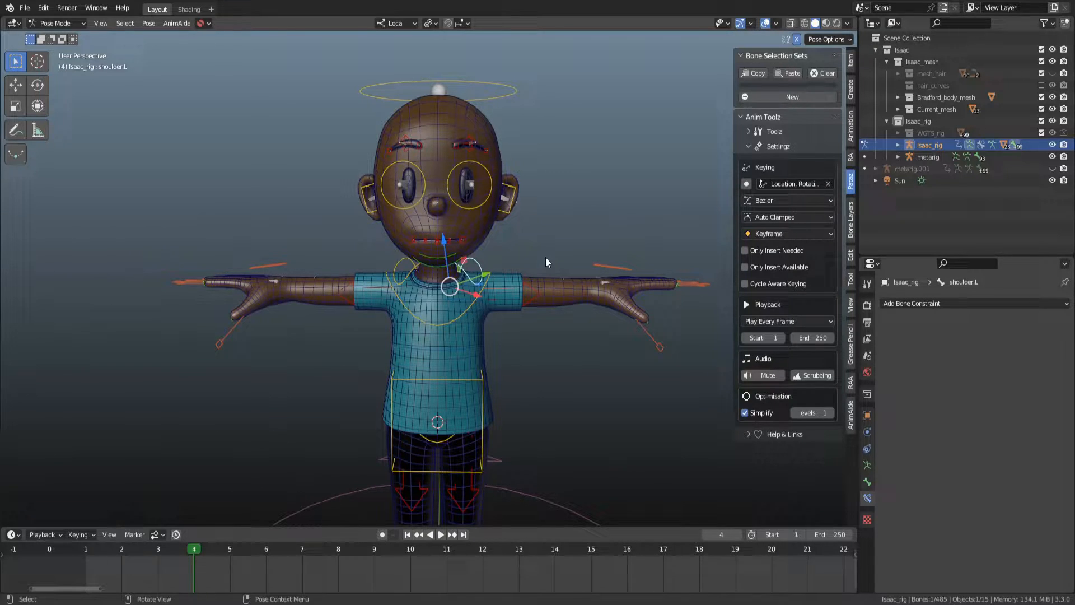
left_click(481, 207)
left_click(415, 211, "shift")
key("g")
right_click(431, 215)
left_click(471, 206)
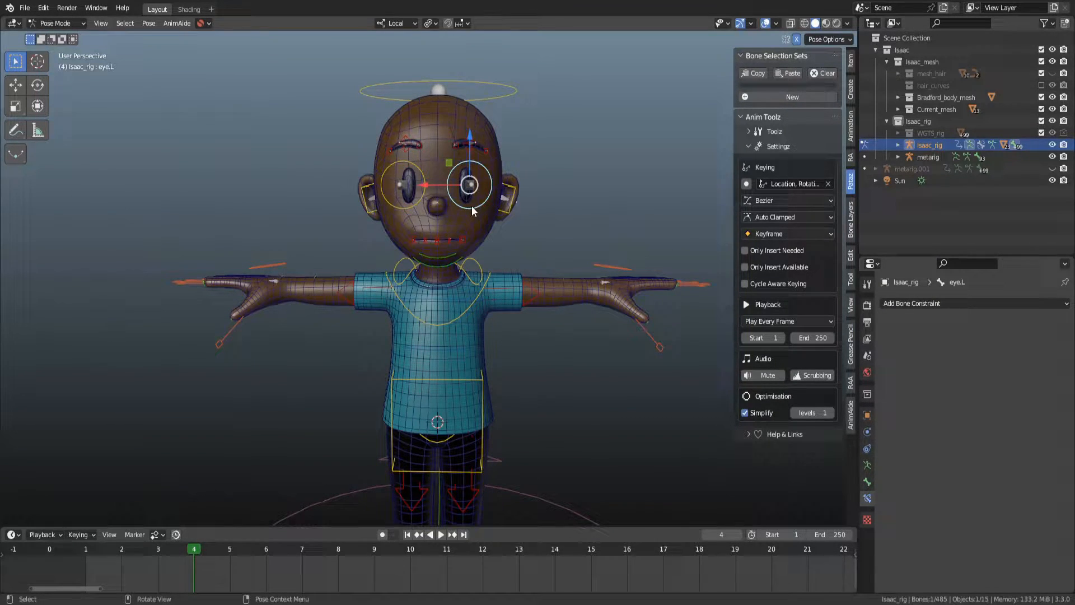
key("g")
right_click(520, 222)
Select the lip_master.C.L control and test-move and test-rotate it, cancelling both.
middle_click_drag(520, 223, 464, 273)
scroll(470, 259, "up", 3)
scroll(466, 222, "up", 4)
left_click(496, 242)
scroll(497, 224, "up", 3)
scroll(497, 228, "down", 5)
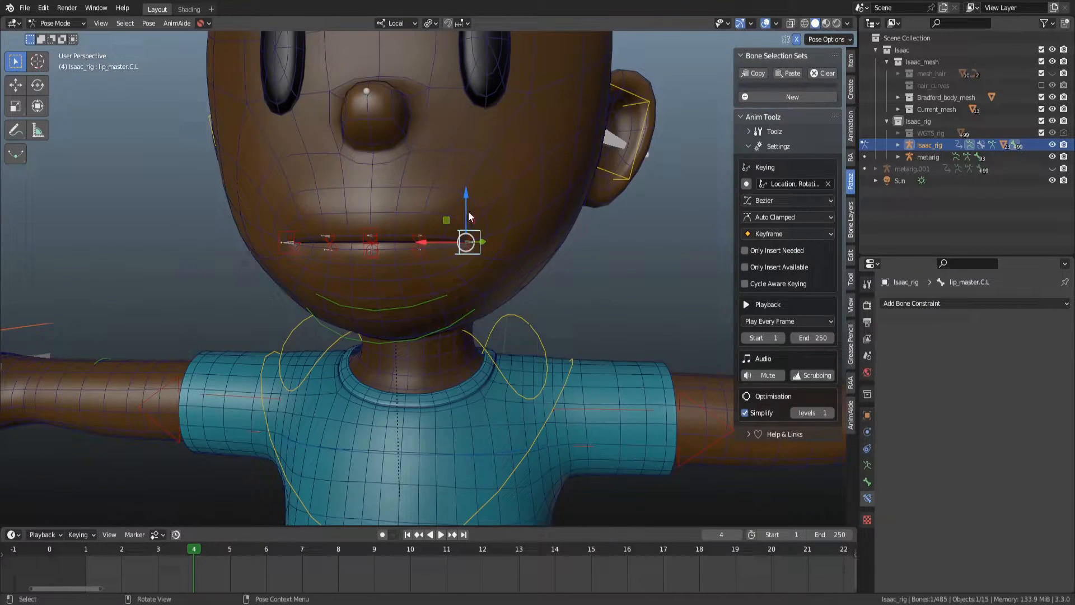
left_click_drag(465, 214, 480, 187)
right_click(480, 187)
scroll(527, 246, "down", 3)
middle_click_drag(529, 276, 524, 277)
middle_click_drag(528, 174, 402, 113)
left_click(435, 76)
key("r")
right_click(492, 214)
Switch to Object Mode, select the body mesh and open its mesh data properties to view the shape keys.
key("ctrl+Tab")
left_click(439, 218)
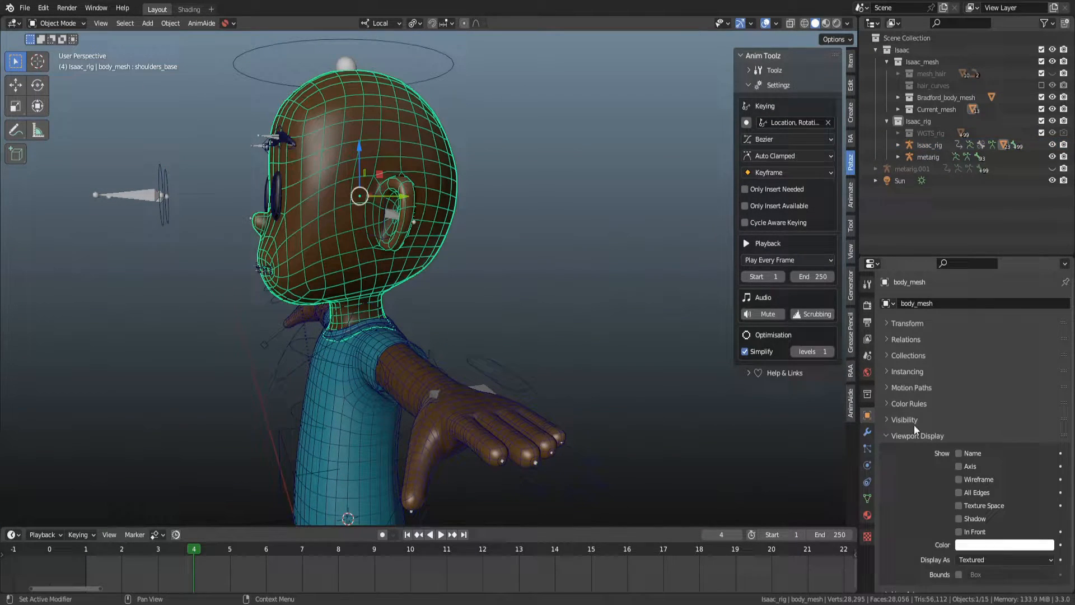
left_click(867, 498)
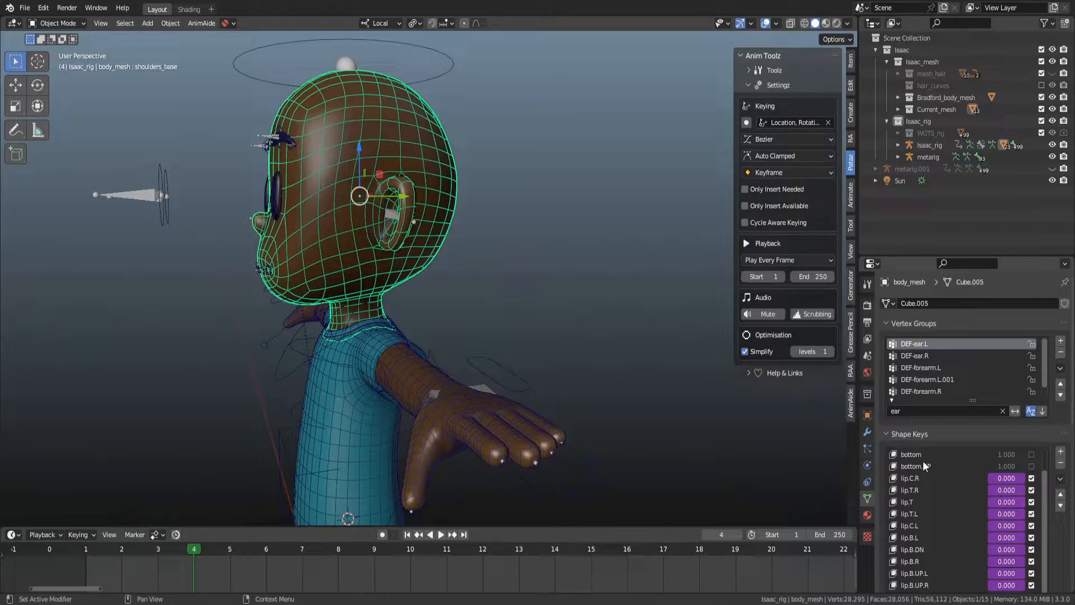
left_click_drag(859, 444, 749, 444)
scroll(585, 419, "down", 3)
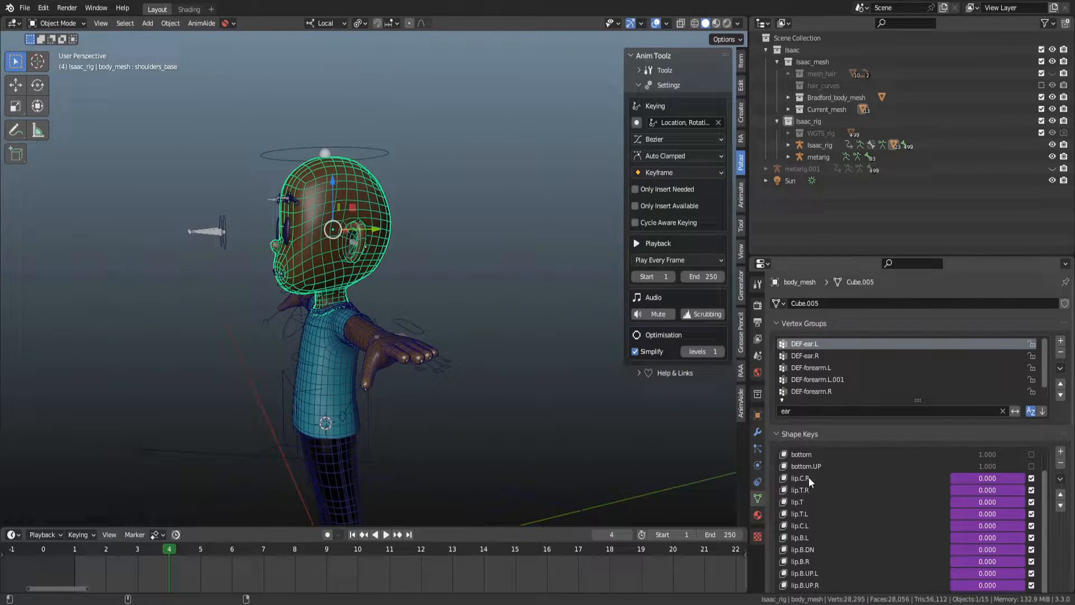
scroll(569, 417, "up", 3)
middle_click_drag(570, 419, 661, 392)
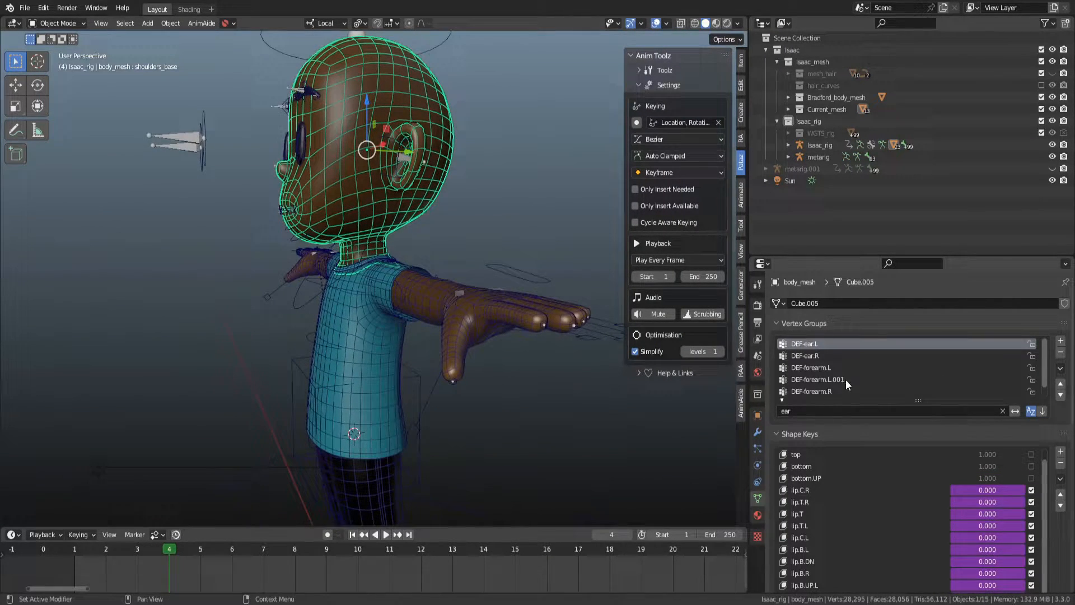
scroll(1028, 492, "down", 6)
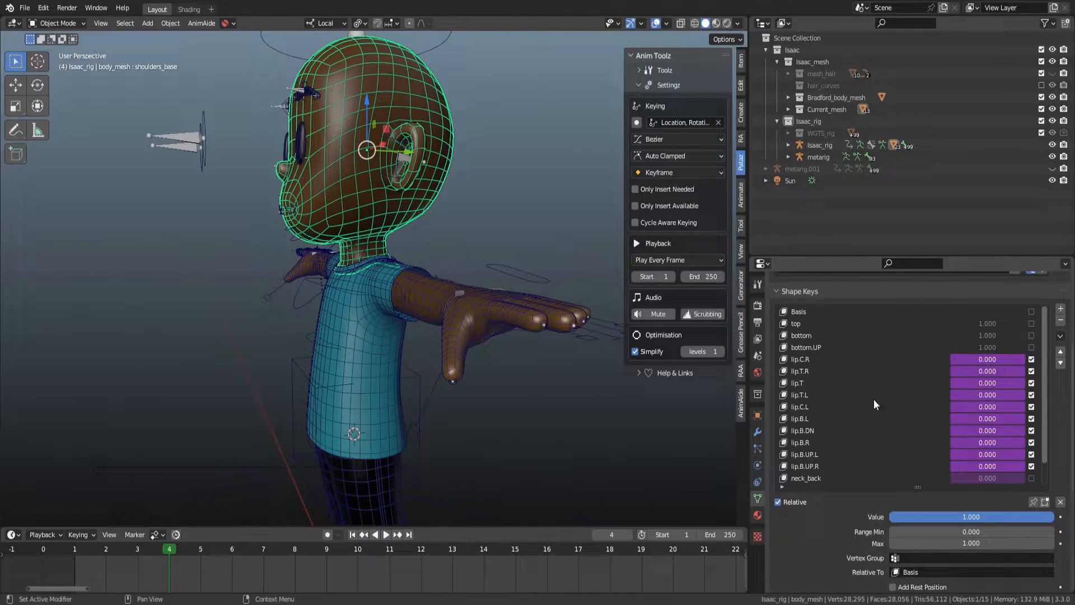
Inspect the body mesh's face, mouth and ear from several angles.
left_click_drag(357, 287, 426, 256, "alt")
left_click_drag(399, 179, 475, 220, "alt+shift")
scroll(475, 221, "up", 5)
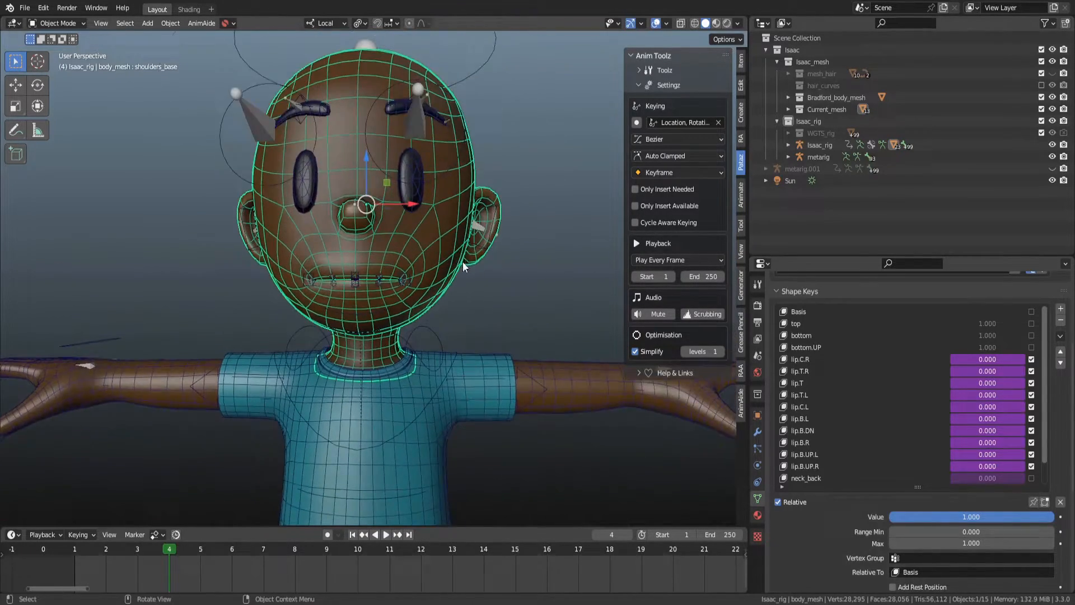
left_click(429, 288)
left_click(445, 292)
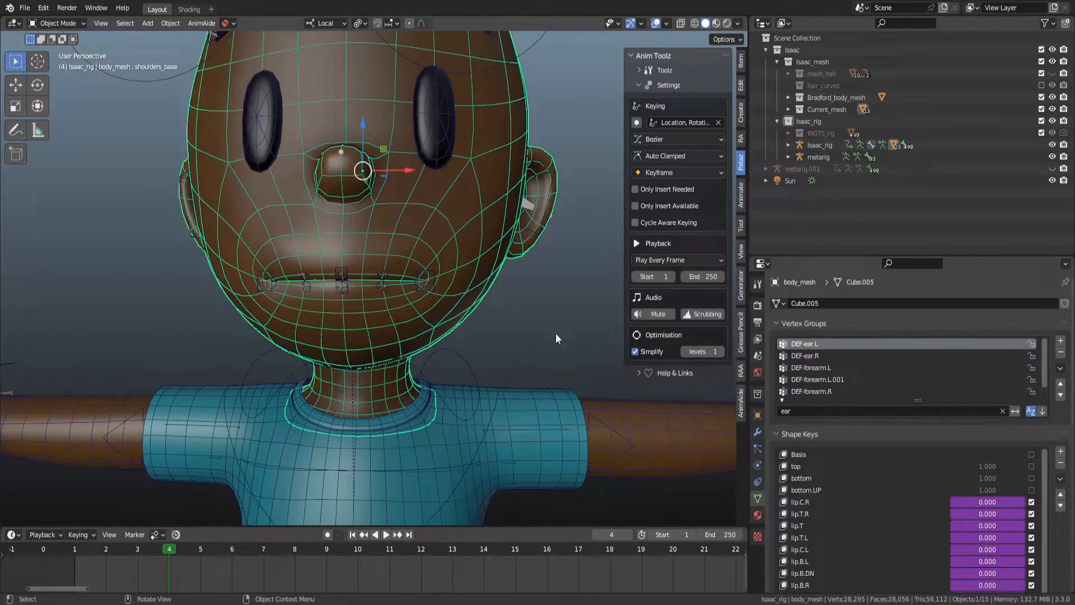
scroll(1055, 539, "down", 5)
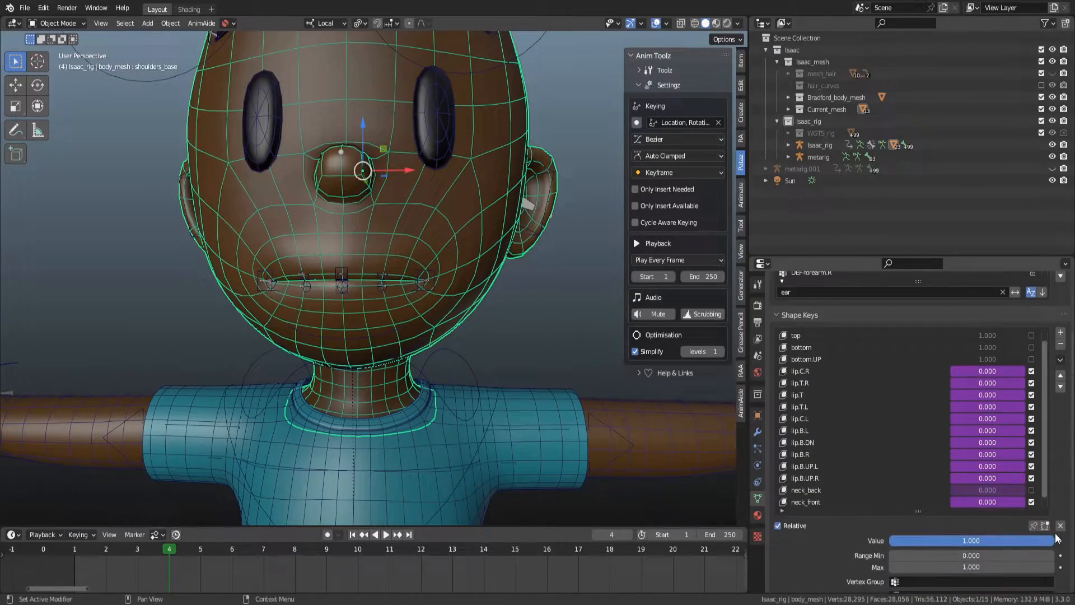
middle_click_drag(358, 364, 278, 359)
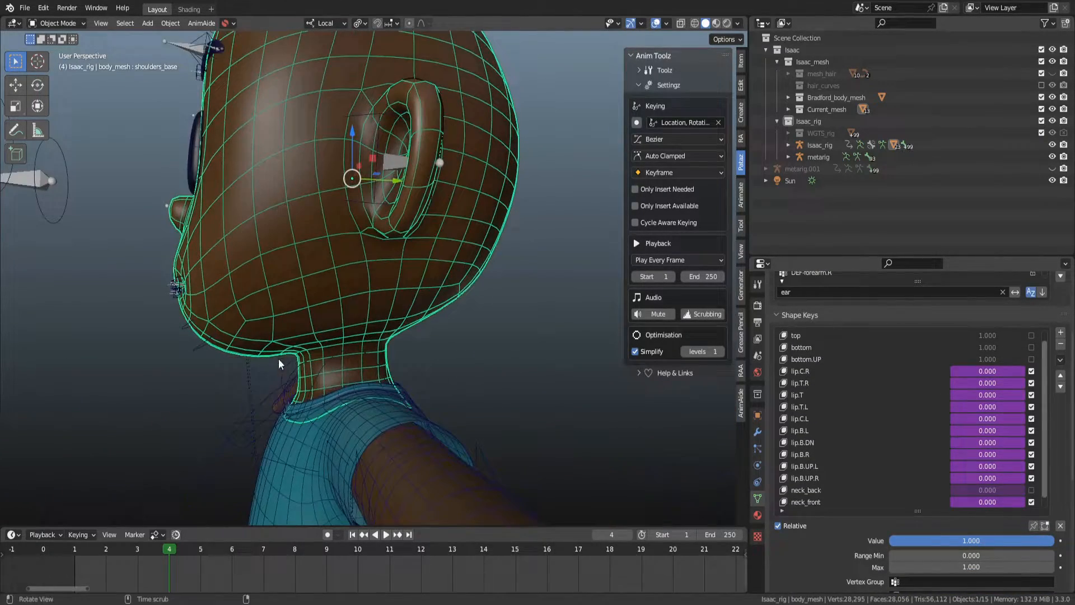
scroll(414, 327, "down", 6)
In right orthographic view, test-rotate the head and neck controls about their local X axis.
left_click(434, 143)
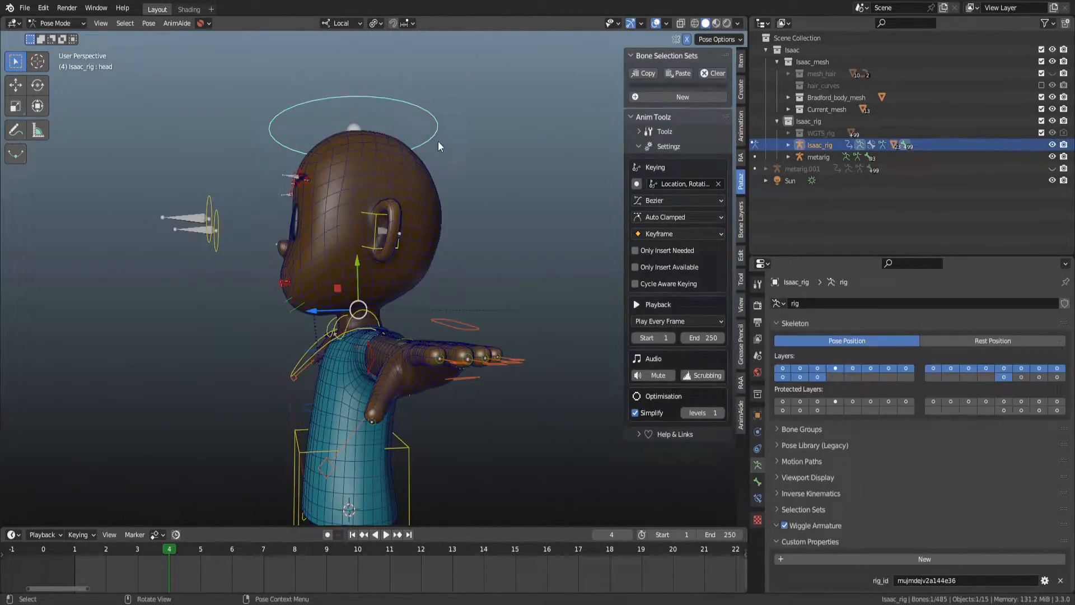
key("KP_3")
scroll(438, 166, "up", 4)
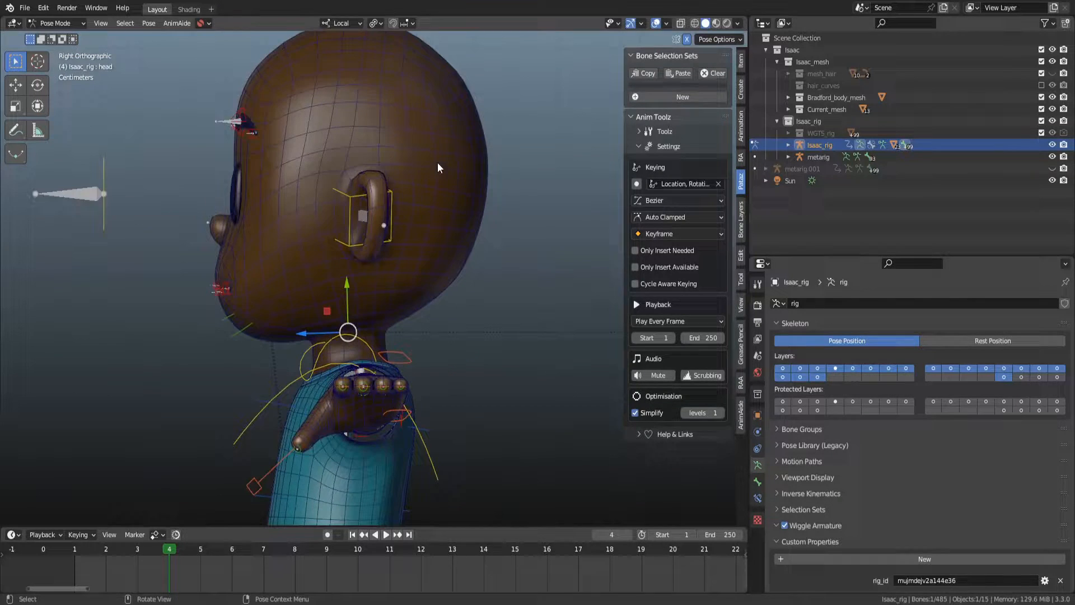
key("r")
key("x")
key("x")
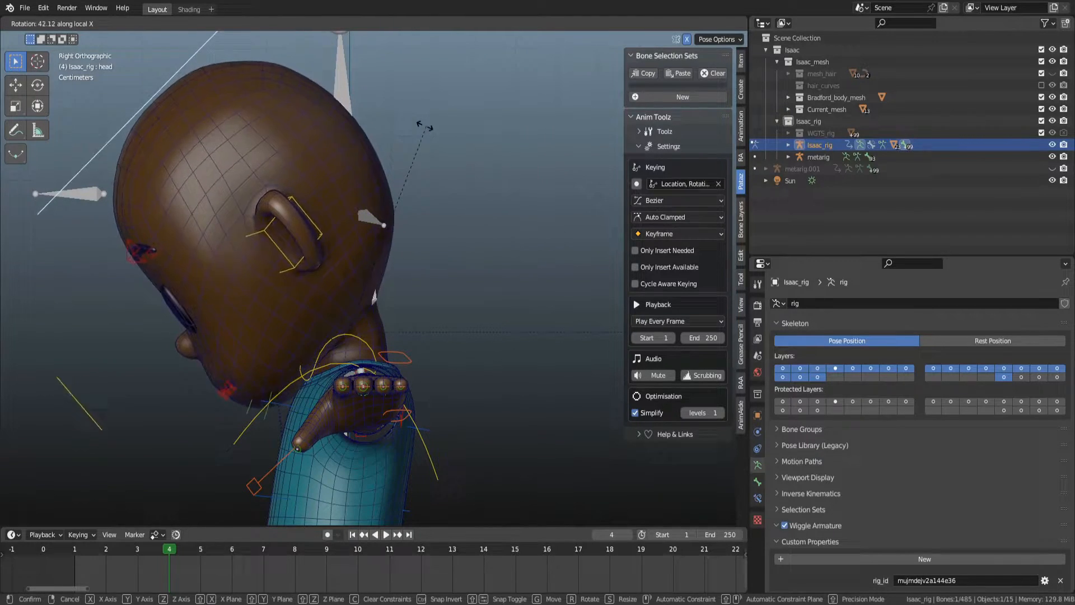
left_click(497, 303)
key("shift+z")
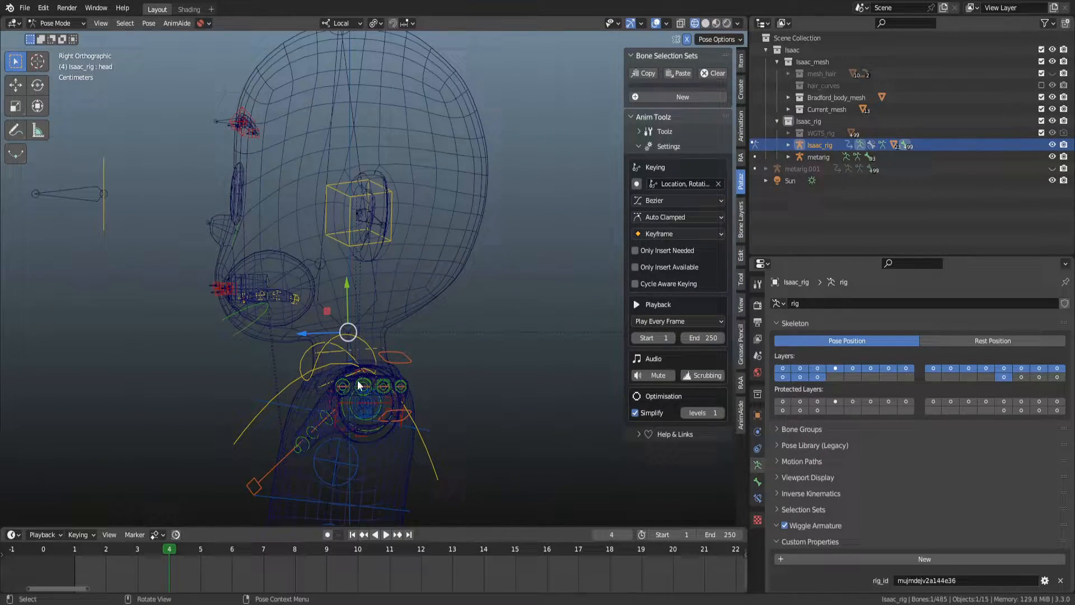
left_click(334, 354)
key("shift+z")
key("r")
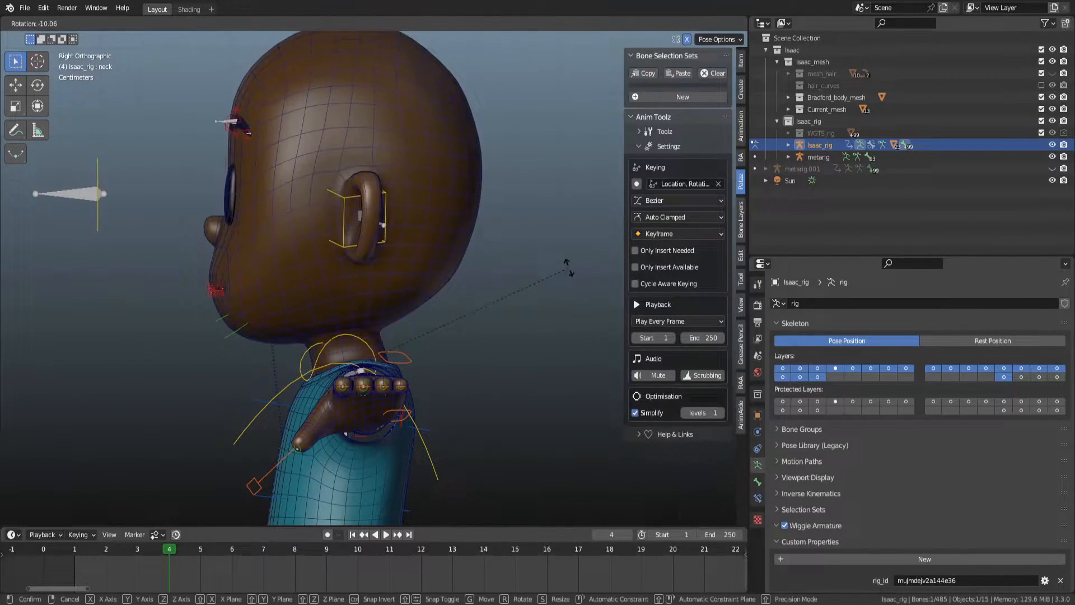
key("x")
key("x")
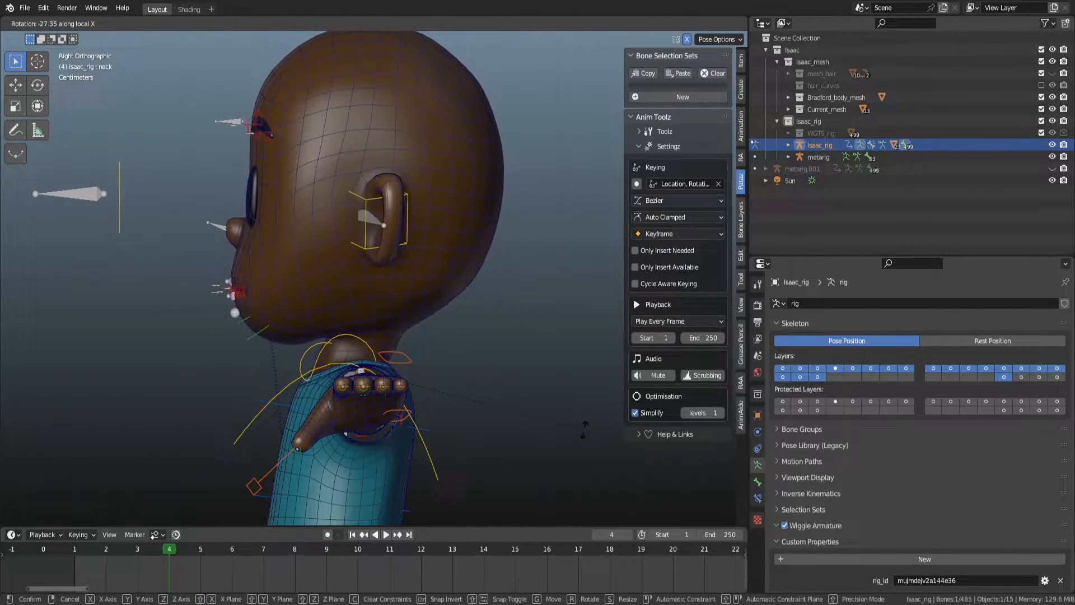
left_click(482, 250)
Select the body mesh, make the neck_front shape key active and enter Edit Mode.
key("ctrl+Tab")
left_click(423, 260)
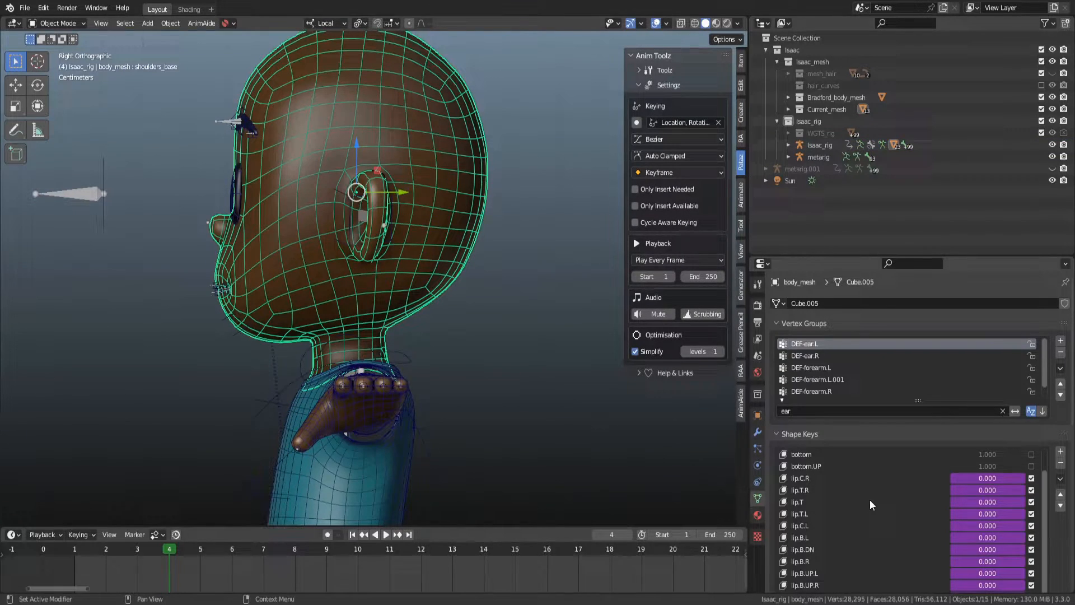
scroll(985, 535, "down", 6)
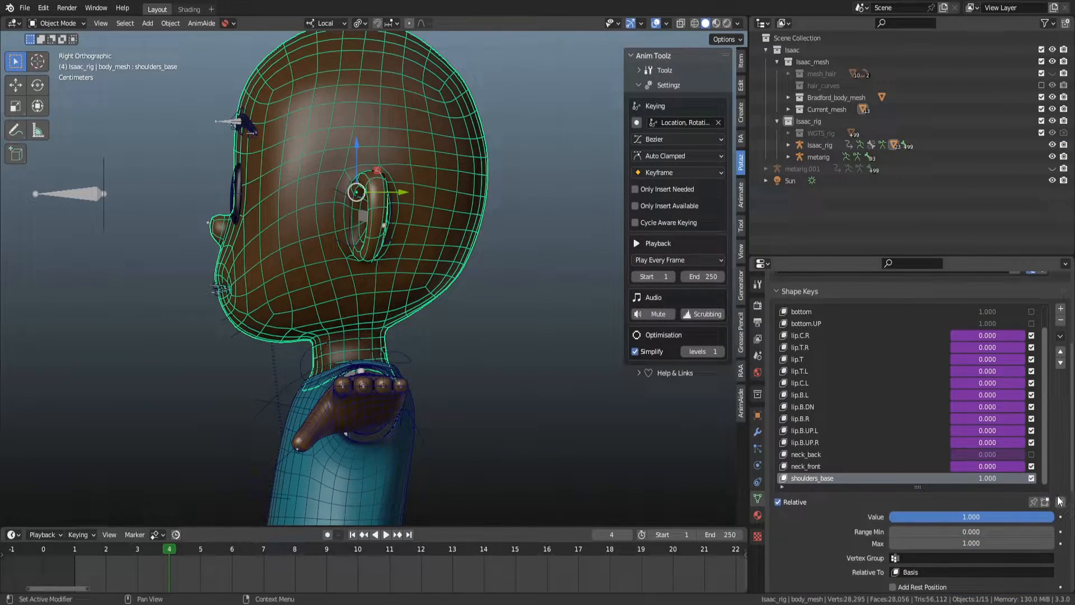
left_click(869, 466)
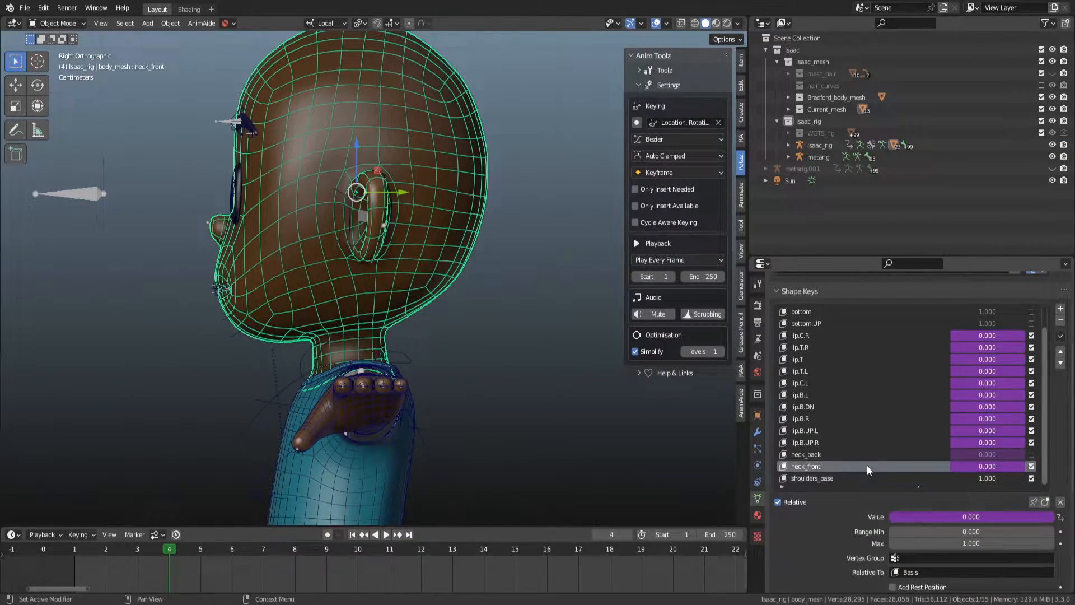
left_click(871, 482)
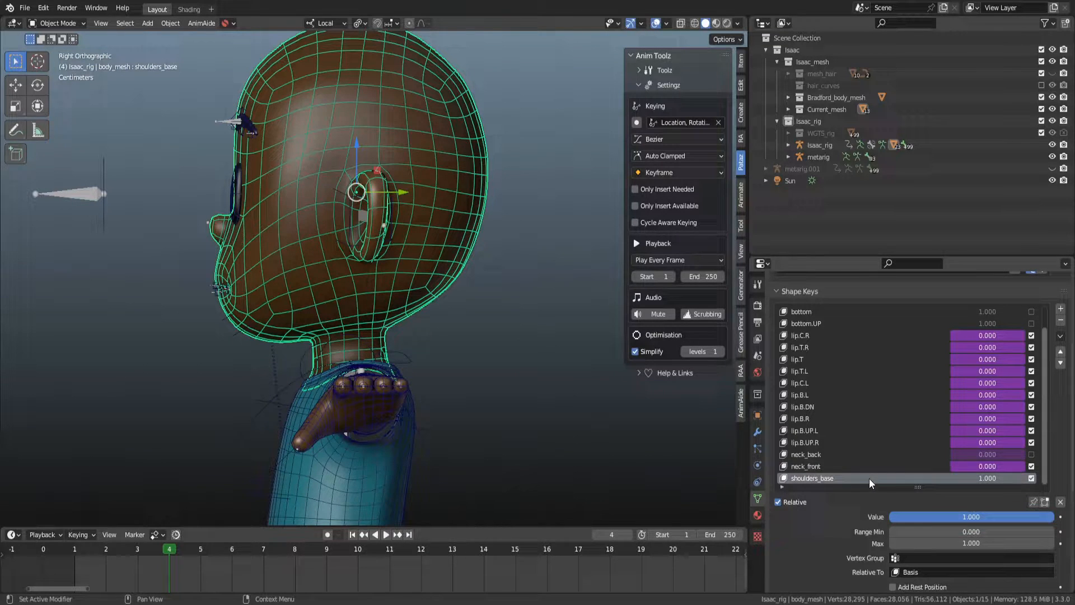
key("Tab")
key("Tab")
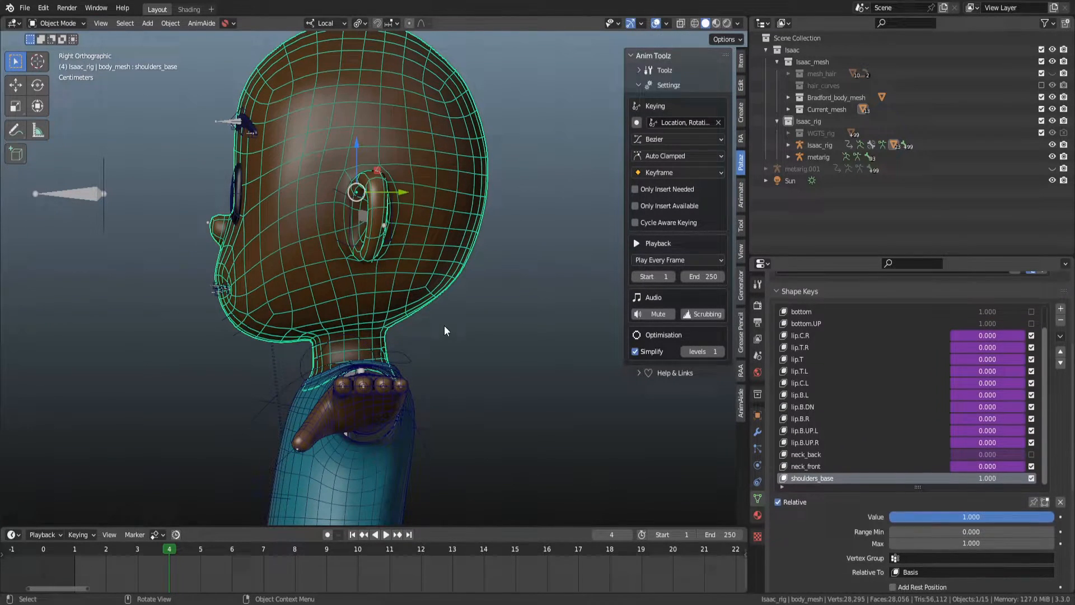
left_click(839, 466)
key("Tab")
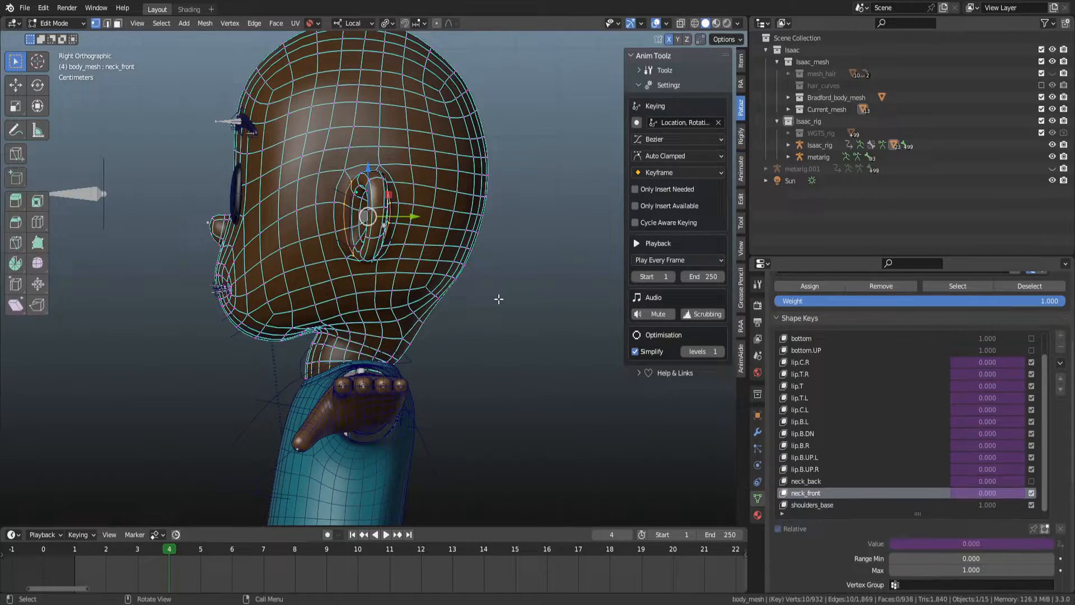
key("Tab")
key("Tab")
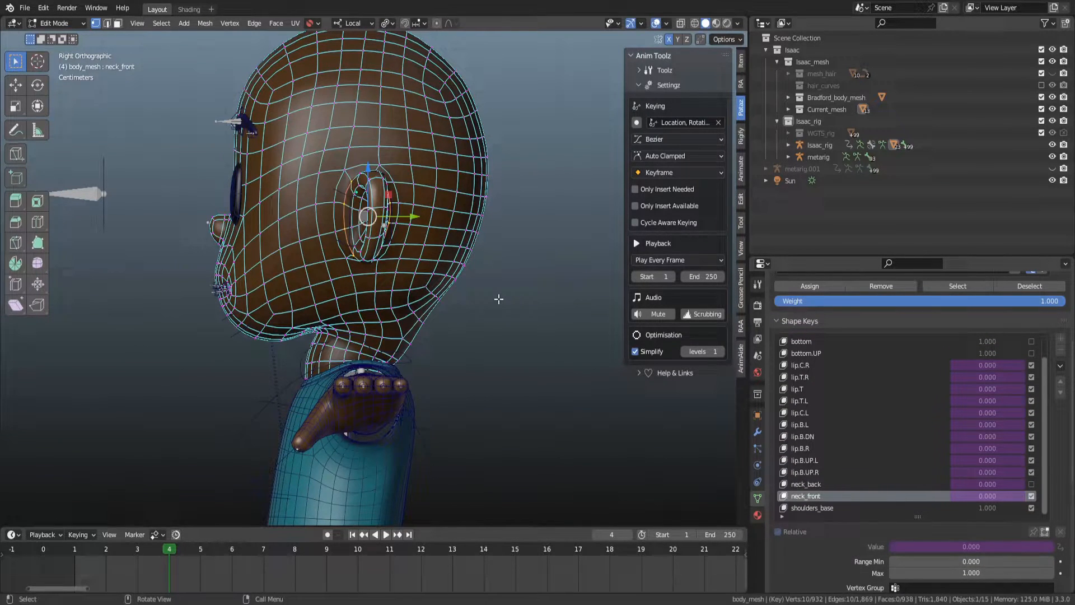
Leave Edit Mode for Object Mode and switch the viewport to wireframe display around the head and neck.
scroll(499, 299, "up", 1)
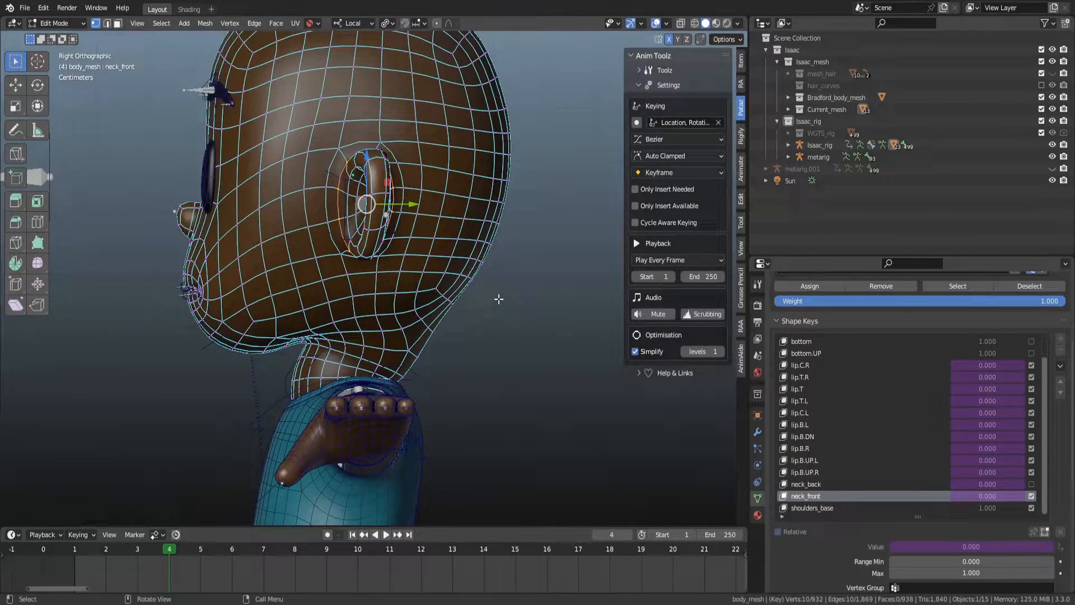
key("Tab")
key("Tab")
key("Tab")
scroll(498, 299, "down", 4)
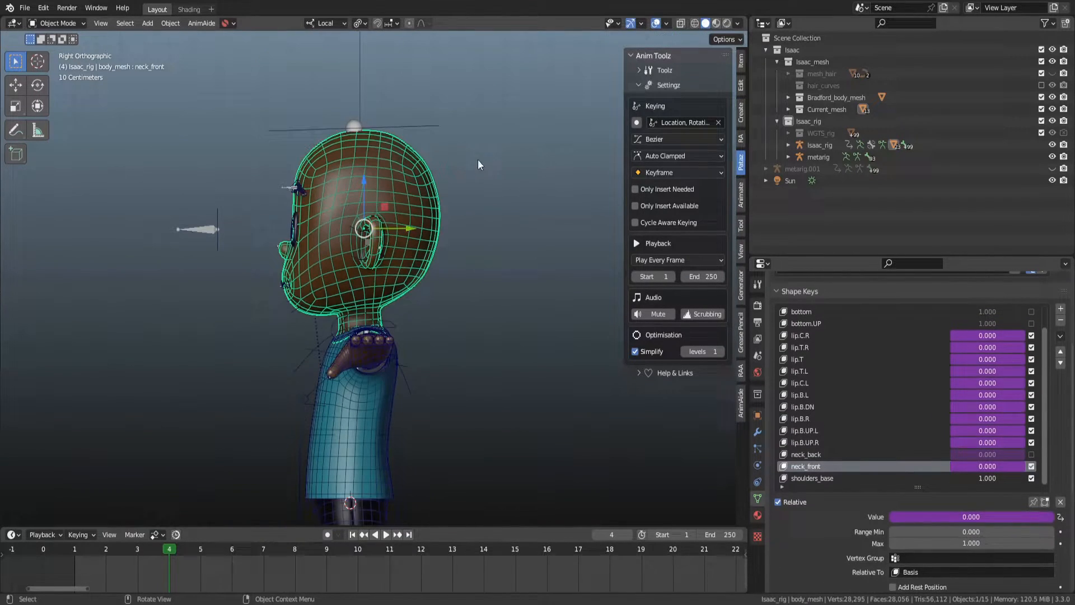
key("shift+z")
scroll(431, 319, "up", 2)
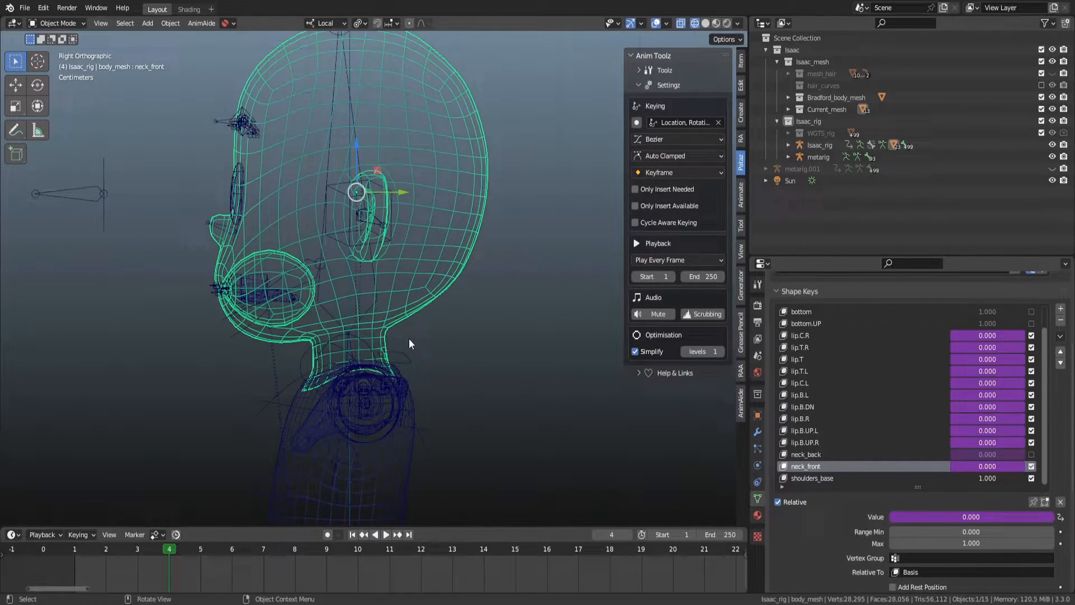
Select the rig's neck bone in Pose Mode, rotate it about -10.73 degrees and keyframe it at frame 1.
left_click(314, 353)
key("ctrl+Tab")
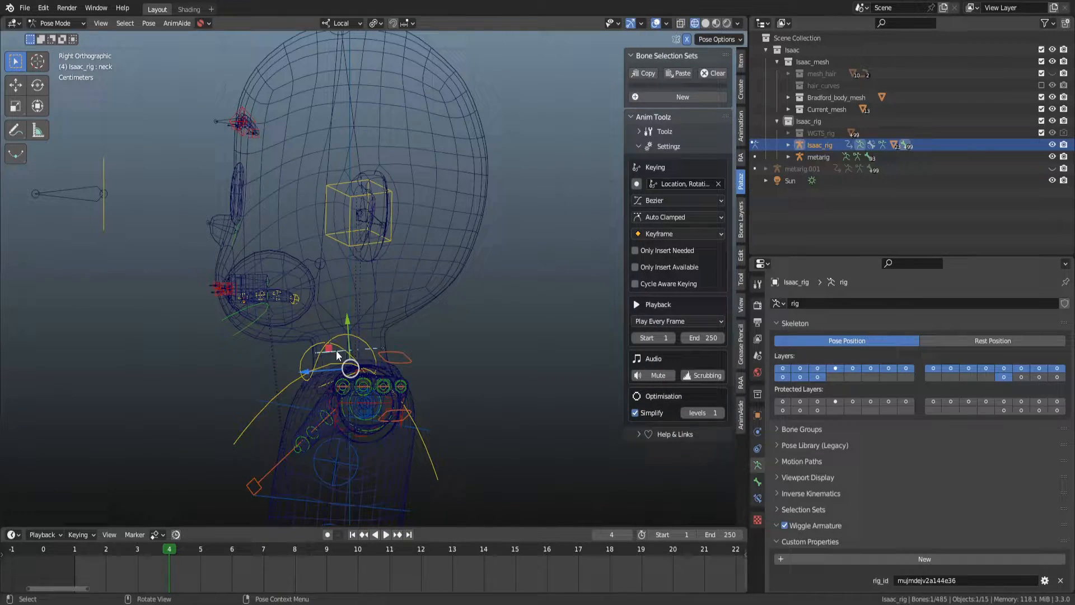
key("r")
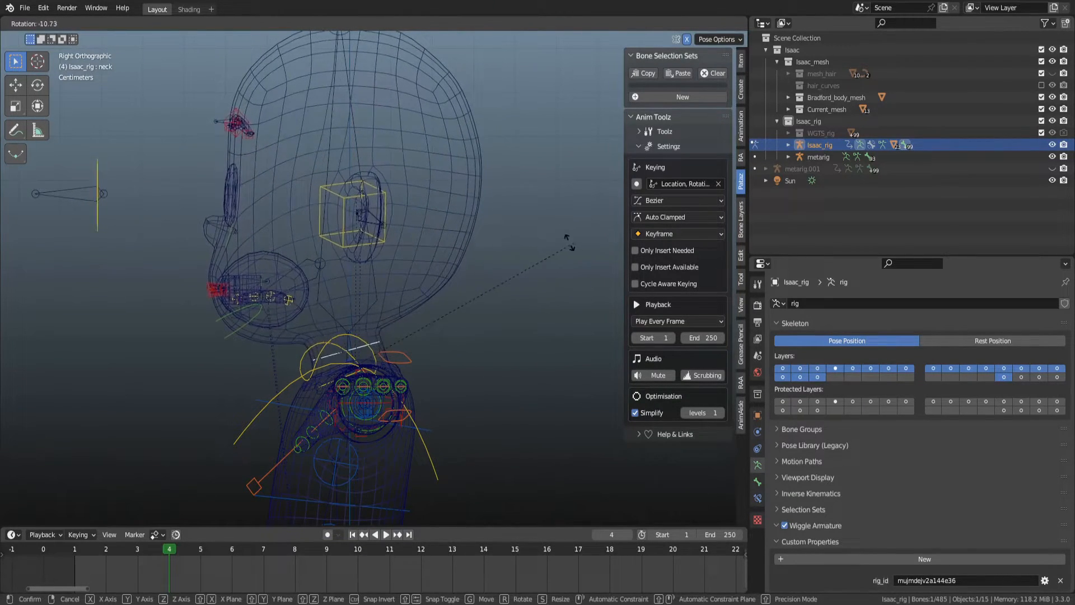
left_click(441, 312)
left_click_drag(191, 545, 91, 543)
key("i")
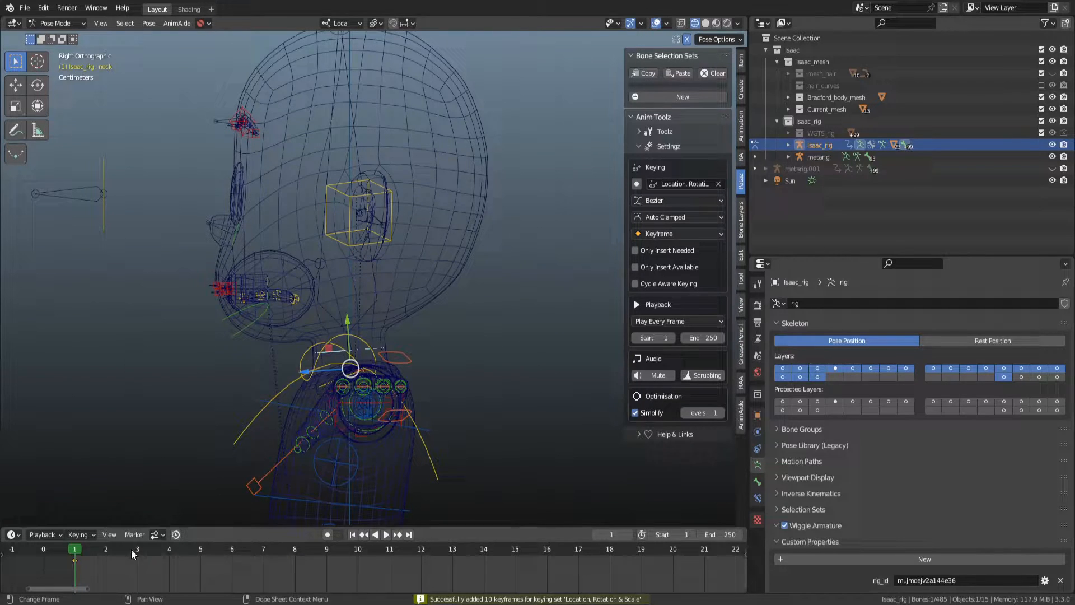
Rotate the neck bone again and insert a keyframe for it at frame 10.
key("space")
key("space")
key("r")
left_click(423, 202)
key("i")
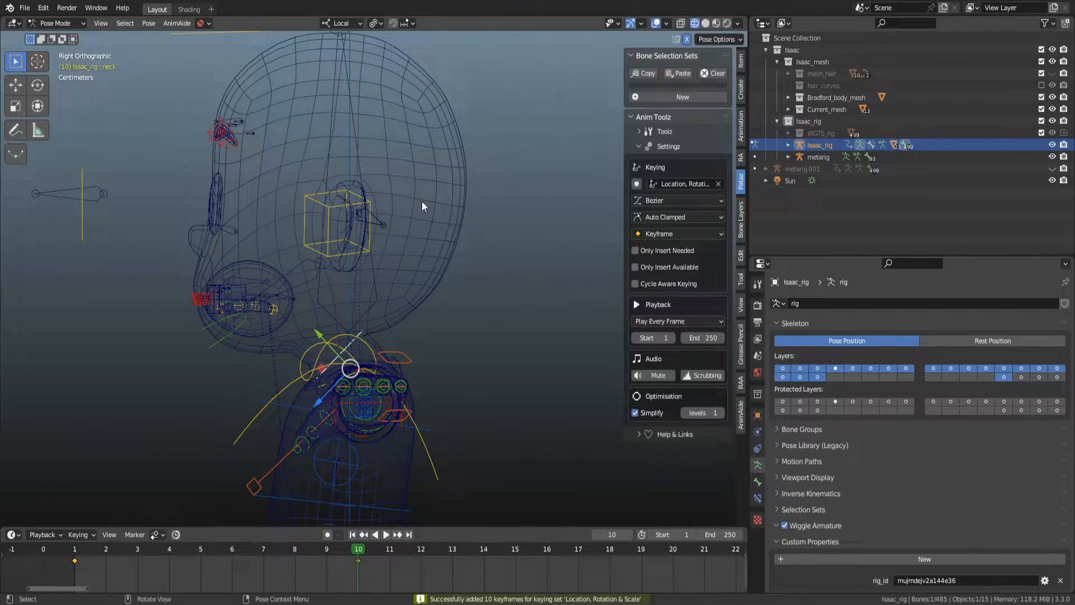
Play back the neck animation, return to frame 10 and select the body mesh.
key("space")
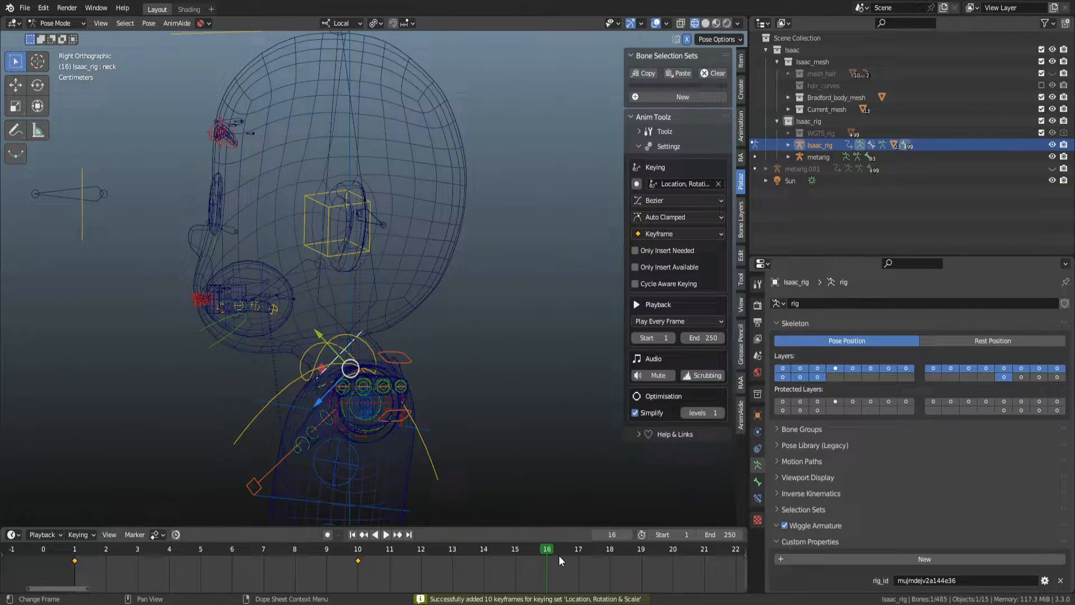
key("space")
right_click(546, 331)
key("Escape")
scroll(472, 327, "up", 2)
left_click_drag(569, 550, 352, 535)
left_click(442, 222)
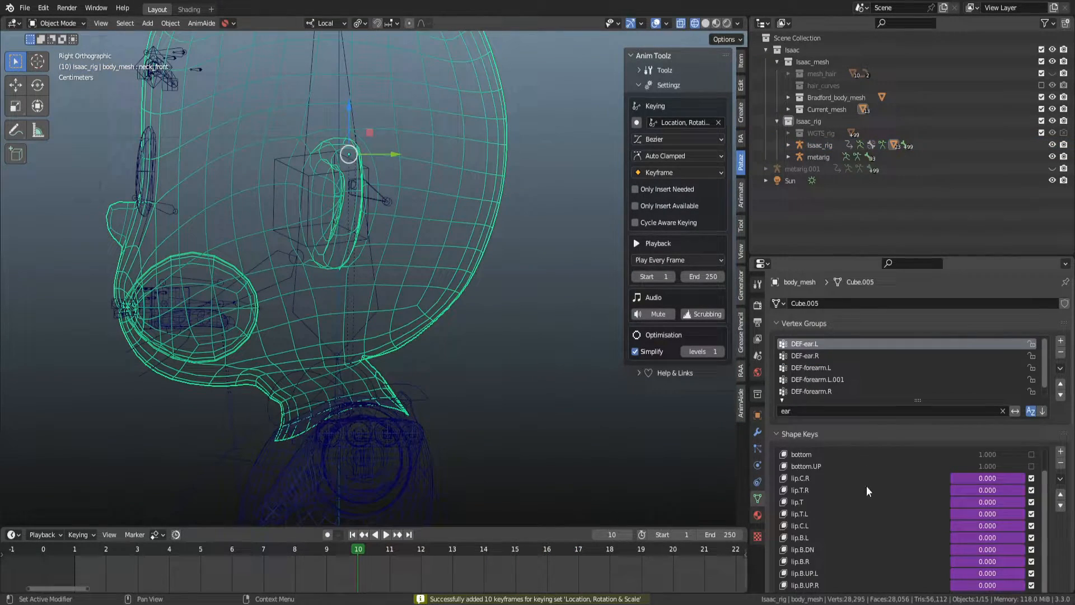
Examine the neck_front shape key's value on the body mesh while switching between the rig pose and the mesh.
scroll(1061, 537, "down", 5)
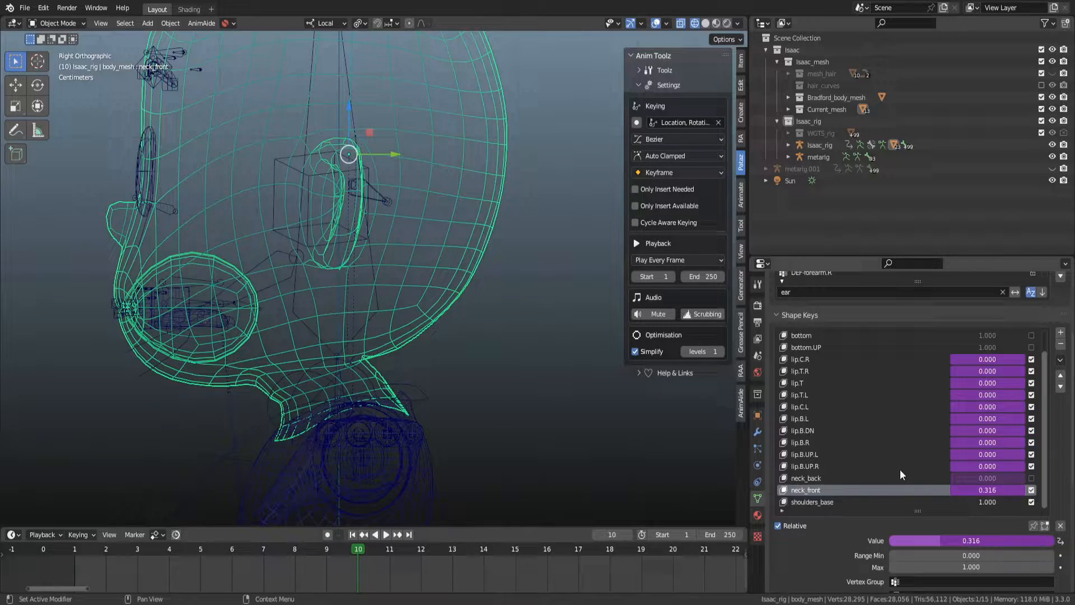
left_click(423, 384)
mouse_move(461, 354)
middle_mouse_down("alt")
mouse_move(505, 358)
mouse_move(453, 364)
mouse_move(461, 375)
middle_mouse_up("alt")
key("ctrl+Tab")
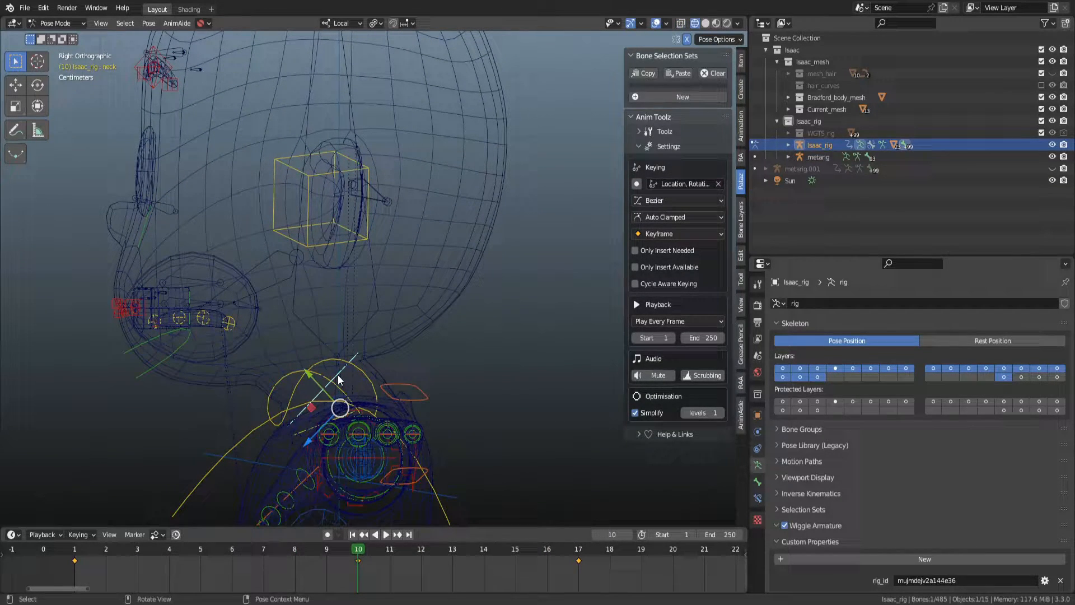
key("ctrl+Tab")
left_click(412, 286)
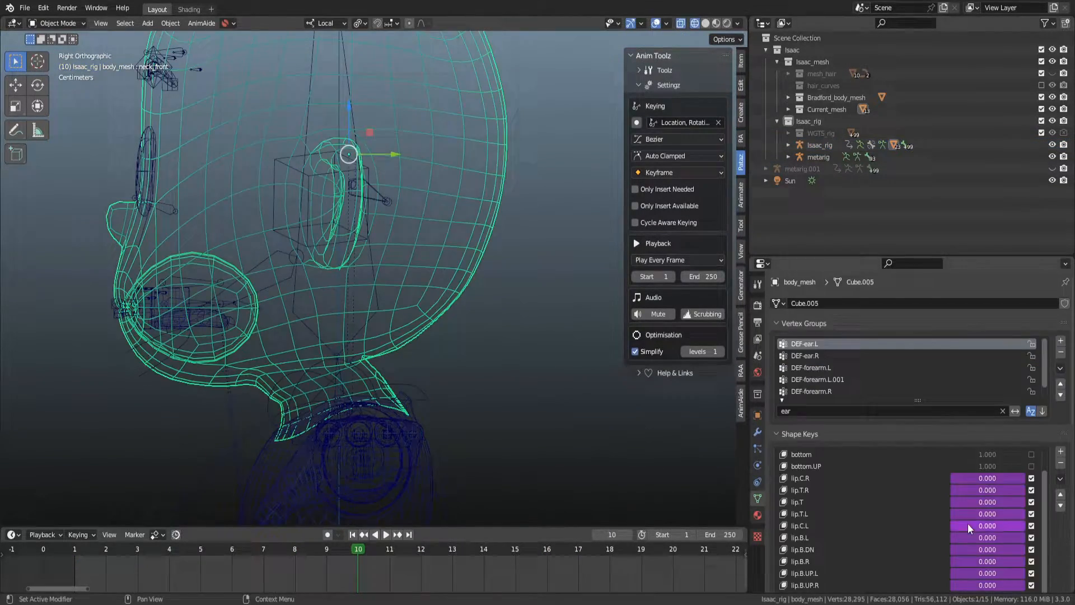
scroll(1061, 537, "down", 10)
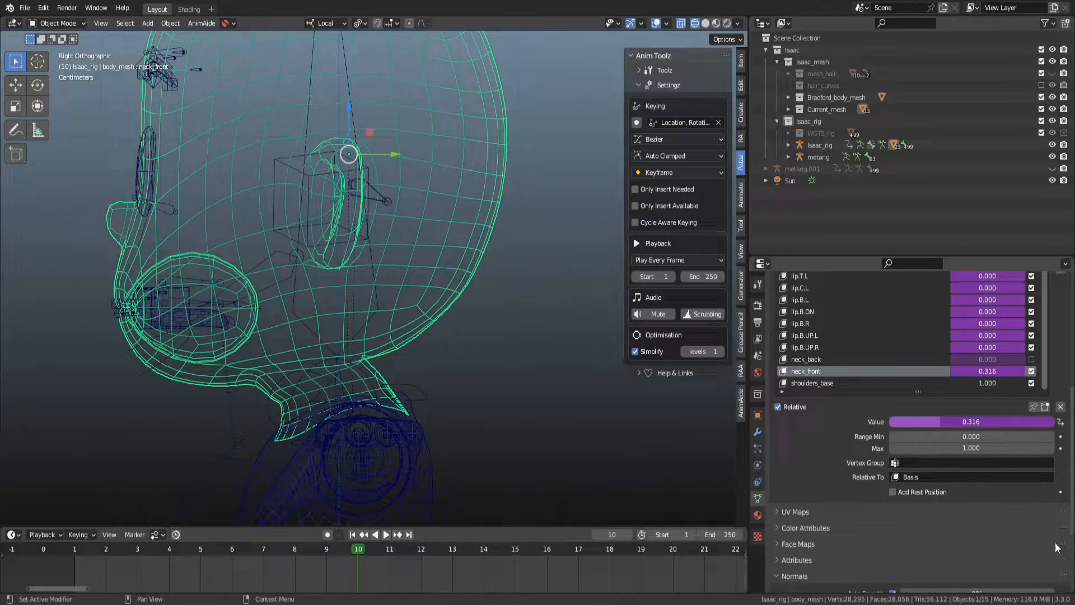
Open the neck_front value's context menu and split the 3D viewport into two side-by-side areas.
right_click(929, 422)
left_click(905, 437)
right_click(952, 425)
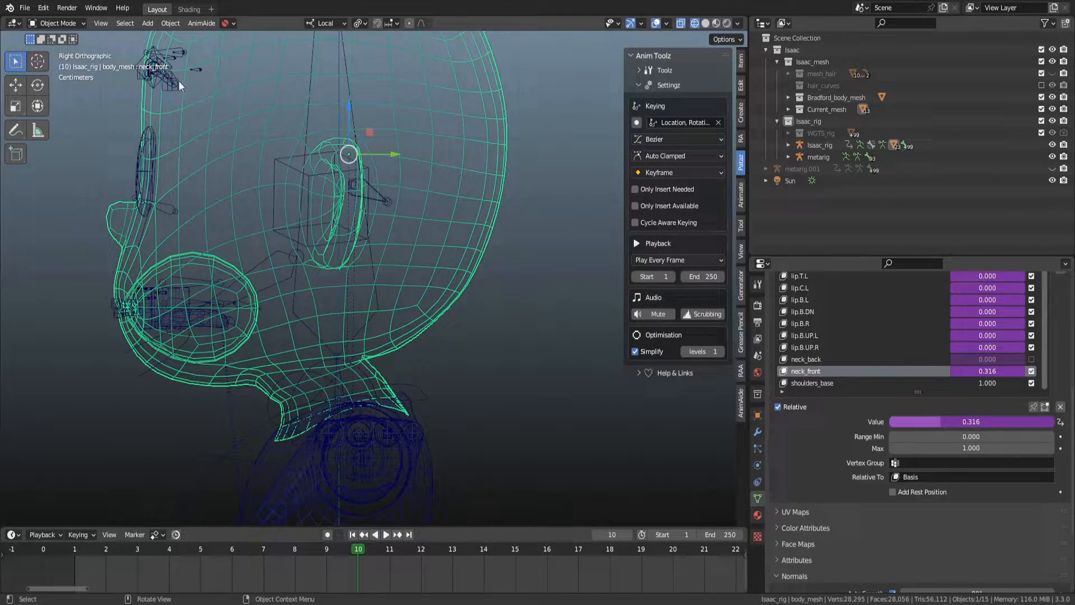
left_click_drag(4, 17, 340, 112)
scroll(10, 26, "up", 8)
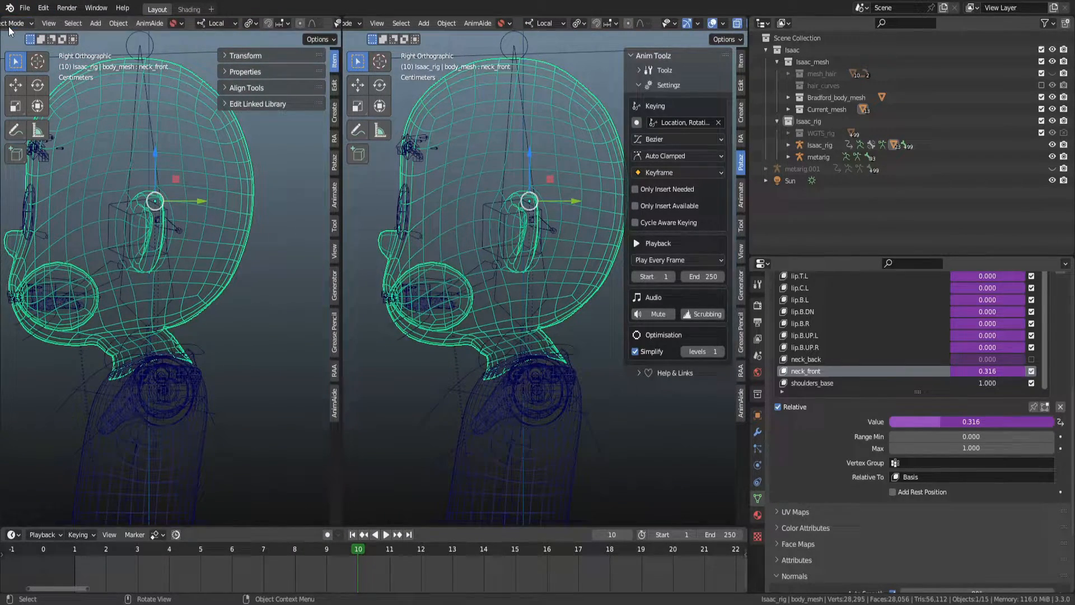
Change the new left area into the Drivers editor listing the body mesh's shape key drivers.
left_click(14, 24)
left_click(15, 23)
left_click(12, 23)
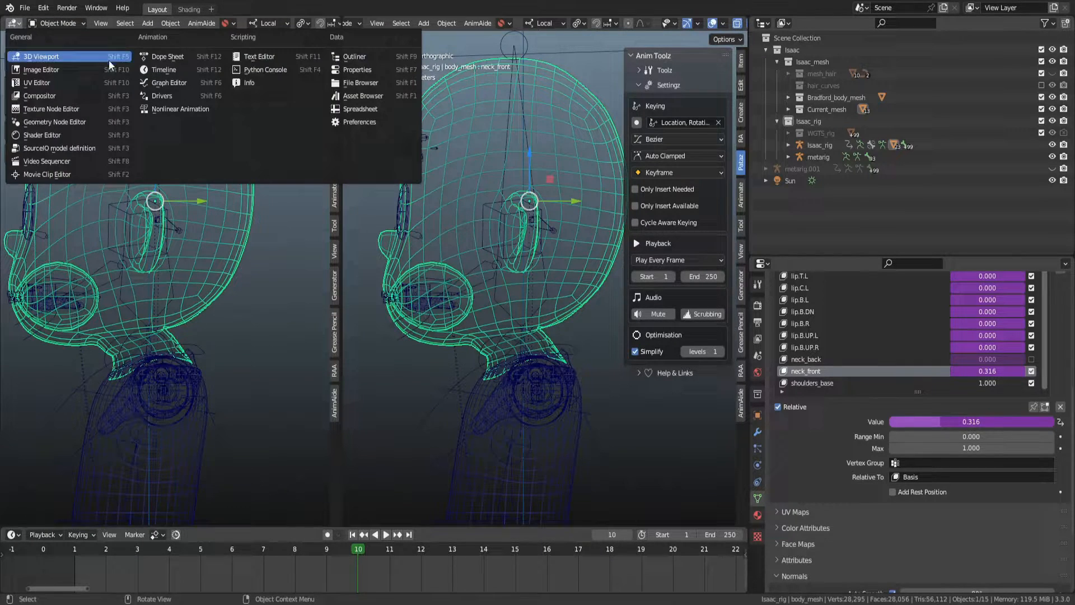
left_click(144, 87)
left_click(335, 87)
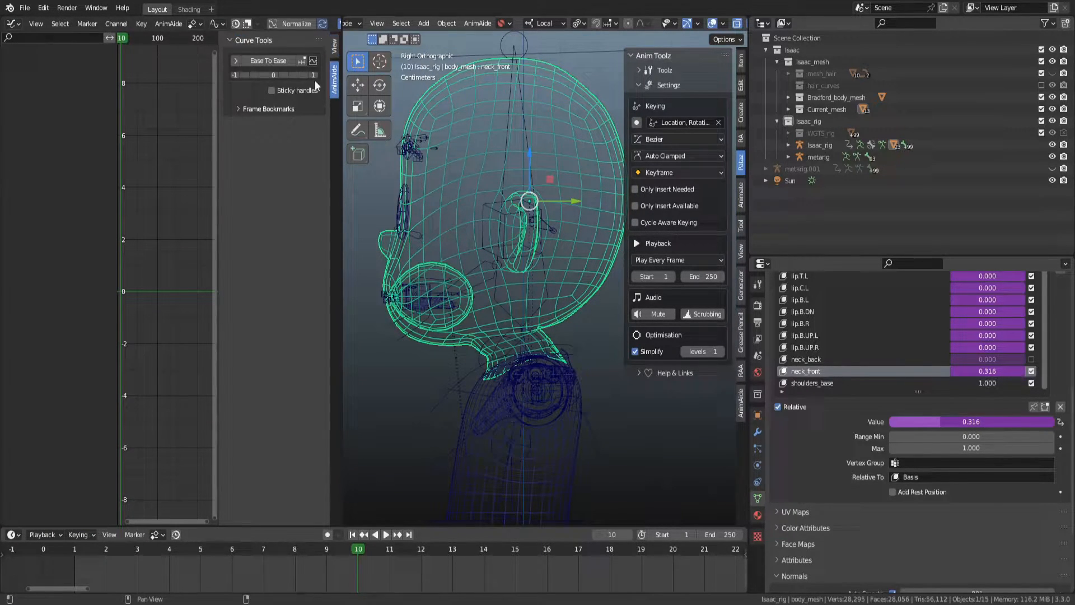
left_click(15, 23)
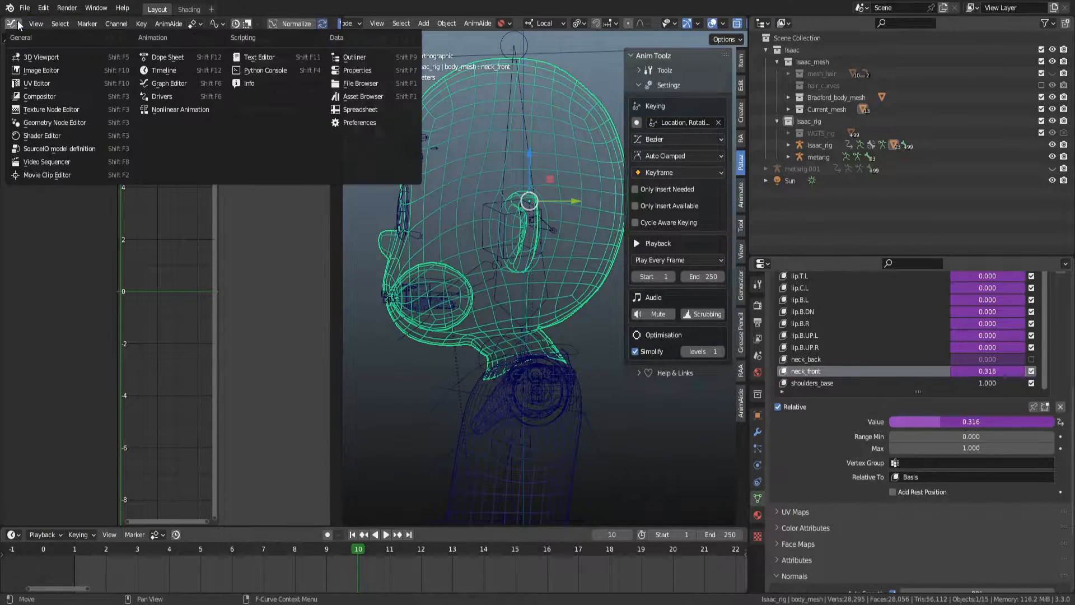
left_click(160, 95)
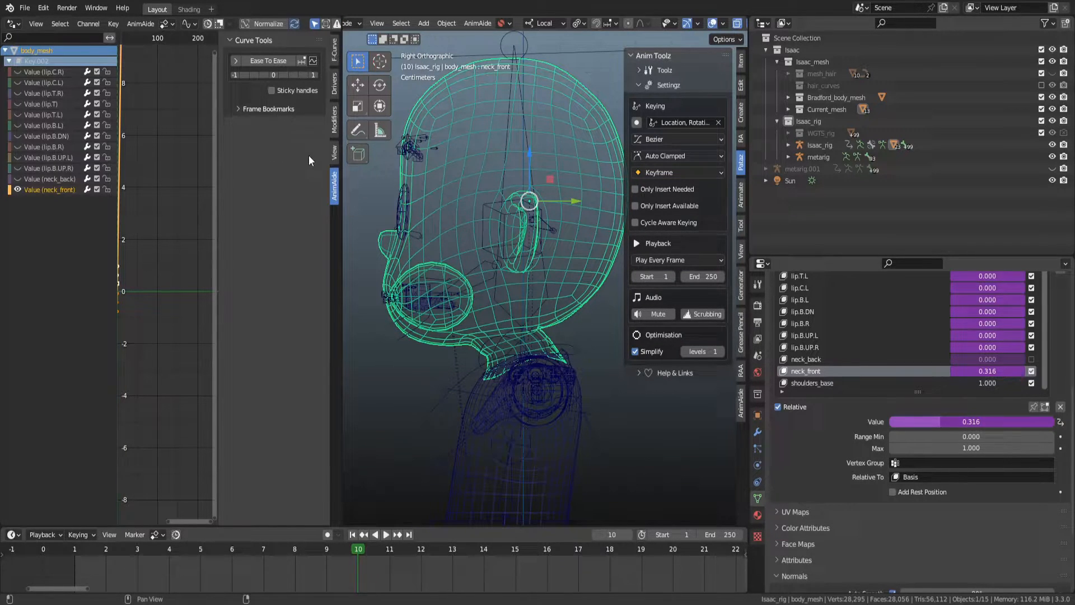
Show the neck_front driver's settings with its neck X Rotation variable and frame its driver curve.
left_click(332, 153)
left_click(334, 120)
left_click(334, 85)
left_click(334, 59)
left_click(336, 87)
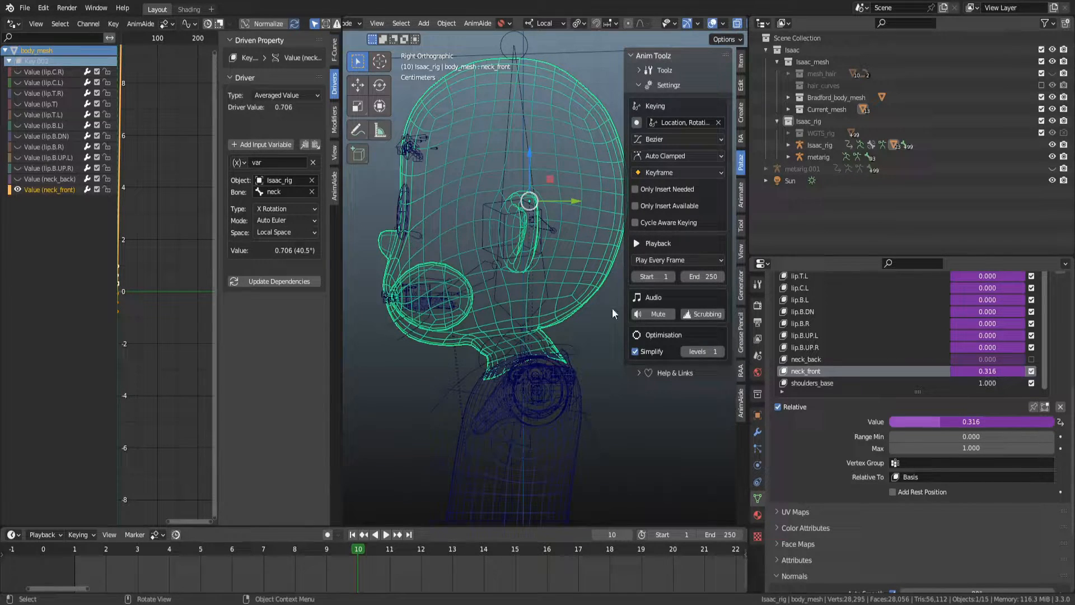
scroll(582, 355, "up", 2)
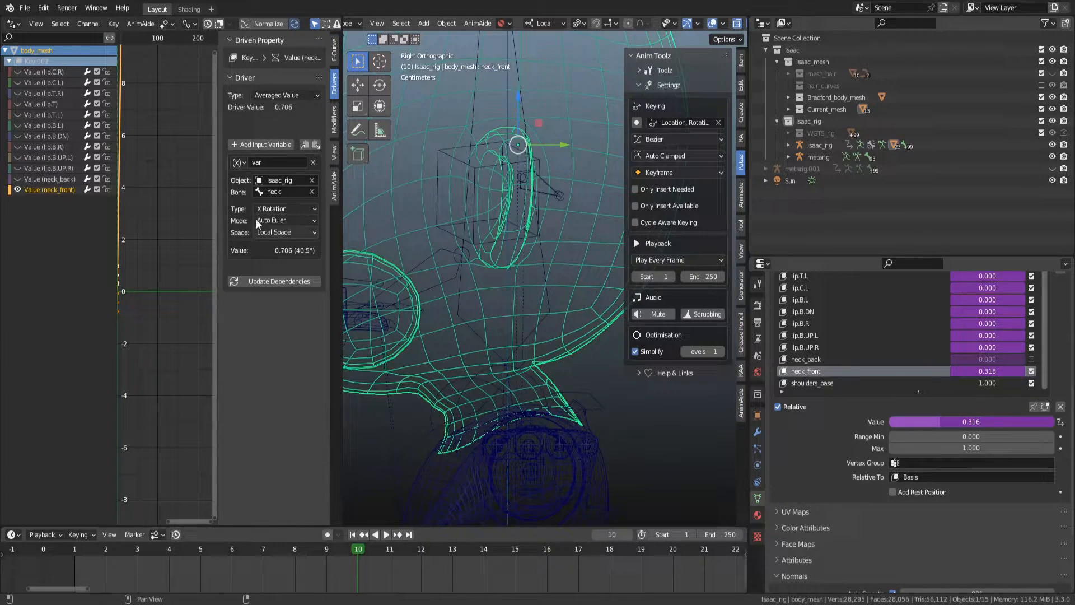
mouse_move(220, 258)
left_mouse_down()
mouse_move(253, 258)
mouse_move(241, 258)
left_mouse_up()
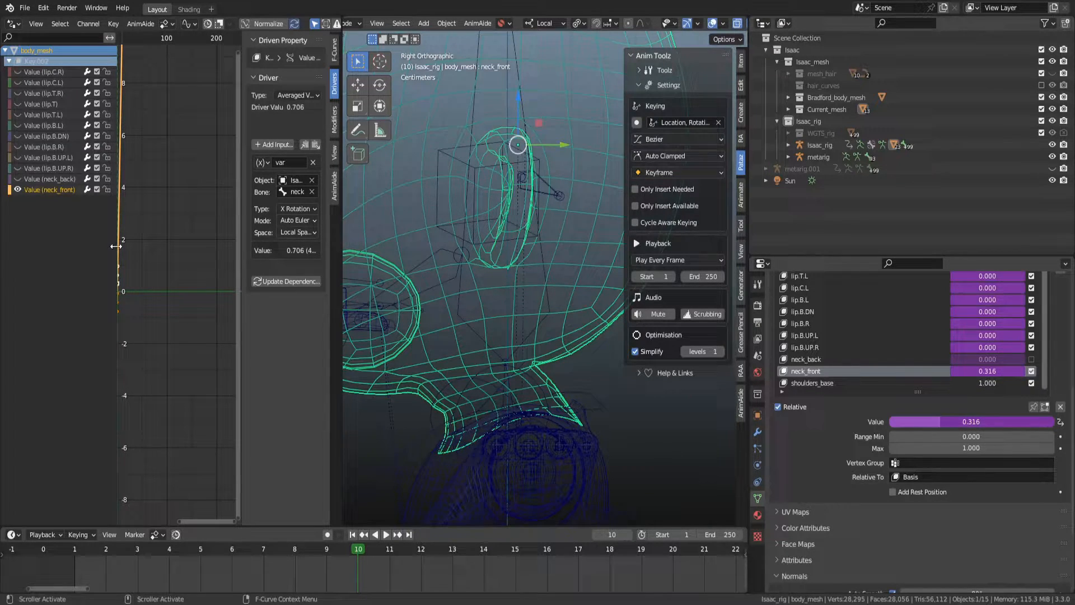
left_click_drag(116, 246, 90, 246)
key("Home")
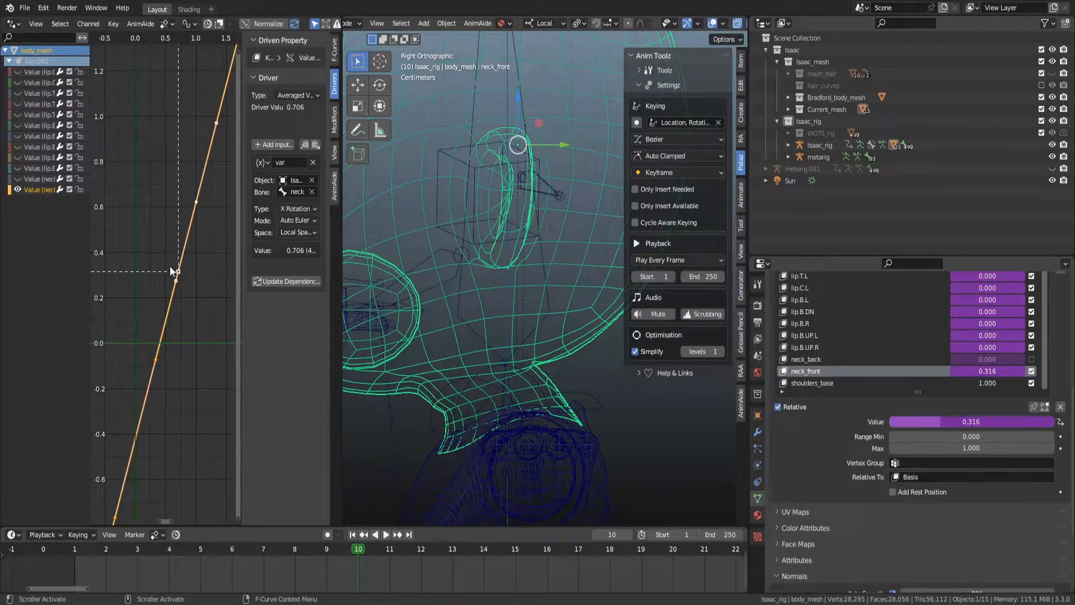
Select a point on the neck_front driver curve and start moving it.
scroll(170, 267, "down", 5)
left_click(194, 285)
left_click(167, 287)
left_click(189, 268)
left_click(179, 265)
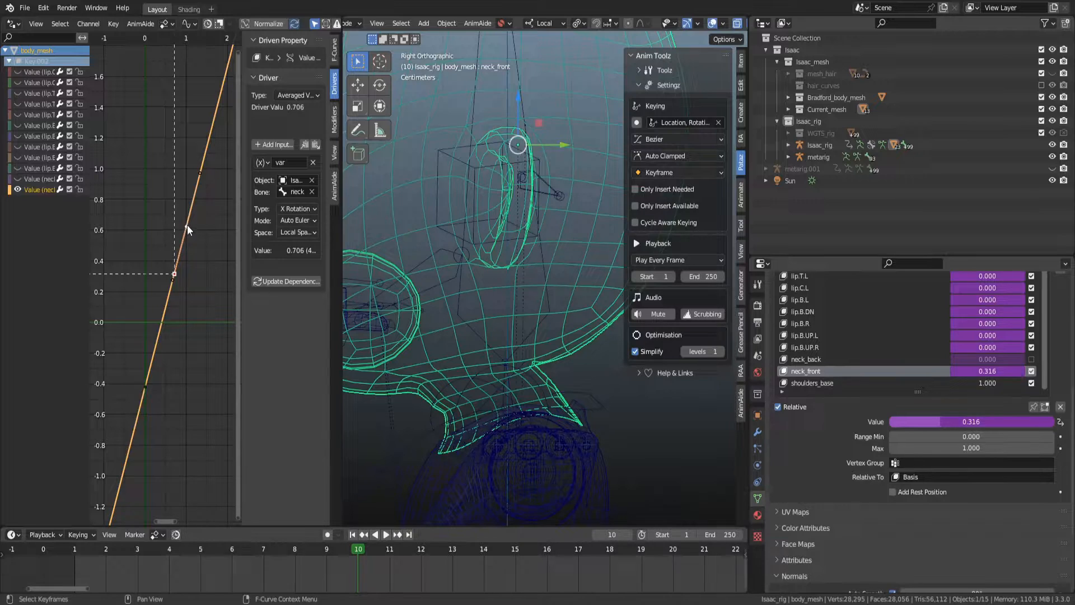
key("g")
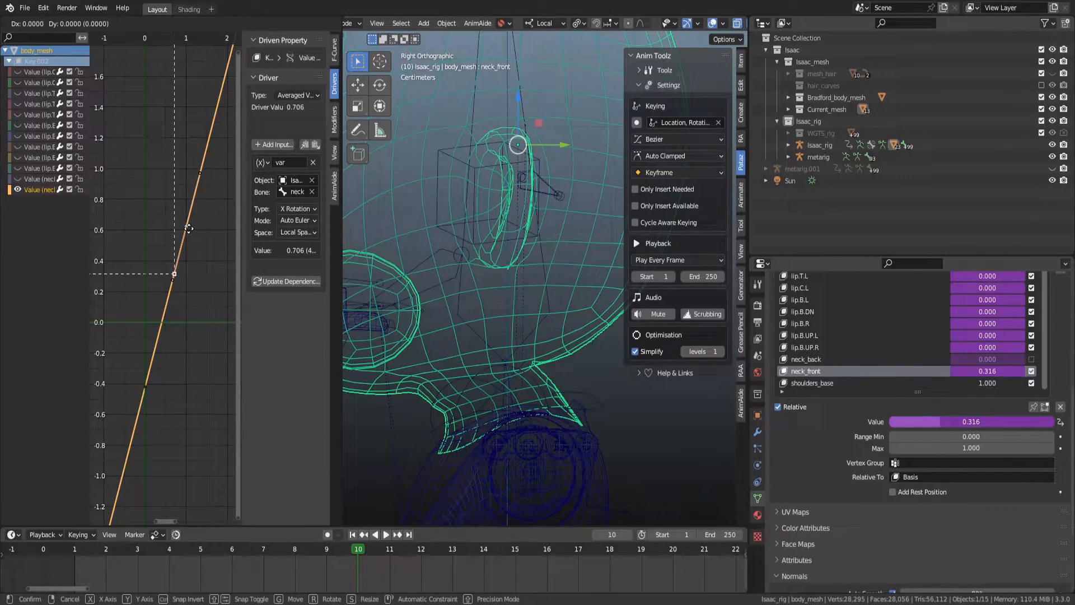
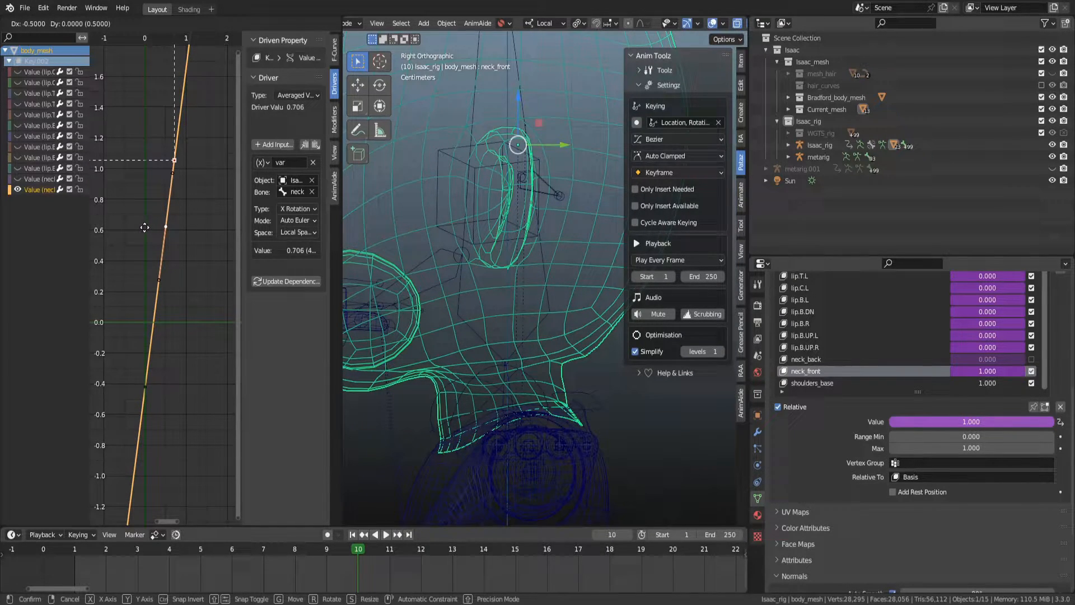
Confirm moving the neck_front driver curve point and play through the timeline to check the neck deformation.
left_click(153, 227)
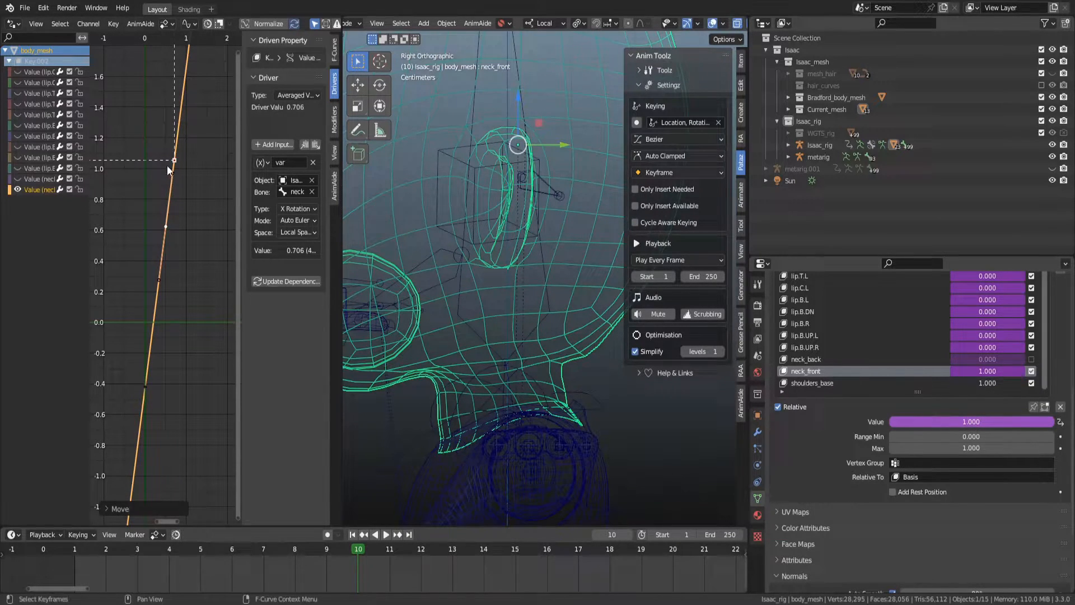
key("h")
key("ctrl+z")
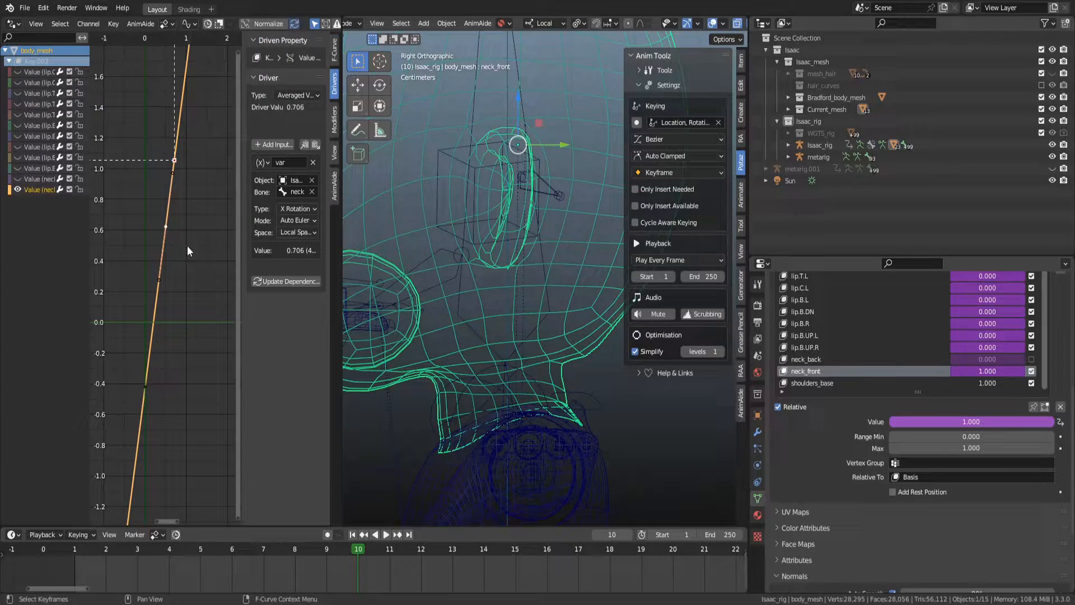
key("shift+ctrl+space")
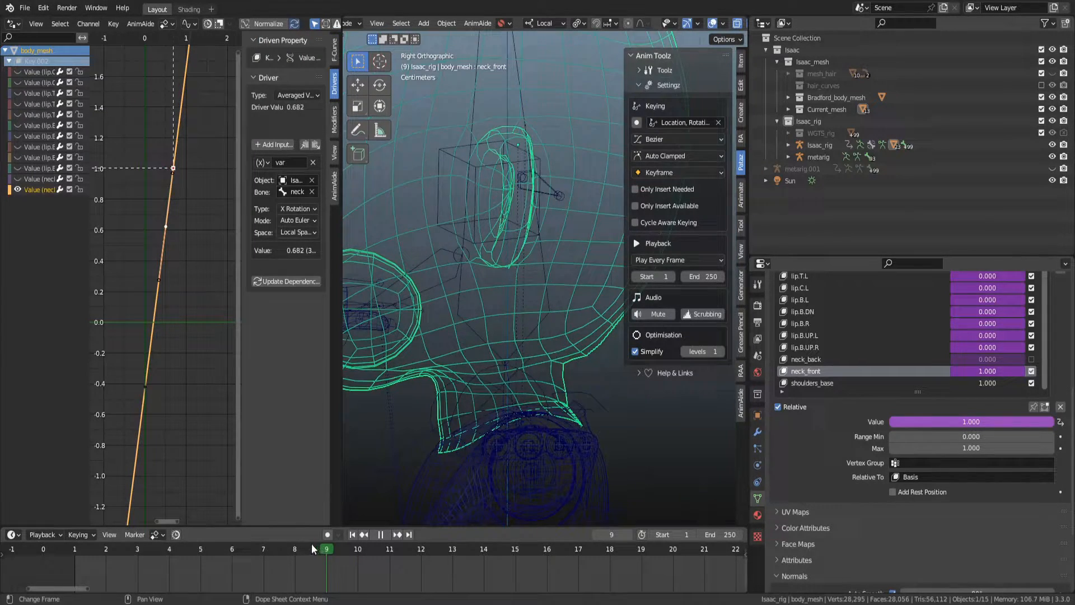
left_click_drag(170, 537, 336, 546)
key("space")
left_click(177, 244)
left_click(167, 230)
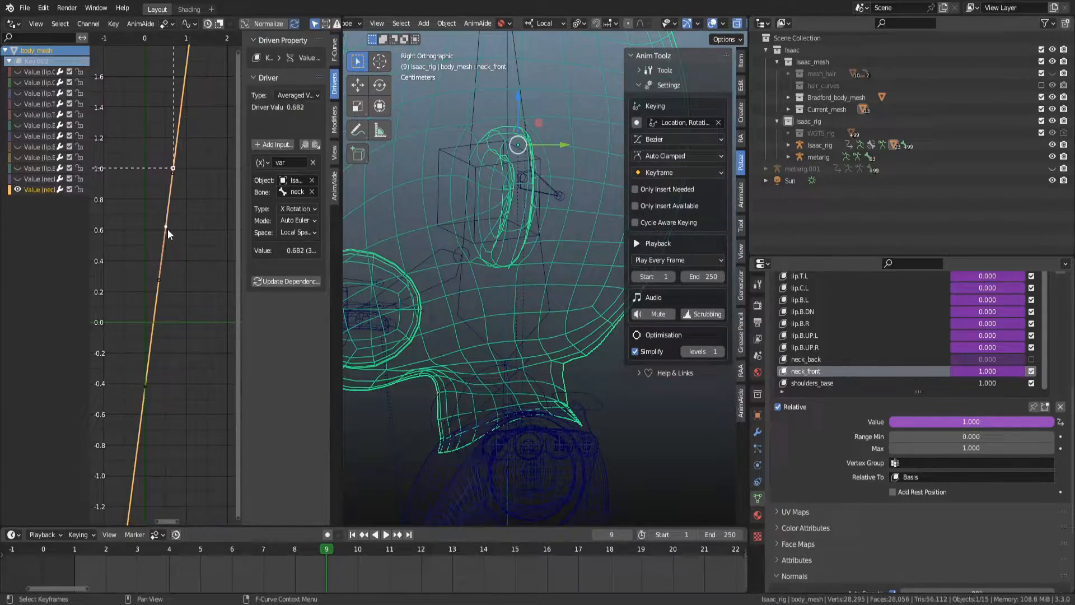
key("g")
key("x")
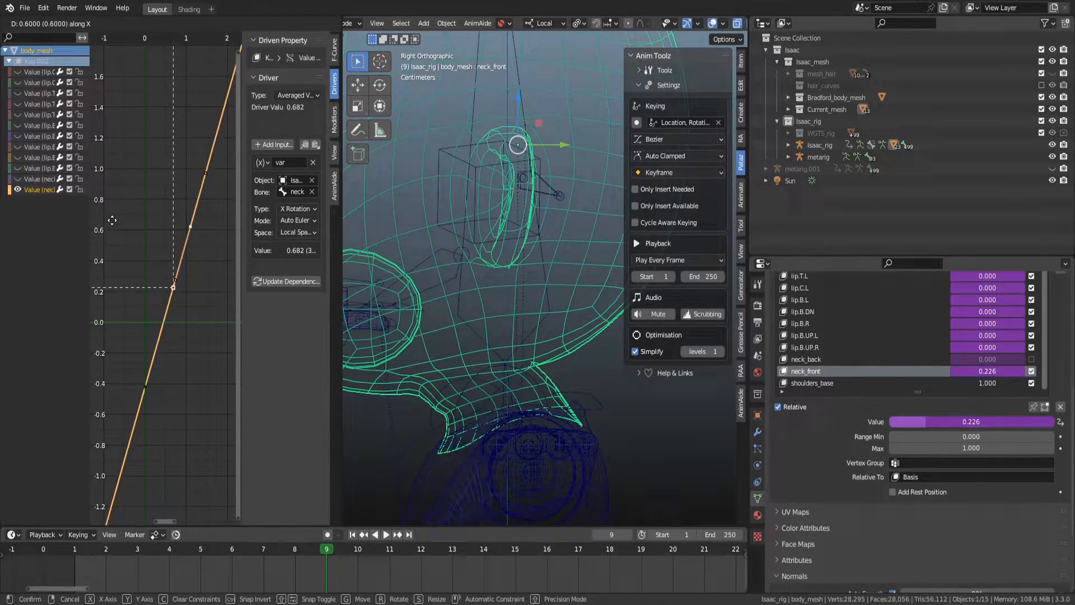
key("Escape")
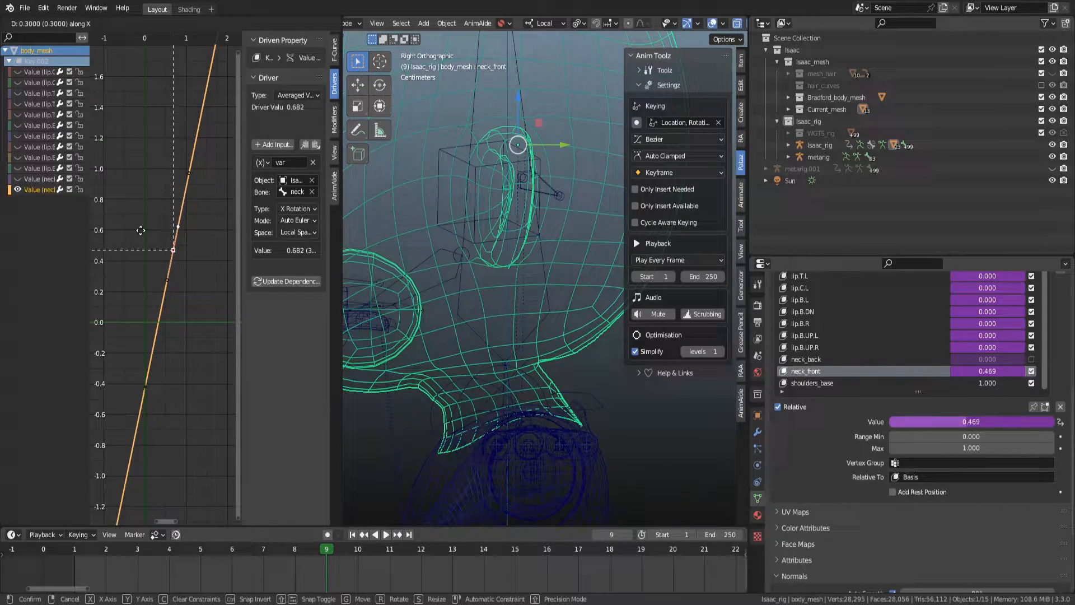
Undo the recent neck_front driver curve edits and redo two of them.
key("ctrl+z")
key("ctrl+z")
key("ctrl+z")
key("ctrl+z")
key("ctrl+z")
key("ctrl+z")
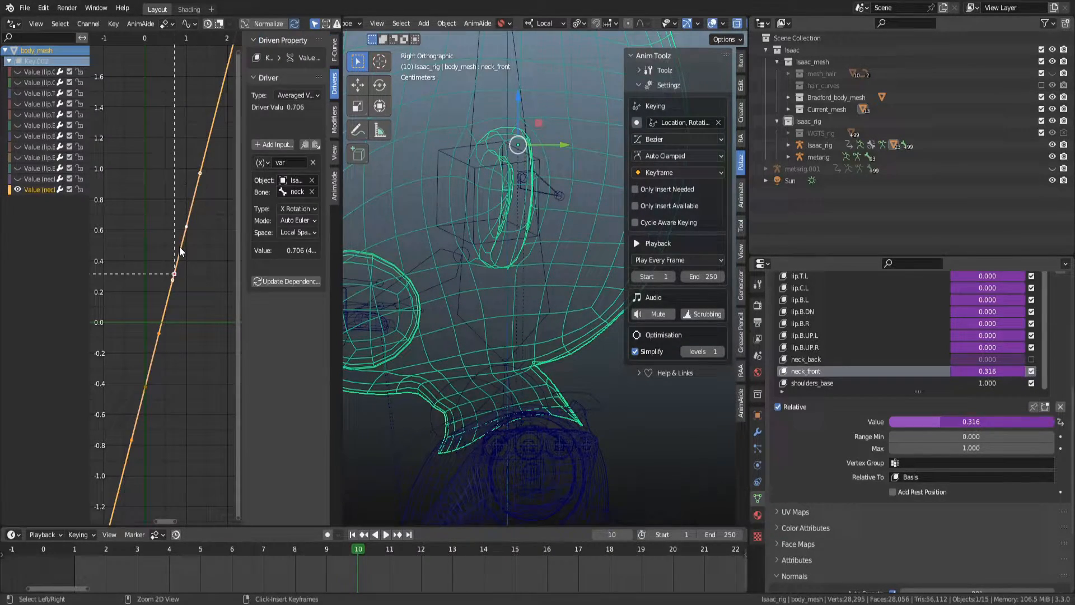
key("ctrl+z")
key("ctrl+z")
key("ctrl+shift+z")
key("ctrl+shift+z")
key("ctrl+Tab")
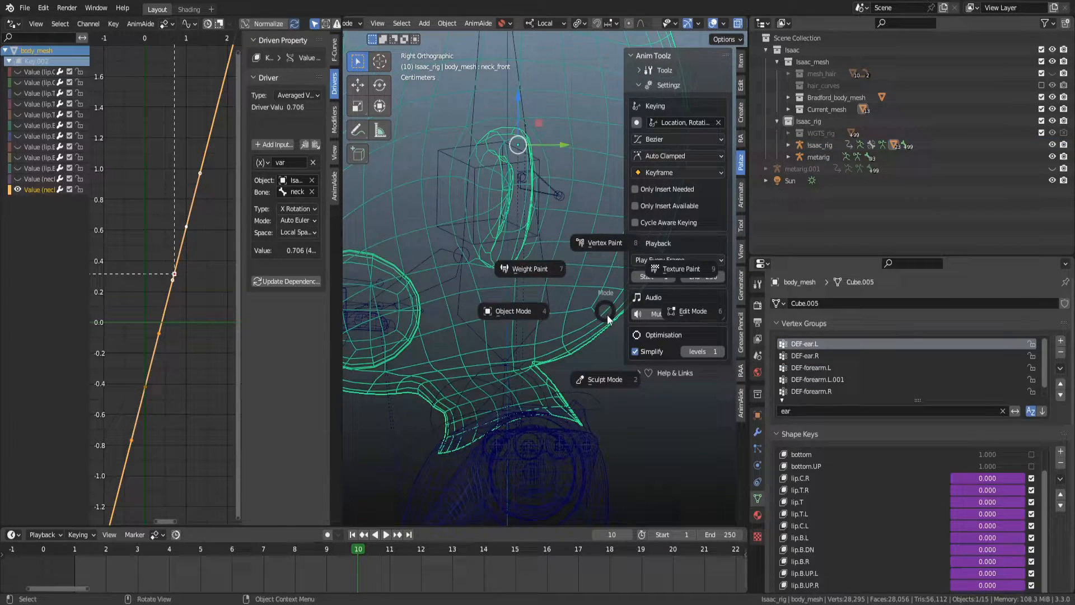
Toggle the neck_front shape key off and back on to compare the neck deformation.
scroll(1030, 510, "down", 2)
left_click(1036, 562)
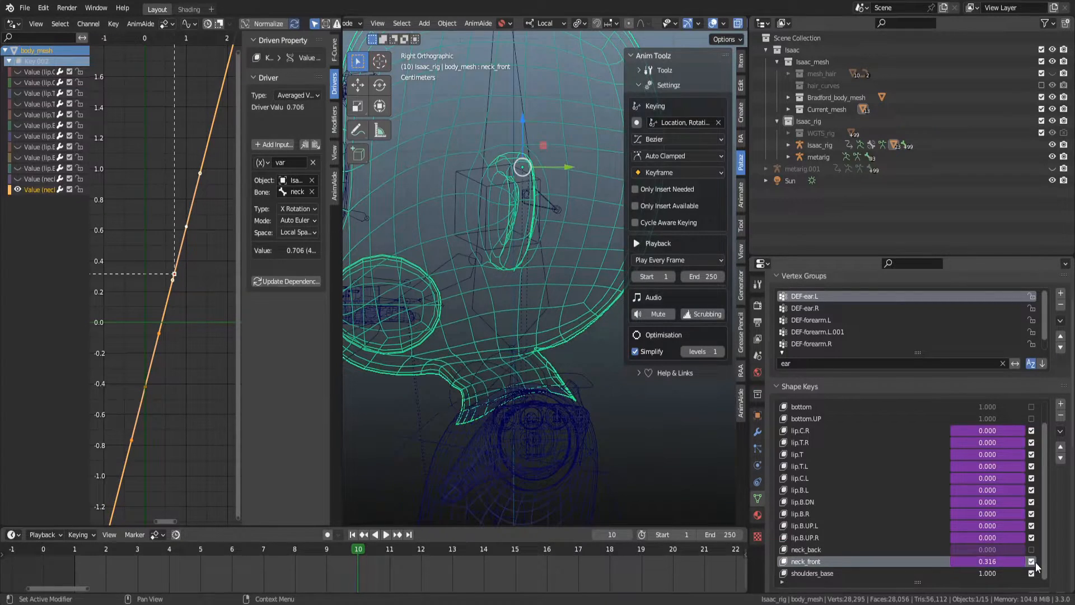
scroll(556, 391, "up", 2)
scroll(556, 391, "up", 1)
left_click(1032, 561)
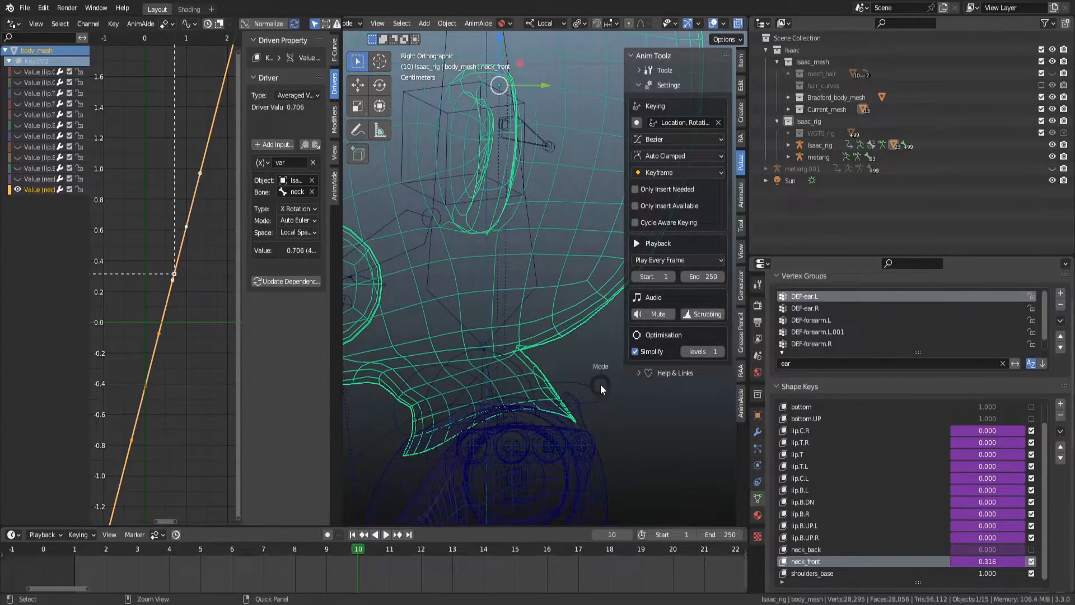
Select the metarig's spine.004 bone in Pose Mode and set its Bendy Bones segments to 3.
left_click(489, 380)
key("ctrl+Tab")
left_click(488, 378)
left_click(758, 483)
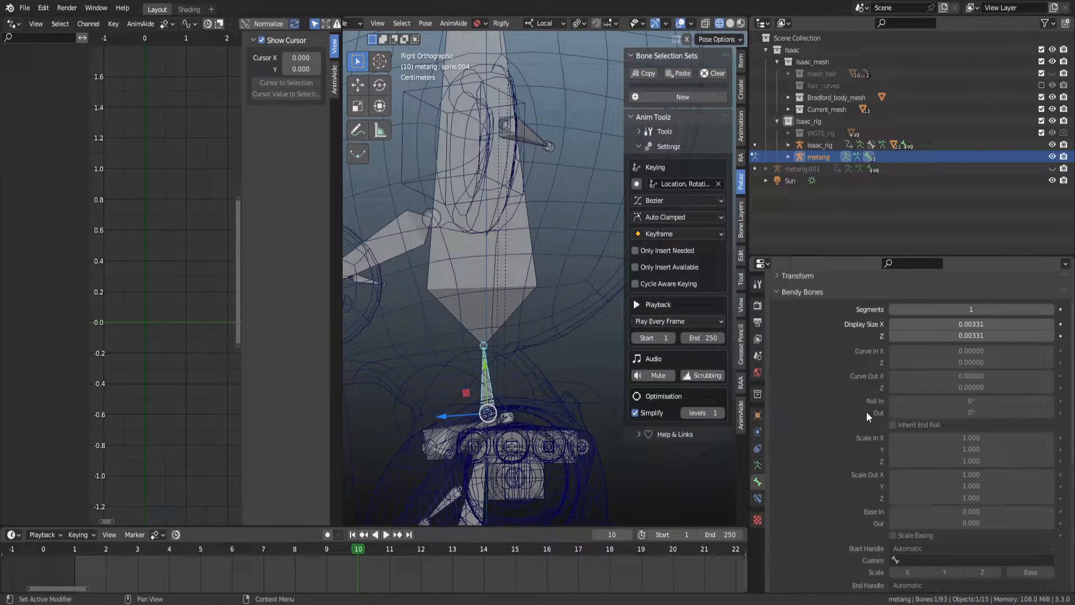
left_click(1051, 310)
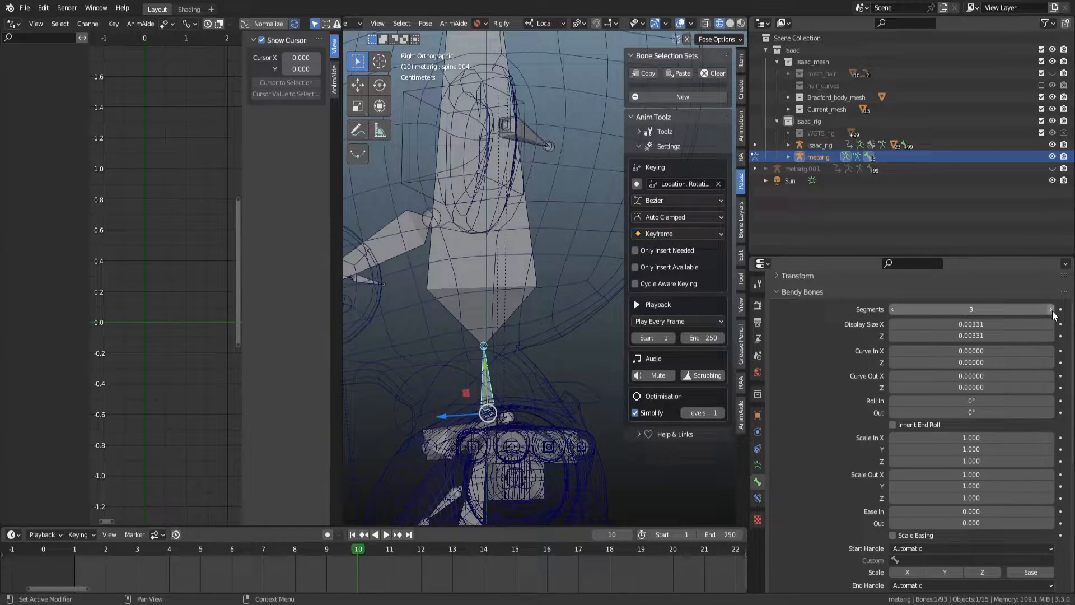
key("Tab")
key("Tab")
key("ctrl+Tab")
key("ctrl+Tab")
key("Tab")
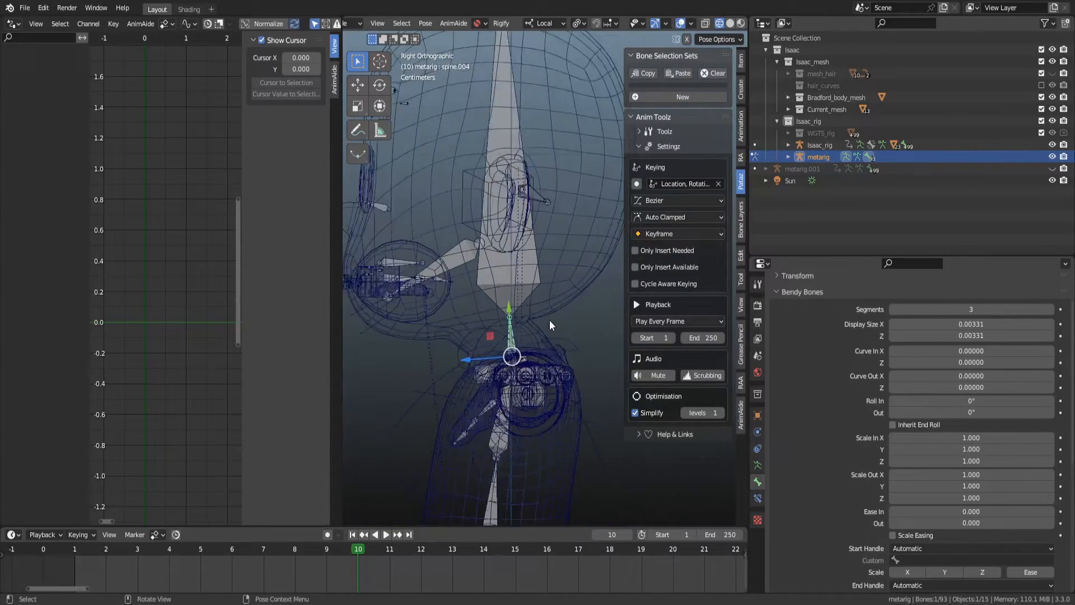
key("ctrl+Tab")
key("Escape")
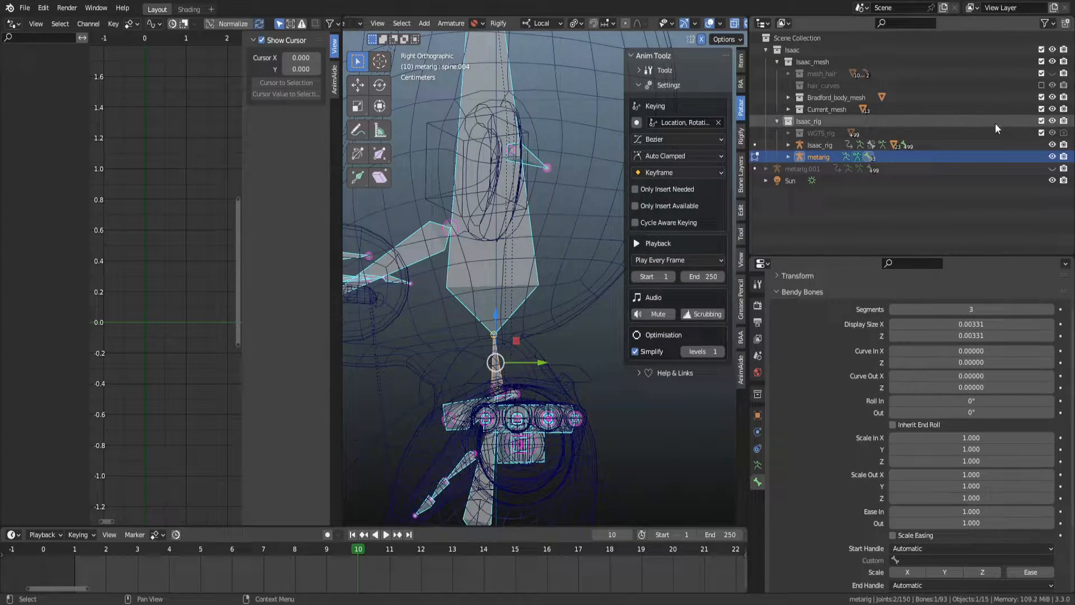
Hide the metarig, select Isaac_rig and enable an additional bone layer in its armature properties.
left_click(1052, 156)
left_click(819, 145)
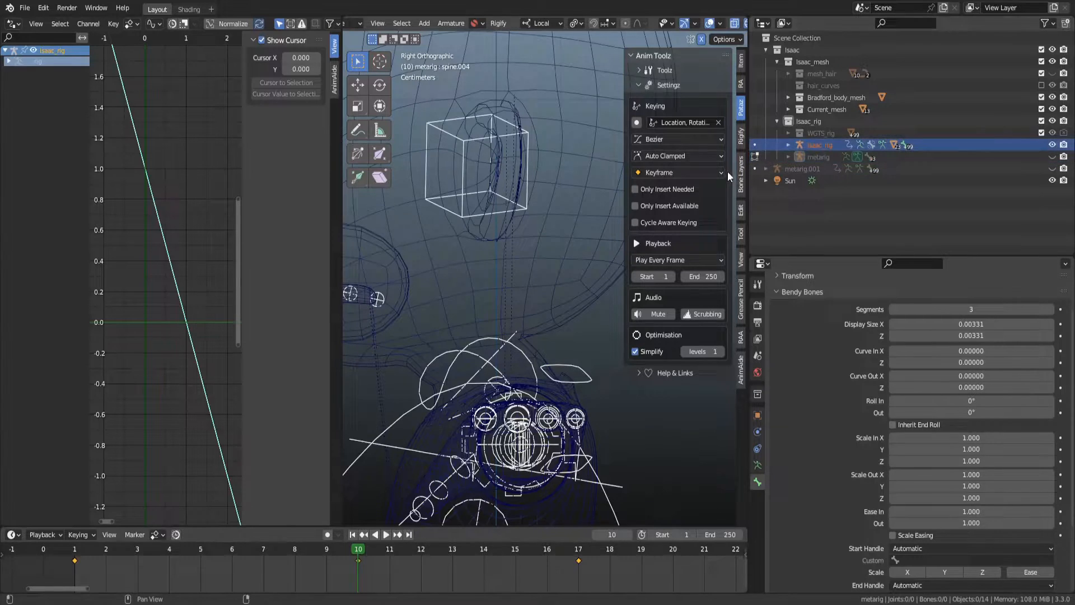
left_click(498, 349)
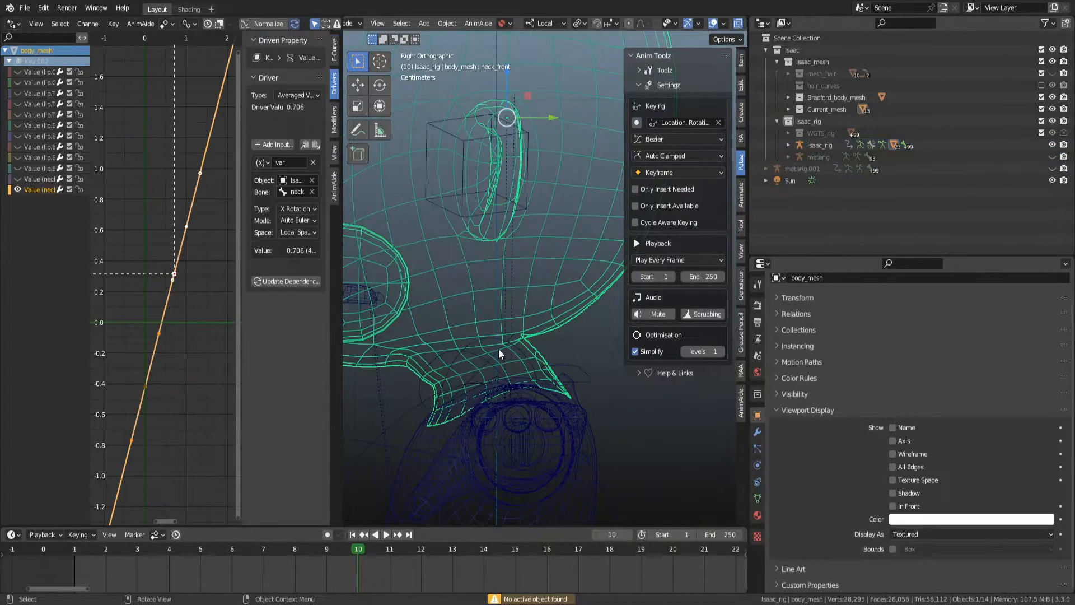
left_click(457, 355)
left_click(757, 466)
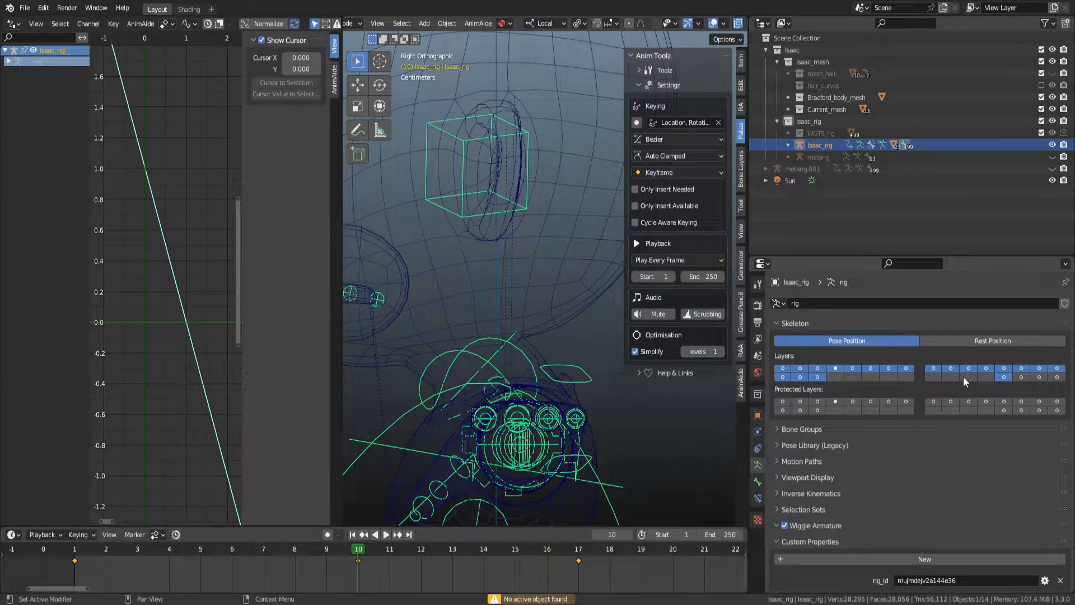
left_click(1027, 380, "shift")
left_click(1027, 380, "shift")
left_click(1028, 381, "shift")
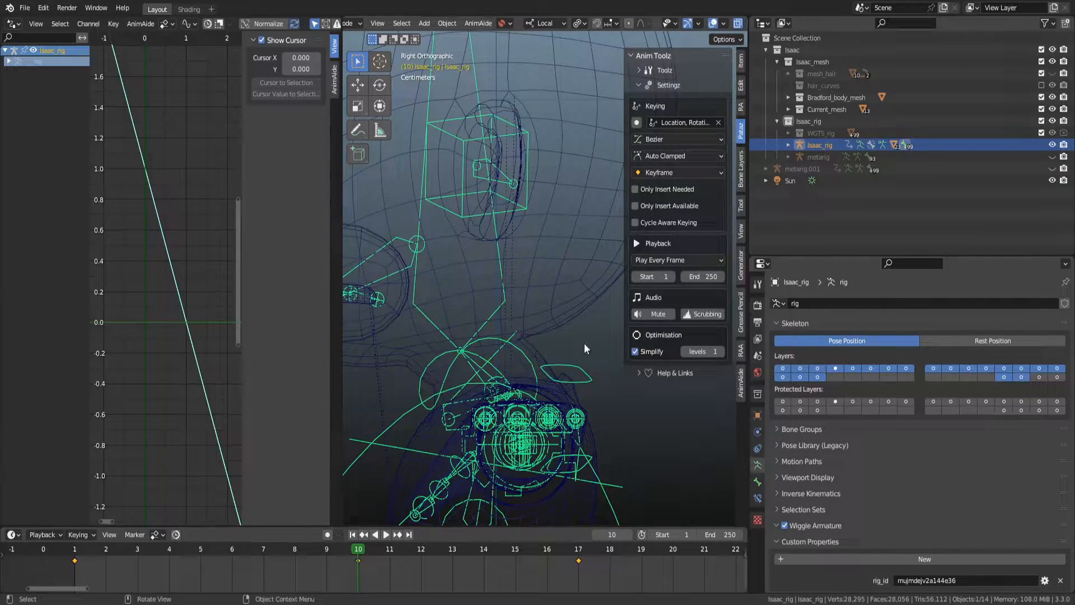
In Pose Mode, set the DEF-spine.004 bone's Bendy Bones segments to 1.
key("ctrl+Tab")
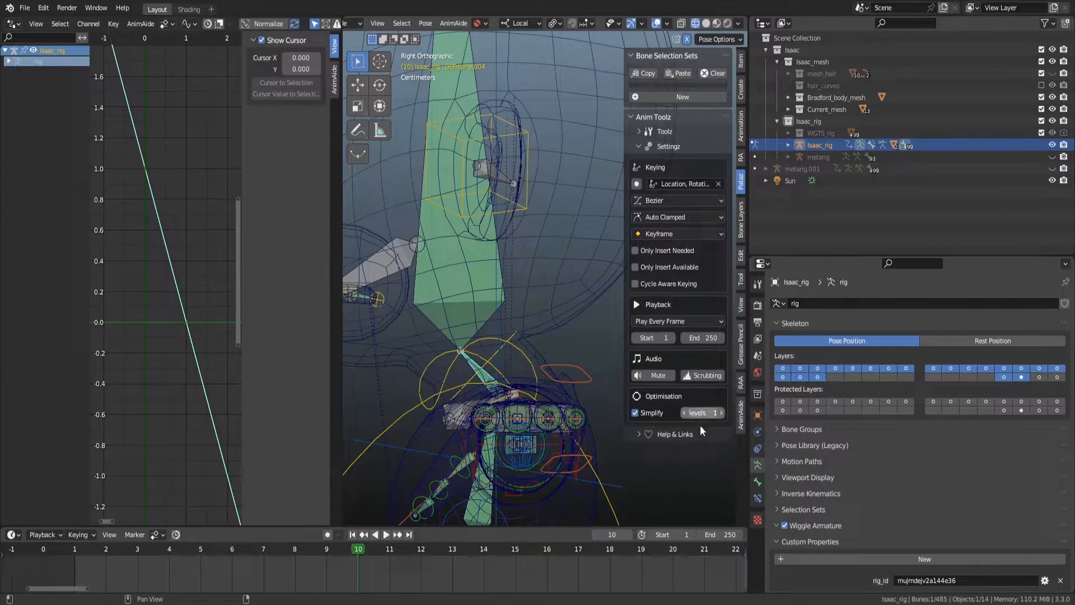
left_click(757, 480)
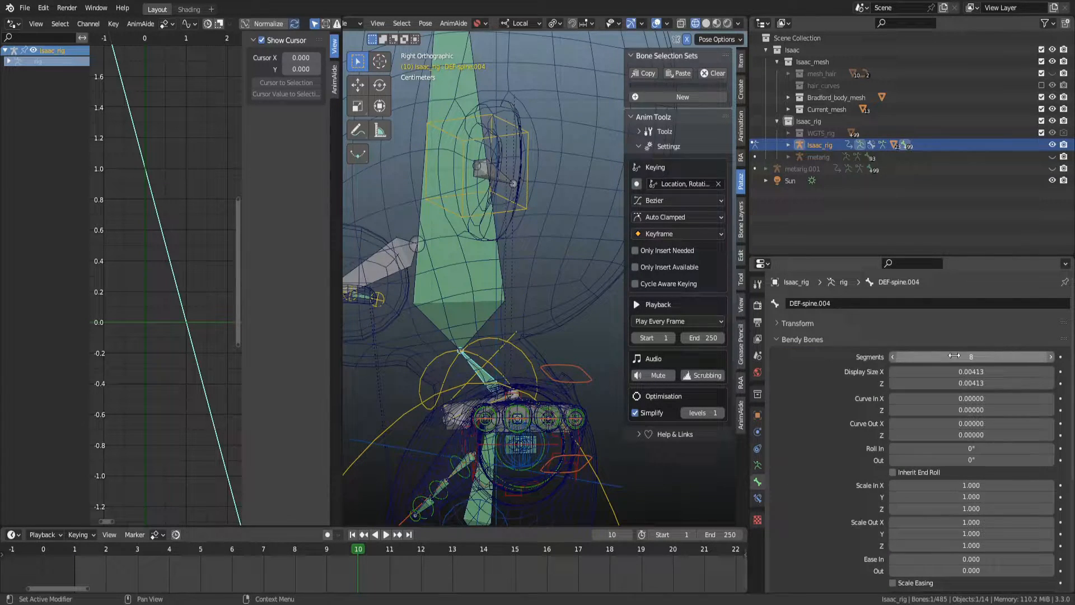
left_click(892, 356)
left_click(892, 357)
left_click(892, 357)
left_click(892, 357)
left_click(891, 356)
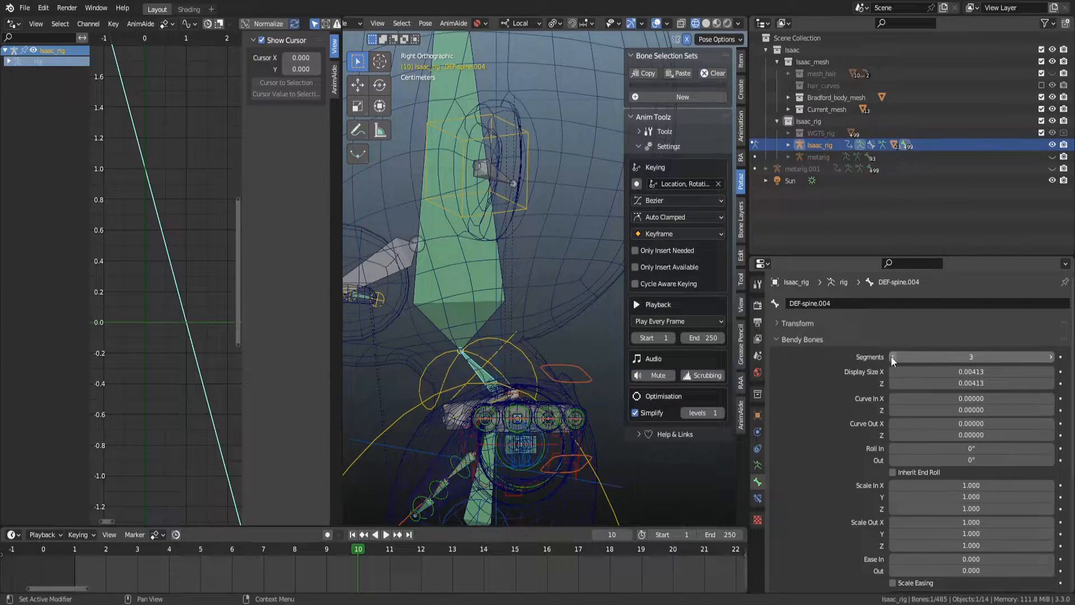
left_click(892, 357)
left_click(891, 356)
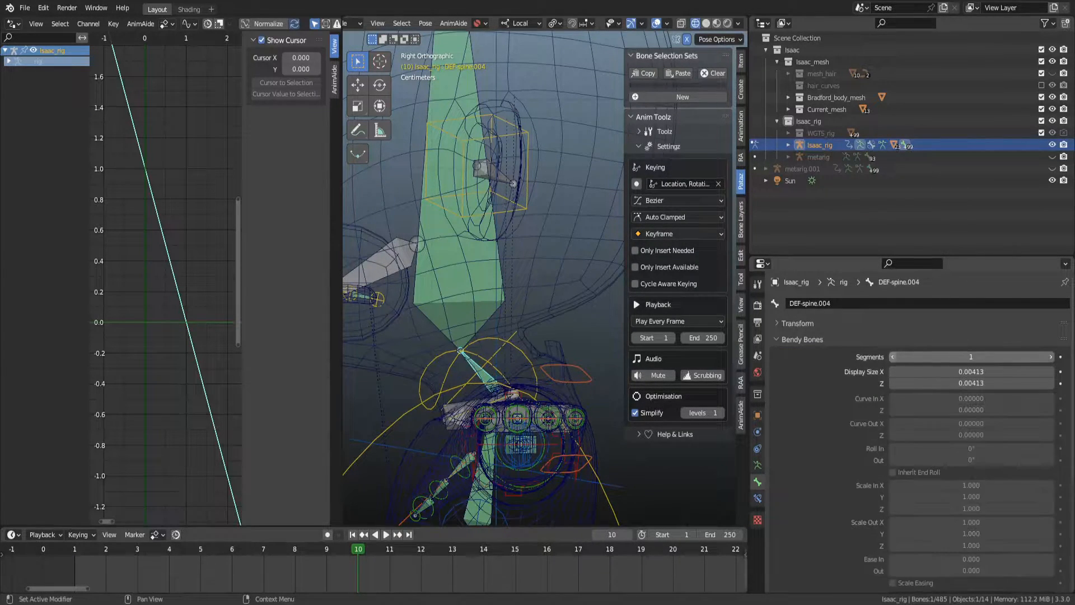
left_click(1050, 356)
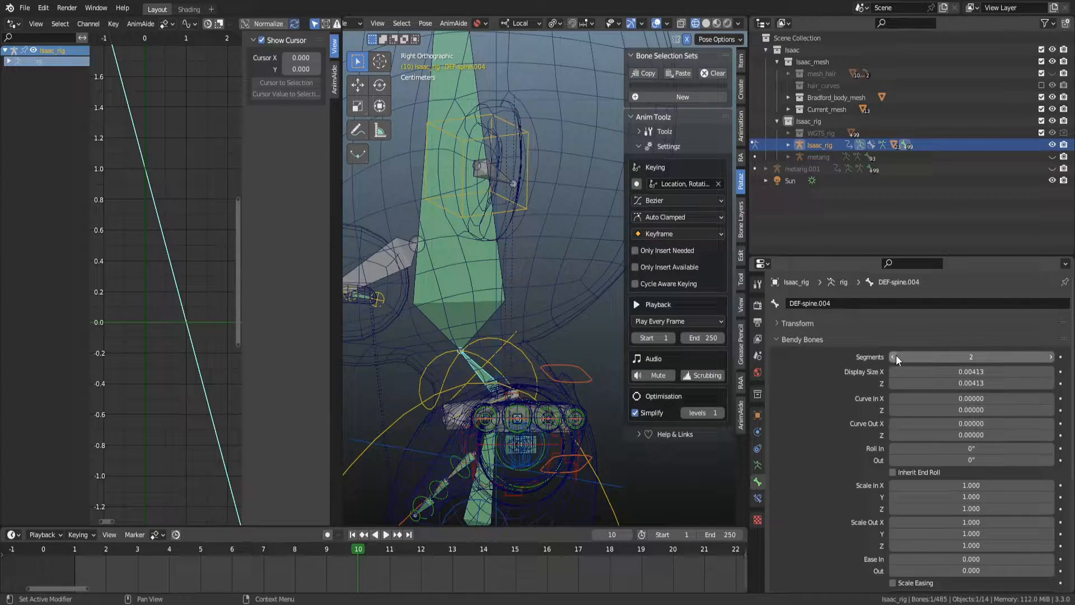
scroll(560, 277, "down", 3)
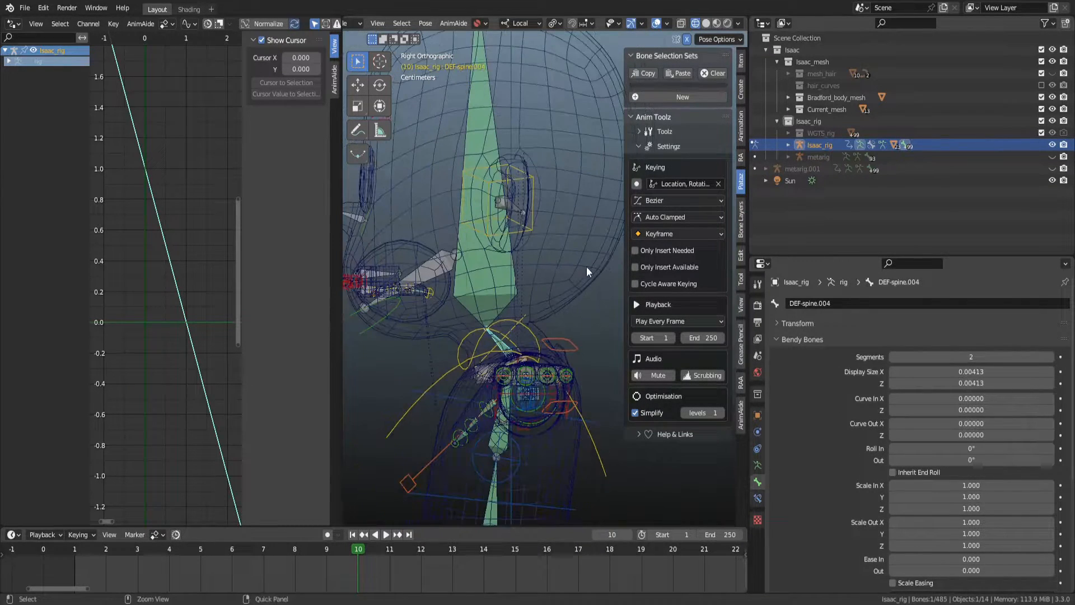
left_click(892, 357)
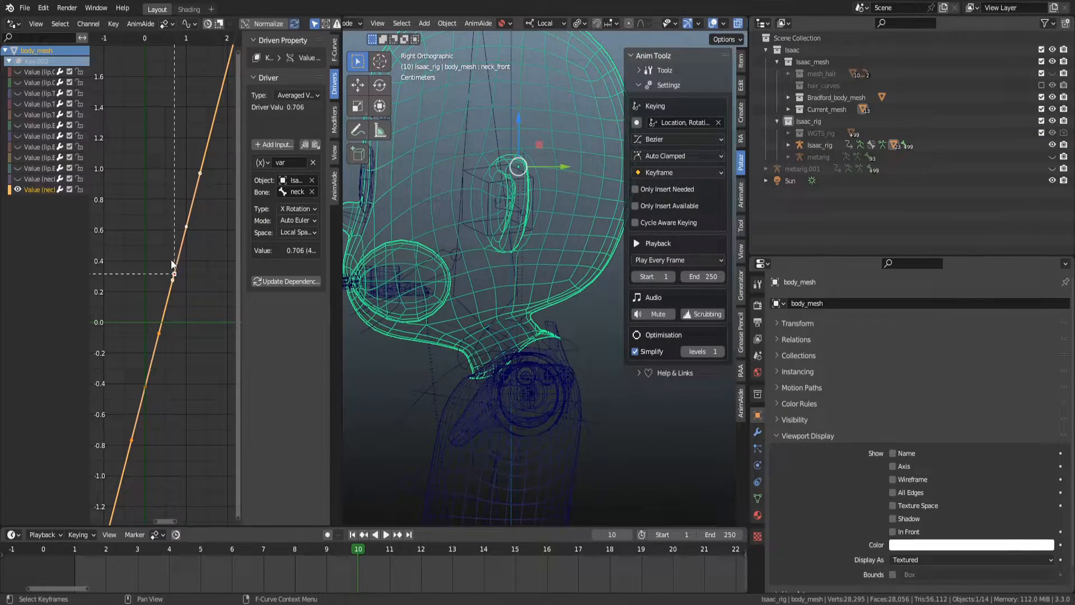
Move the selected neck_front driver curve keyframes -0.2 along X.
scroll(174, 280, "up", 1)
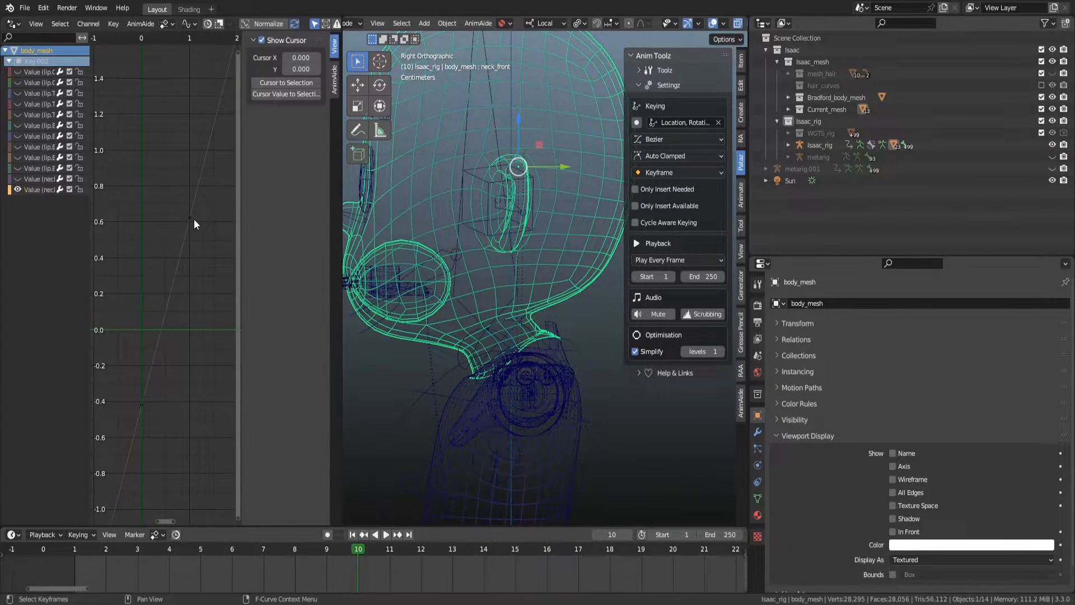
key("g")
key("y")
key("x")
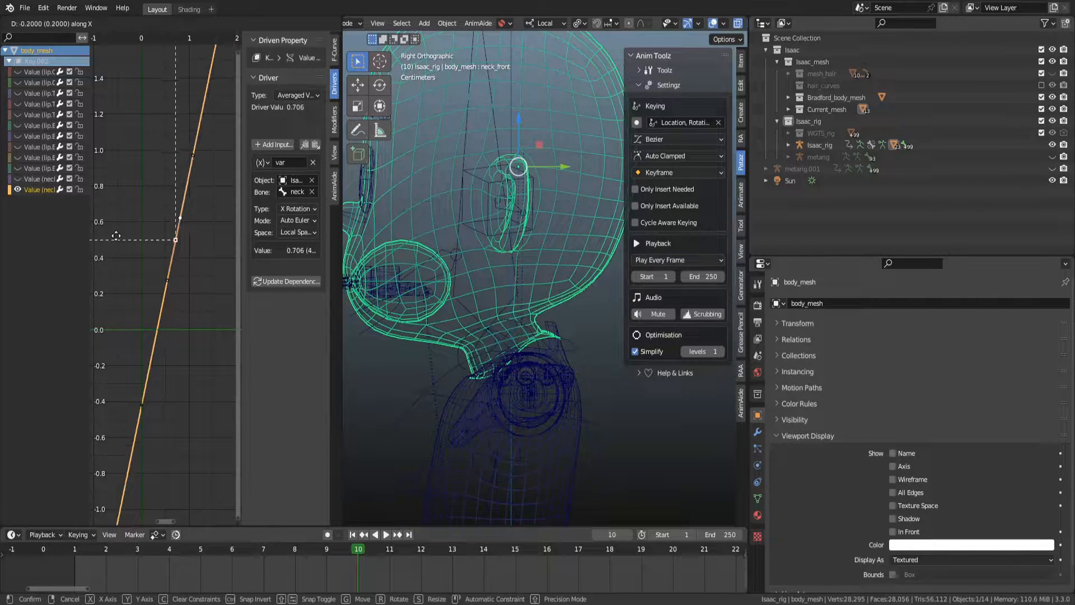
left_click(99, 285)
Scrub the timeline to frame 6 to check the neck deformation.
key("ctrl+Tab")
key("ctrl+Tab")
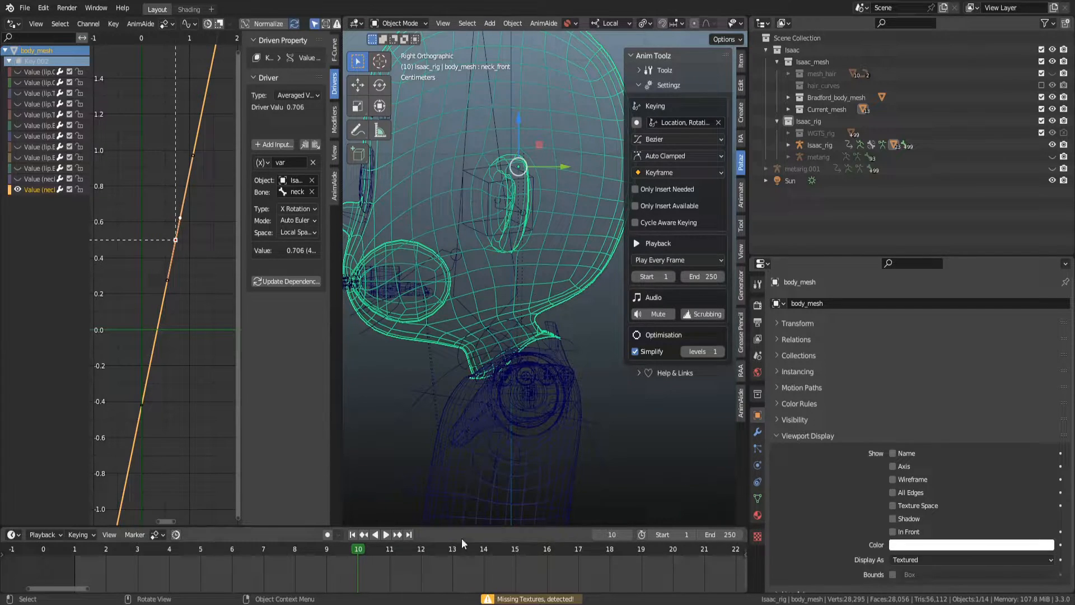
left_click_drag(306, 546, 244, 525)
scroll(542, 348, "up", 3)
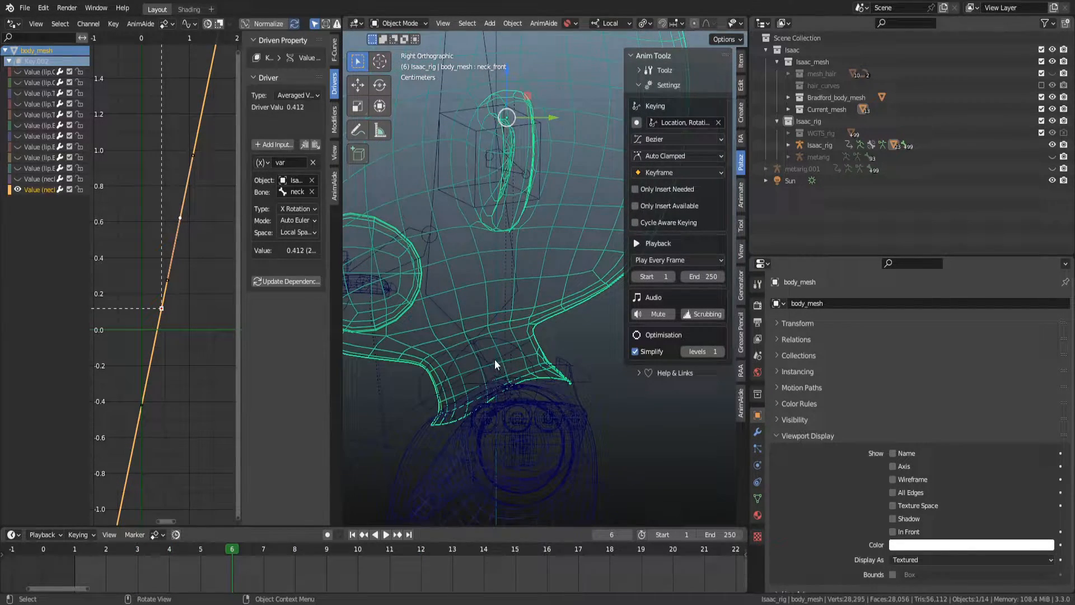
left_click(490, 354)
Switch the rig to Pose Mode and view the neck in solid shading.
key("ctrl+Tab")
middle_click_drag(492, 333, 452, 310)
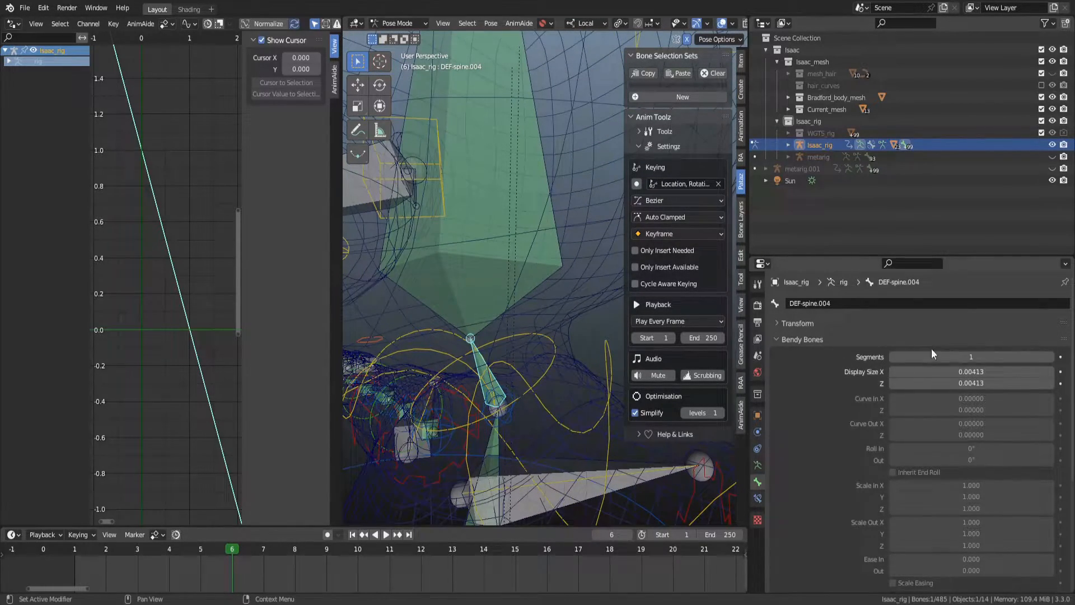
middle_click_drag(560, 345, 479, 315)
key("z")
scroll(560, 323, "down", 2)
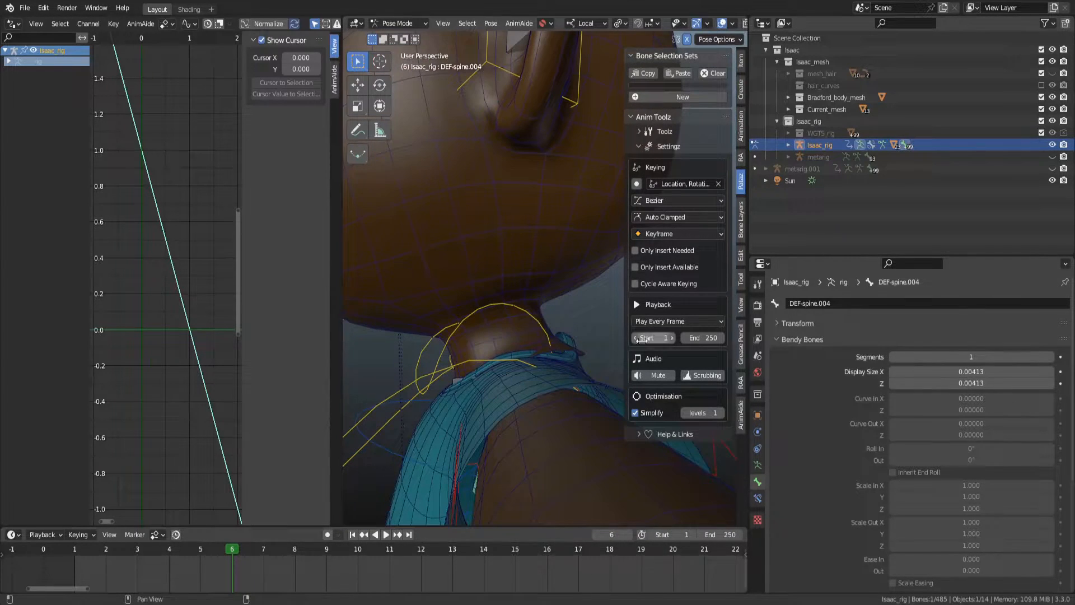
Try setting the DEF-spine.004 segments to 2 and revert to 1.
left_click(1050, 358)
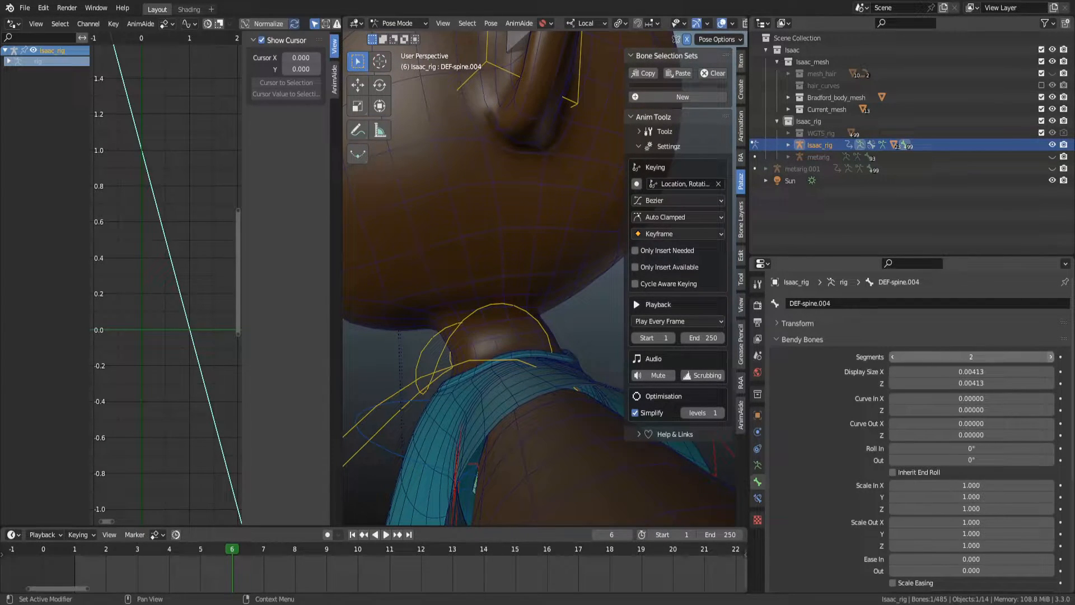
left_click(893, 357)
left_click(894, 358)
Select the body mesh and switch it into Weight Paint mode around the neck.
scroll(534, 319, "down", 4)
mouse_move(533, 319)
middle_mouse_down()
mouse_move(589, 320)
mouse_move(532, 314)
middle_mouse_up()
middle_click_drag(532, 314, 574, 355)
left_click(537, 267)
key("ctrl+Tab")
left_click(383, 210)
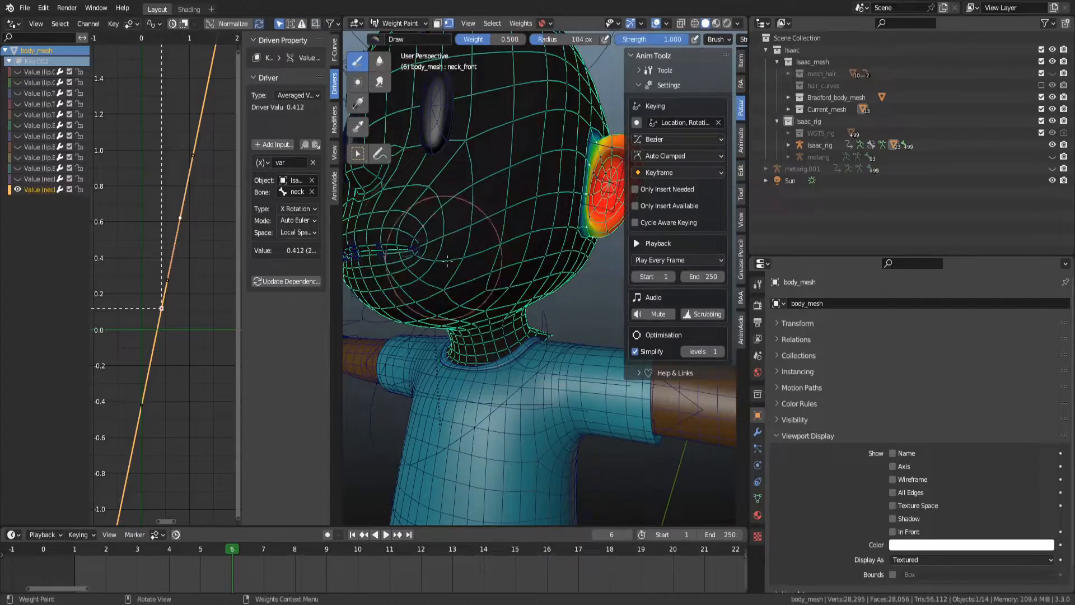
Save the blend file.
scroll(539, 321, "down", 3)
mouse_move(539, 320)
middle_mouse_down()
mouse_move(541, 334)
mouse_move(516, 329)
mouse_move(527, 273)
mouse_move(489, 66)
middle_mouse_up()
key("ctrl+s")
Return the body mesh to Object Mode and open its mesh data properties.
key("ctrl+Tab")
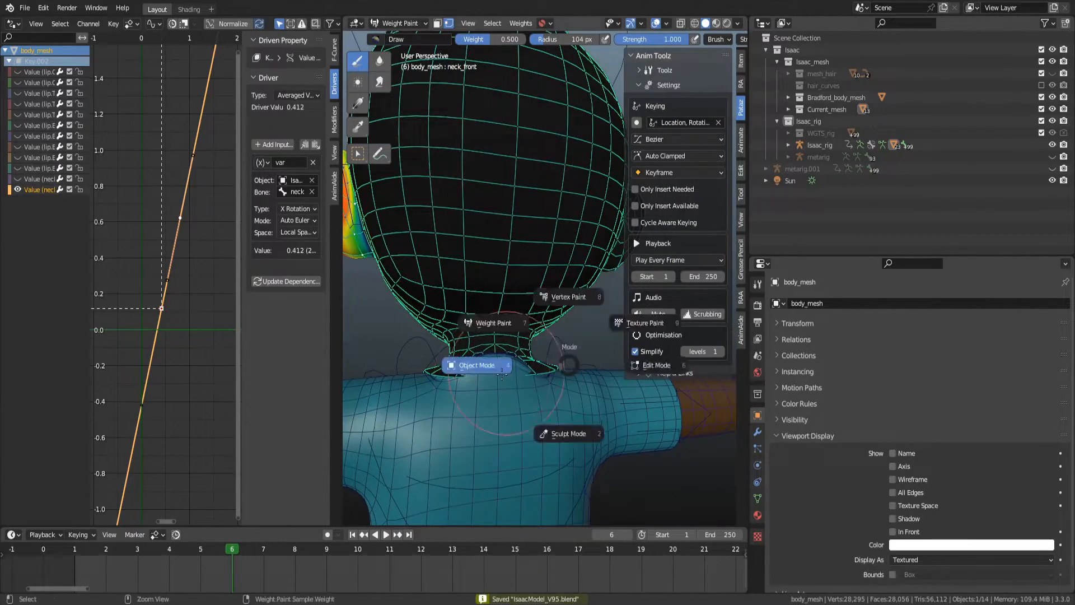
left_click(475, 365)
left_click(757, 498)
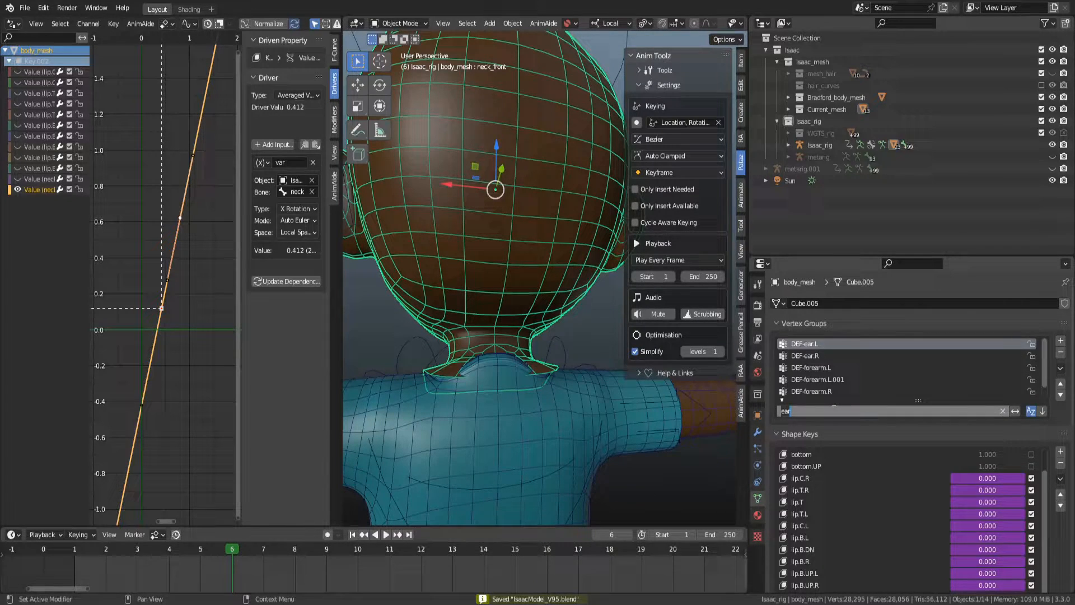
Filter the body mesh's vertex groups by "spine" and select DEF-spine.001.
type("spine")
left_click(859, 361)
left_click(857, 358)
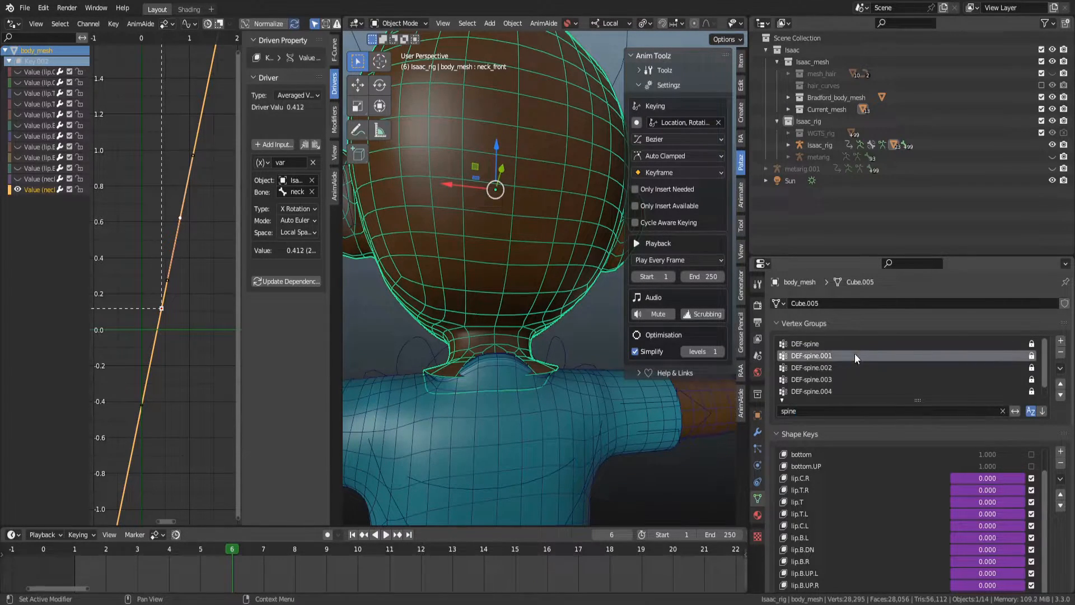
Switch the body mesh into Weight Paint mode and inspect the spine vertex group weights around the neck.
key("ctrl+Tab")
key("ctrl+Tab")
left_click(501, 277)
scroll(556, 369, "up", 2)
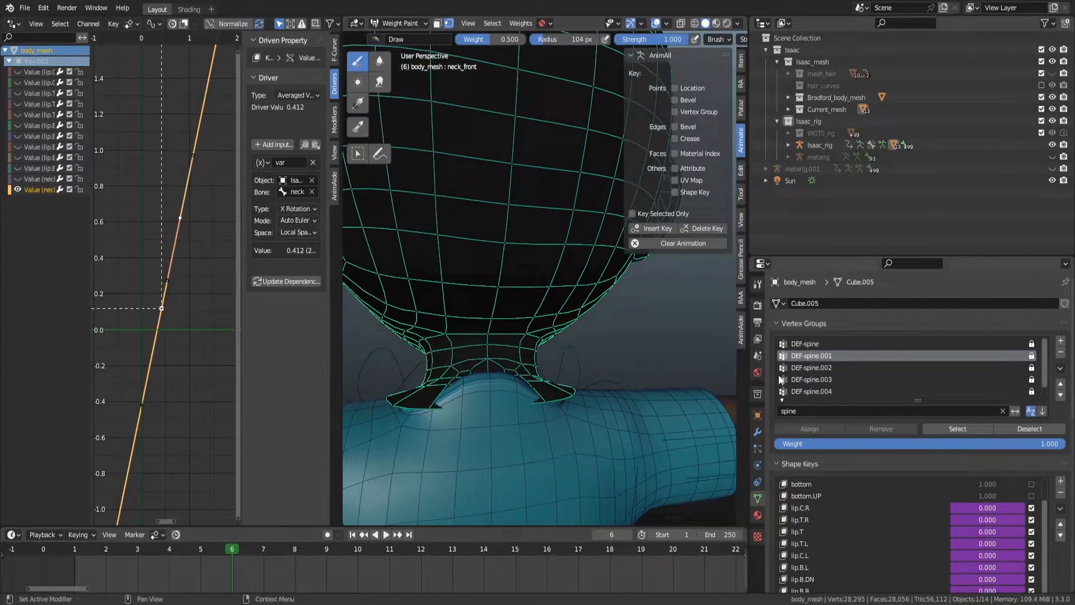
left_click(828, 346)
middle_click_drag(666, 358, 521, 341)
left_click(825, 359)
scroll(824, 359, "down", 2, "ctrl")
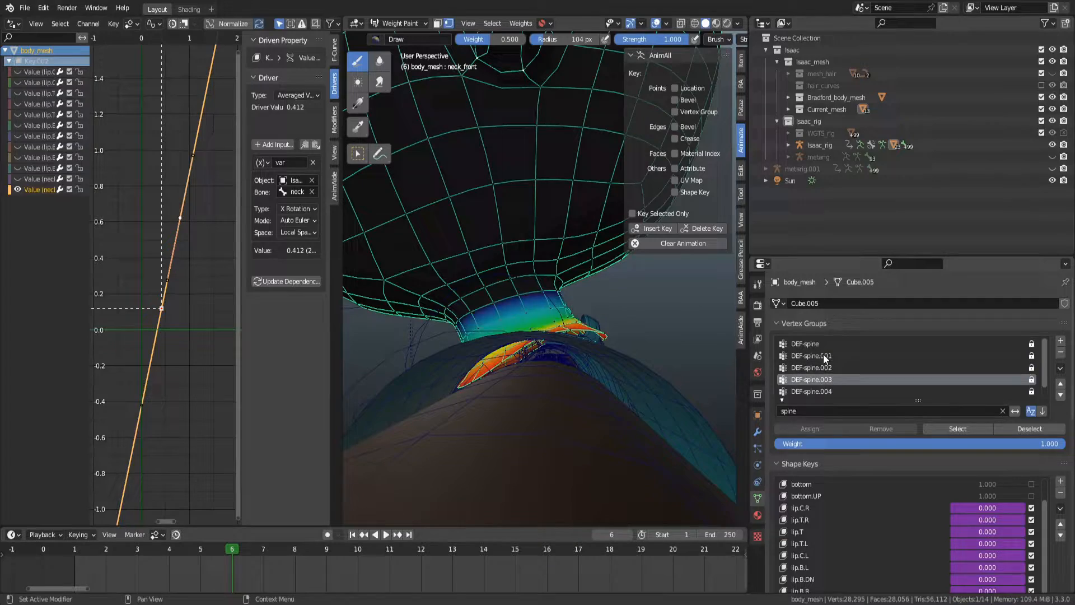
middle_click_drag(532, 367, 498, 350)
Join the driver editor area into the 3D viewport to enlarge the view.
right_click(342, 176)
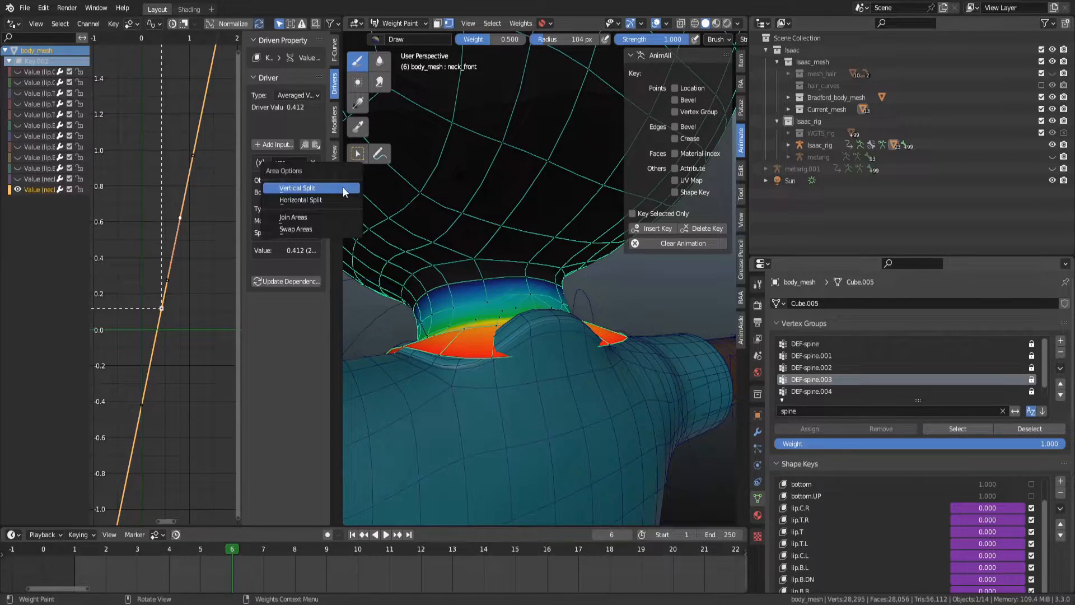
left_click(314, 217)
left_click(269, 236)
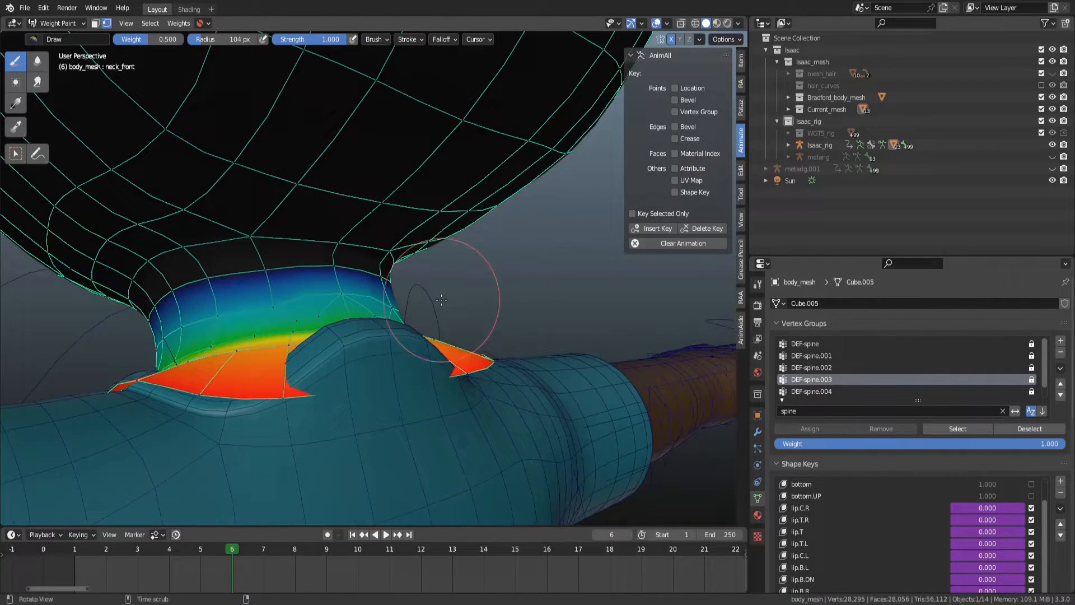
Normalize all vertex groups of the body mesh, limited to deform pose bones with Lock Active on.
left_click(187, 26)
left_click(204, 66)
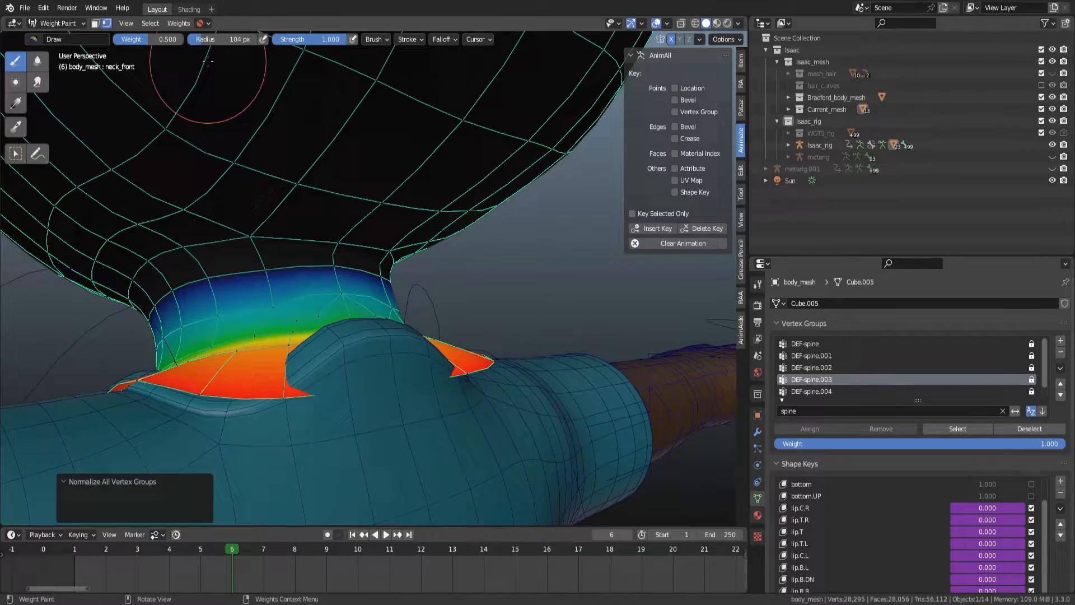
middle_click_drag(518, 327, 480, 312)
key("q")
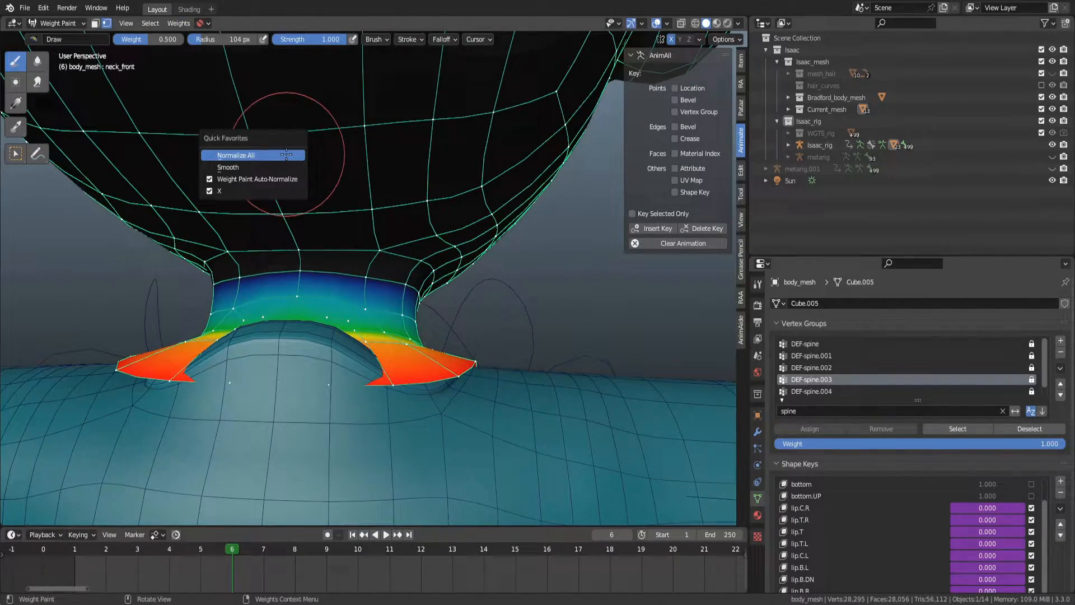
left_click(286, 155)
middle_click_drag(286, 155, 640, 363)
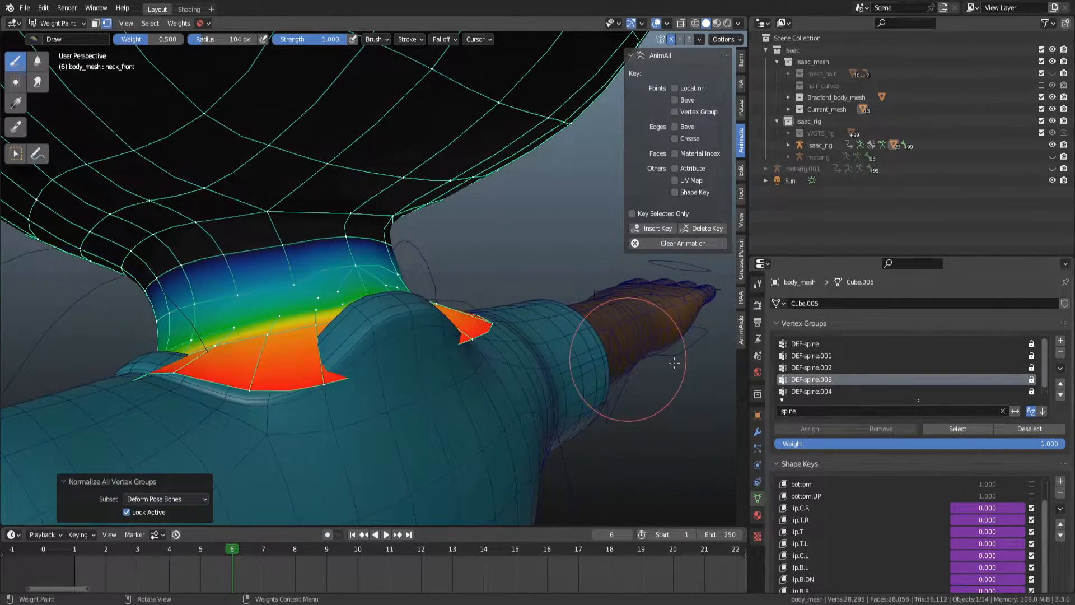
Select the DEF-spine.004 vertex group and check the neck deformation on the rig in Pose Mode.
left_click(828, 391)
mouse_move(507, 269)
middle_mouse_down()
mouse_move(534, 299)
mouse_move(263, 303)
middle_mouse_up()
key("ctrl+Tab")
left_click(257, 303)
key("ctrl+Tab")
key("z")
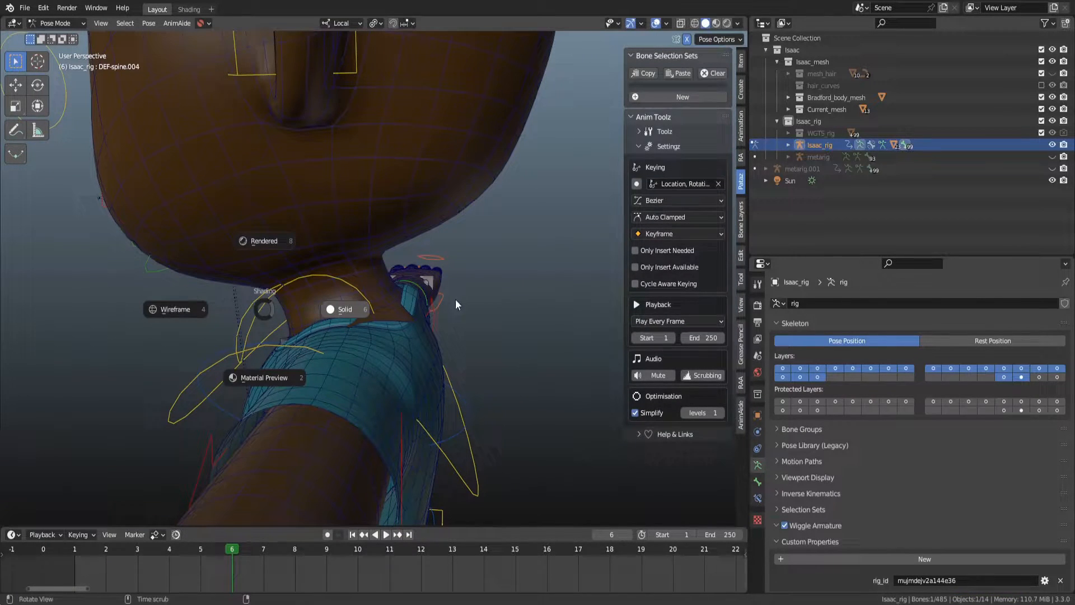
left_click(398, 280)
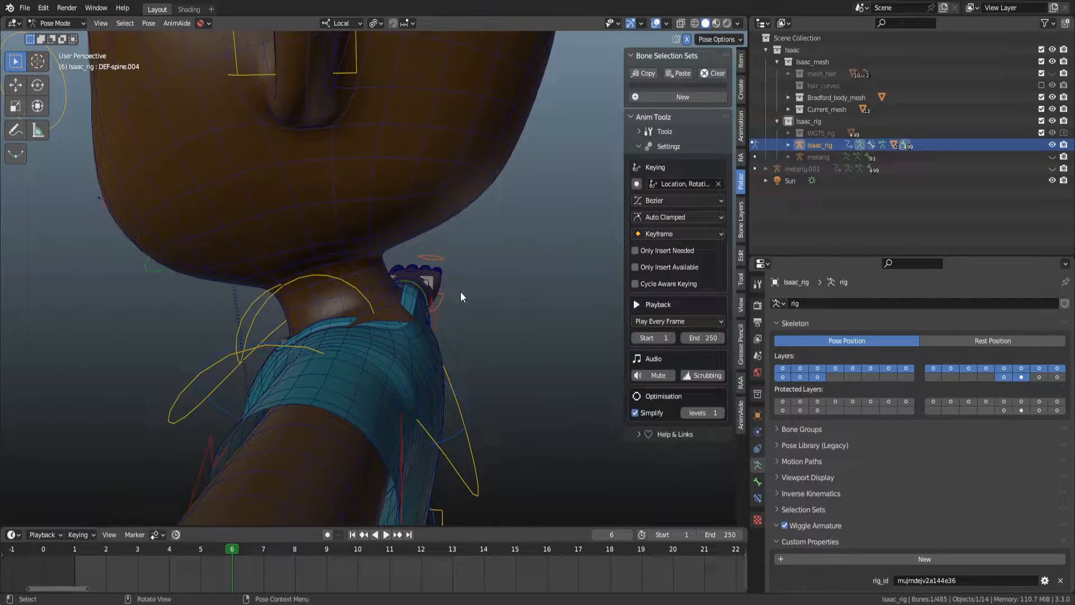
middle_click_drag(458, 292, 343, 294, "alt")
mouse_move(439, 302)
middle_mouse_down("alt")
mouse_move(522, 298)
mouse_move(444, 300)
mouse_move(484, 313)
middle_mouse_up("alt")
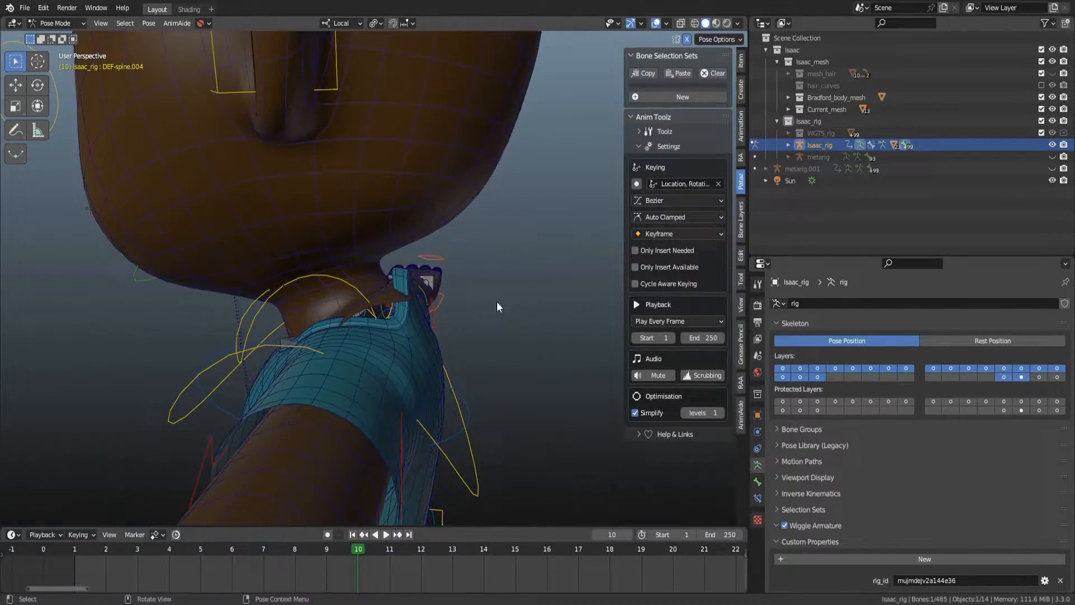
Select the neck bone, then toggle the body mesh's neck_front shape key on and off to compare the neck.
key("shift+z")
left_click(352, 274)
left_click(359, 269)
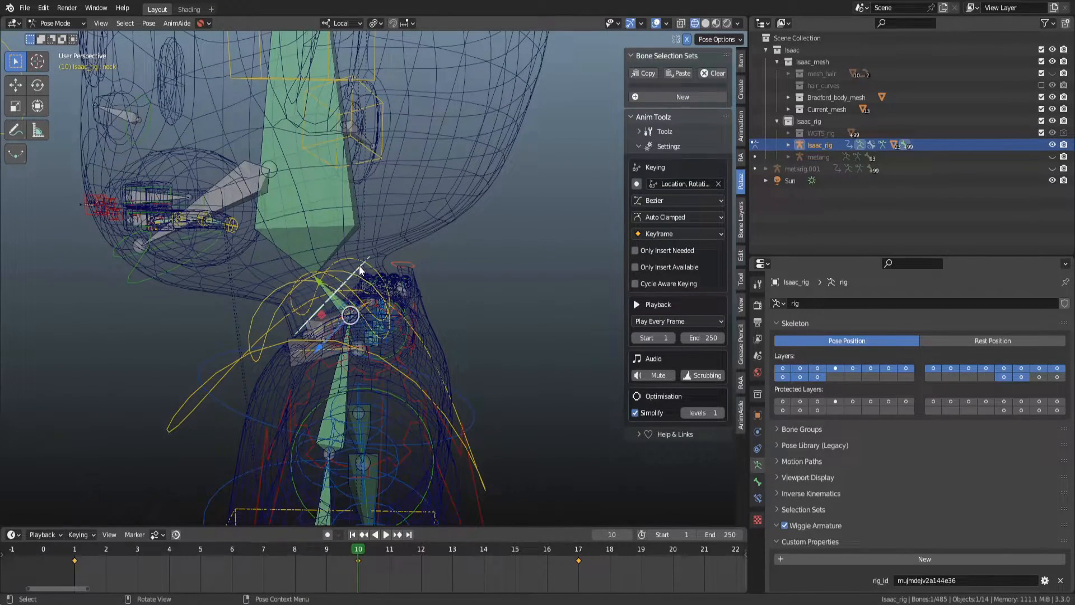
key("ctrl+Tab")
left_click(342, 294)
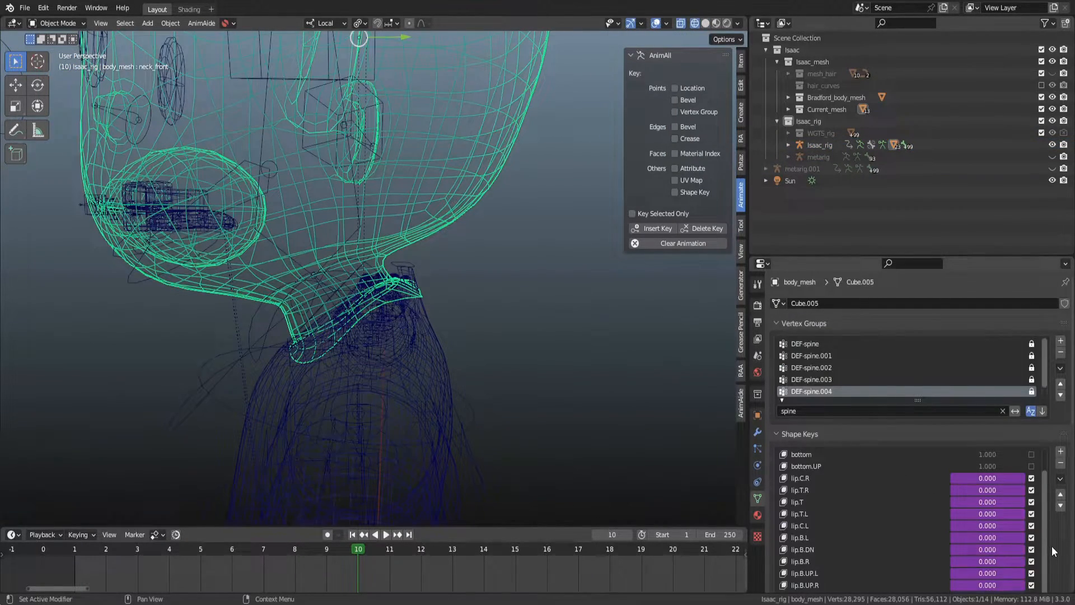
scroll(1051, 546, "down", 4)
left_click(1031, 514)
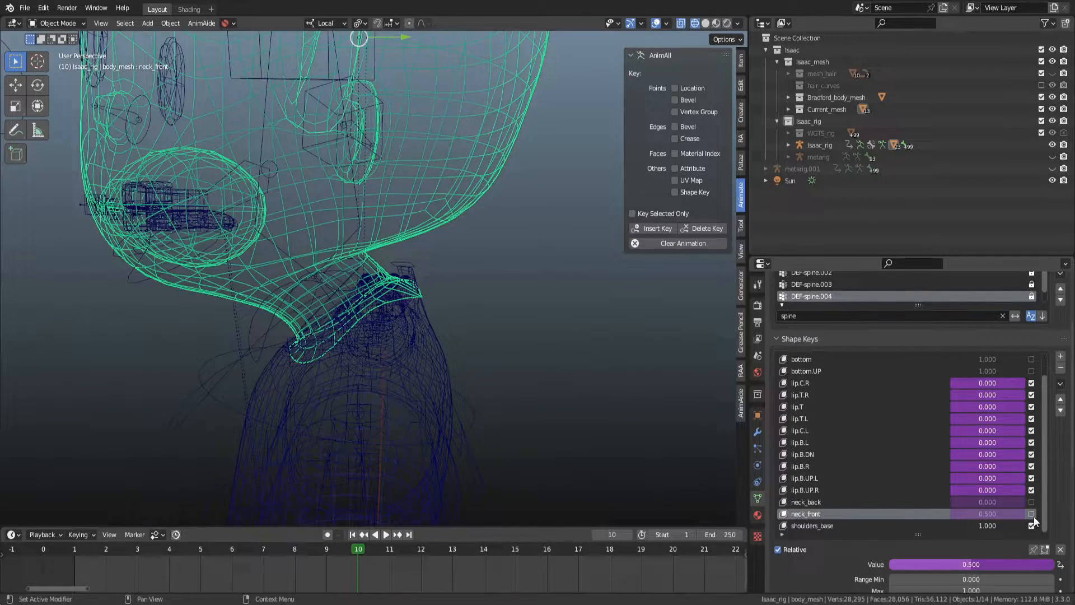
left_click(1031, 514)
left_click(1031, 514)
left_click(1031, 514)
left_click(1031, 514)
left_click(1031, 513)
middle_click_drag(463, 348, 534, 330)
middle_click_drag(372, 284, 468, 300)
Return the body mesh to Weight Paint mode and save the blend file.
key("ctrl+Tab")
middle_click_drag(453, 227, 411, 246)
scroll(448, 289, "up", 2)
mouse_move(447, 287)
middle_mouse_down()
mouse_move(381, 295)
mouse_move(386, 319)
mouse_move(492, 313)
mouse_move(433, 319)
middle_mouse_up()
key("ctrl+s")
Examine the DEF-spine vertex group weights across the neck from several angles.
scroll(491, 312, "up", 1)
middle_click_drag(333, 320, 449, 320)
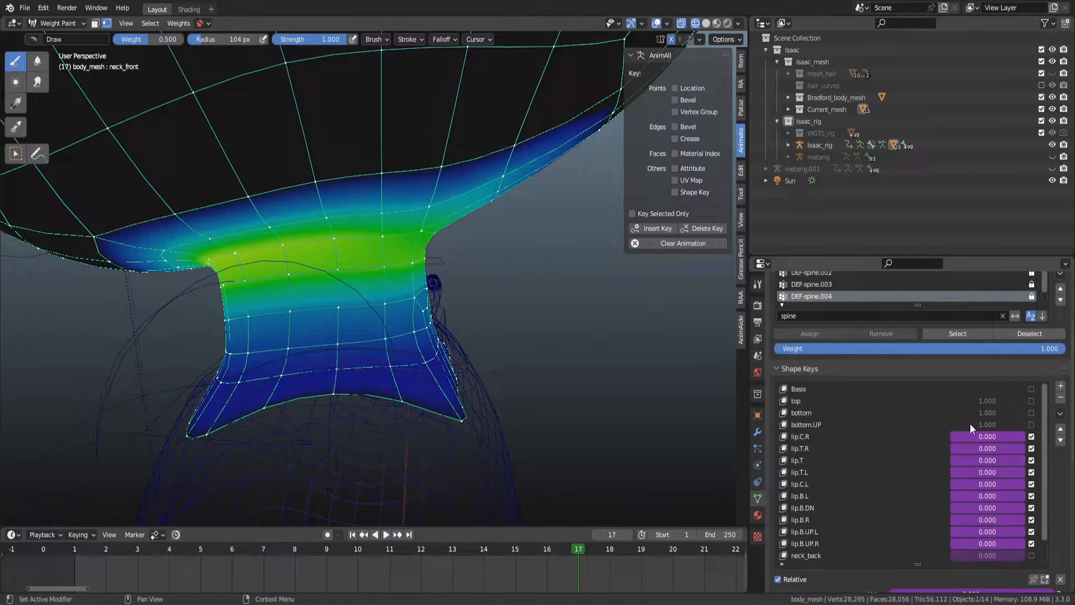
scroll(1064, 491, "up", 4)
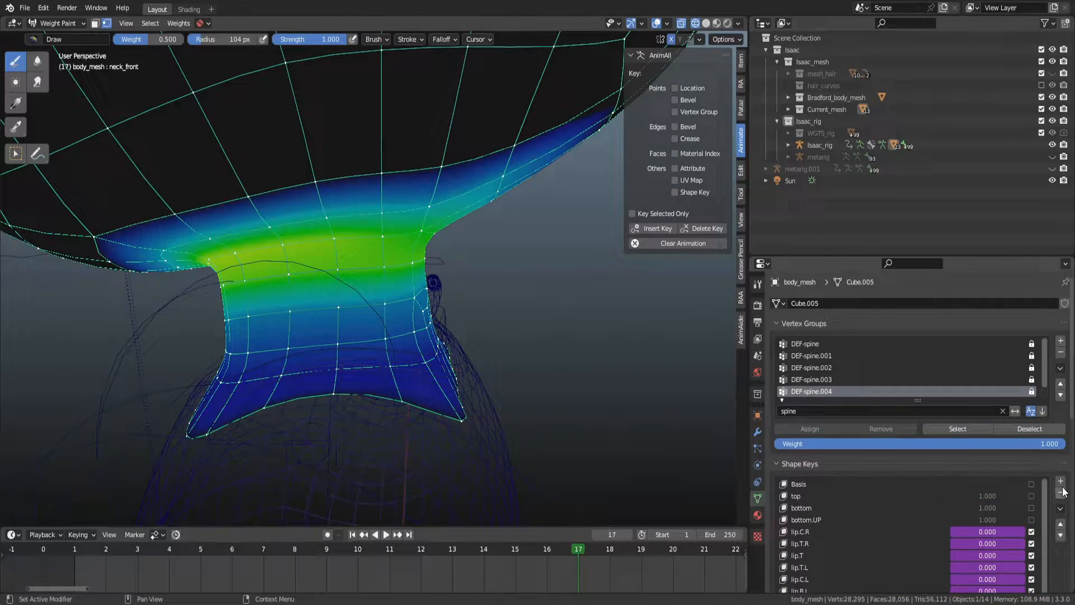
mouse_move(465, 308)
middle_mouse_down("alt")
mouse_move(523, 311)
mouse_move(425, 316)
mouse_move(477, 315)
mouse_move(444, 307)
mouse_move(456, 305)
mouse_move(470, 310)
mouse_move(413, 321)
mouse_move(429, 311)
middle_mouse_up("alt")
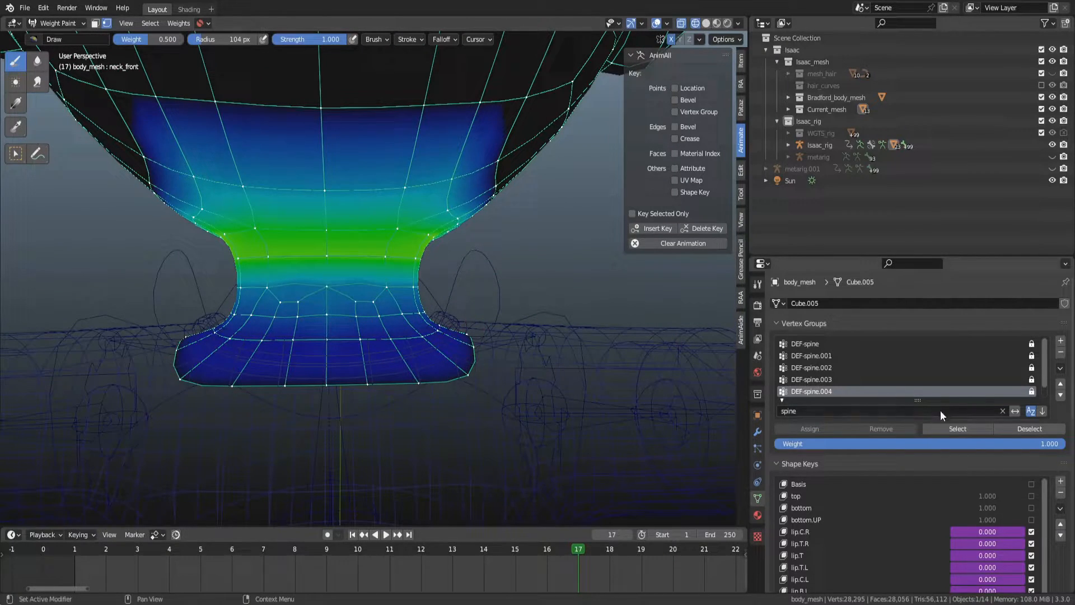
scroll(933, 405, "down", 1)
scroll(996, 455, "down", 2)
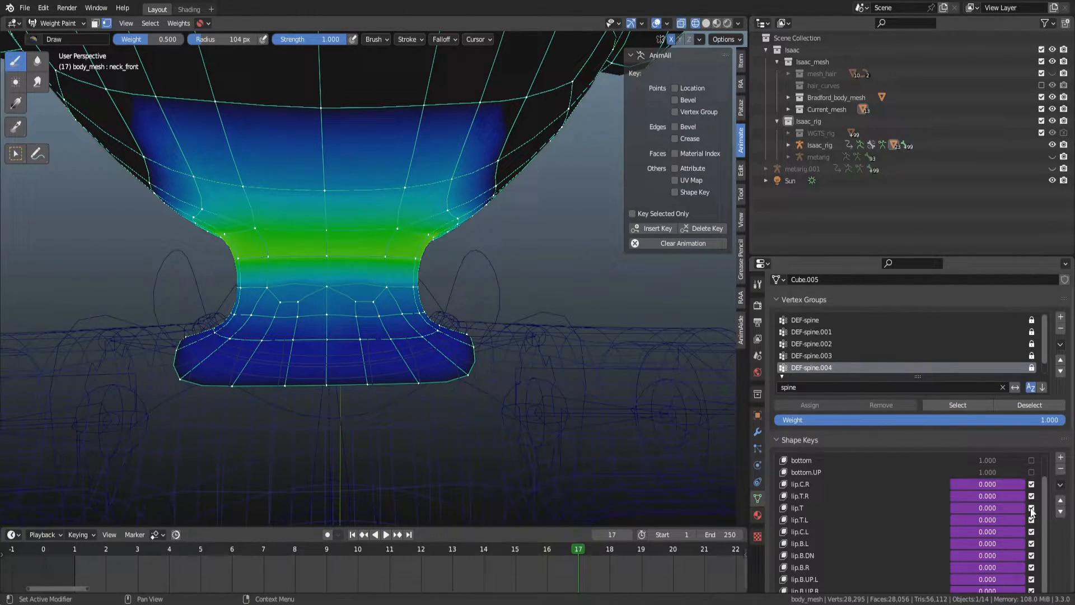
mouse_move(444, 297)
left_mouse_down("alt")
mouse_move(366, 291)
mouse_move(432, 290)
left_mouse_up("alt")
middle_click_drag(432, 290, 498, 293, "alt")
left_click(852, 328)
left_click(852, 317)
scroll(852, 317, "down", 4, "ctrl")
scroll(851, 317, "up", 1, "ctrl")
scroll(851, 317, "up", 1, "ctrl")
scroll(851, 317, "down", 1, "ctrl")
Select the bottom edge loop of the neck in Edit Mode and return to Weight Paint.
mouse_move(546, 245)
middle_mouse_down()
mouse_move(497, 403)
mouse_move(476, 336)
mouse_move(455, 315)
mouse_move(510, 309)
mouse_move(482, 386)
mouse_move(473, 336)
middle_mouse_up()
key("Tab")
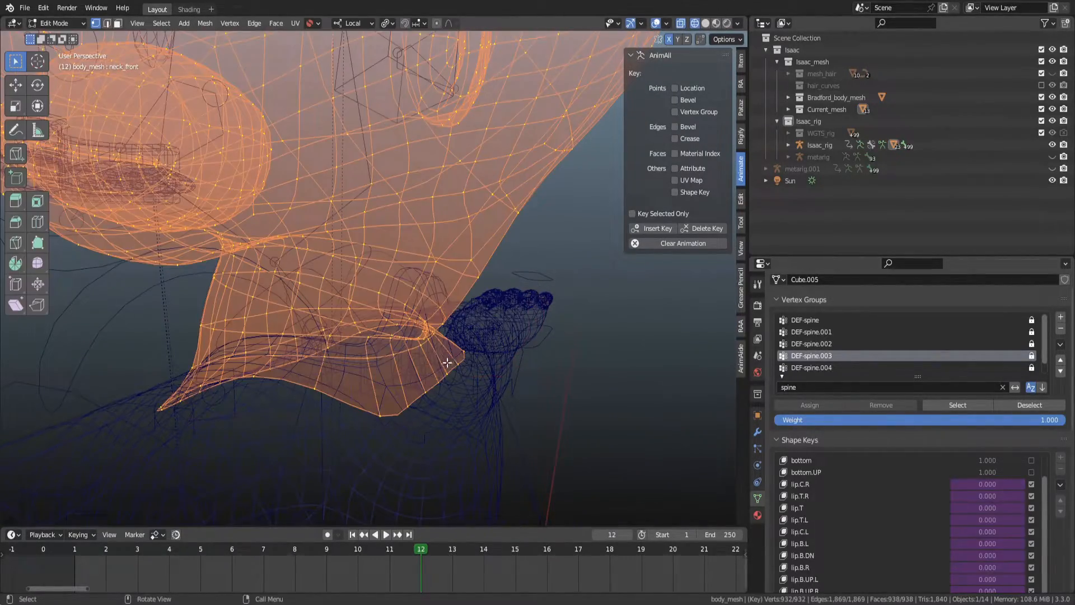
left_click(444, 377, "alt")
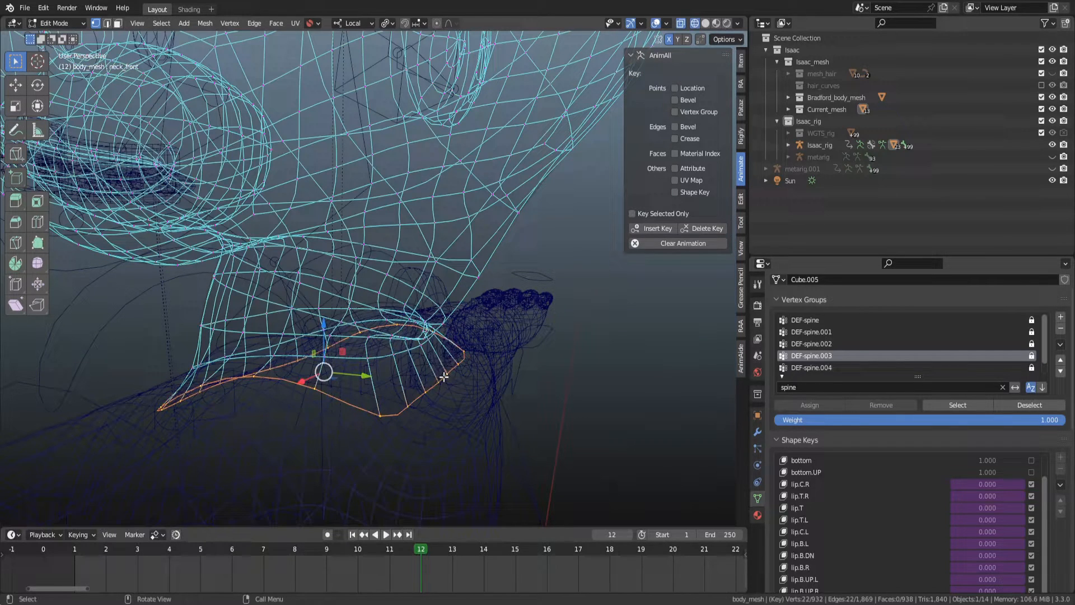
key("Tab")
Normalize all vertex groups again, with DEF-spine.004 as the active group.
right_click(482, 333)
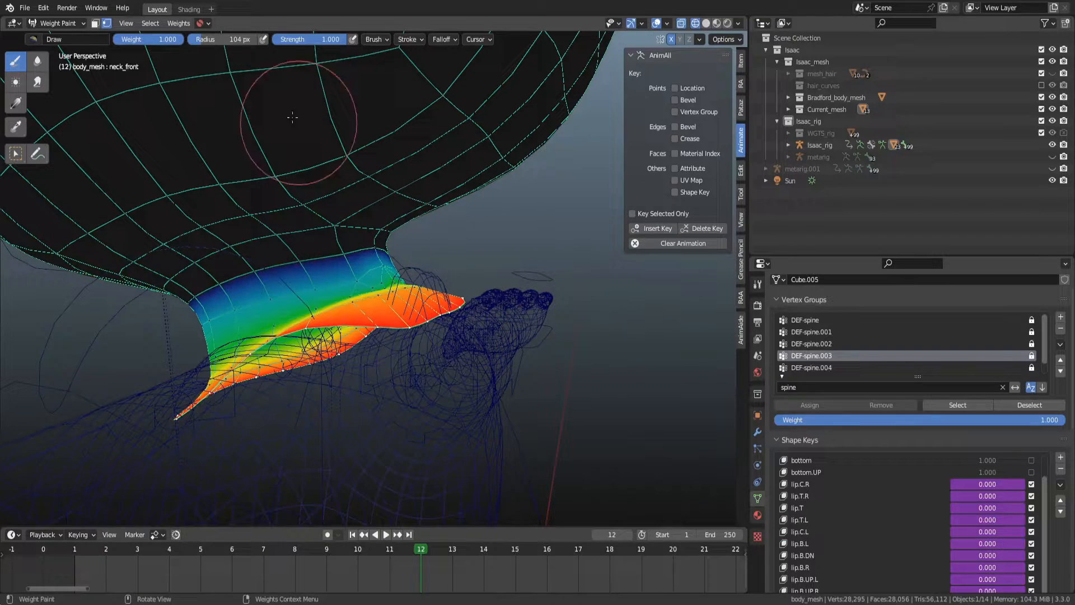
left_click(179, 23)
left_click(193, 66)
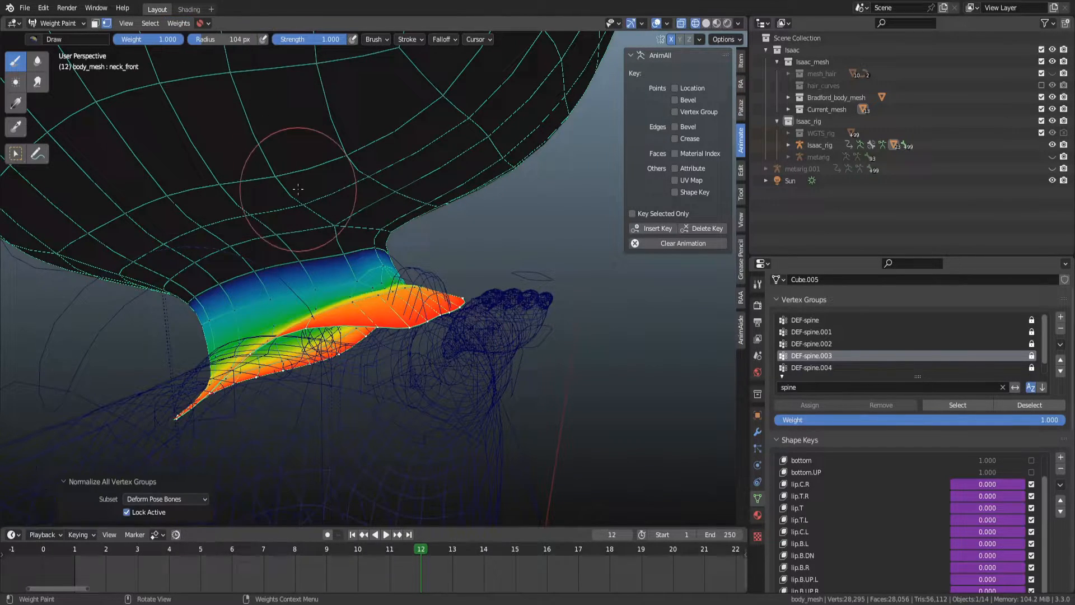
left_click(179, 23)
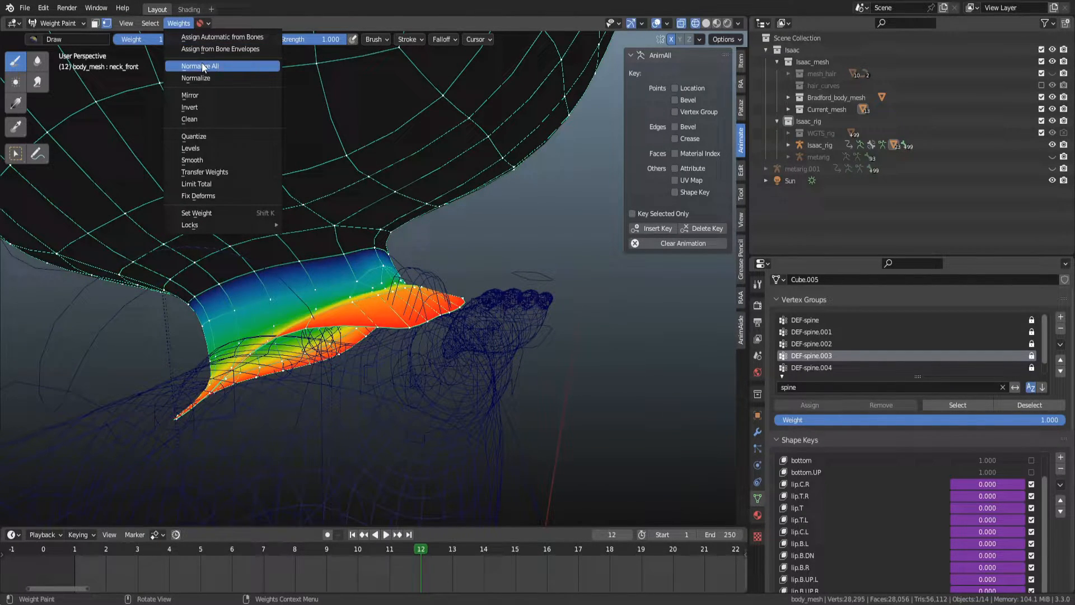
left_click(202, 67)
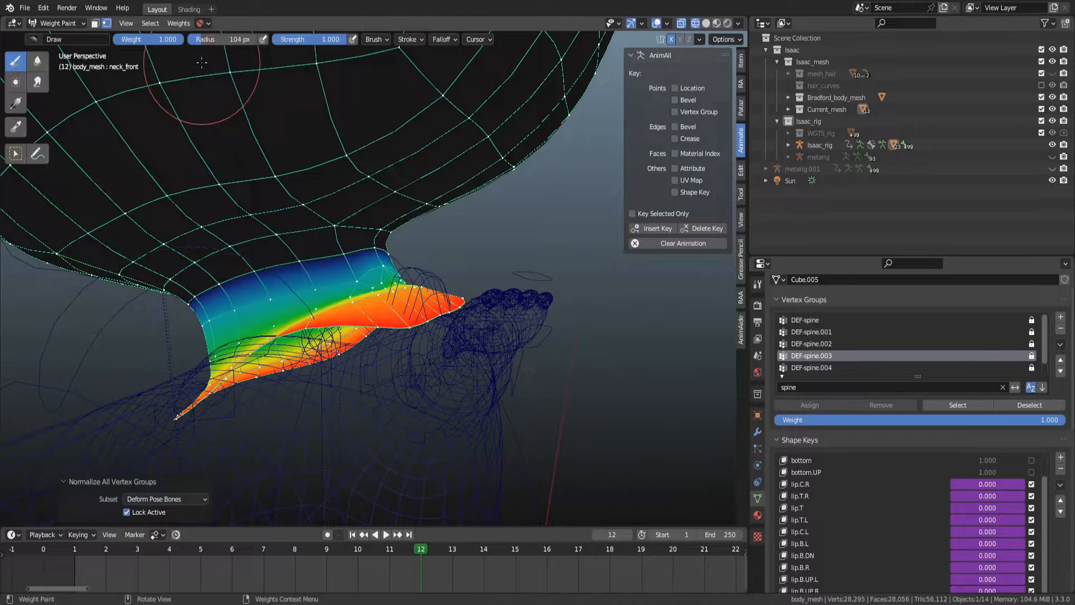
left_click(818, 367)
key("q")
left_click(422, 245)
Step through the DEF-spine to DEF-spine.004 vertex groups to inspect the neck weights.
left_click(850, 344)
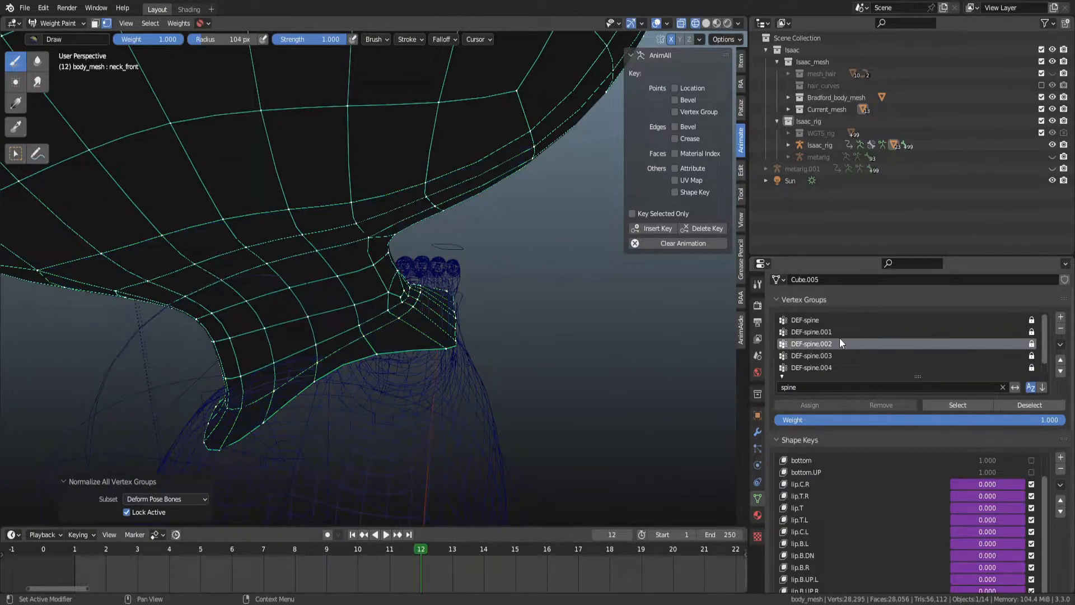
left_click(836, 330)
left_click(827, 323)
left_click(828, 331)
left_click(831, 344)
left_click(839, 355)
left_click(839, 367)
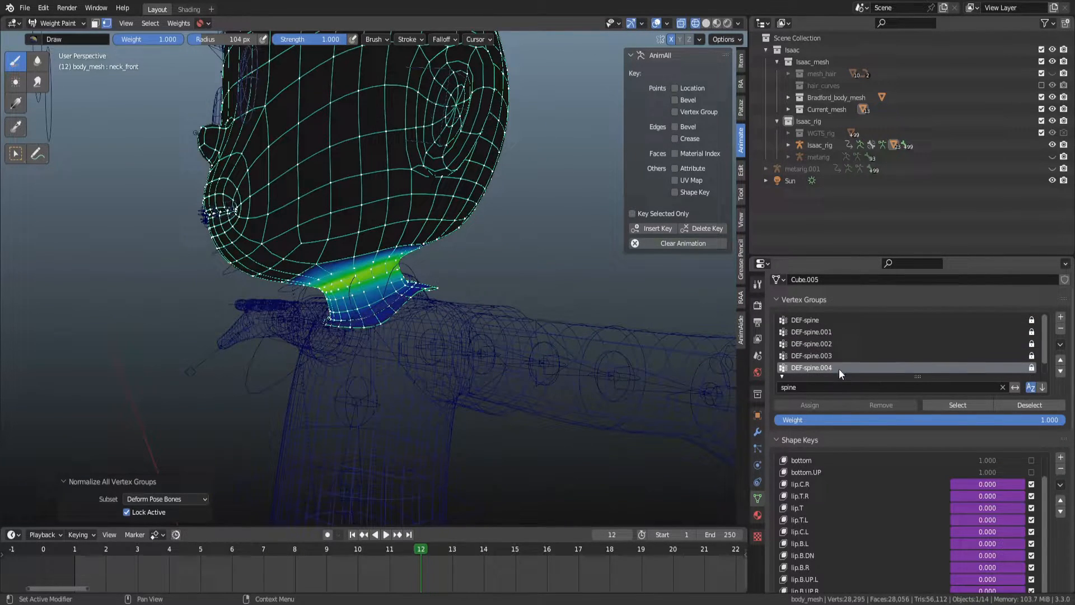
scroll(839, 367, "down", 1)
left_click(834, 368)
scroll(425, 279, "up", 4)
middle_click_drag(448, 263, 523, 277)
scroll(451, 277, "down", 2)
Select the rig in Pose Mode and test-rotate the neck bone.
key("ctrl+Tab")
scroll(438, 287, "down", 5)
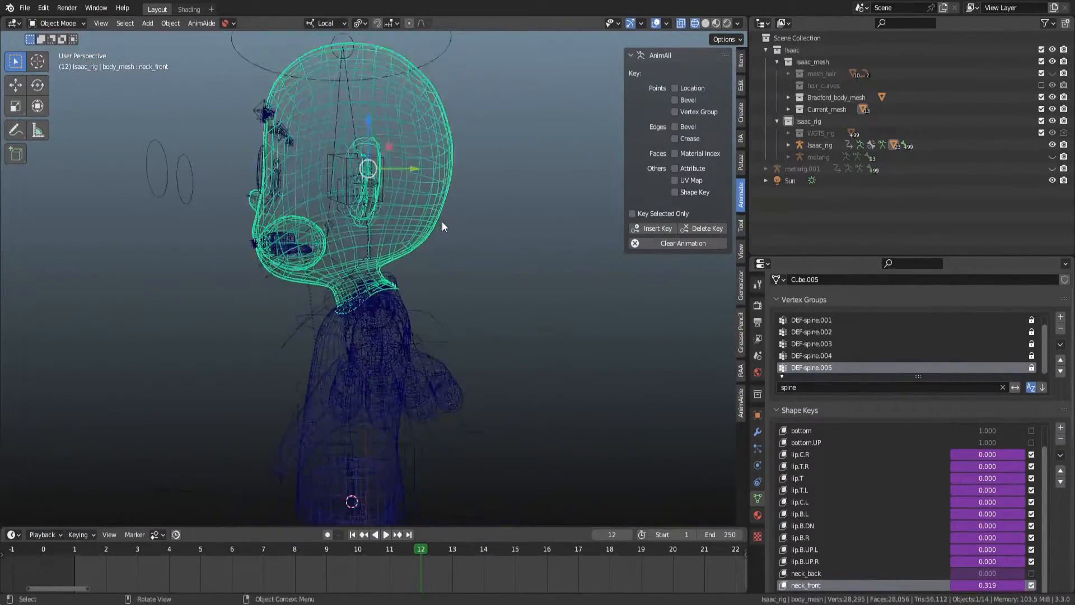
left_click(435, 83)
key("ctrl+Tab")
scroll(432, 206, "up", 3)
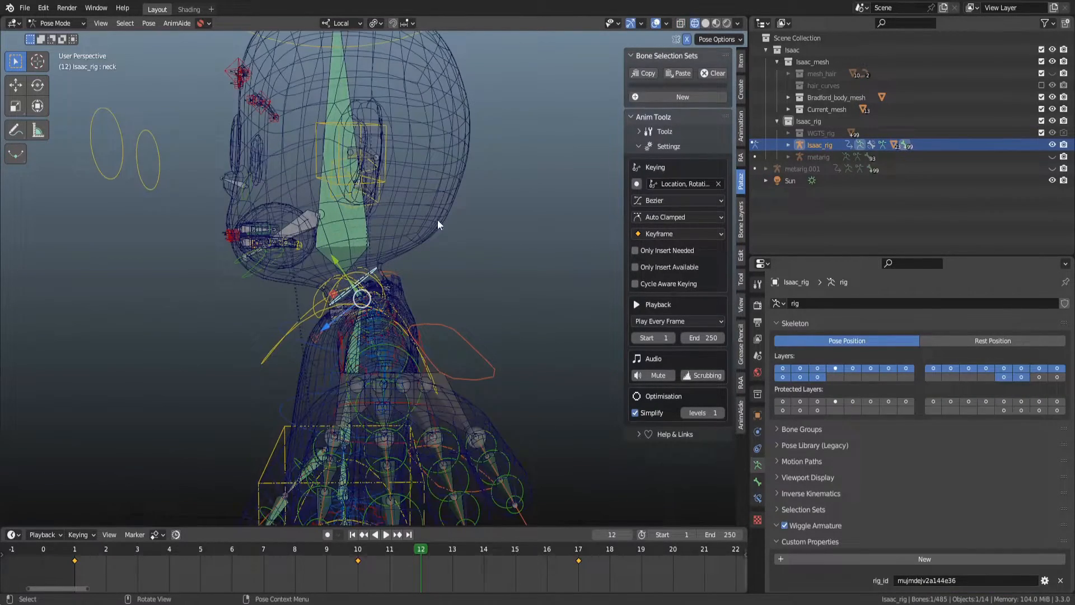
key("r")
right_click(562, 252)
Test-rotate the head bone around its X axis to check the neck deformation.
scroll(520, 202, "down", 2)
left_click(432, 106)
scroll(434, 114, "up", 3)
key("r")
key("x")
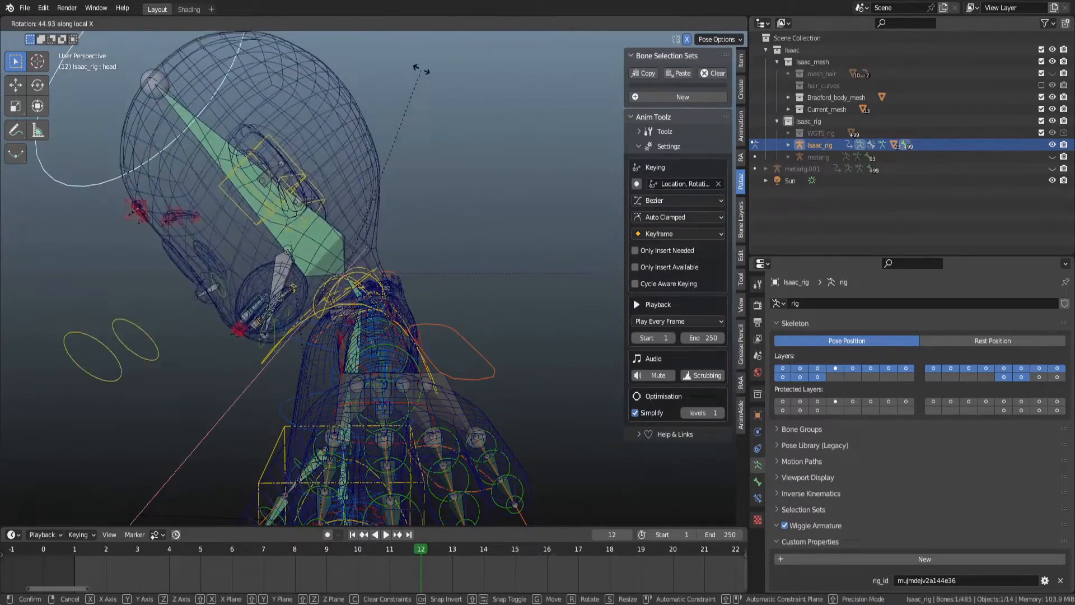
right_click(493, 168)
key("shift+z")
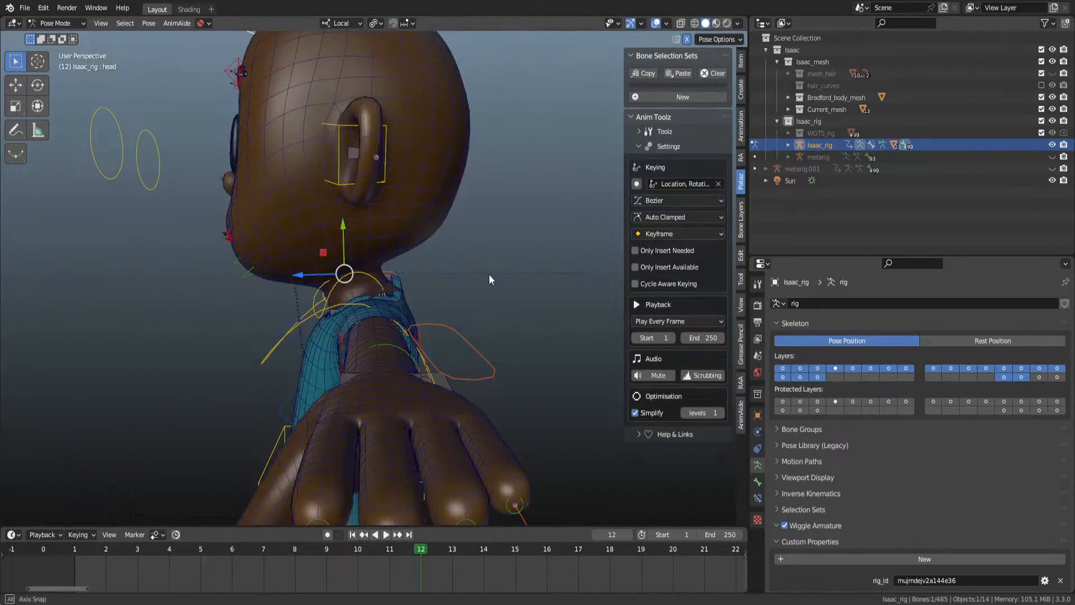
middle_click_drag(489, 273, 509, 275)
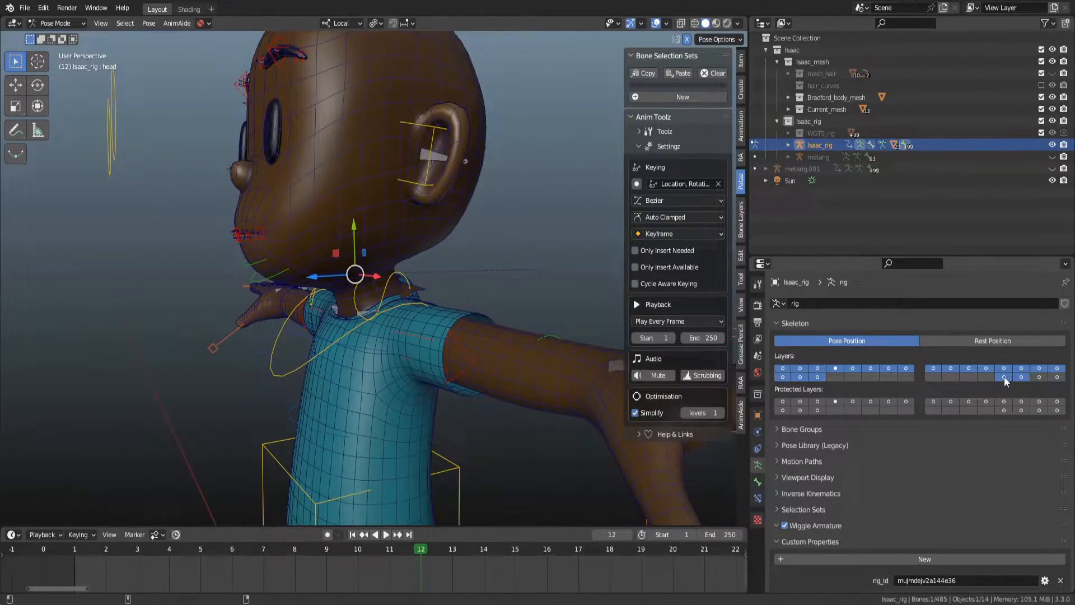
key("shift+z")
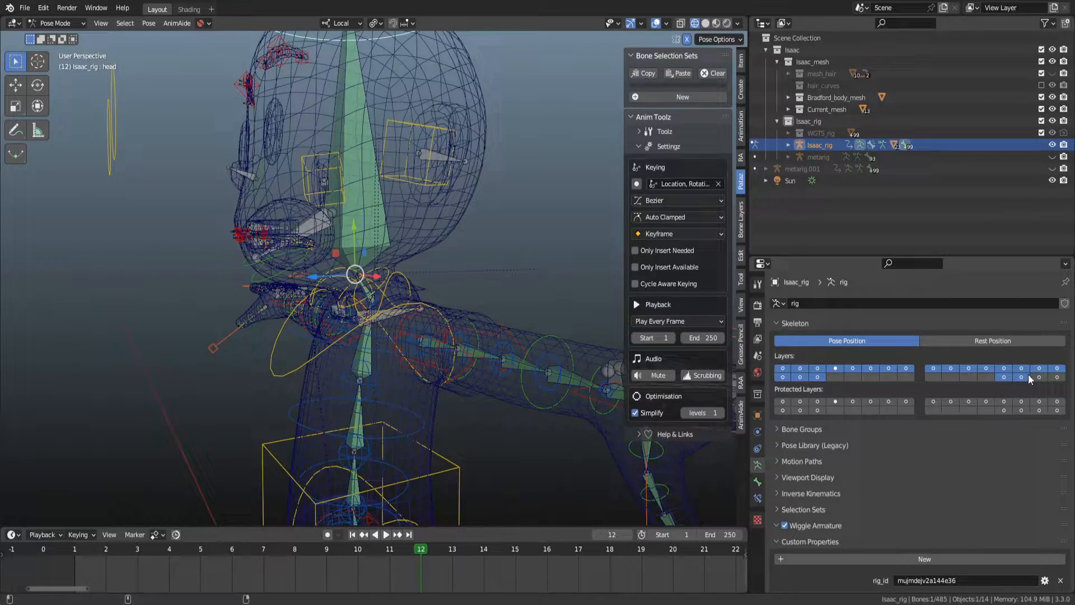
Show the ear bone layer, select the ear.L bone and test-rotate it around X.
left_click(1026, 376, "shift")
left_click(434, 180)
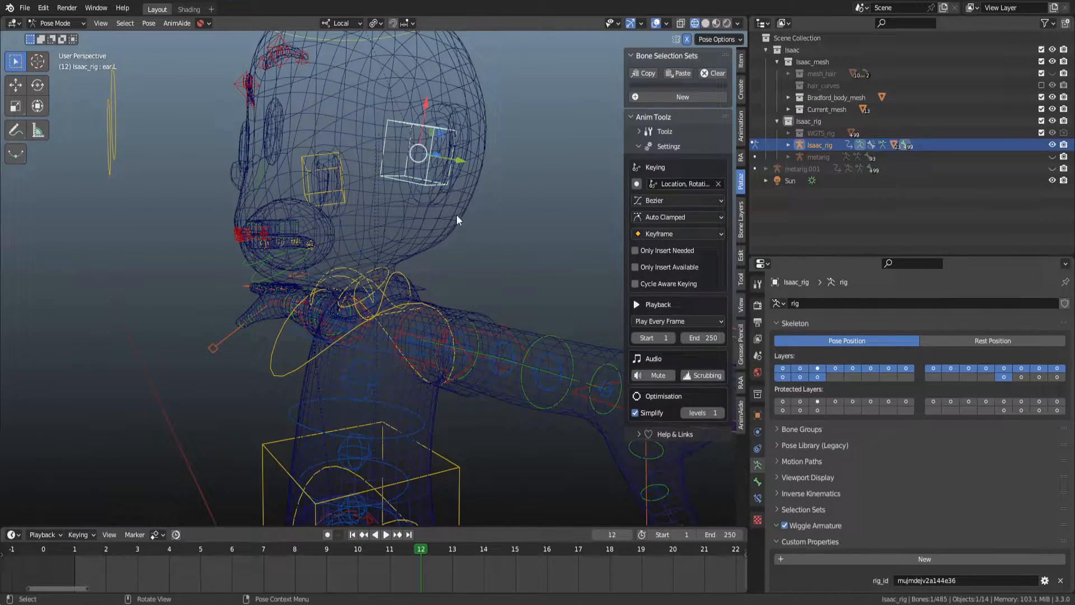
key("shift+z")
key("r")
key("x")
right_click(526, 240)
scroll(417, 308, "up", 2)
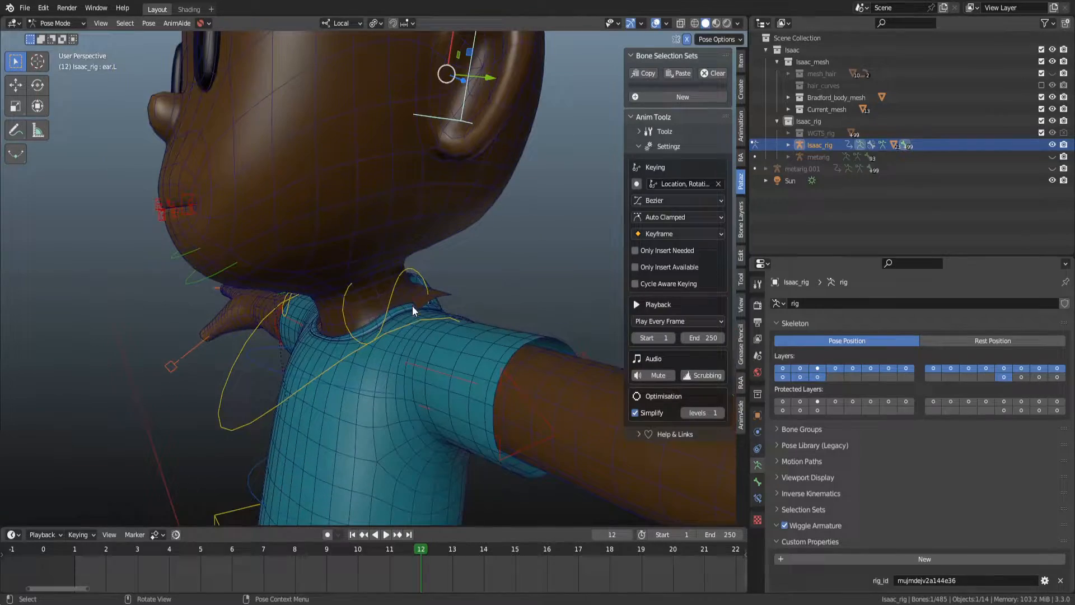
Select the chest bone and test-move it to check how the shirt and neck deform.
left_click(399, 332)
key("g")
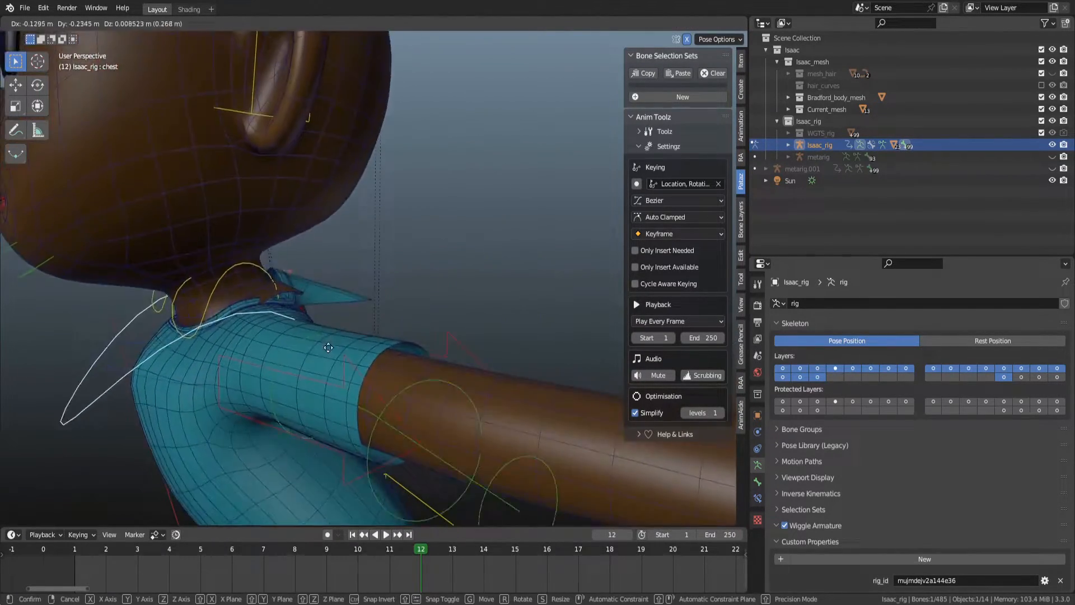
left_click(438, 375)
middle_click_drag(438, 375, 358, 363)
key("g")
left_click(357, 279)
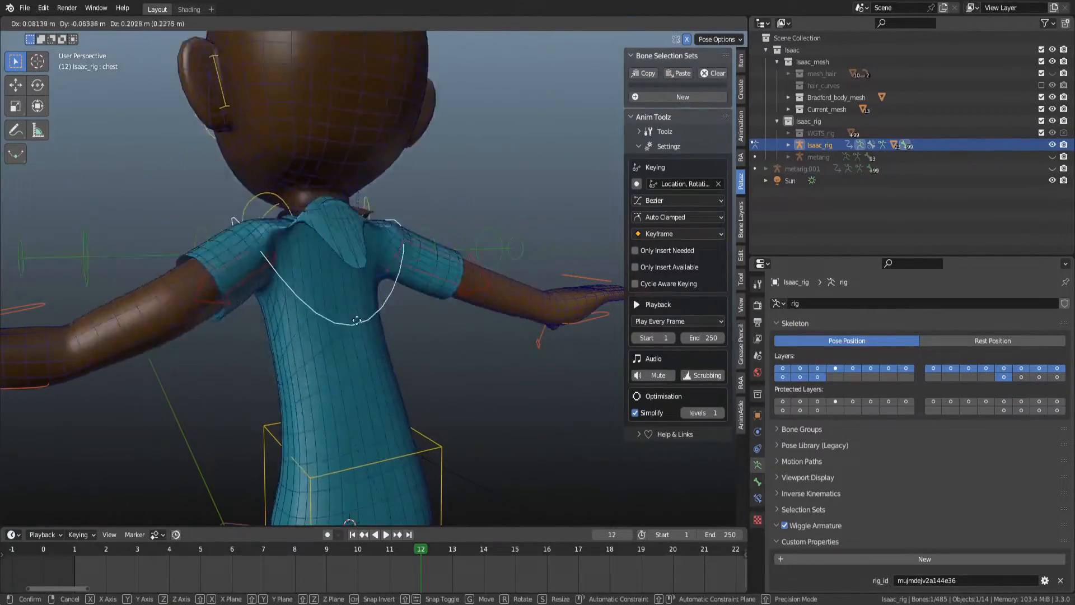
middle_click_drag(357, 279, 421, 314)
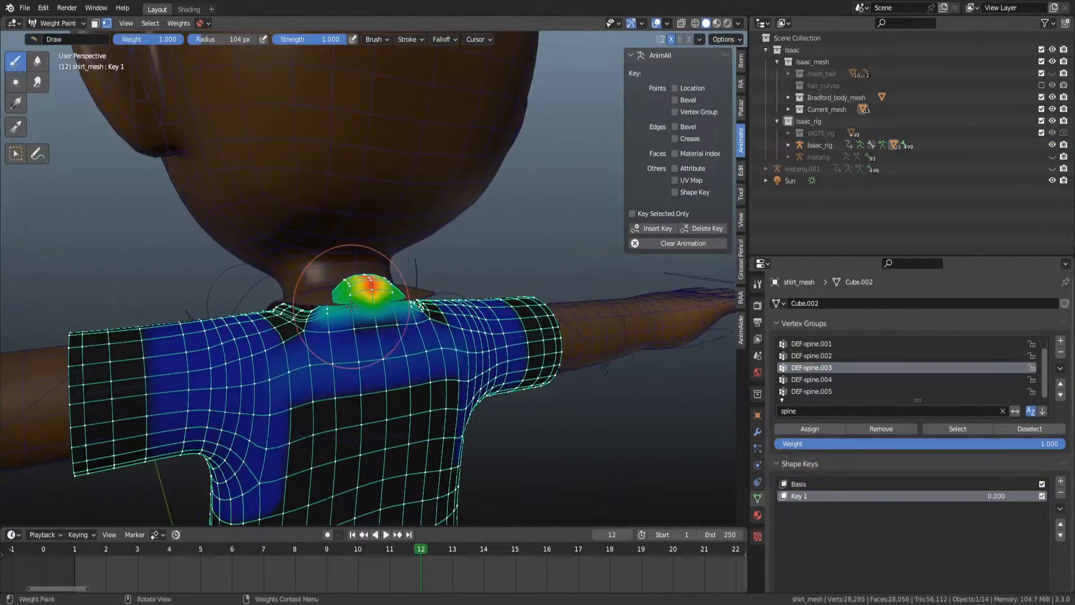
middle_click_drag(351, 305, 391, 307)
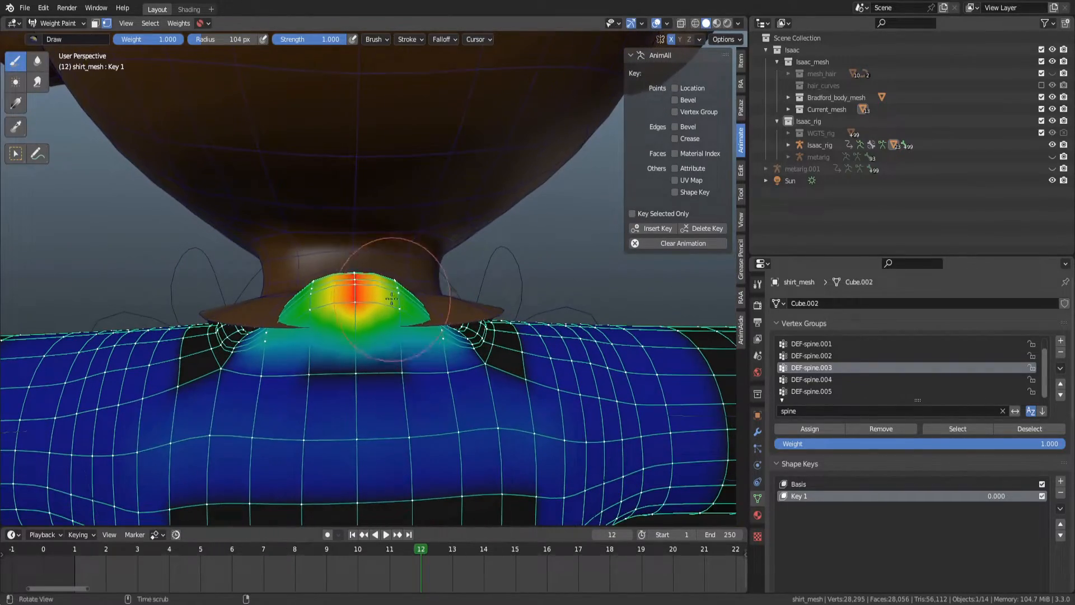
On the shirt mesh's DEF-spine.003 group, switch to wireframe, set the brush weight to 0 and paint out the collar weights.
left_click(838, 357)
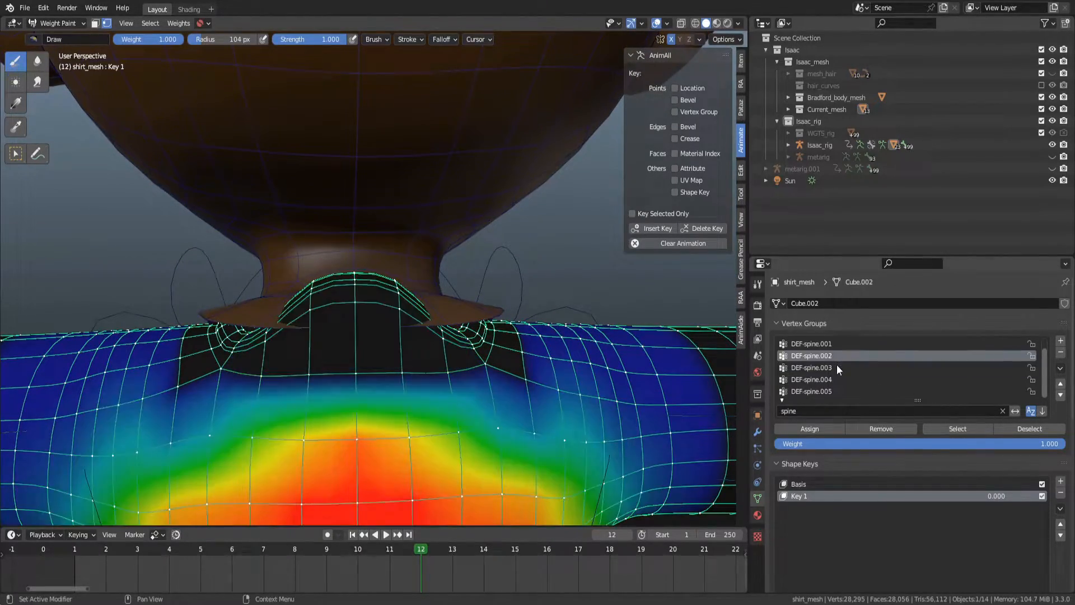
left_click(836, 366)
left_click(352, 290)
key("ctrl+z")
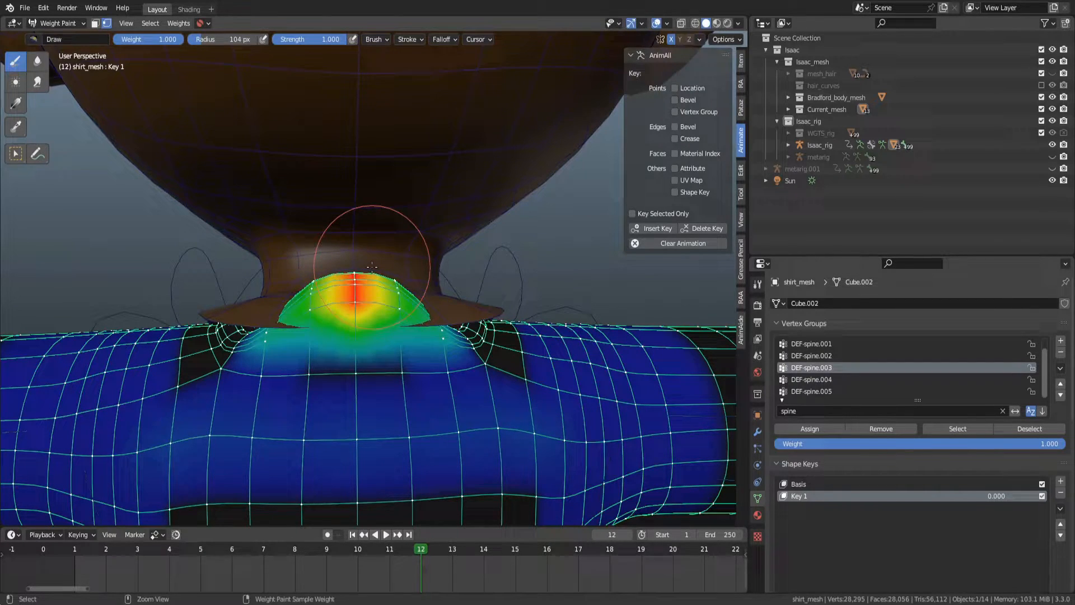
right_click(370, 270)
key("ctrl+shift+z")
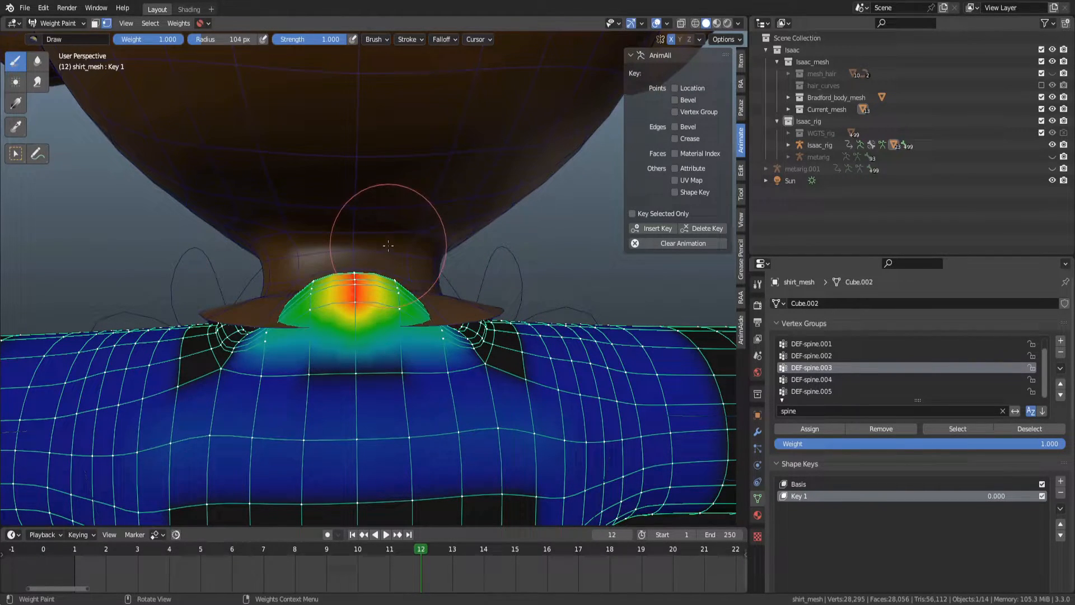
key("z")
left_click(370, 246)
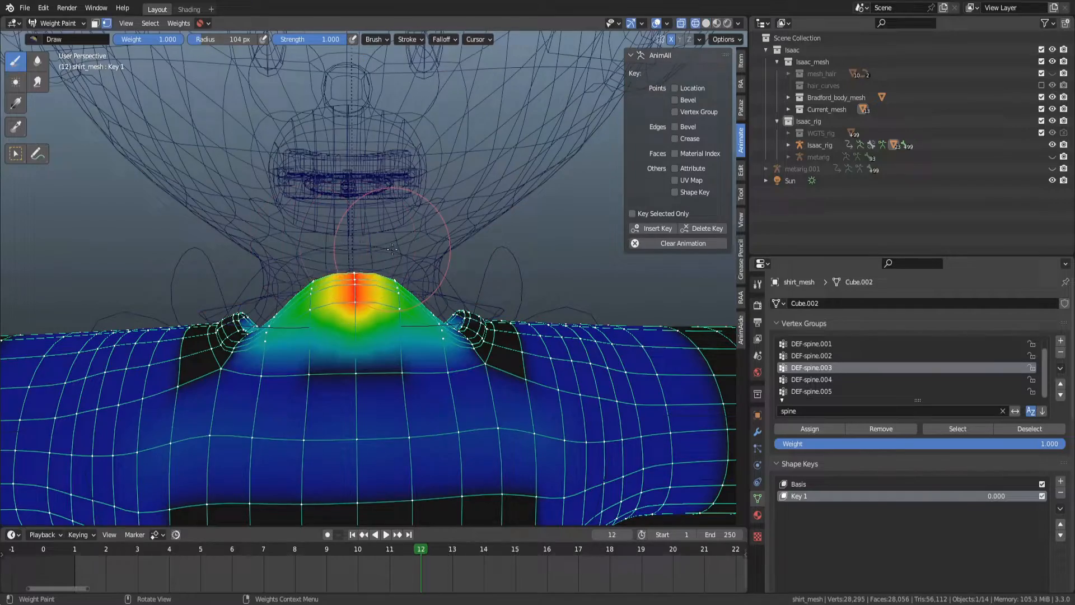
right_click(371, 249)
left_click_drag(370, 250, 283, 250)
left_click_drag(404, 325, 368, 301)
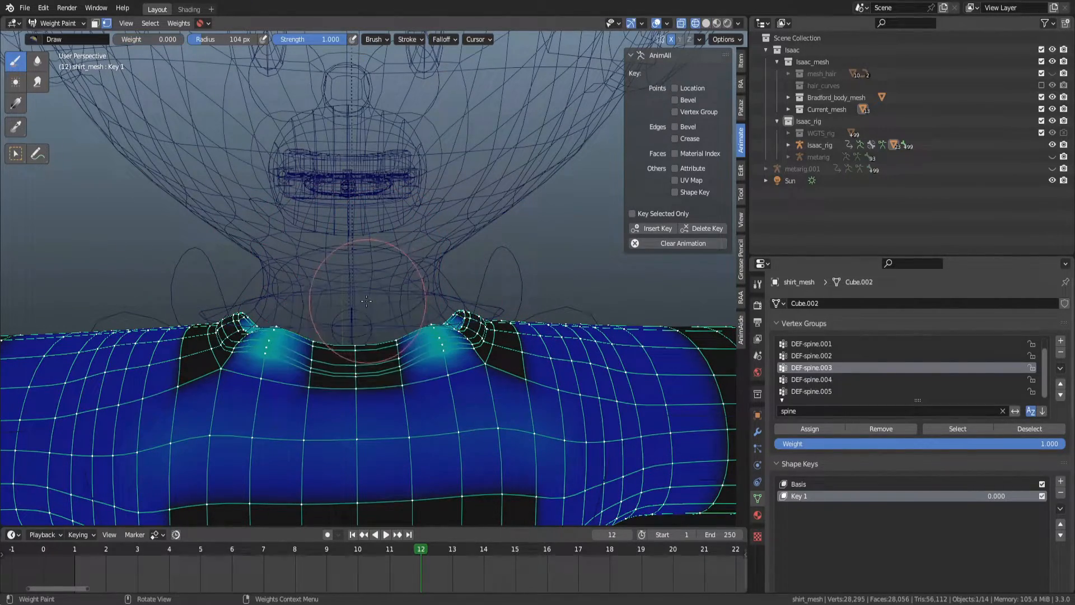
Continue painting weight 0 around the shirt collar and save the file as a new incremental version.
left_click_drag(291, 330, 279, 332)
mouse_move(333, 330)
middle_mouse_down()
mouse_move(361, 297)
mouse_move(448, 325)
middle_mouse_up()
mouse_move(492, 358)
left_mouse_down()
mouse_move(518, 404)
mouse_move(362, 409)
mouse_move(442, 417)
left_mouse_up()
mouse_move(442, 417)
middle_mouse_down()
mouse_move(372, 275)
mouse_move(473, 262)
middle_mouse_up()
key("ctrl+s")
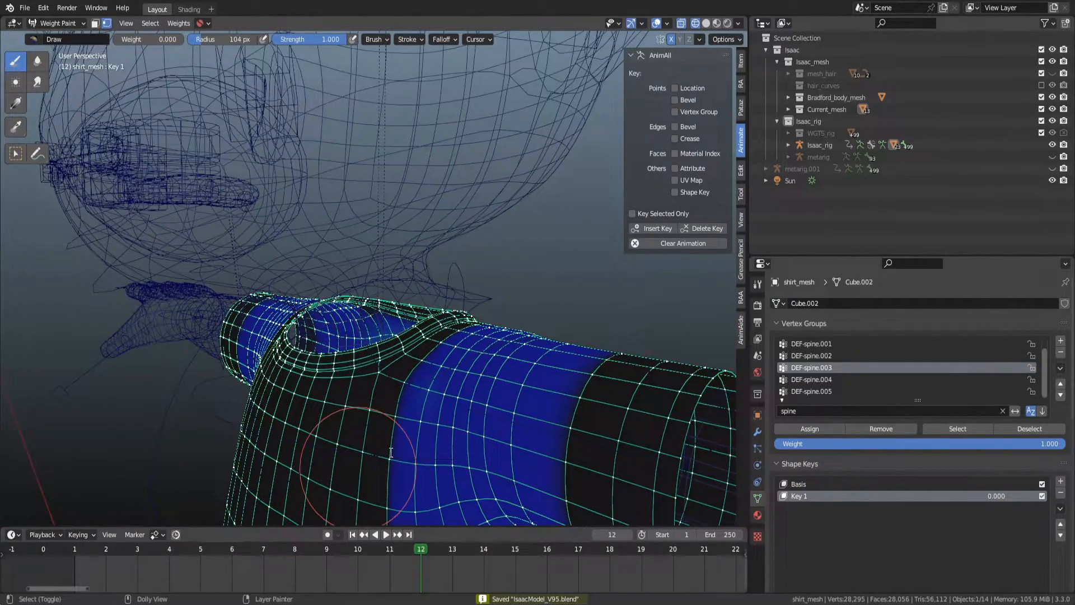
key("ctrl+alt+s")
middle_click_drag(398, 347, 416, 326)
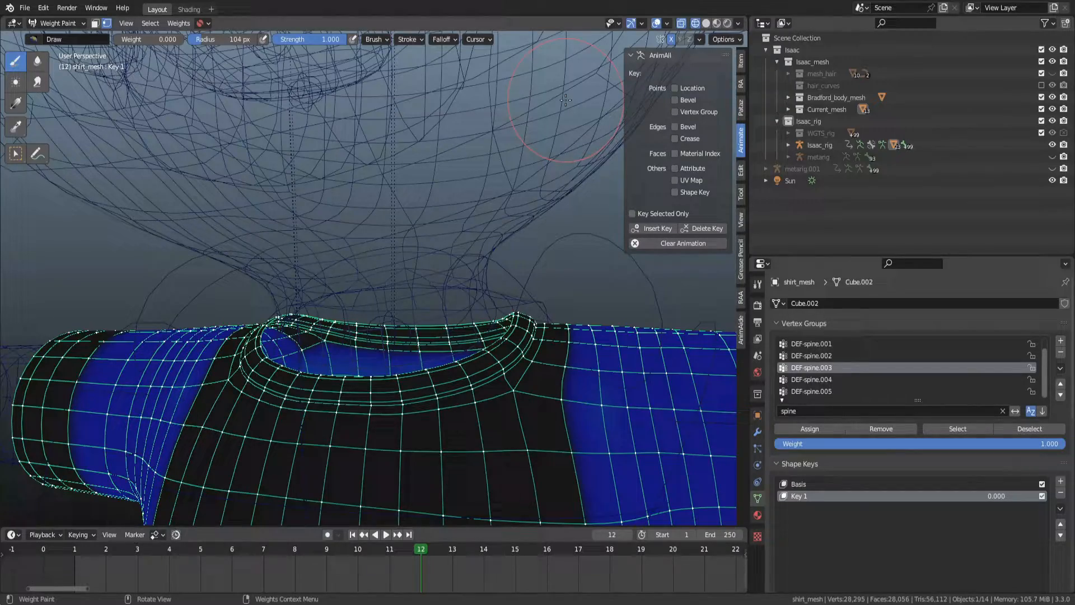
mouse_move(415, 312)
middle_mouse_down()
mouse_move(378, 331)
mouse_move(416, 306)
middle_mouse_up()
Switch to weight painting the body mesh and save the file.
key("ctrl+Tab")
left_click(390, 253)
left_click(391, 250)
key("ctrl+Tab")
left_click(301, 174)
key("ctrl+s")
Try painting weight 0 on the body neck's DEF-spine.003 vertex group.
left_click(818, 377)
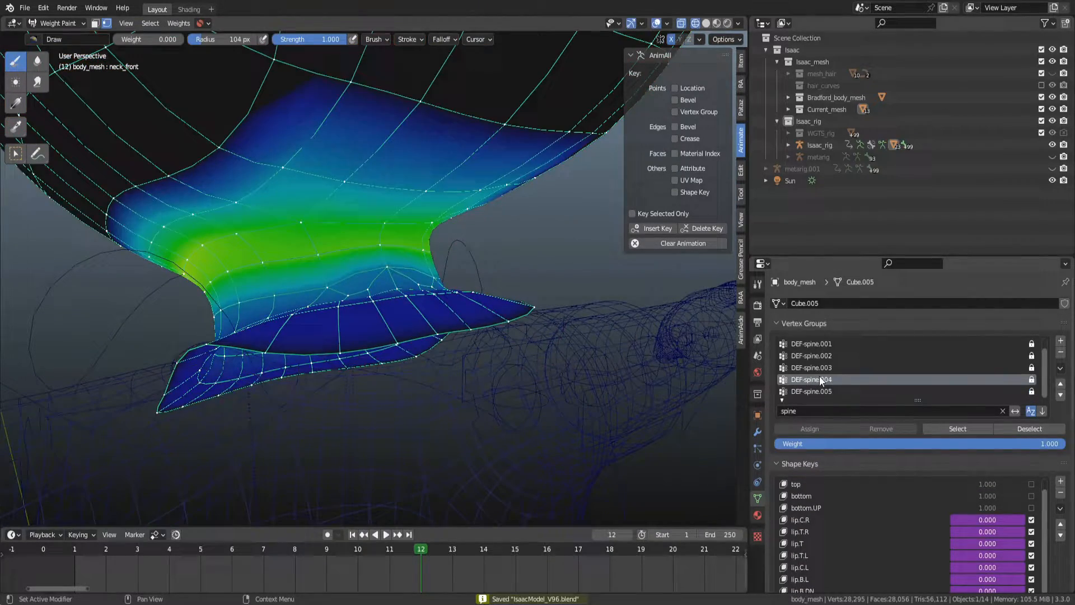
left_click(824, 367)
middle_click_drag(538, 375, 448, 317)
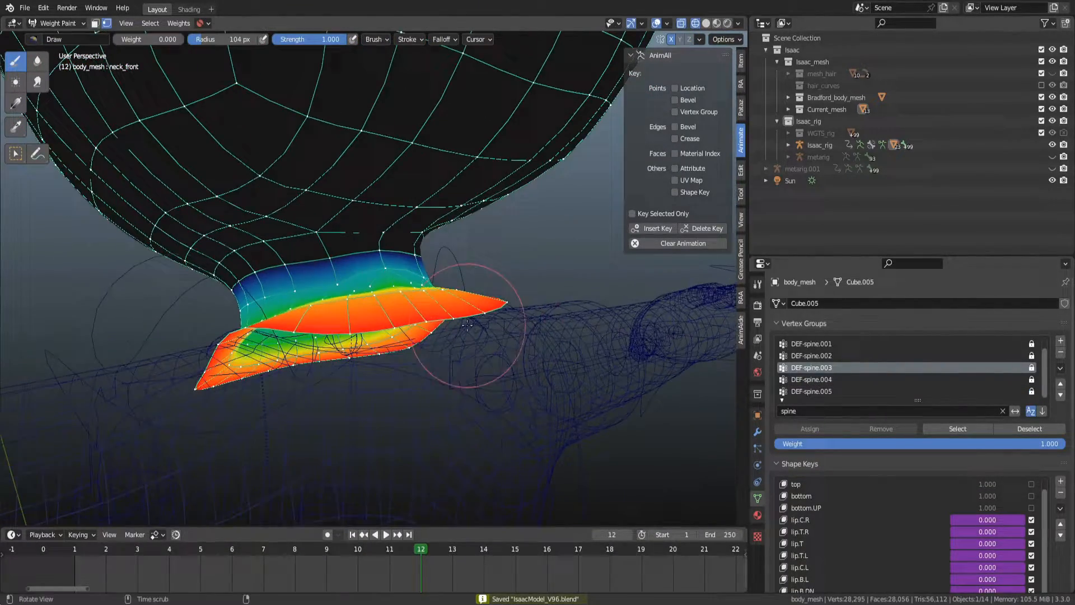
left_click(437, 313)
right_click(437, 267)
middle_click_drag(334, 329, 387, 274)
middle_click_drag(221, 356, 348, 307)
middle_click_drag(225, 401, 425, 297)
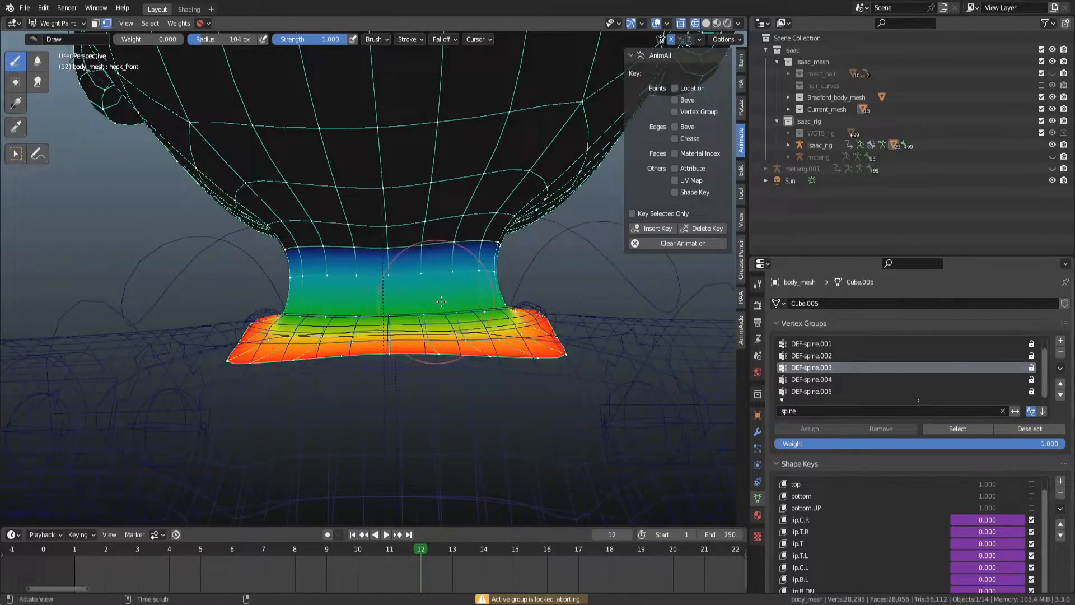
left_click(274, 266)
middle_click_drag(274, 266, 359, 332)
left_click(722, 39)
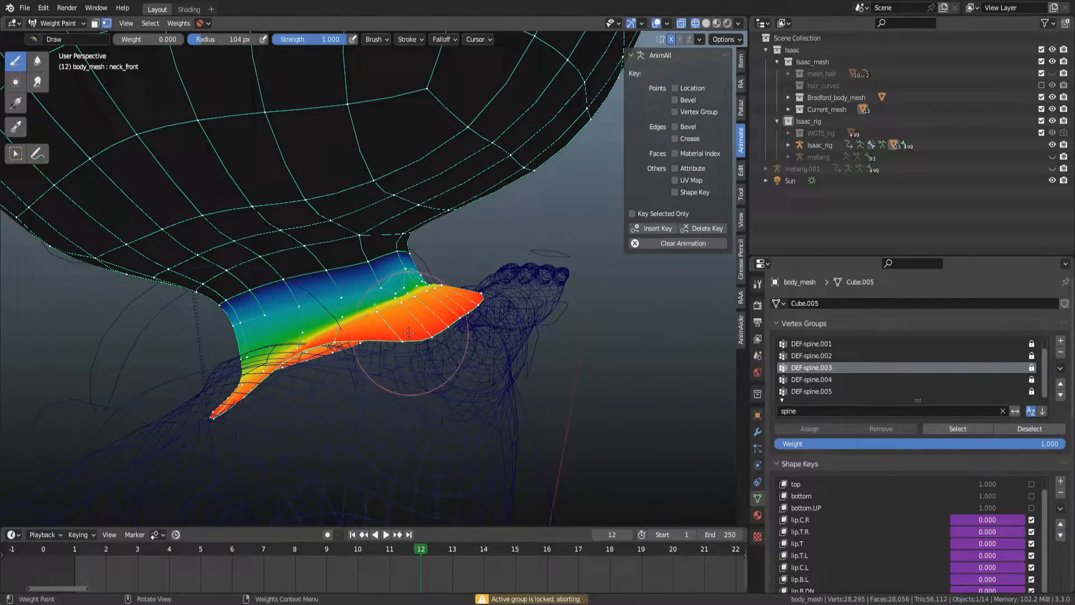
left_click(316, 292)
middle_click_drag(316, 292, 465, 288)
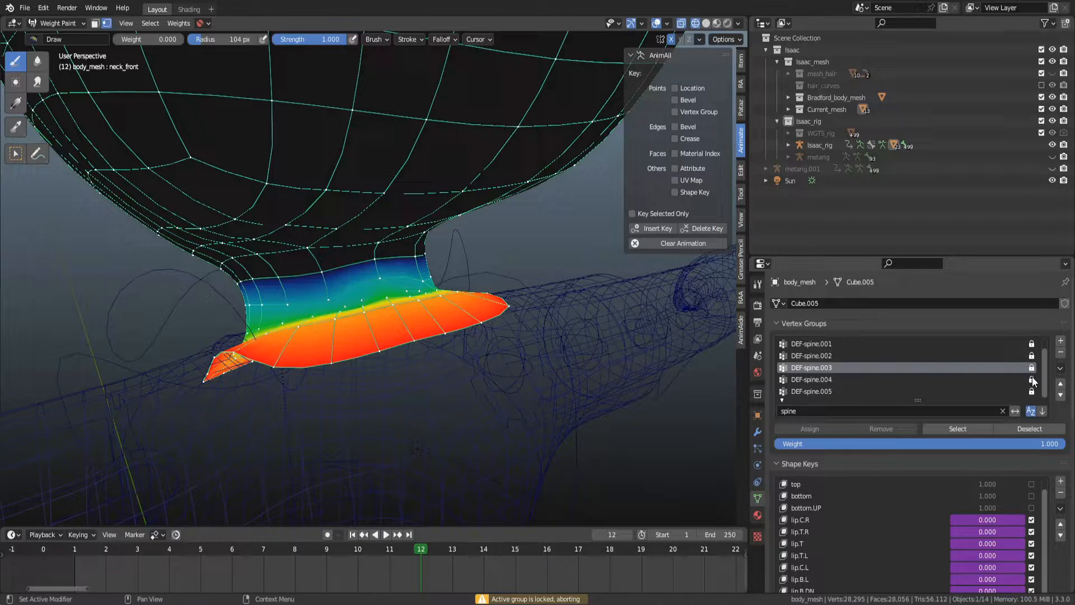
left_click_drag(1032, 392, 1033, 341)
left_click_drag(491, 360, 234, 338)
key("ctrl+z")
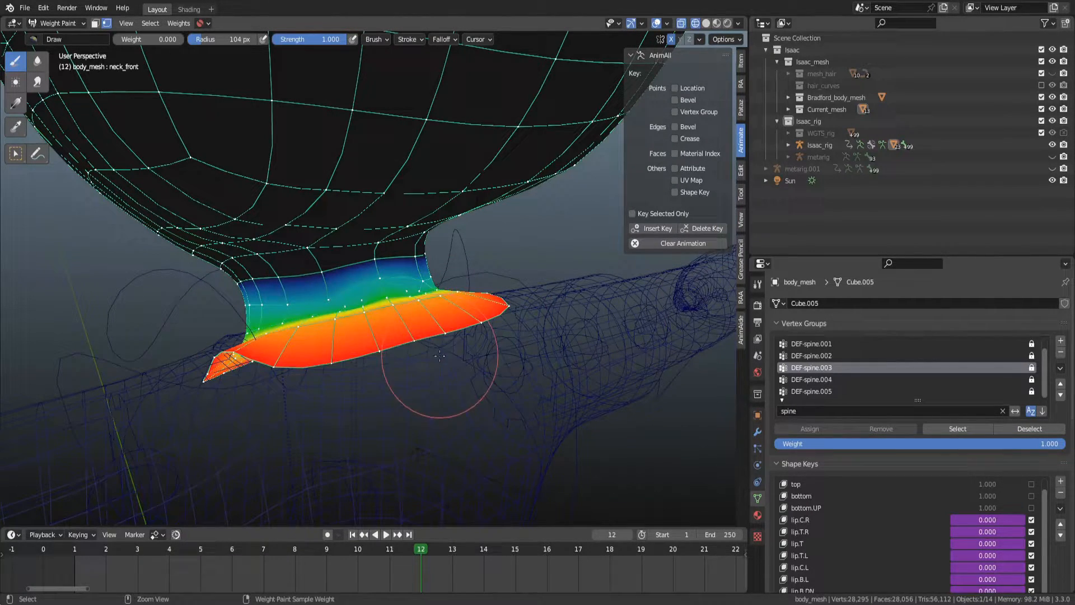
Unlock the DEF-spine.001 to DEF-spine.005 vertex groups on the body mesh.
middle_click_drag(400, 359, 465, 302)
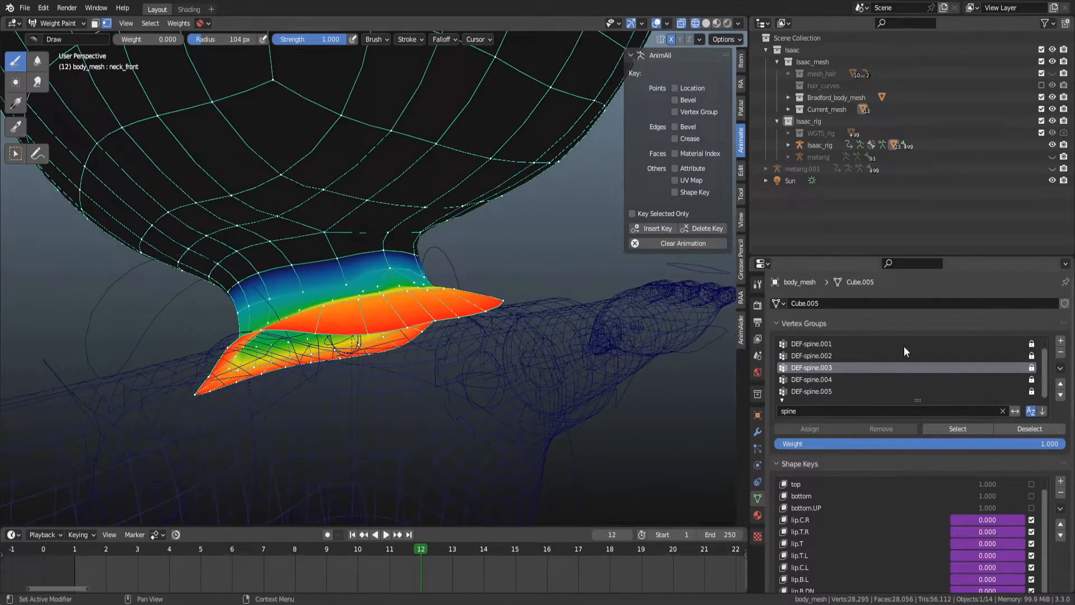
left_click(855, 379)
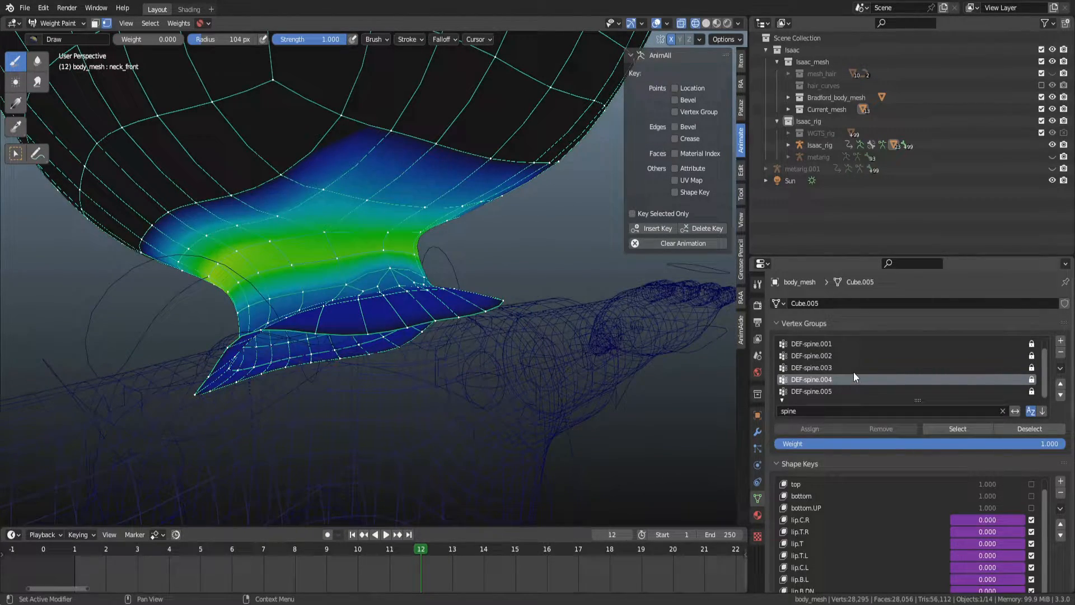
left_click(852, 367)
left_click(852, 356)
left_click(849, 366)
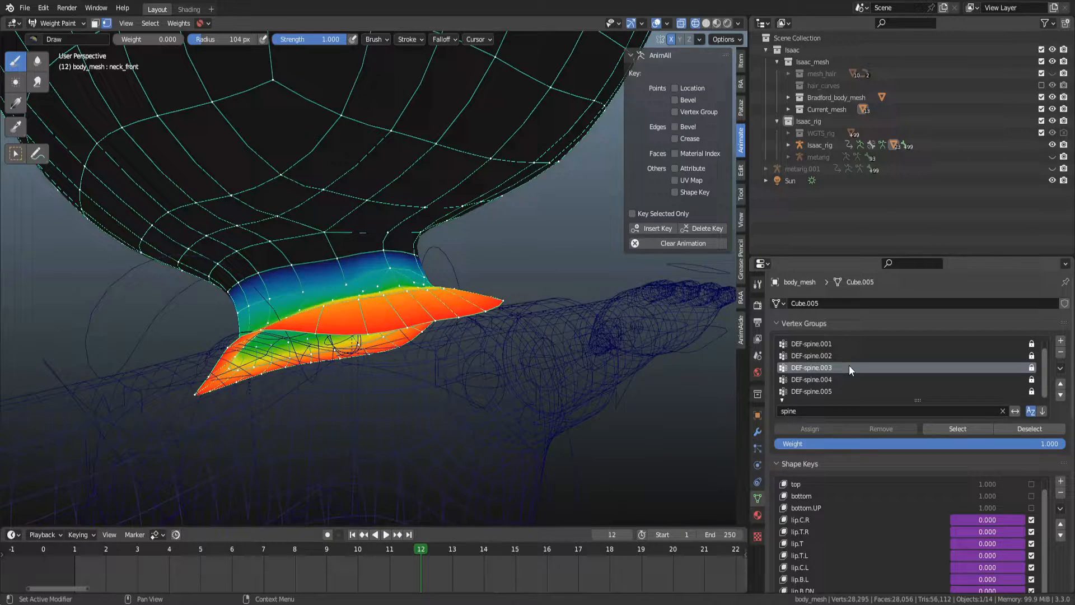
left_click_drag(1031, 343, 1033, 396)
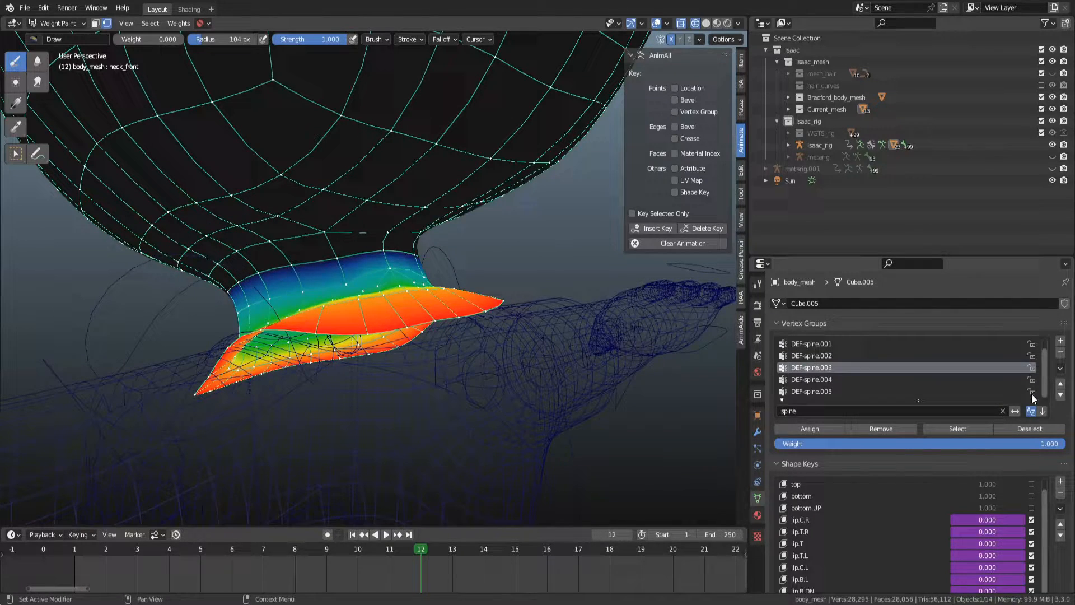
Toggle between the DEF-spine.002 and DEF-spine.003 vertex groups to compare their neck weights.
left_click(801, 357)
left_click(803, 367)
left_click(808, 357)
left_click(809, 366)
left_click(811, 355)
left_click(810, 366)
left_click(819, 357)
left_click(826, 367)
left_click(827, 359)
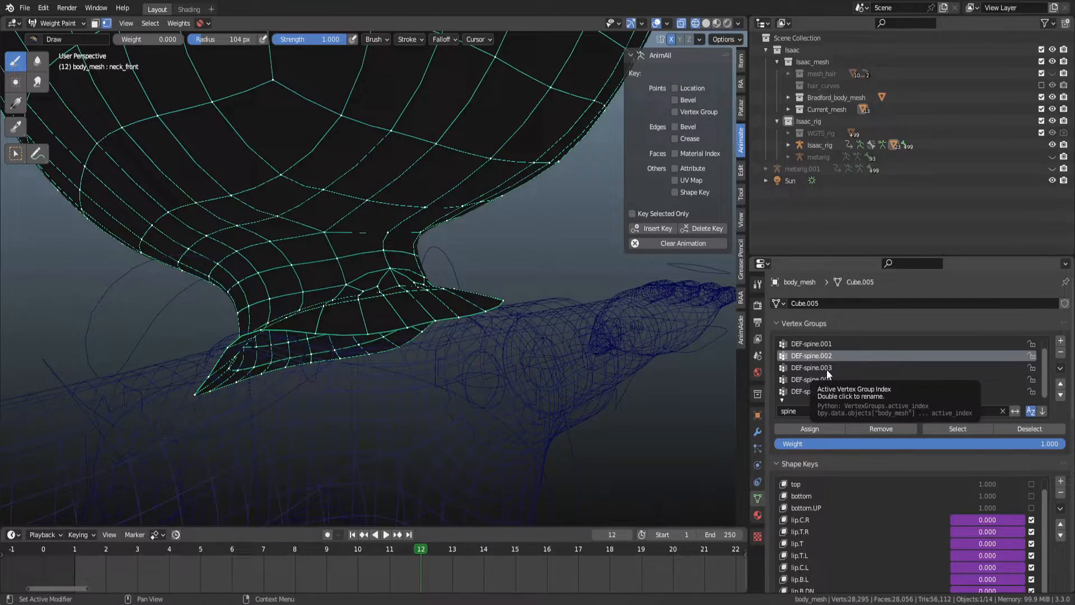
left_click(826, 366)
left_click_drag(312, 271, 443, 252, "alt")
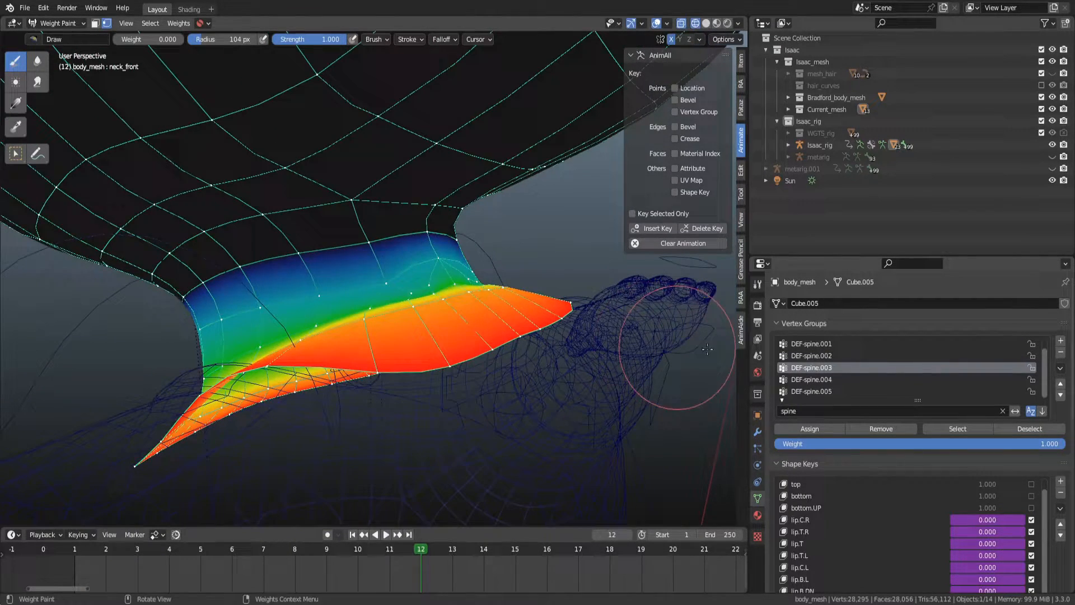
left_click(818, 355)
left_click(818, 365)
left_click(818, 353)
left_click(818, 368)
left_click(804, 357)
left_click(811, 367)
left_click(820, 355)
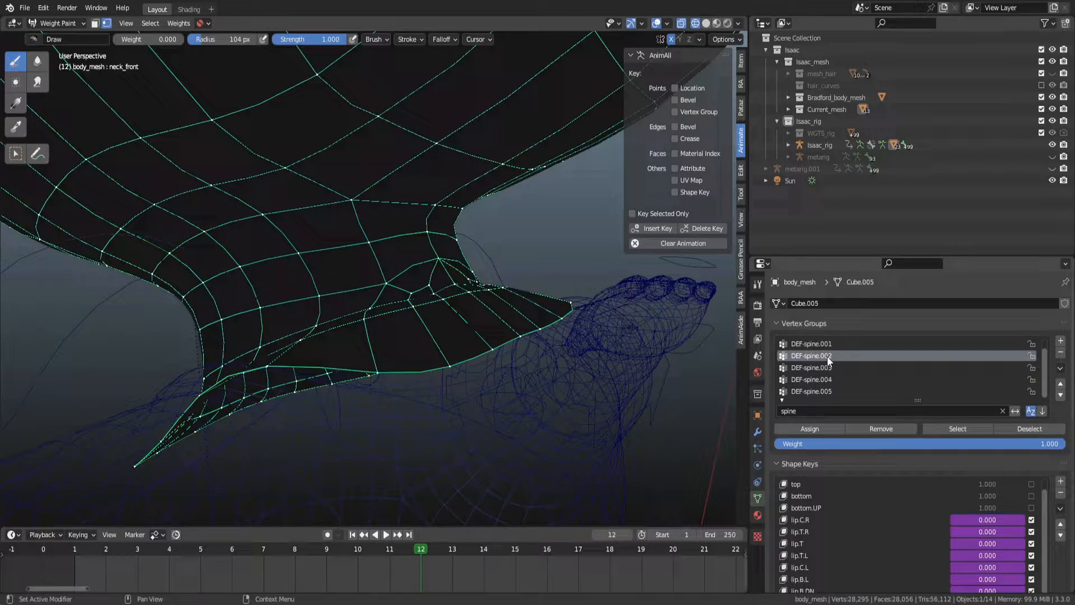
Rename the DEF-spine.002 group to DEF-spine.002a and DEF-spine.003 to DEF-spine.002.
double_click(827, 356)
left_click(835, 364)
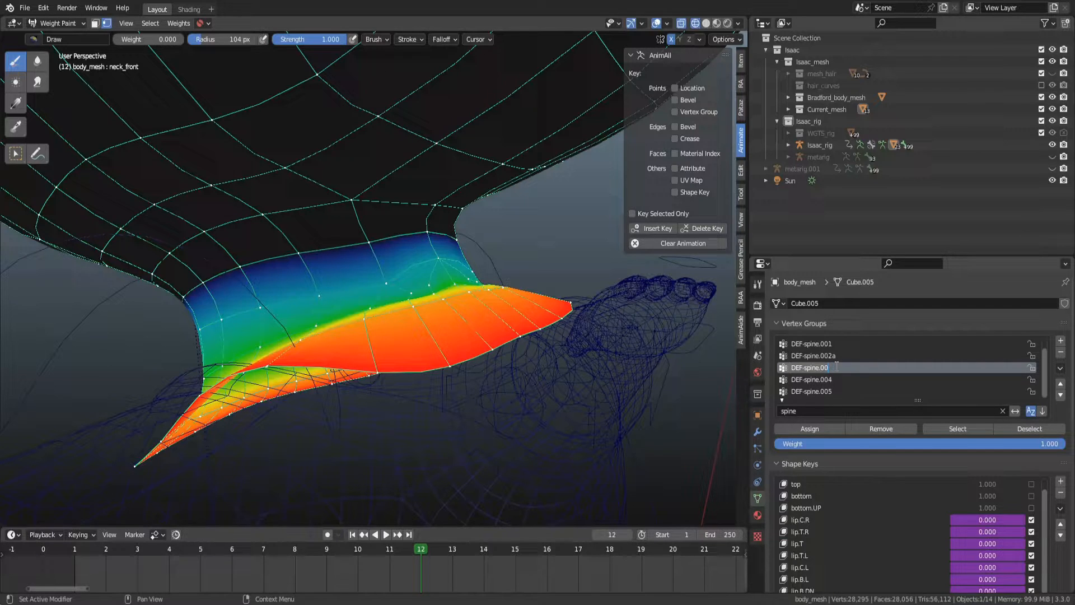
type("2")
key("Return")
left_click(847, 375)
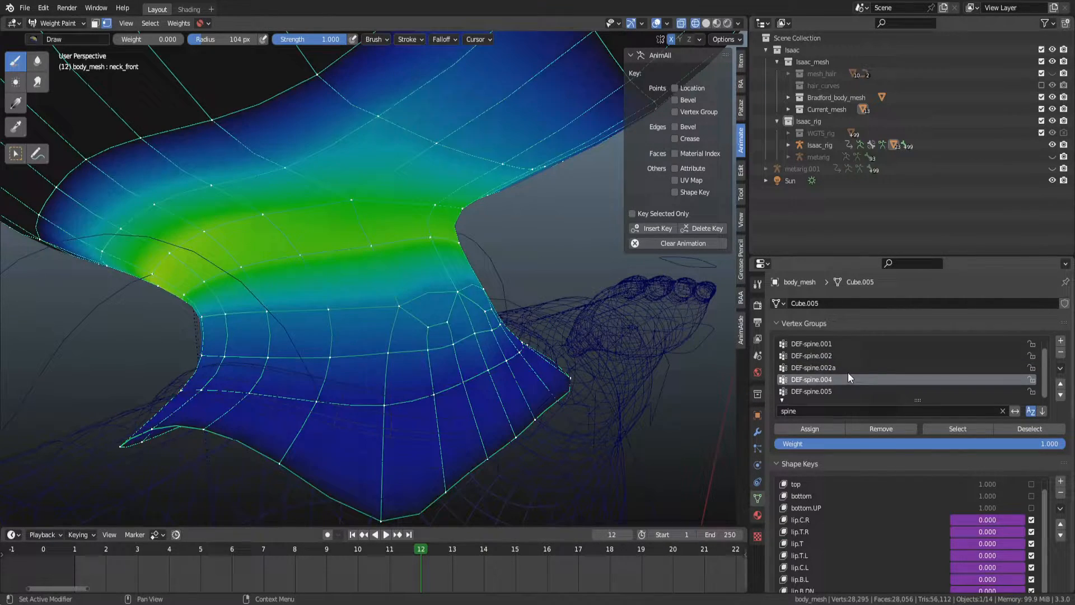
Rename the DEF-spine.002a vertex group to DEF-spine.003.
left_click(836, 368)
double_click(835, 368)
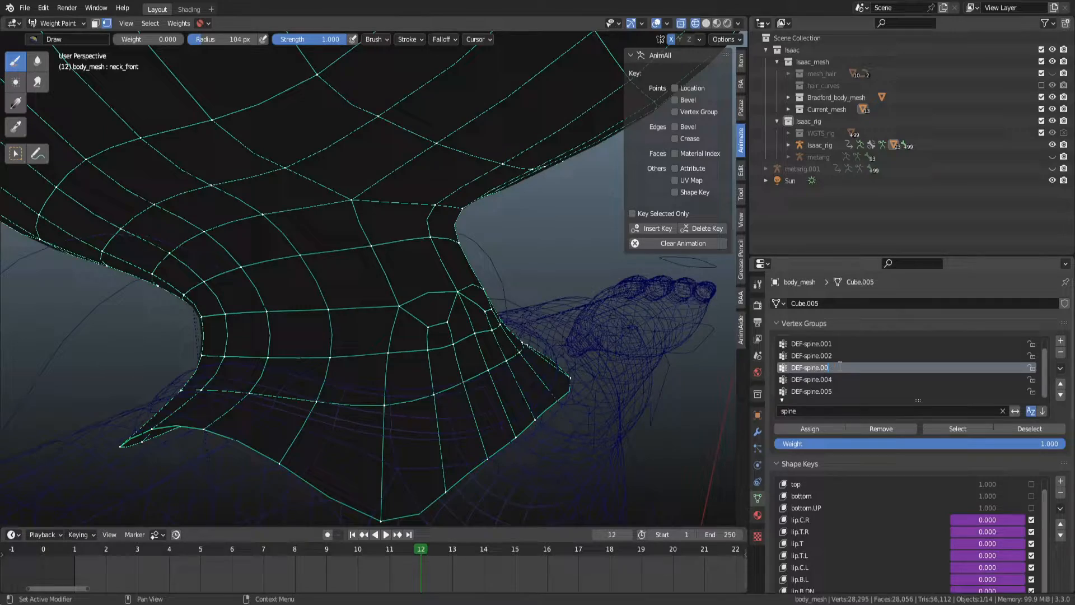
scroll(602, 348, "down", 2)
middle_click_drag(601, 348, 547, 326)
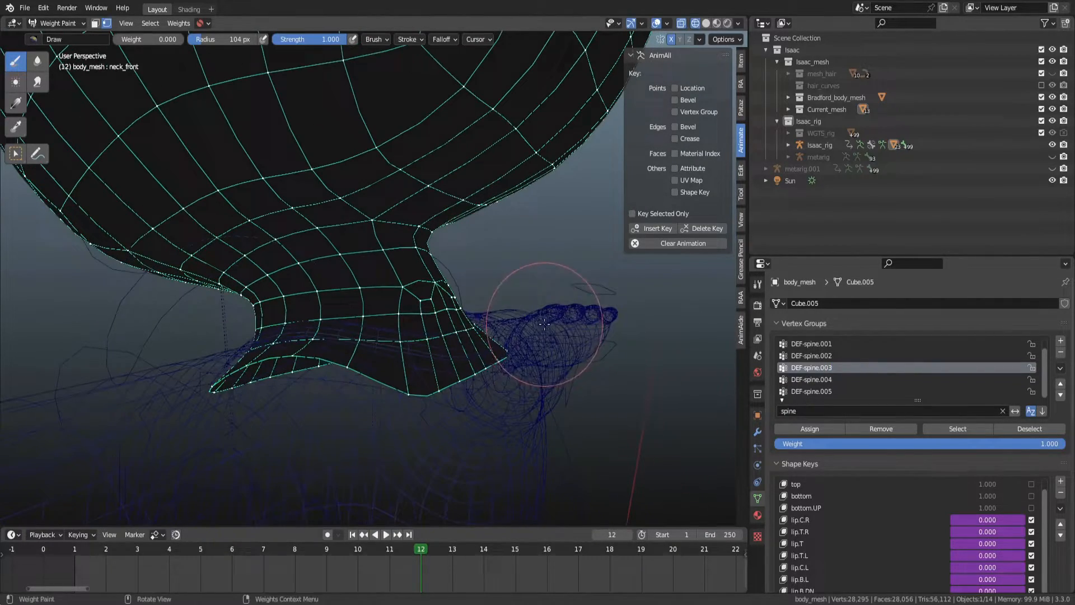
Select the DEF-spine.002 group and scrub frames to check the neck weights during the animation.
left_click(818, 356)
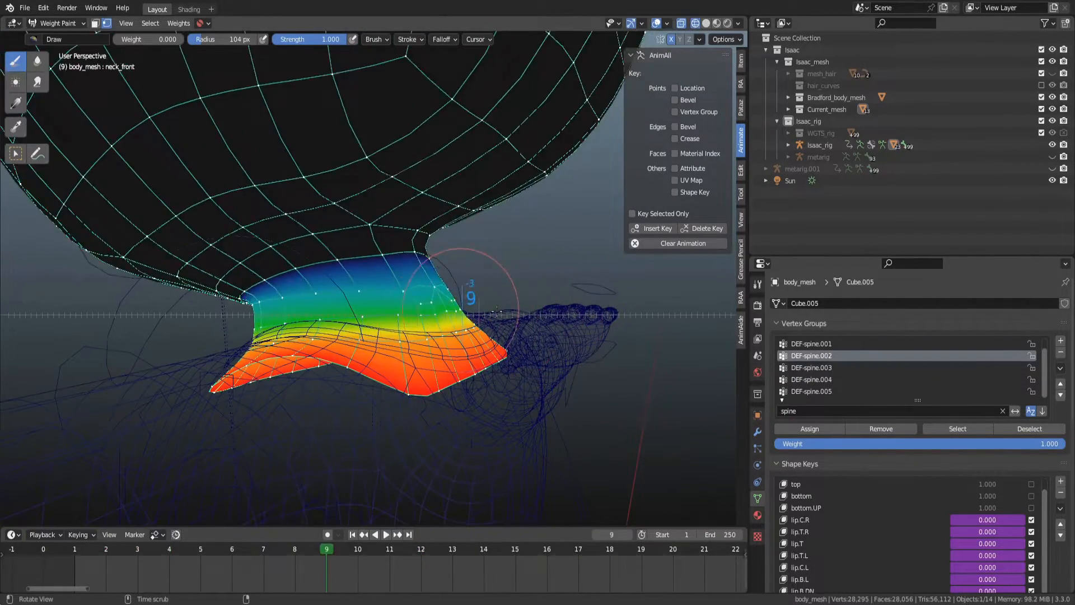
mouse_move(475, 296)
middle_mouse_down("alt")
mouse_move(497, 298)
mouse_move(468, 288)
middle_mouse_up("alt")
left_click_drag(464, 276, 509, 348, "alt")
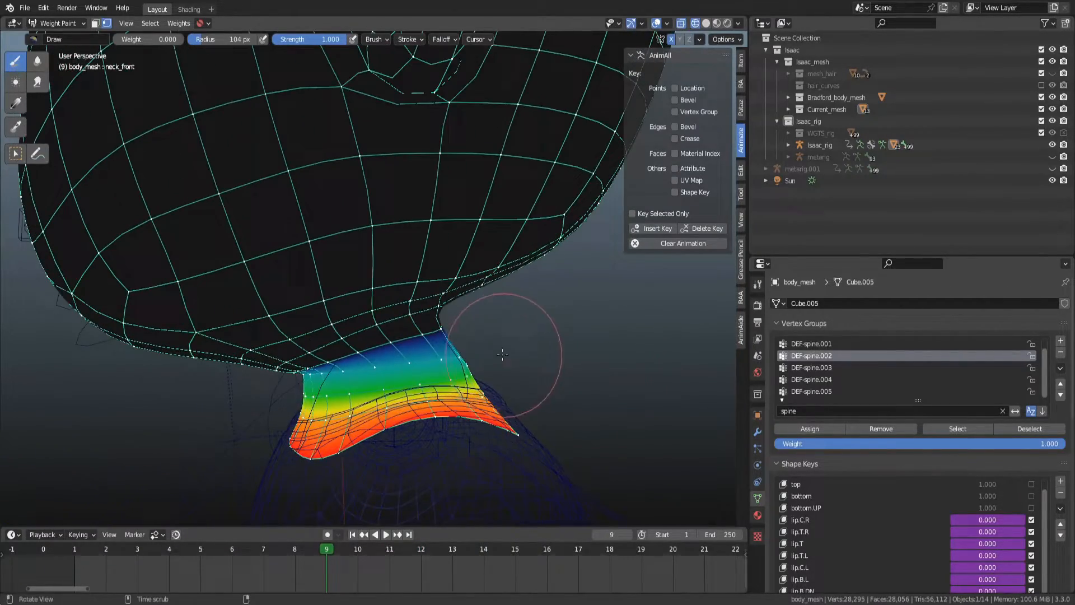
mouse_move(497, 336)
middle_mouse_down("alt")
mouse_move(500, 351)
mouse_move(481, 333)
mouse_move(497, 334)
mouse_move(505, 355)
mouse_move(504, 336)
middle_mouse_up("alt")
left_click_drag(504, 336, 439, 358, "alt")
scroll(440, 358, "up", 2)
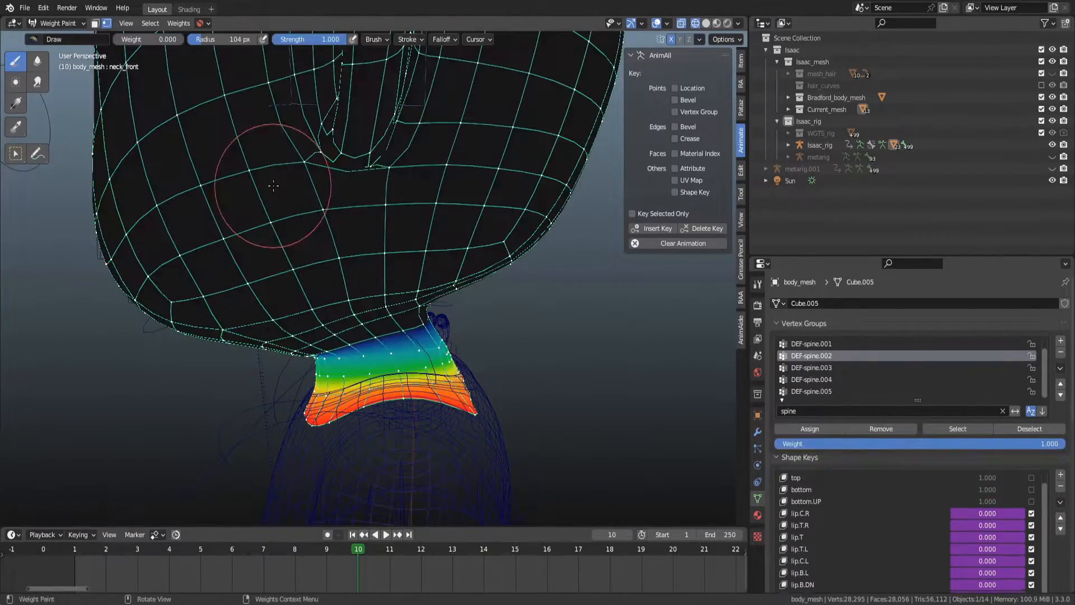
Split the viewport and turn the new area into a Drivers editor showing the neck_front shape key driver.
left_click_drag(241, 162, 373, 230, "alt")
middle_click_drag(373, 229, 419, 262)
left_click_drag(2, 21, 221, 92)
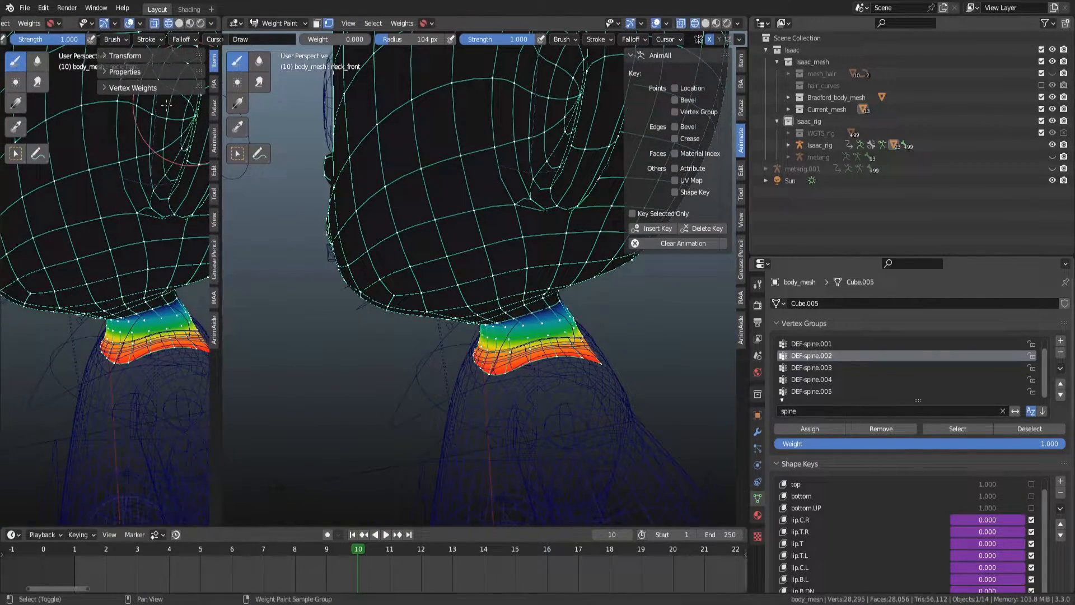
key("shift+F6")
left_click_drag(220, 183, 304, 194)
left_click(15, 24)
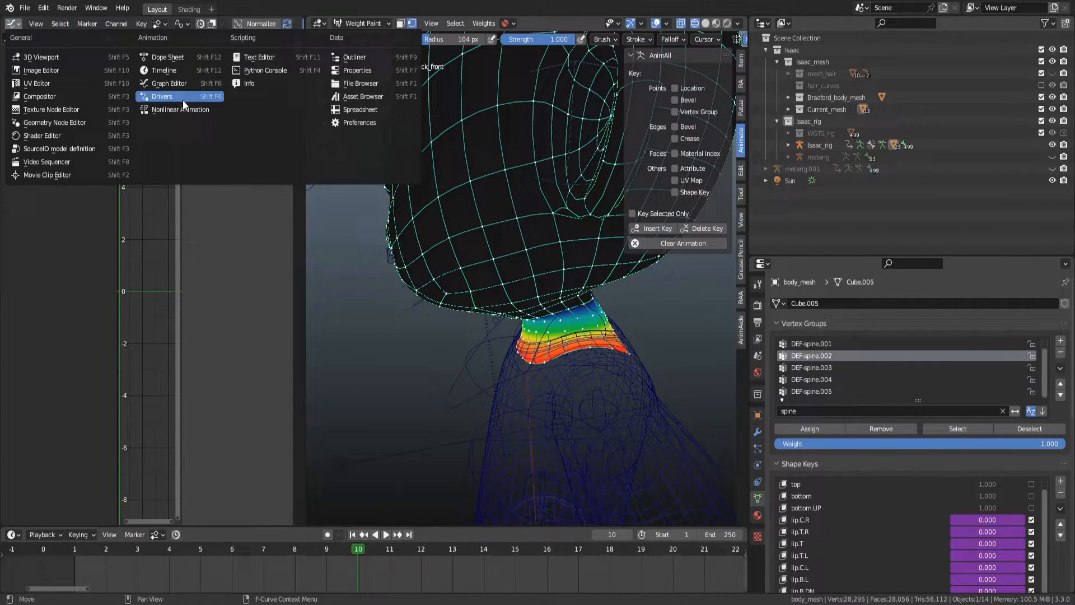
left_click(187, 98)
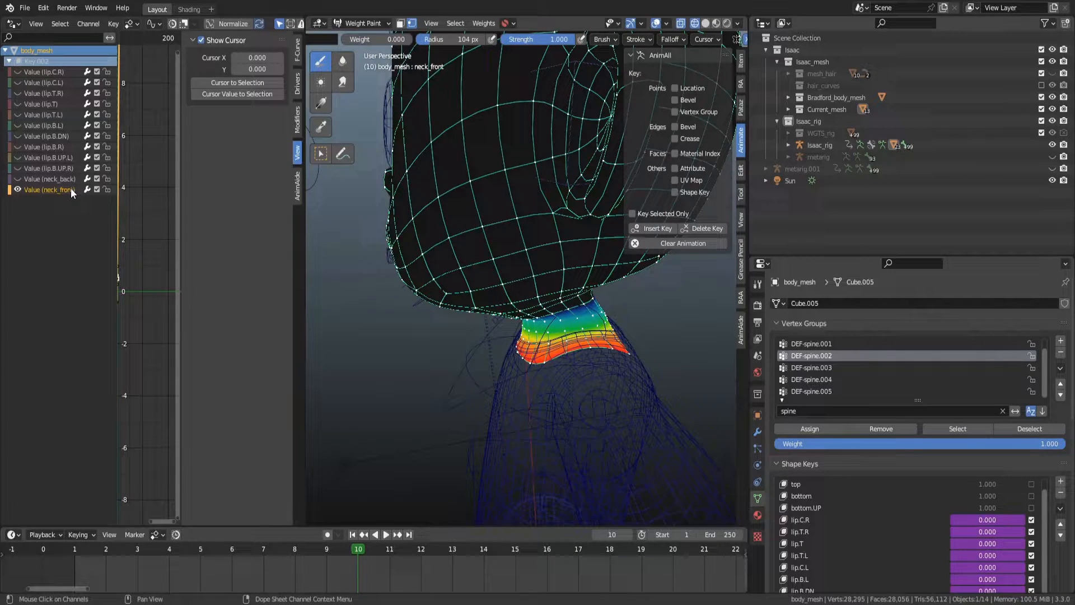
left_click(298, 90)
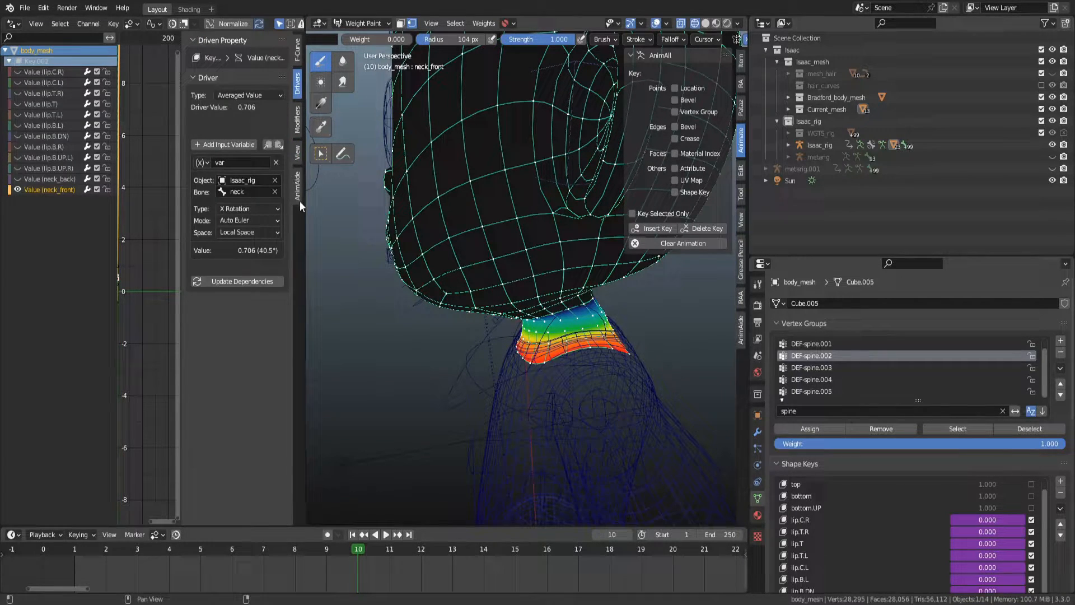
left_click_drag(306, 214, 344, 214)
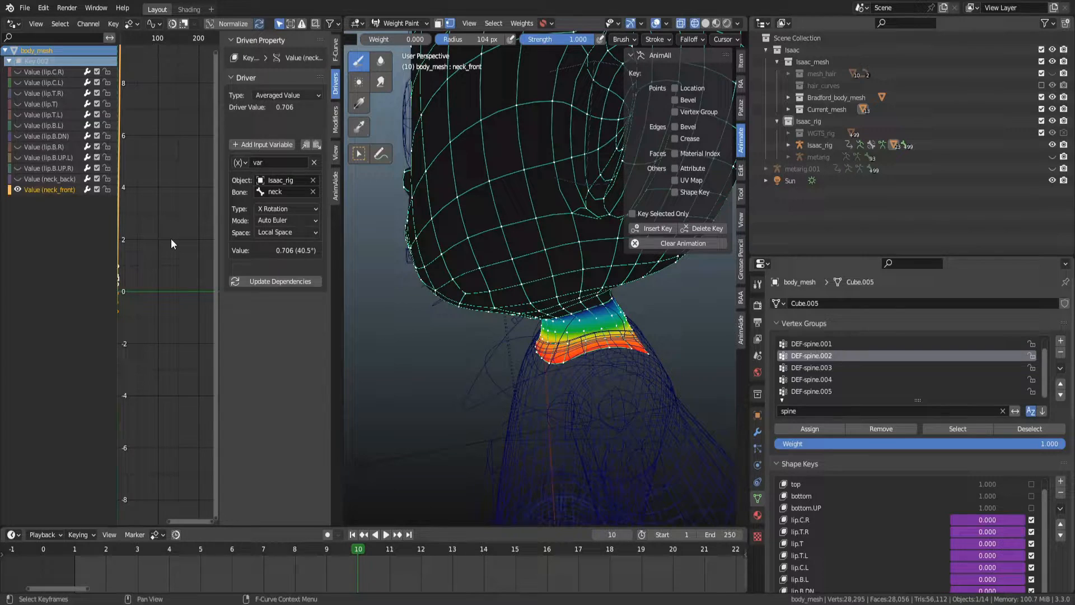
Fit the neck_front driver curve in the Drivers editor view and save the blend file.
key("Home")
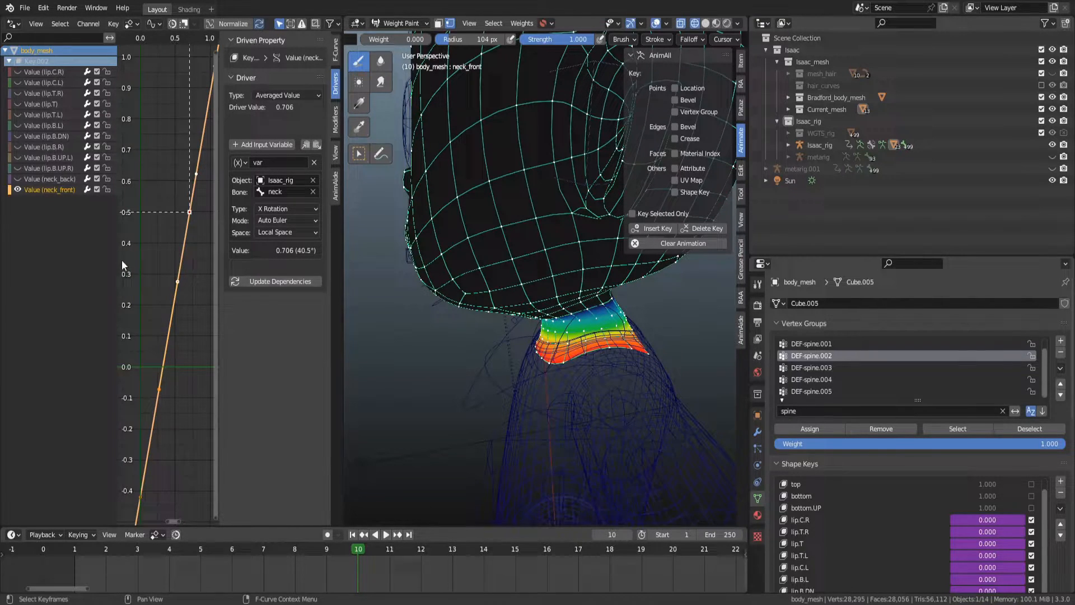
left_click_drag(118, 258, 78, 256)
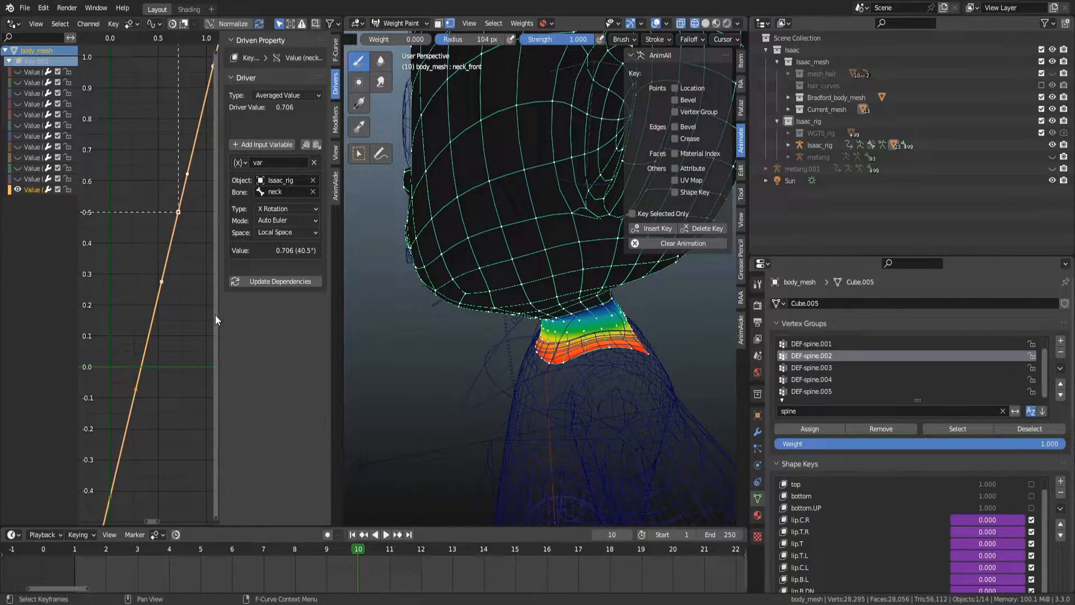
left_click_drag(222, 323, 251, 319)
key("ctrl+s")
Switch to right view and check the neck_front shape key value while changing frames.
mouse_move(539, 312)
middle_mouse_down()
mouse_move(481, 261)
mouse_move(631, 339)
middle_mouse_up()
key("KP_1")
key("KP_3")
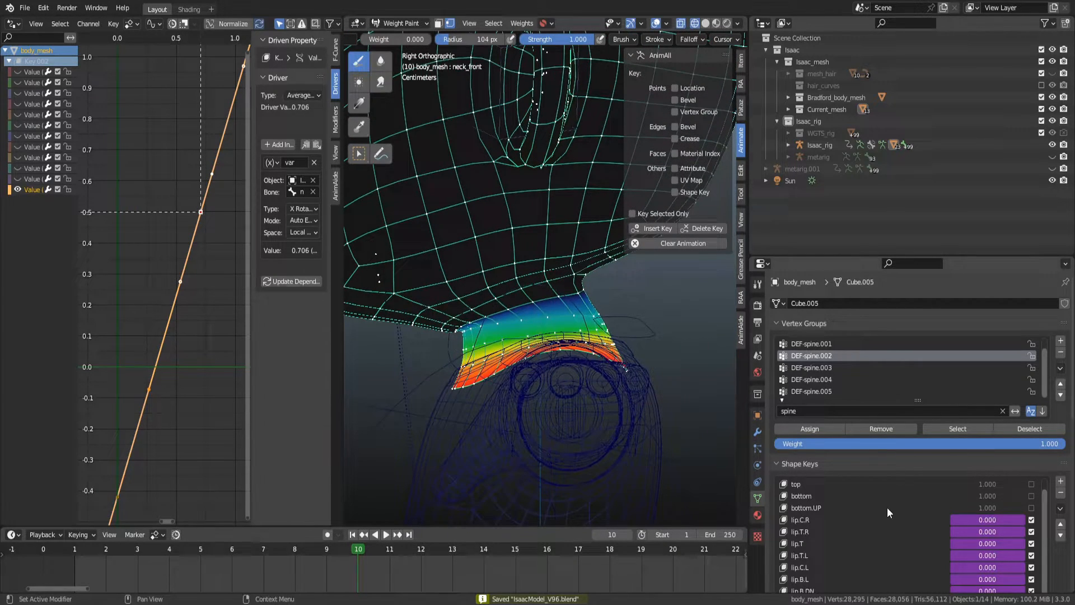
scroll(887, 507, "down", 1)
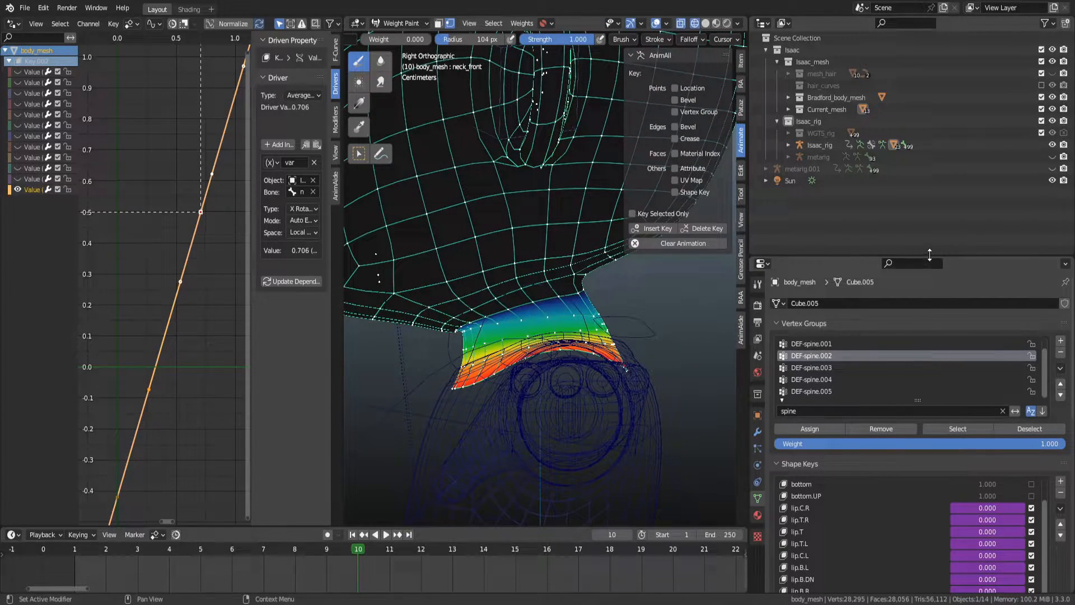
scroll(1055, 466, "down", 10)
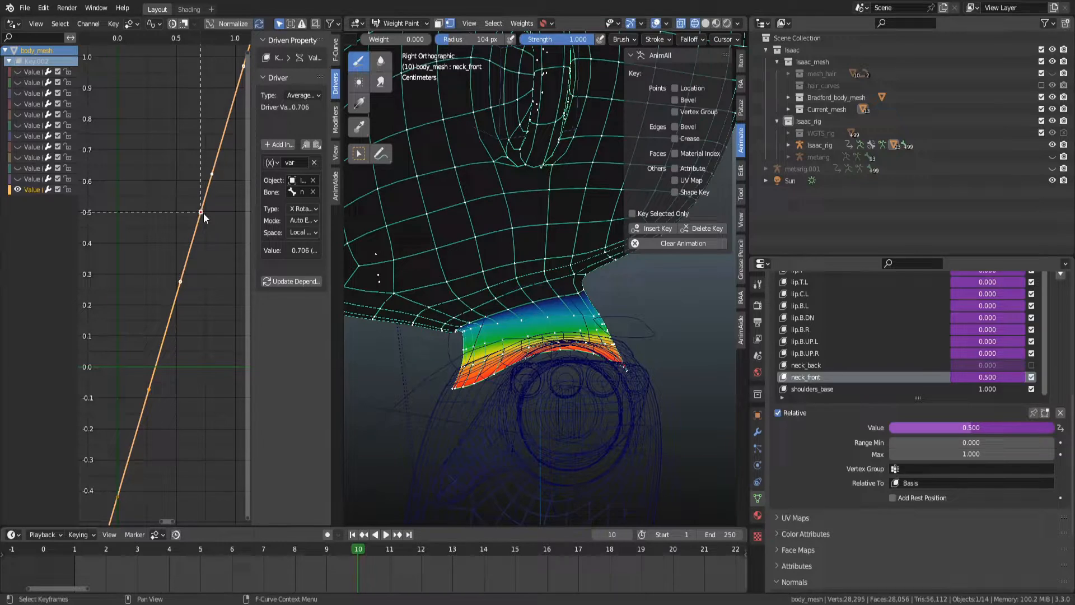
left_click_drag(359, 549, 345, 525)
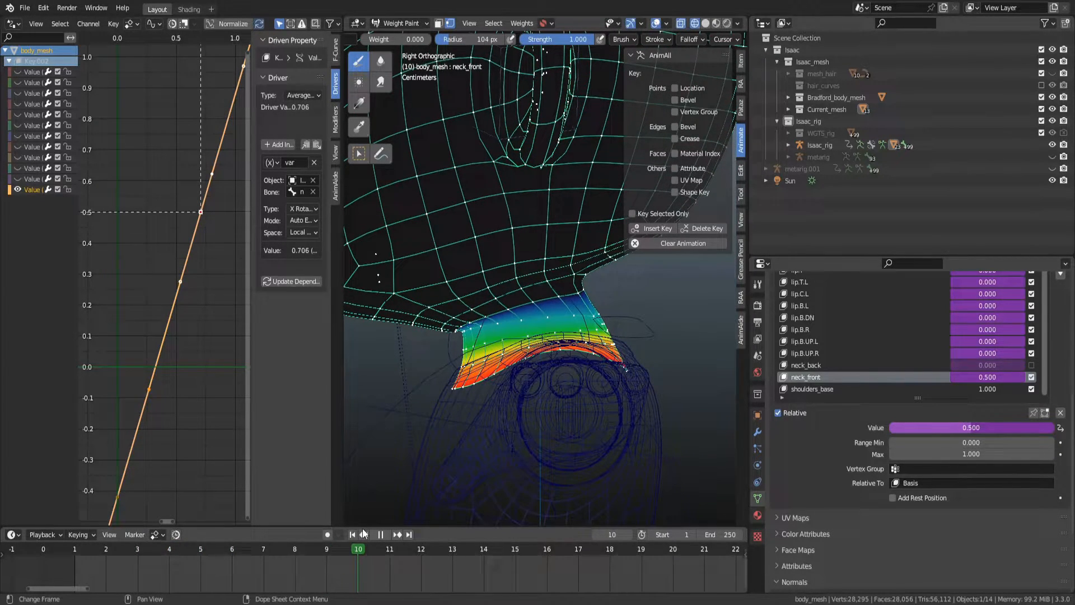
Select the rig in Pose Mode, rotate the neck bone about its local X axis and keyframe it.
scroll(489, 243, "down", 2)
key("ctrl+Tab")
scroll(560, 140, "down", 4)
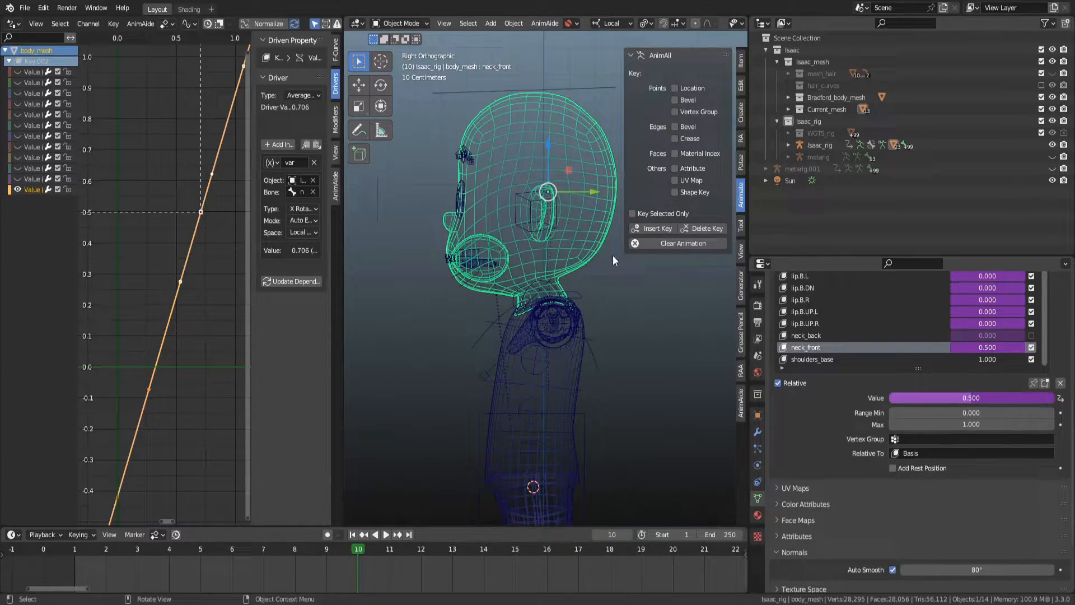
scroll(540, 312, "up", 4)
left_click(541, 304)
key("ctrl+Tab")
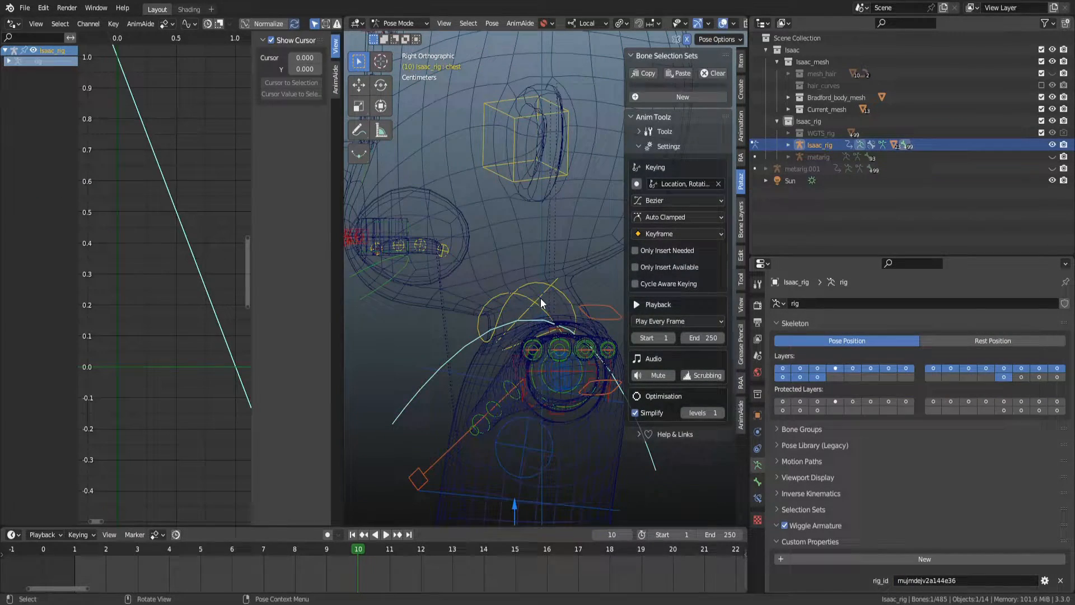
left_click(546, 290)
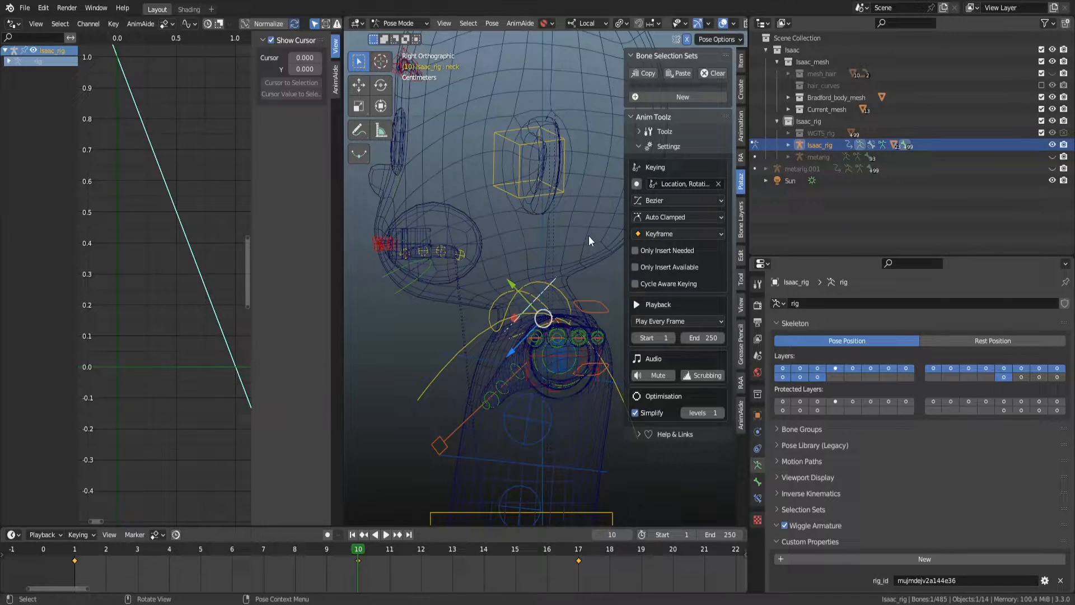
key("r")
key("x")
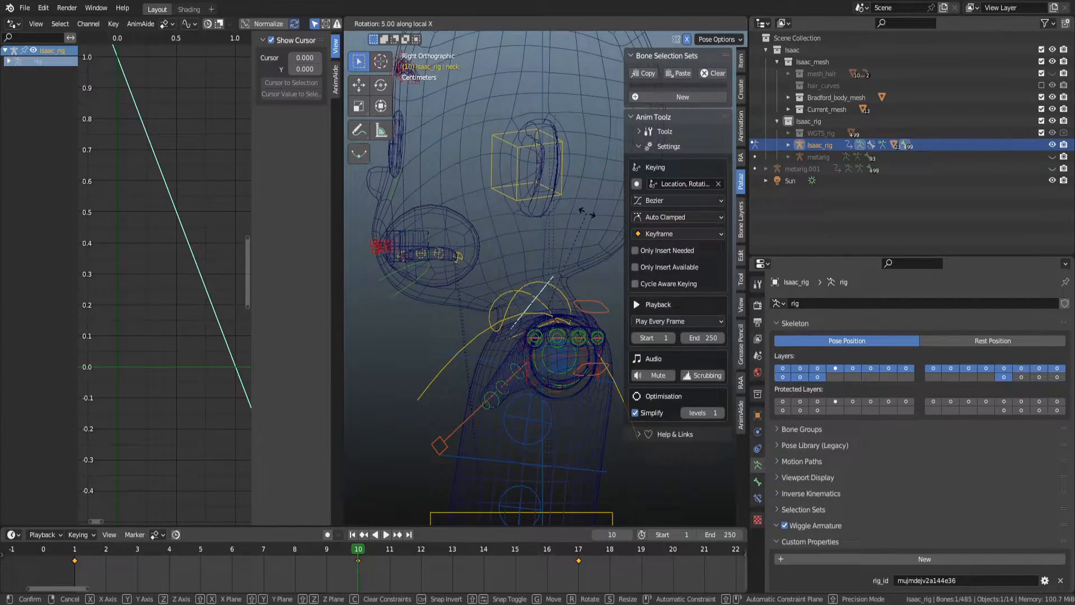
left_click(589, 215)
right_click(589, 215)
left_click(589, 216)
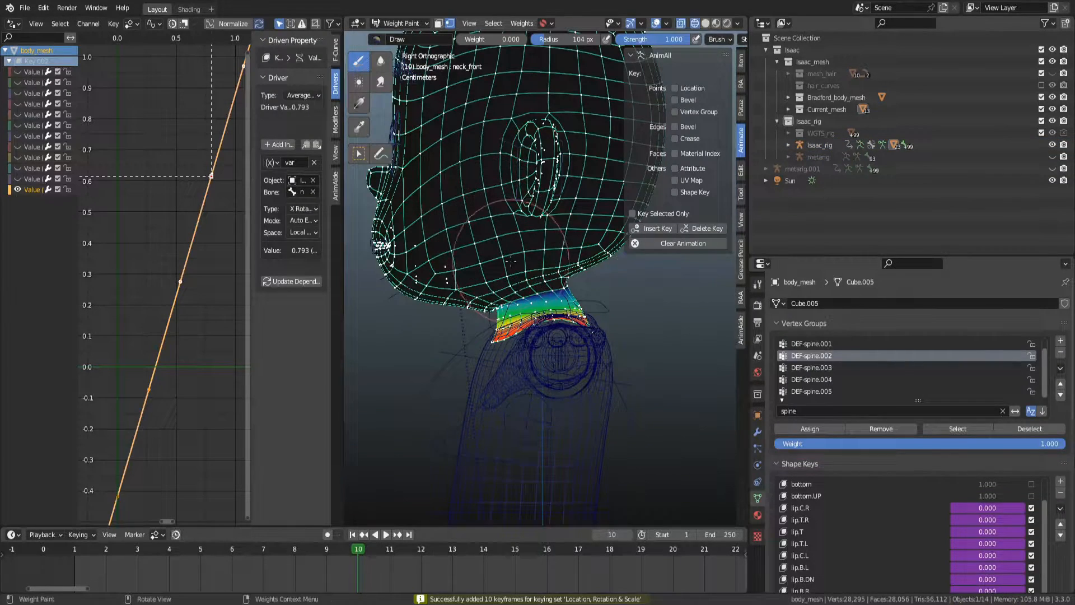
Return to the body mesh and make neck_front the active shape key.
key("ctrl+Tab")
left_click(560, 379)
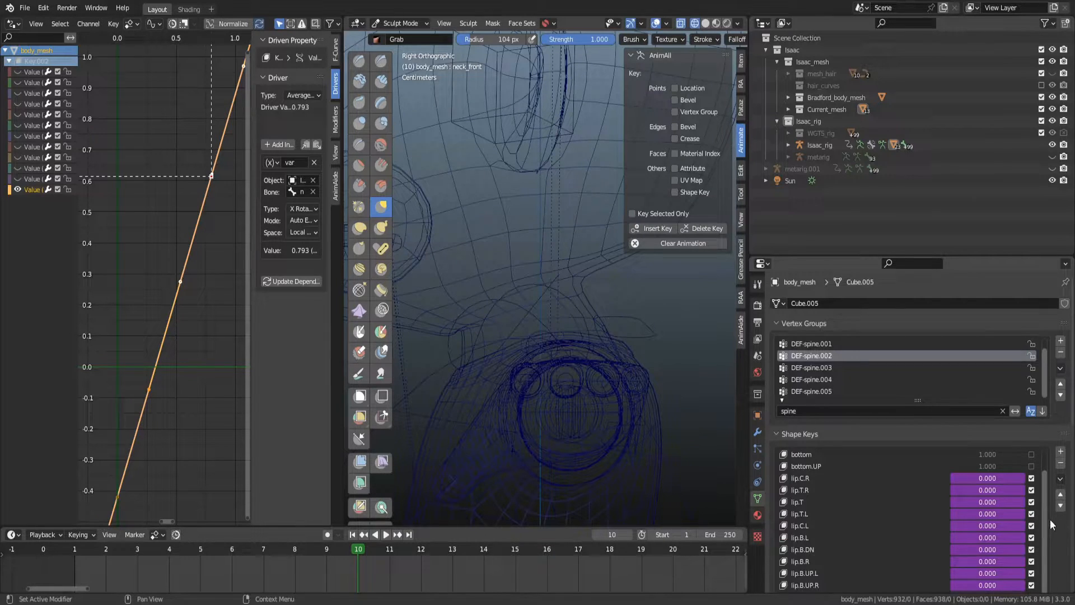
scroll(1047, 515, "down", 8)
left_click(808, 385)
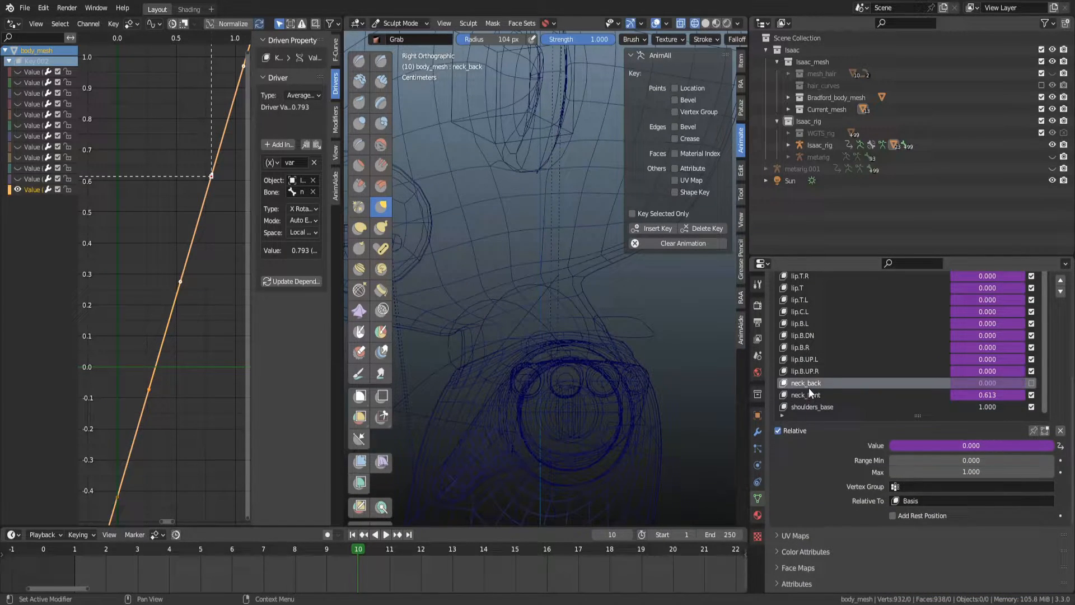
left_click(802, 394)
key("ctrl+Tab")
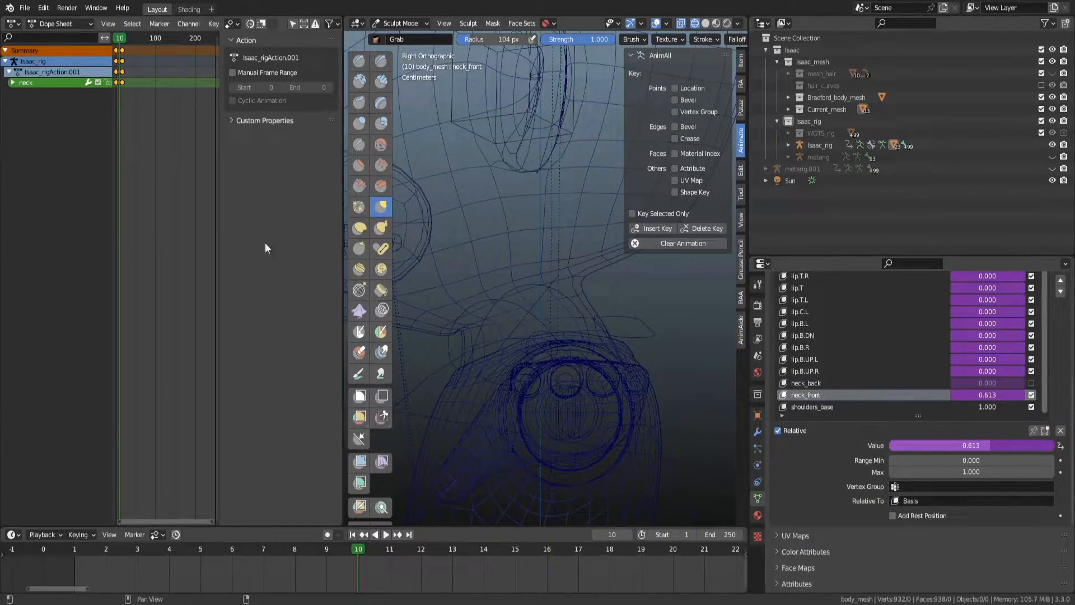
key("ctrl+Tab")
scroll(200, 200, "down", 2)
left_click_drag(203, 231, 183, 196)
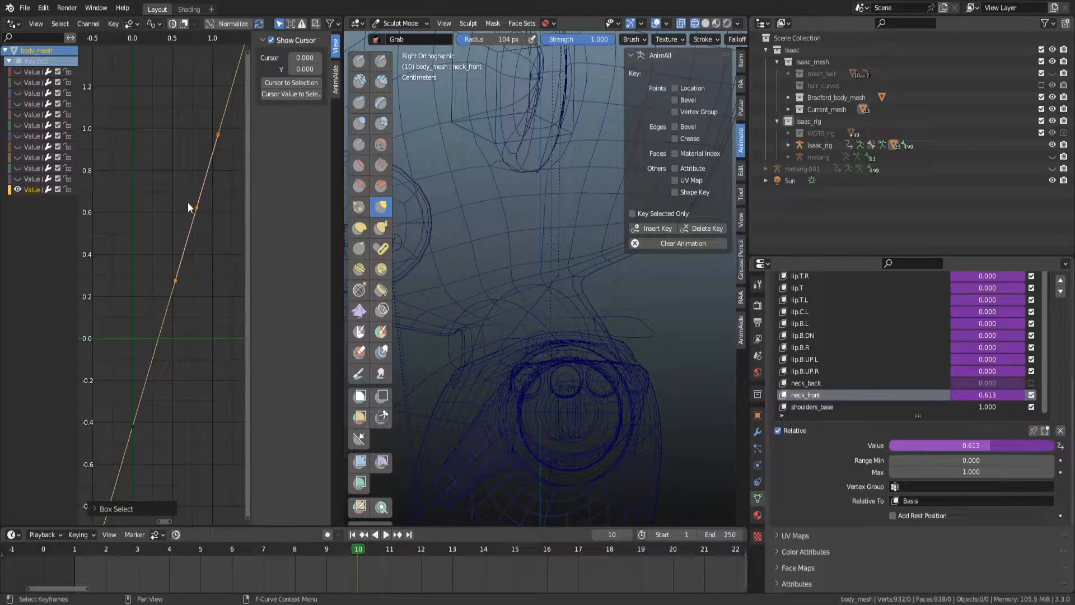
scroll(204, 228, "up", 2)
left_click(211, 274)
left_click_drag(224, 177, 196, 151)
key("g")
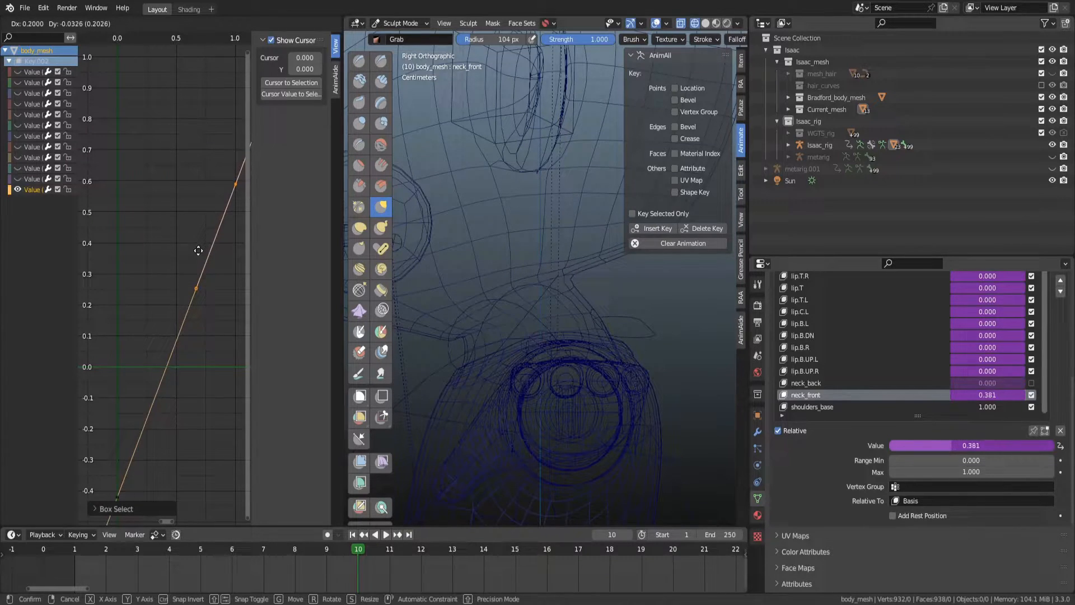
left_click(197, 260)
left_click(226, 187)
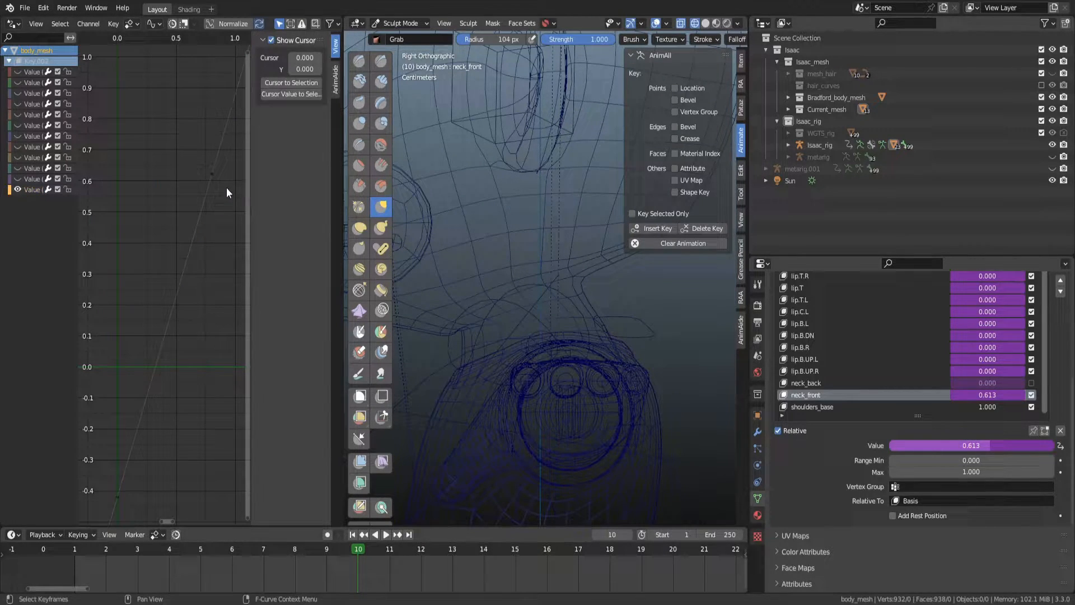
Move the neck_front driver curve's upper keyframe -0.2 along X.
left_click(213, 176)
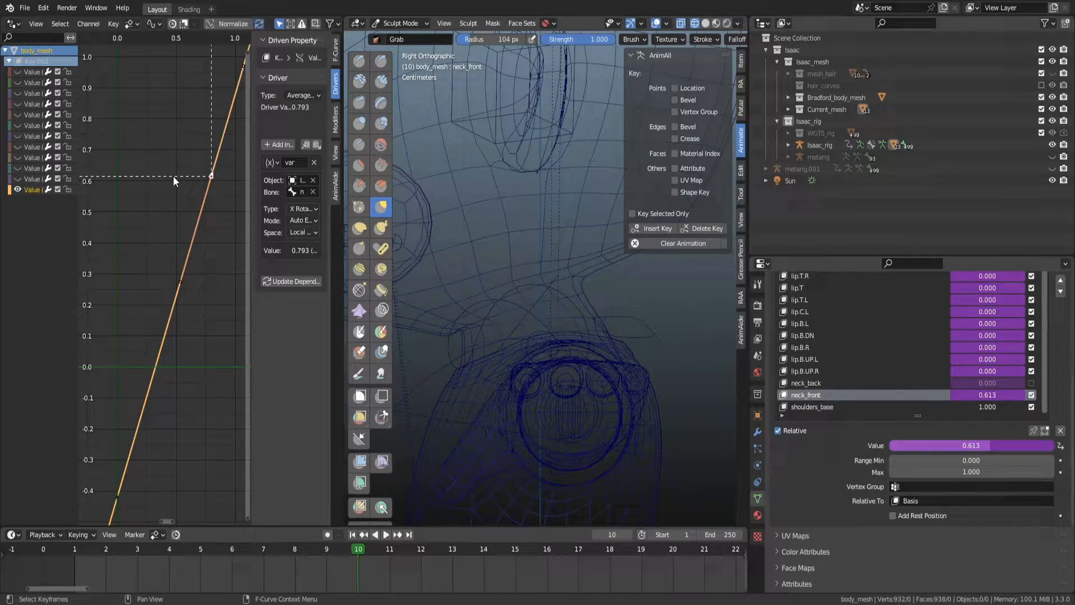
key("g")
key("x")
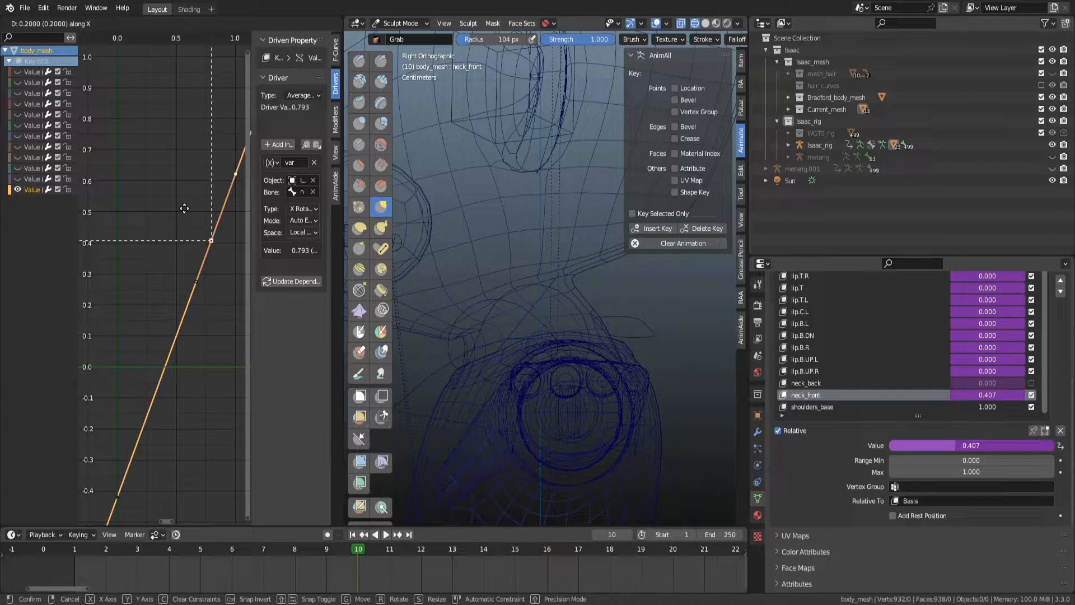
key("ctrl")
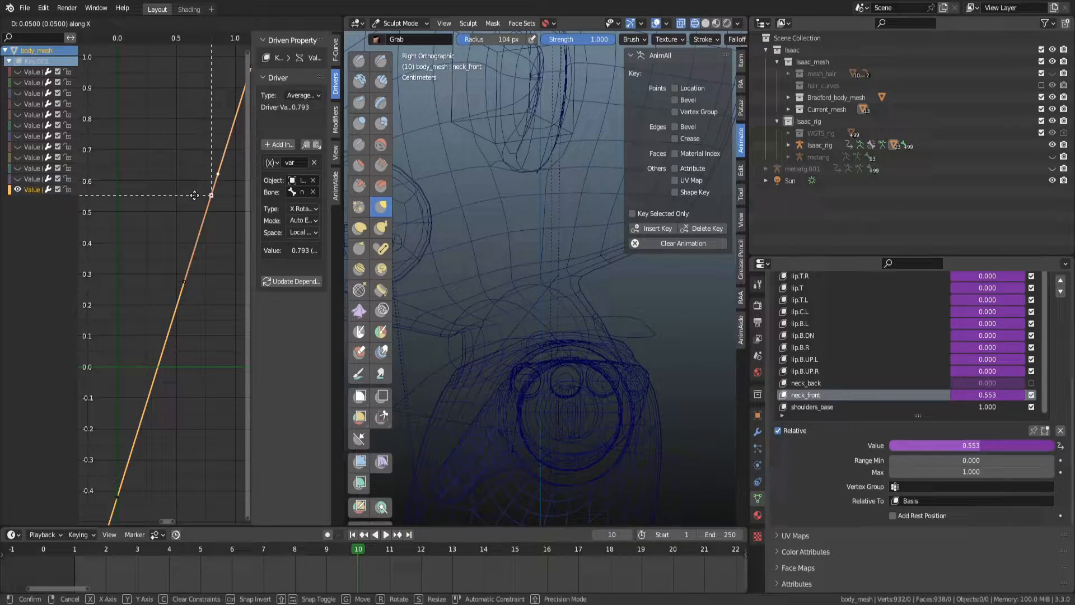
key("x")
key("x")
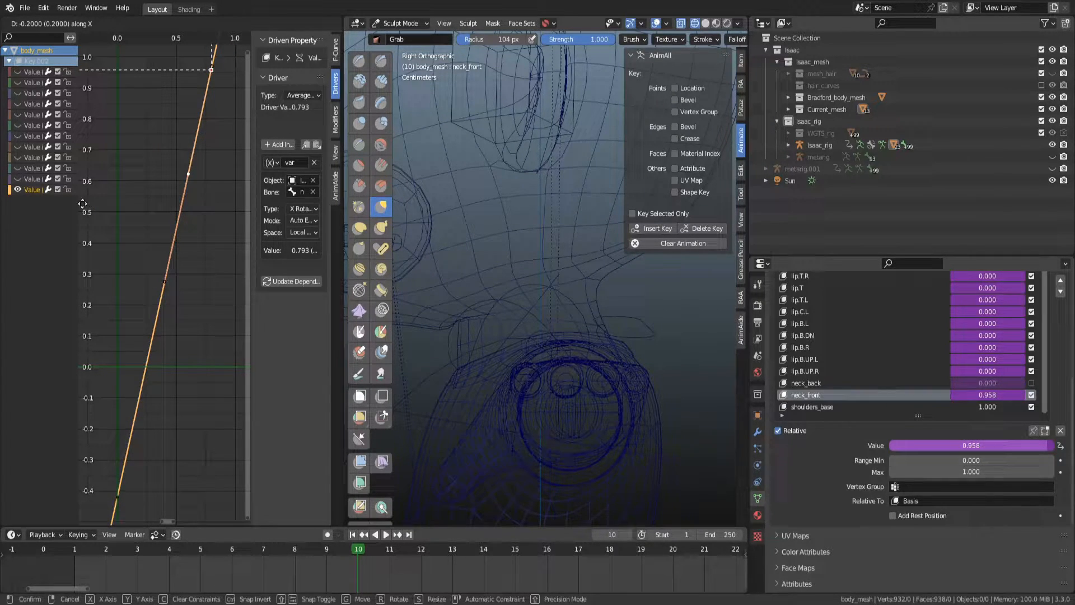
left_click(241, 203)
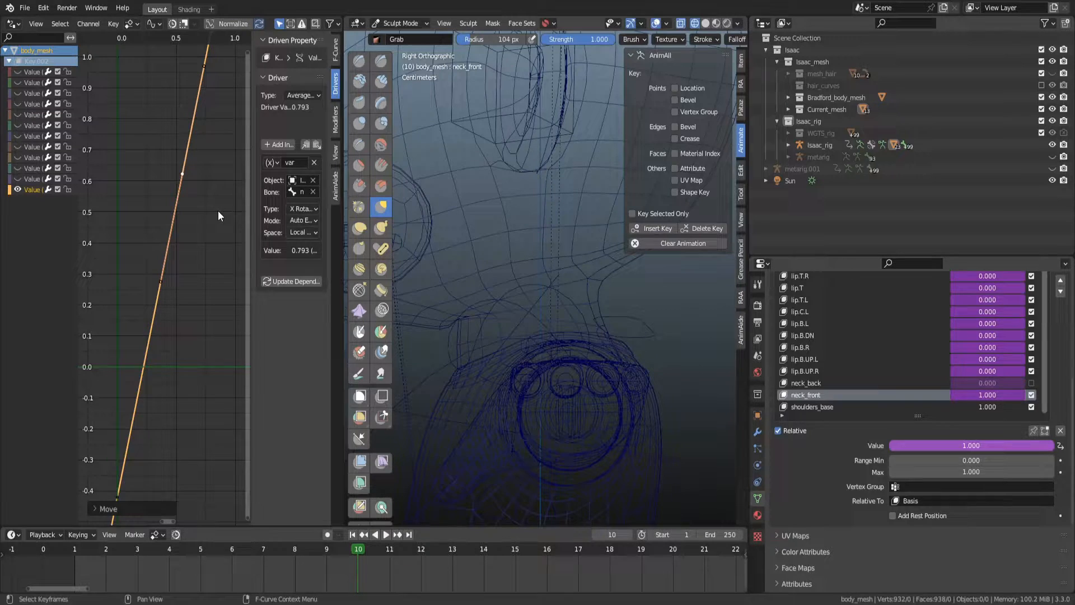
Compare the neck deformation by toggling between the rig and body mesh and clearing the neck bone's pose.
scroll(433, 302, "up", 1)
key("ctrl+Tab")
left_click(424, 316)
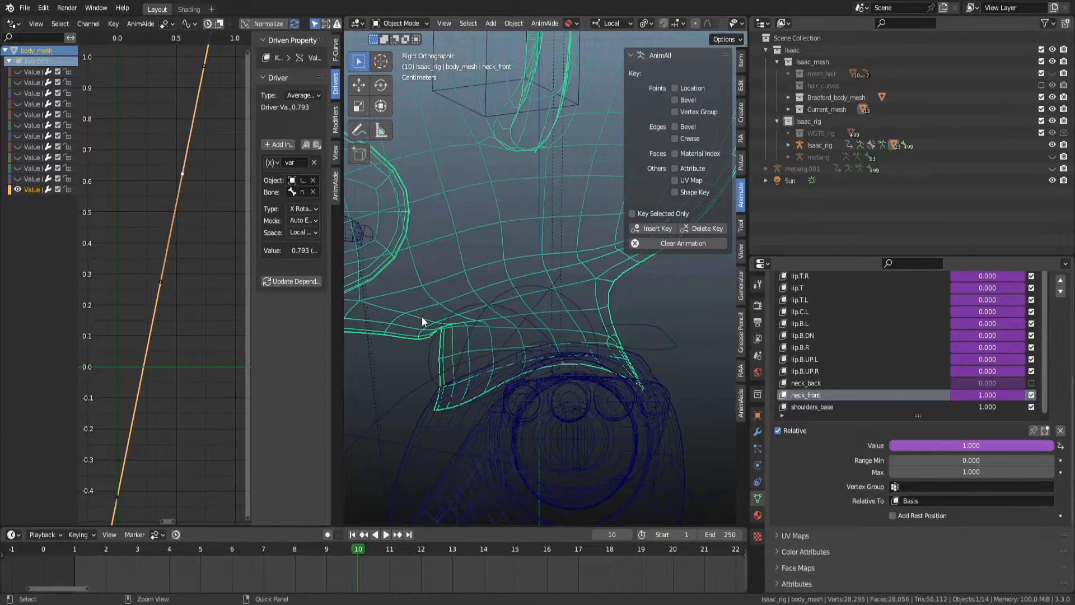
left_click(547, 292)
key("alt+a")
key("ctrl+Tab")
key("alt+a")
key("ctrl+Tab")
left_click(503, 220)
key("ctrl+Tab")
left_click(488, 280)
key("ctrl+Tab")
left_click(444, 240)
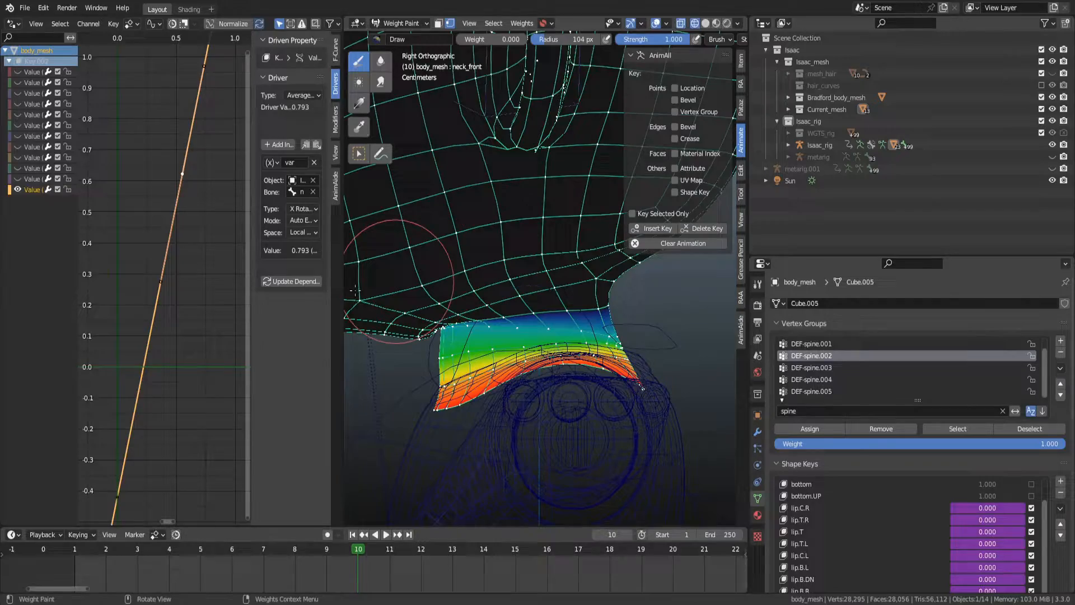
Enlarge the viewport over the drivers editor, switch the mesh to Sculpt Mode and use Solid shading.
left_click_drag(343, 288, 29, 288)
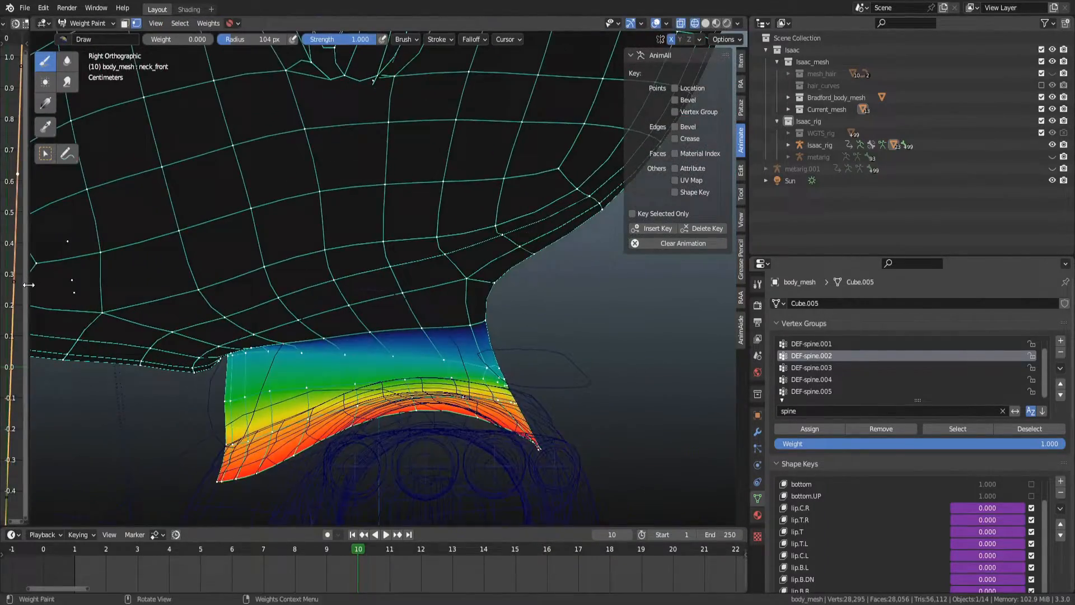
middle_click_drag(382, 241, 463, 250)
key("ctrl+Tab")
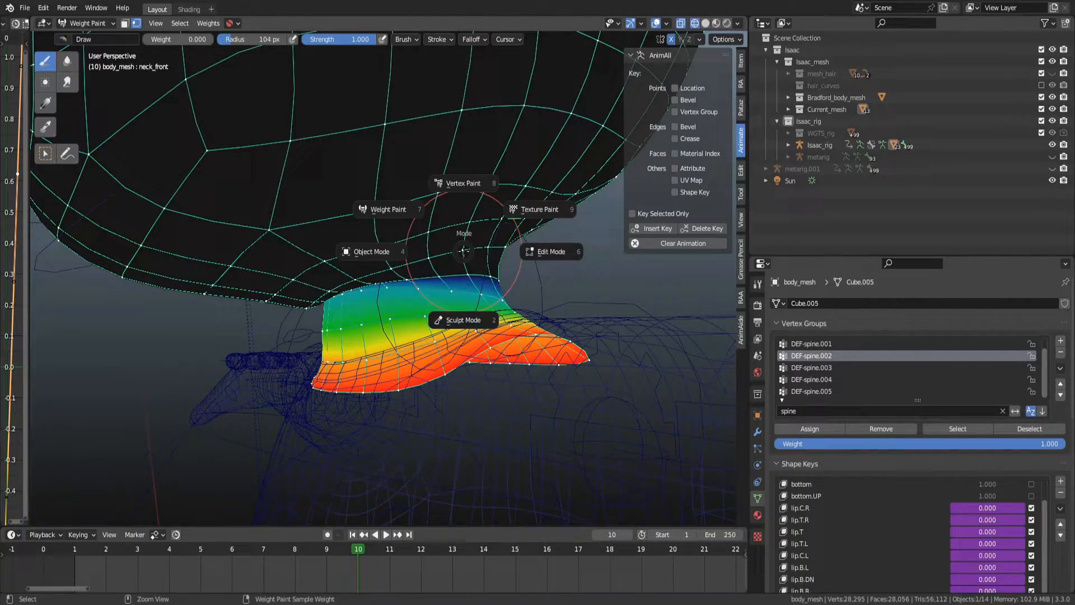
left_click(442, 302)
middle_click_drag(415, 283, 415, 250)
key("z")
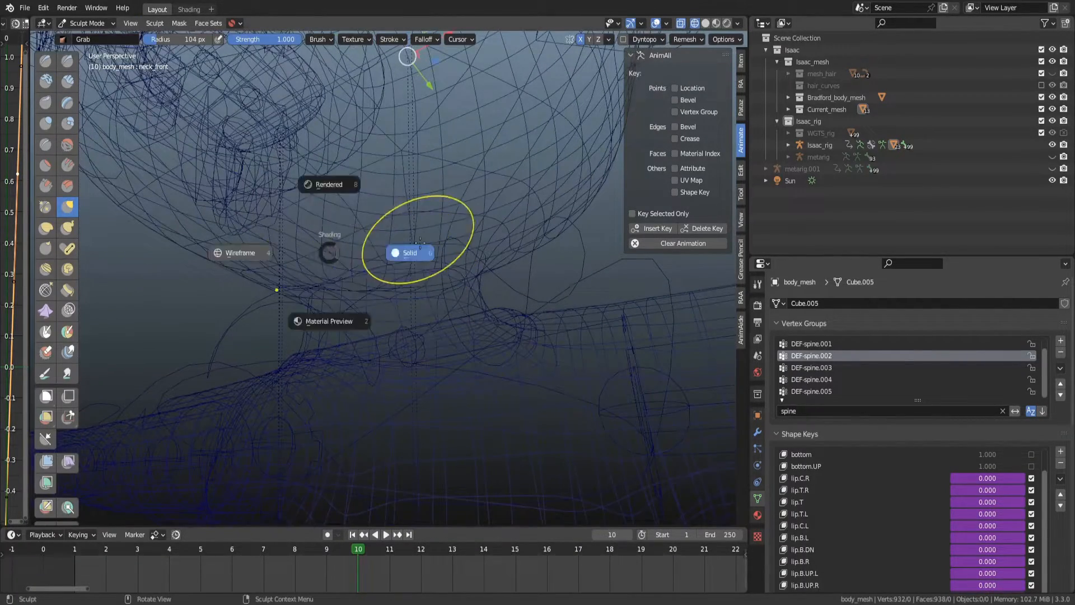
left_click(416, 242)
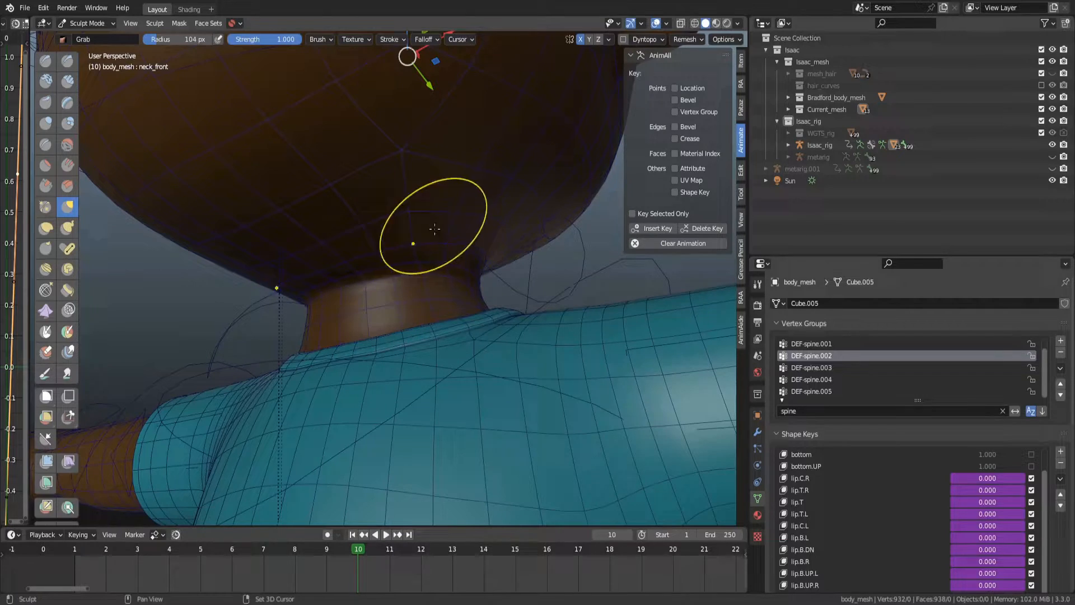
mouse_move(353, 239)
middle_mouse_down()
mouse_move(322, 263)
mouse_move(337, 279)
mouse_move(384, 261)
middle_mouse_up()
scroll(1061, 496, "down", 6)
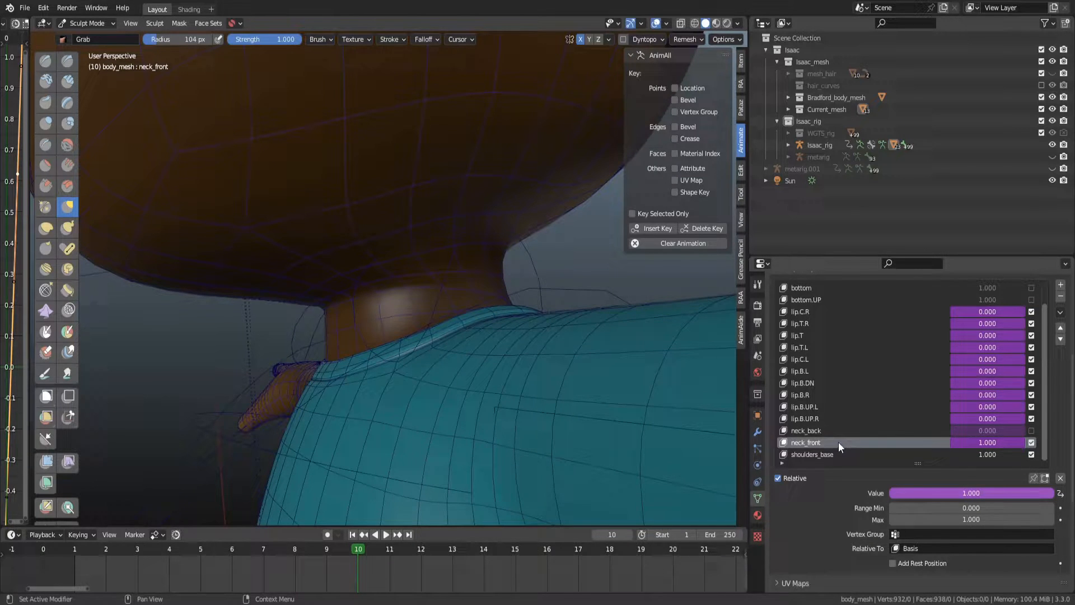
Reshape the front of the neck under the chin in the neck_front shape key with the Grab brush.
mouse_move(343, 271)
middle_mouse_down()
mouse_move(382, 266)
mouse_move(420, 240)
middle_mouse_up()
mouse_move(491, 247)
middle_mouse_down()
mouse_move(363, 220)
mouse_move(420, 263)
mouse_move(336, 267)
mouse_move(360, 319)
mouse_move(390, 311)
mouse_move(389, 328)
mouse_move(365, 309)
mouse_move(403, 327)
mouse_move(388, 300)
middle_mouse_up()
key("f")
right_click(347, 312)
right_click(348, 312)
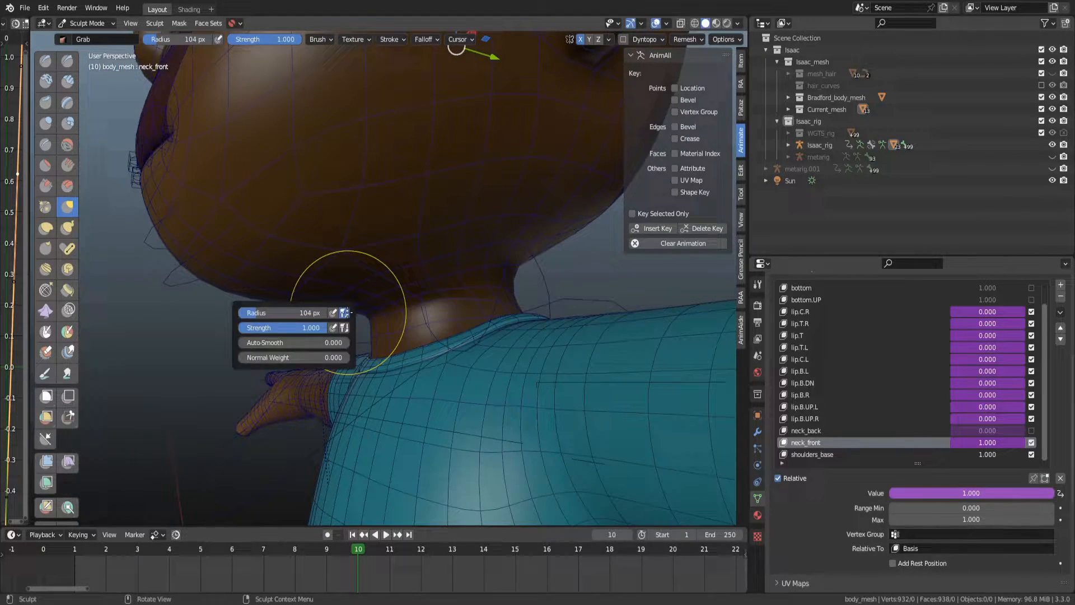
key("Escape")
key("KP_3")
left_click_drag(357, 307, 362, 299)
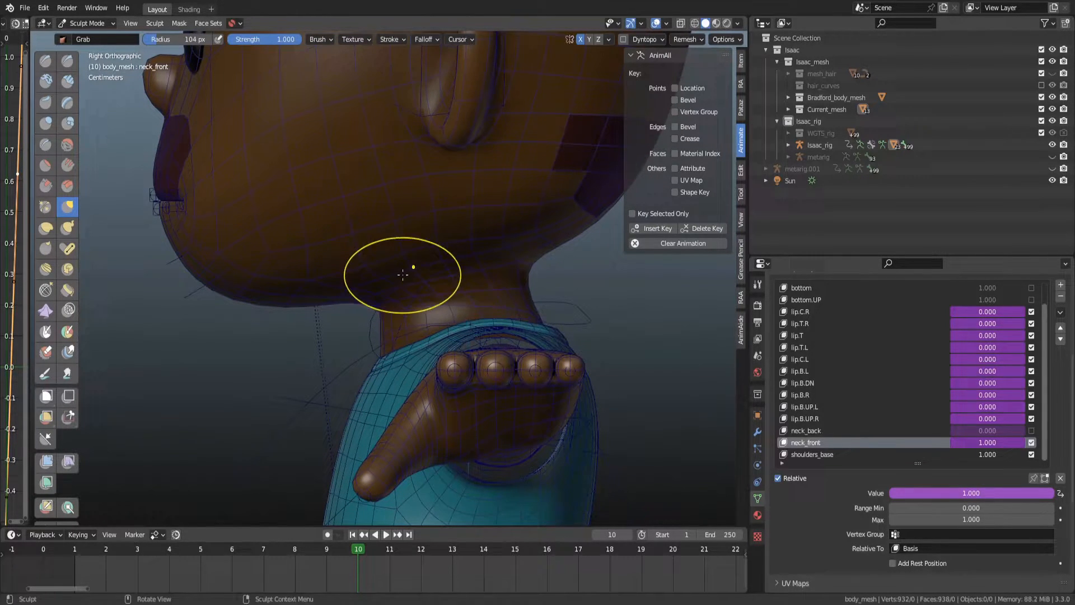
left_click_drag(451, 280, 456, 278)
left_click_drag(495, 270, 476, 276)
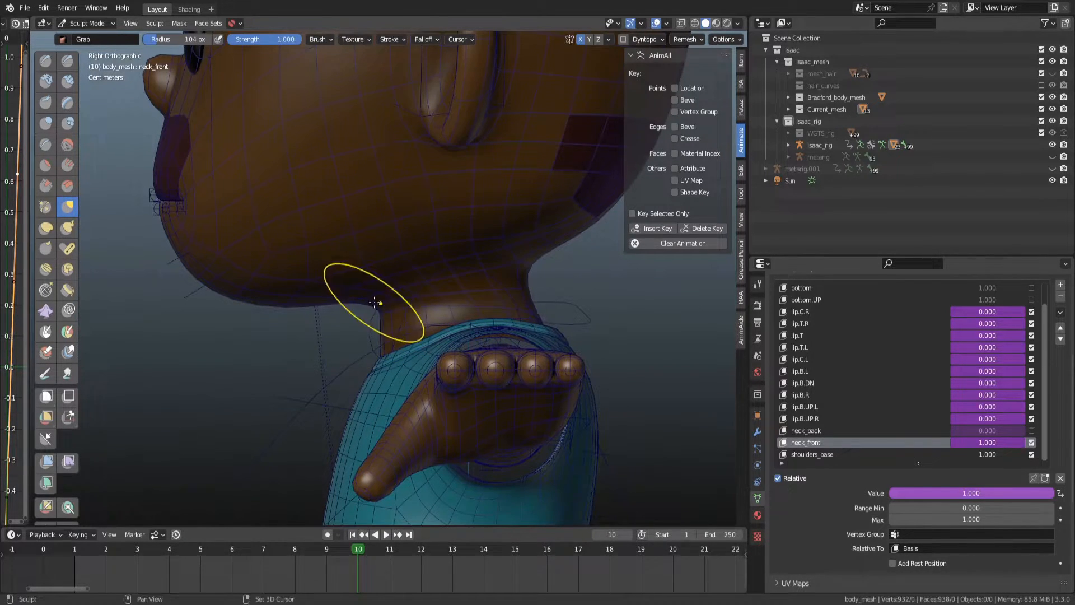
left_click_drag(374, 302, 373, 302)
scroll(354, 305, "down", 4)
scroll(354, 305, "up", 3)
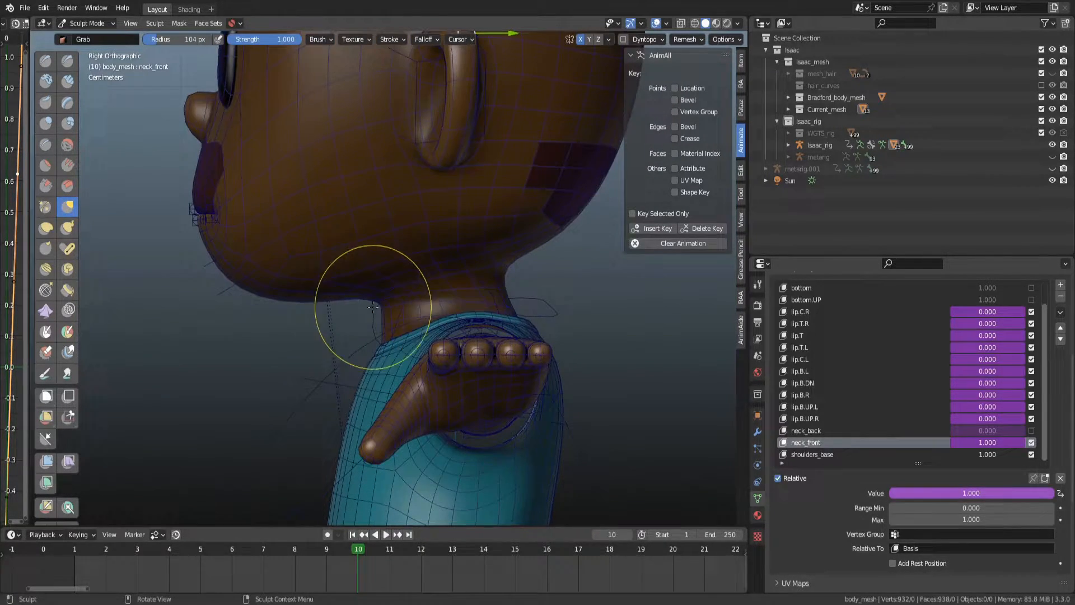
scroll(392, 307, "up", 3)
scroll(414, 309, "down", 3)
middle_click_drag(450, 299, 504, 276, "alt")
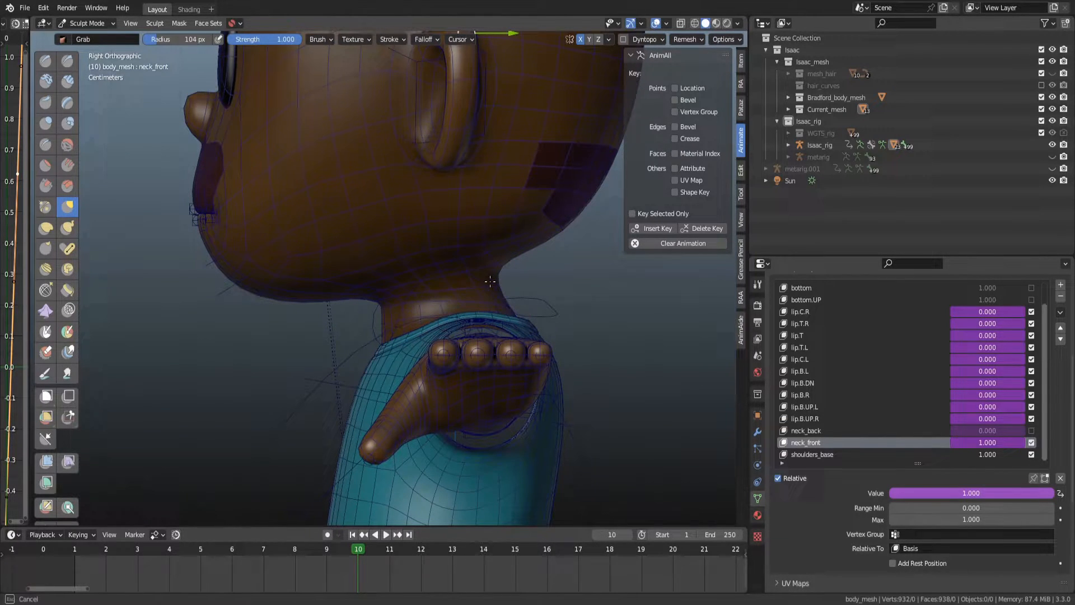
mouse_move(418, 283)
middle_mouse_down("alt")
mouse_move(390, 281)
mouse_move(425, 292)
middle_mouse_up("alt")
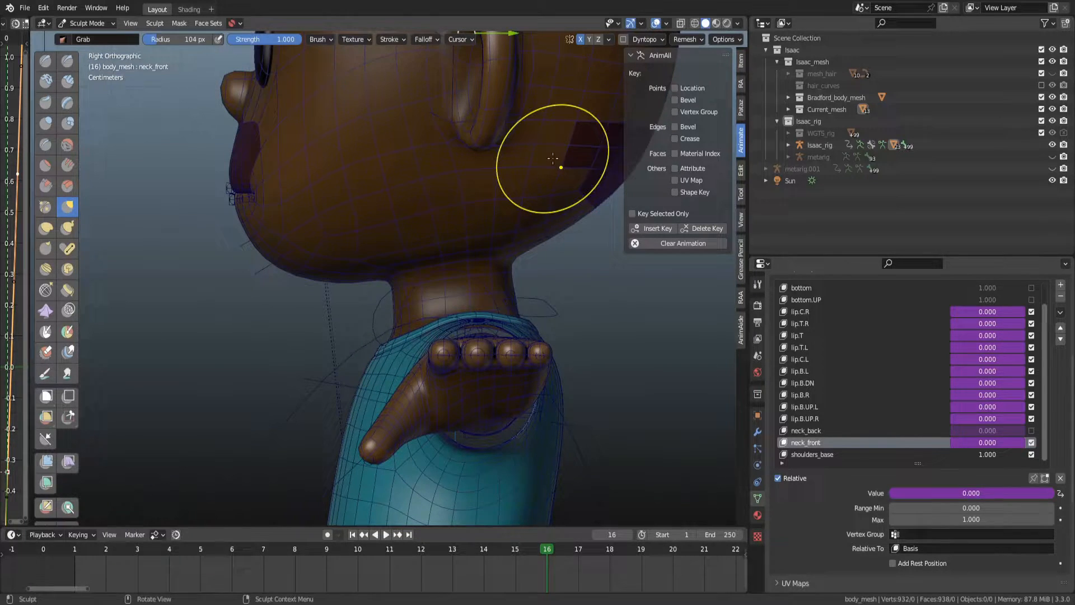
Refine the neck shape under the chin with the Grab brush and save the file.
left_click_drag(557, 284, 536, 268)
left_click_drag(406, 278, 431, 280)
key("ctrl+s")
Sculpt the front of the neck with the Draw brush at strength 0.442.
scroll(372, 293, "up", 3)
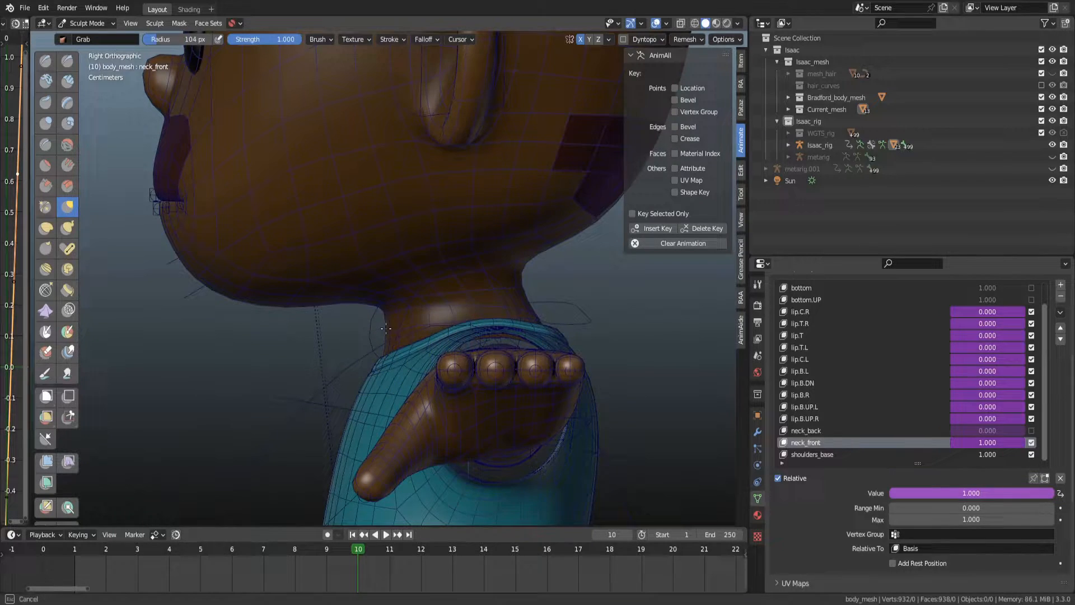
middle_click_drag(408, 325, 437, 311)
scroll(434, 320, "up", 4)
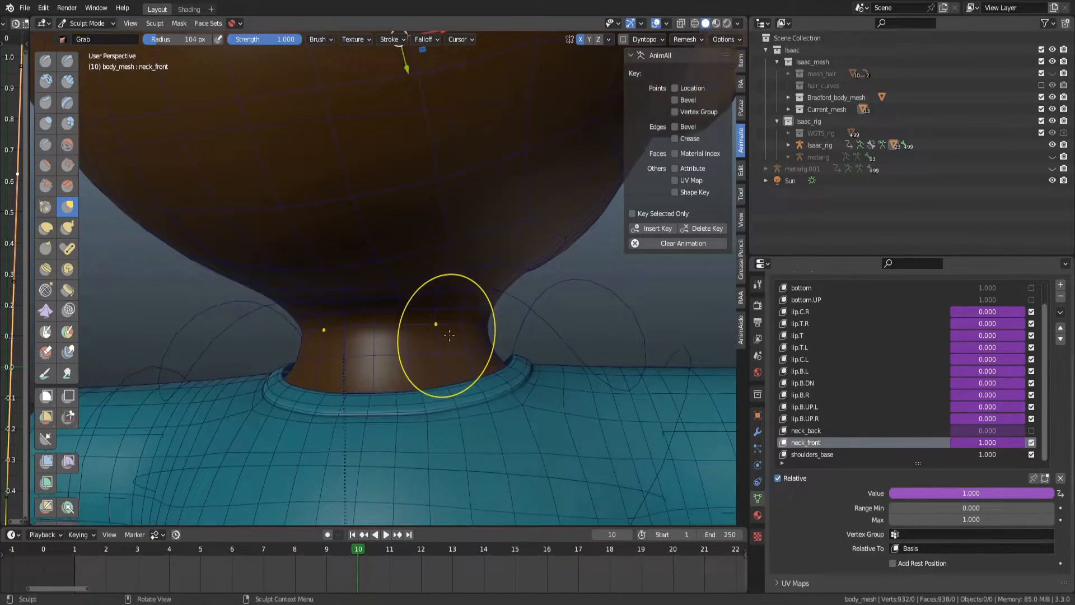
key("x")
middle_click_drag(409, 349, 455, 363)
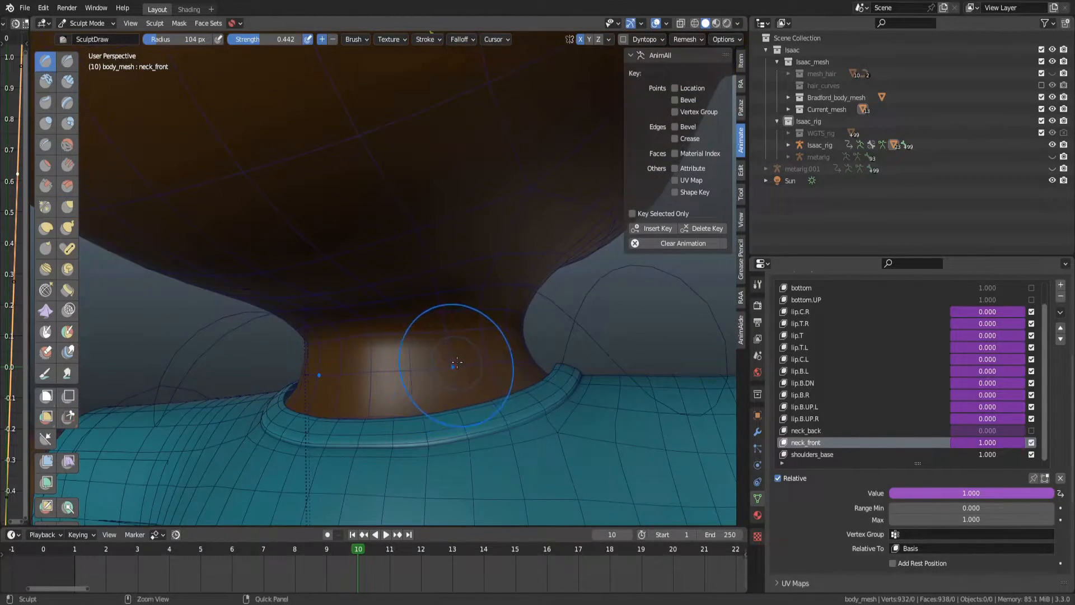
left_click_drag(367, 367, 396, 370)
mouse_move(439, 368)
middle_mouse_down()
mouse_move(507, 362)
mouse_move(462, 374)
middle_mouse_up()
mouse_move(516, 353)
middle_mouse_down()
mouse_move(593, 348)
mouse_move(493, 350)
middle_mouse_up()
middle_click_drag(376, 364, 399, 367)
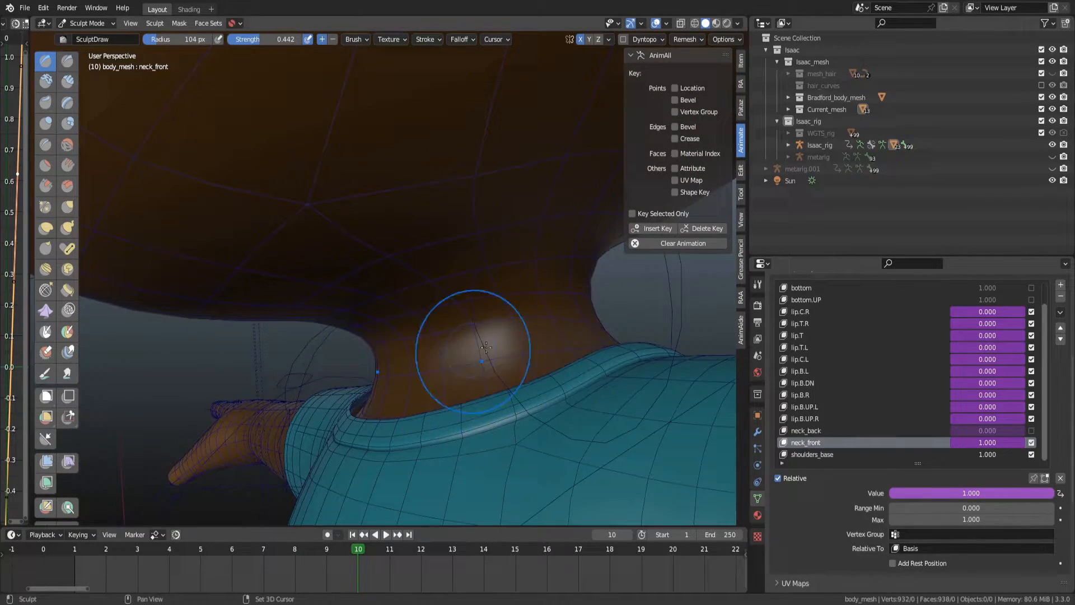
Examine the sculpted neck shape from the side and front views.
key("KP_3")
scroll(394, 360, "down", 1)
mouse_move(440, 336)
middle_mouse_down("alt")
mouse_move(394, 342)
mouse_move(445, 339)
middle_mouse_up("alt")
middle_click_drag(445, 340, 420, 337)
key("KP_3")
scroll(438, 328, "up", 6)
middle_click_drag(454, 306, 406, 253, "alt")
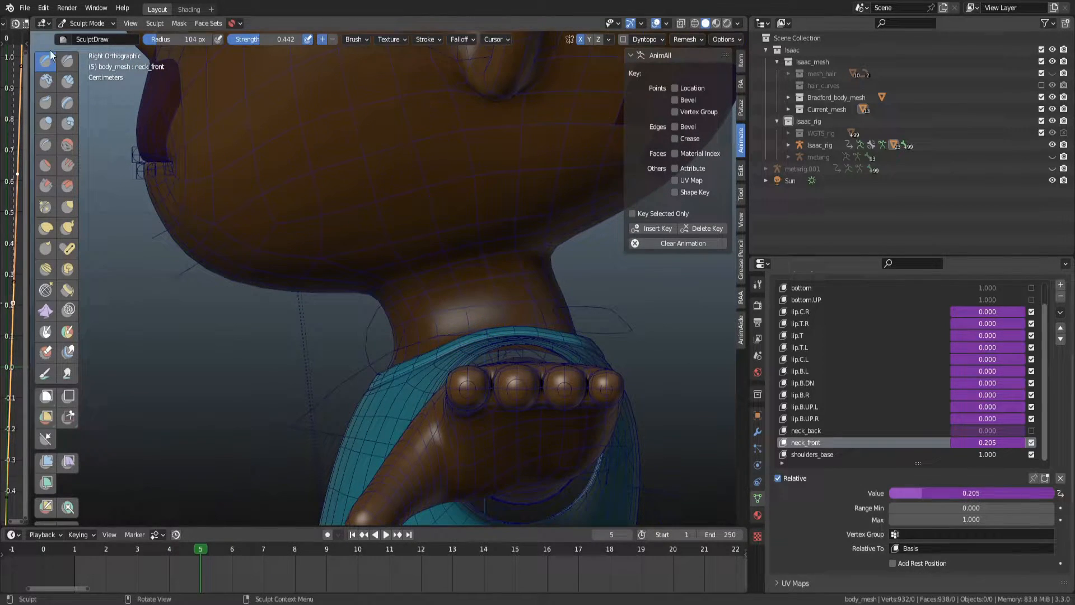
Enlarge the drivers editor and zoom in on the neck_front driver curve's upper keyframe.
left_click_drag(30, 49, 248, 54)
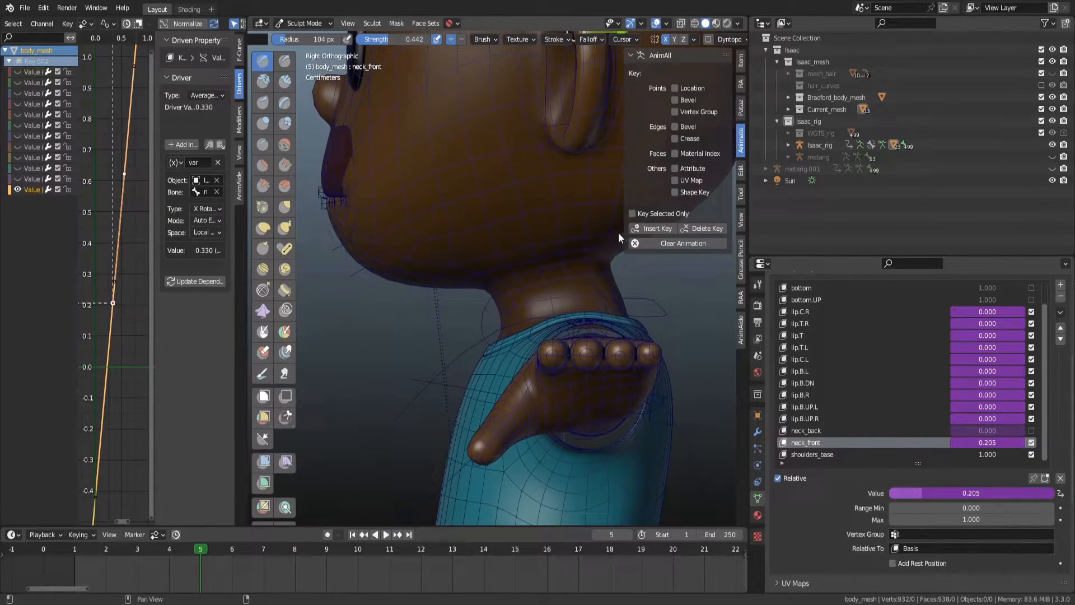
key("n")
left_click_drag(248, 266, 329, 267)
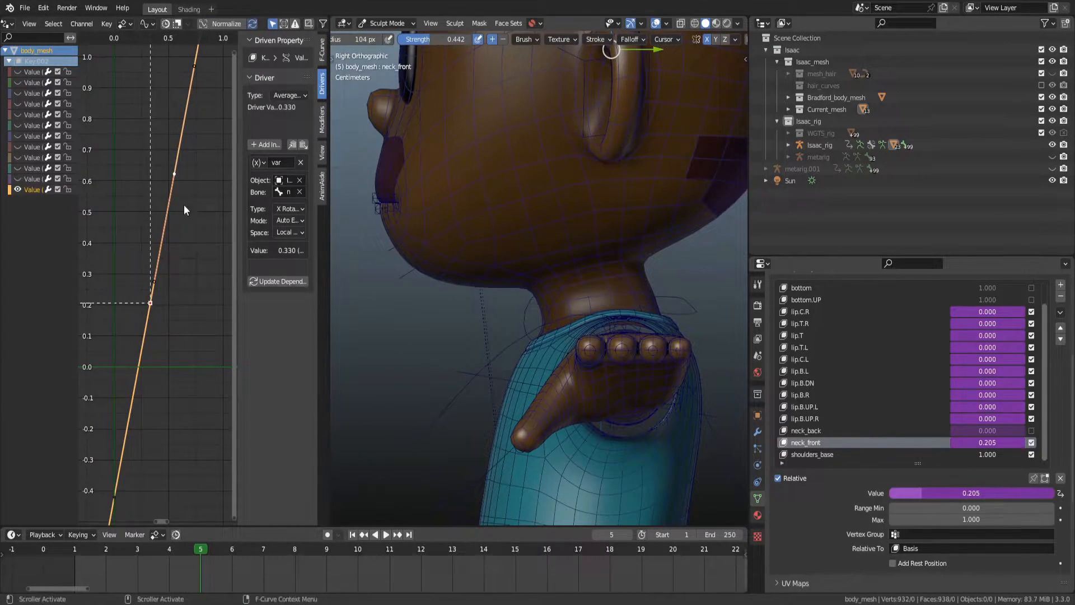
key("a")
key("KP_Decimal")
scroll(213, 203, "up", 2)
left_click(202, 208)
left_click(202, 157)
middle_click_drag(202, 190, 167, 226)
scroll(167, 225, "up", 2)
scroll(182, 200, "up", 6)
scroll(187, 270, "up", 7)
middle_click_drag(186, 166, 190, 263)
scroll(190, 263, "up", 1)
key("g")
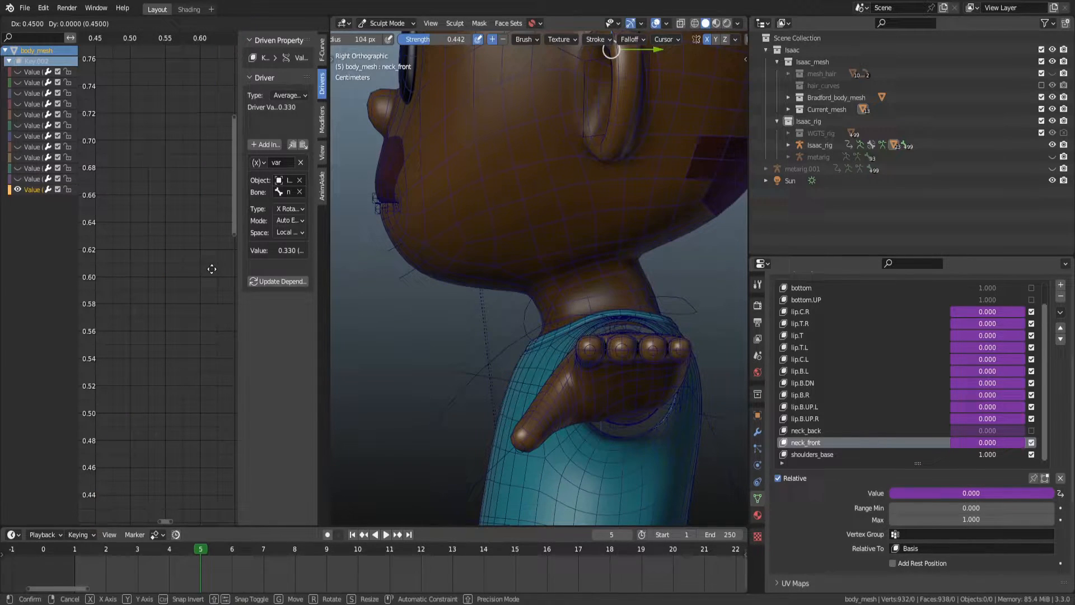
right_click(210, 271)
key("g")
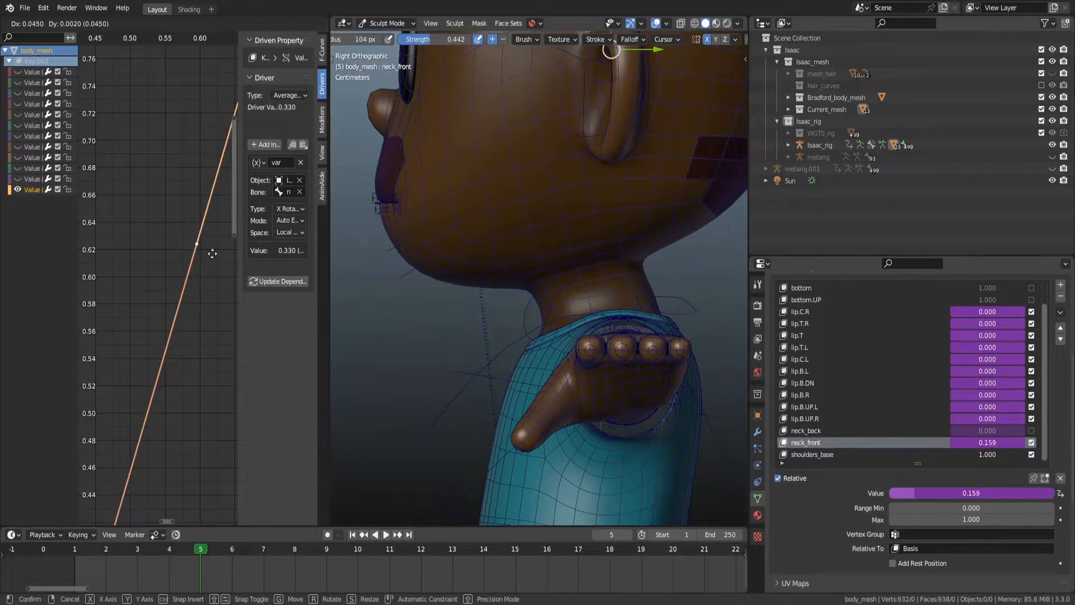
right_click(85, 262)
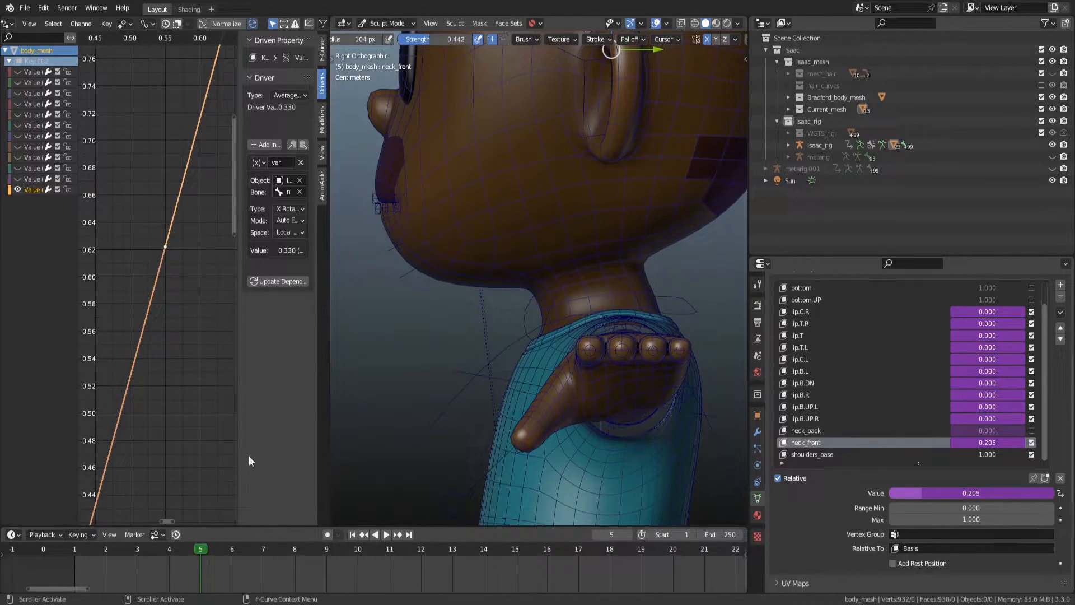
Go to frame 10 and move the selected driver keyframe 0.035 along X.
left_click_drag(217, 548, 359, 555)
left_click_drag(157, 235, 183, 249)
scroll(183, 248, "up", 1)
middle_click_drag(183, 248, 197, 249)
key("g")
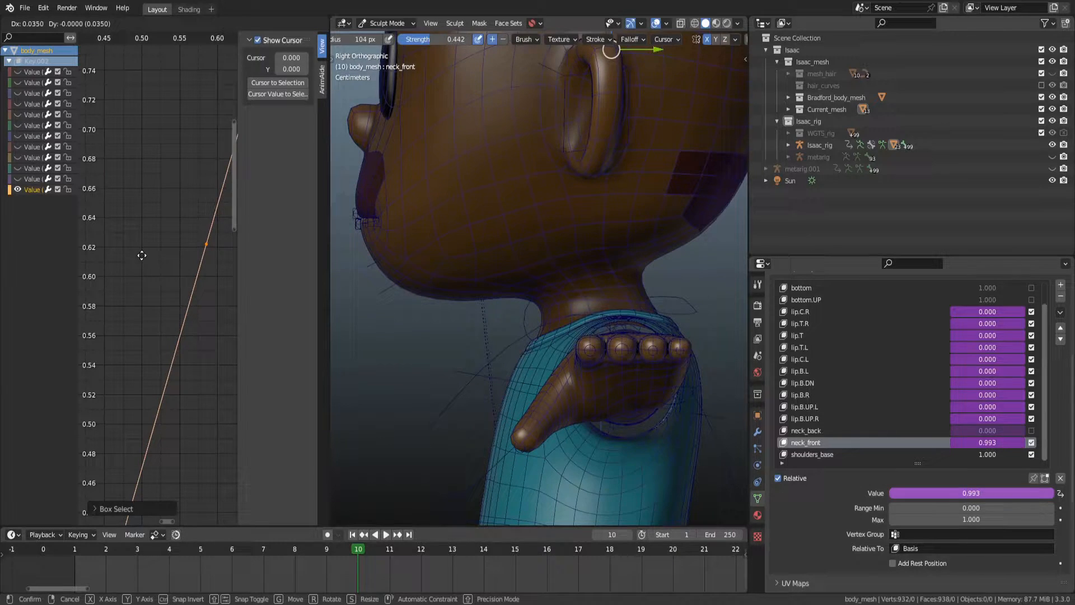
left_click(123, 257)
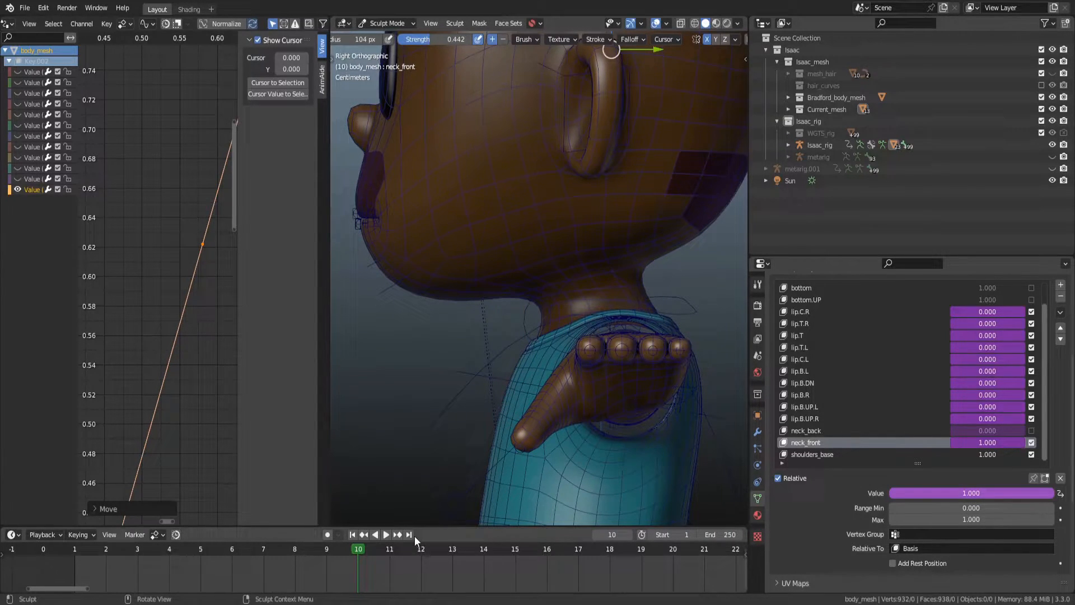
Reshape the neck under the chin with the Grab brush at strength 1.0.
mouse_move(362, 544)
left_mouse_down()
mouse_move(303, 539)
mouse_move(194, 560)
mouse_move(130, 558)
mouse_move(324, 548)
mouse_move(154, 551)
mouse_move(249, 556)
mouse_move(314, 552)
mouse_move(142, 543)
mouse_move(345, 539)
left_mouse_up()
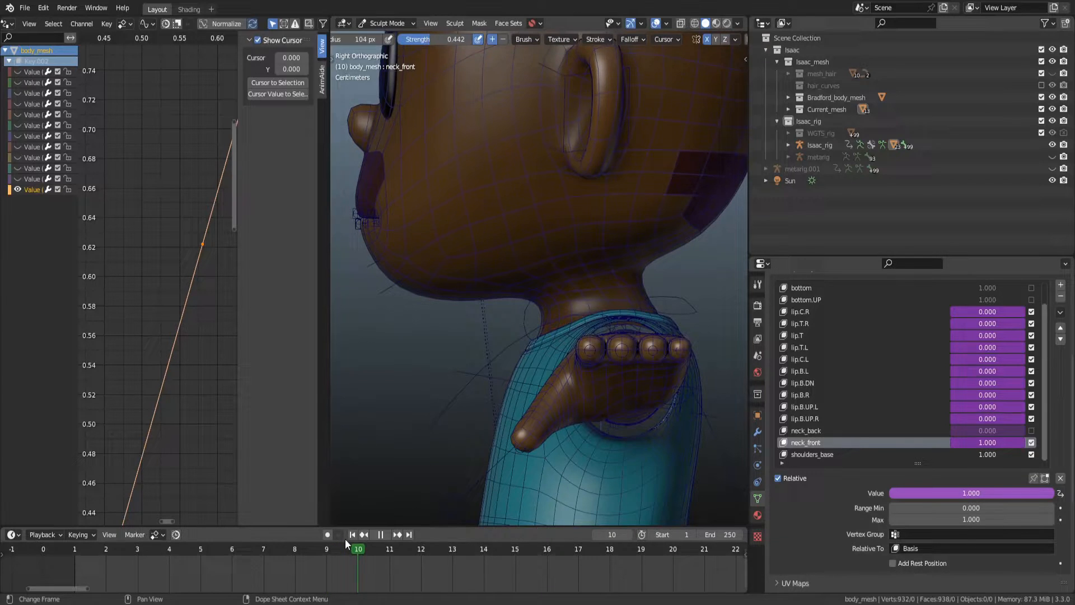
scroll(621, 301, "up", 3)
left_click_drag(622, 301, 615, 324)
key("g")
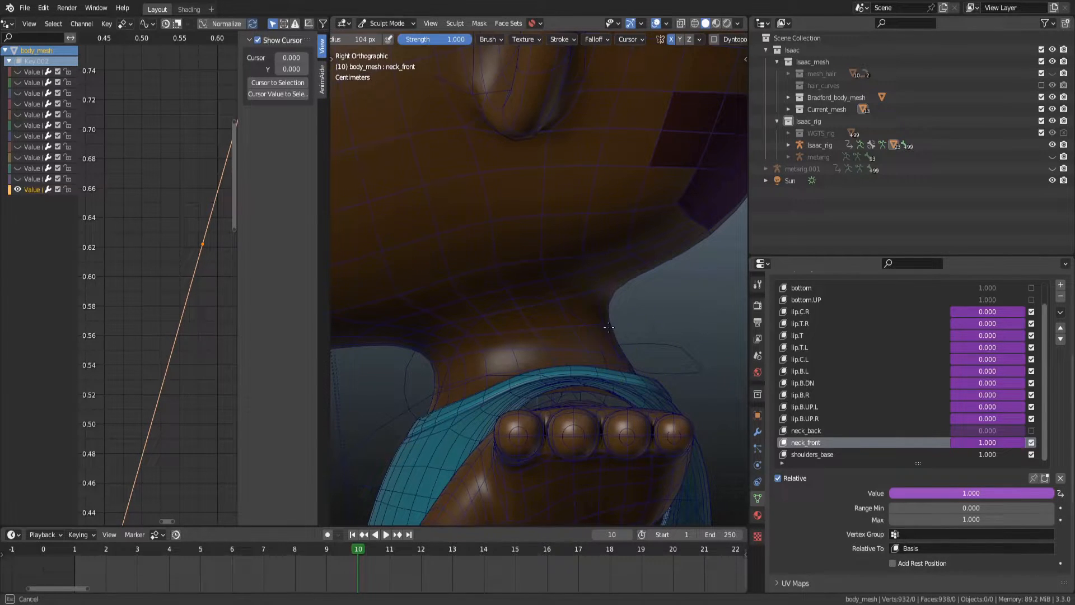
left_click_drag(616, 326, 620, 326)
mouse_move(635, 324)
middle_mouse_down("alt")
mouse_move(598, 330)
mouse_move(624, 331)
middle_mouse_up("alt")
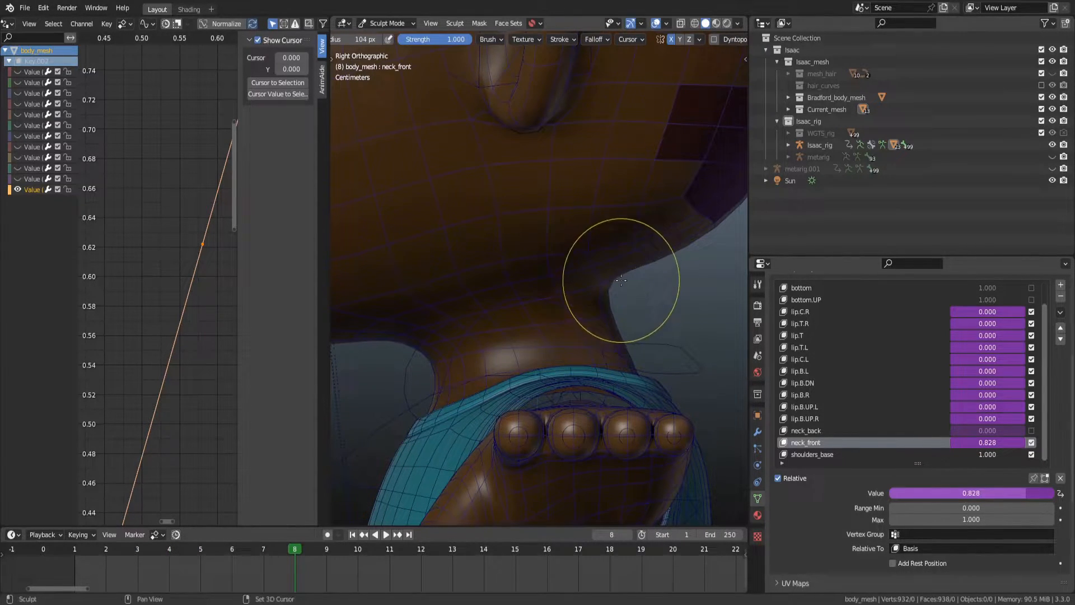
mouse_move(624, 275)
middle_mouse_down()
mouse_move(560, 231)
mouse_move(492, 233)
mouse_move(554, 221)
mouse_move(499, 230)
mouse_move(567, 243)
mouse_move(526, 254)
mouse_move(570, 262)
mouse_move(514, 255)
mouse_move(573, 271)
mouse_move(554, 295)
mouse_move(618, 303)
mouse_move(544, 314)
middle_mouse_up()
Inflate the front of the neck from a lower angle and save the file.
key("KP_3")
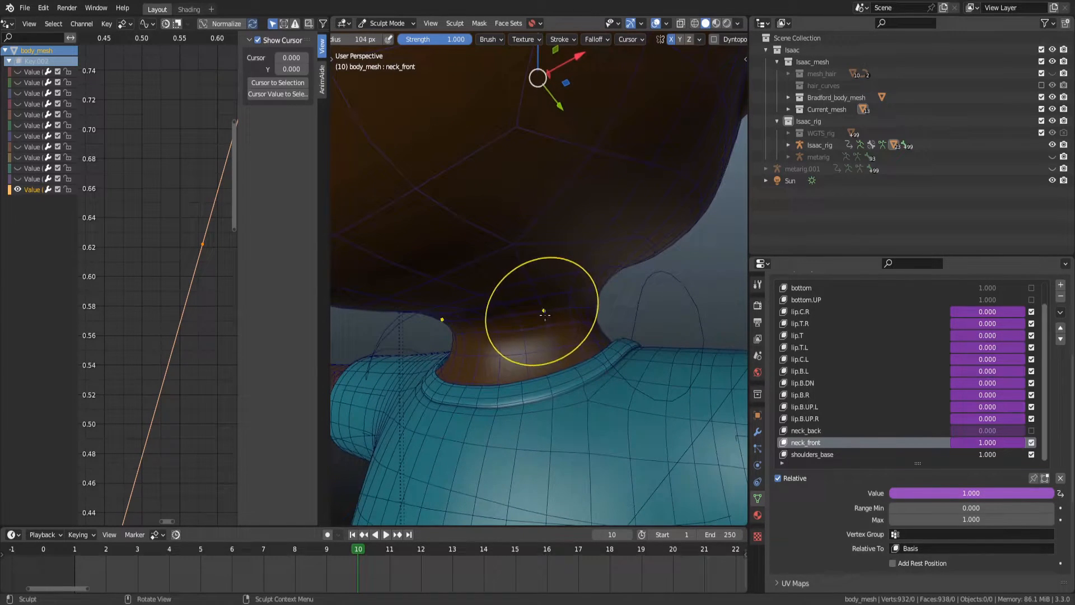
key("i")
left_click_drag(569, 313, 519, 326)
middle_click_drag(540, 331, 503, 335)
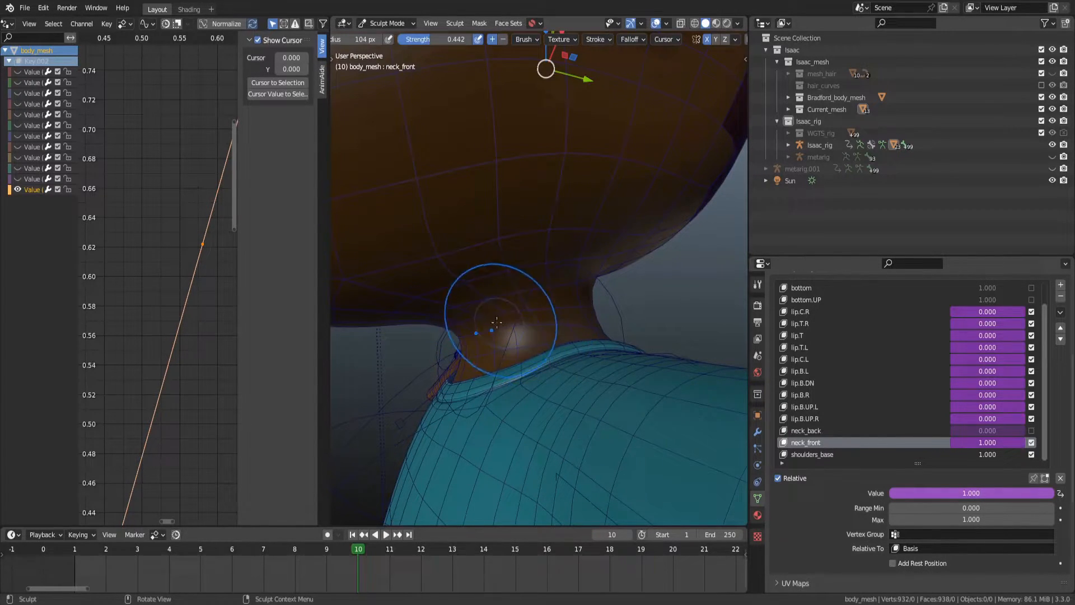
middle_click_drag(470, 310, 580, 299)
middle_click_drag(580, 299, 554, 297, "alt")
scroll(566, 269, "down", 3)
middle_click_drag(543, 305, 615, 308)
mouse_move(582, 308)
middle_mouse_down("alt")
mouse_move(558, 308)
mouse_move(649, 309)
mouse_move(560, 309)
mouse_move(615, 309)
mouse_move(587, 309)
middle_mouse_up("alt")
mouse_move(587, 309)
middle_mouse_down()
mouse_move(521, 325)
mouse_move(493, 309)
mouse_move(543, 313)
mouse_move(533, 311)
mouse_move(539, 303)
mouse_move(604, 288)
mouse_move(614, 299)
mouse_move(552, 300)
middle_mouse_up()
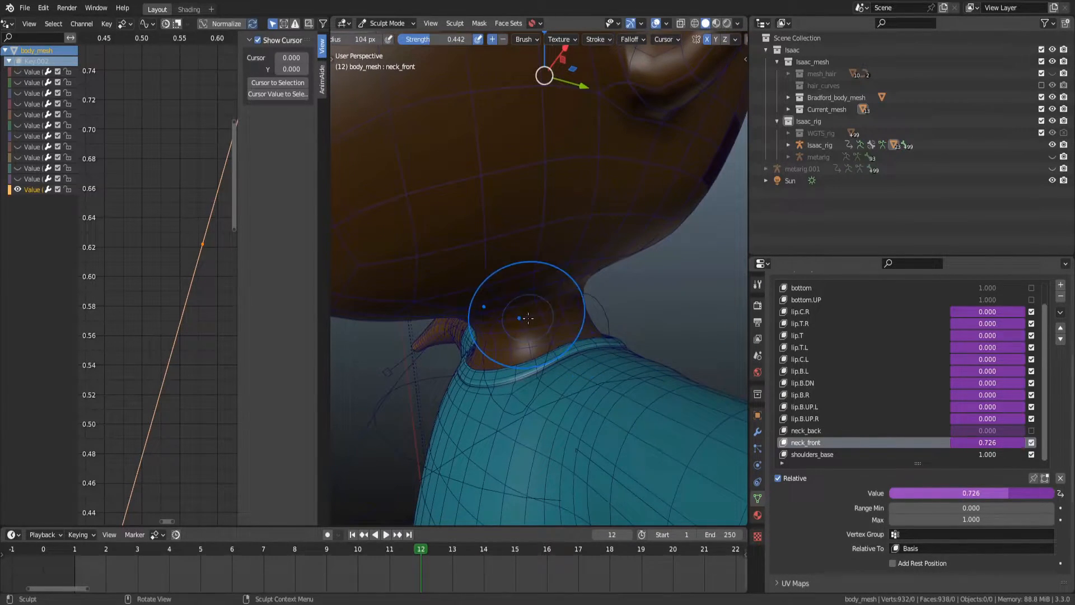
mouse_move(470, 324)
middle_mouse_down()
mouse_move(504, 336)
mouse_move(560, 292)
mouse_move(523, 311)
middle_mouse_up()
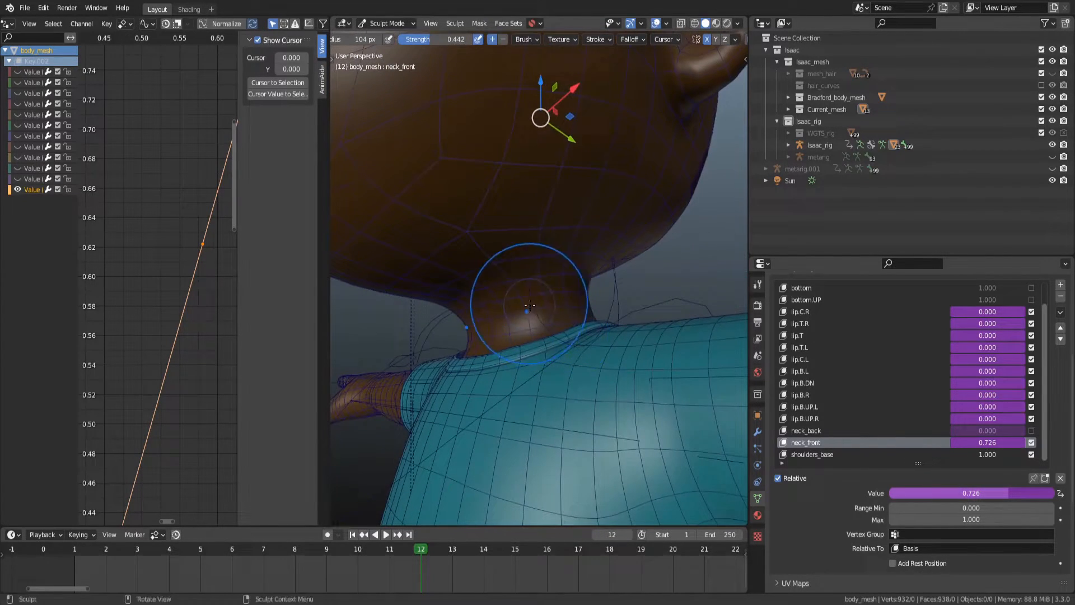
left_click_drag(568, 305, 537, 320, "alt")
middle_click_drag(566, 301, 545, 294, "alt")
scroll(547, 294, "down", 3)
left_click_drag(547, 293, 576, 305, "alt")
key("ctrl+s")
Select the rig's neck bone in Pose Mode through wireframe display and save the file.
key("ctrl+Tab")
left_click(467, 283)
scroll(448, 336, "down", 2)
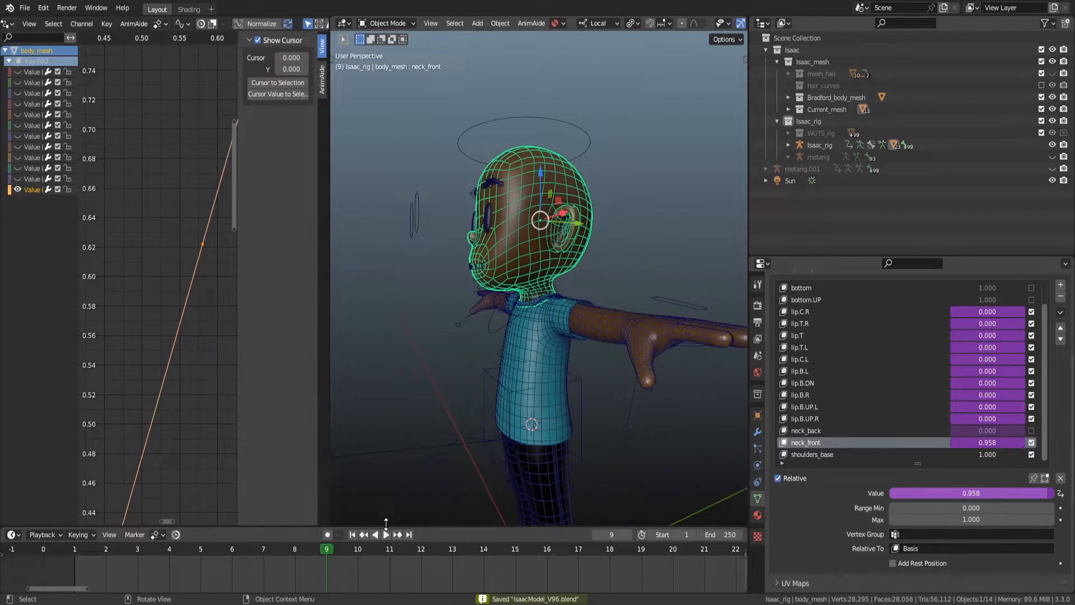
left_click(666, 202)
key("shift+z")
scroll(502, 288, "up", 6)
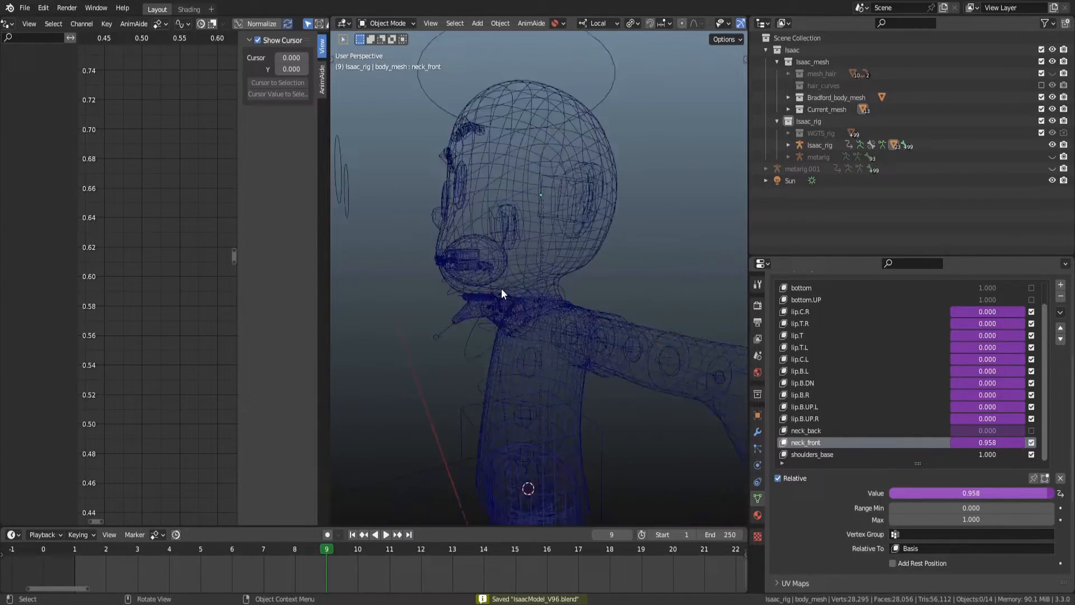
left_click(592, 292)
key("ctrl+Tab")
left_click_drag(570, 309, 574, 294, "alt")
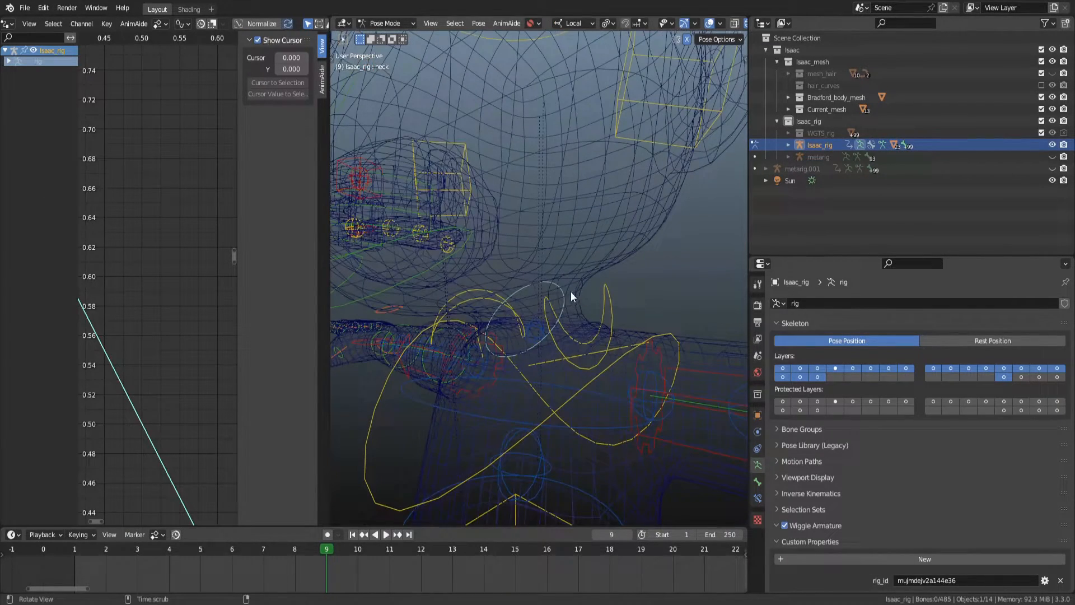
key("x")
left_click(611, 563)
mouse_move(565, 318)
middle_mouse_down()
mouse_move(562, 279)
mouse_move(573, 296)
middle_mouse_up()
key("shift+z")
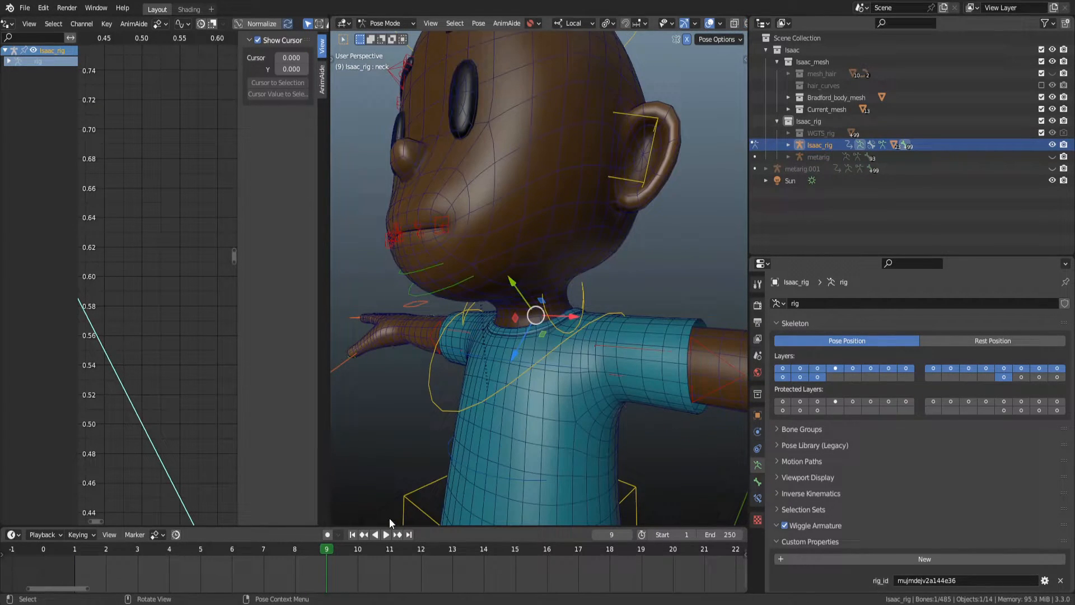
scroll(573, 283, "down", 4)
left_click_drag(574, 280, 644, 291, "alt")
key("ctrl+s")
Select the rig's left shoulder control bone in Pose Mode.
key("ctrl+Tab")
scroll(572, 278, "up", 3)
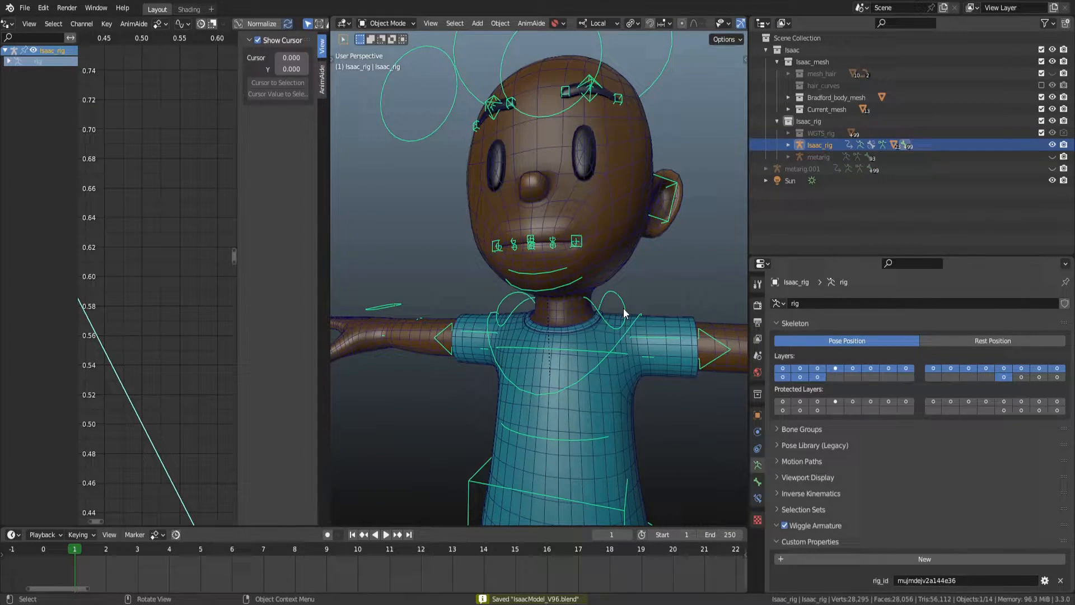
left_click_drag(603, 308, 550, 299, "alt")
scroll(610, 307, "up", 2)
key("ctrl+Tab")
left_click(550, 283)
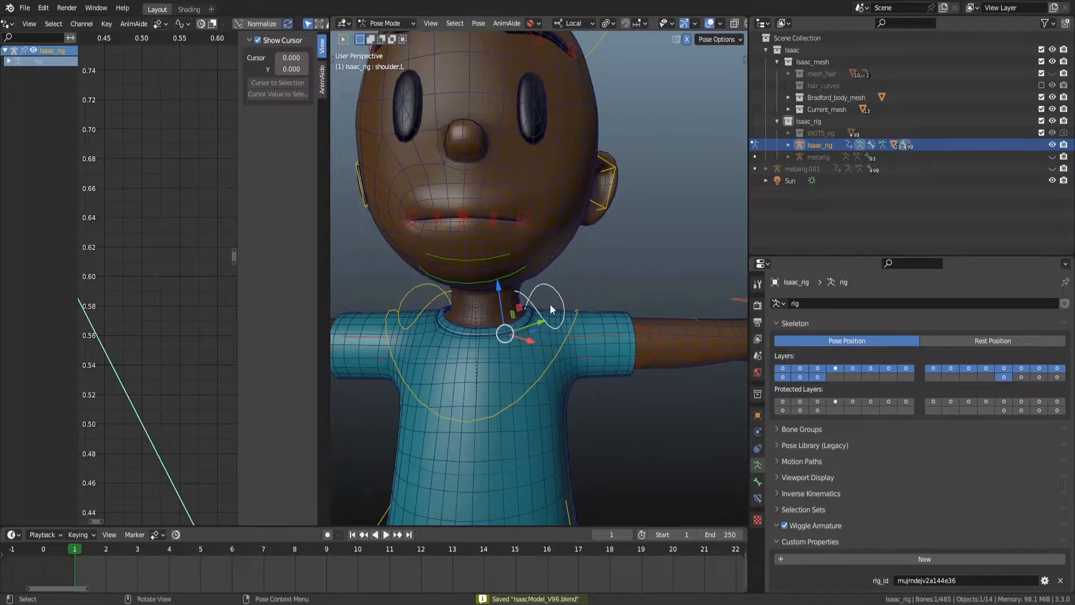
key("ctrl+Tab")
left_click(525, 337)
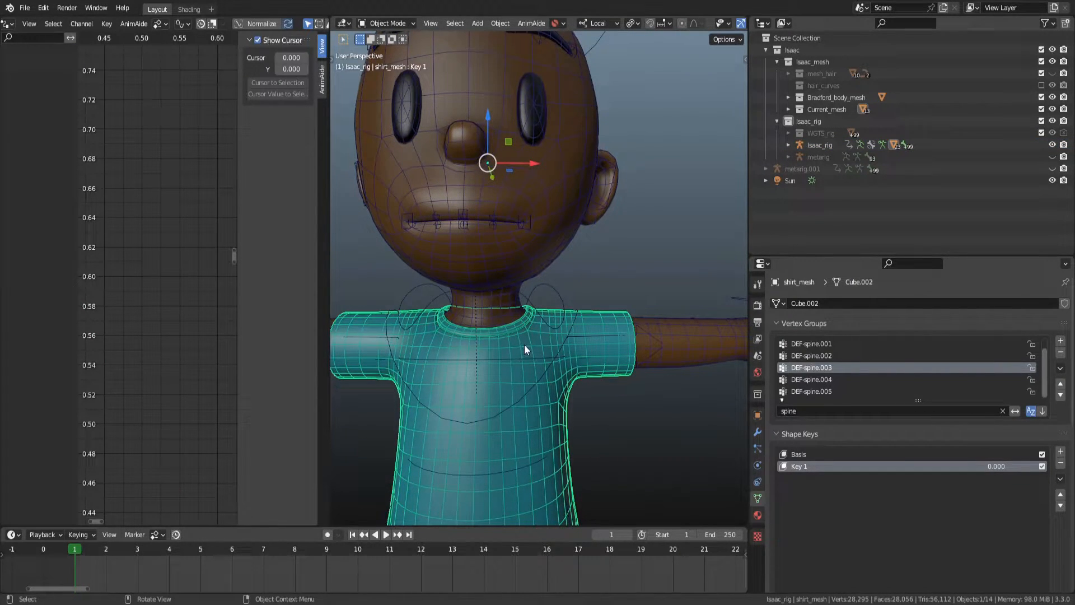
left_click(553, 287)
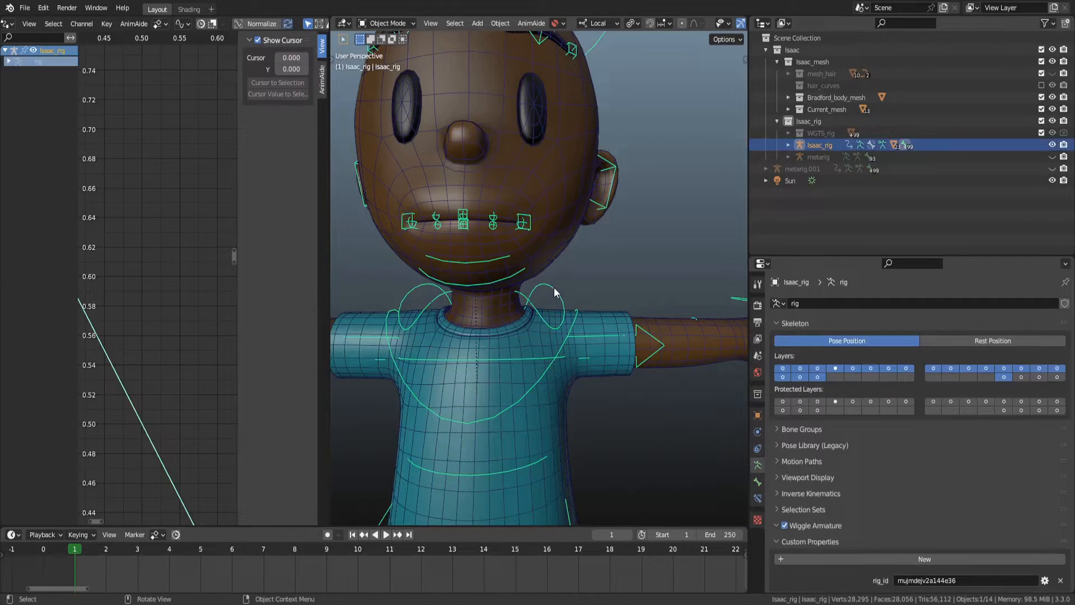
key("ctrl+Tab")
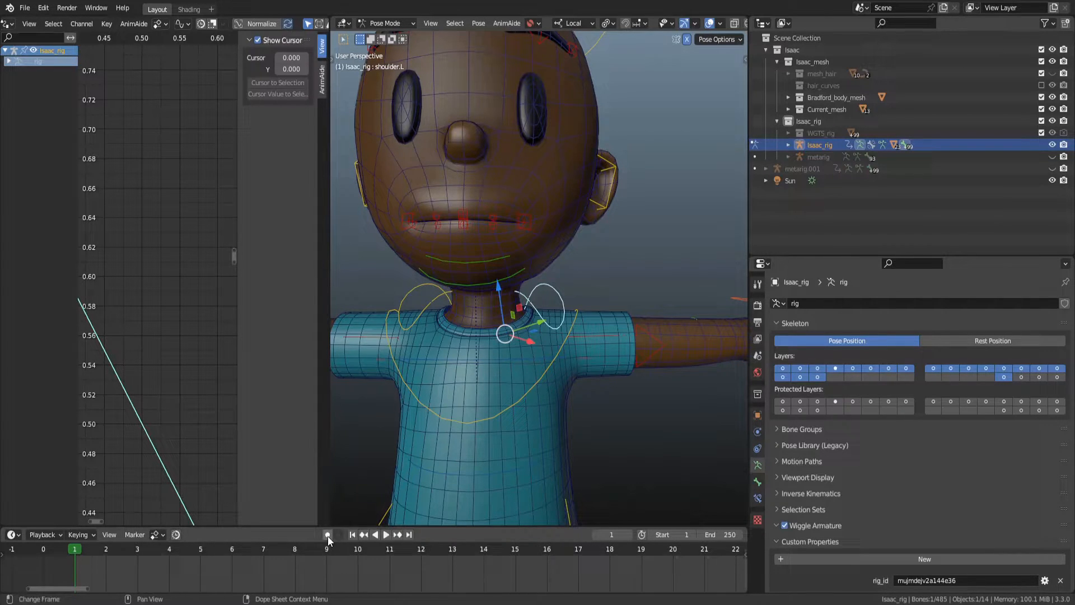
Select both shoulder control bones in front view and insert keyframes for them at frame 1.
scroll(554, 331, "up", 2)
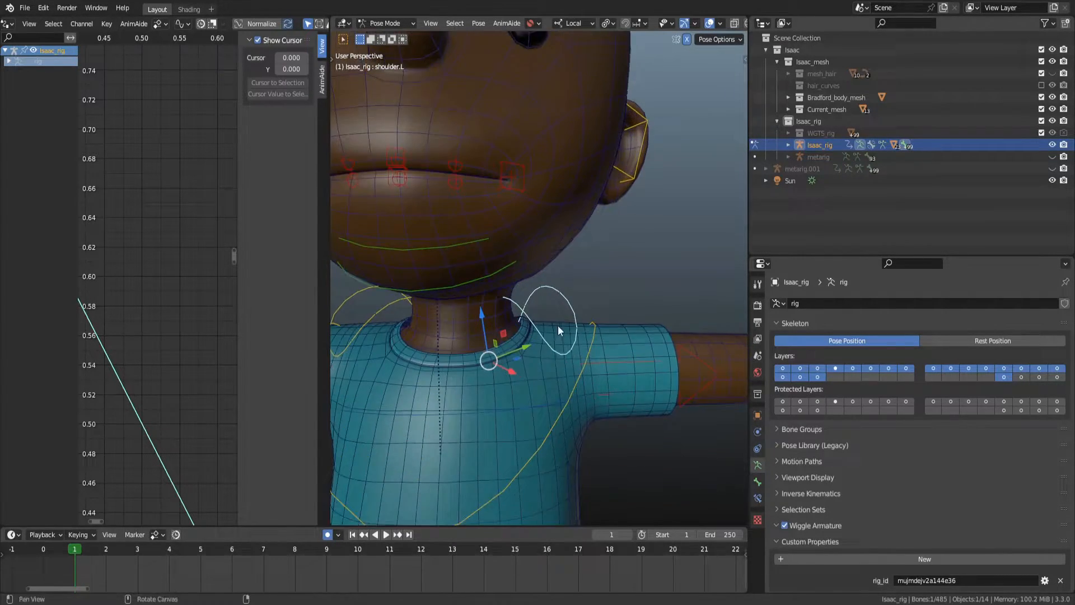
middle_click_drag(555, 331, 589, 310)
key("KP_1")
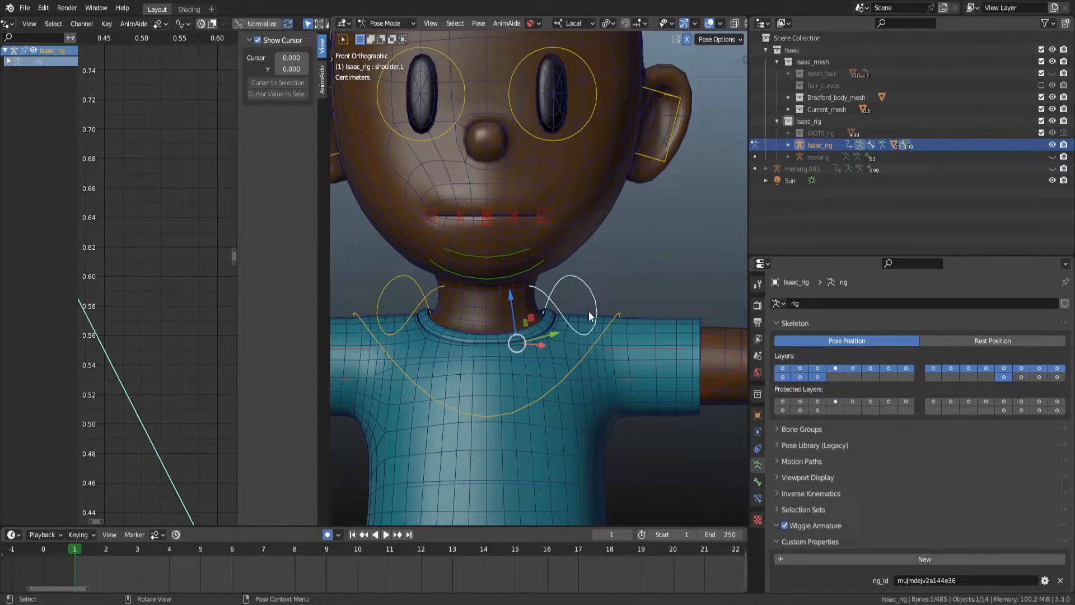
left_click(432, 303, "shift")
right_click(651, 263)
left_click(651, 264)
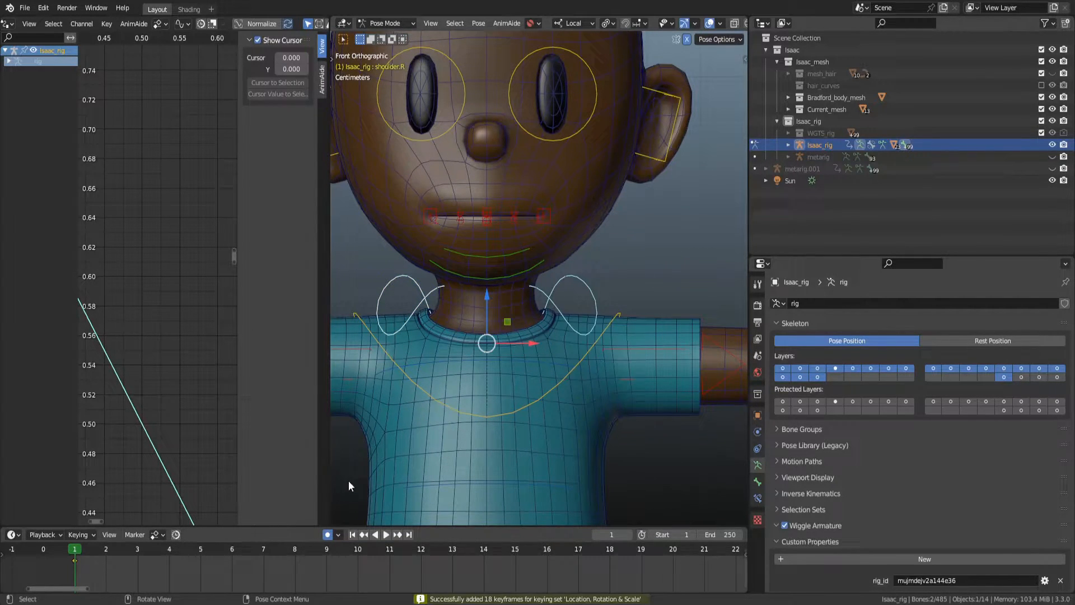
At frame 10, rotate the shoulder controls about 28° around their local X axis, then clear the rotation.
left_click(363, 551)
key("r")
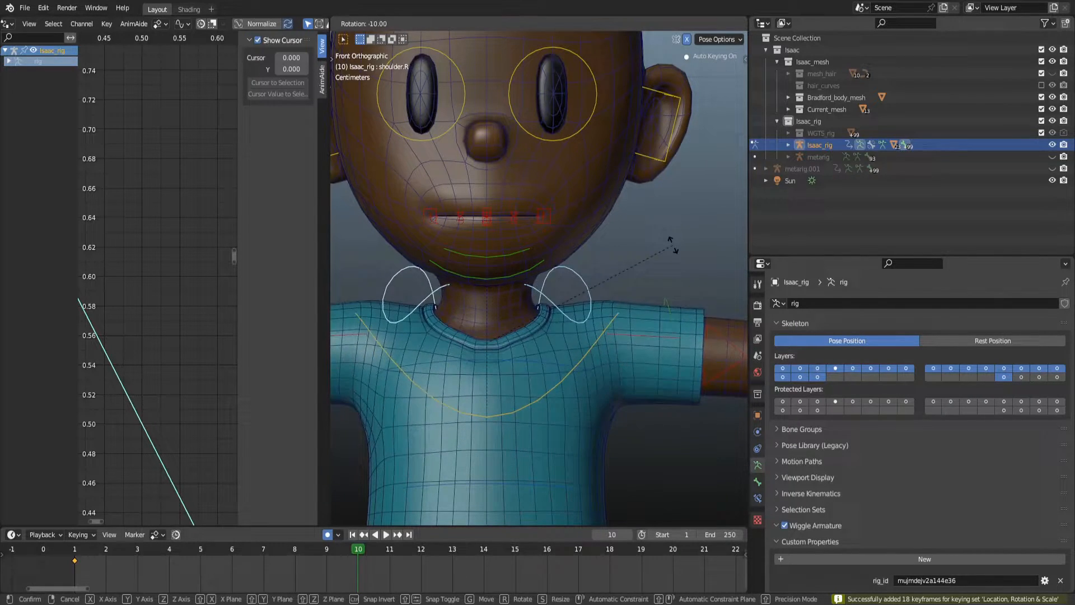
key("x")
key("x")
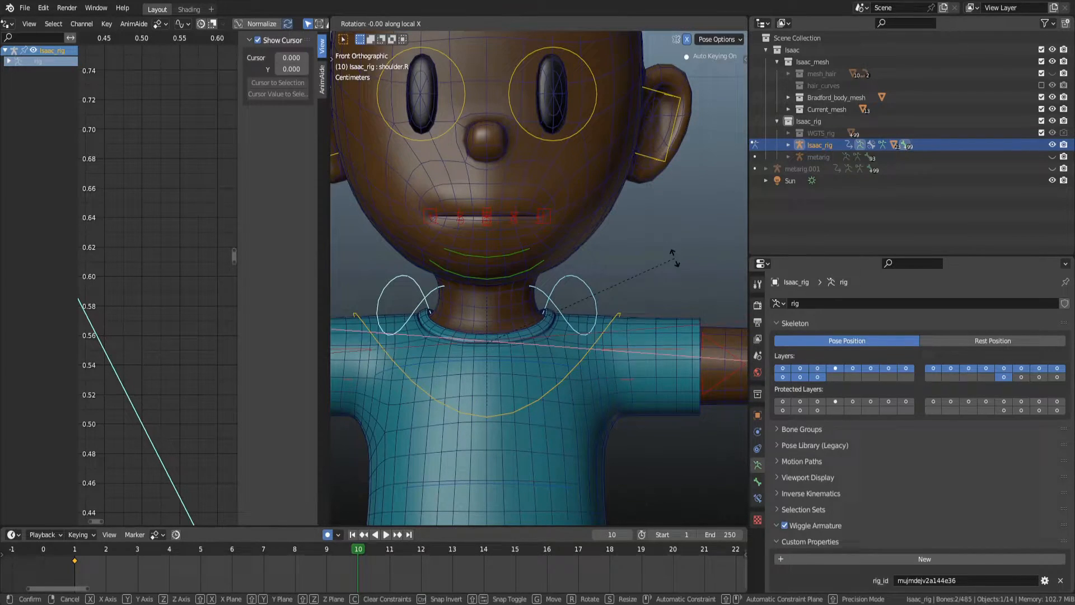
right_click(628, 265)
key("comma")
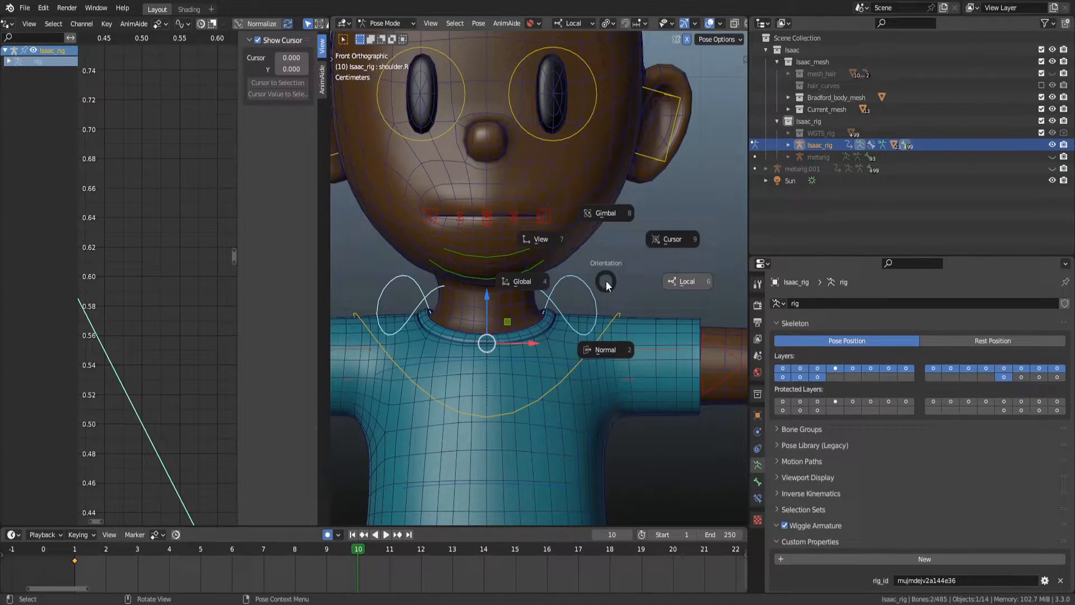
key("r")
key("x")
key("x")
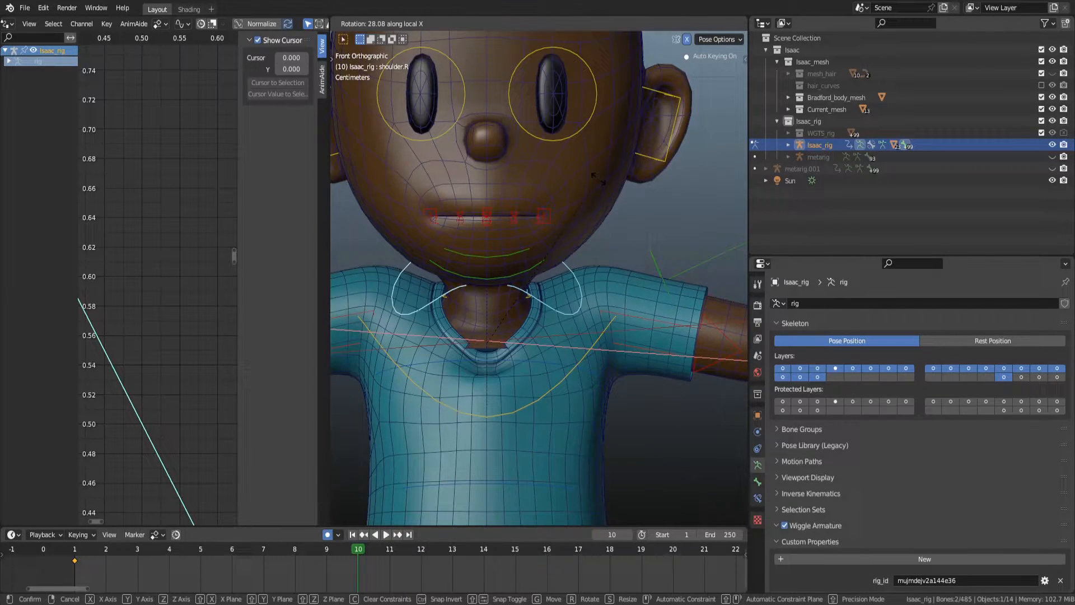
left_click(593, 179)
middle_click_drag(571, 213, 545, 249)
key("KP_1")
key("alt+r")
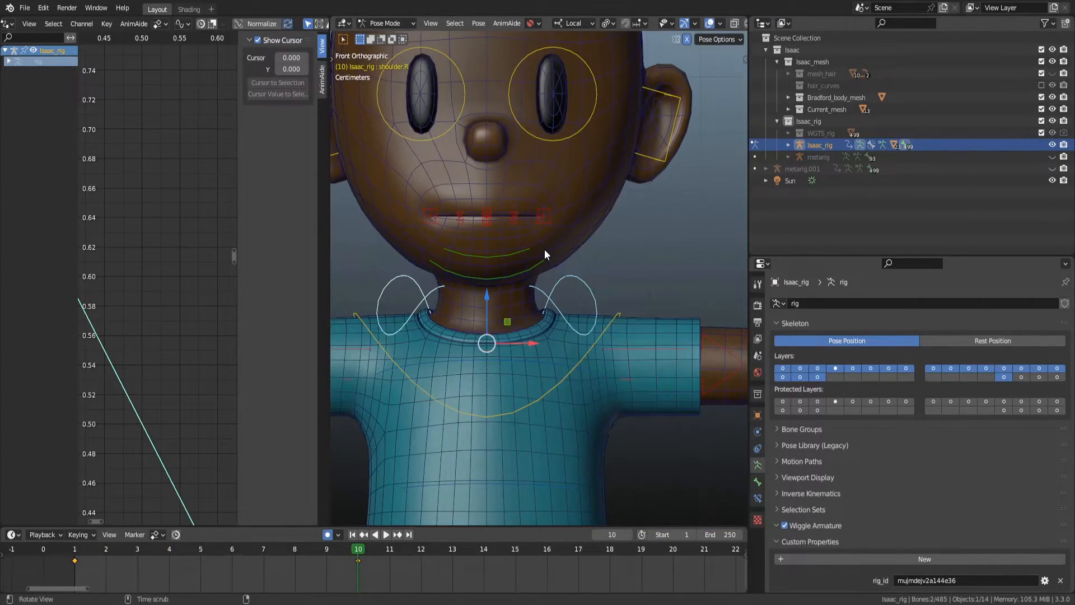
Key the shoulder controls rotated about 27° around local X at frame 10 and cleared back to rest at frame 20.
key("shift+z")
mouse_move(650, 322)
middle_mouse_down()
mouse_move(530, 355)
mouse_move(451, 355)
mouse_move(469, 363)
mouse_move(546, 340)
middle_mouse_up()
key("r")
key("x")
key("Escape")
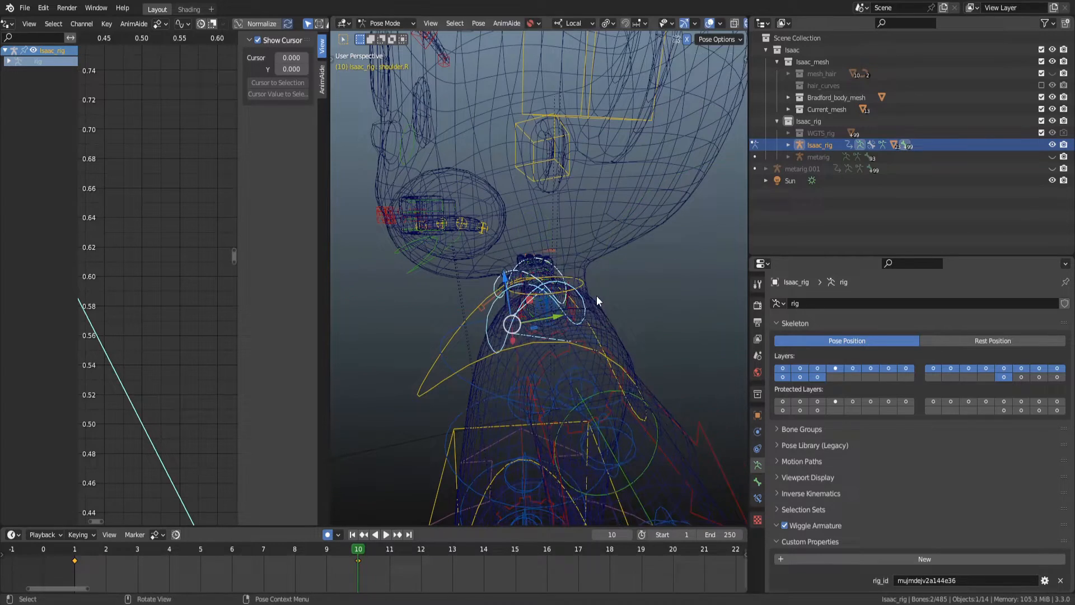
key("KP_1")
key("z")
left_click(629, 286)
key("r")
key("x")
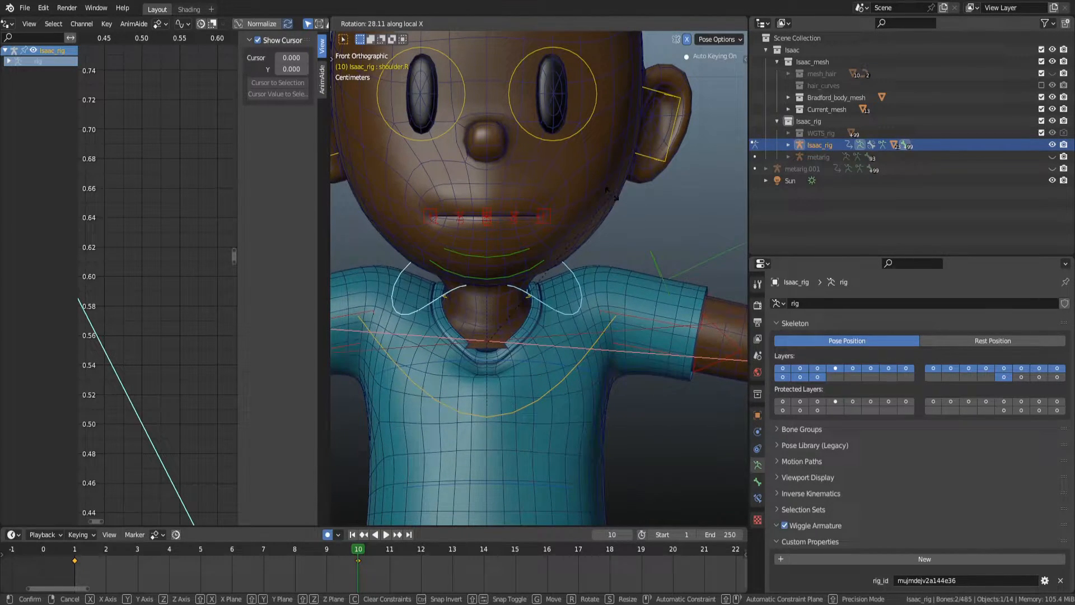
left_click(591, 292)
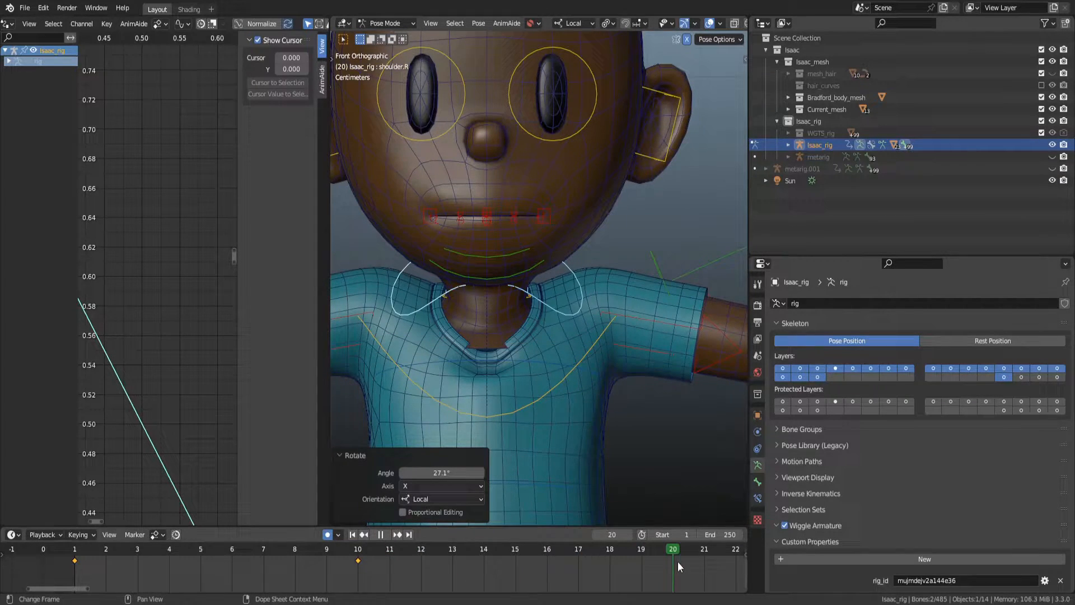
key("alt+r")
middle_click_drag(425, 404, 529, 419, "alt")
Select the shirt mesh, make DEF-spine.004 the active vertex group and enter Weight Paint mode.
key("ctrl+Tab")
left_click(546, 459)
left_click_drag(582, 465, 551, 388, "alt")
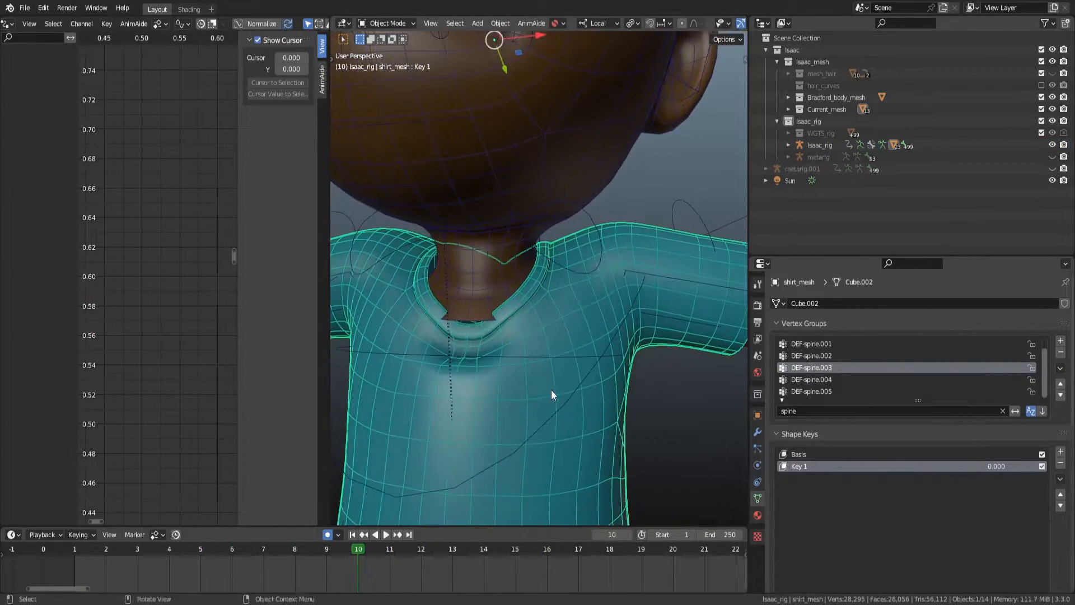
left_click(838, 380)
key("ctrl+Tab")
left_click(459, 223)
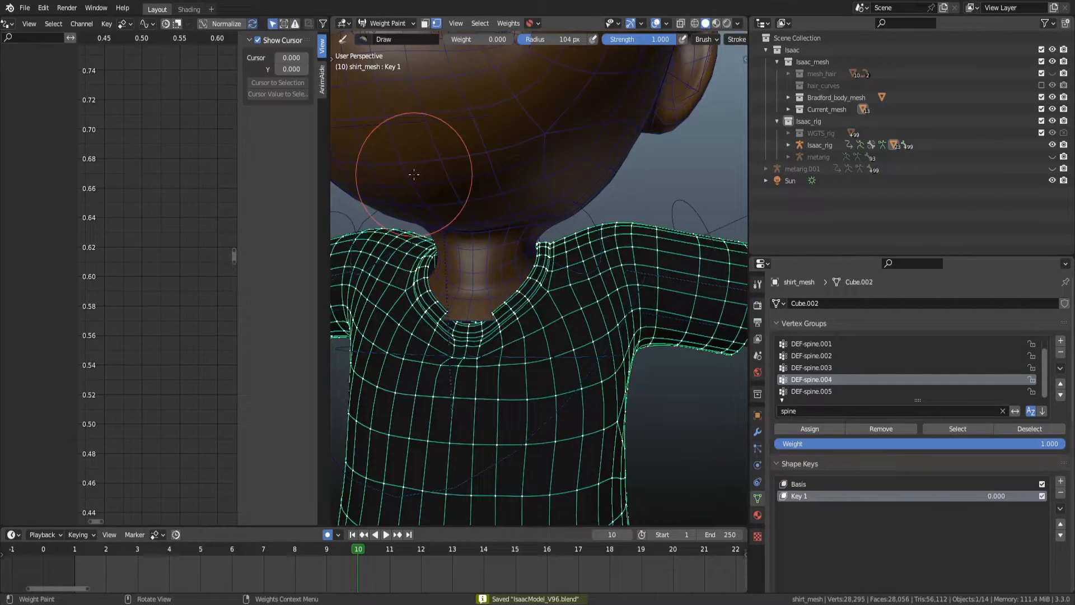
Close the side editor to enlarge the 3D viewport and save the file.
right_click(329, 180)
left_click(324, 181)
left_click(259, 180)
left_click_drag(467, 358, 481, 371, "alt")
key("ctrl+s")
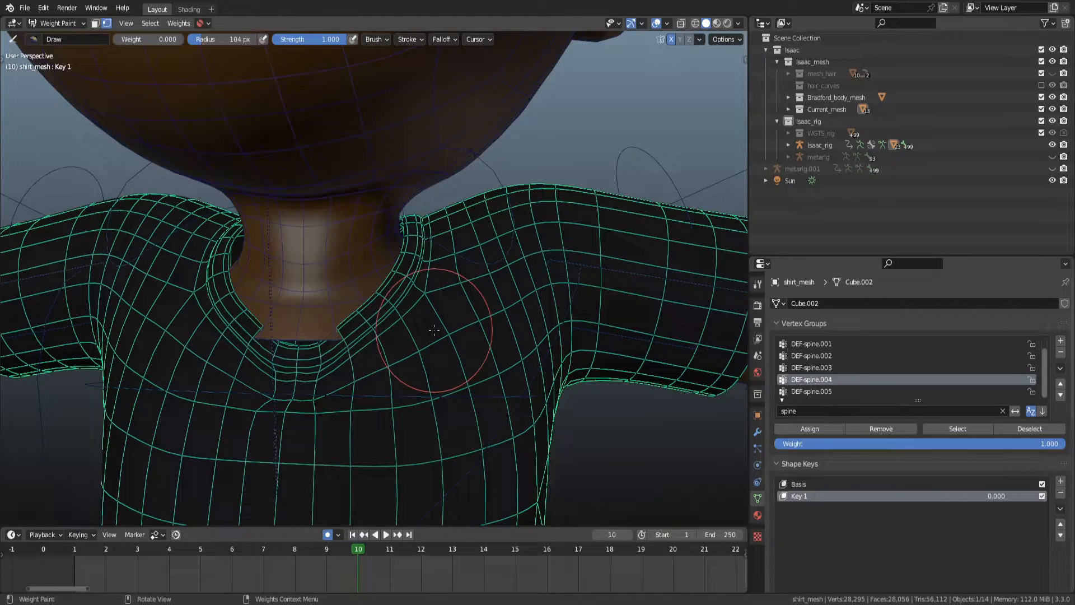
scroll(443, 353, "down", 2)
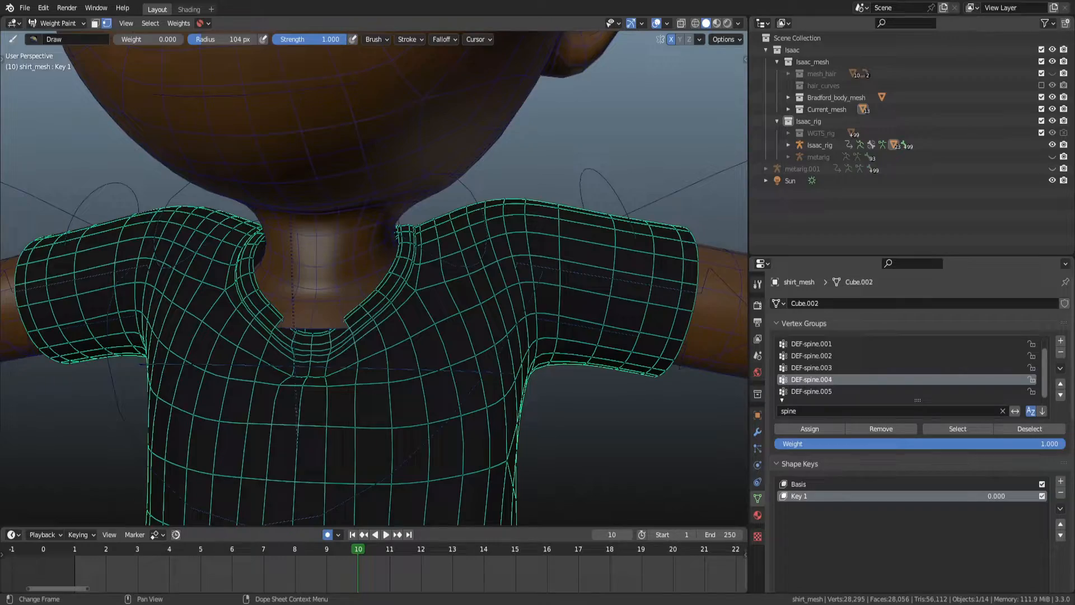
middle_click_drag(595, 451, 445, 336)
key("ctrl+s")
Inspect the shirt's DEF-spine.003 and DEF-spine.002 weights from the front in wireframe.
left_click(828, 367)
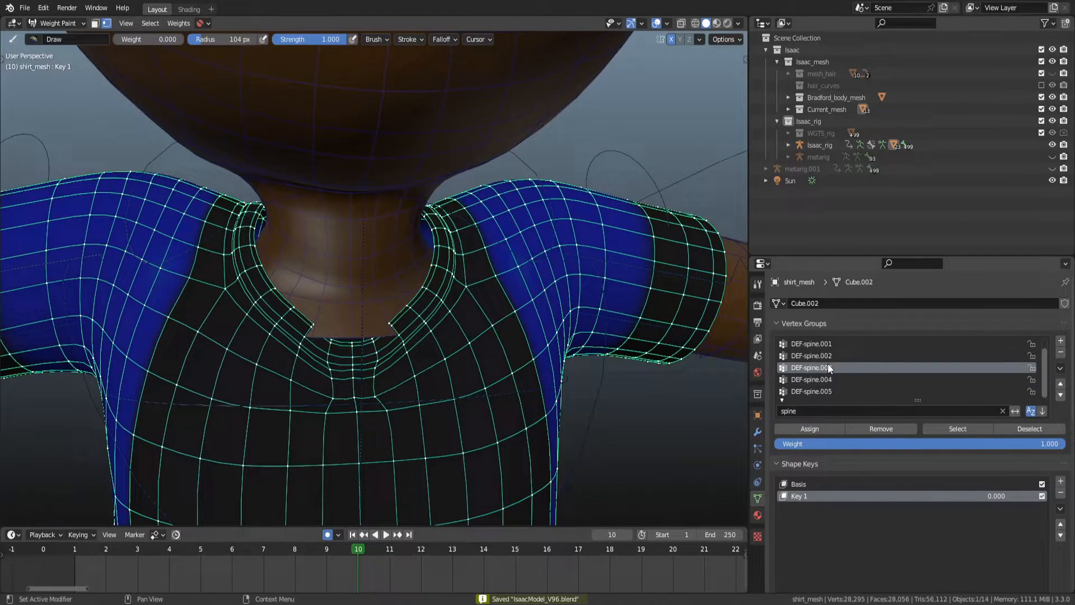
left_click(828, 356)
middle_click_drag(405, 335, 377, 330)
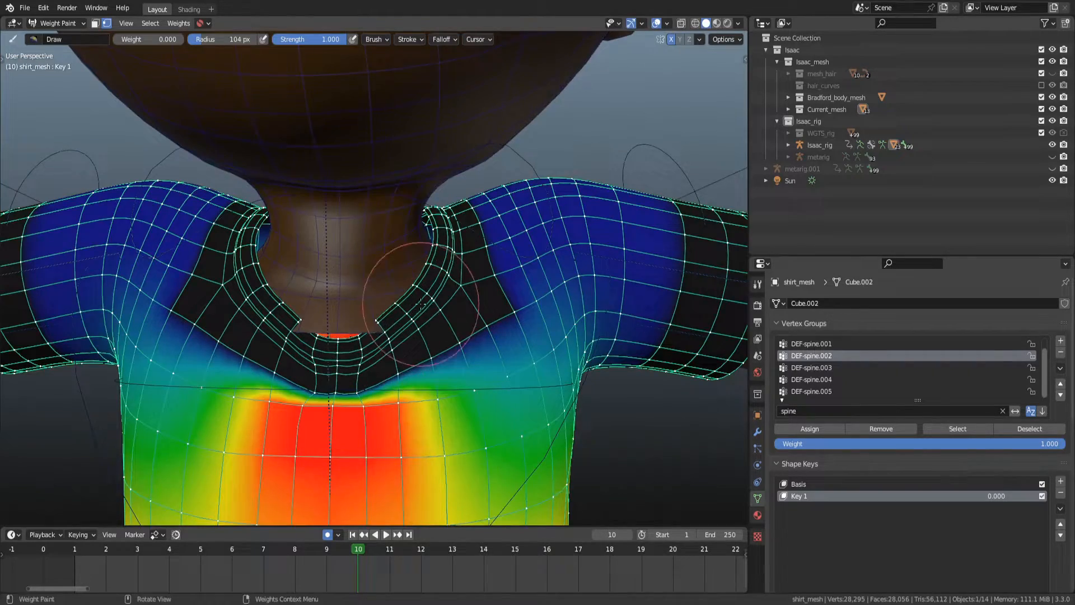
scroll(419, 305, "down", 4)
scroll(439, 331, "up", 2)
key("KP_1")
key("z")
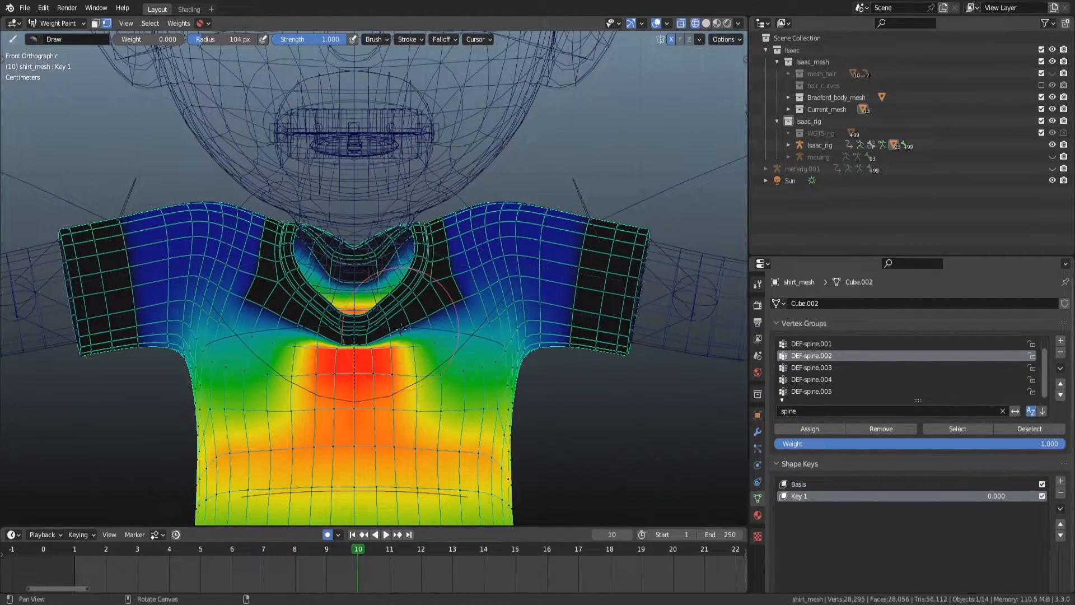
Try smoothing the DEF-spine.002 weights with factor 1.0 and 16 iterations.
key("f")
mouse_move(349, 284)
left_mouse_down()
mouse_move(283, 246)
mouse_move(282, 269)
mouse_move(359, 285)
mouse_move(406, 256)
mouse_move(412, 279)
left_mouse_up()
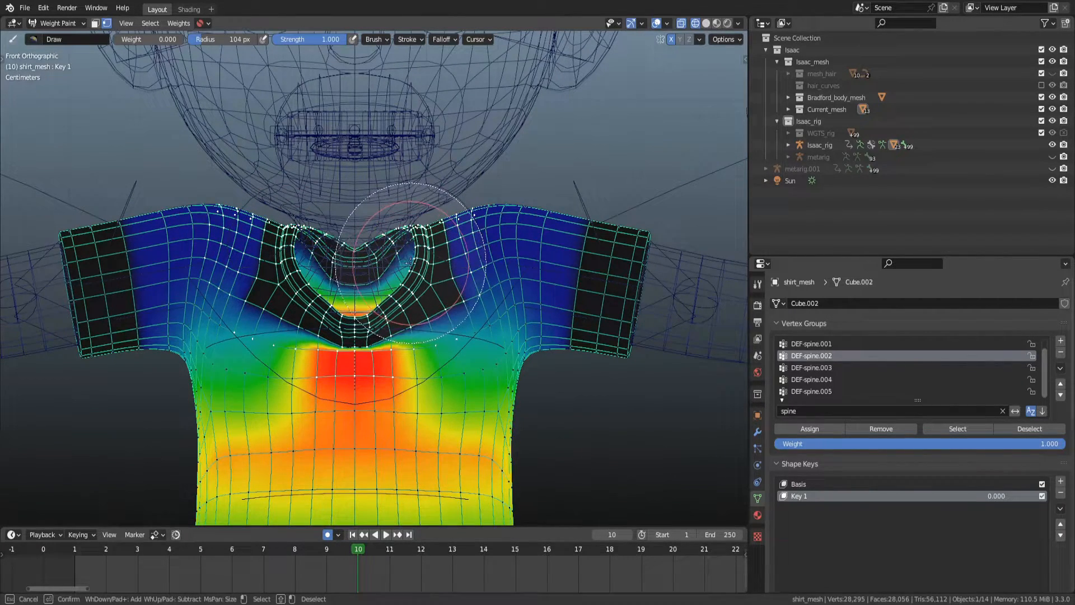
key("Escape")
middle_click_drag(479, 187, 496, 194, "shift")
left_click(185, 23)
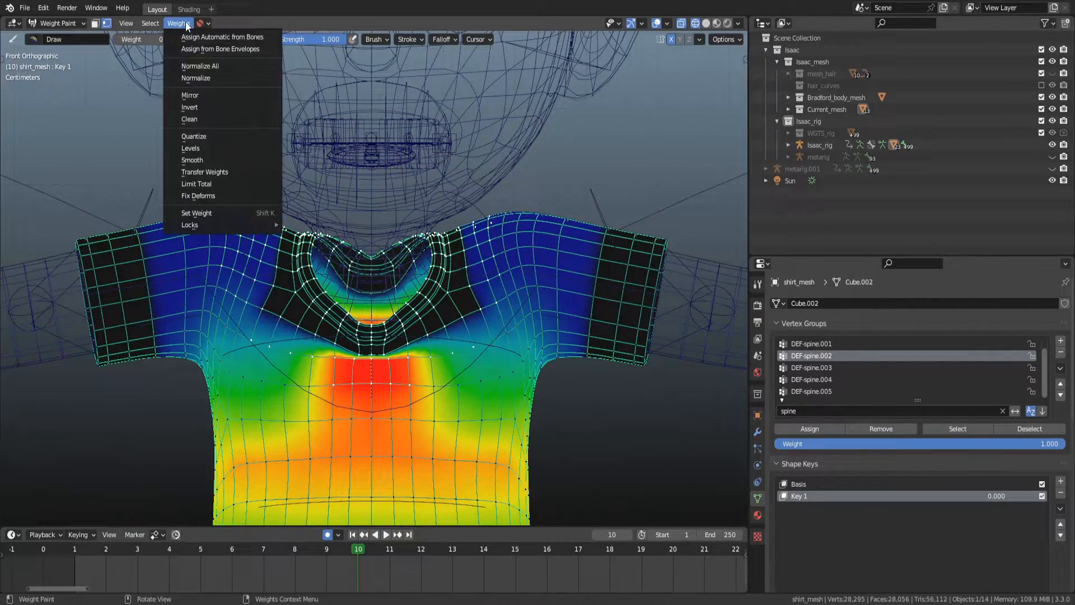
left_click(217, 158)
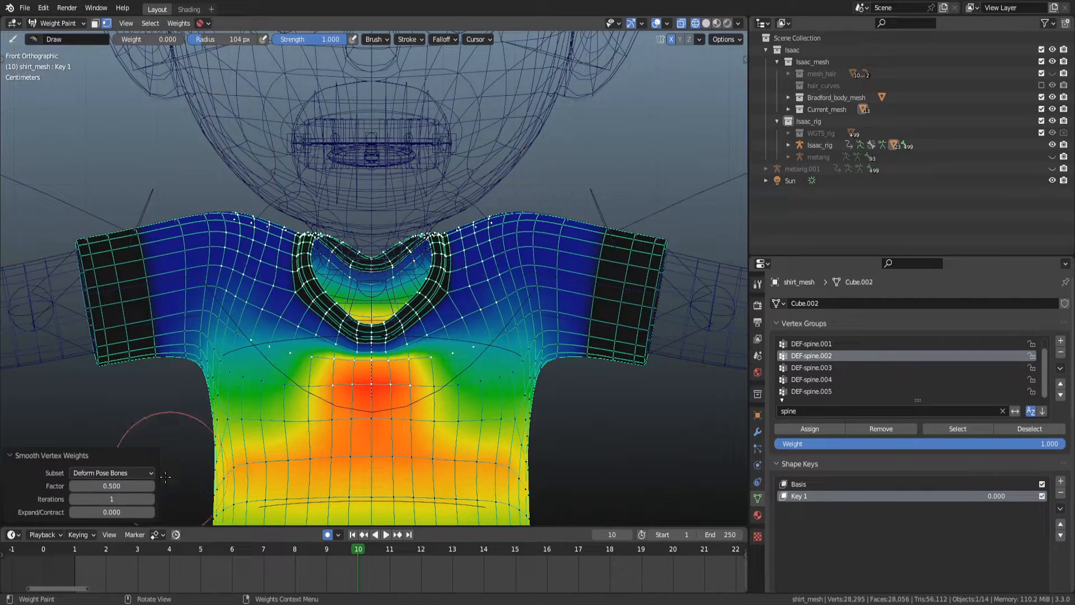
left_click_drag(111, 485, 187, 499)
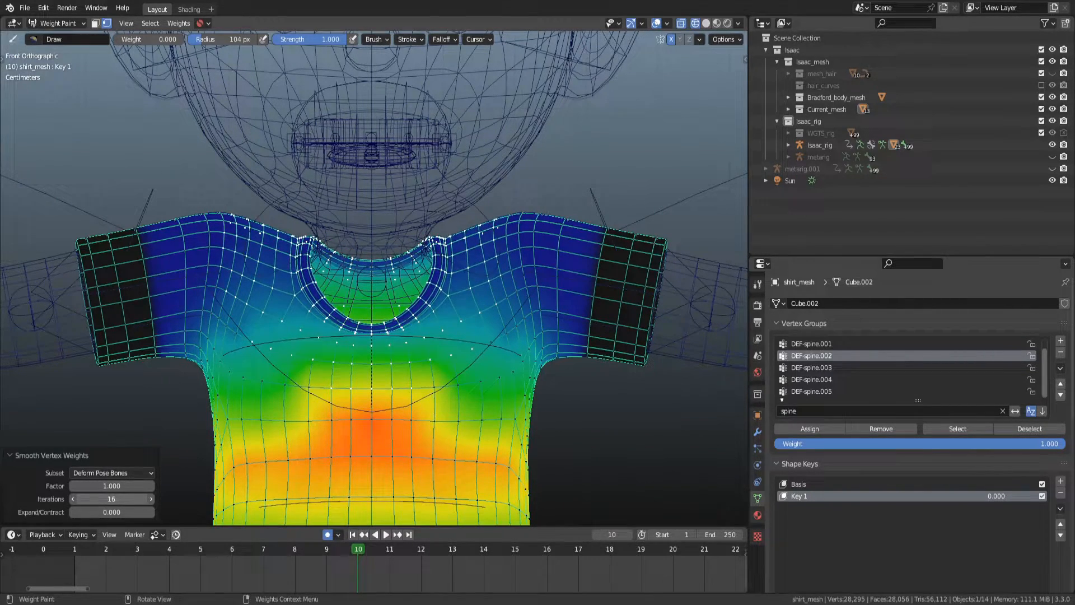
right_click(91, 499)
left_click_drag(381, 308, 414, 278)
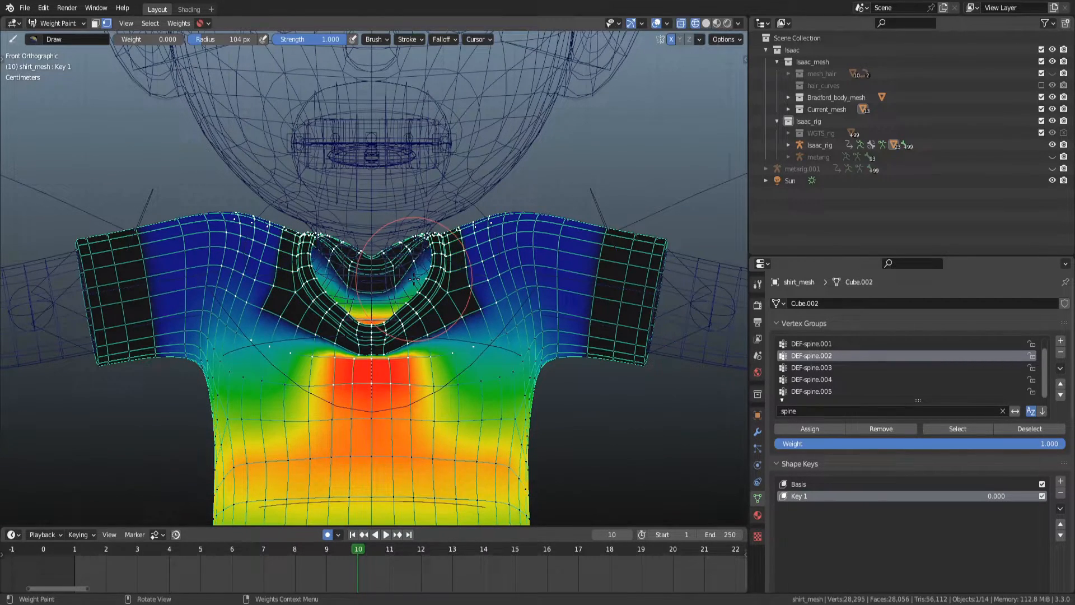
Smooth the DEF-spine.002 weights with factor 1.0, 13 iterations and expand/contract 0.28.
scroll(392, 290, "up", 2)
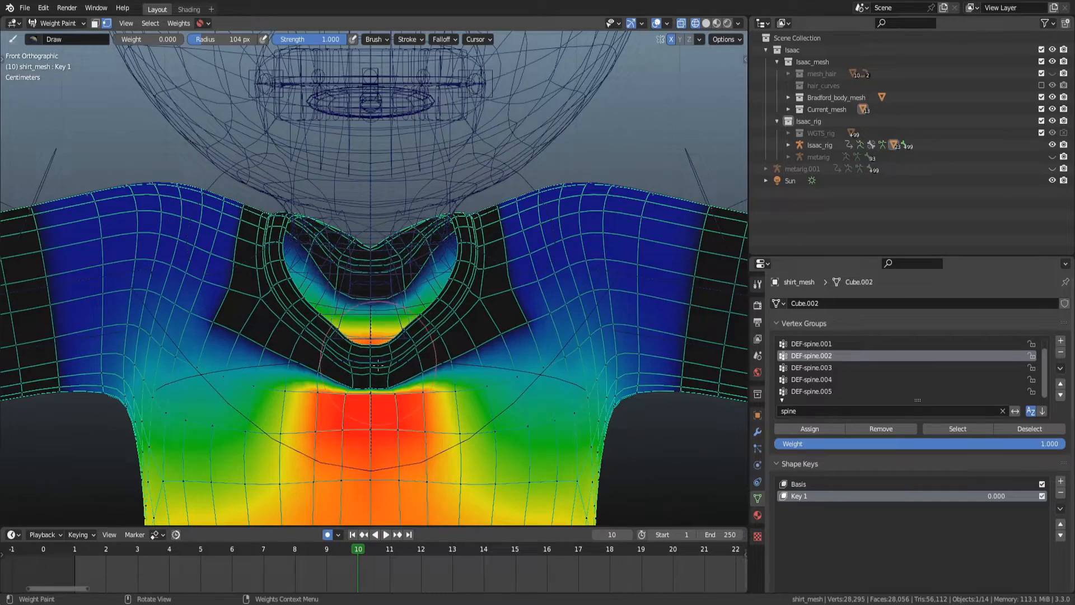
key("f")
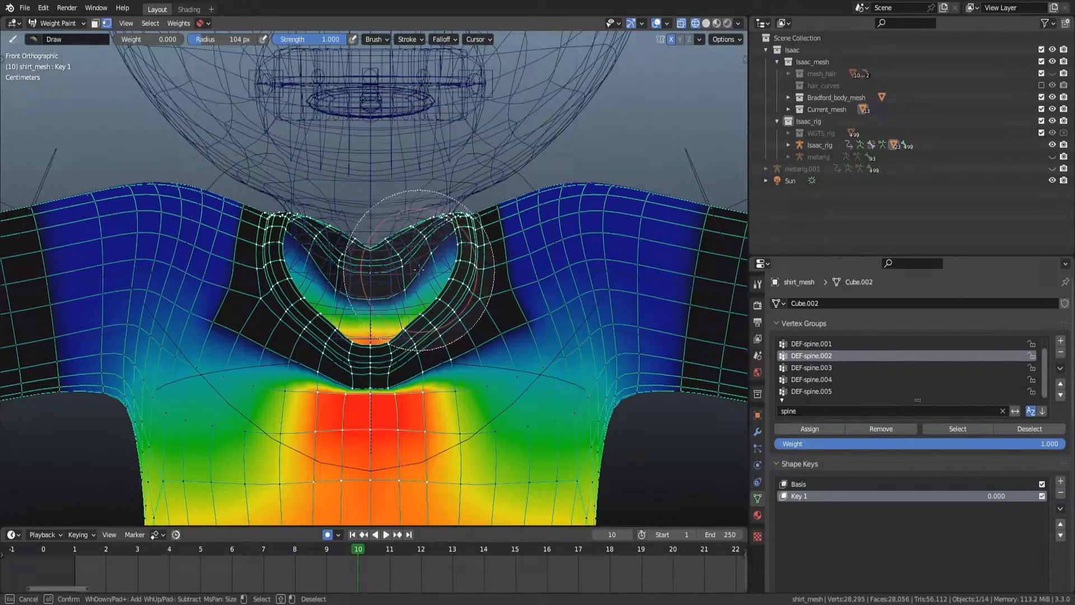
key("Escape")
middle_click_drag(381, 193, 473, 260)
key("q")
key("q")
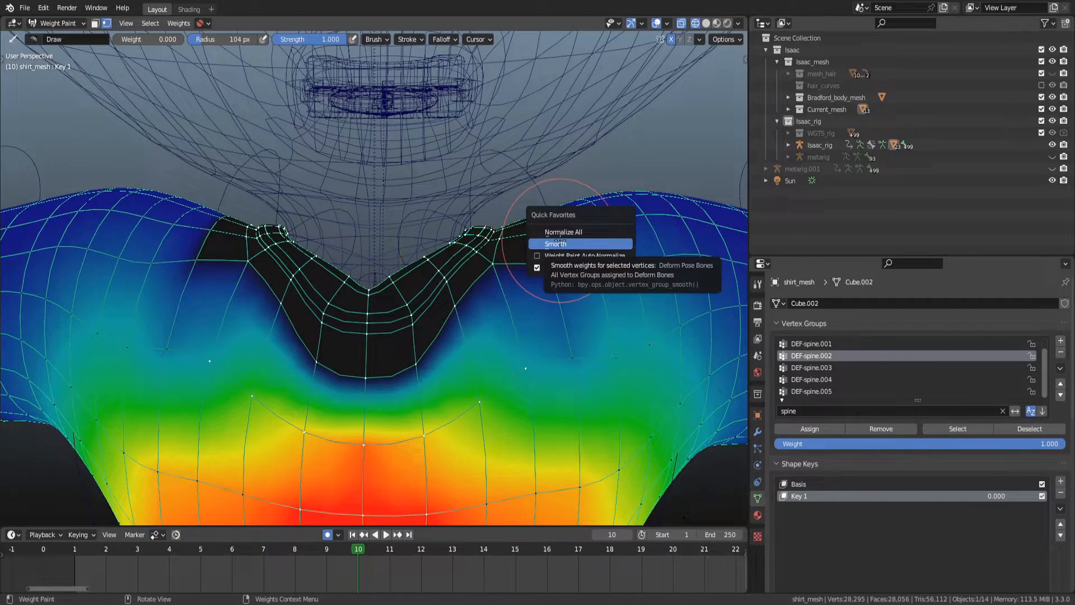
left_click(560, 243)
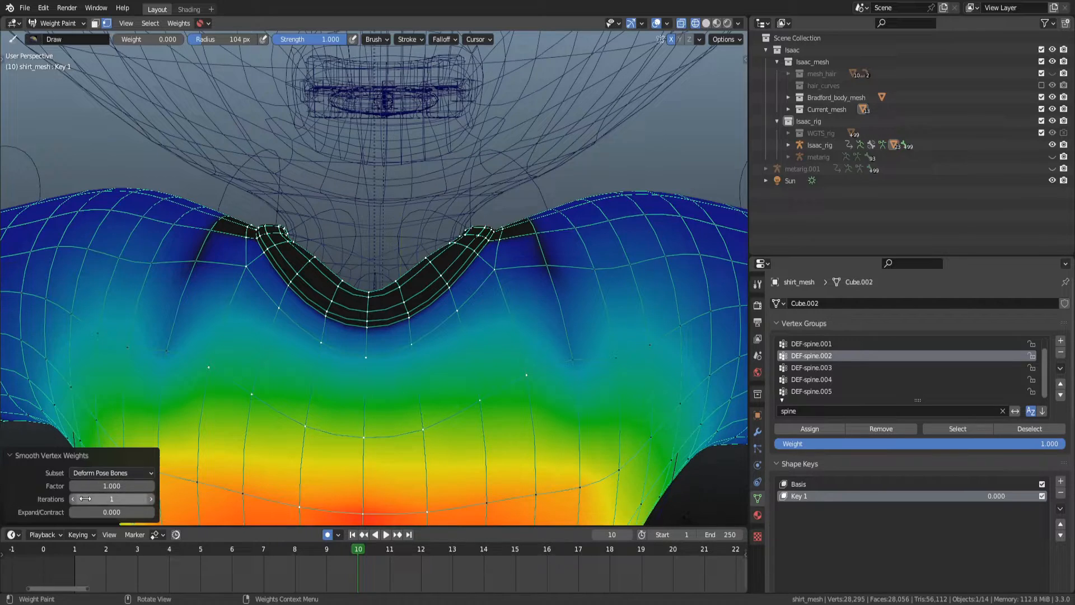
left_click_drag(112, 512, 154, 511)
left_click_drag(112, 513, 161, 512)
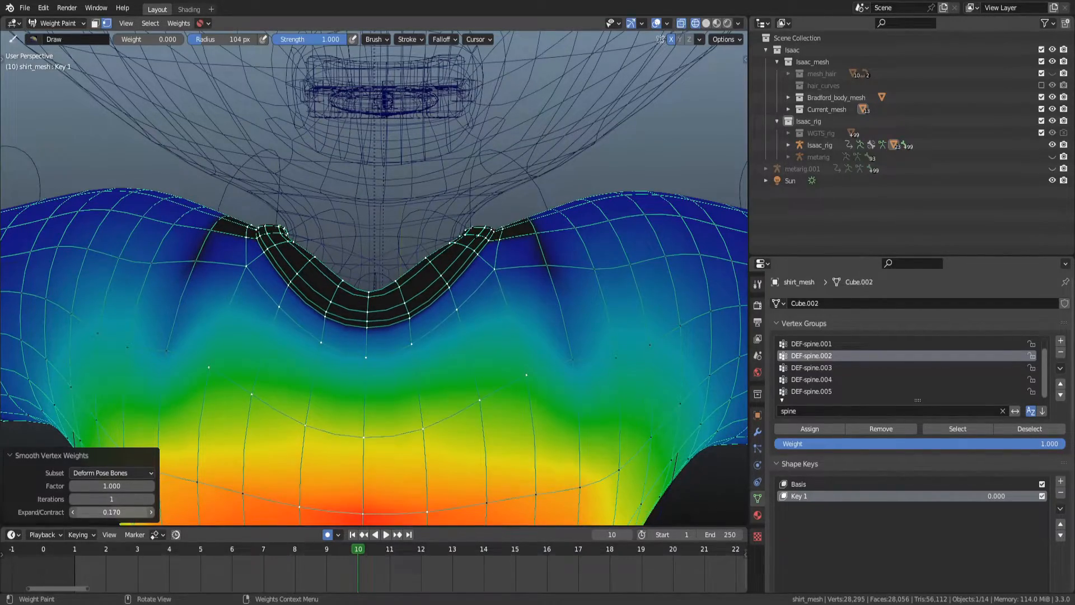
middle_click_drag(334, 323, 258, 502)
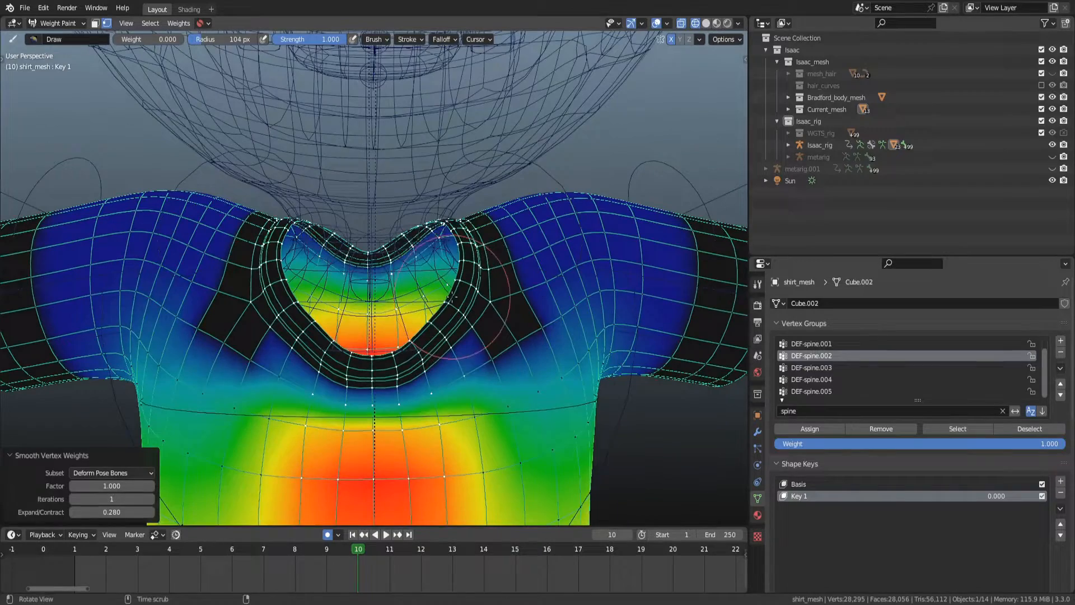
left_click_drag(111, 499, 130, 498)
middle_click_drag(356, 386, 480, 357)
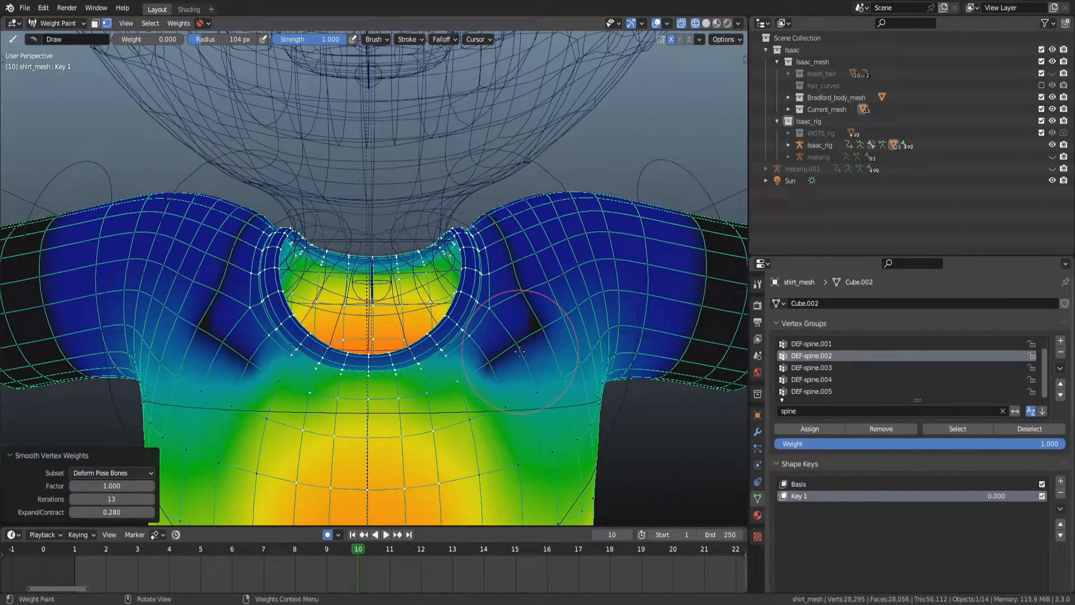
Switch to the Blur brush with a 57 px radius and blur the weights on the right side of the chest.
left_click_drag(519, 351, 533, 353)
middle_click_drag(518, 351, 508, 353)
key("b")
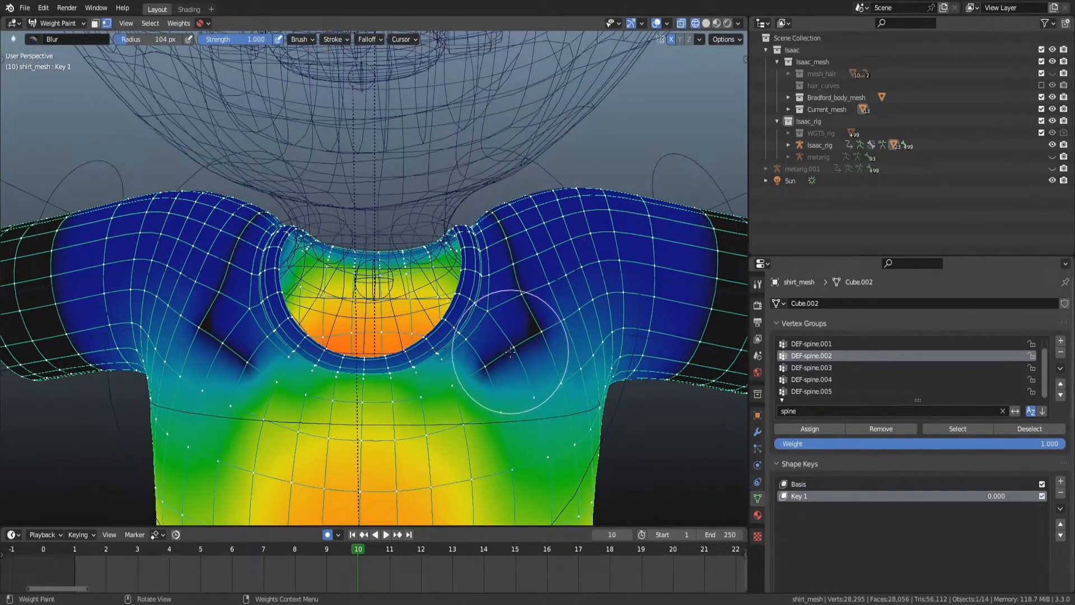
scroll(510, 351, "up", 1)
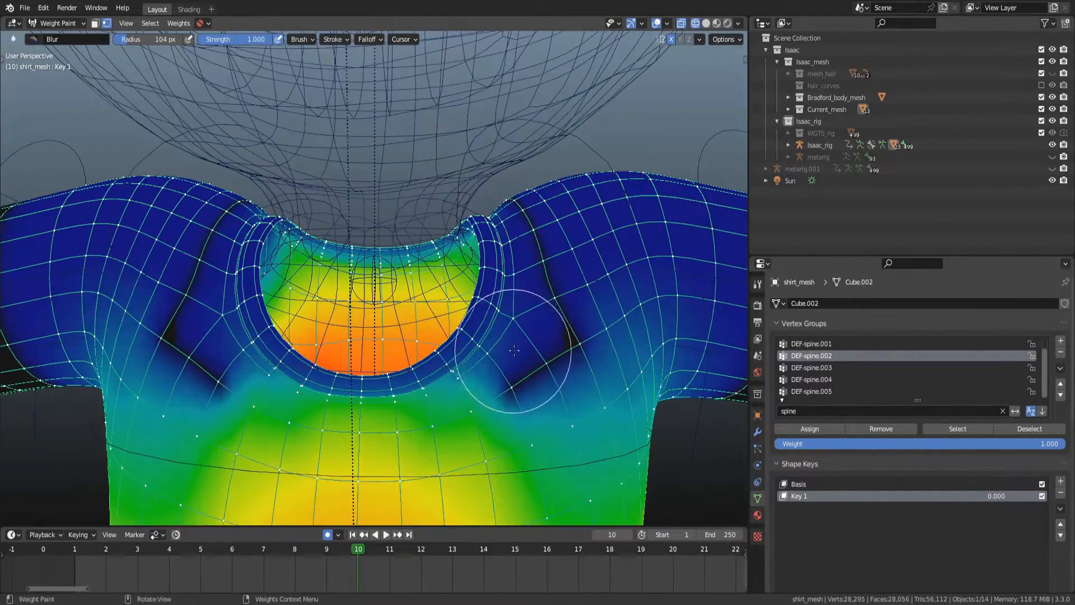
left_click(3, 60)
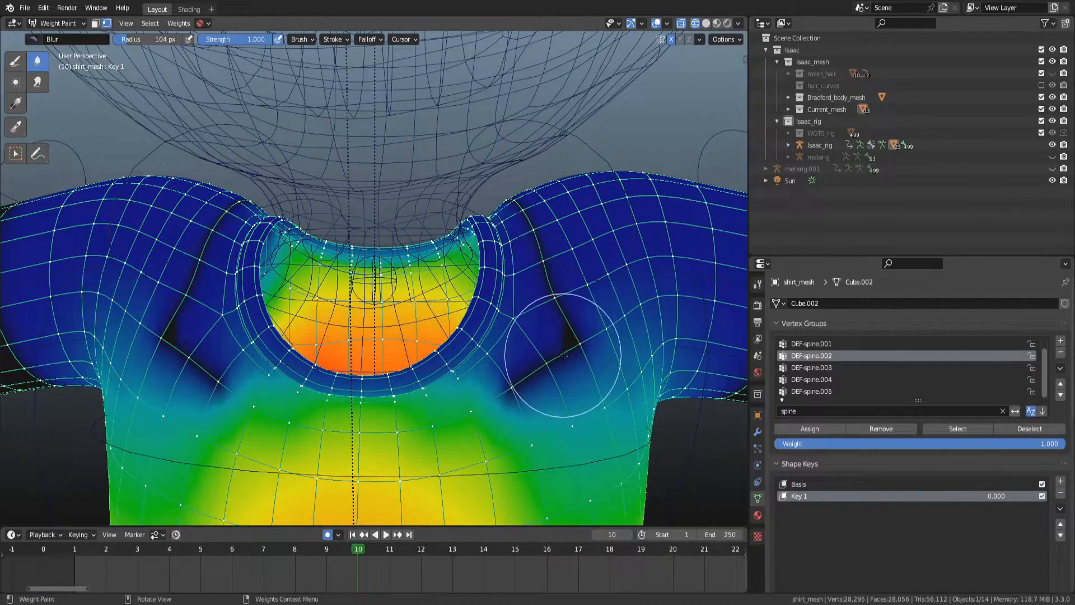
key("f")
left_click(542, 390)
left_click_drag(525, 390, 552, 360)
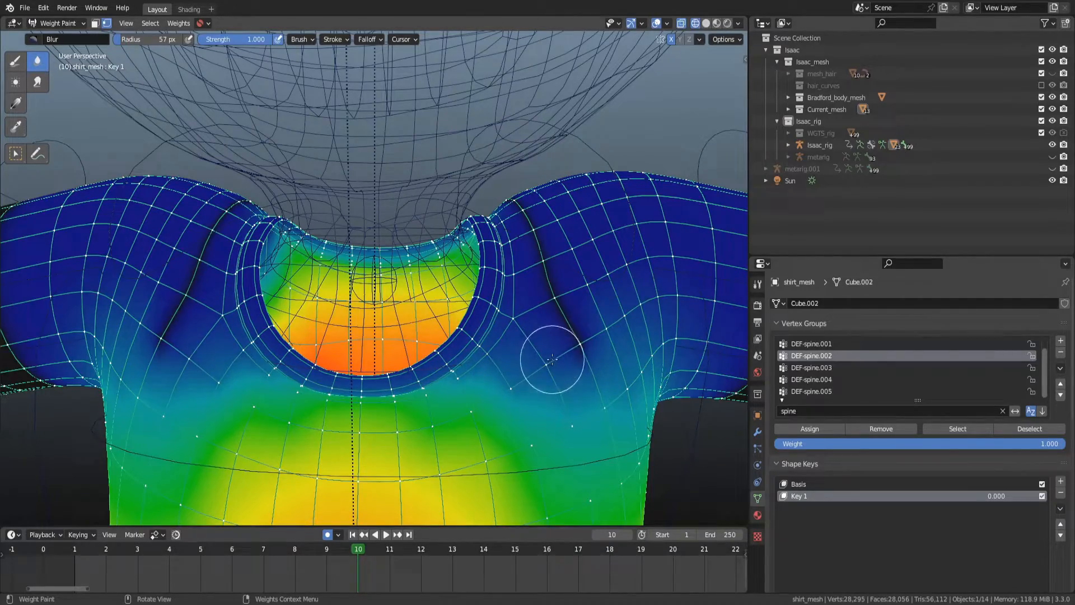
Blur the DEF-spine.002 weights across the collar and the left shoulder area.
middle_click_drag(528, 220, 254, 314)
left_click_drag(177, 234, 115, 440)
scroll(147, 376, "down", 2)
scroll(257, 301, "up", 2)
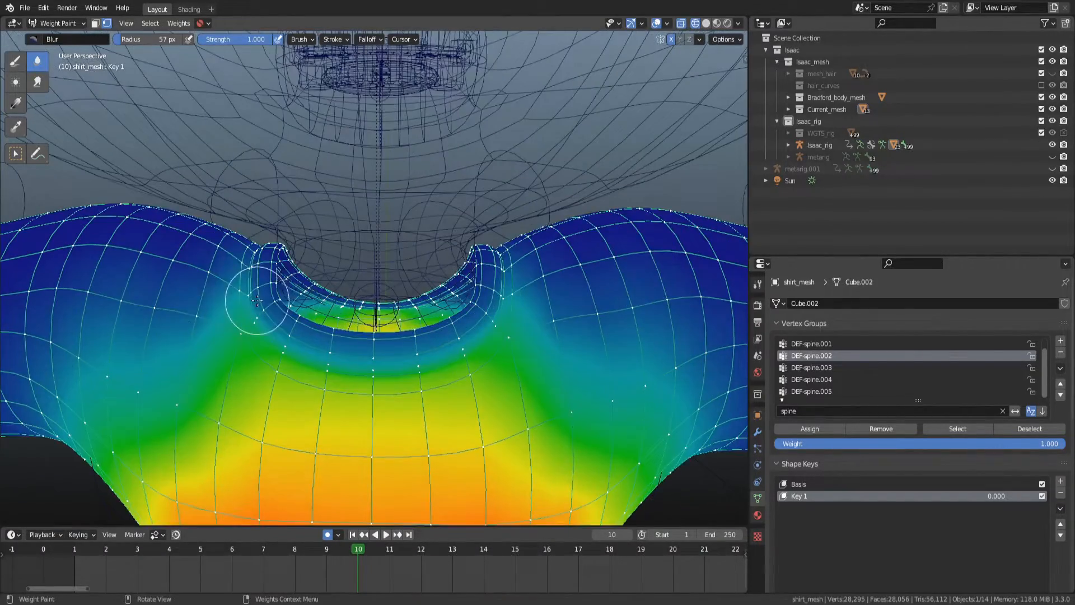
middle_click_drag(224, 241, 532, 316)
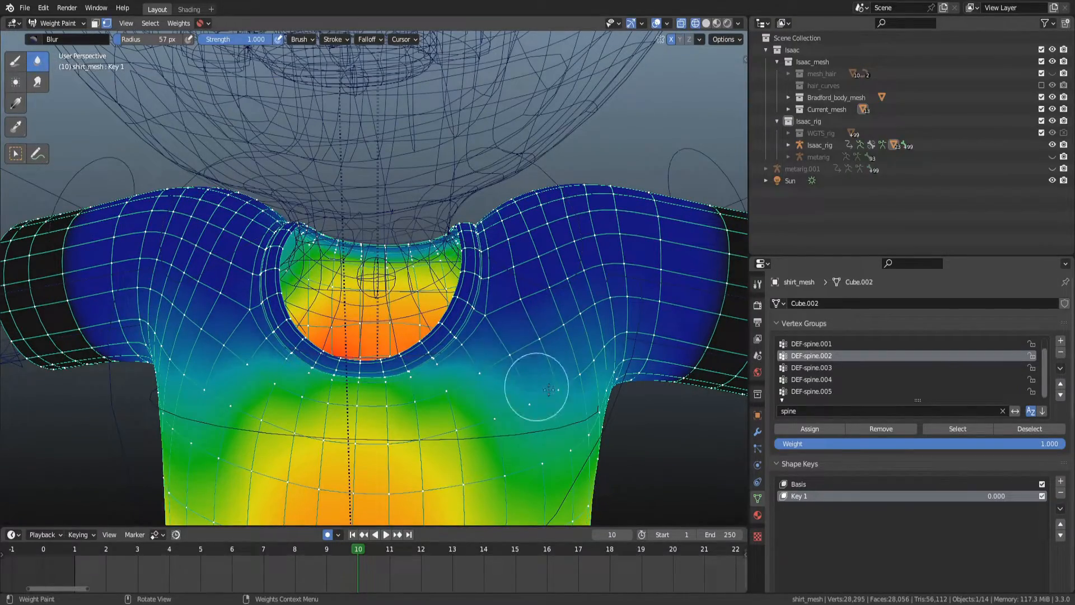
scroll(583, 376, "down", 3)
scroll(442, 361, "up", 3, "alt")
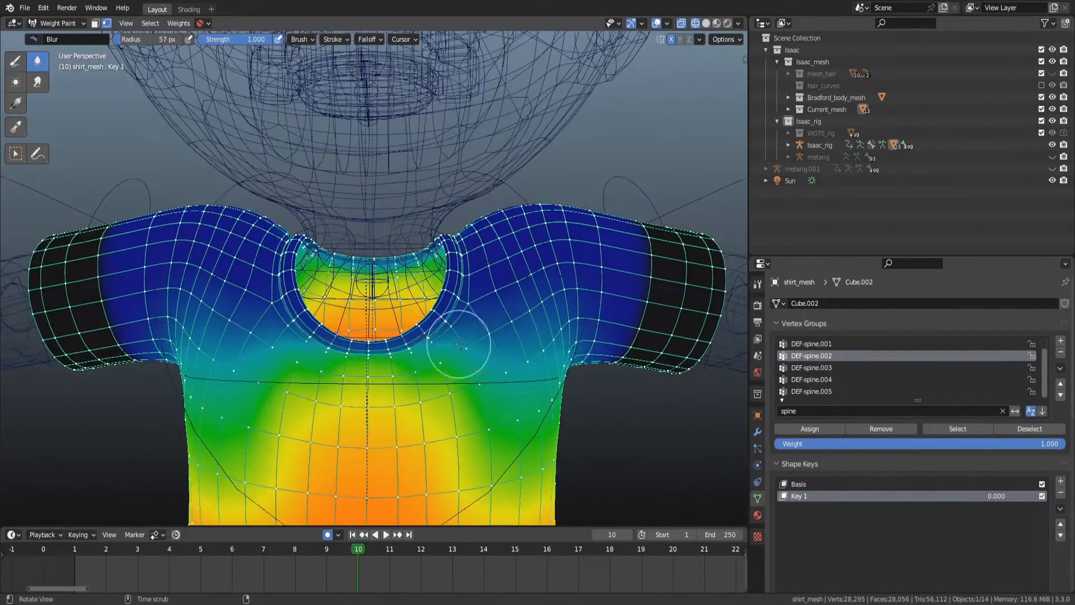
scroll(461, 352, "down", 3, "alt")
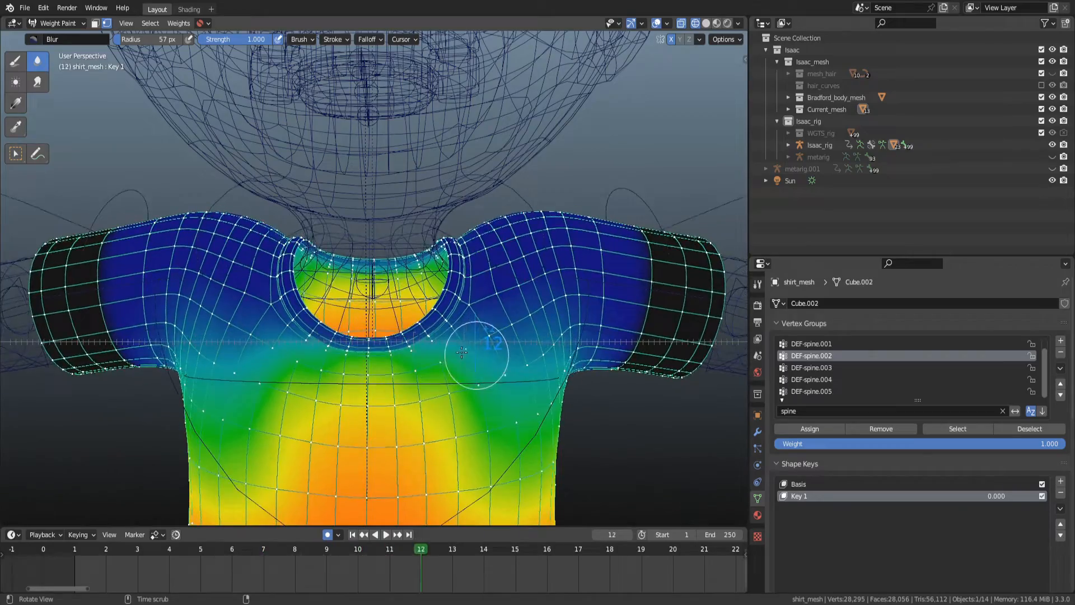
Blur the DEF-spine.002 weights near the right side of the collar.
mouse_move(476, 359)
middle_mouse_down("alt")
mouse_move(422, 360)
mouse_move(469, 367)
middle_mouse_up("alt")
left_click_drag(468, 367, 365, 335, "alt")
middle_click_drag(365, 334, 282, 319, "alt")
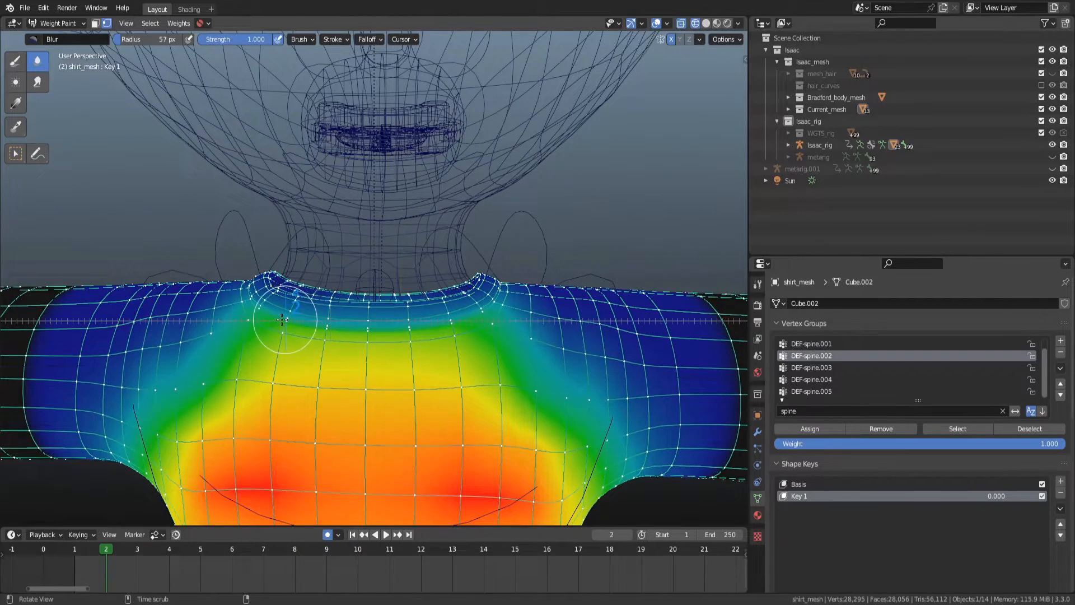
Review the shirt's shape keys, its mesh in edit mode and its deformation at other frames from the front.
scroll(918, 542, "down", 8)
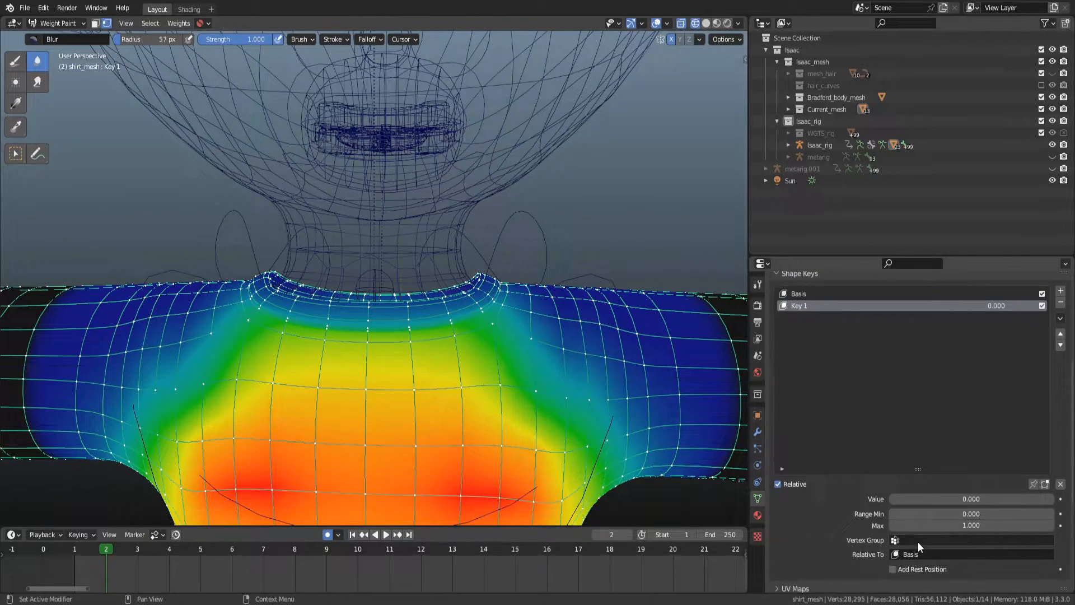
double_click(992, 306)
key("Left")
key("Tab")
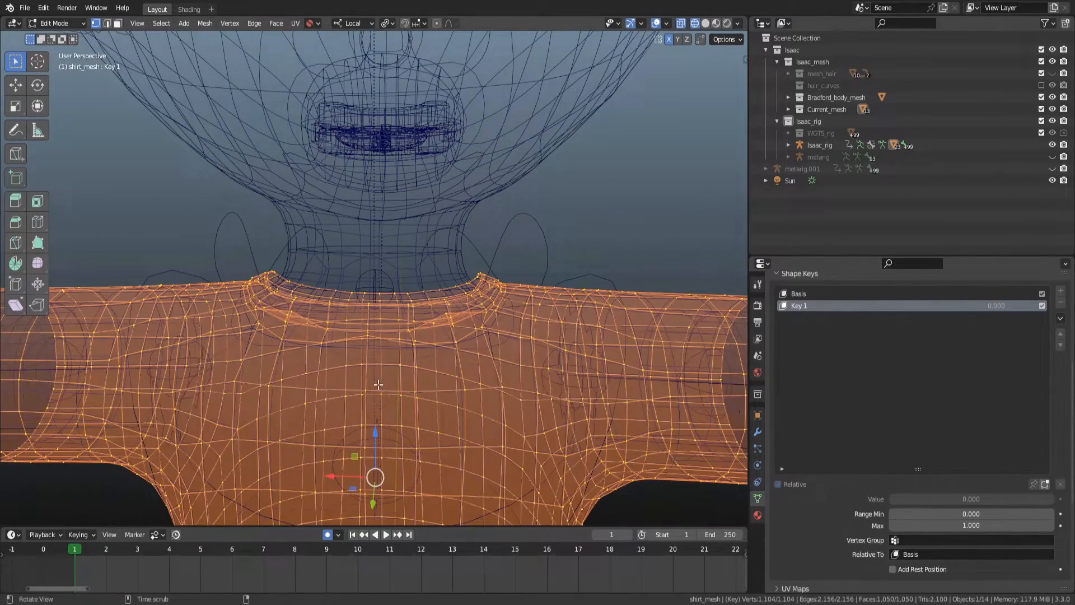
key("Tab")
middle_click_drag(371, 379, 424, 377, "alt")
key("shift+z")
middle_click_drag(645, 320, 475, 307)
key("KP_1")
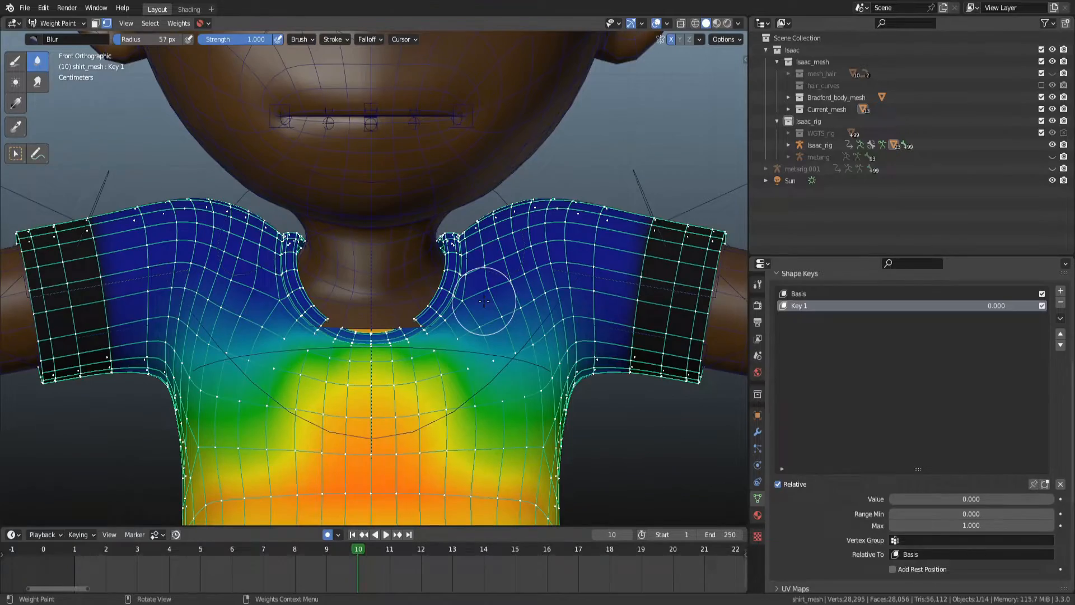
Blur the DEF-spine.002 weights around the left collar and upper chest.
mouse_move(484, 309)
middle_mouse_down("alt")
mouse_move(444, 293)
mouse_move(492, 295)
mouse_move(420, 281)
mouse_move(435, 293)
mouse_move(463, 293)
mouse_move(414, 276)
mouse_move(459, 352)
mouse_move(465, 331)
middle_mouse_up("alt")
key("1")
scroll(446, 389, "up", 1)
mouse_move(446, 389)
middle_mouse_down()
mouse_move(192, 368)
mouse_move(522, 374)
mouse_move(470, 333)
middle_mouse_up()
key("2")
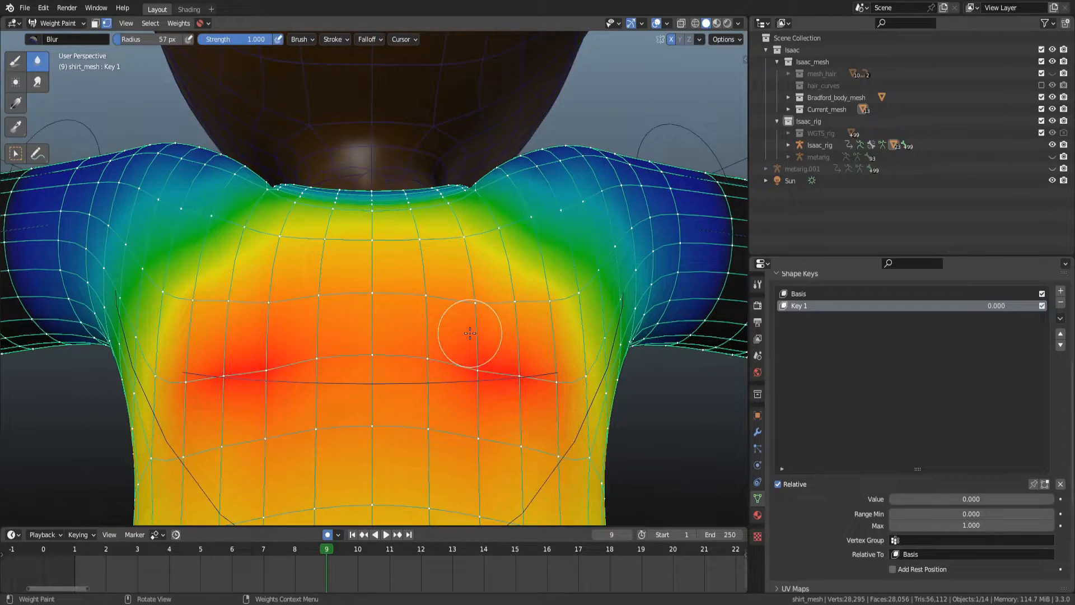
Switch to the Draw brush, sample a weight of 1.000 and paint full weight over the central chest.
key("1")
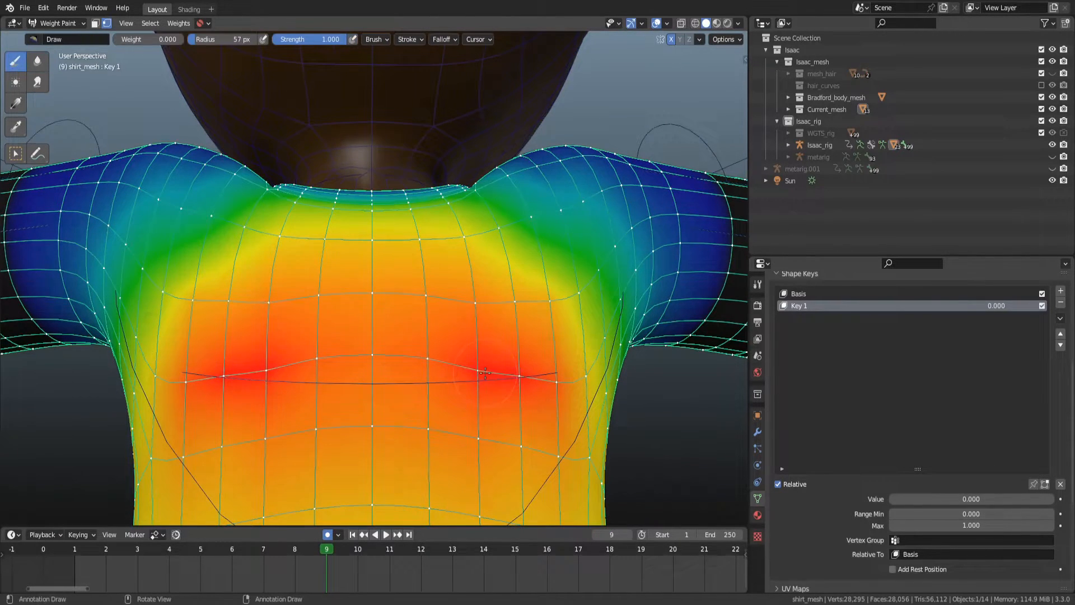
key("d")
left_click(479, 371)
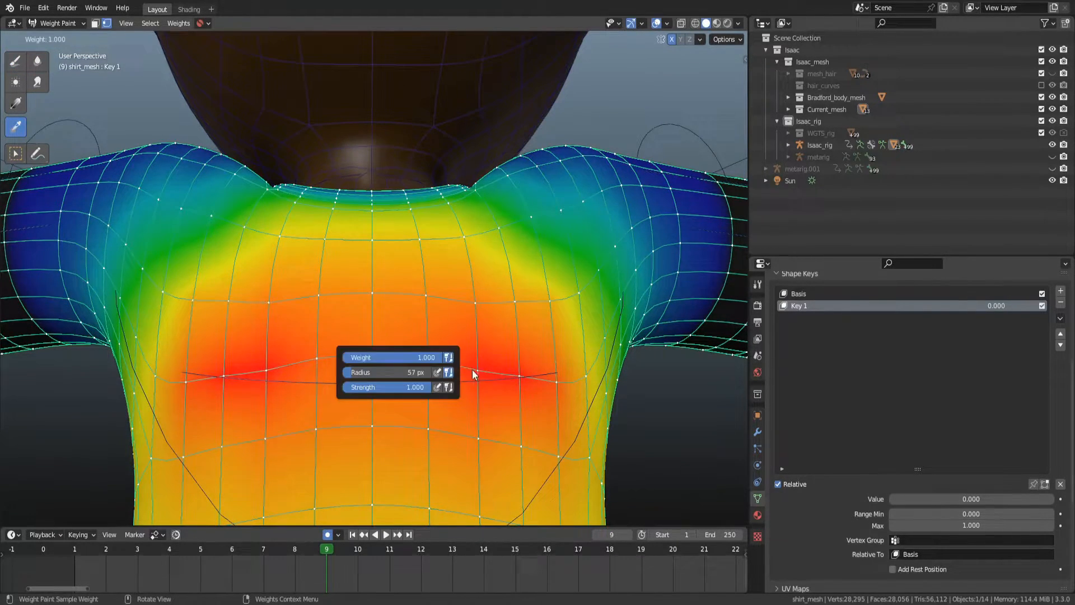
key("1")
scroll(557, 389, "down", 3)
mouse_move(499, 381)
middle_mouse_down()
mouse_move(361, 384)
mouse_move(418, 407)
mouse_move(439, 406)
mouse_move(395, 347)
middle_mouse_up()
scroll(357, 390, "up", 2)
mouse_move(395, 348)
left_mouse_down()
mouse_move(305, 269)
mouse_move(295, 237)
left_mouse_up()
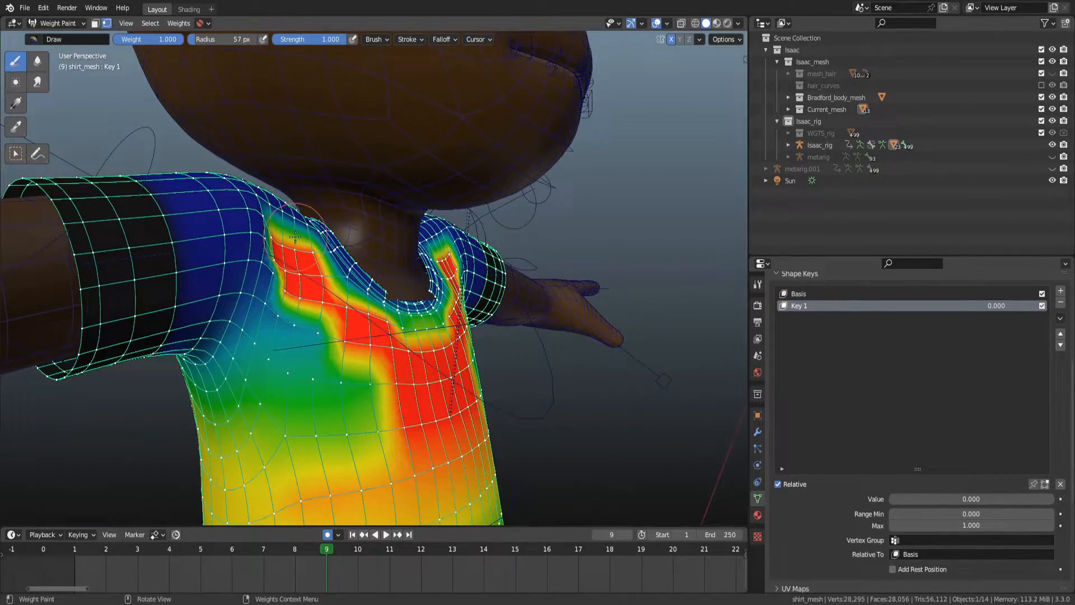
middle_click_drag(295, 237, 448, 392)
key("ctrl+z")
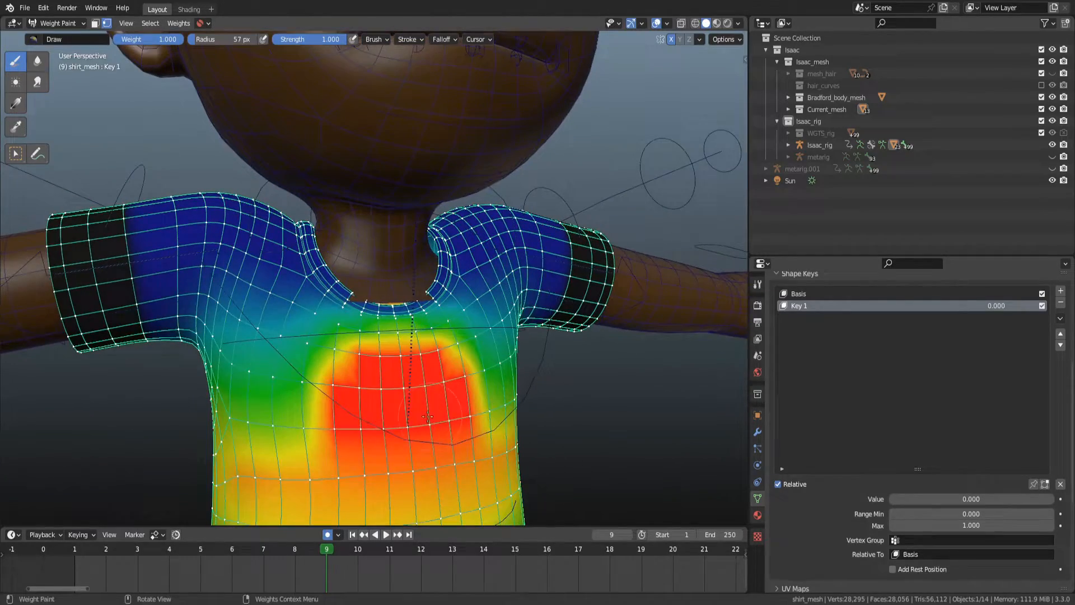
Switch to the Blur brush and blur the painted chest weights into the surrounding torso.
key("2")
left_click_drag(345, 444, 321, 371)
mouse_move(431, 352)
middle_mouse_down()
mouse_move(331, 360)
mouse_move(358, 362)
middle_mouse_up()
mouse_move(428, 450)
left_mouse_down()
mouse_move(425, 391)
mouse_move(430, 479)
left_mouse_up()
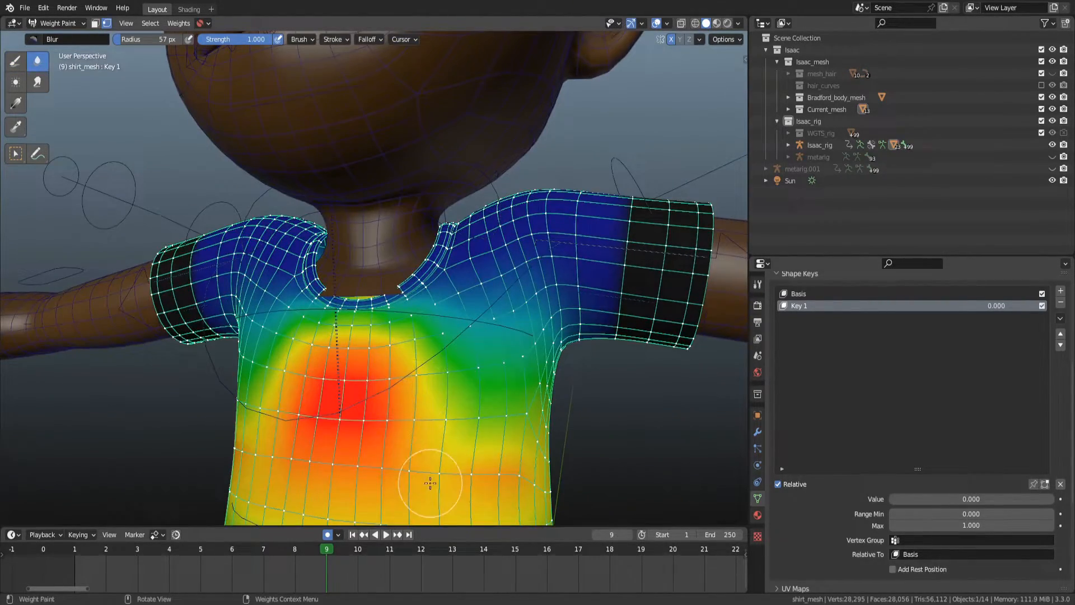
middle_click_drag(415, 421, 528, 432)
mouse_move(412, 431)
middle_mouse_down()
mouse_move(358, 423)
mouse_move(397, 442)
middle_mouse_up()
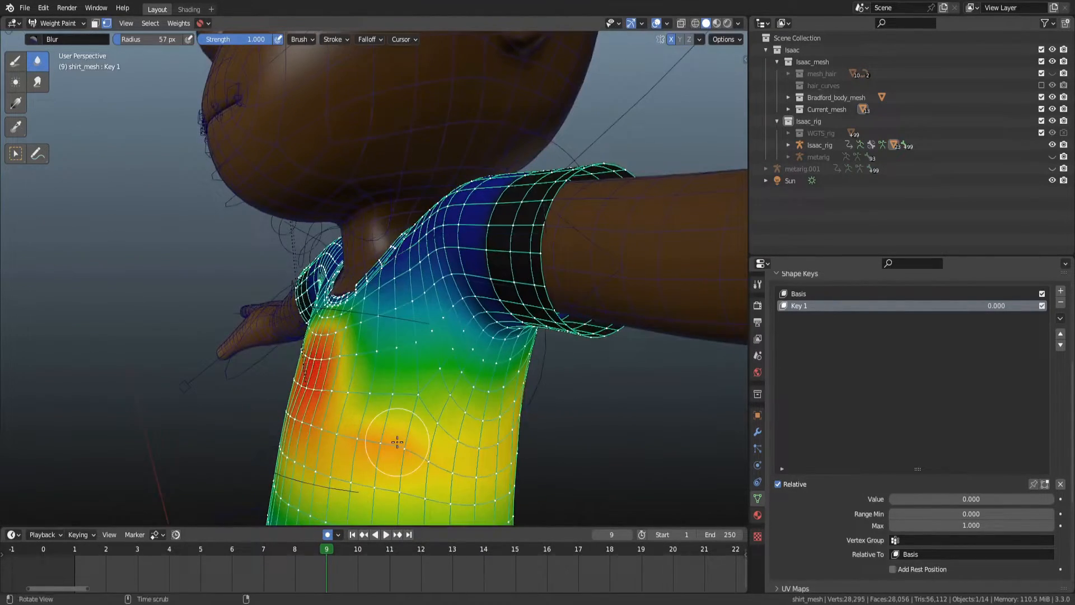
mouse_move(397, 442)
left_mouse_down()
mouse_move(396, 432)
mouse_move(391, 439)
left_mouse_up()
mouse_move(384, 437)
middle_mouse_down()
mouse_move(361, 412)
mouse_move(411, 379)
middle_mouse_up()
Blur the chest weights further from the side and front views.
key("KP_3")
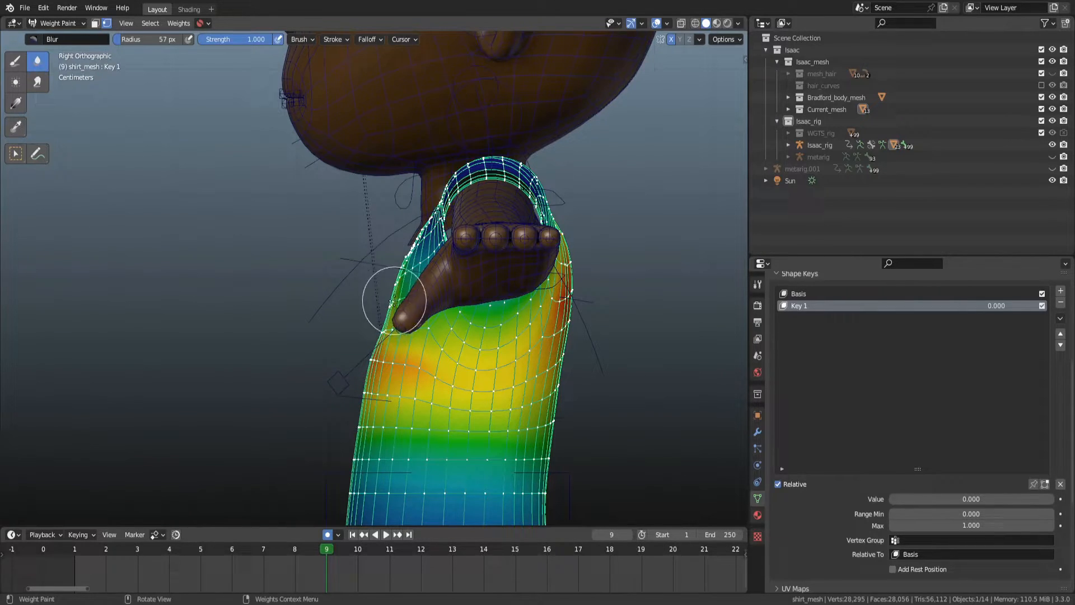
middle_click_drag(382, 310, 456, 360)
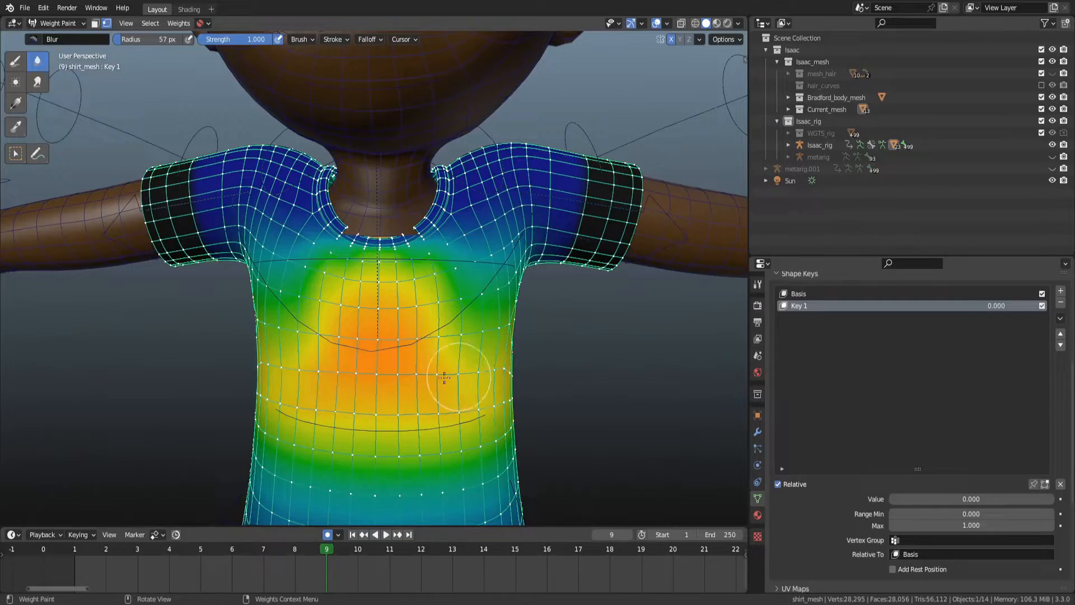
mouse_move(490, 370)
middle_mouse_down()
mouse_move(404, 354)
mouse_move(483, 368)
middle_mouse_up()
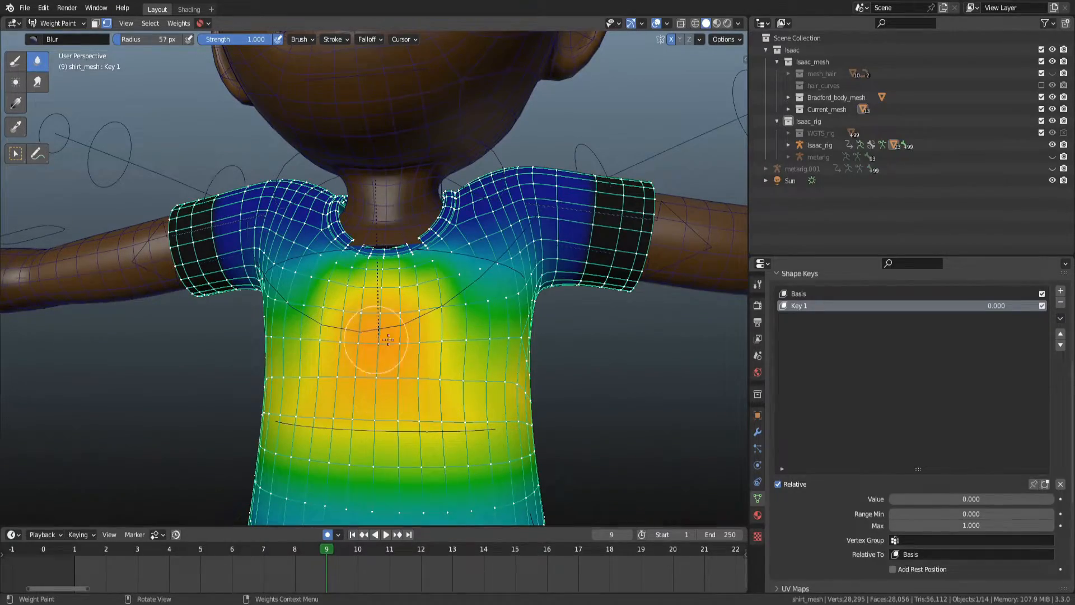
mouse_move(428, 342)
middle_mouse_down()
mouse_move(354, 340)
mouse_move(492, 348)
middle_mouse_up()
Save the blend file.
key("Tab")
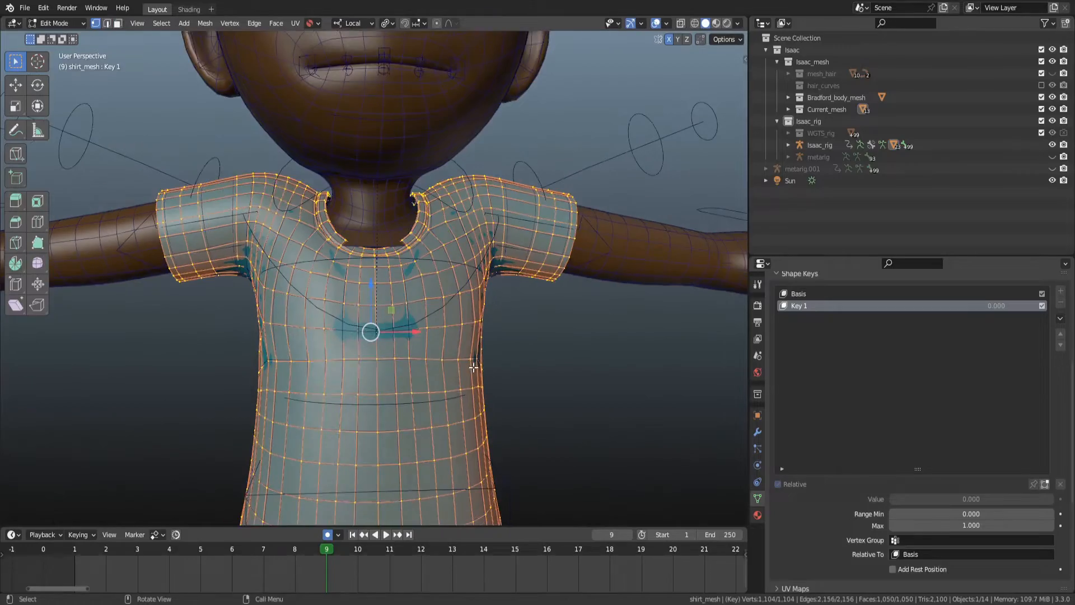
key("Tab")
middle_click_drag(407, 373, 401, 348)
mouse_move(402, 364)
left_mouse_down("alt")
mouse_move(448, 374)
mouse_move(395, 375)
left_mouse_up("alt")
key("ctrl+s")
Filter the vertex groups by "shoul" and select DEF-shoulder.L to view its weights from the front.
scroll(859, 387, "up", 6)
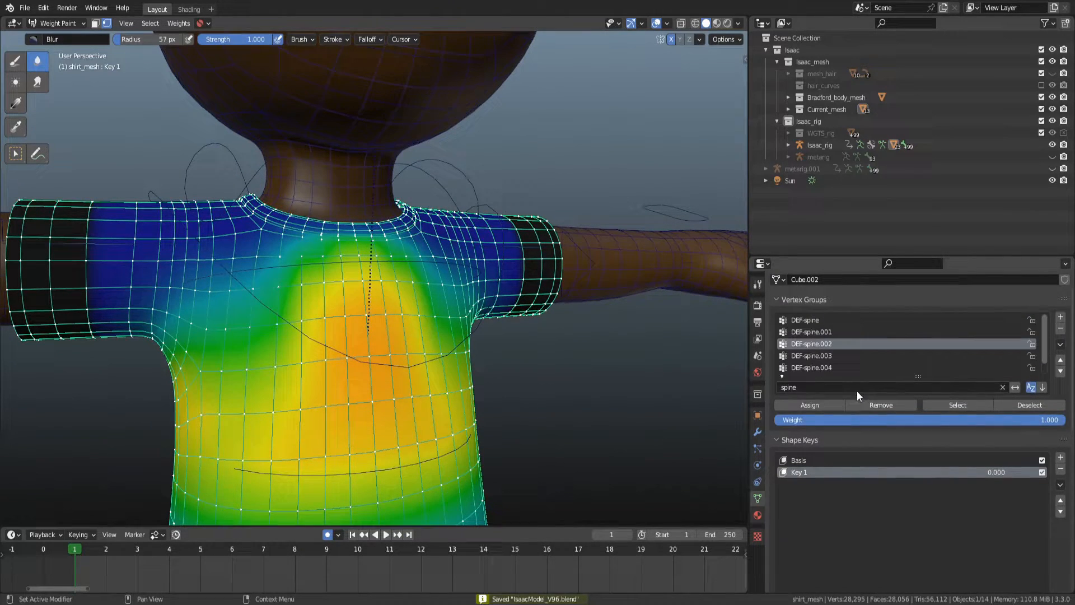
type("shoul")
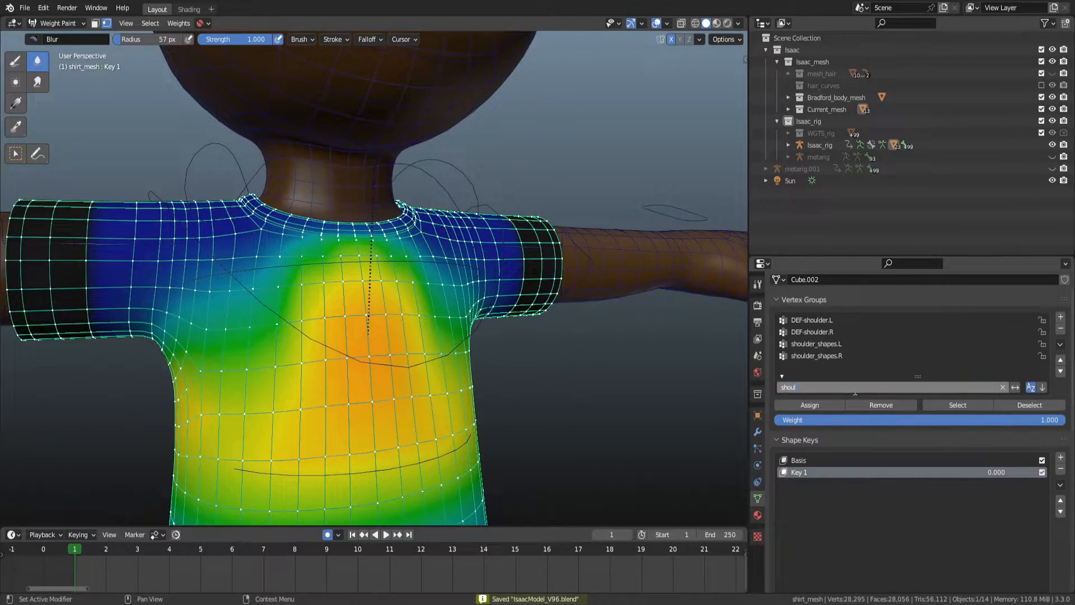
key("Return")
left_click(872, 320)
left_click_drag(564, 360, 446, 356, "alt")
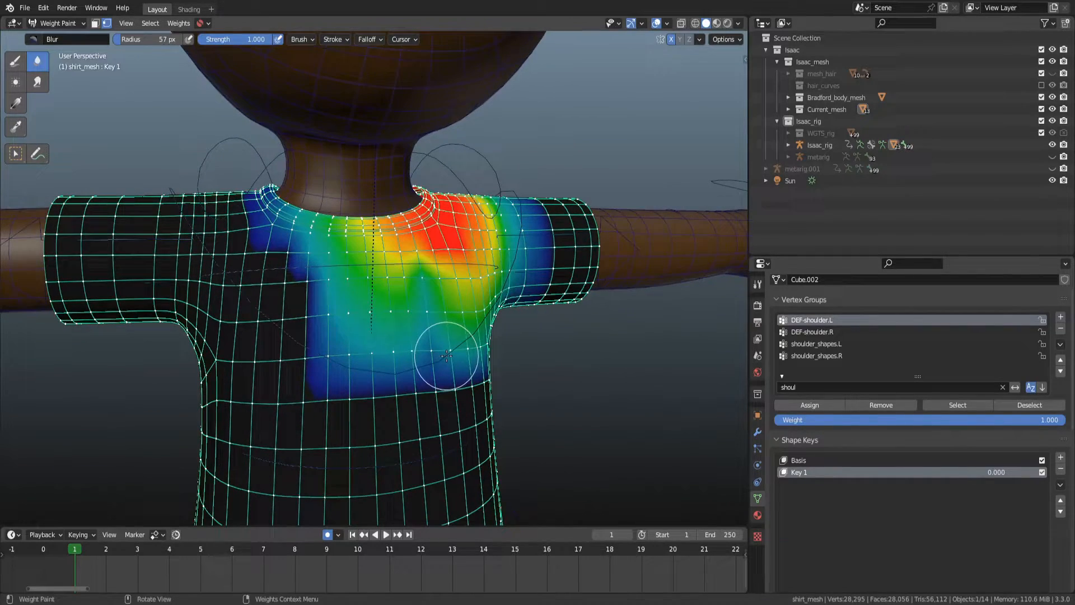
key("KP_1")
scroll(430, 358, "up", 2)
scroll(432, 374, "down", 2)
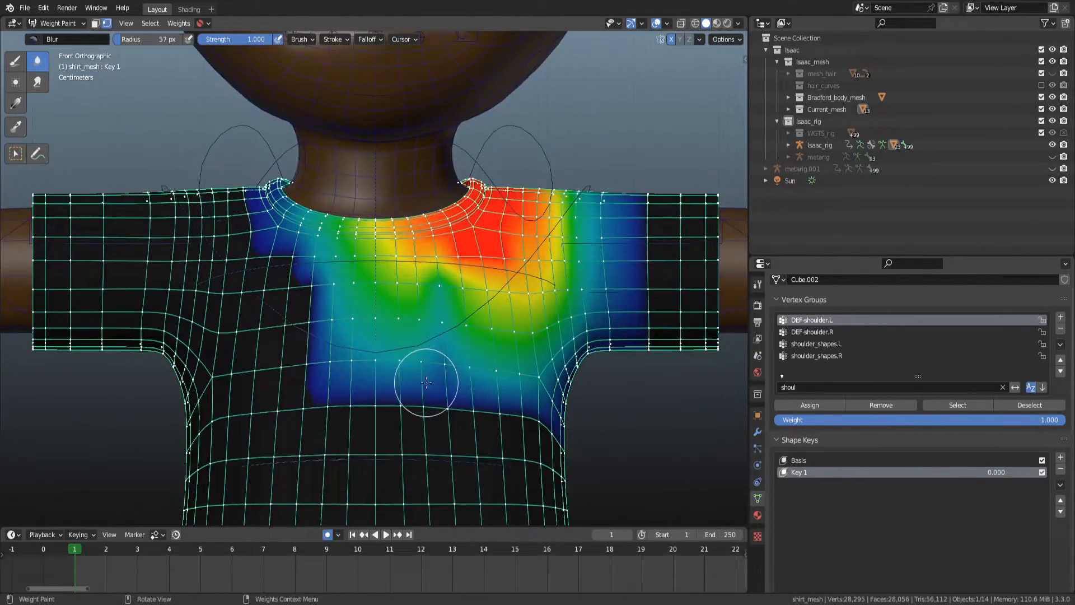
scroll(427, 382, "up", 1)
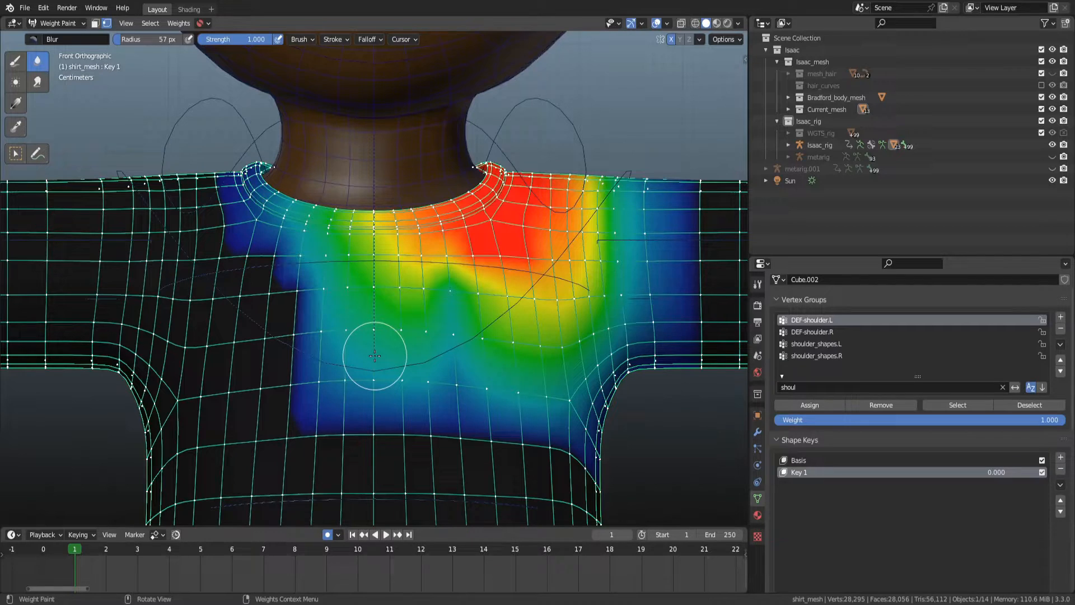
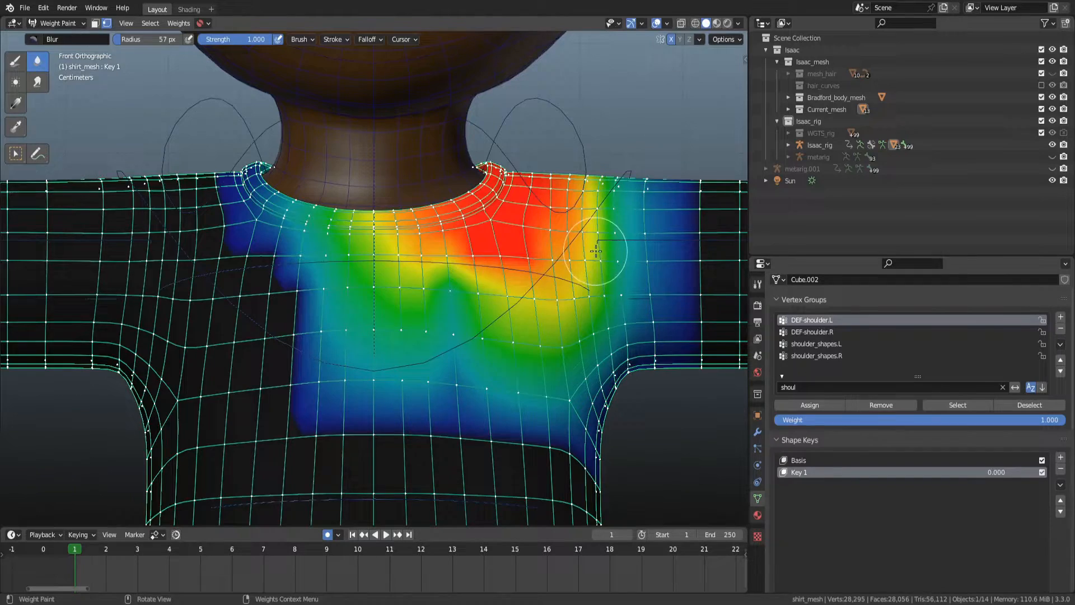
Rotate the left shoulder bone in Pose Mode to test the shirt's deformation, then cancel the rotation.
key("ctrl+Tab")
left_click(492, 147)
key("ctrl+Tab")
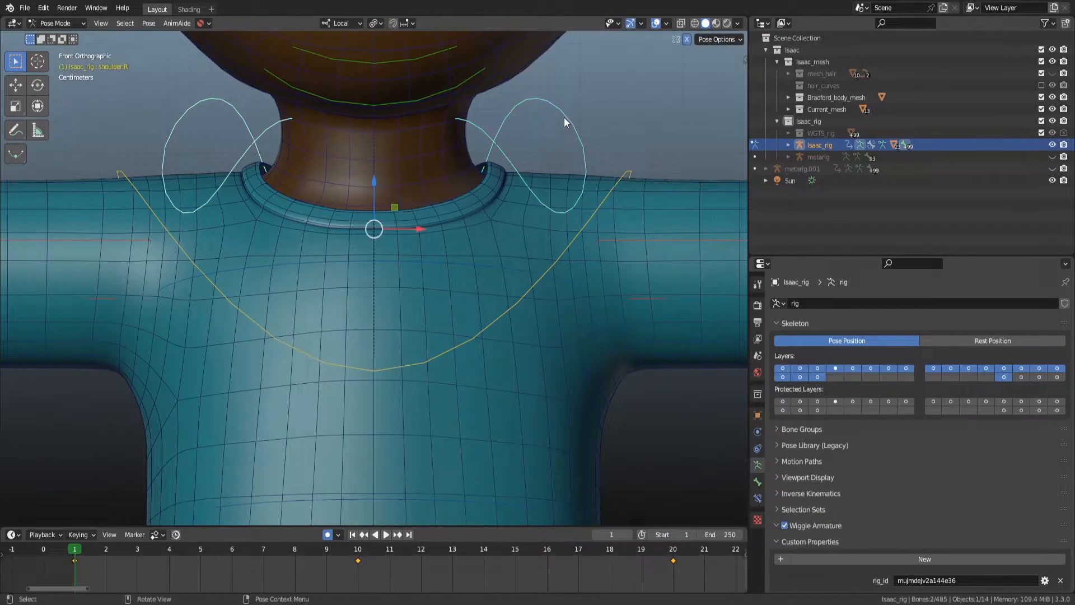
left_click(582, 147)
key("r")
key("r")
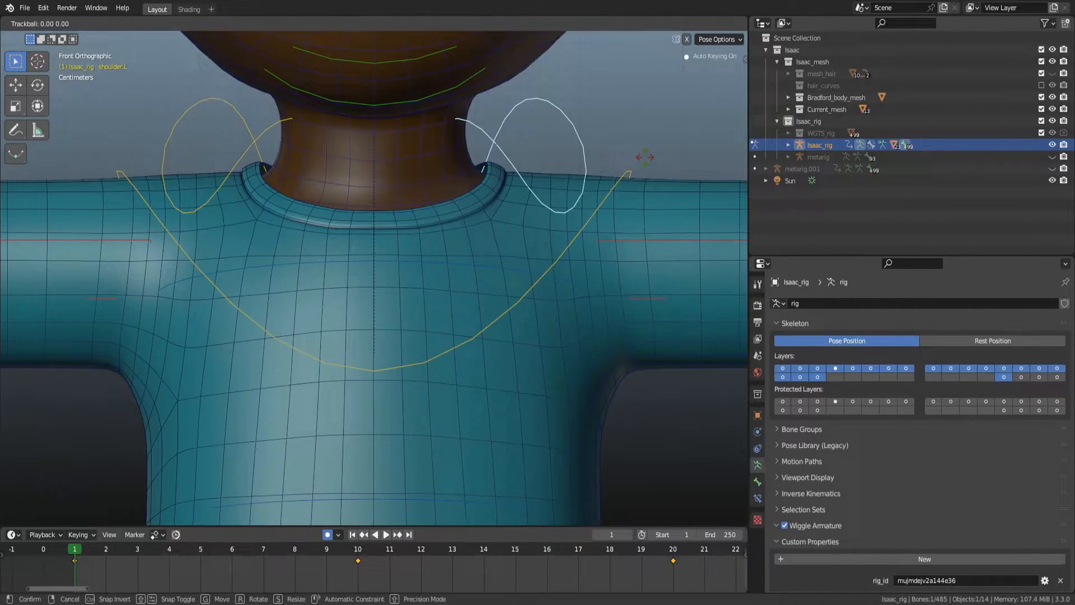
key("Escape")
key("t")
key("r")
key("x")
key("Escape")
key("r")
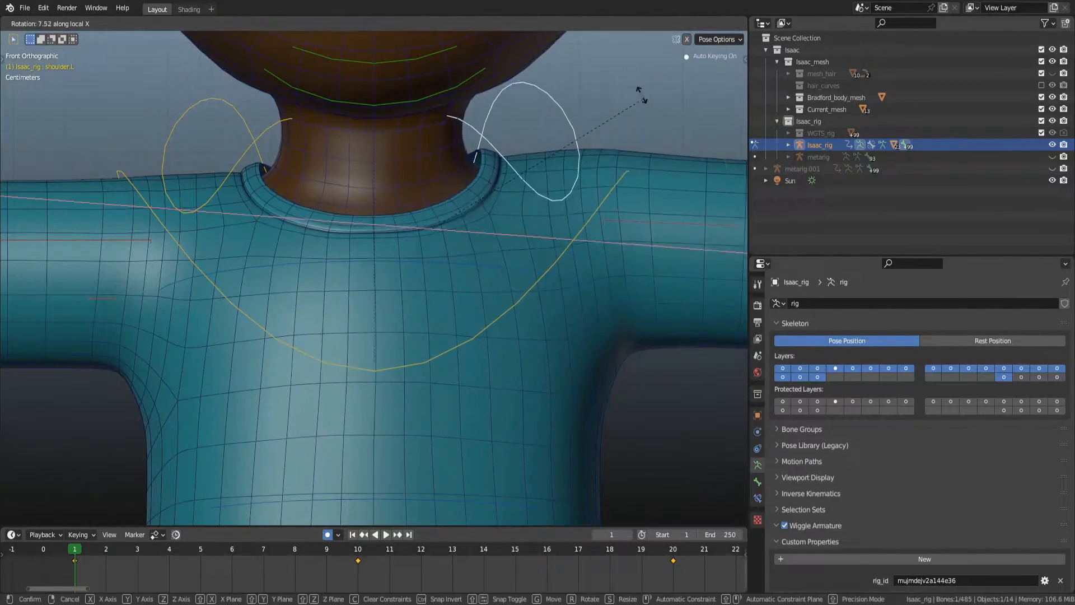
key("x")
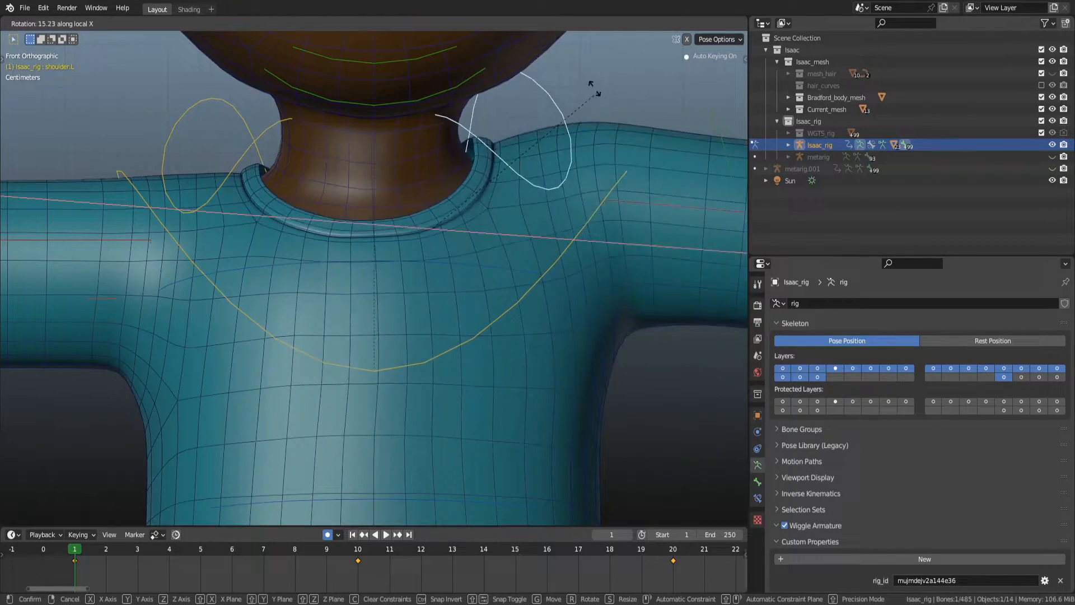
right_click(585, 139)
left_click(456, 305)
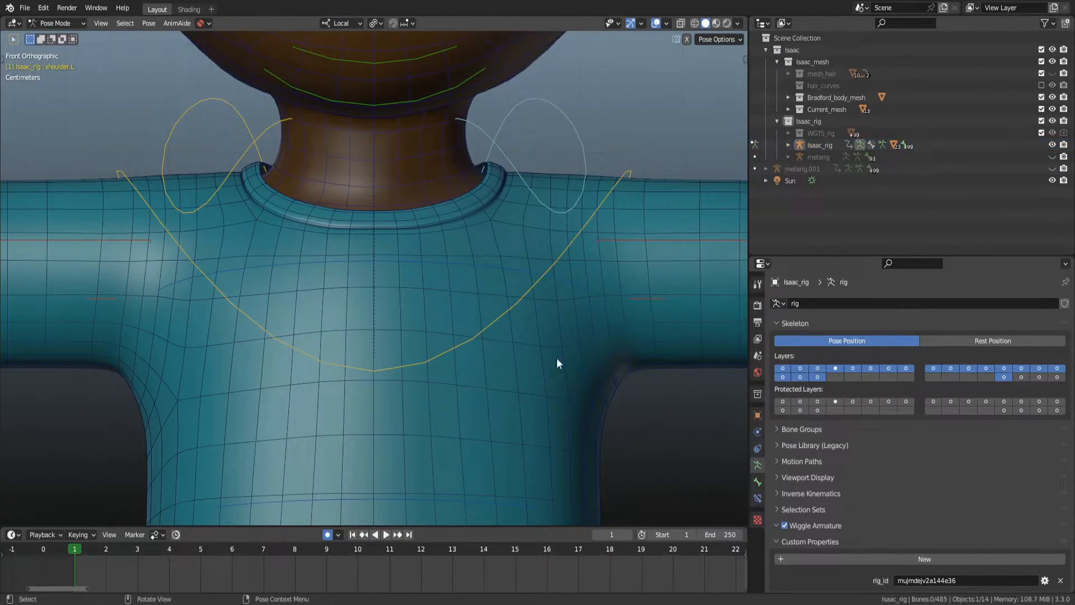
Return to Object Mode with the shirt mesh selected and save the blend file.
key("ctrl+Tab")
left_click(565, 410)
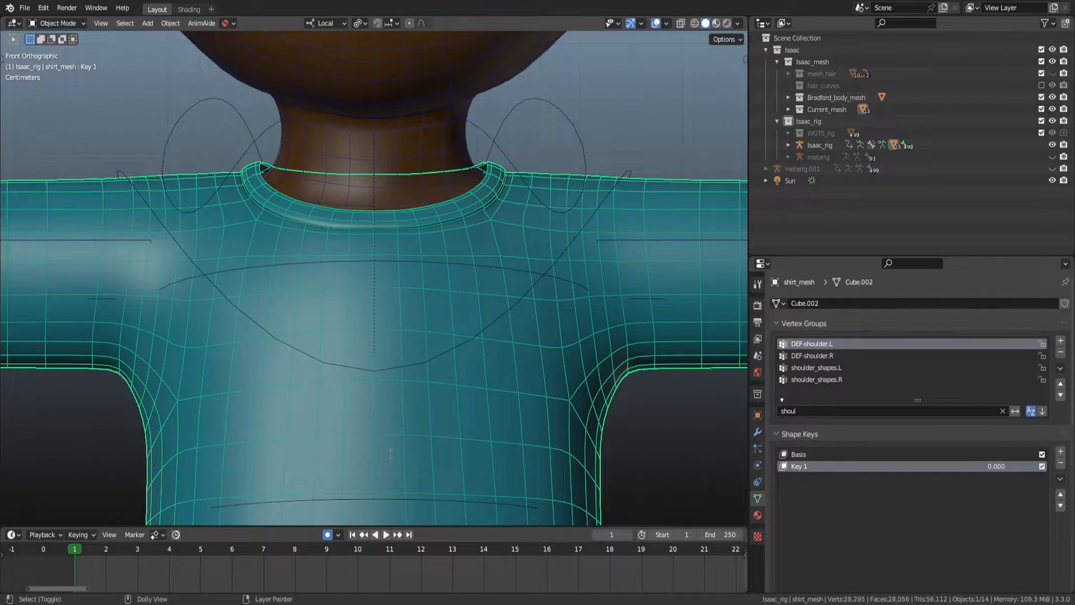
key("ctrl+s")
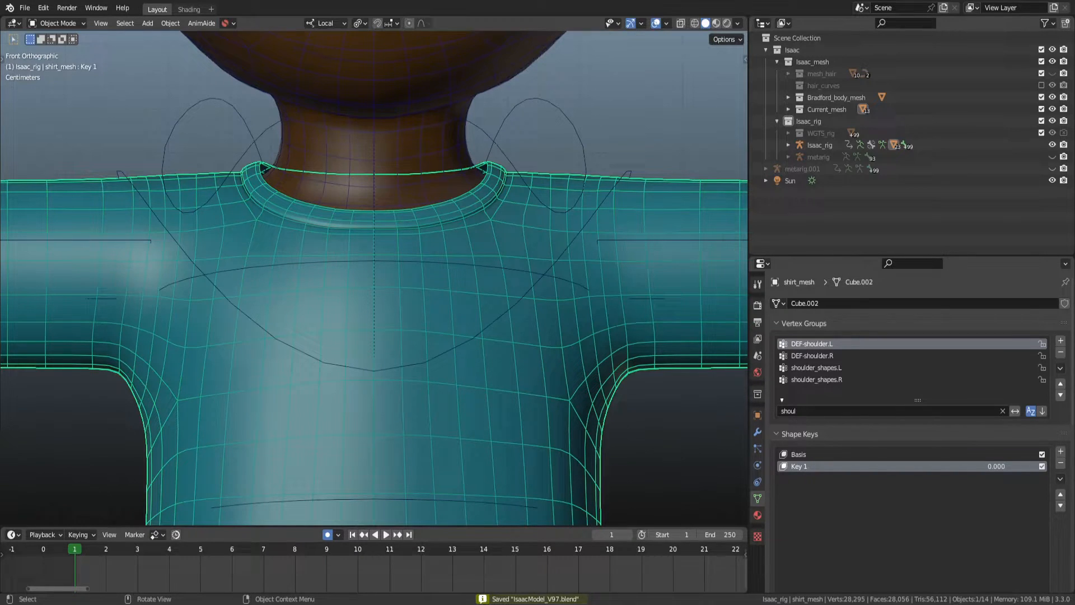
scroll(589, 384, "down", 2)
scroll(496, 378, "up", 2)
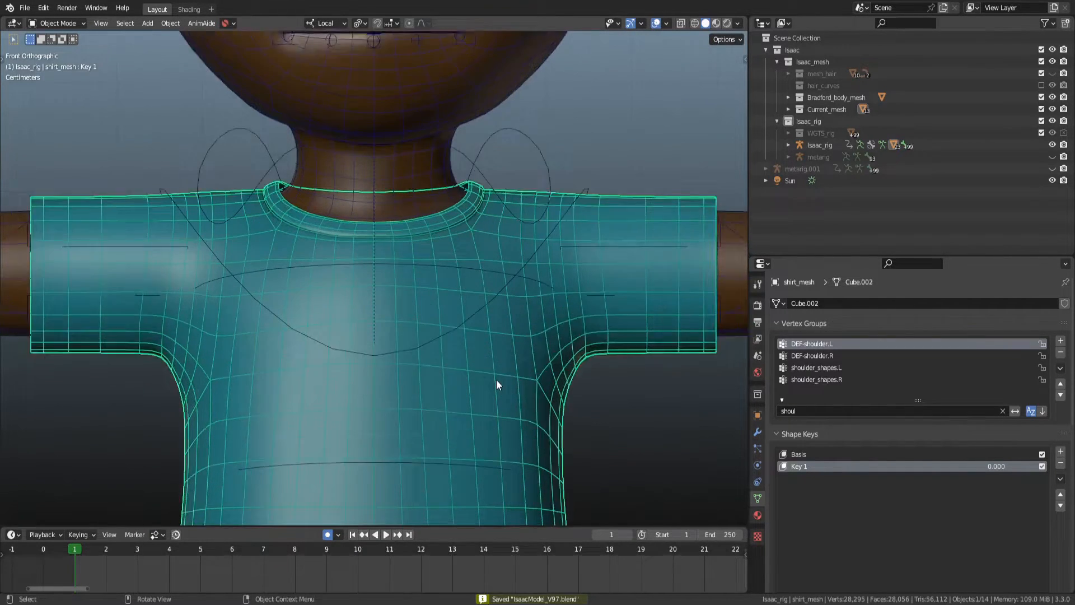
Enter Weight Paint mode on the shirt and turn on X-ray.
key("ctrl+Tab")
left_click(415, 311)
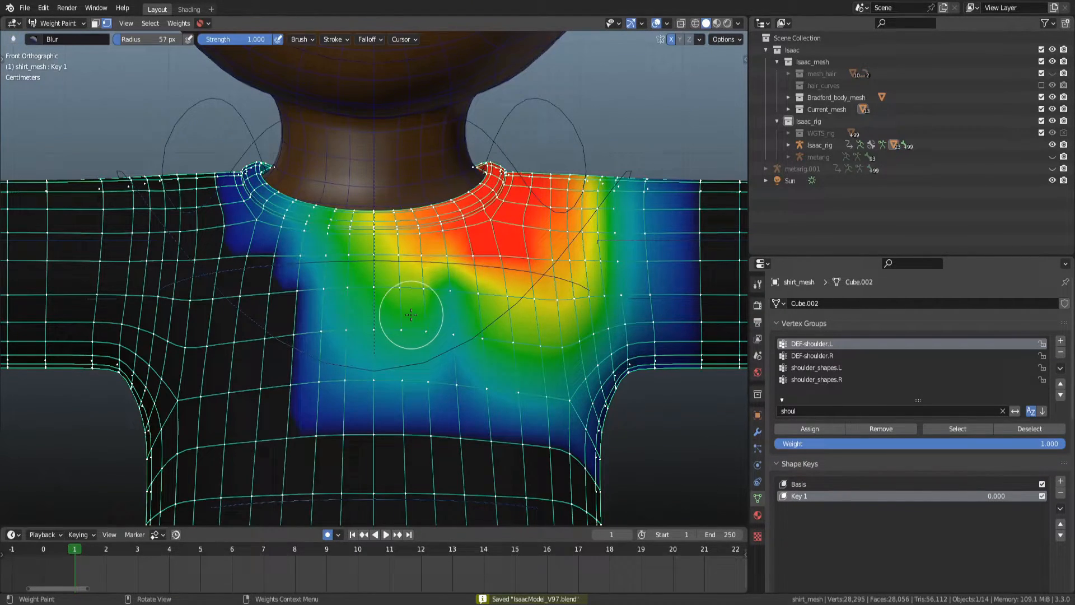
key("alt+z")
scroll(411, 313, "up", 1)
scroll(410, 305, "down", 2)
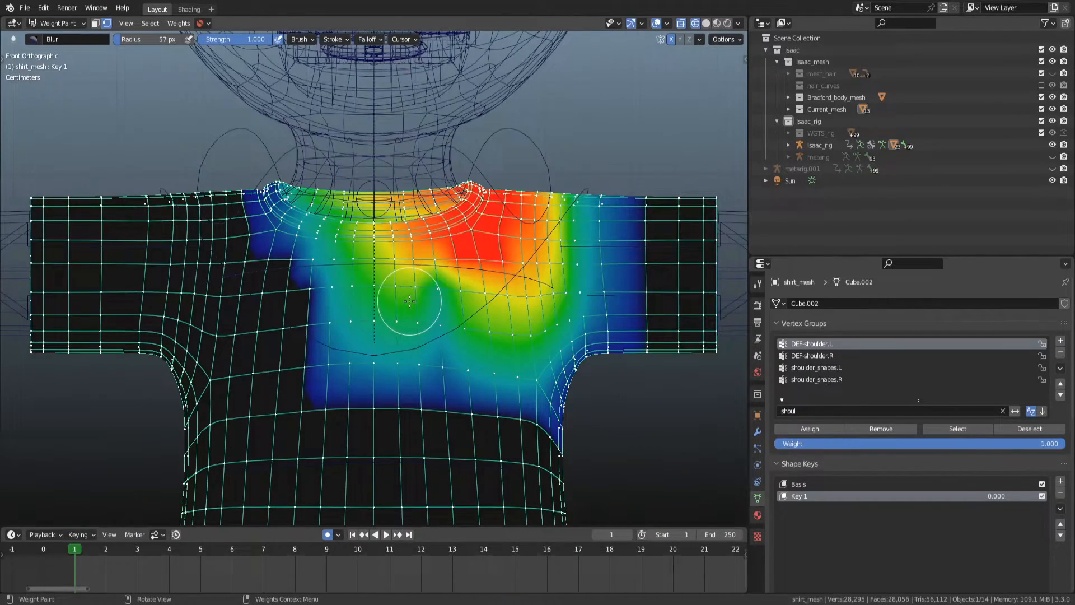
scroll(373, 340, "up", 2)
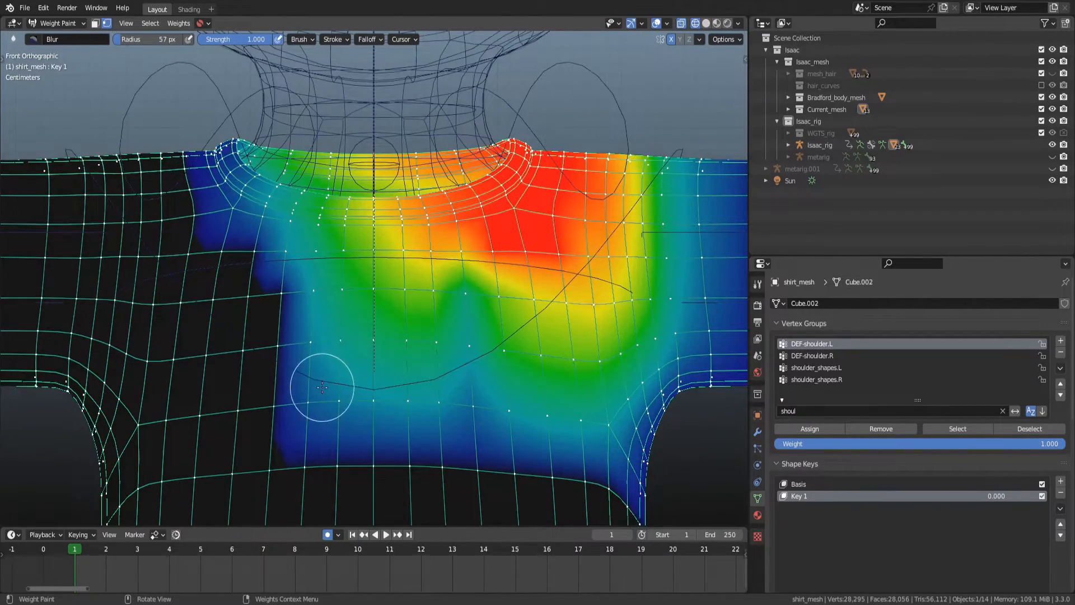
scroll(322, 387, "down", 1)
Box-select the shirt vertices past the centre line and clear their DEF-shoulder.L weights.
key("d")
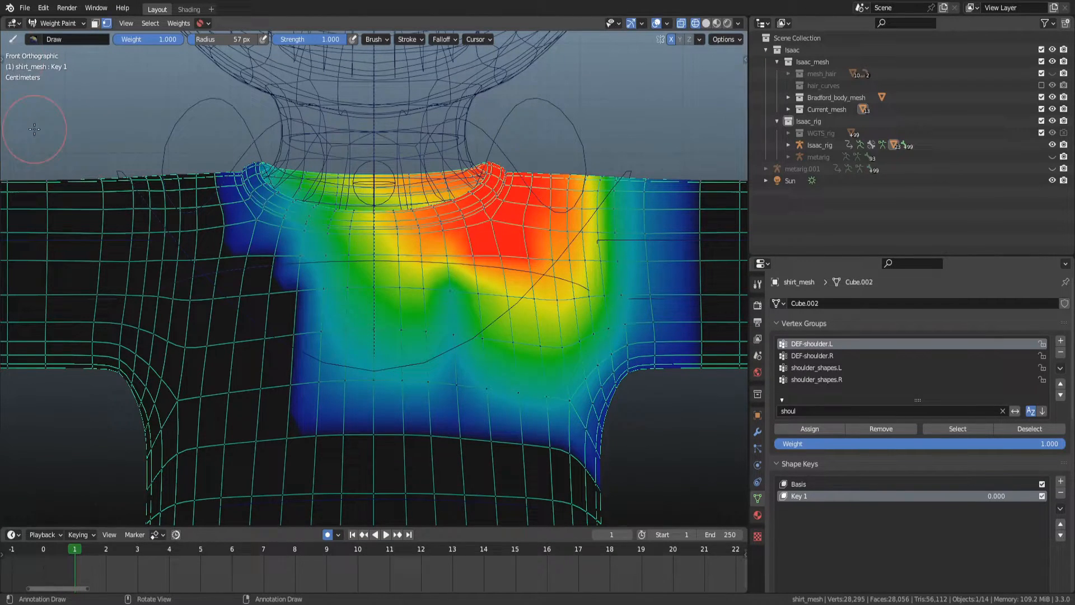
key("t")
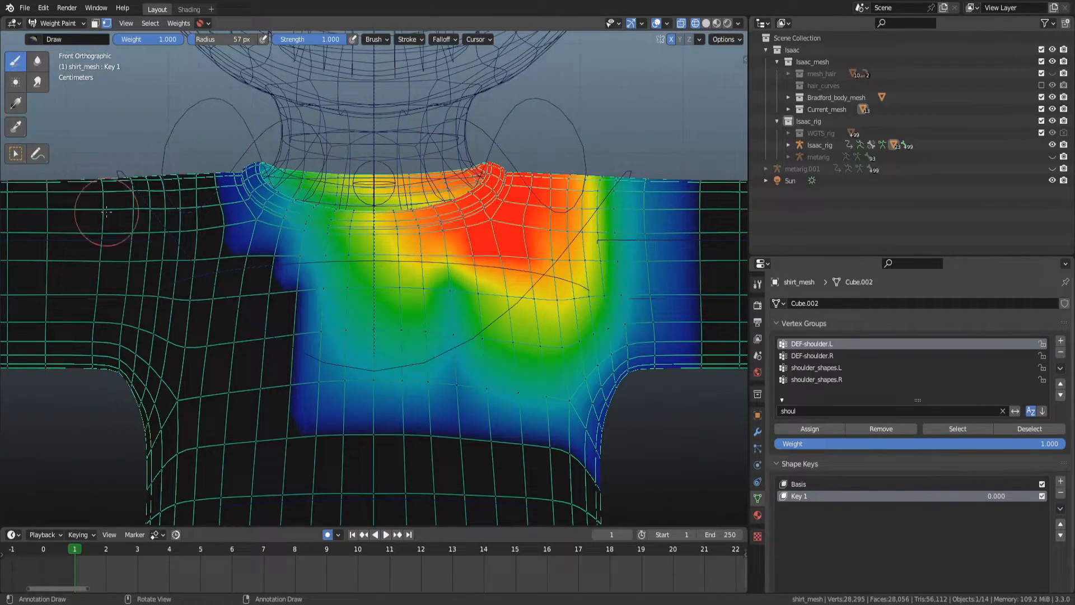
left_click(16, 154)
left_click_drag(211, 431, 367, 99)
key("ctrl+KP_1")
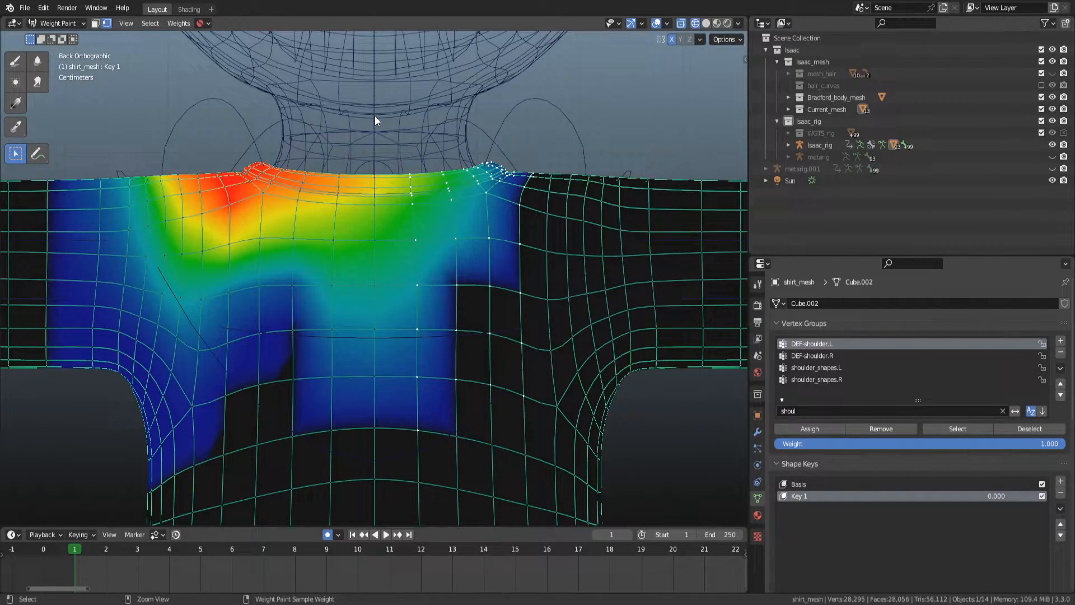
key("KP_1")
right_click(422, 187)
left_click_drag(404, 188, 309, 188)
key("shift+k")
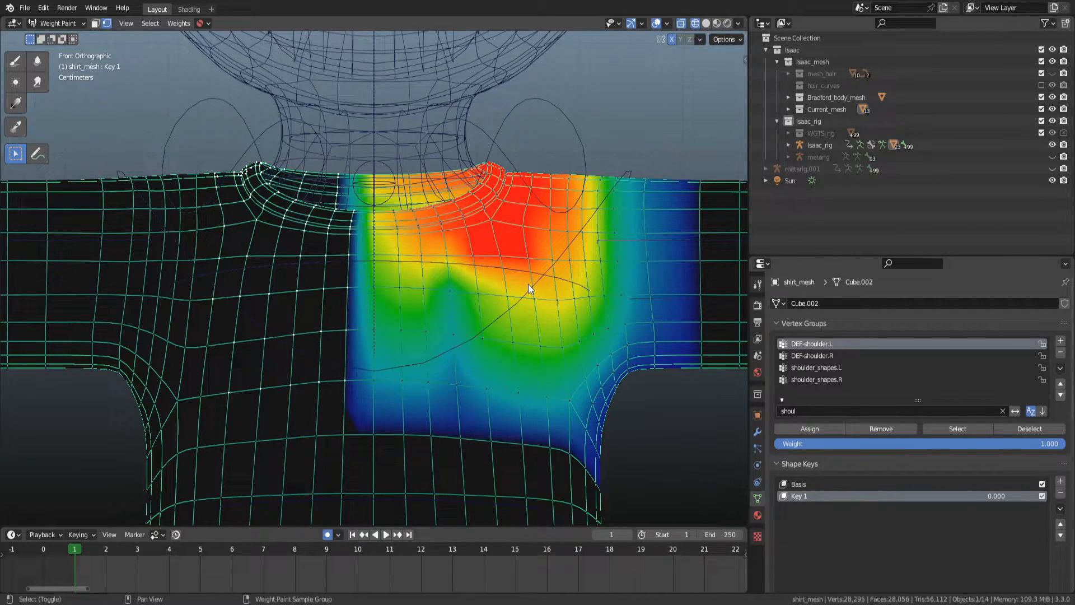
Normalize all vertex groups using the Deform Pose Bones subset with Lock Active on.
left_click(722, 39)
key("q")
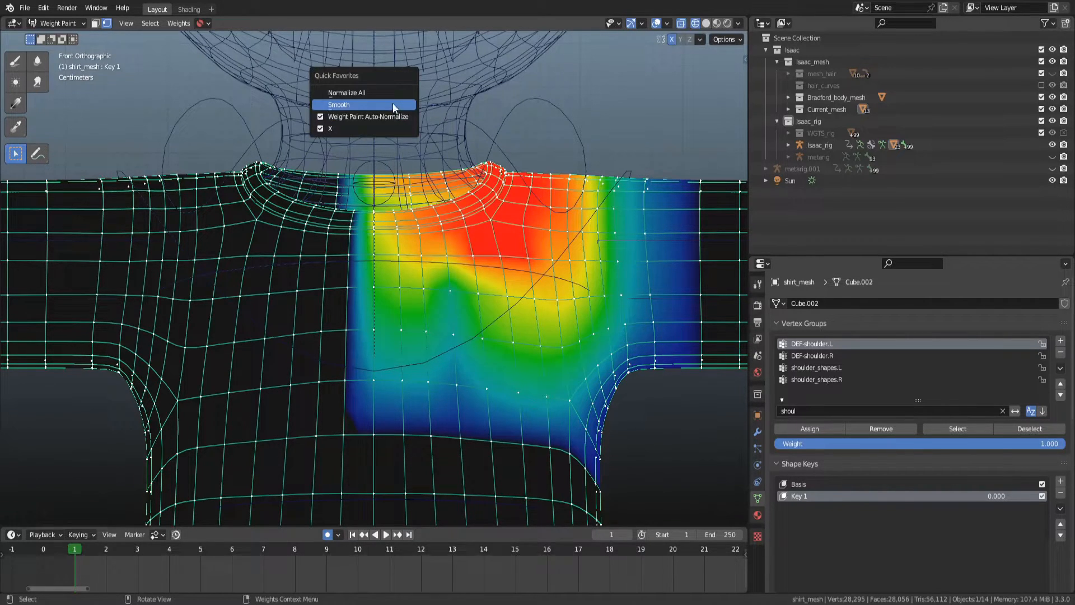
left_click(394, 93)
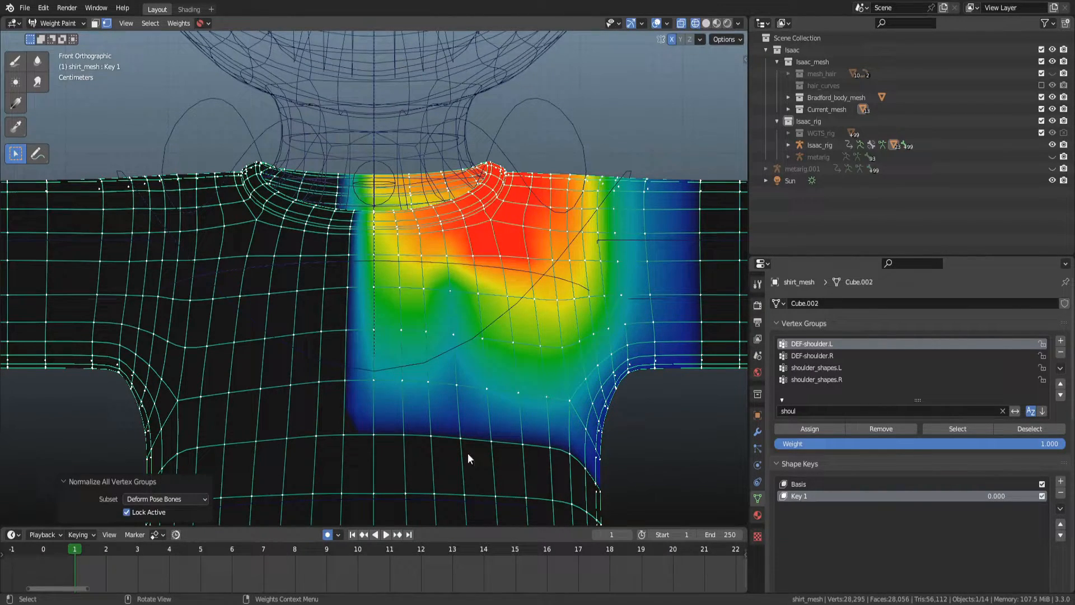
left_click(737, 38)
left_click(373, 94)
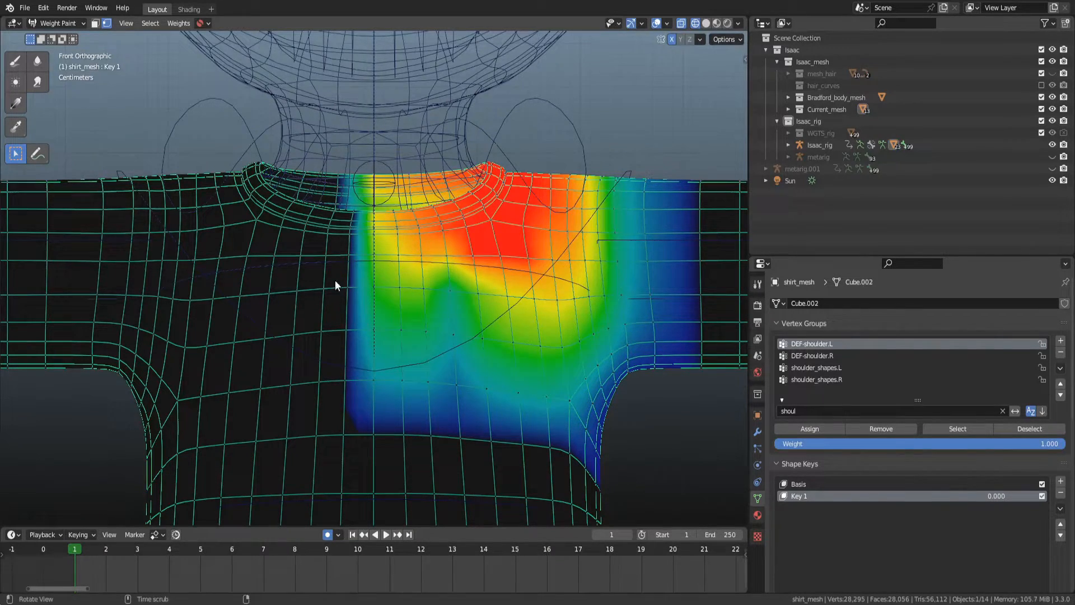
Scrub through the animation frames while comparing the DEF-shoulder.L and DEF-shoulder.R weights.
scroll(358, 278, "down", 4, "alt")
scroll(357, 277, "up", 2, "alt")
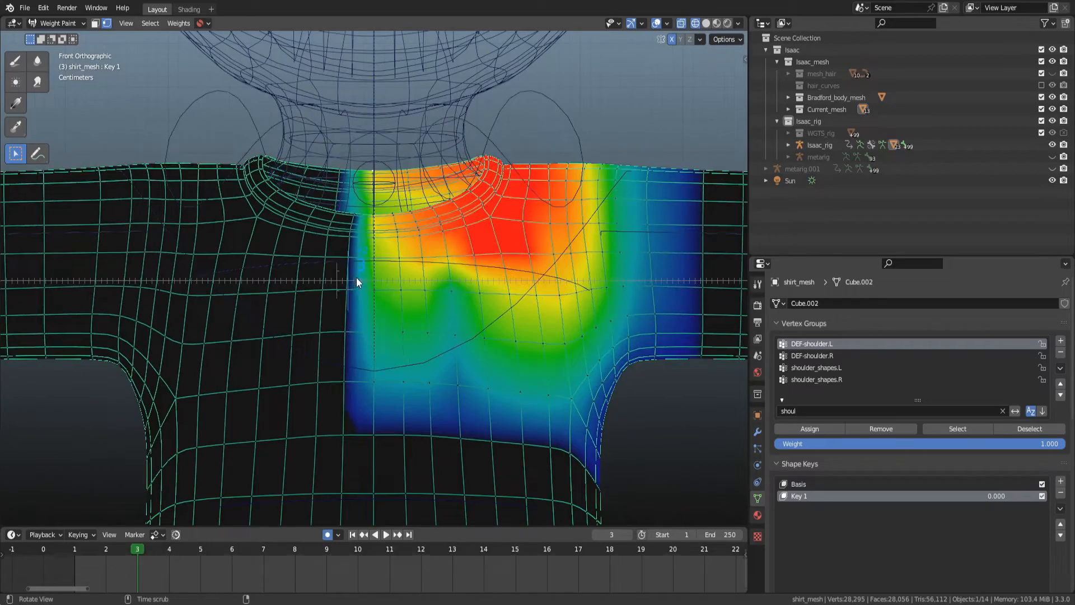
scroll(378, 281, "down", 7, "alt")
scroll(395, 283, "up", 3, "alt")
scroll(387, 283, "down", 4, "alt")
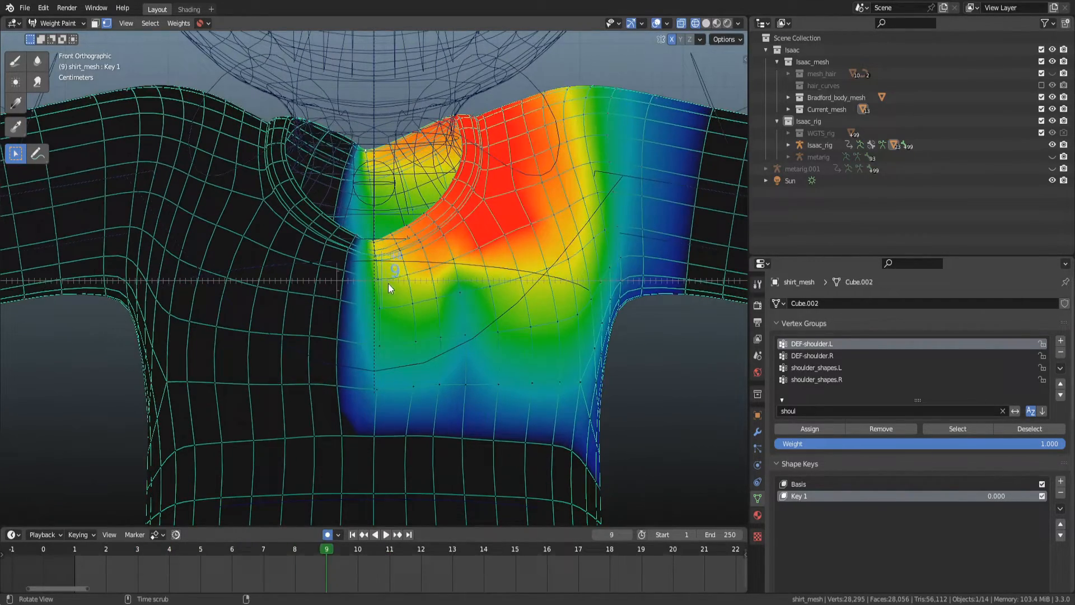
left_click(866, 357)
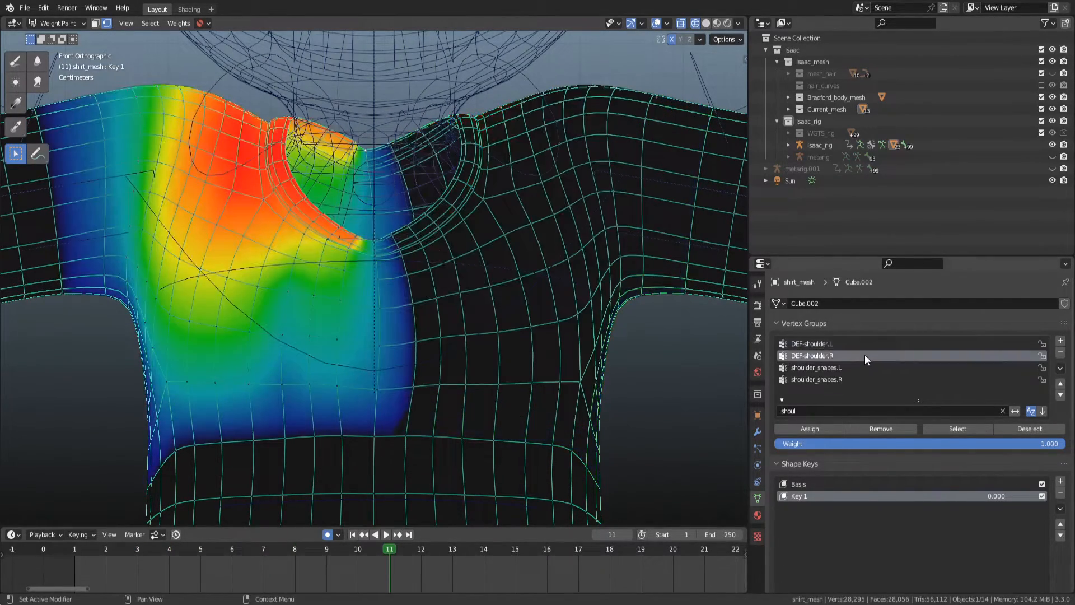
left_click(863, 347)
left_click(864, 352)
left_click(842, 345)
left_click(842, 352)
Inspect both shoulder groups' weights around the collar at different frames, leaving DEF-shoulder.R active.
middle_click_drag(374, 255, 409, 267, "alt")
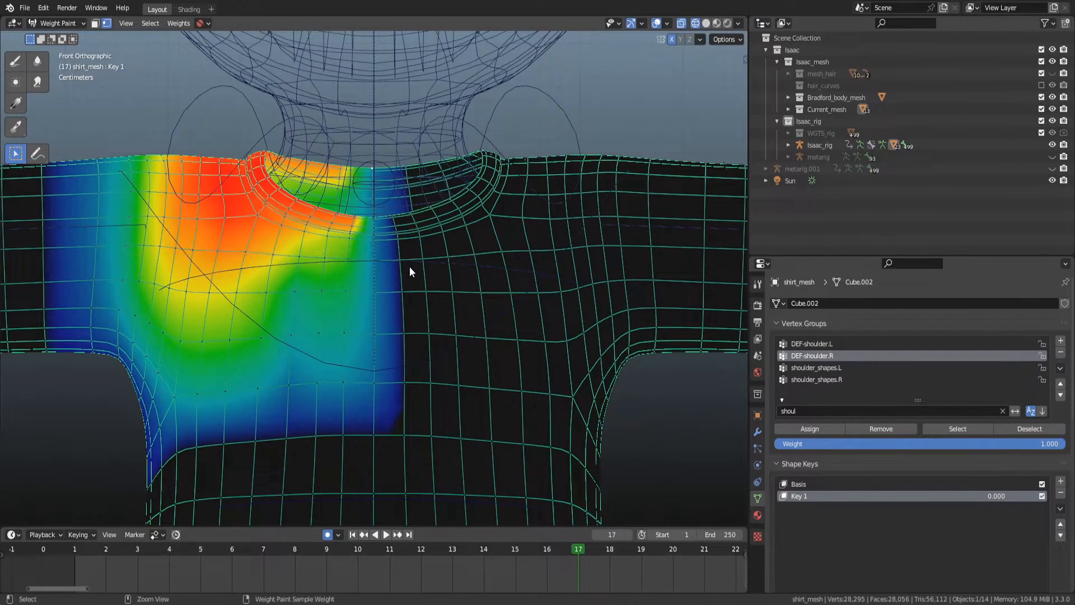
scroll(403, 243, "up", 1)
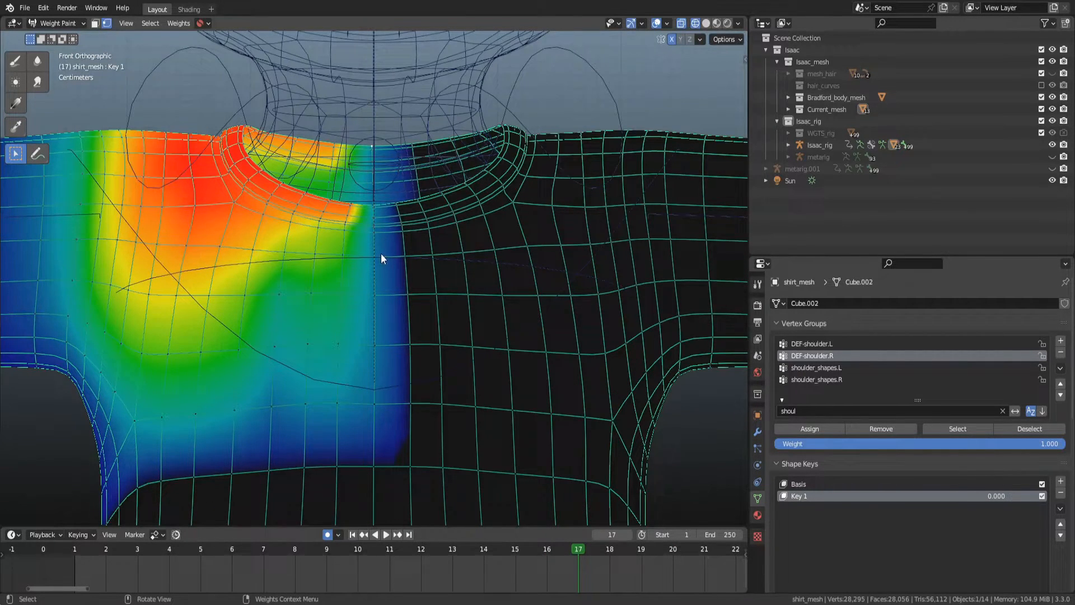
left_click_drag(368, 411, 382, 106)
left_click(811, 343)
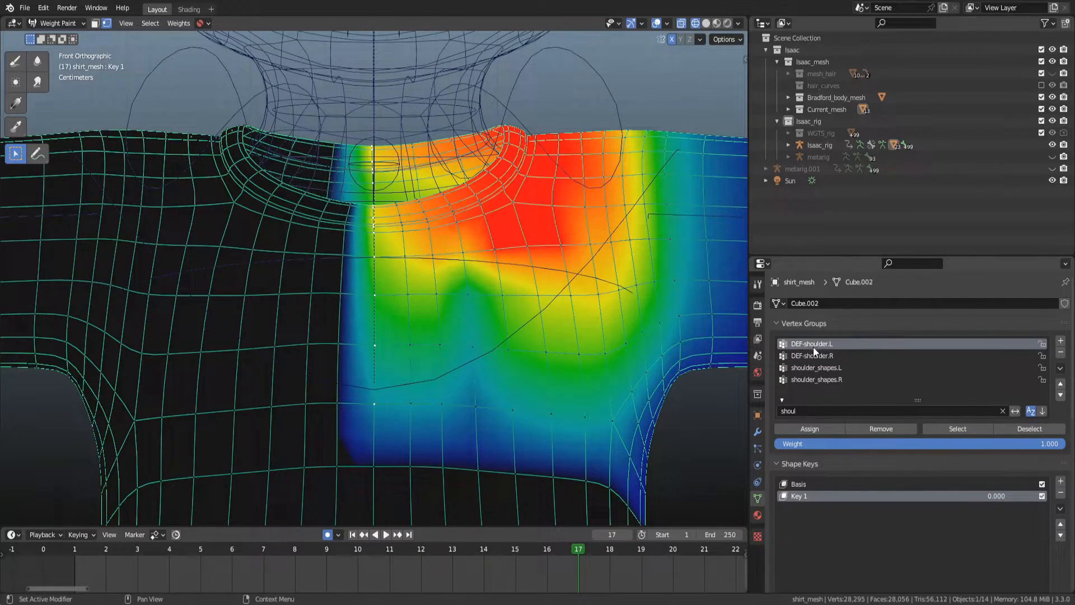
left_click(813, 356)
middle_click_drag(399, 247, 353, 242, "alt")
key("Left")
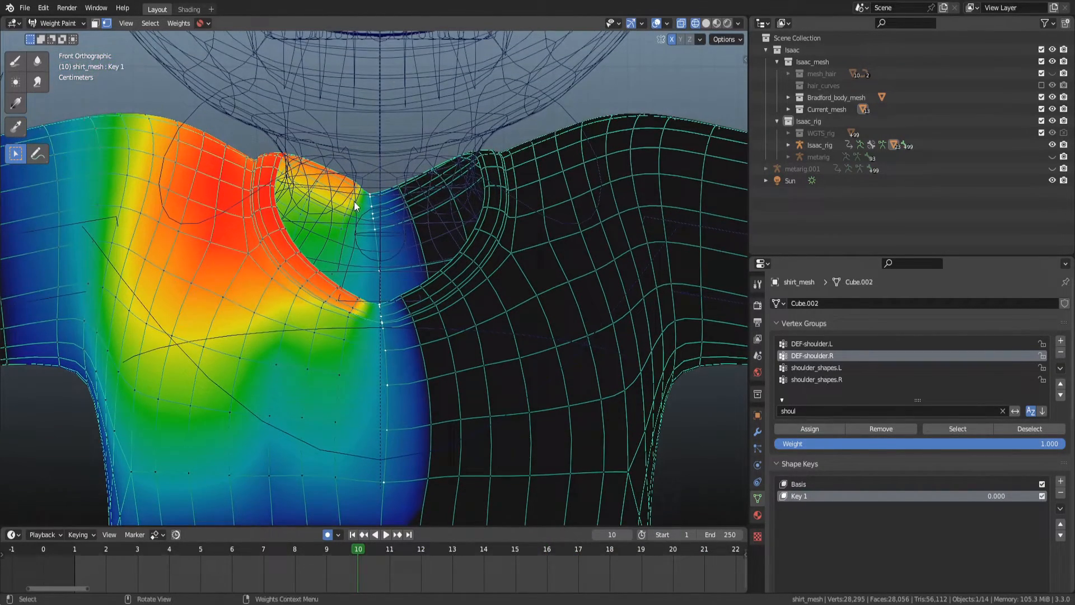
Smooth the DEF-shoulder.R weights with factor 1.000, 13 iterations and expand 0.280.
key("q")
left_click(344, 215)
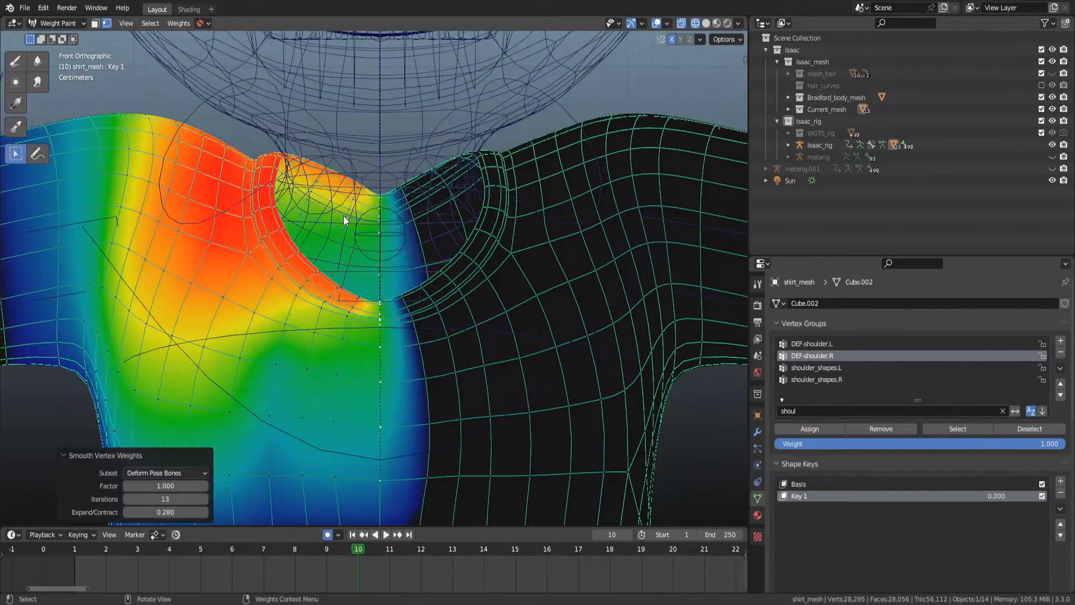
left_click_drag(168, 486, 182, 486)
scroll(410, 318, "up", 9, "alt")
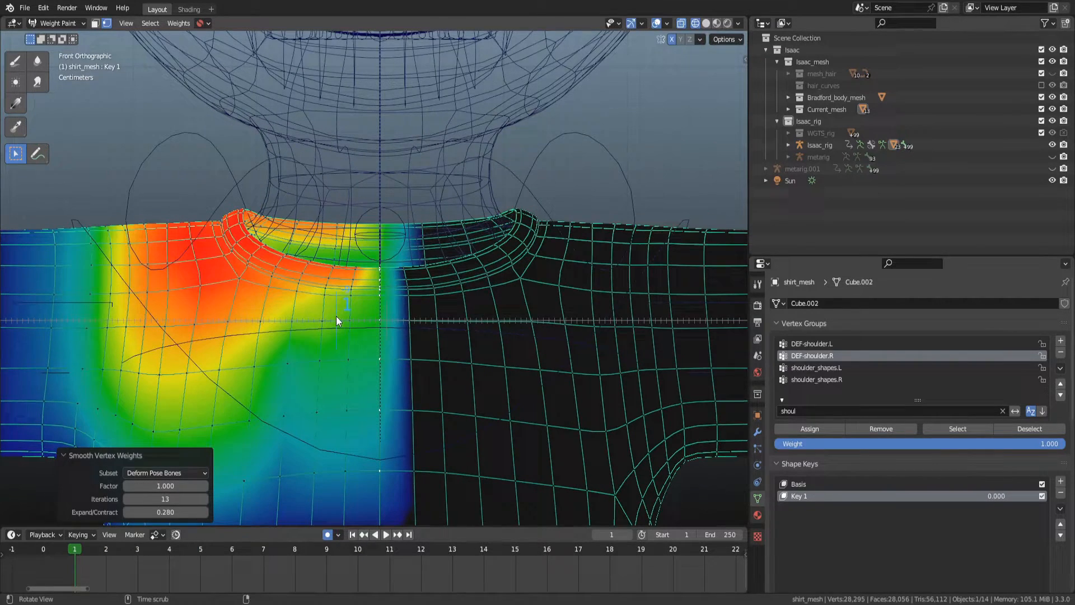
Orbit around the shirt to inspect the DEF-shoulder.R weights over the shoulder and back.
left_click_drag(336, 422, 416, 180)
middle_click_drag(367, 281, 416, 236)
left_click_drag(416, 236, 395, 266, "alt")
scroll(375, 314, "up", 2)
mouse_move(375, 314)
left_mouse_down("alt")
mouse_move(359, 285)
mouse_move(350, 84)
left_mouse_up("alt")
left_click_drag(311, 80, 333, 129, "alt+shift")
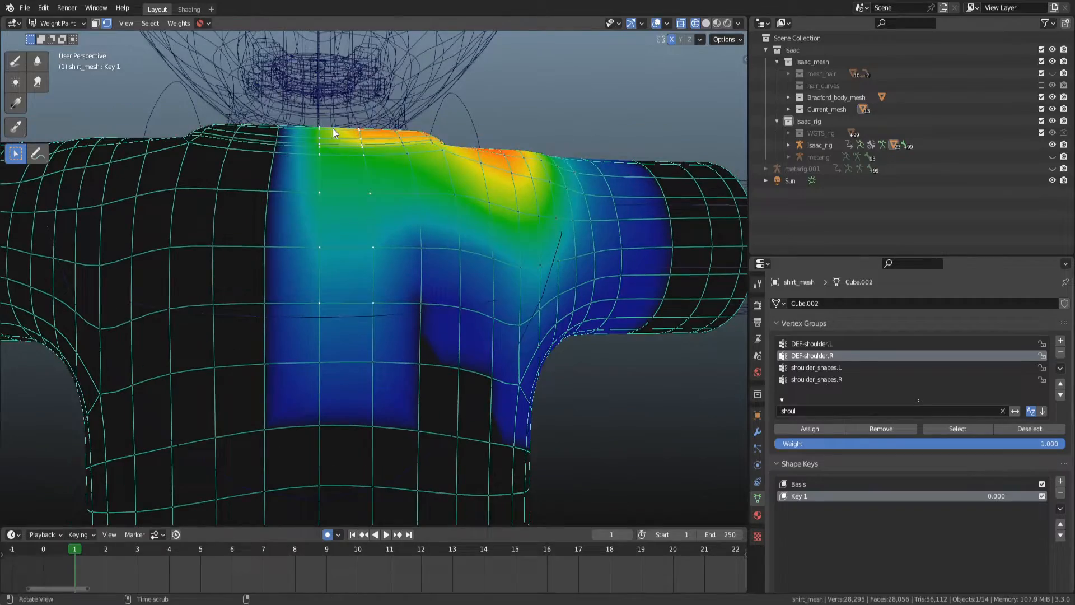
Turn off X-ray and deselect all shirt vertices.
key("shift+z")
left_click_drag(255, 306, 295, 119, "shift")
left_click_drag(271, 176, 388, 181, "alt")
scroll(388, 180, "up", 4)
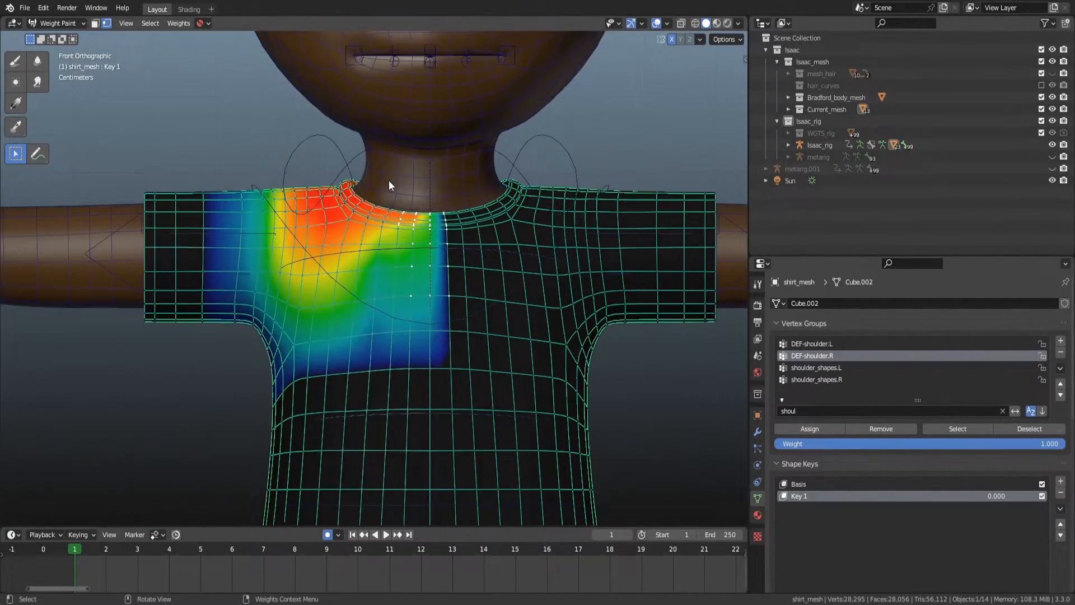
left_click_drag(479, 209, 472, 227, "alt+shift")
key("alt+a")
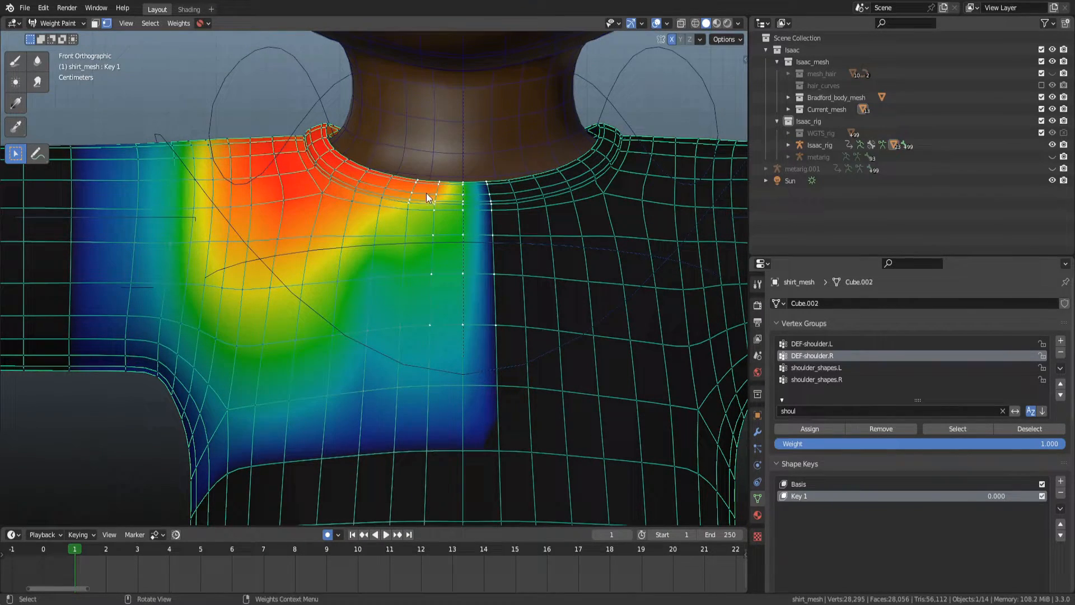
Inspect the DEF-shoulder.R weights at the collar from front and perspective views in wireframe.
left_click_drag(387, 226, 423, 141)
mouse_move(407, 210)
middle_mouse_down()
mouse_move(421, 161)
mouse_move(408, 213)
mouse_move(394, 218)
middle_mouse_up()
key("KP_1")
scroll(394, 219, "up", 2)
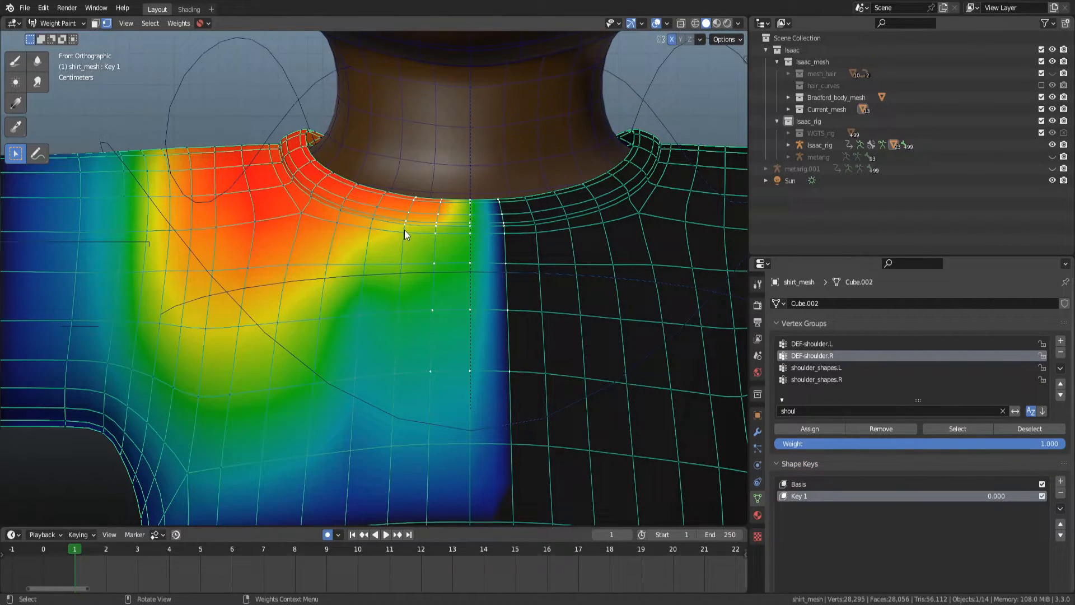
key("f")
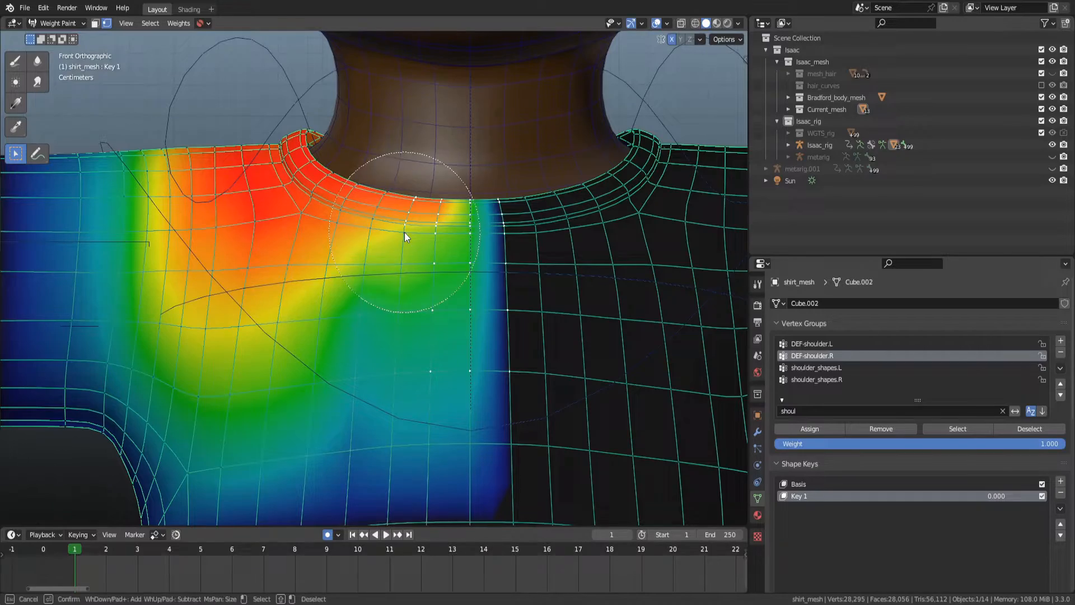
key("Escape")
key("z")
left_click(312, 204)
middle_click_drag(429, 207, 405, 267, "shift")
scroll(402, 247, "down", 2)
Switch to the Draw brush at weight 0.000 and paint a short stroke on the inner collar.
key("d")
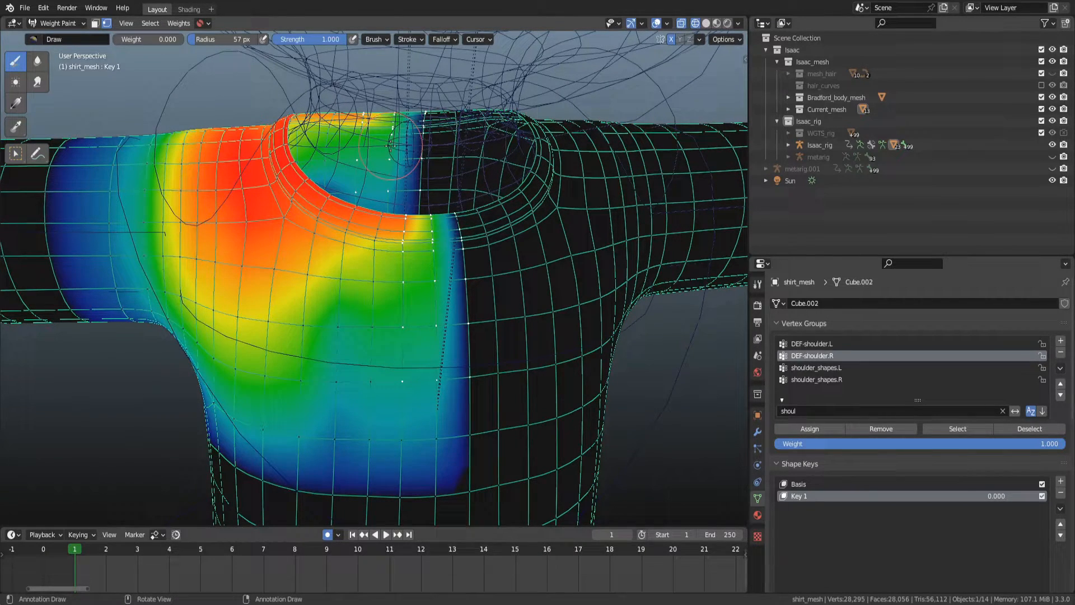
key("f")
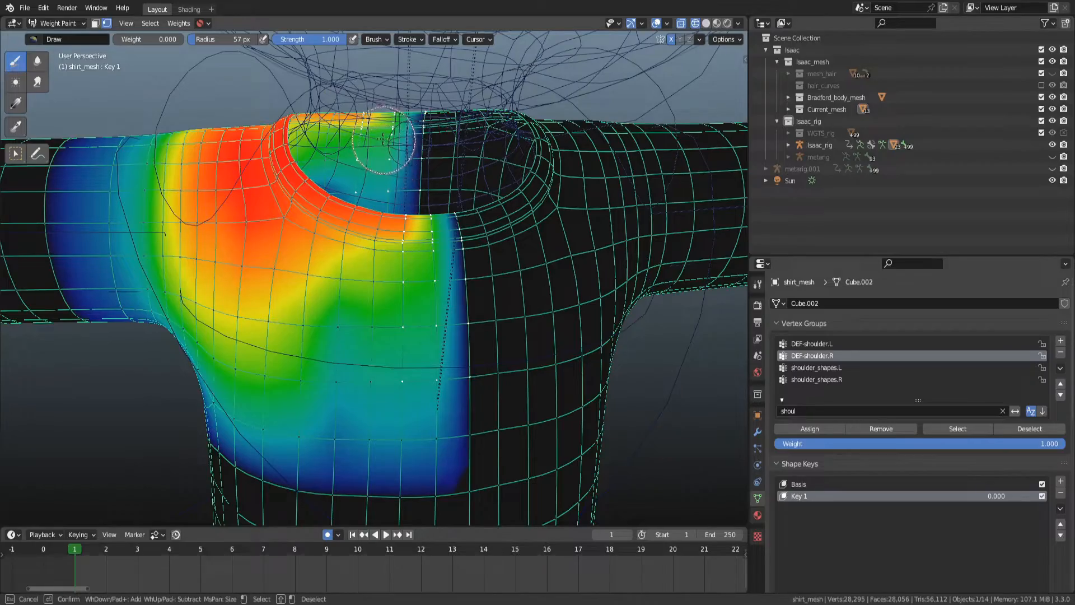
key("Escape")
middle_click_drag(404, 144, 395, 164)
key("KP_1")
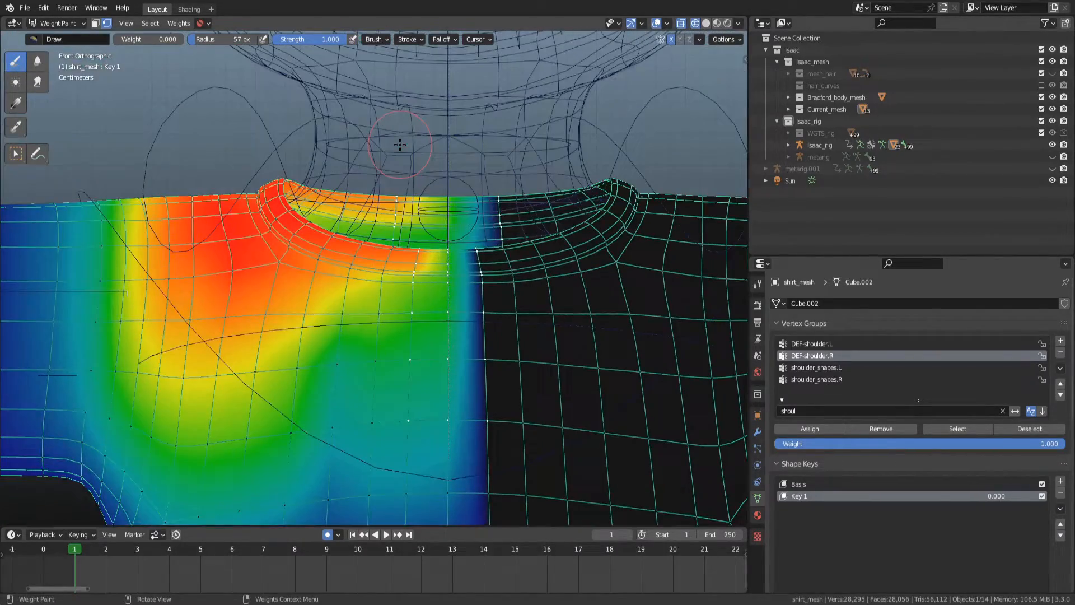
Smooth the DEF-shoulder.R weights with 10 iterations, scrub the timeline, and undo the smoothing.
scroll(453, 202, "up", 3)
right_click(452, 228)
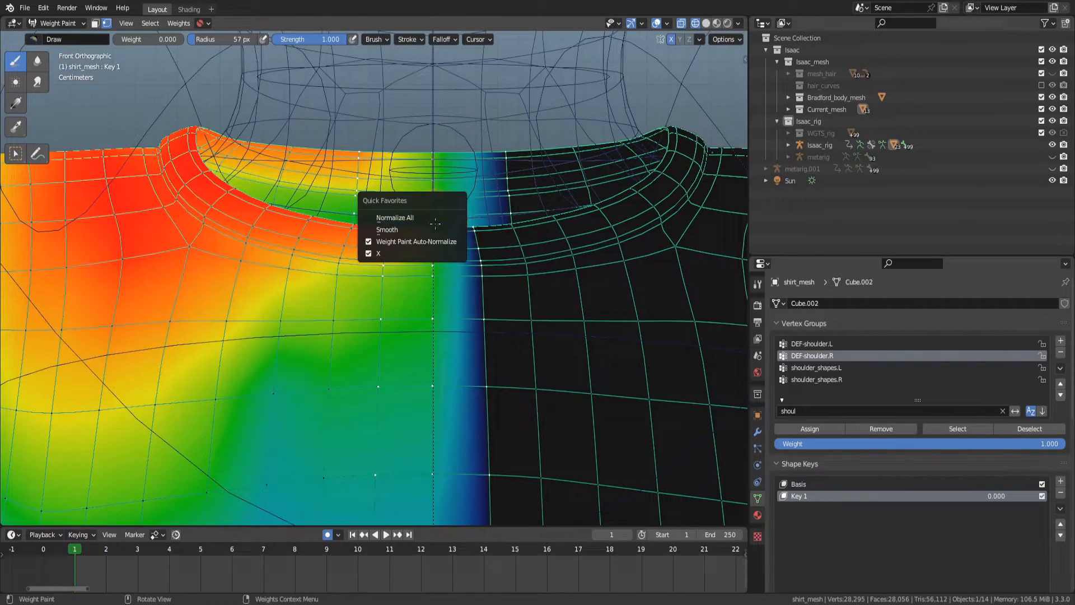
left_click(442, 228)
scroll(443, 343, "down", 2)
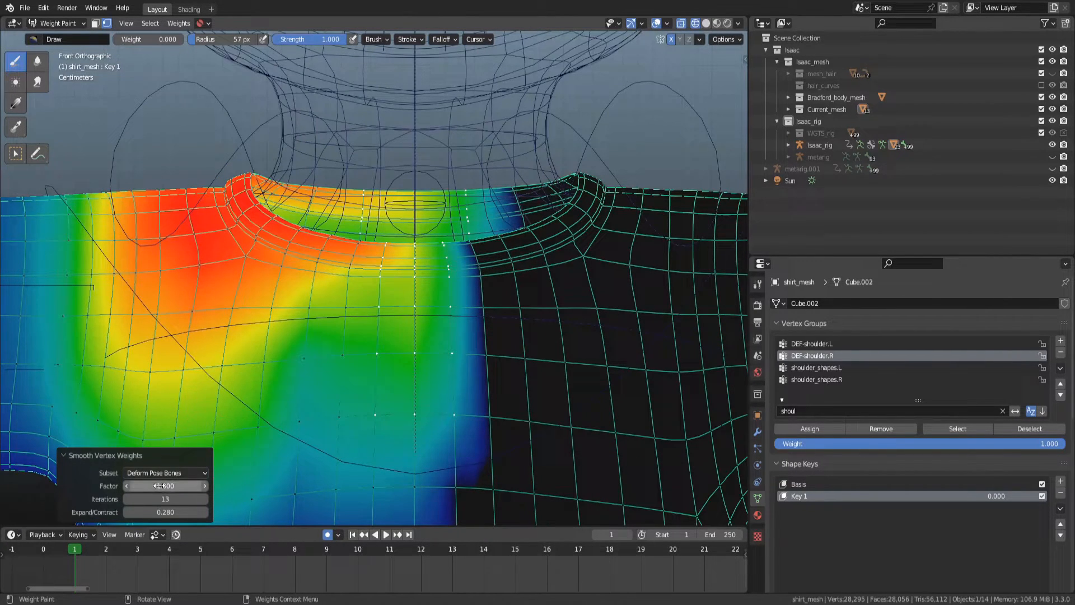
mouse_move(184, 498)
left_mouse_down()
mouse_move(171, 498)
mouse_move(182, 494)
left_mouse_up()
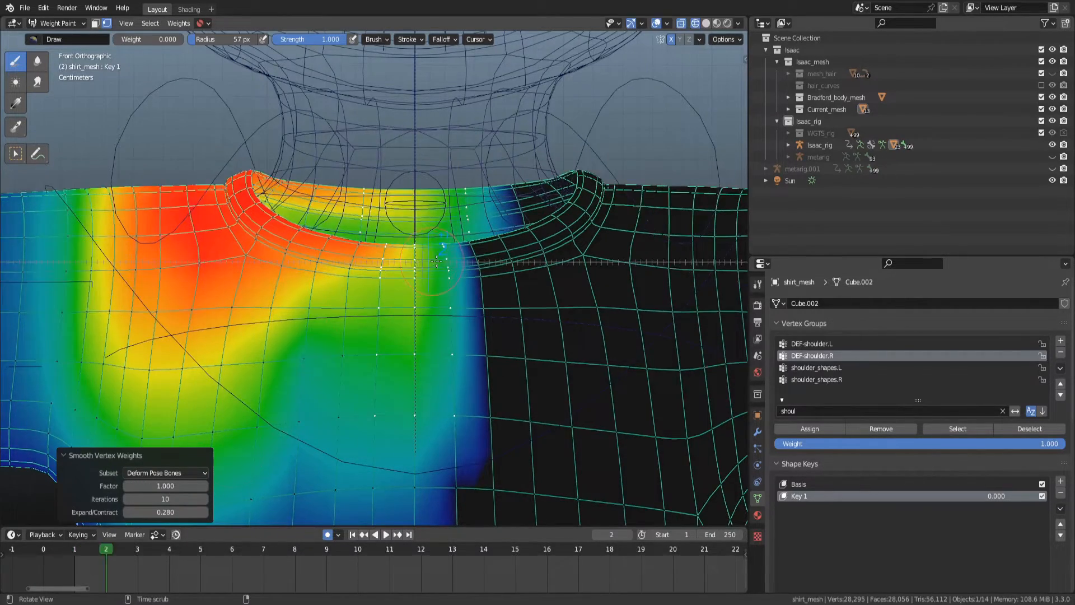
scroll(473, 267, "down", 8, "alt")
scroll(473, 268, "up", 5, "alt")
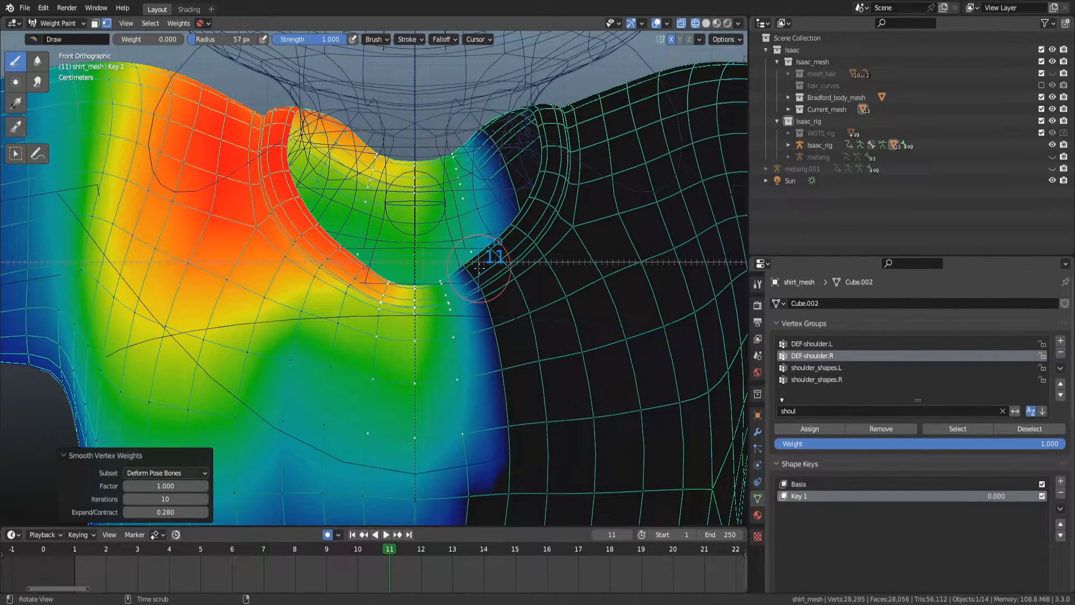
scroll(437, 255, "up", 3, "alt")
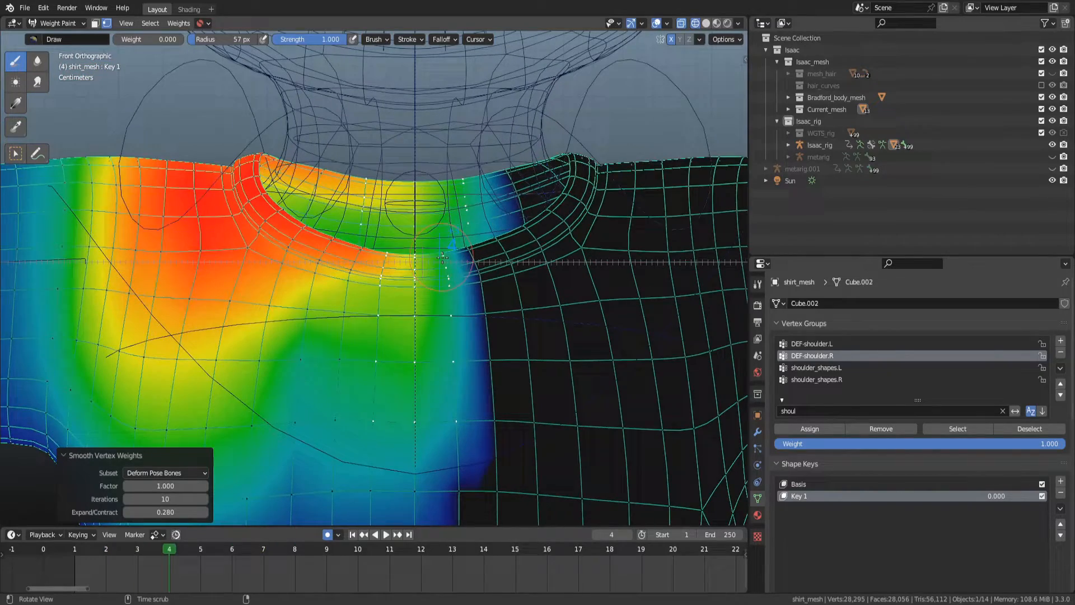
key("ctrl+z")
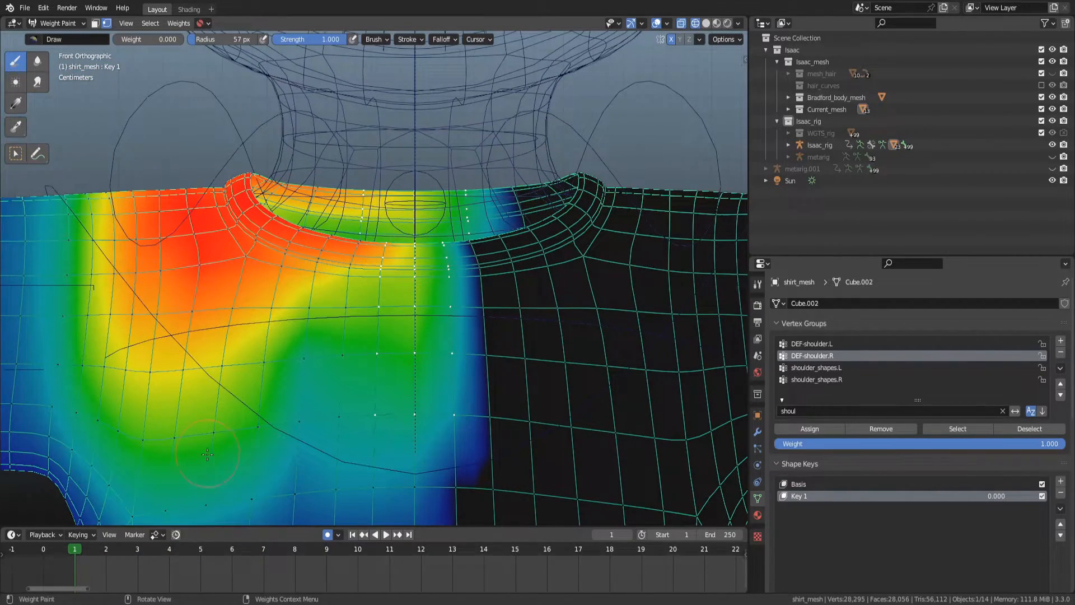
Undo the two previous weight strokes and repaint a short zero-weight stroke at the front collar centre.
scroll(304, 347, "down", 7, "alt")
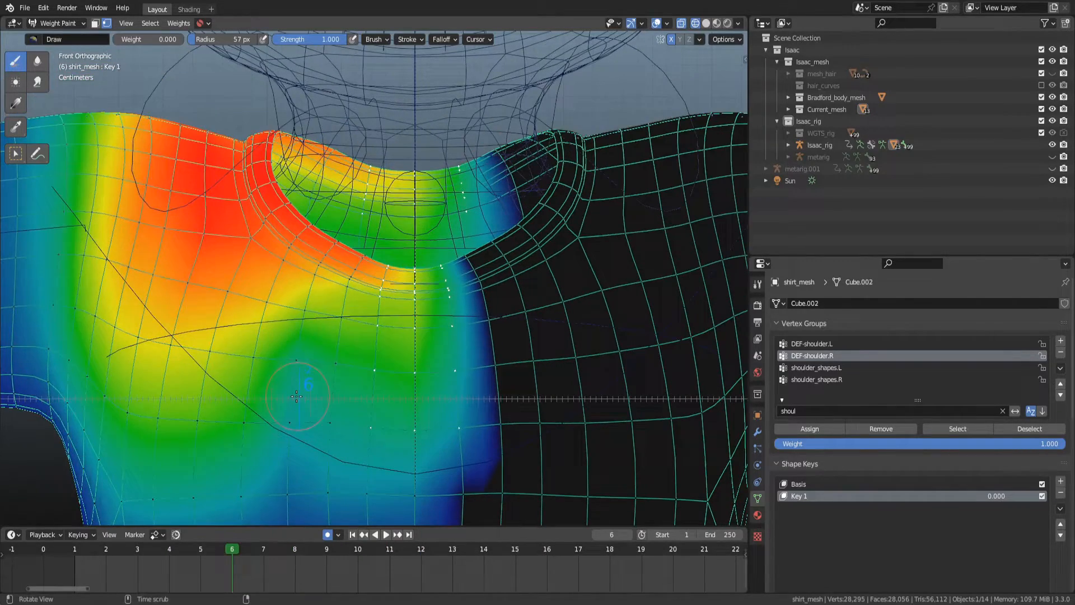
key("ctrl+z")
key("ctrl+z")
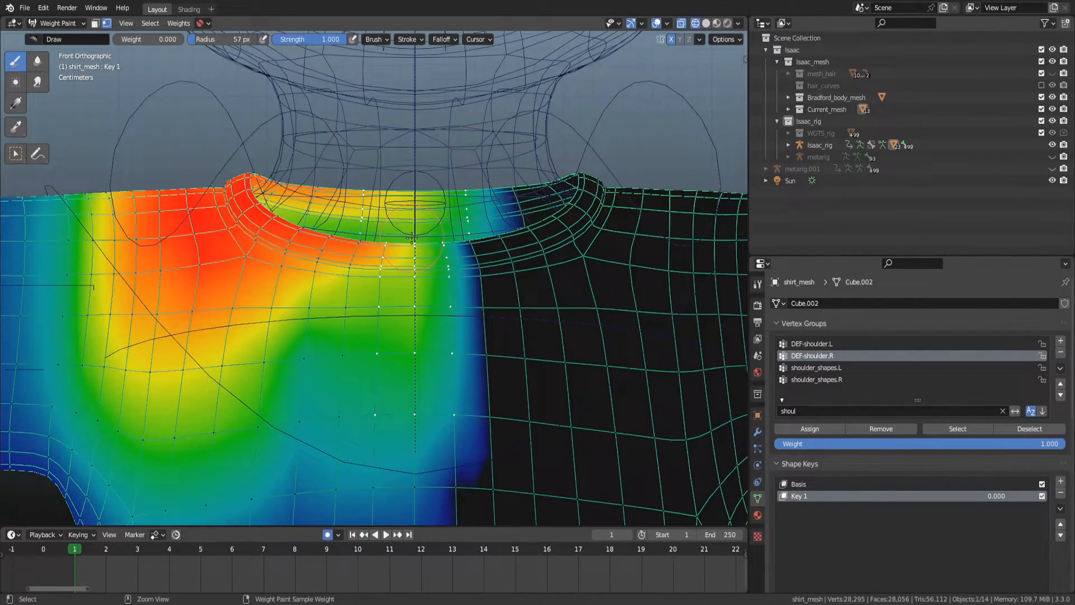
mouse_move(411, 240)
middle_mouse_down("alt")
mouse_move(442, 241)
mouse_move(405, 250)
mouse_move(448, 248)
mouse_move(427, 246)
middle_mouse_up("alt")
Smooth the DEF-shoulder.R weights with 2 iterations and an Expand/Contract of -0.230.
key("w")
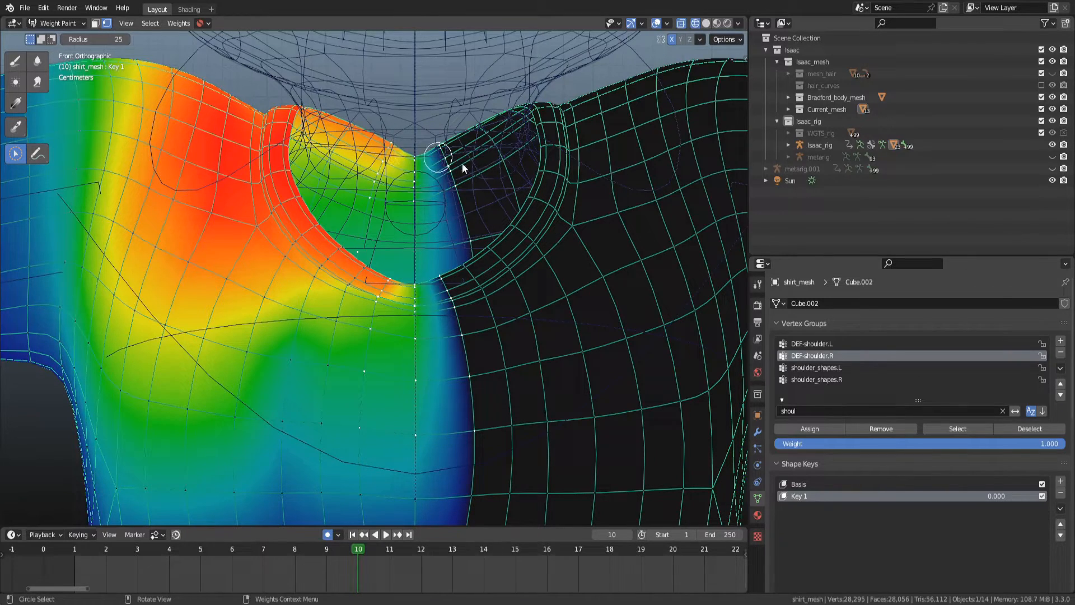
left_click(808, 344)
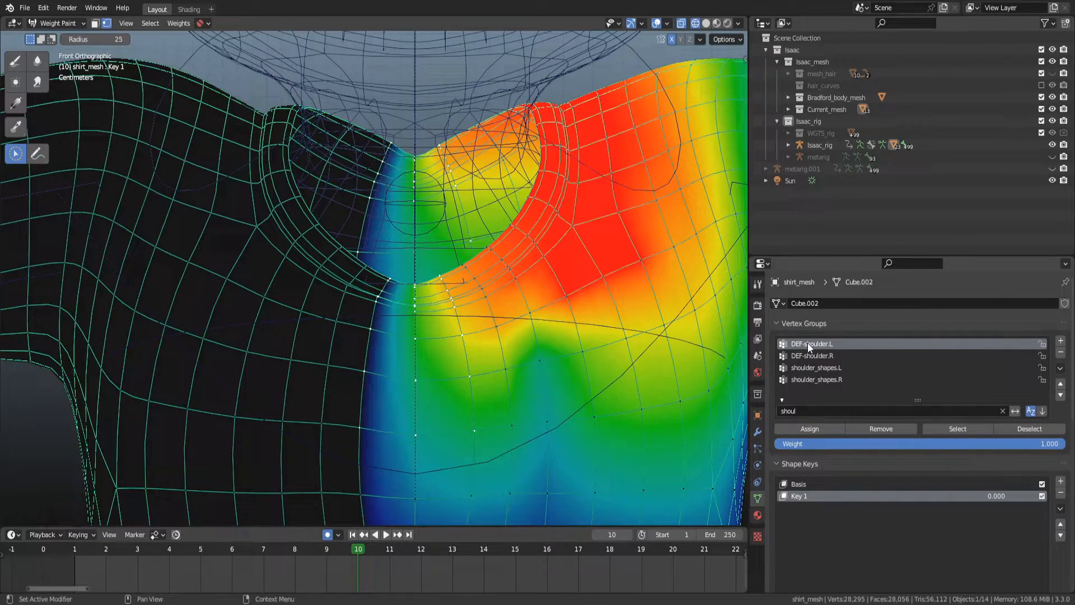
left_click(808, 353)
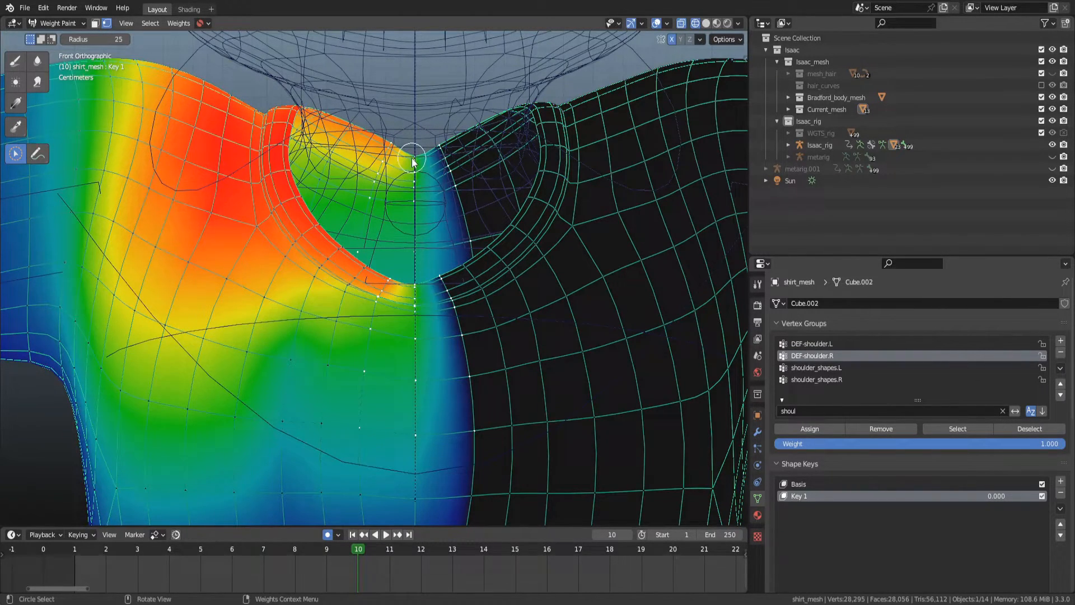
right_click(425, 193)
left_click(426, 192)
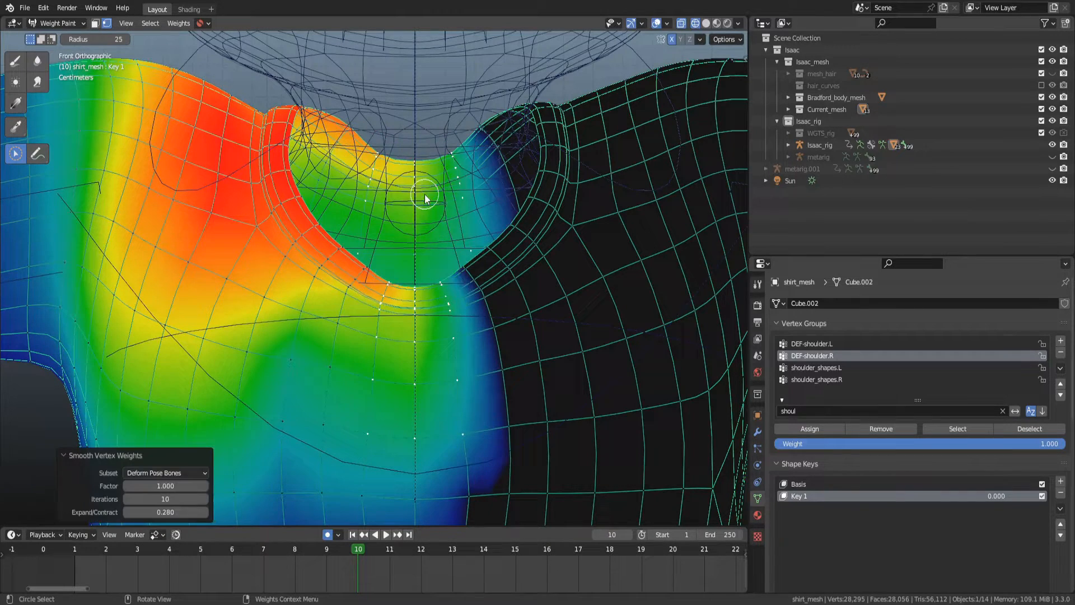
left_click_drag(180, 500, 140, 512)
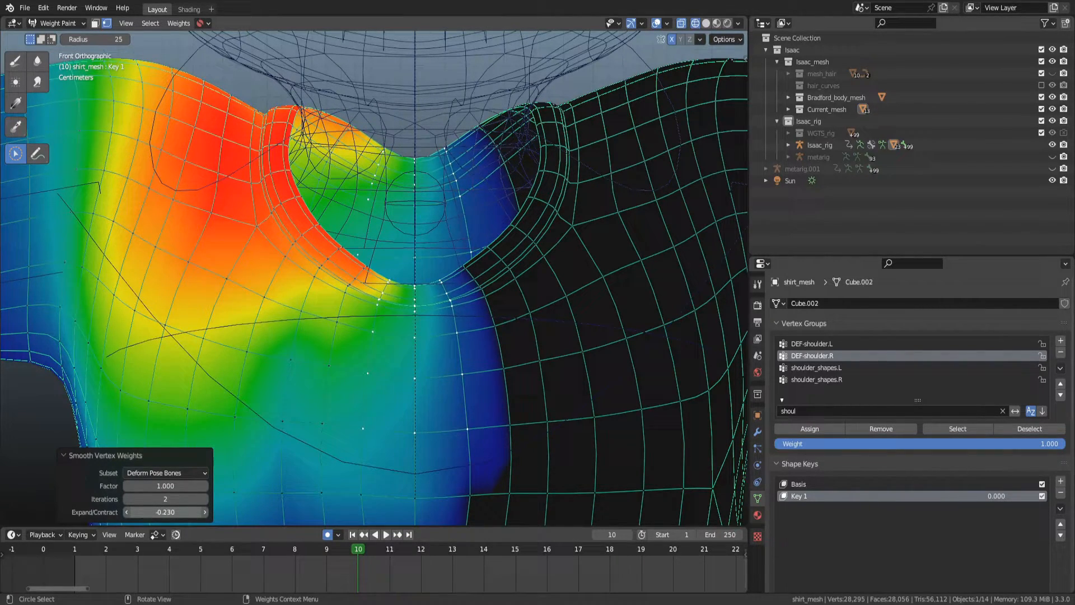
Switch to the rig's pose mode in solid shading and test-rotate the right shoulder bone.
scroll(393, 257, "up", 9, "alt")
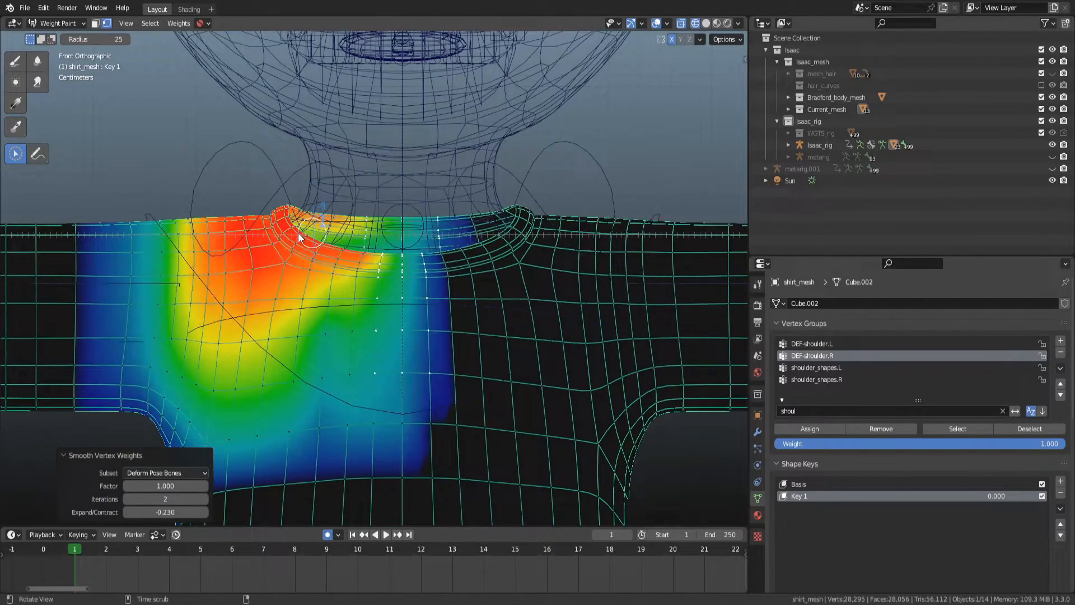
key("ctrl+Tab")
left_click(206, 175)
left_click(208, 148)
key("ctrl+Tab")
key("z")
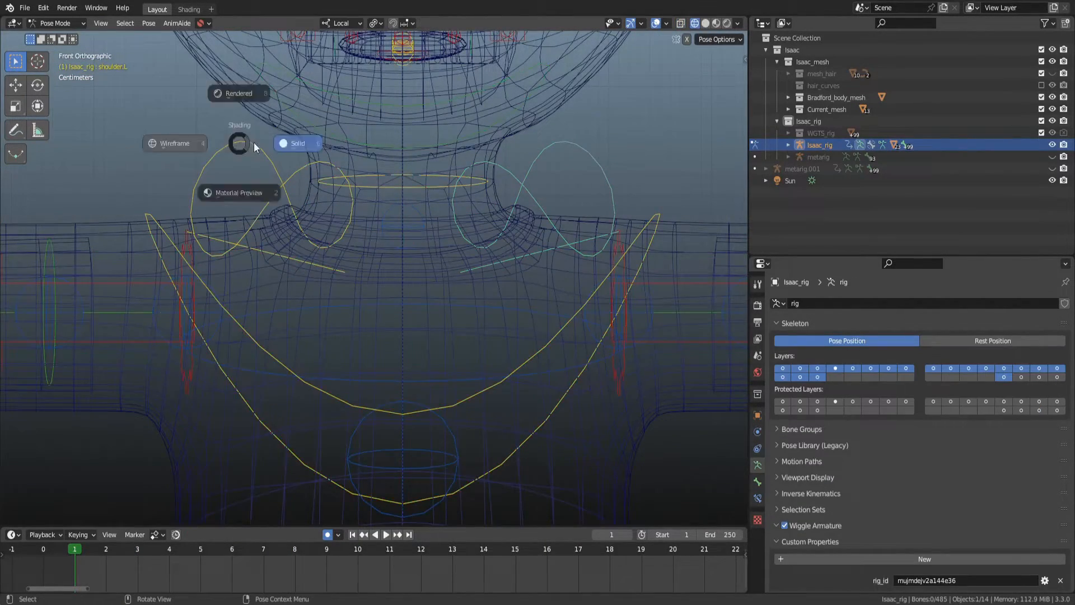
left_click(274, 143)
left_click(307, 163)
key("r")
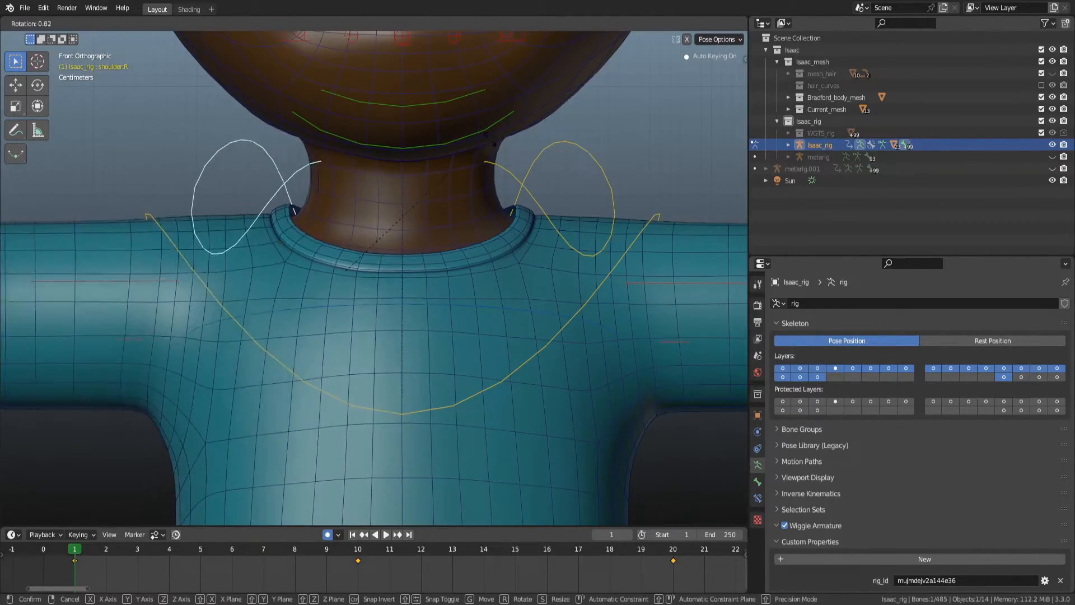
right_click(535, 230)
Return to wireframe, unhide the metarig and enter its edit mode.
key("z")
left_click(395, 230)
mouse_move(374, 242)
middle_mouse_down()
mouse_move(371, 255)
mouse_move(390, 276)
mouse_move(422, 280)
mouse_move(387, 277)
middle_mouse_up()
scroll(400, 251, "up", 1)
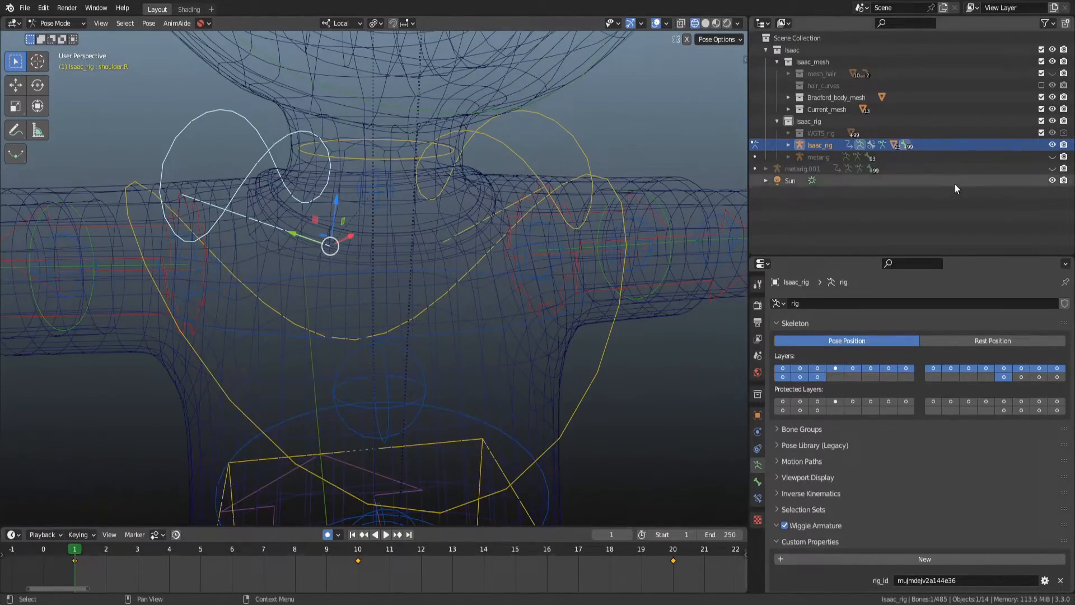
left_click(812, 156)
left_click(1052, 157)
scroll(378, 215, "up", 1)
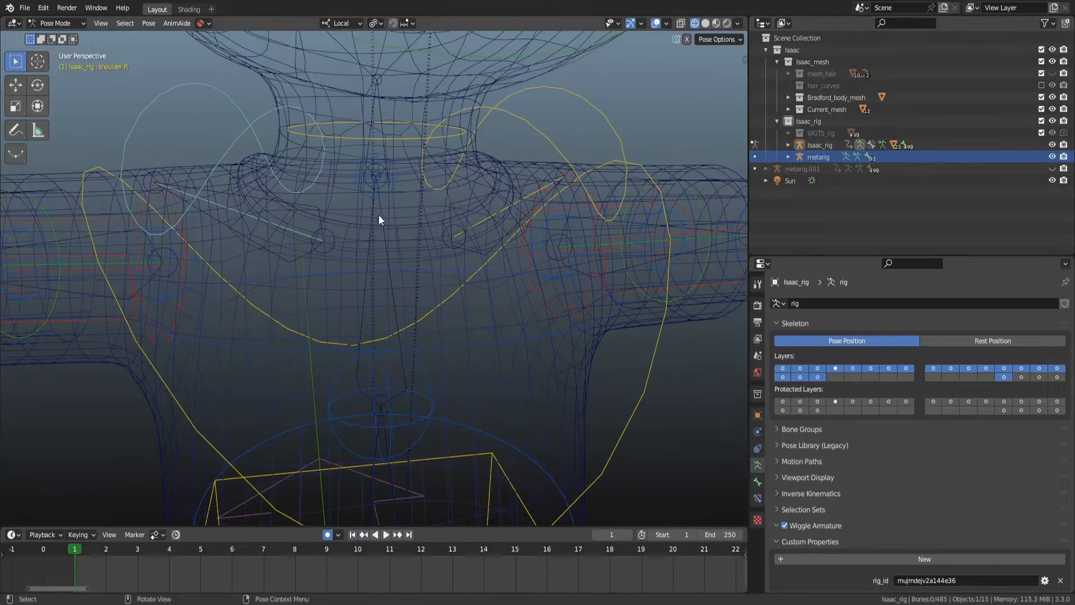
key("ctrl+Tab")
left_click(281, 261)
left_click(289, 262)
key("Tab")
Reposition the metarig's shoulder bones near the neck, moving them about 0.0047 m along X in Normal orientation.
left_click(335, 253)
key("comma")
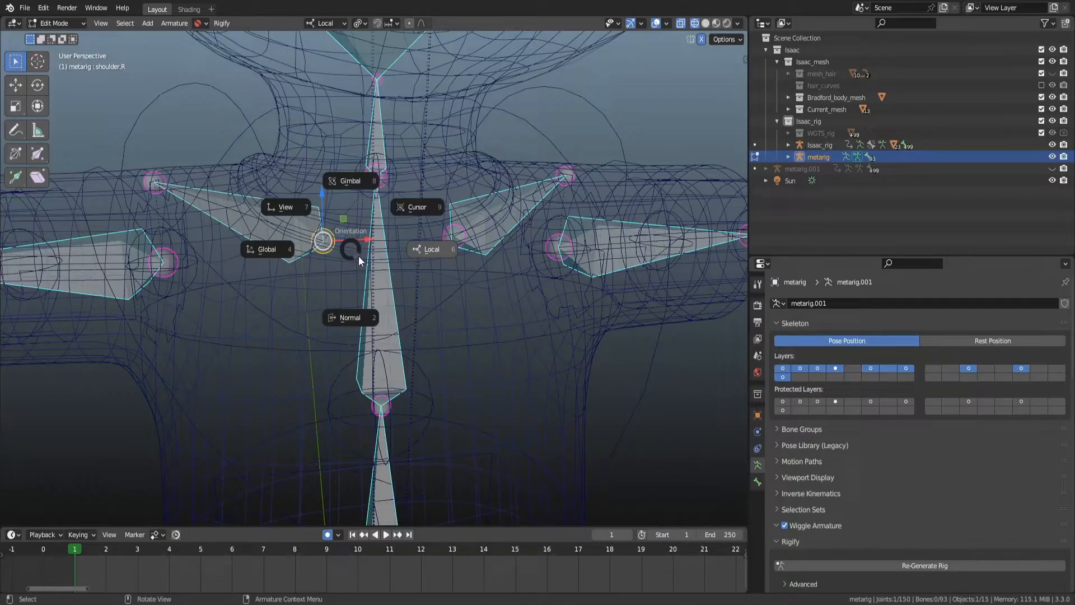
left_click(354, 321)
middle_click_drag(352, 286, 319, 273)
left_click_drag(277, 231, 324, 248)
key("z")
left_click(408, 250)
mouse_move(470, 252)
middle_mouse_down()
mouse_move(392, 256)
mouse_move(492, 254)
mouse_move(377, 255)
mouse_move(405, 212)
mouse_move(378, 195)
mouse_move(502, 269)
middle_mouse_up()
key("z")
left_click(387, 260)
left_click_drag(507, 289, 512, 295)
middle_click_drag(476, 280, 565, 241)
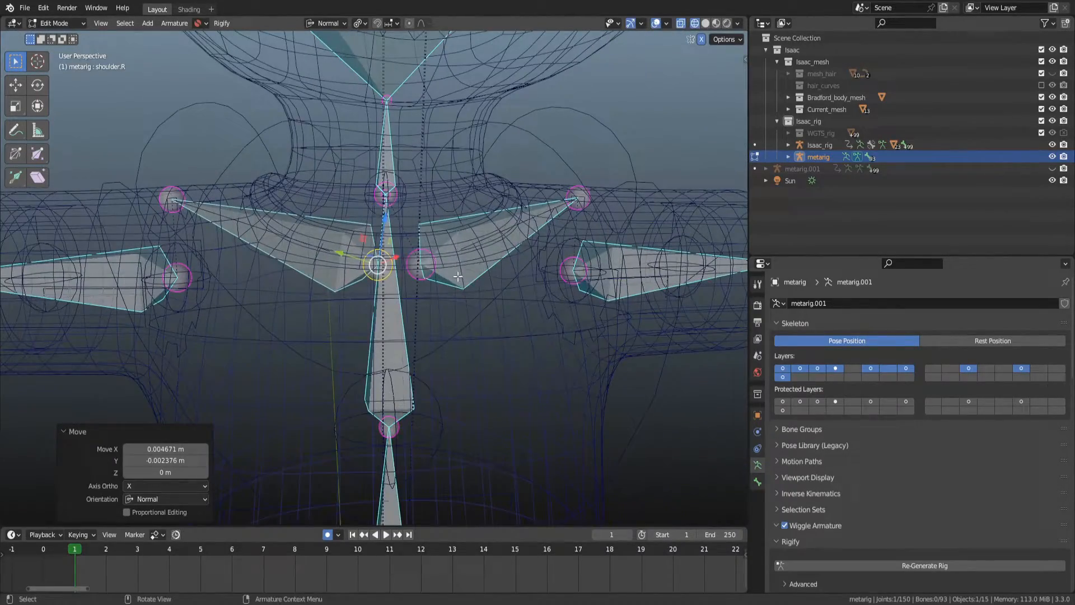
key("g")
left_click(420, 283)
Return to front view, leave edit mode and regenerate the rig from the metarig.
key("KP_1")
scroll(379, 328, "down", 4)
scroll(374, 291, "up", 4)
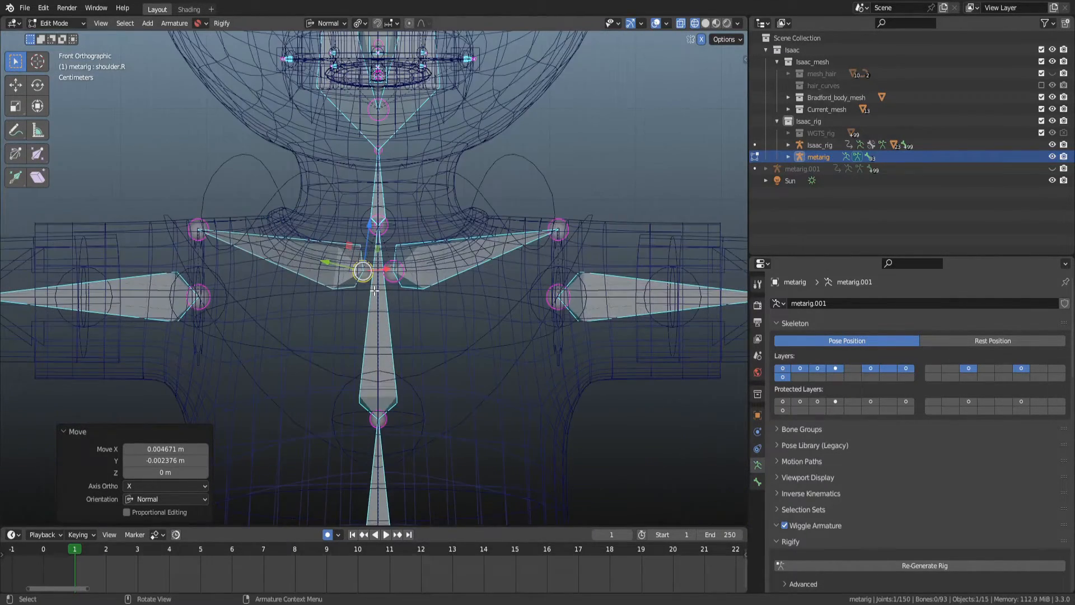
key("Tab")
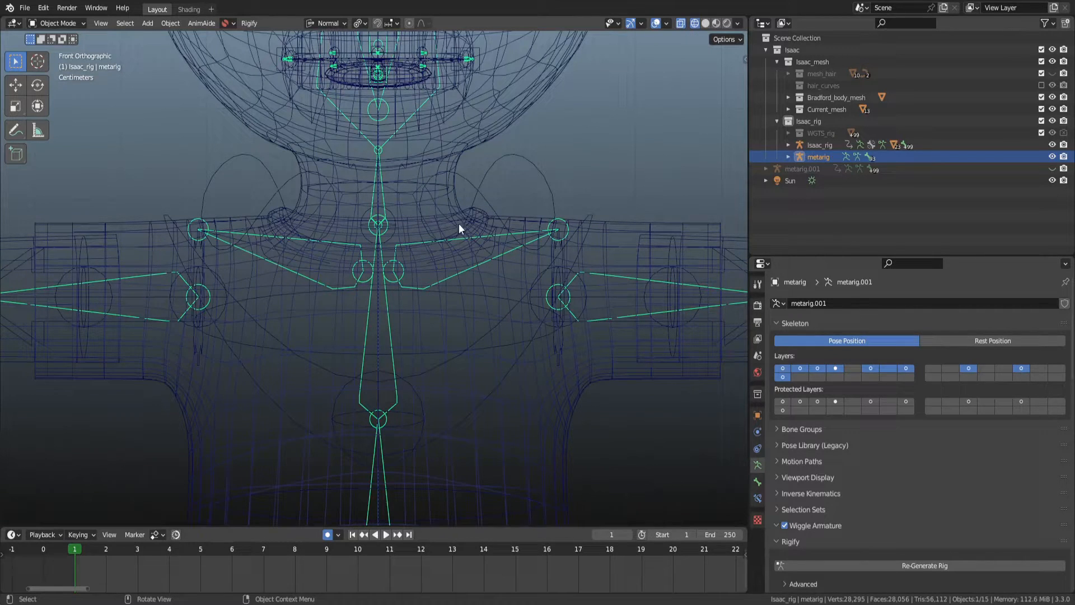
left_click(881, 565)
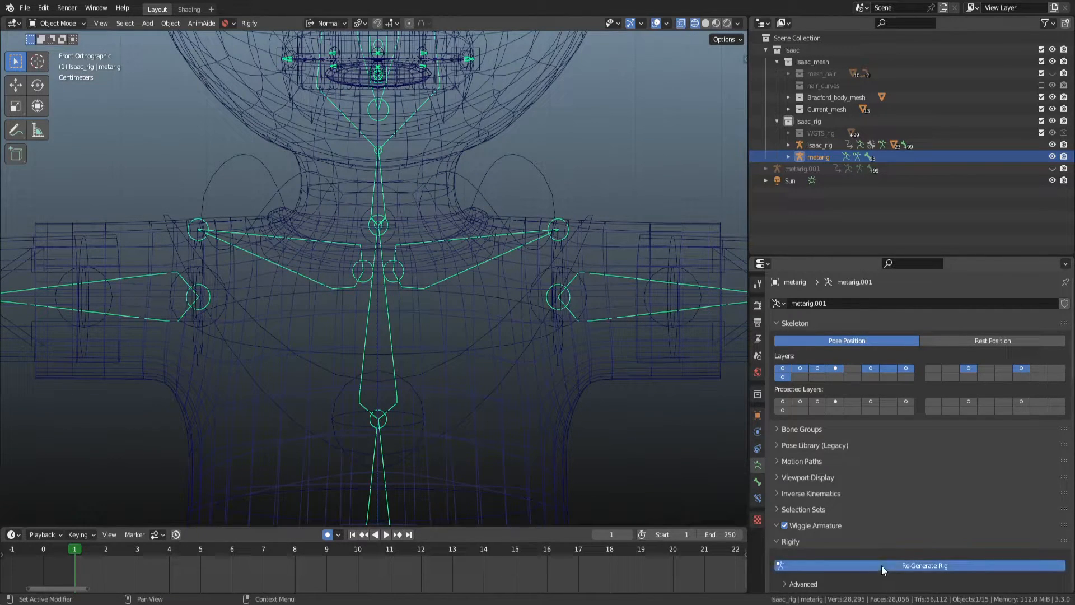
Select the right shoulder bone in pose mode and rotate it along its normal X axis.
key("ctrl+Tab")
left_click(304, 178)
key("shift+z")
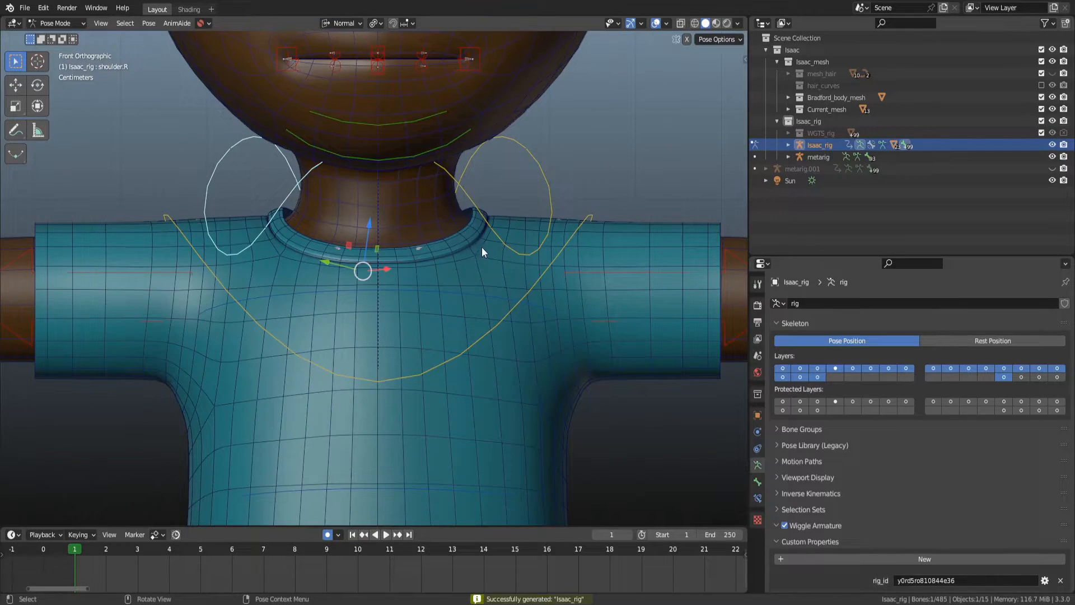
key("r")
key("x")
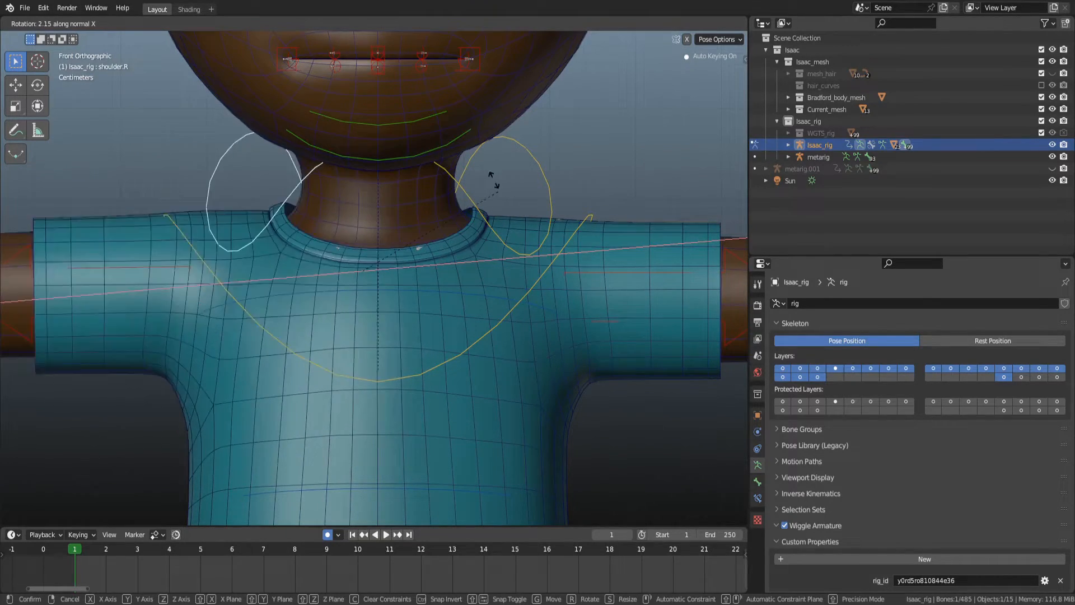
left_click(503, 207)
Select both shoulder bones and insert location, rotation and scale keyframes at frame 1.
key("shift+z")
key("r")
right_click(356, 314)
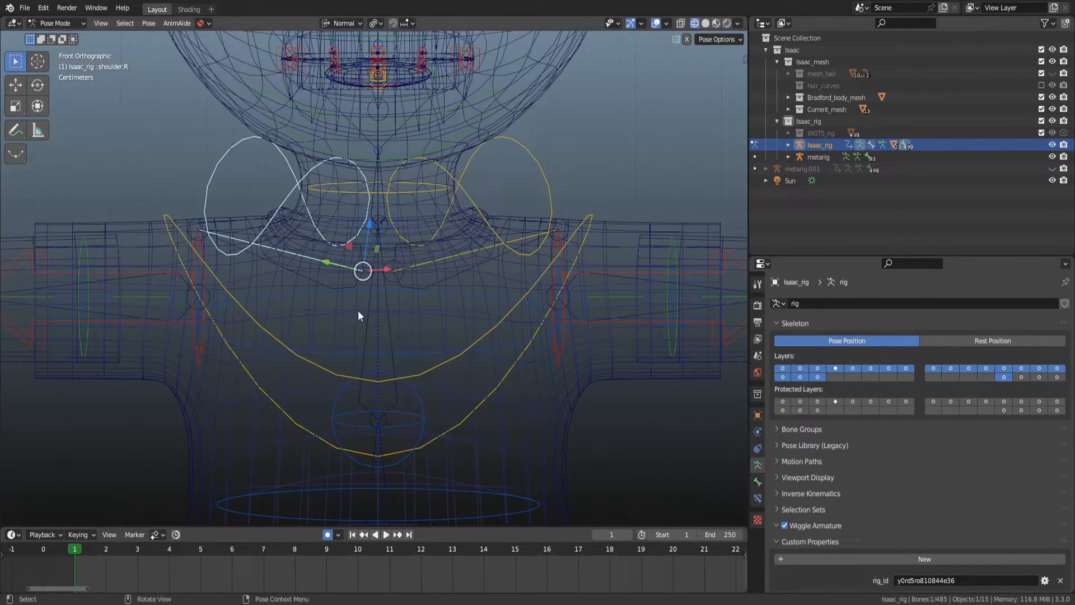
left_click(538, 166, "shift")
key("i")
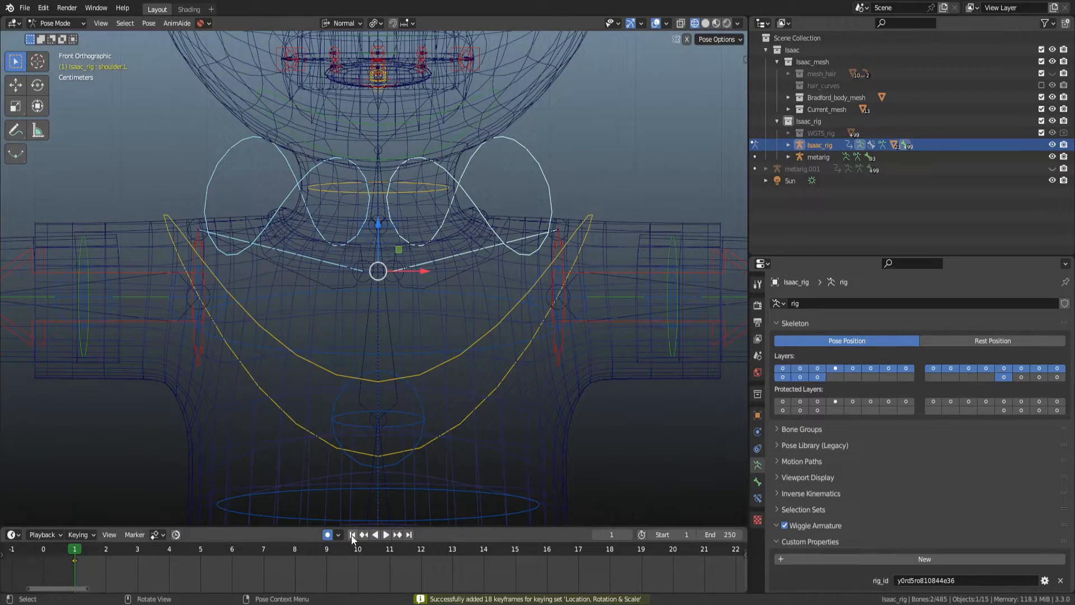
Rotate the shoulder bones 18.6° around their local X axis at frame 10.
key("r")
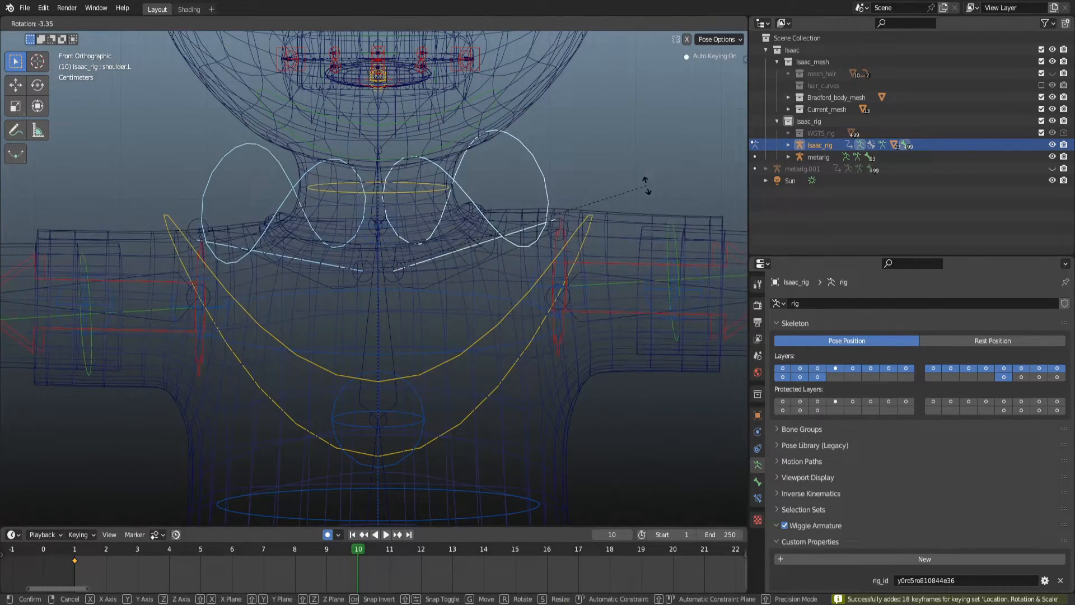
right_click(635, 186)
key("r")
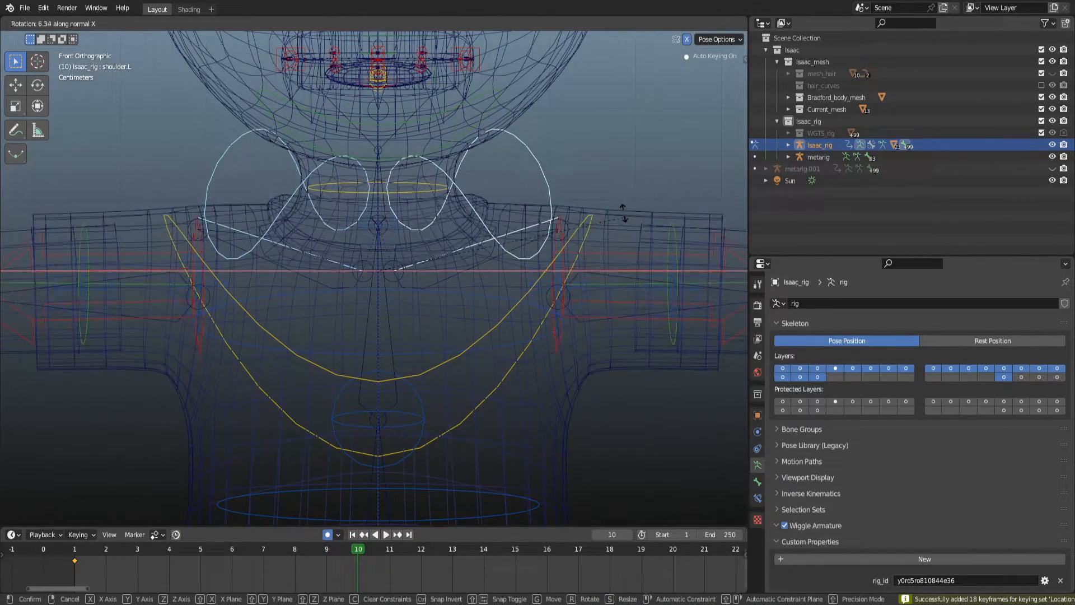
right_click(613, 225)
key("comma")
left_click(688, 230)
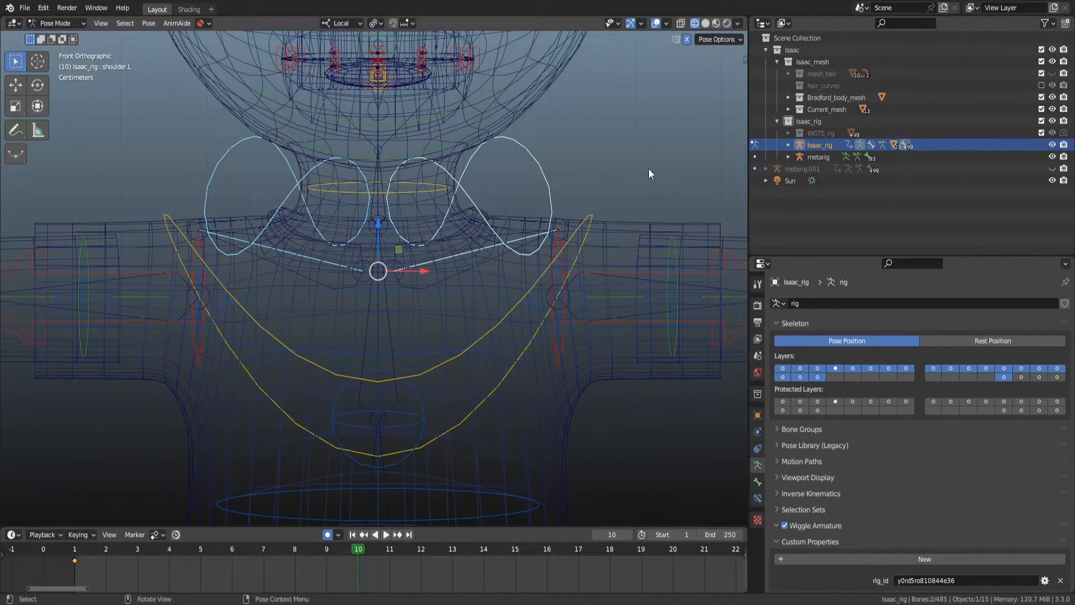
key("r")
key("x")
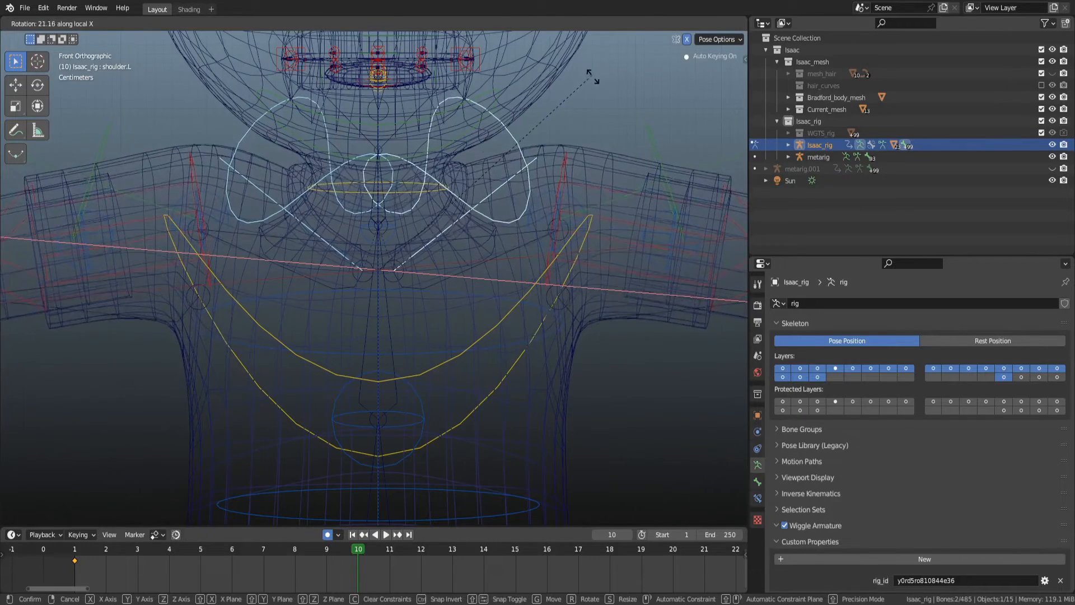
left_click(597, 87)
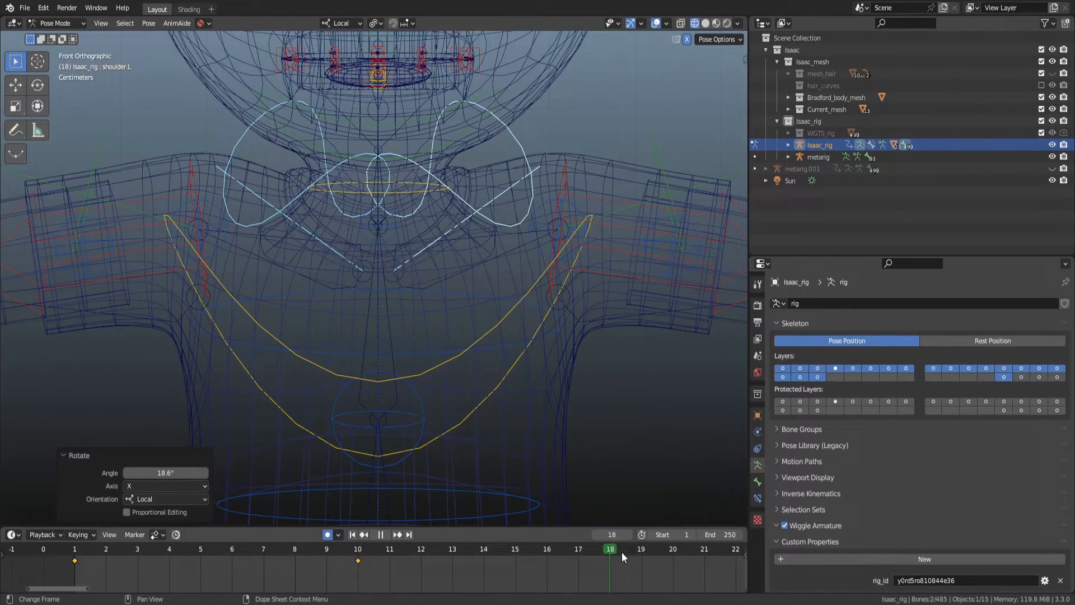
Clear the shoulder bones' rotation at frame 20 in solid shading.
key("alt+r")
key("z")
left_click(520, 201)
mouse_move(447, 243)
middle_mouse_down("alt")
mouse_move(387, 242)
mouse_move(461, 256)
mouse_move(360, 254)
mouse_move(445, 266)
middle_mouse_up("alt")
Reselect the right shoulder bone in pose mode and open its bone properties.
key("ctrl+Tab")
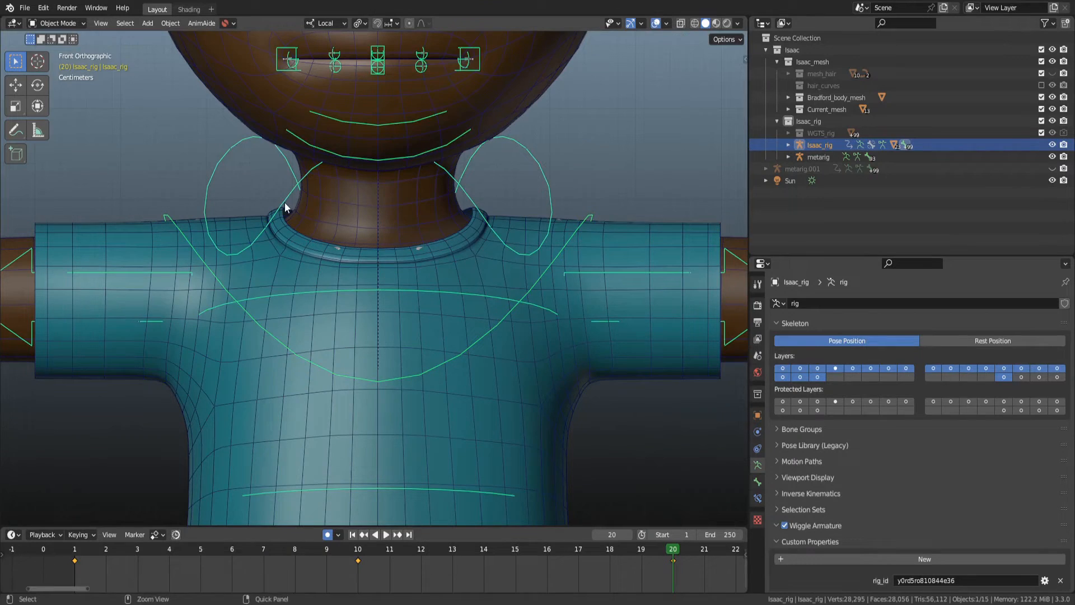
key("ctrl+Tab")
left_click(282, 199)
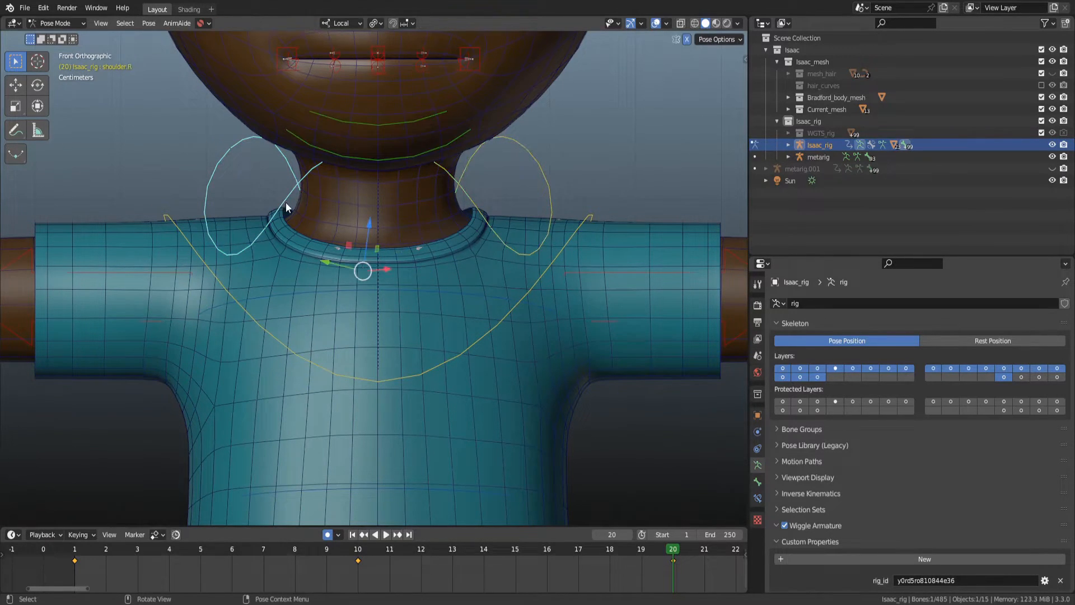
left_click(758, 483)
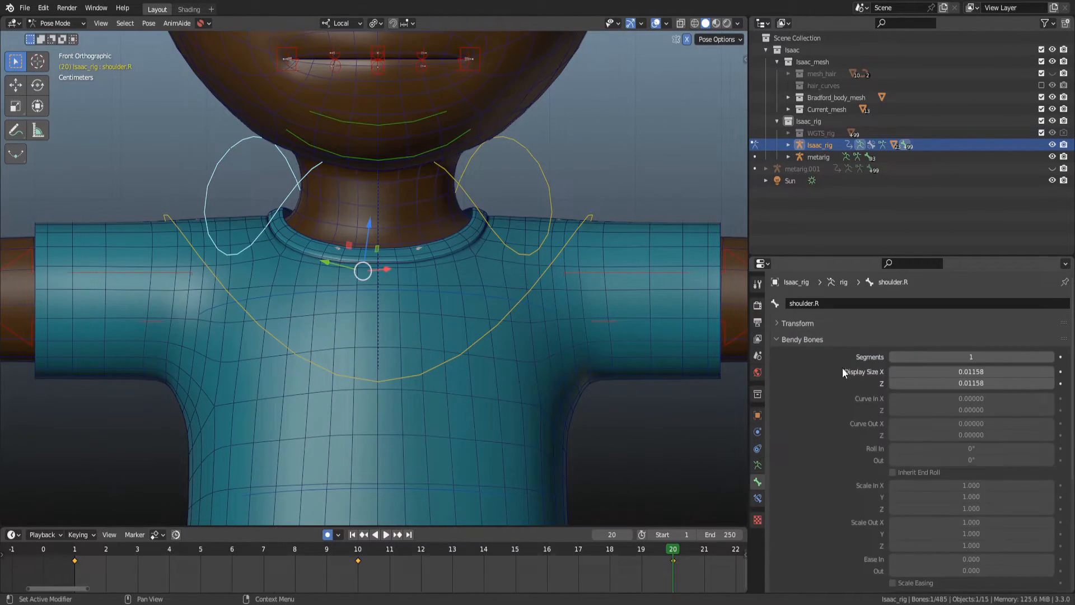
Open the right shoulder bone's Viewport Display custom shape settings.
left_click(818, 339)
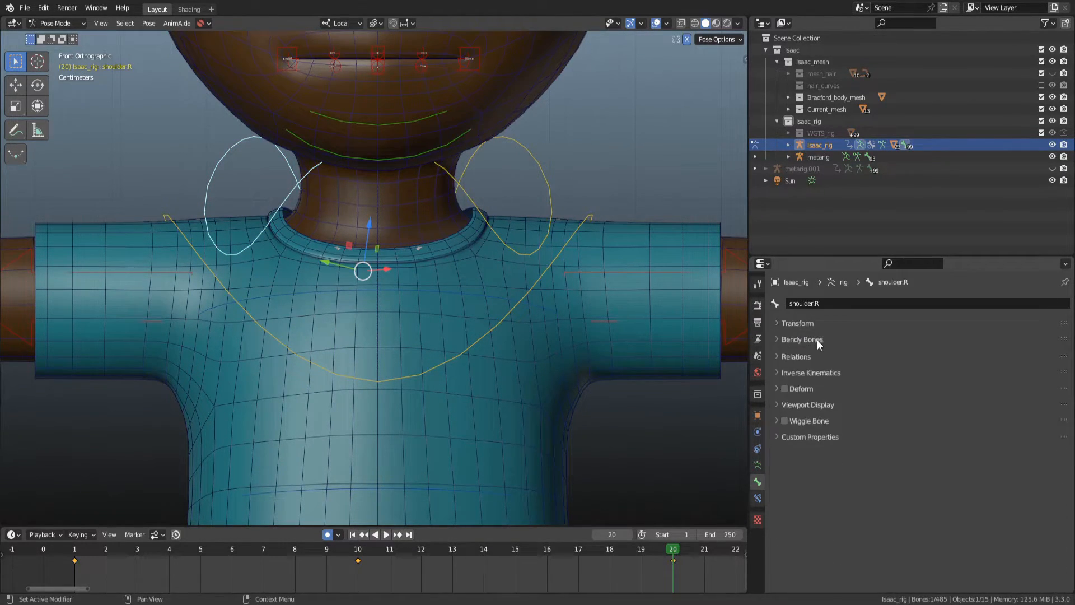
left_click(819, 404)
scroll(827, 418, "down", 3)
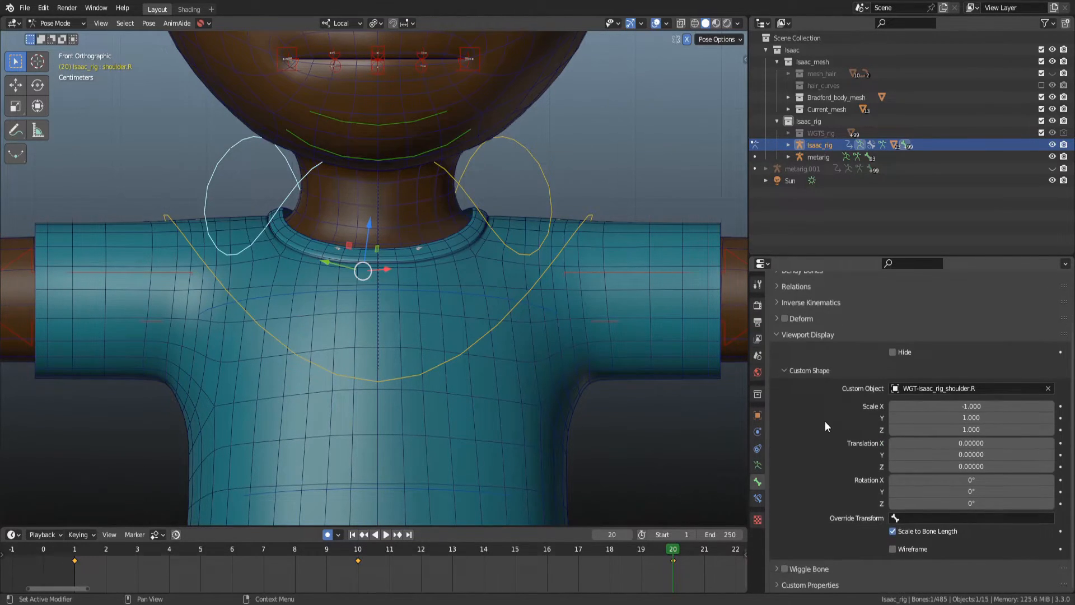
Try to adjust the shoulder widget's custom shape scale and translation values.
left_click_drag(971, 430, 986, 407)
key("Escape")
left_click_drag(974, 443, 956, 466)
key("Escape")
key("Escape")
left_click_drag(970, 407, 983, 407)
key("Escape")
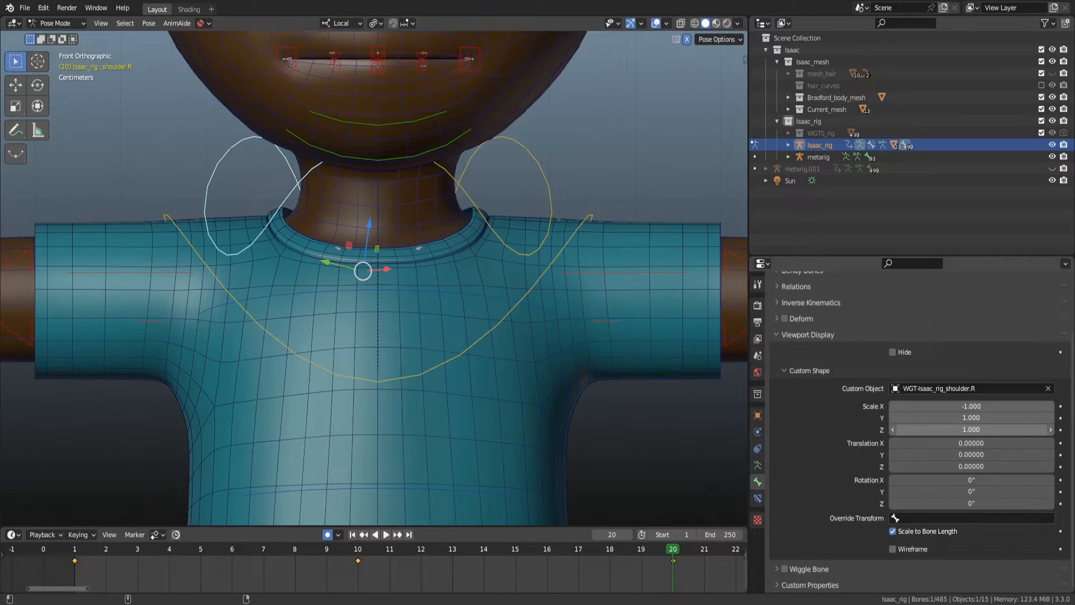
mouse_move(980, 407)
left_mouse_down()
mouse_move(964, 419)
mouse_move(985, 419)
left_mouse_up()
key("Escape")
key("Escape")
Switch to object mode and orbit the view to inspect the whole rigged character.
scroll(448, 255, "down", 2)
key("ctrl+Tab")
scroll(431, 250, "down", 3)
middle_click_drag(431, 249, 426, 314)
scroll(431, 312, "down", 4)
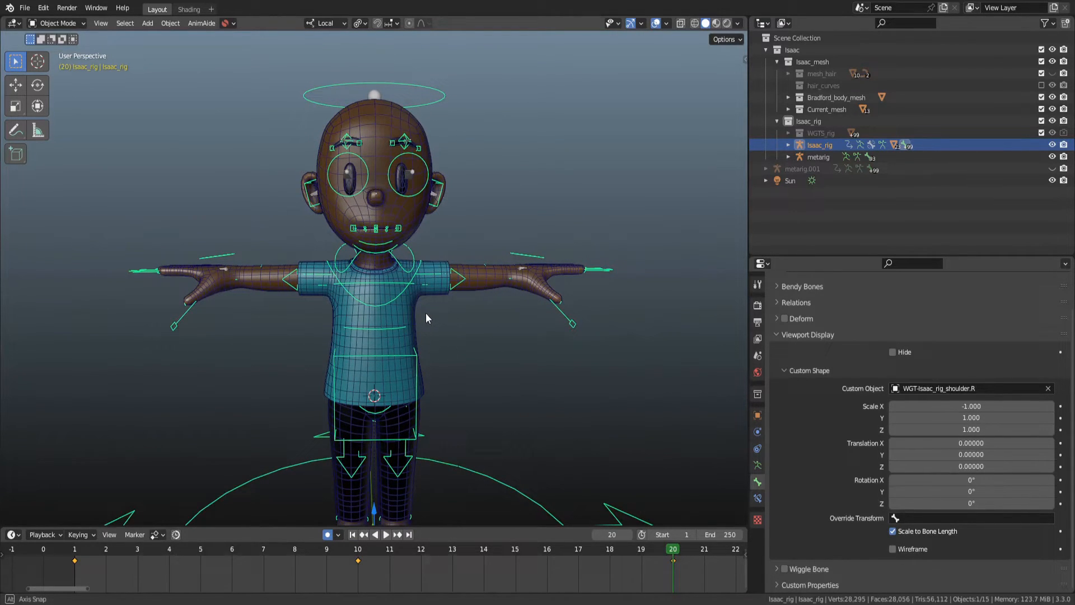
middle_click_drag(425, 317, 385, 301)
middle_click_drag(406, 358, 411, 358)
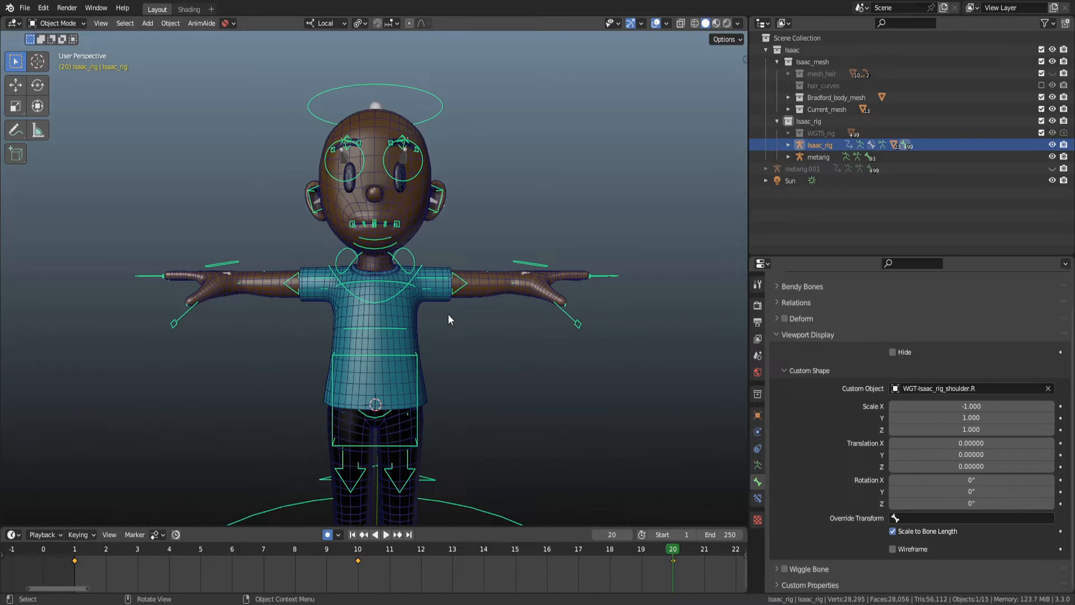
key("g")
right_click(439, 104)
scroll(484, 256, "down", 1)
mouse_move(468, 283)
middle_mouse_down()
mouse_move(421, 297)
mouse_move(468, 298)
middle_mouse_up()
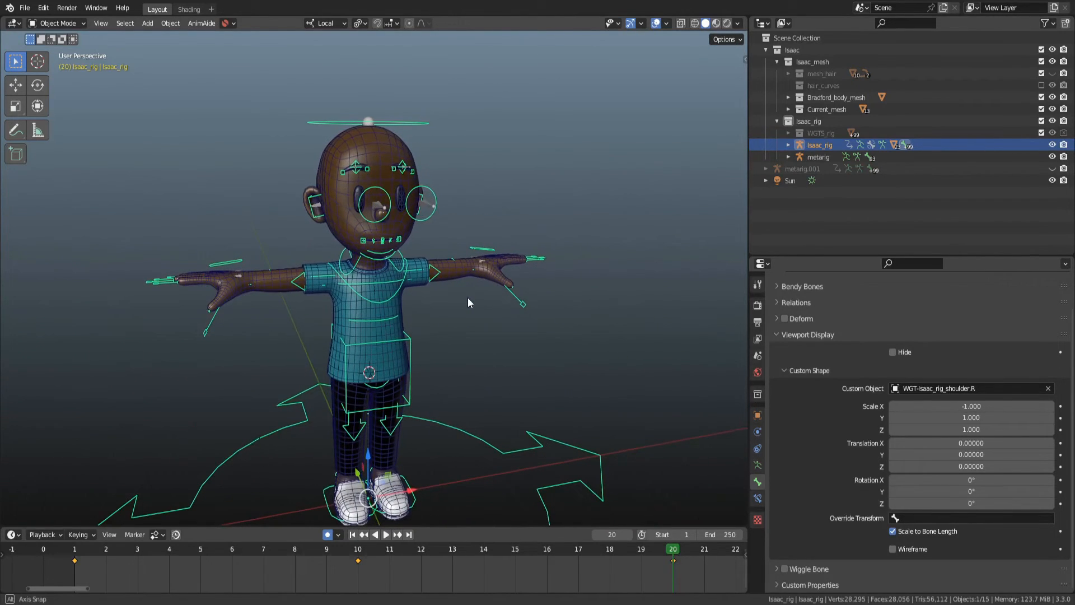
Return to pose mode, select the left thumb master control and view the character from the front.
key("ctrl+Tab")
left_click(523, 305)
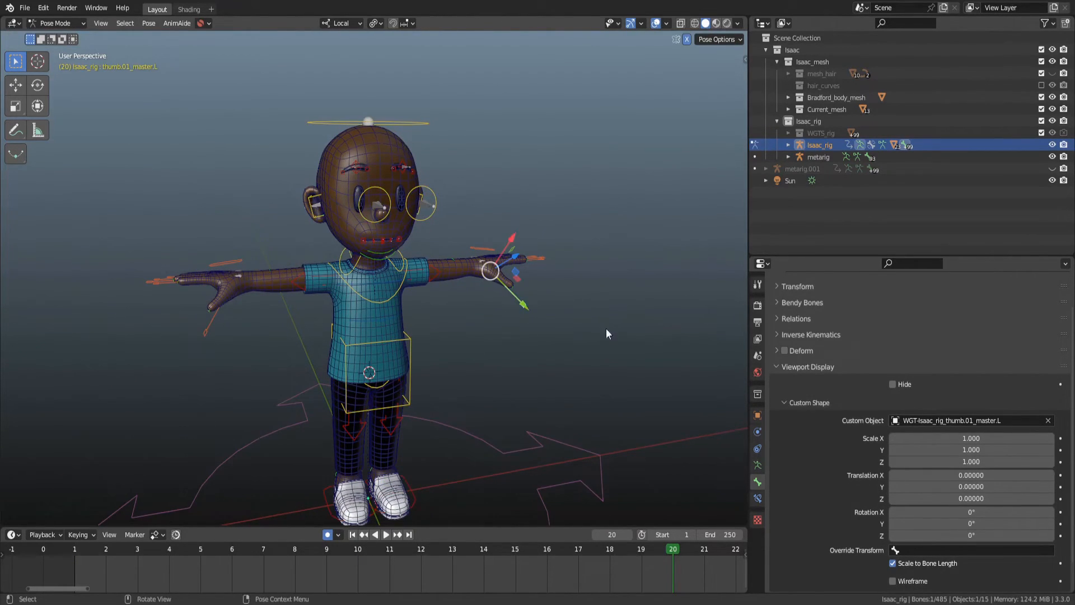
key("s")
right_click(649, 336)
middle_click_drag(602, 321, 395, 249)
scroll(401, 295, "down", 2)
scroll(403, 246, "up", 2)
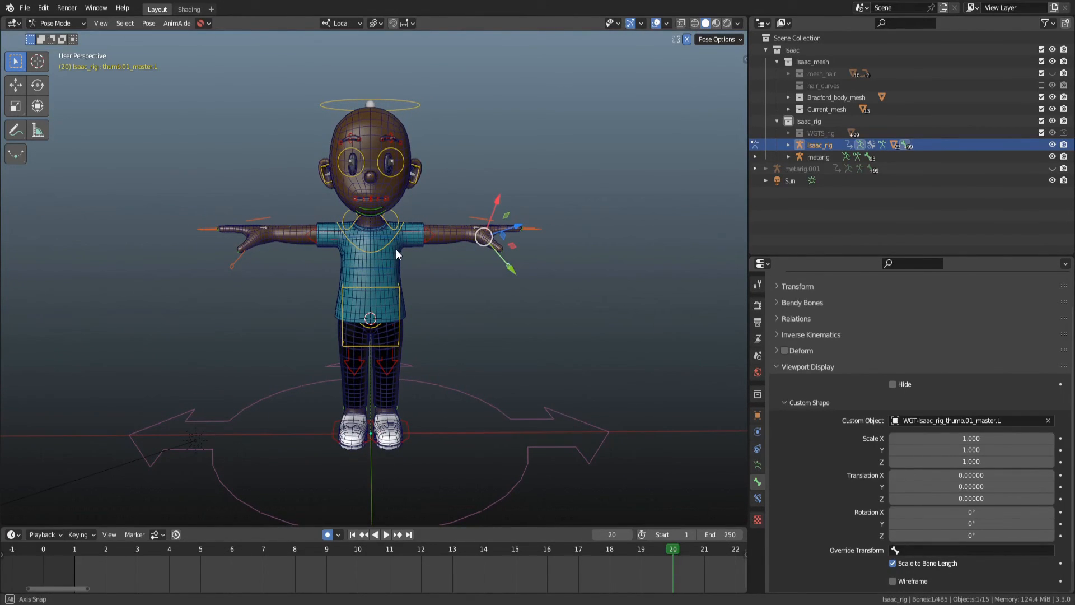